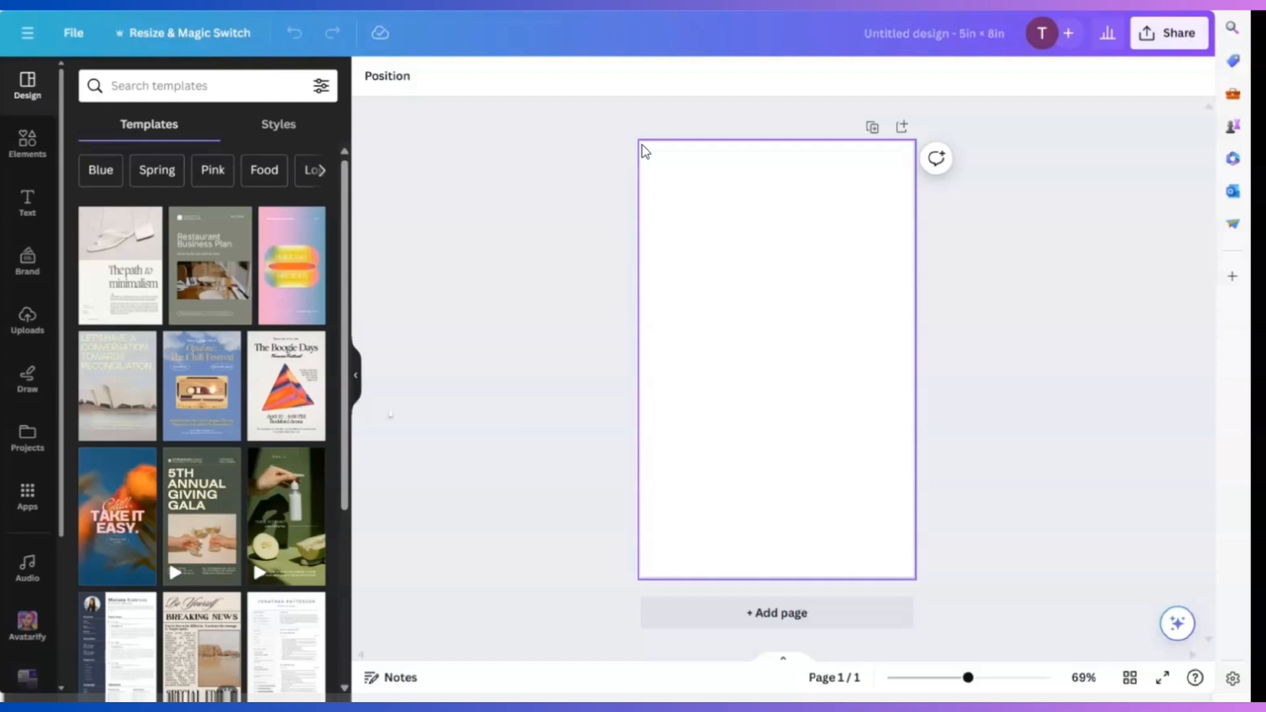
# Fill the blank page with the recently used yellow sunburst pattern as its background.
pyautogui.click(775, 301)
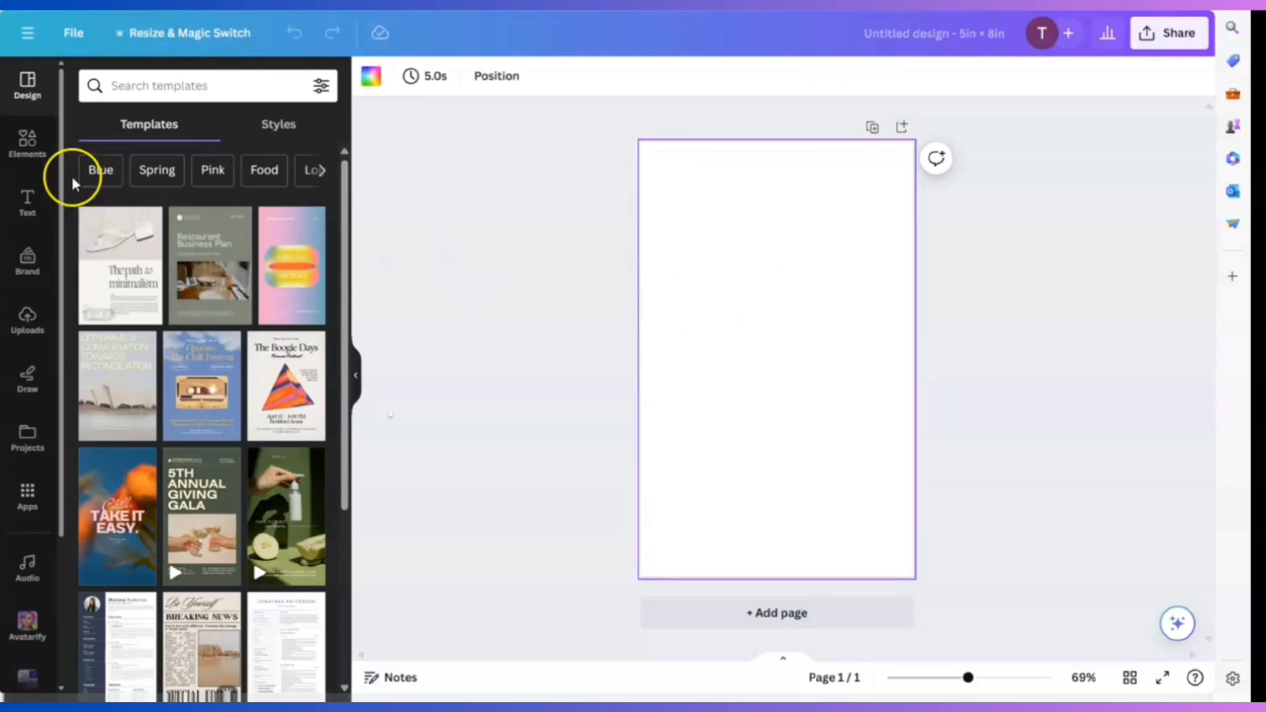
pyautogui.click(28, 145)
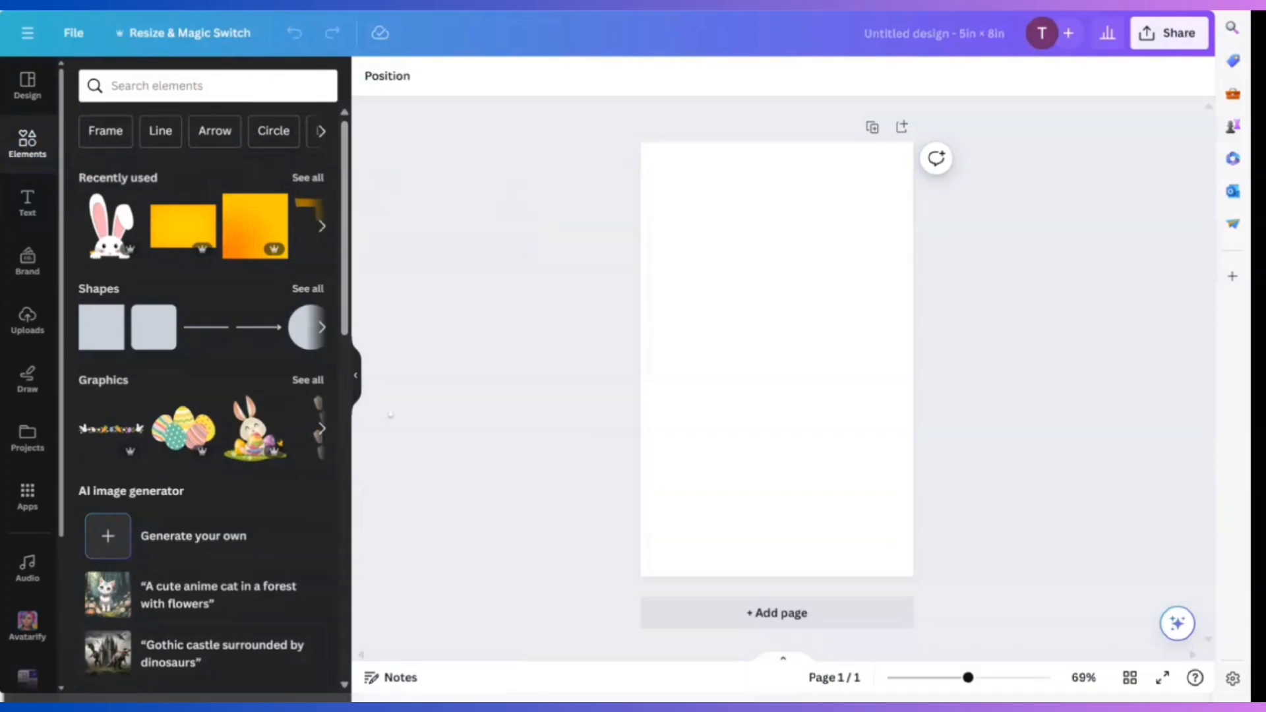
pyautogui.click(835, 382)
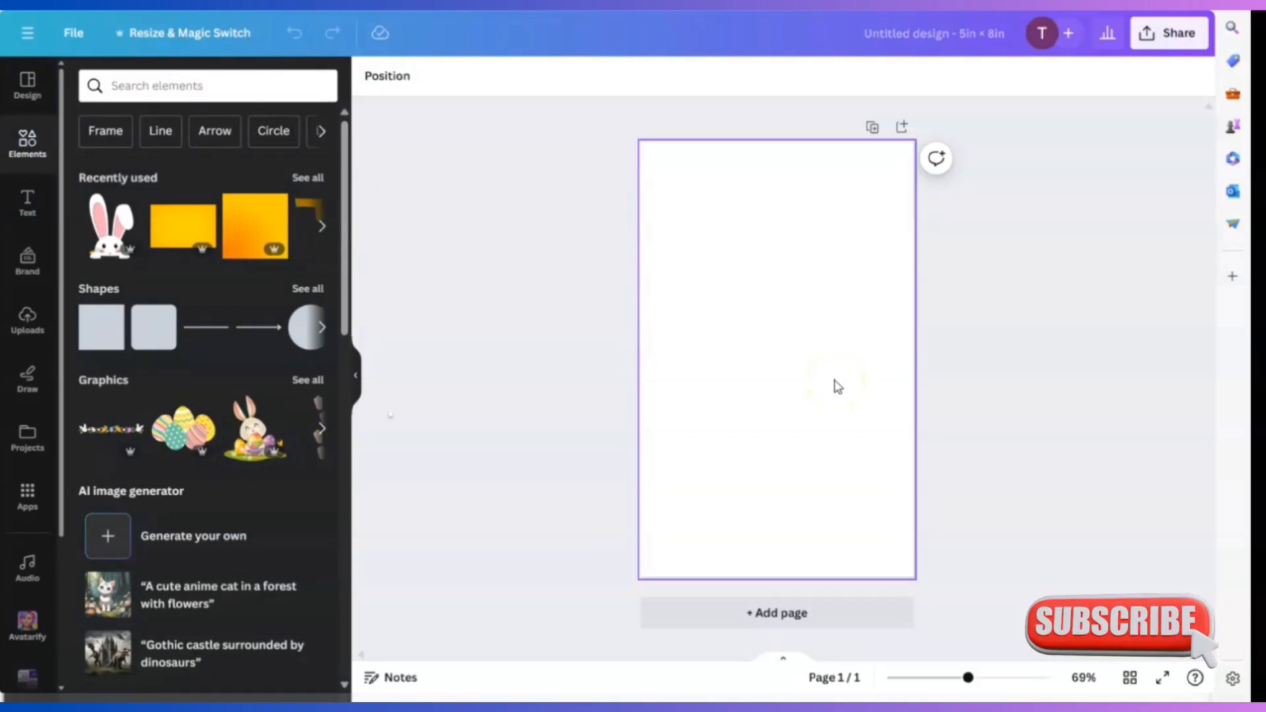
pyautogui.click(839, 373)
pyautogui.click(292, 254)
pyautogui.click(178, 232)
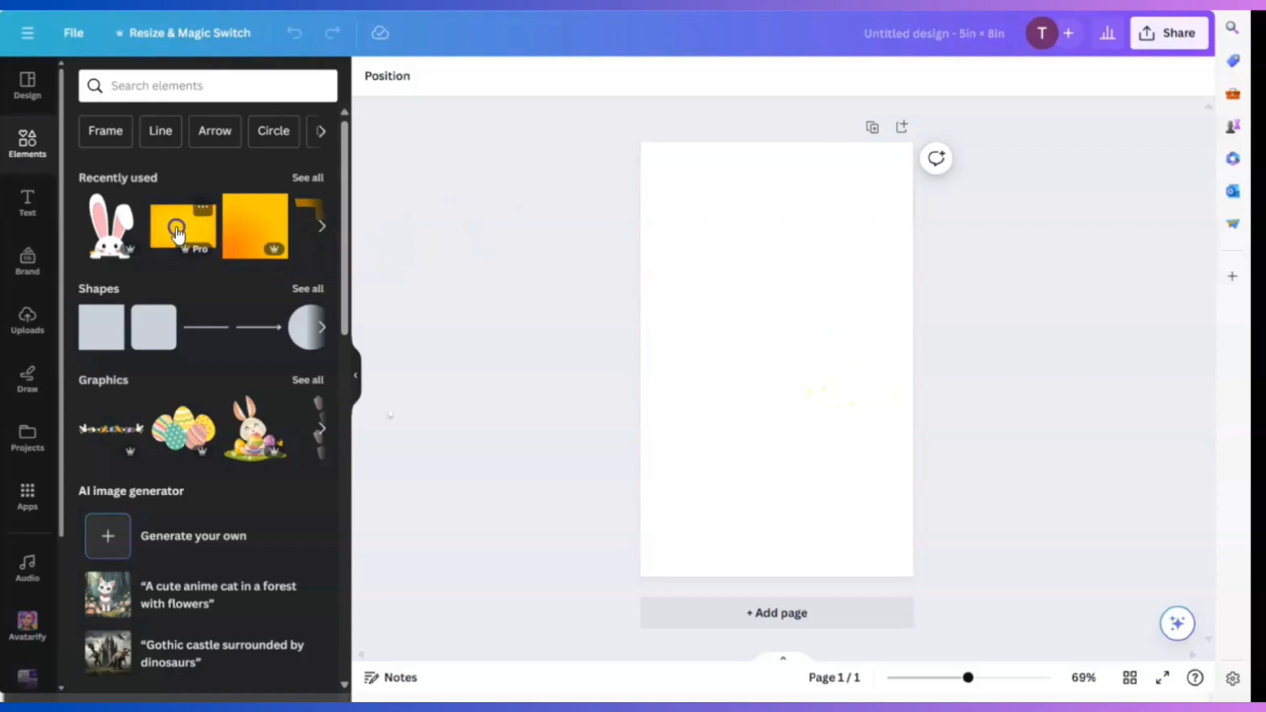
pyautogui.moveTo(178, 232); pyautogui.dragTo(680, 170)
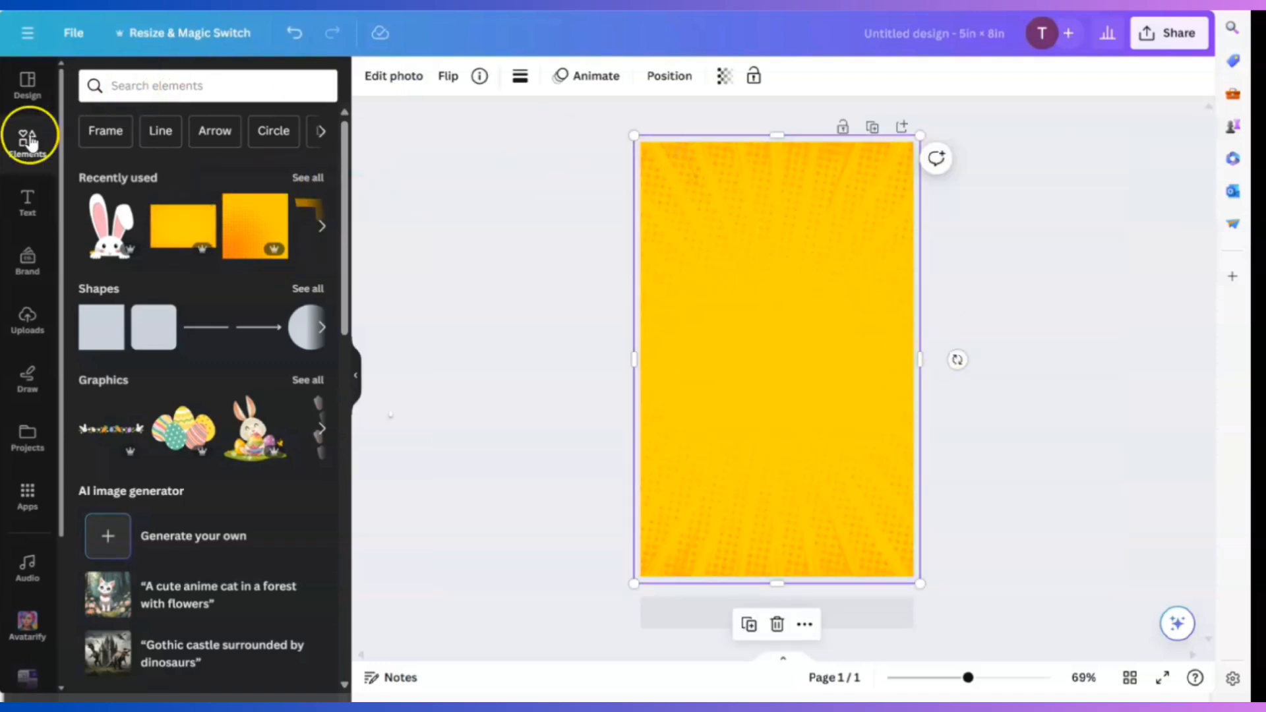
# Search the elements for "bunnies" and add the white bunny hugging a carrot from the graphics results.
pyautogui.click(138, 88)
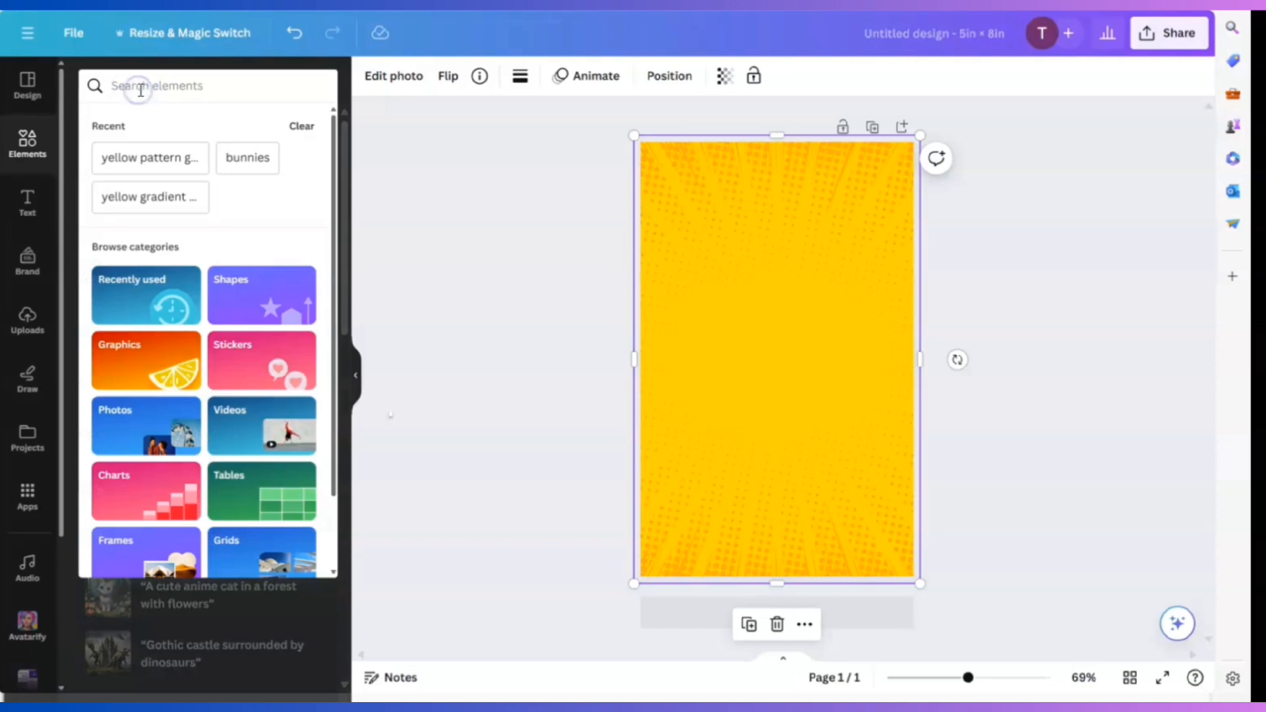
pyautogui.write('bunnies')
pyautogui.press('Return')
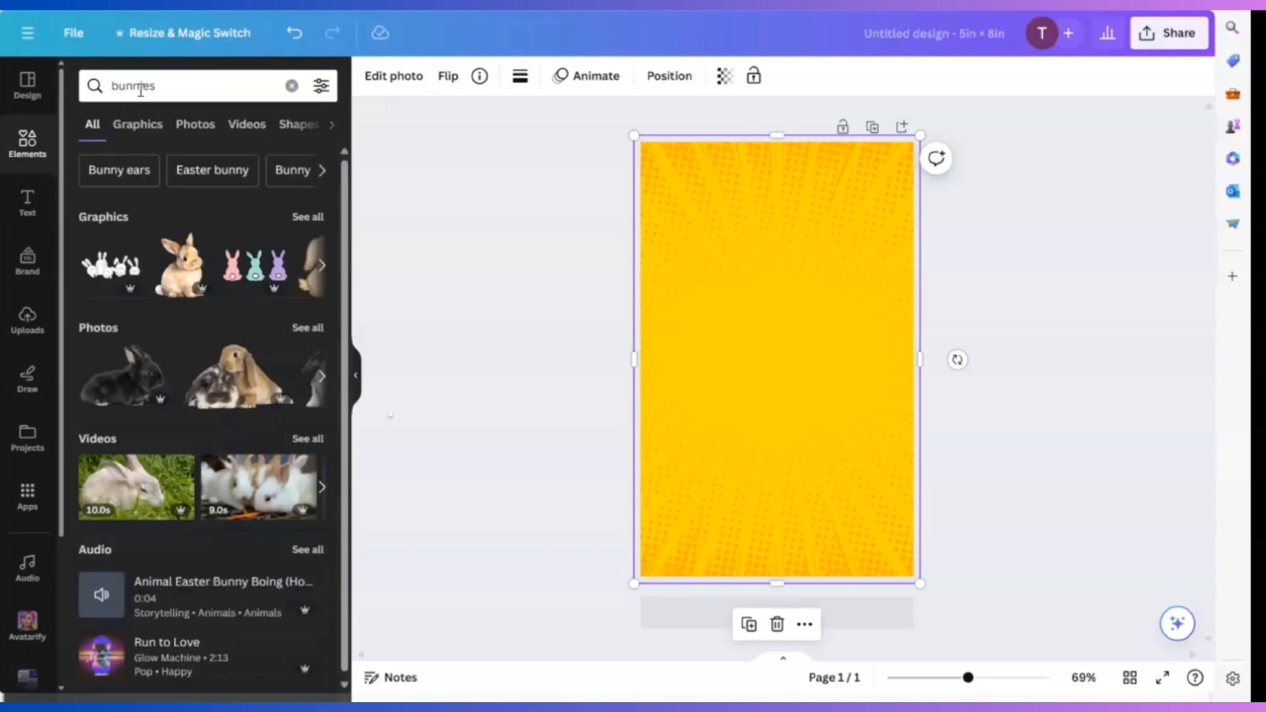
pyautogui.click(323, 266)
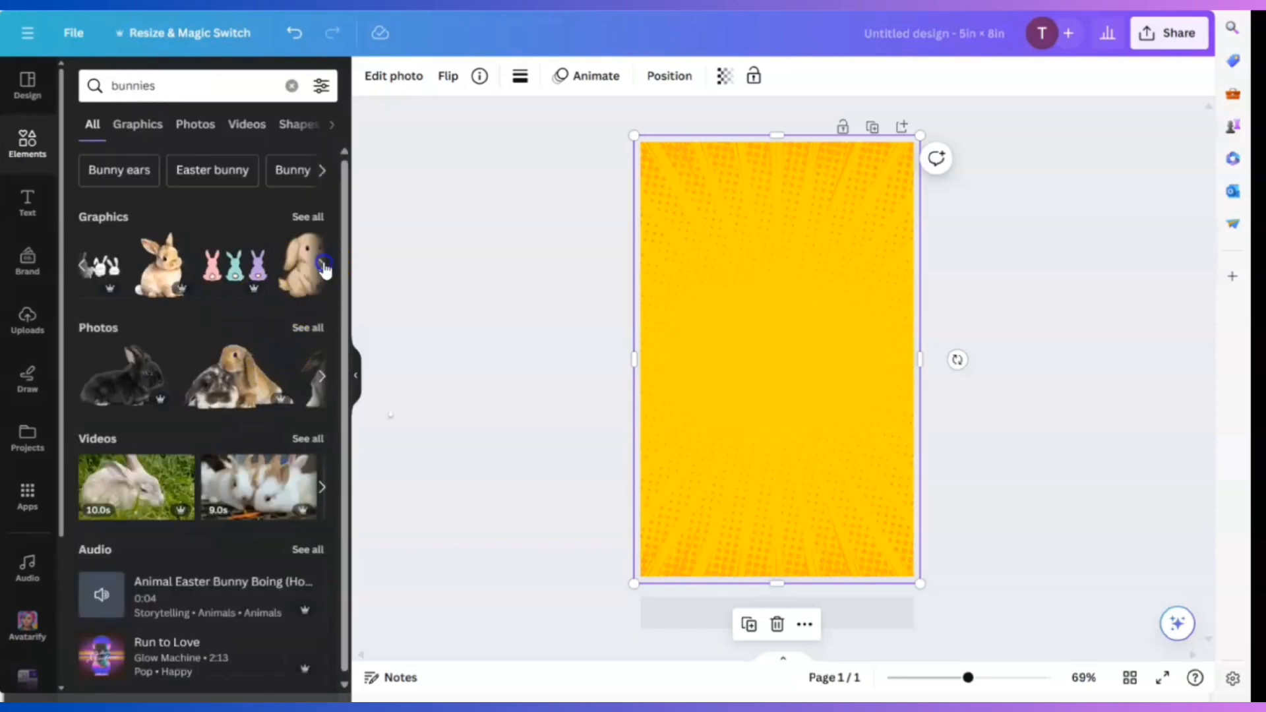
pyautogui.click(317, 223)
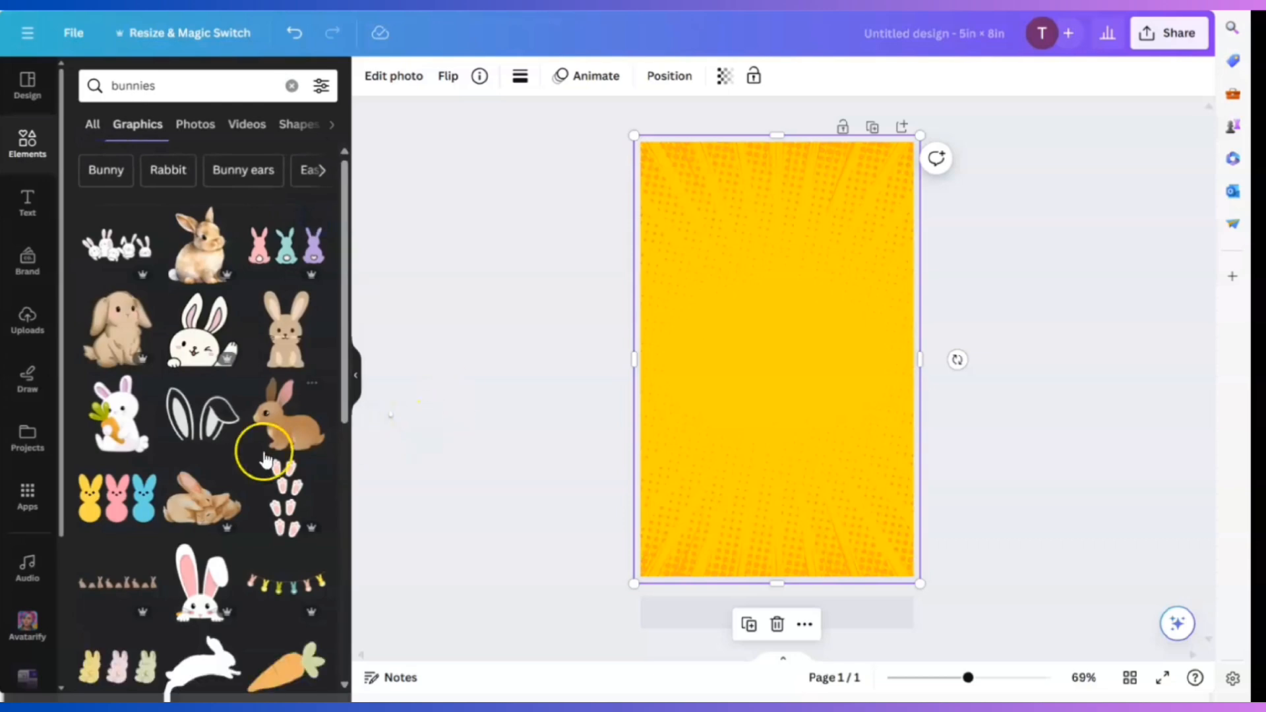
pyautogui.scroll(-5, 240, 383)
pyautogui.scroll(-10, 236, 388)
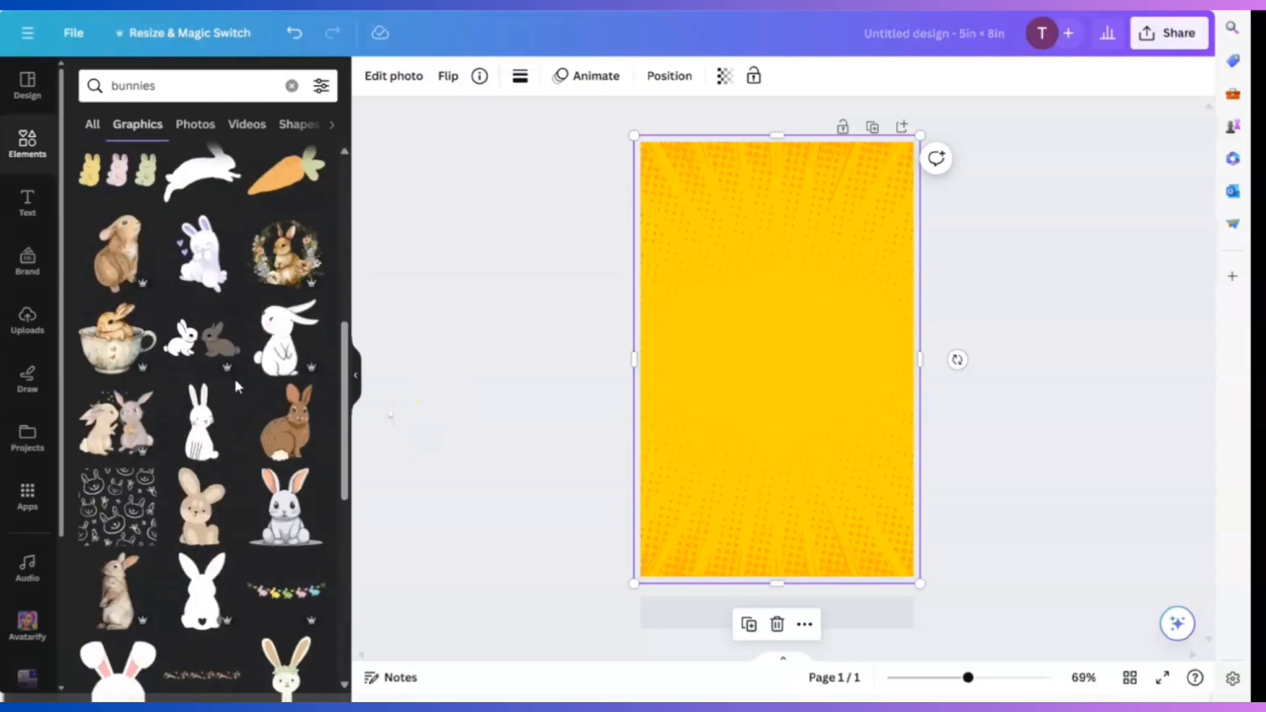
pyautogui.scroll(-5, 237, 385)
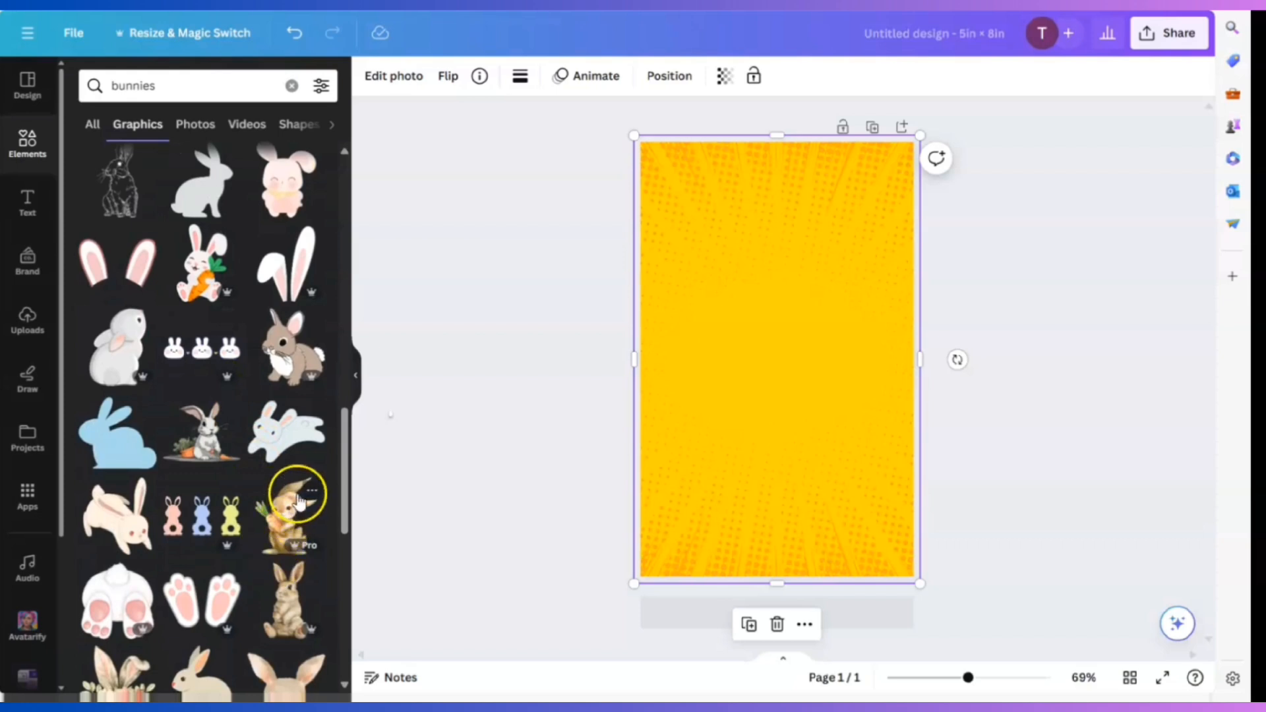
pyautogui.click(194, 264)
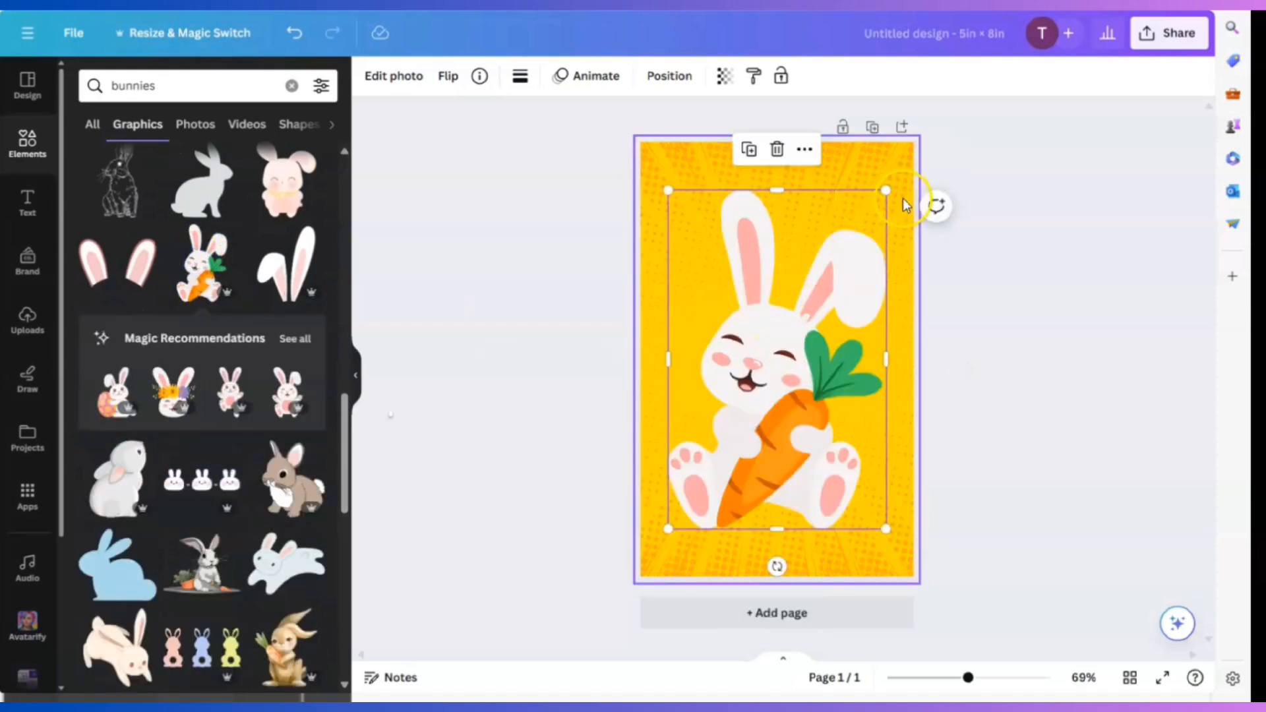
# Shrink the carrot bunny to about half size, tilt it clockwise and place it in the page's lower-left corner.
pyautogui.moveTo(884, 185); pyautogui.dragTo(802, 373)
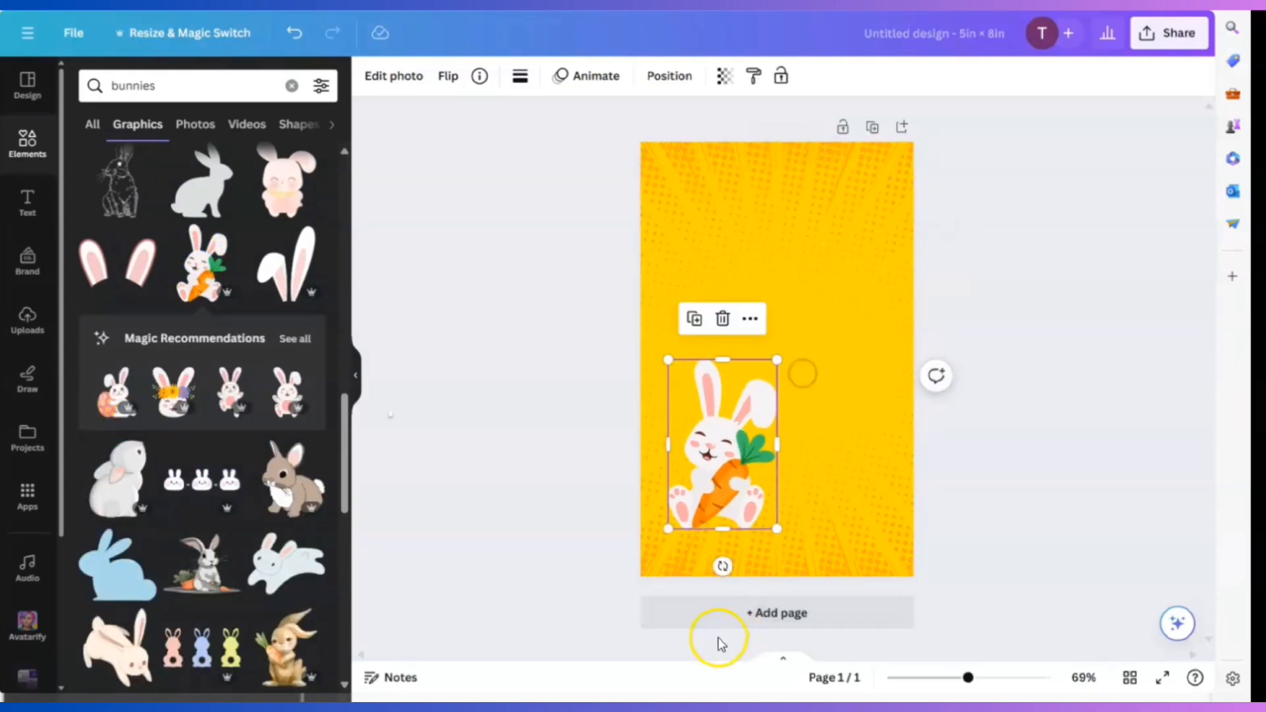
pyautogui.moveTo(718, 565); pyautogui.dragTo(687, 562)
pyautogui.moveTo(725, 426); pyautogui.dragTo(678, 481)
pyautogui.click(813, 286)
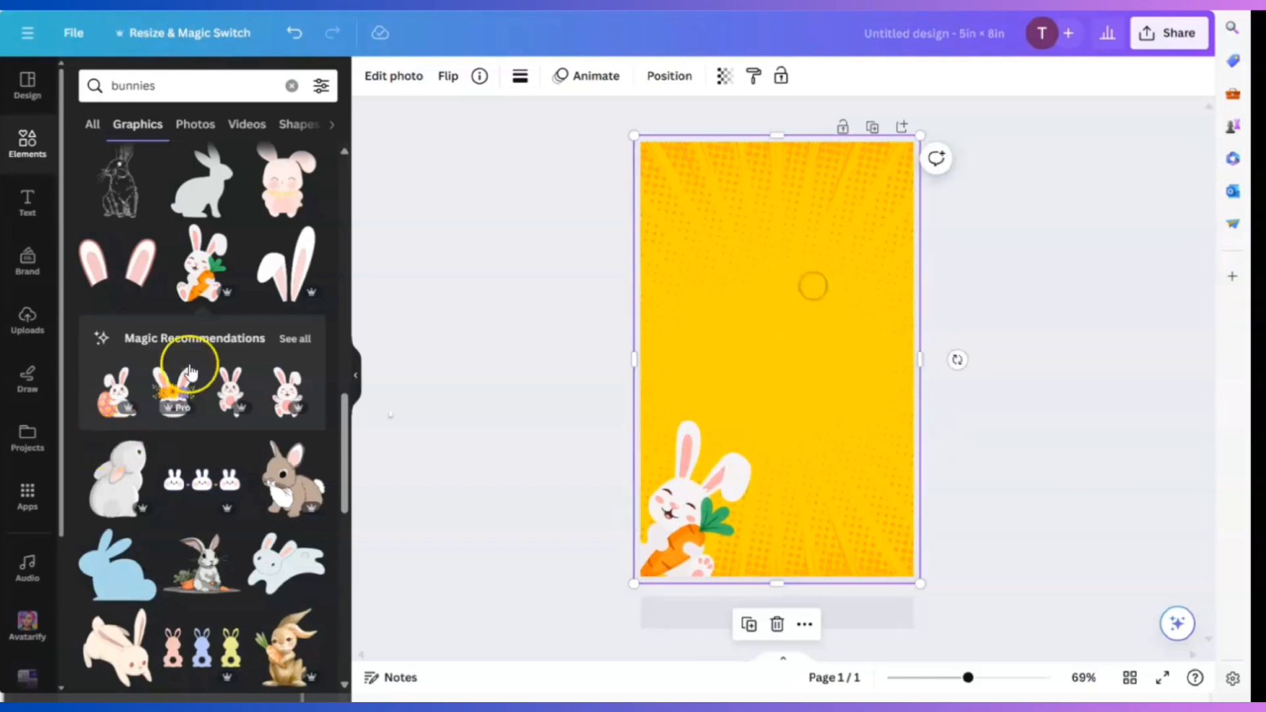
# View all magic recommendations for the carrot bunny and add the bunny sitting in an egg basket.
pyautogui.click(296, 341)
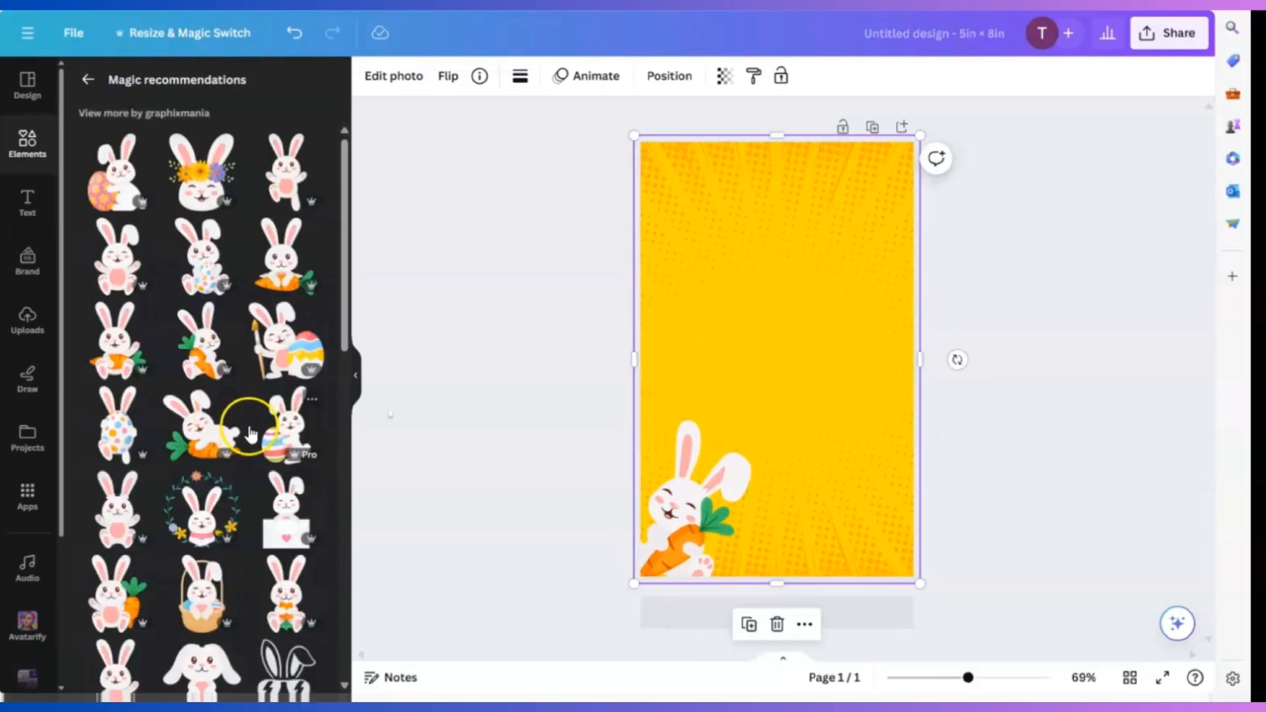
pyautogui.scroll(-1, 270, 474)
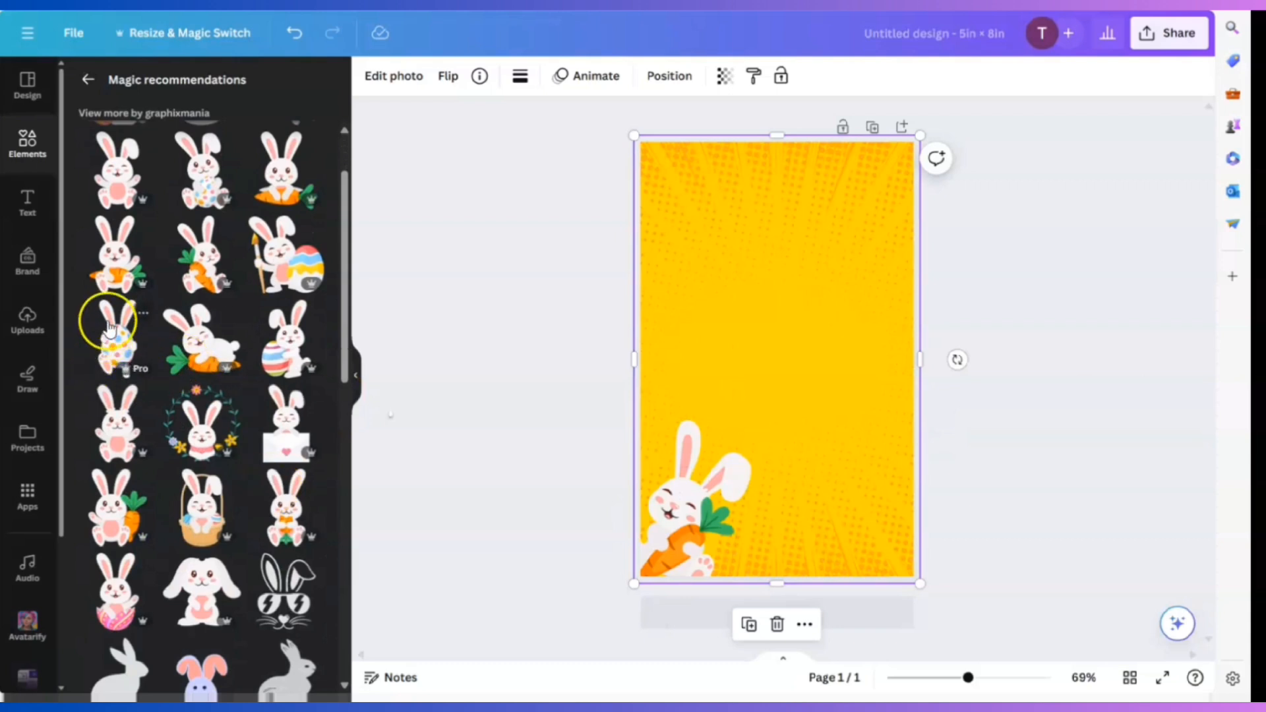
pyautogui.scroll(-1, 191, 503)
pyautogui.scroll(-1, 191, 502)
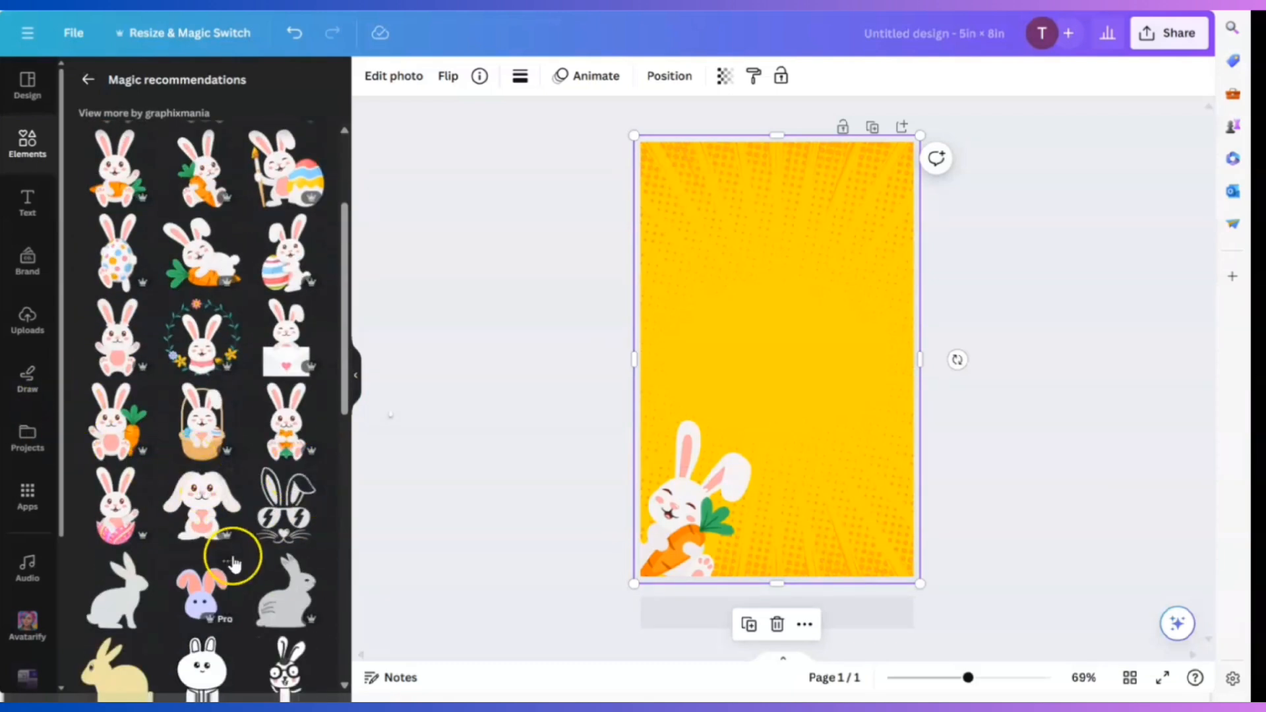
pyautogui.click(196, 433)
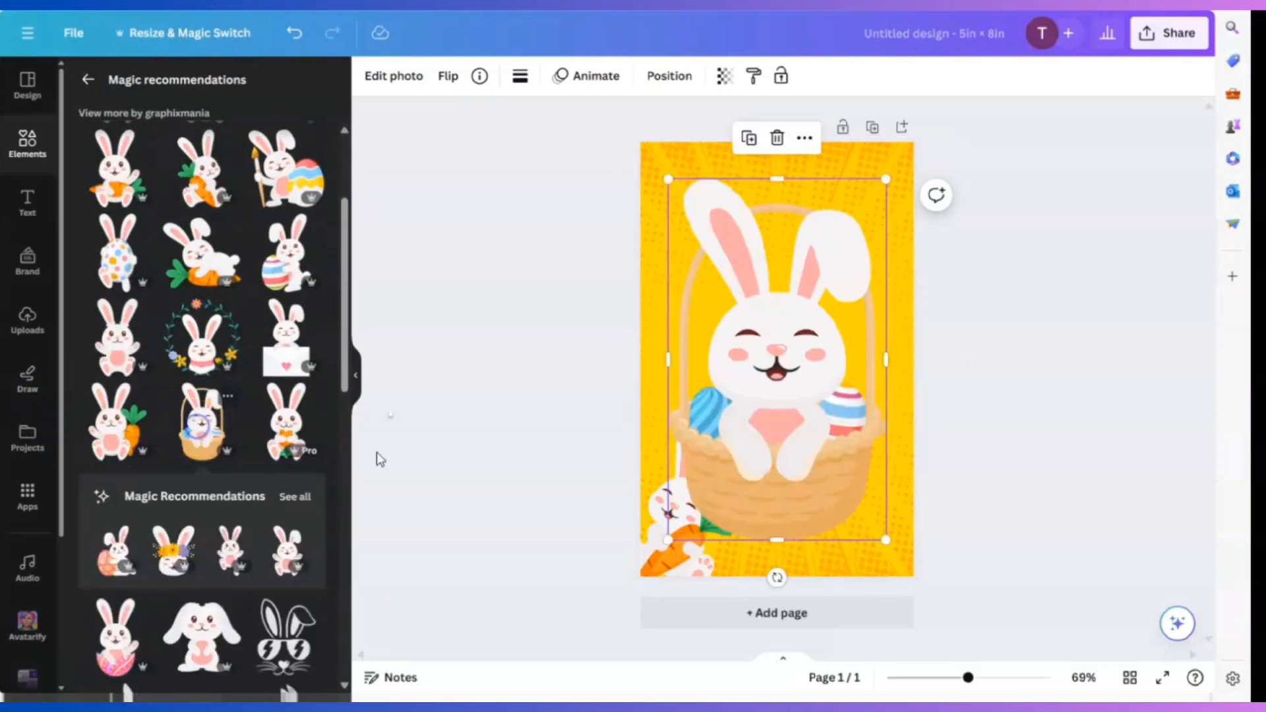
# Shrink the basket bunny, tilt it counter-clockwise and place it in the page's lower-right corner.
pyautogui.moveTo(672, 187); pyautogui.dragTo(800, 399)
pyautogui.moveTo(843, 577); pyautogui.dragTo(884, 565)
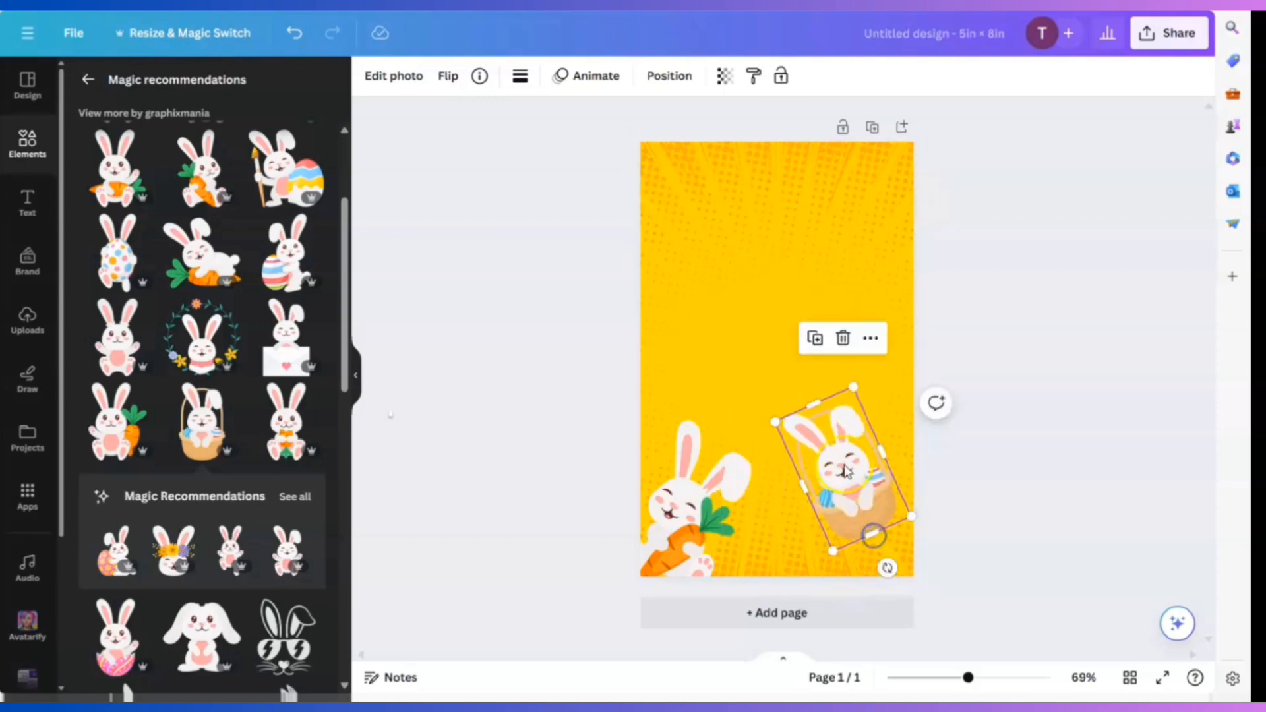
pyautogui.moveTo(825, 496); pyautogui.dragTo(871, 512)
pyautogui.click(998, 435)
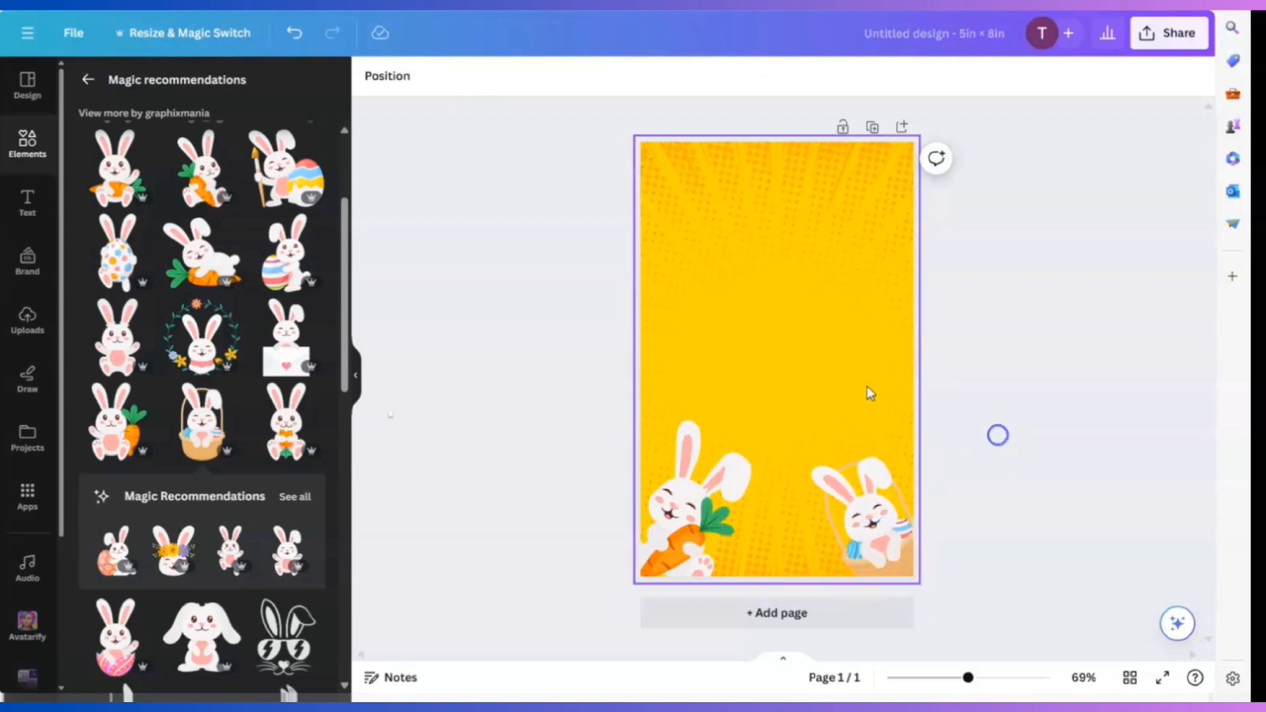
pyautogui.click(757, 327)
pyautogui.scroll(-6, 158, 560)
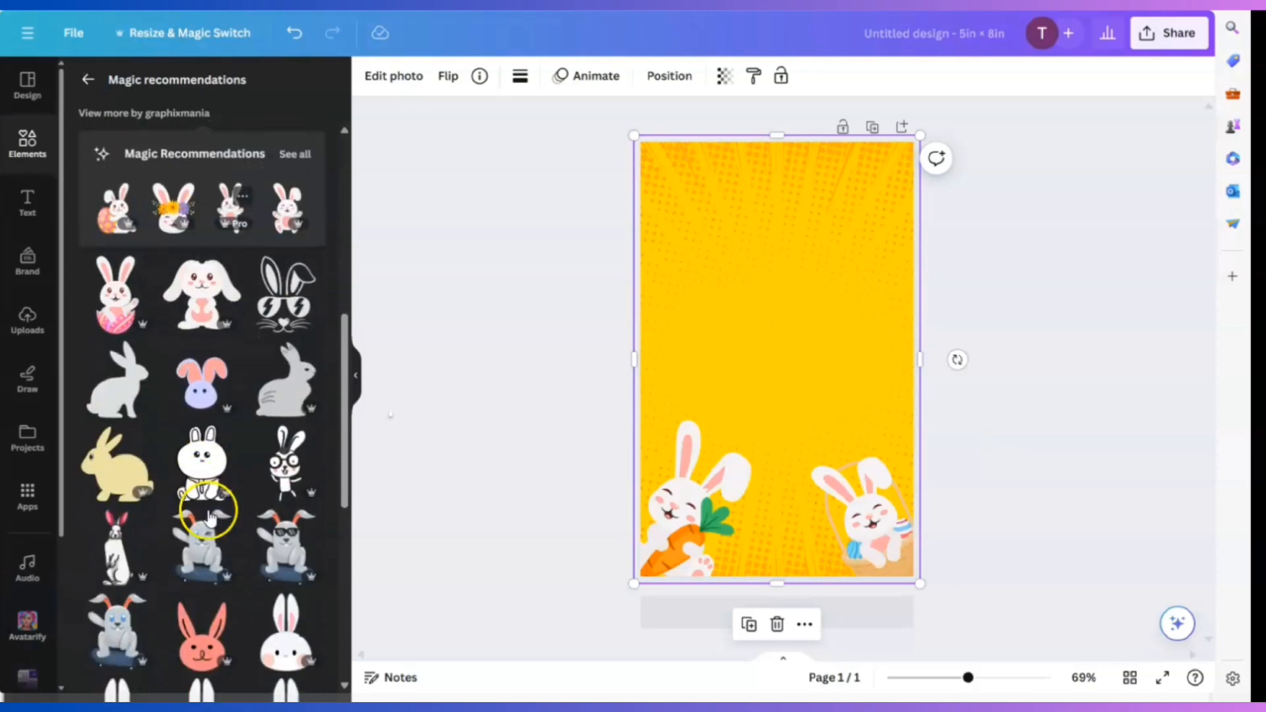
pyautogui.scroll(10, 240, 501)
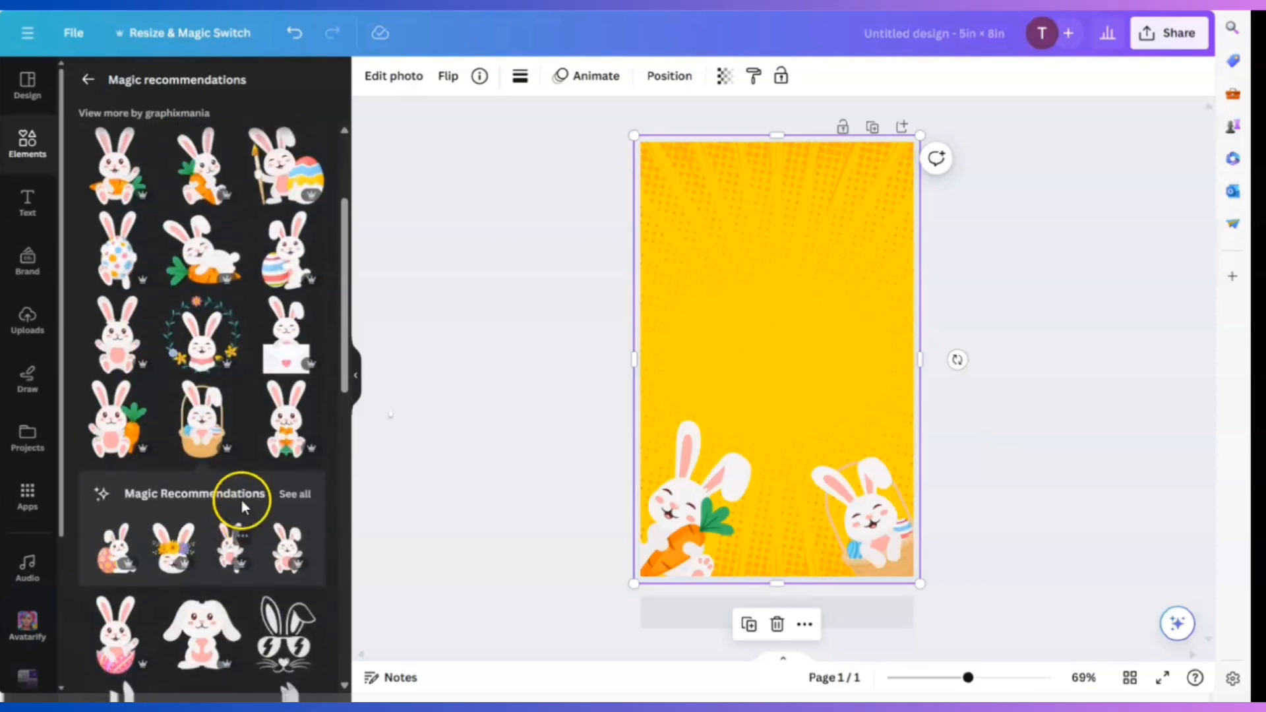
# Add a brand kit heading reading "Would You Rather" to the page.
pyautogui.click(18, 212)
pyautogui.click(148, 201)
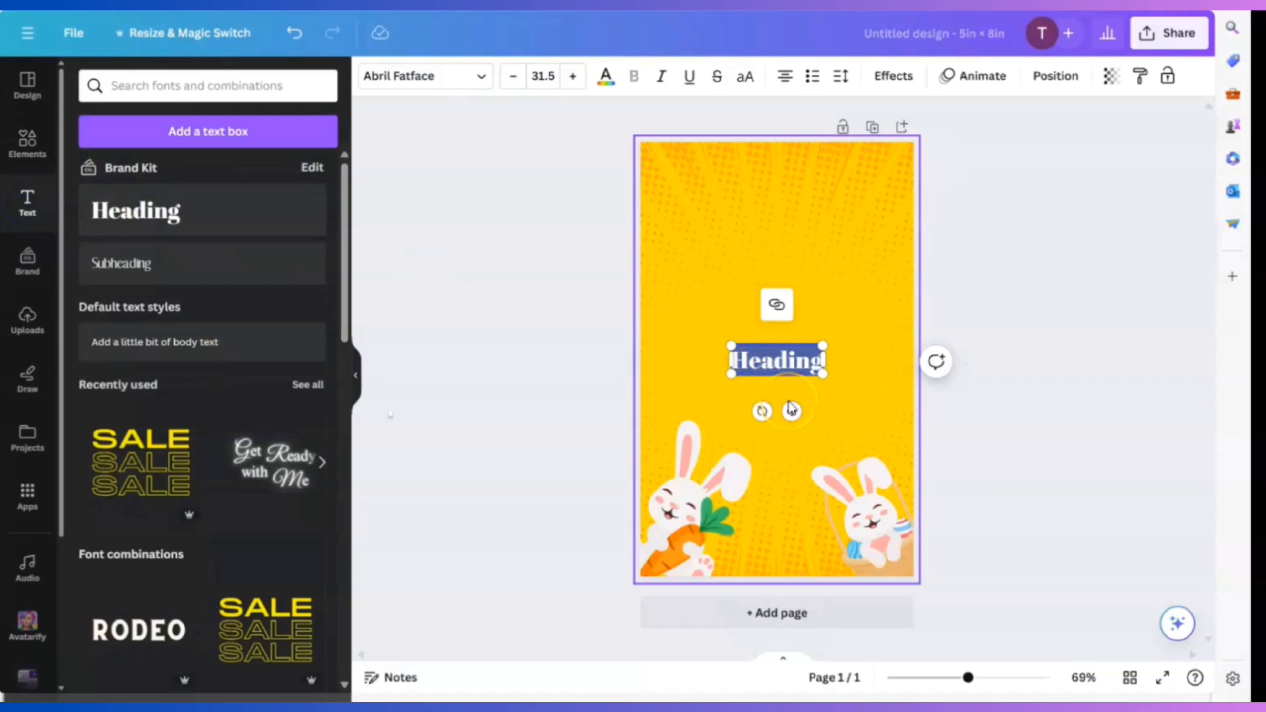
pyautogui.write('Would')
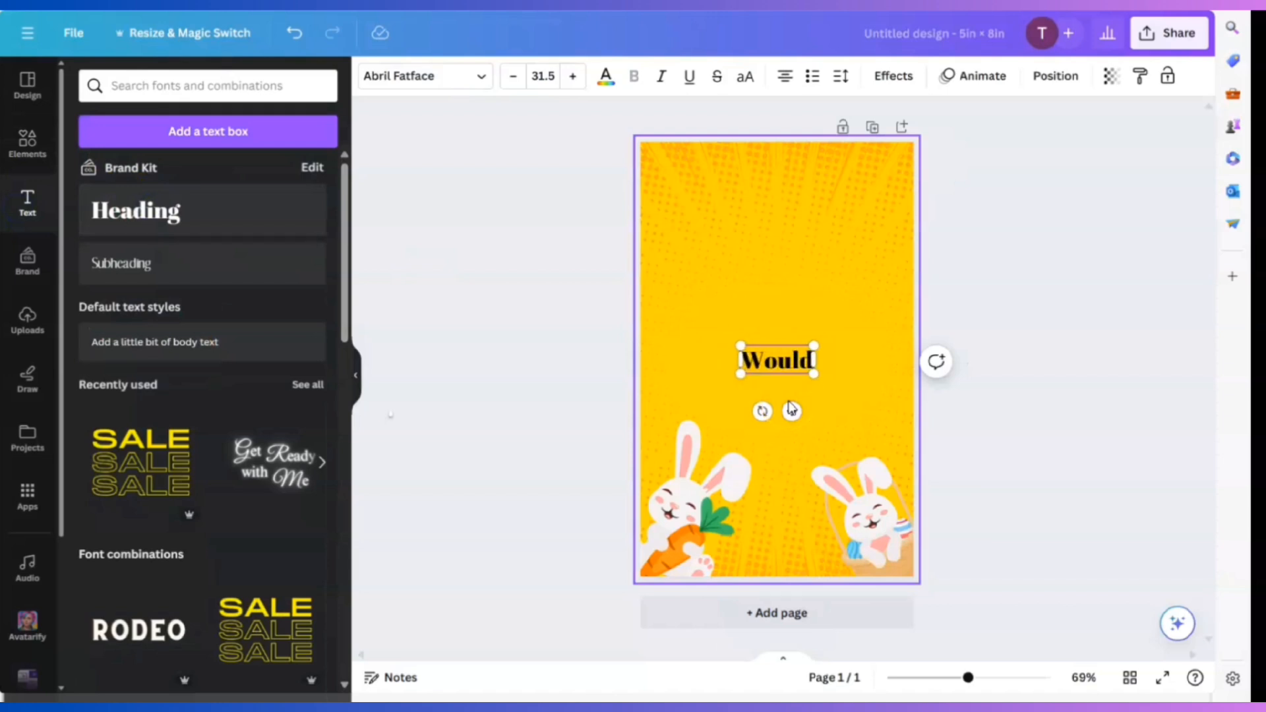
pyautogui.write(' You Rather')
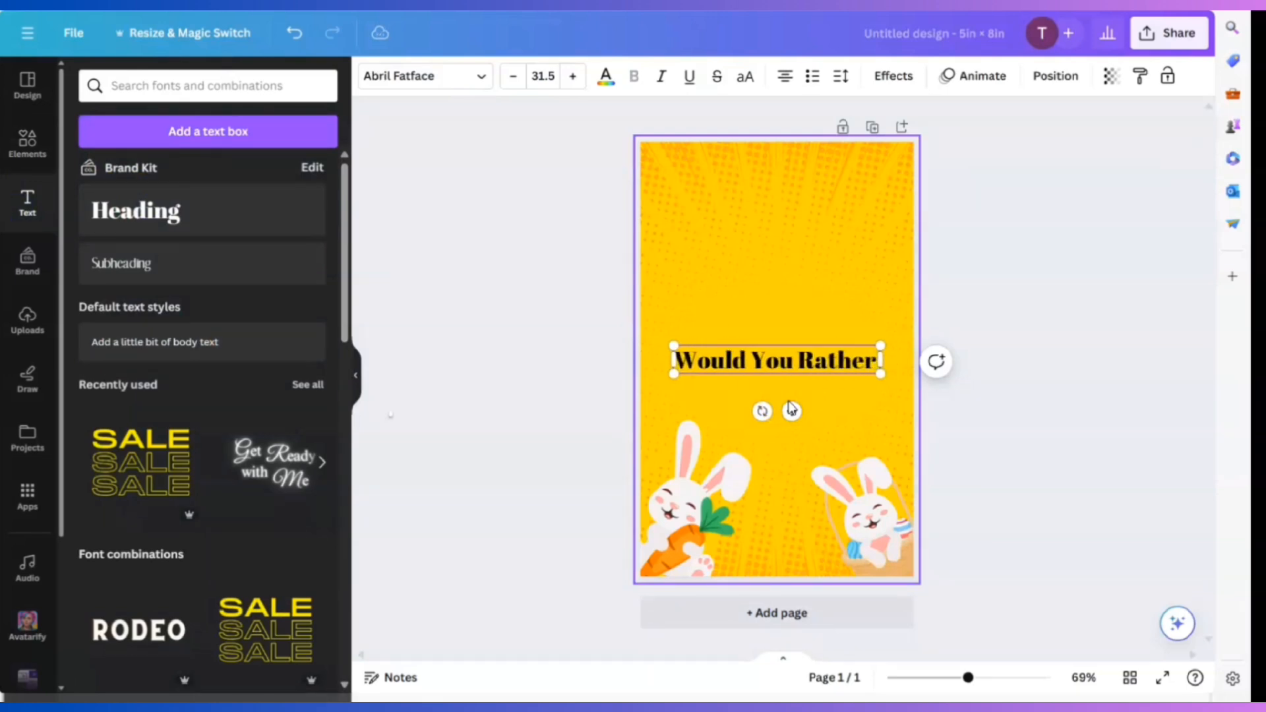
pyautogui.click(765, 344)
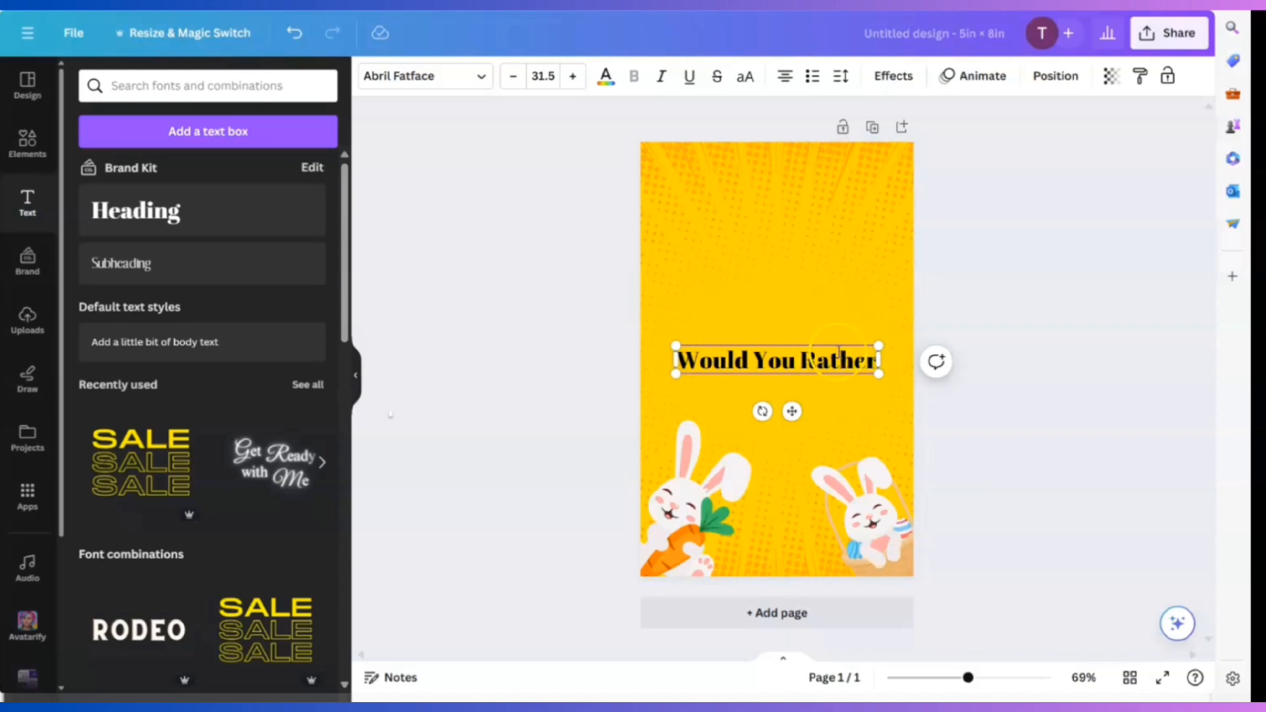
# Narrow the heading so each word wraps onto its own line, and centre it horizontally above the bunnies.
pyautogui.moveTo(877, 360); pyautogui.dragTo(773, 356)
pyautogui.click(713, 384)
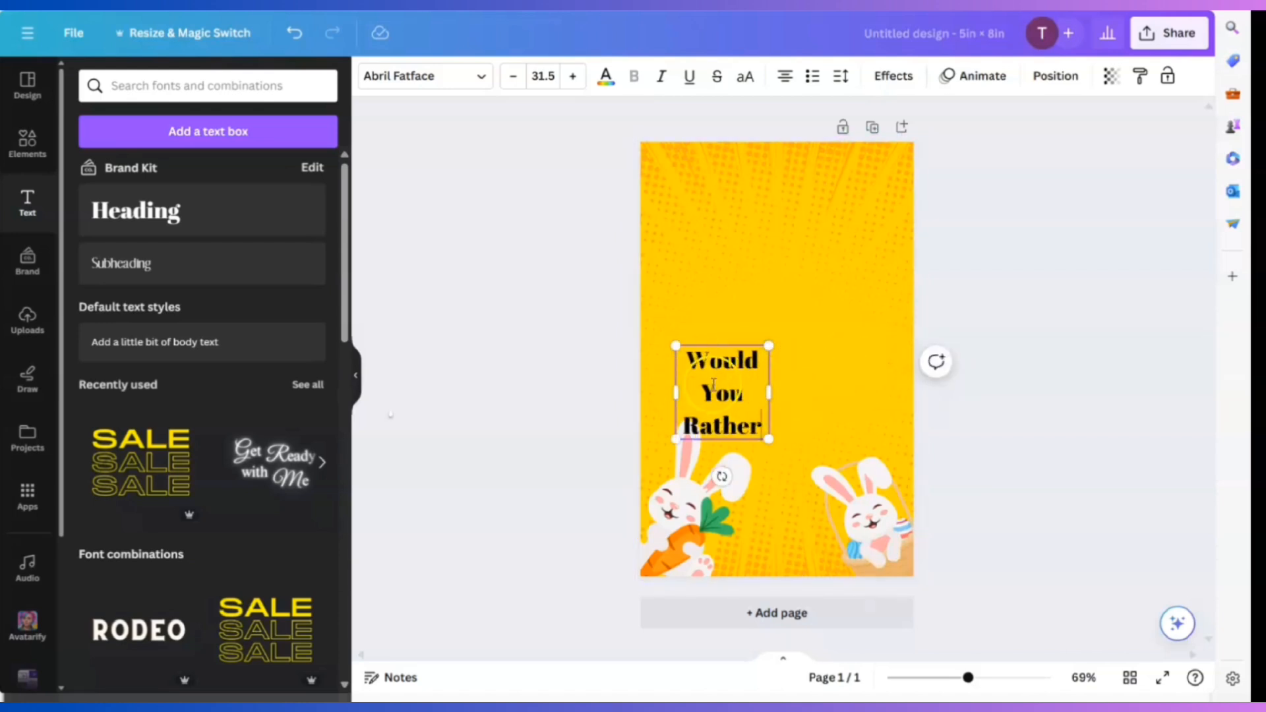
pyautogui.click(805, 399)
pyautogui.moveTo(730, 401); pyautogui.dragTo(789, 325)
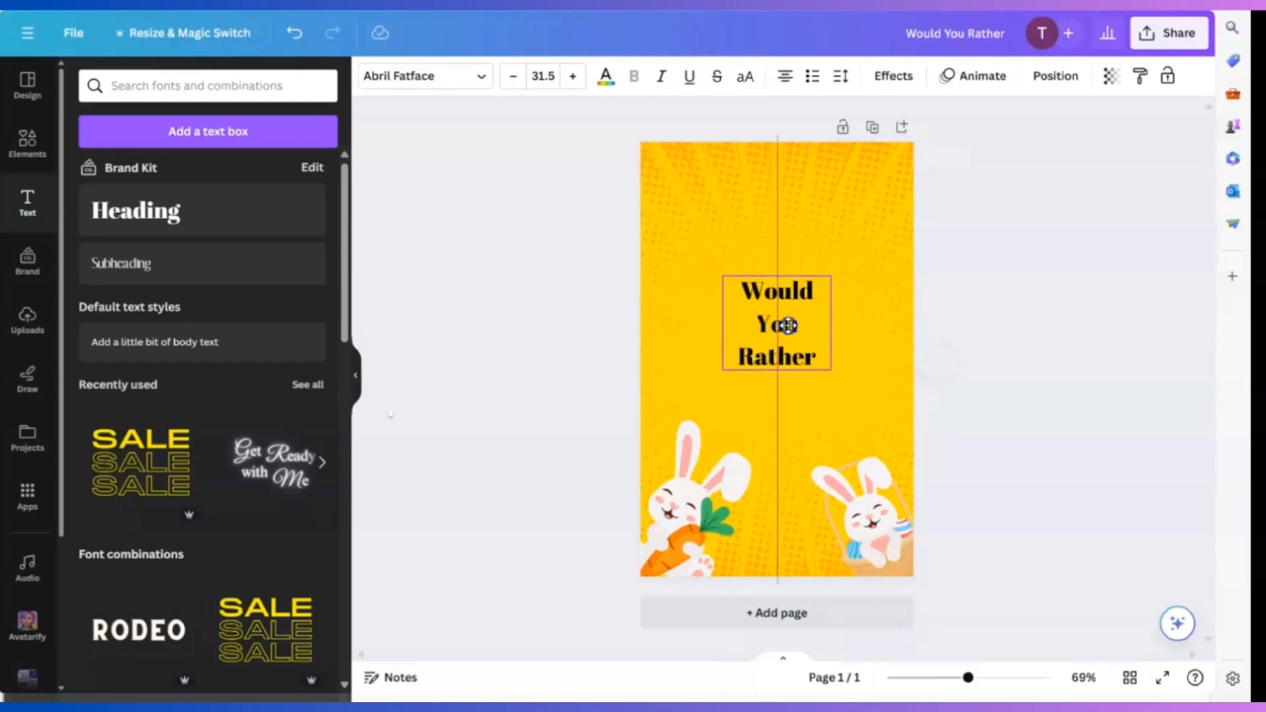
# Change the heading's font to Scripter and insert a line break between "Would" and "You".
pyautogui.click(440, 76)
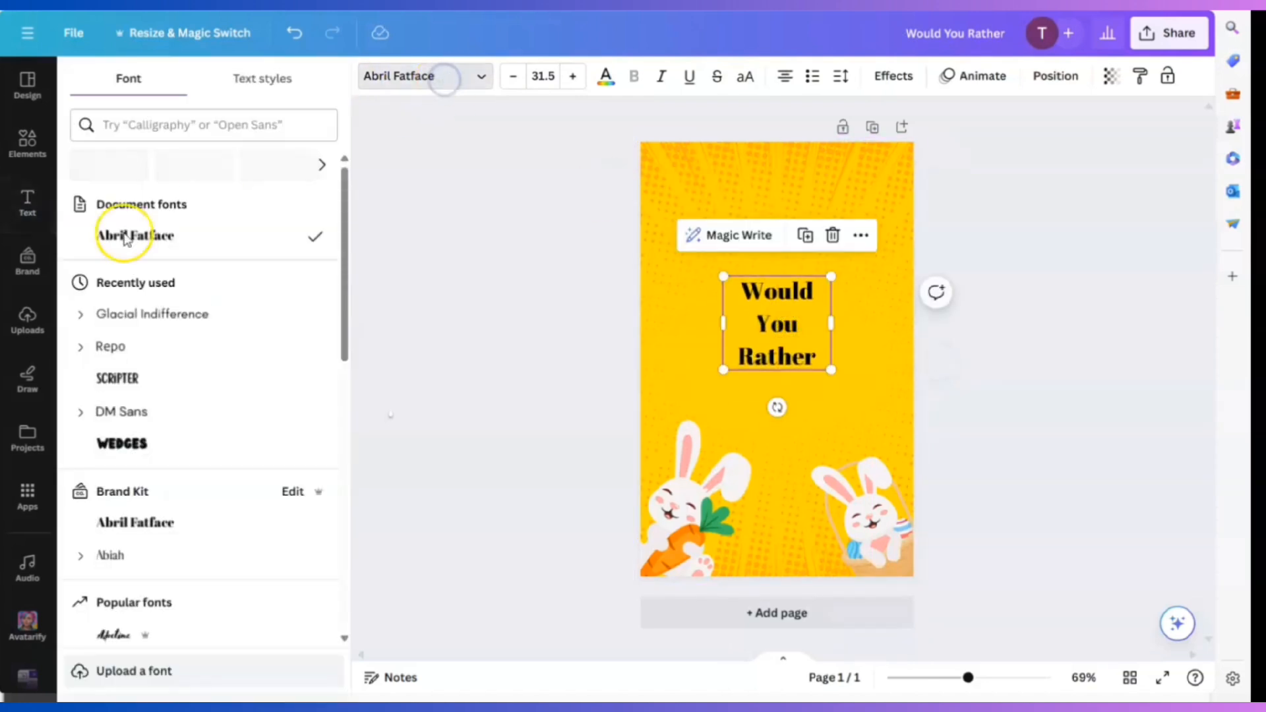
pyautogui.click(151, 376)
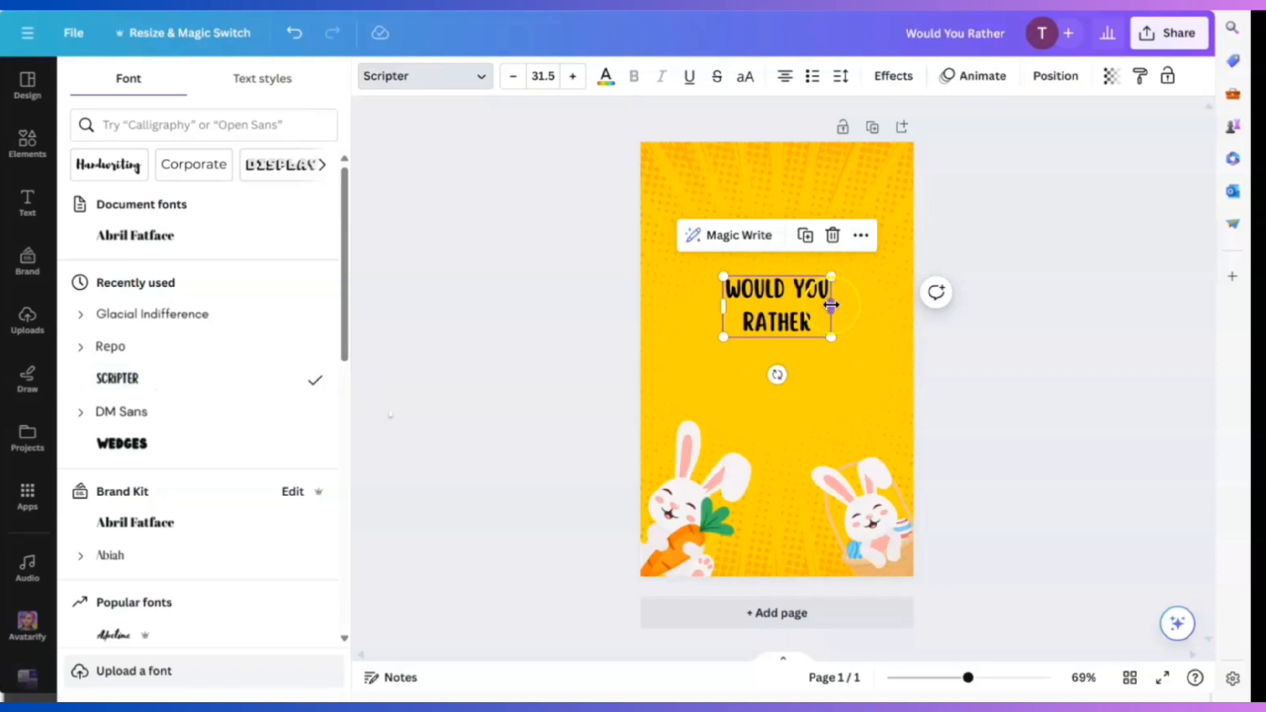
pyautogui.moveTo(831, 305)
pyautogui.mouseDown()
pyautogui.moveTo(879, 300)
pyautogui.moveTo(832, 304)
pyautogui.mouseUp()
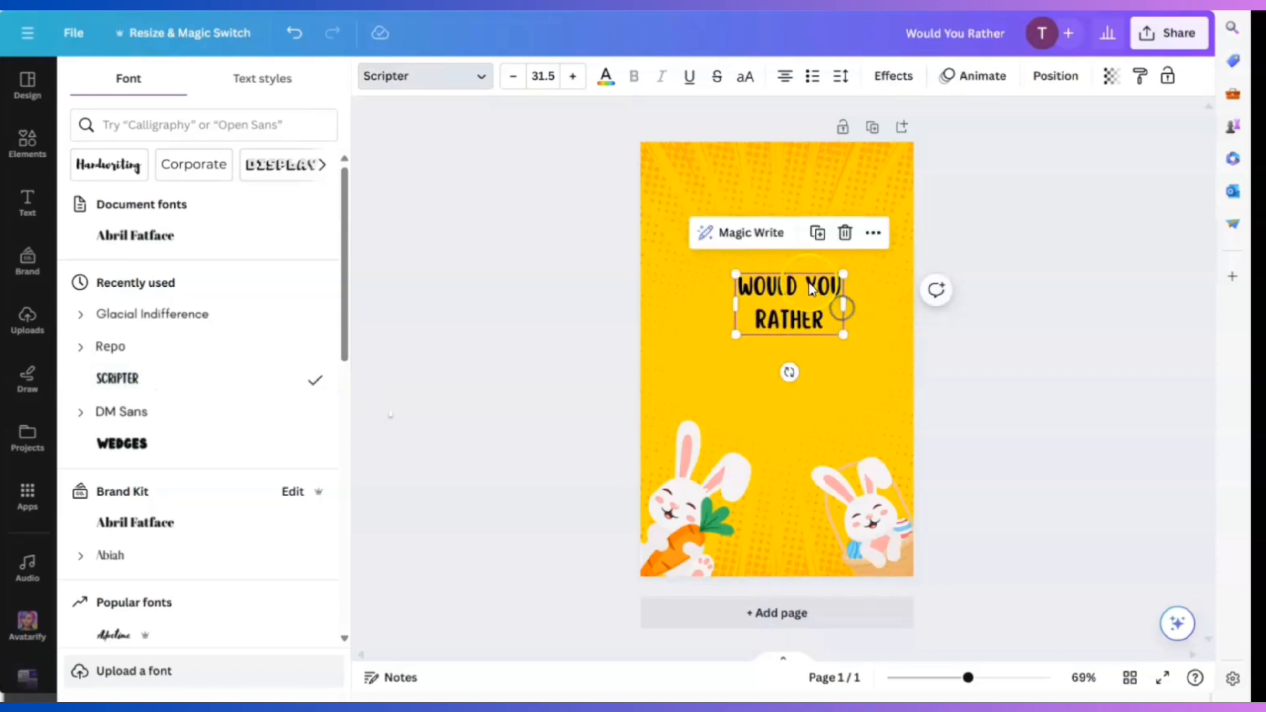
pyautogui.click(811, 288)
pyautogui.press('Return')
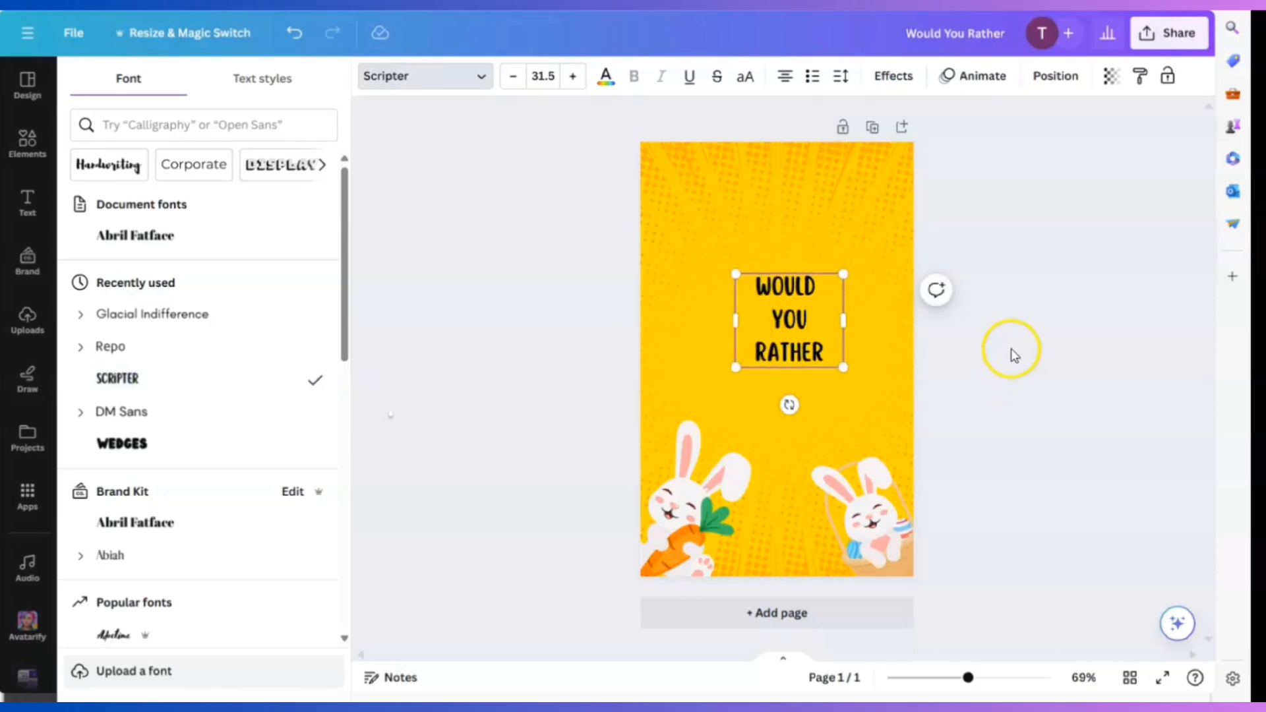
# Enlarge the heading to font size 72.6 and move it to the middle of the page above the bunnies.
pyautogui.moveTo(843, 274); pyautogui.dragTo(985, 152)
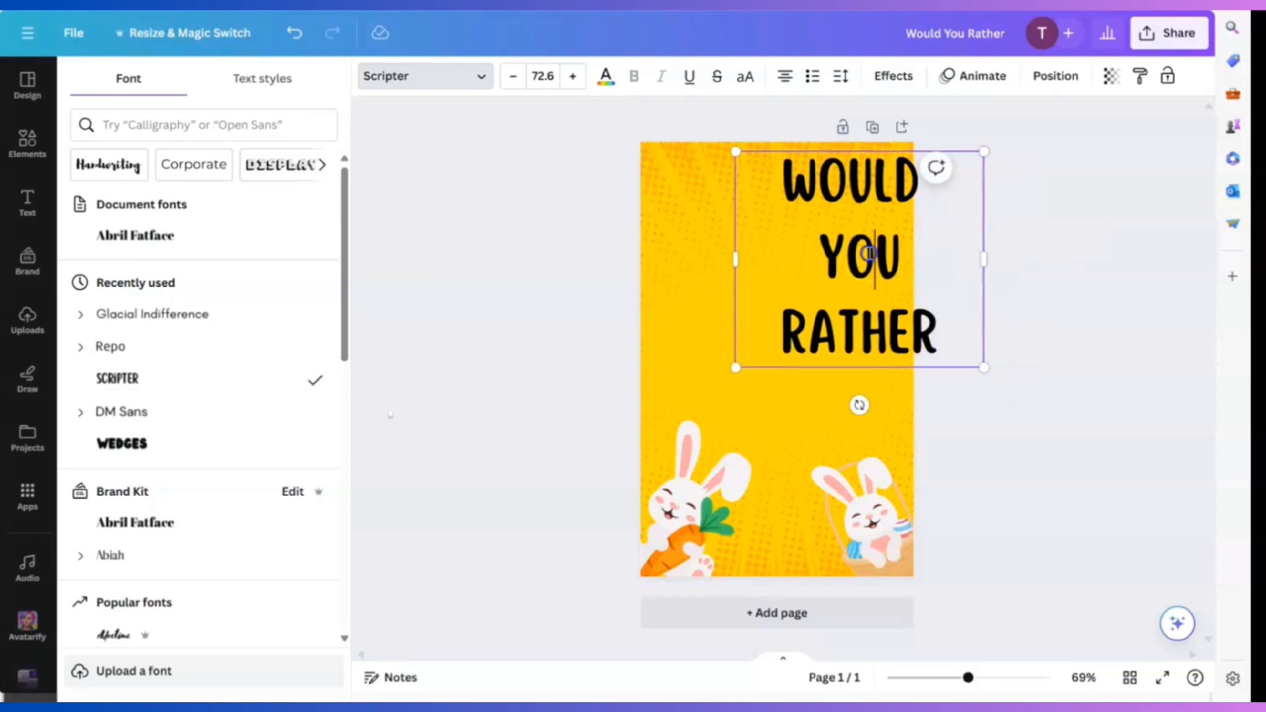
pyautogui.click(1119, 336)
pyautogui.moveTo(882, 262); pyautogui.dragTo(816, 323)
pyautogui.click(1087, 357)
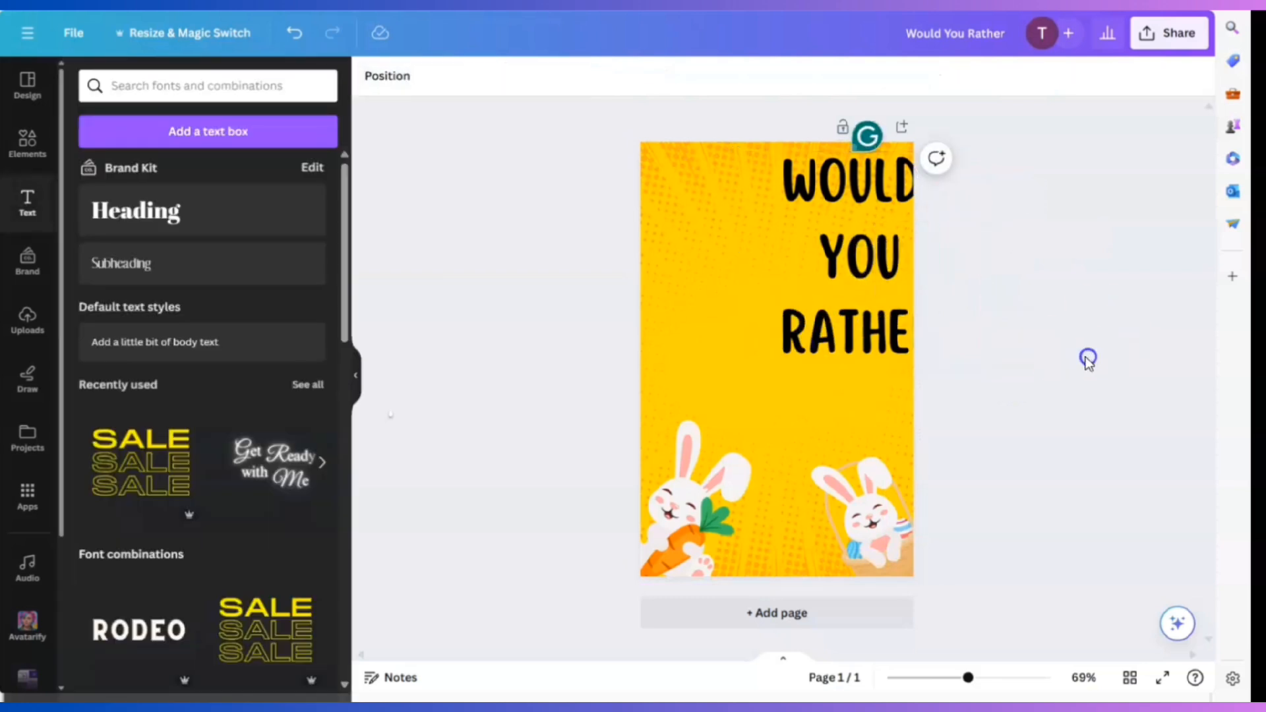
pyautogui.moveTo(868, 269); pyautogui.dragTo(791, 315)
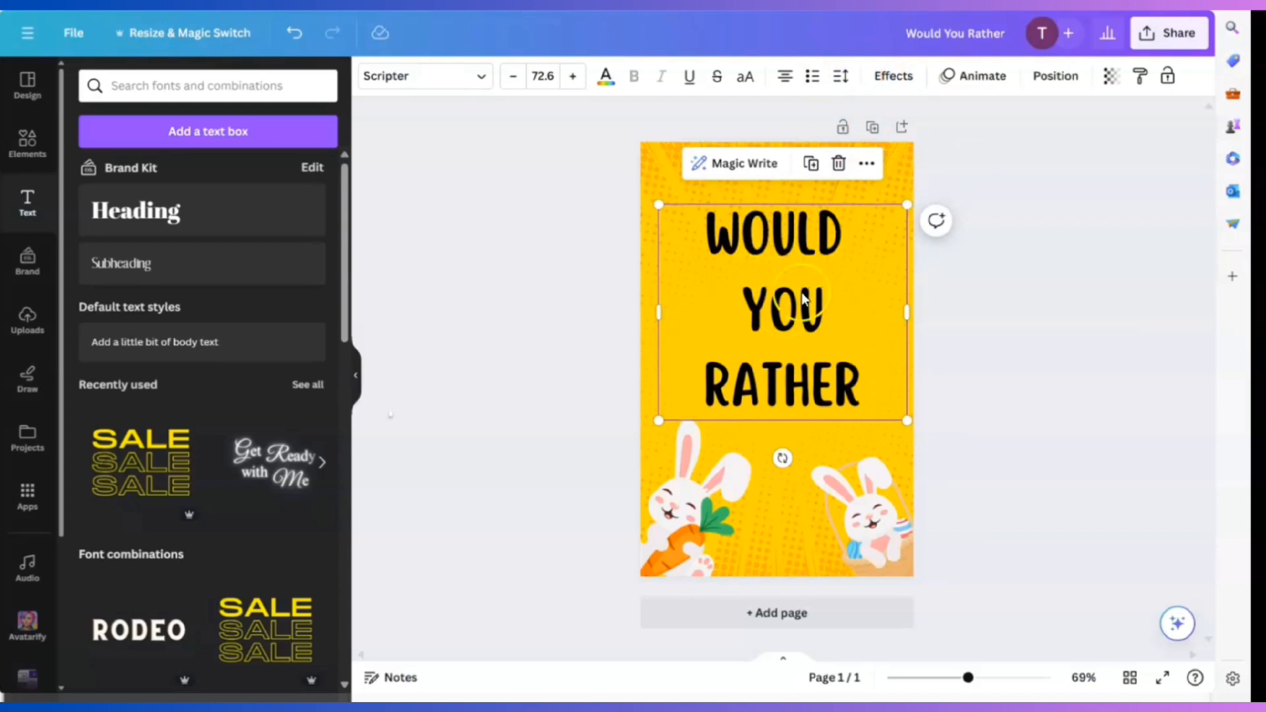
# Tighten the heading's line spacing to 1.08 and recentre the heading horizontally on the page above the bunnies.
pyautogui.click(839, 77)
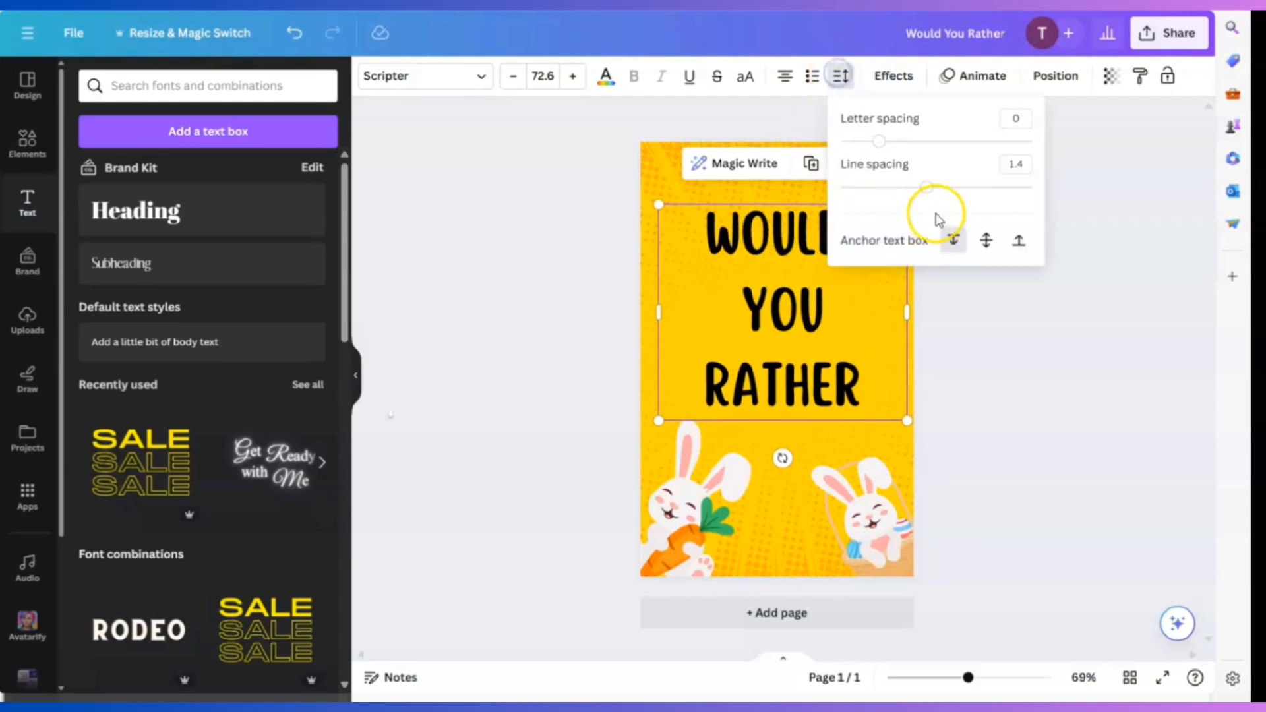
pyautogui.moveTo(930, 191); pyautogui.dragTo(897, 195)
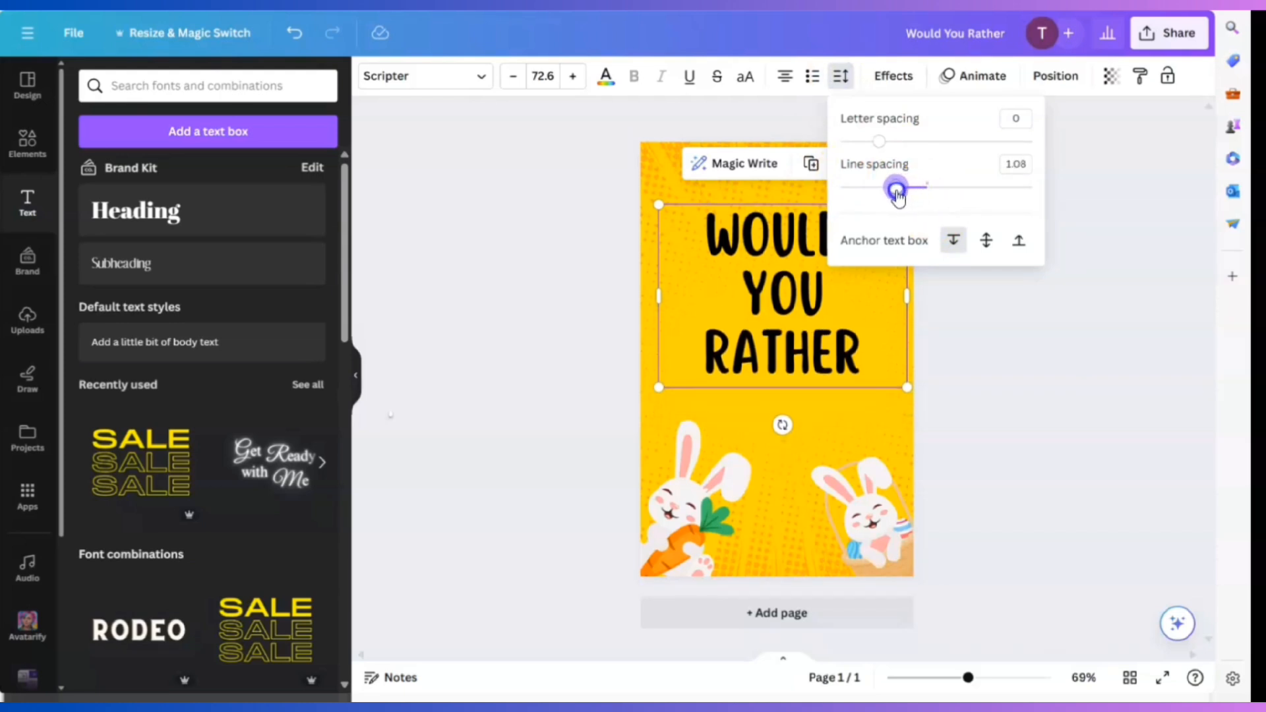
pyautogui.click(992, 448)
pyautogui.moveTo(790, 280); pyautogui.dragTo(783, 310)
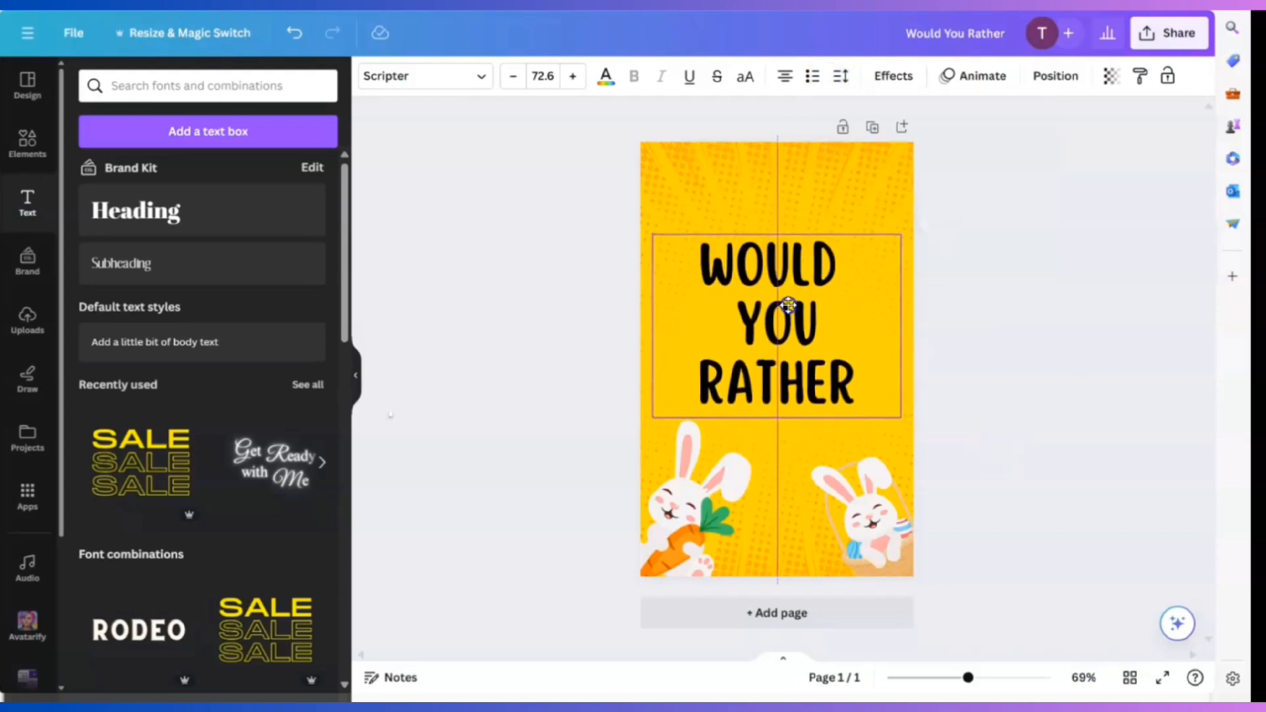
pyautogui.click(981, 437)
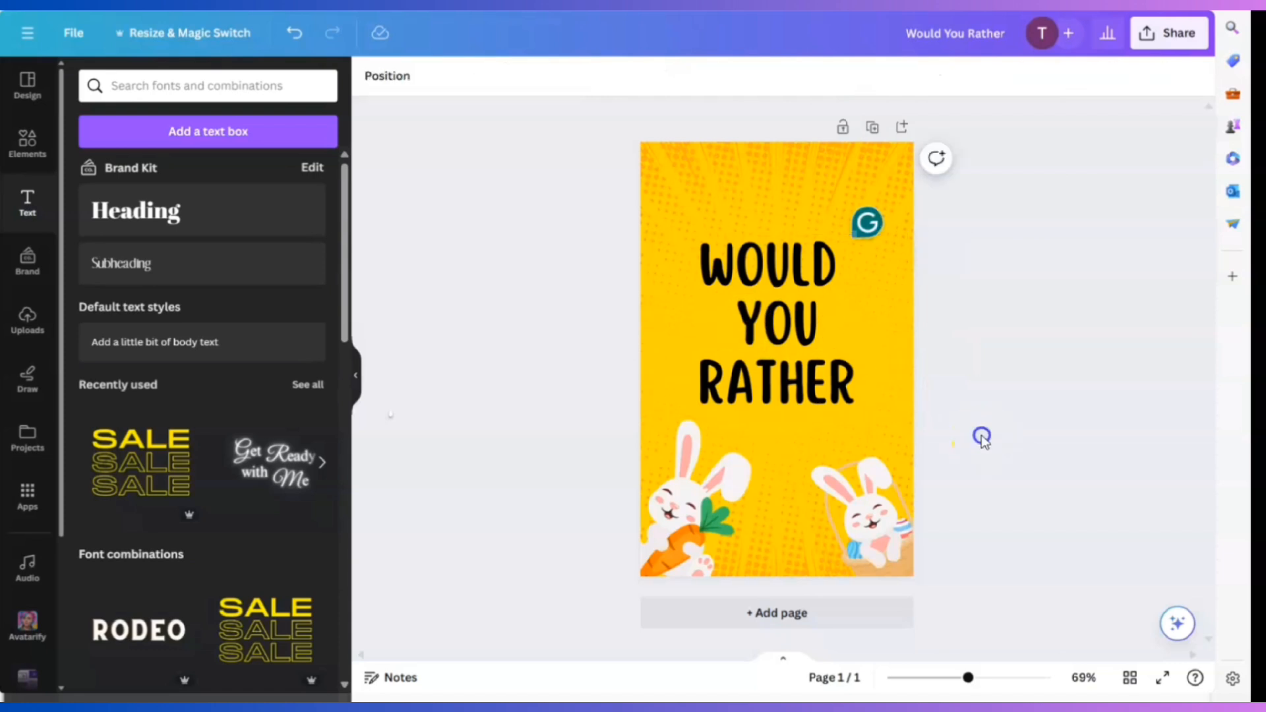
pyautogui.click(752, 321)
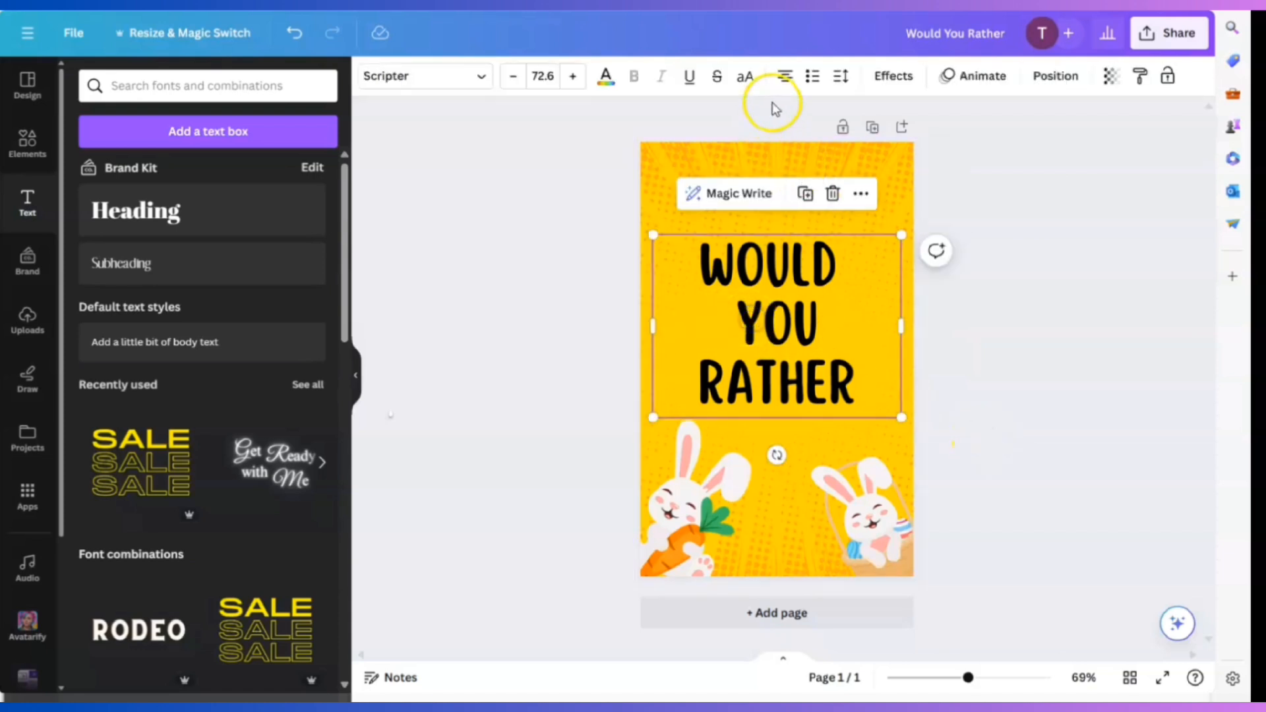
pyautogui.click(944, 351)
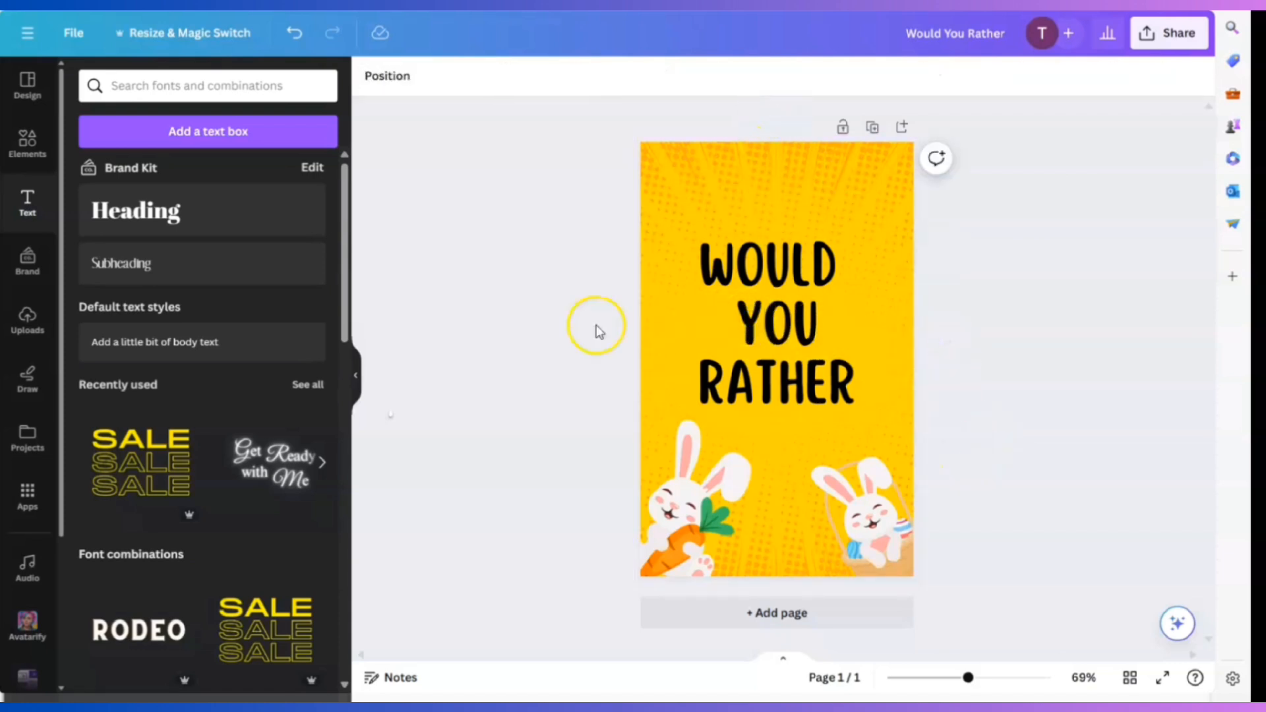
# Add the bunny sitting in a pink eggshell, shrink it, and place it between the two bunnies at the page's bottom edge.
pyautogui.click(27, 145)
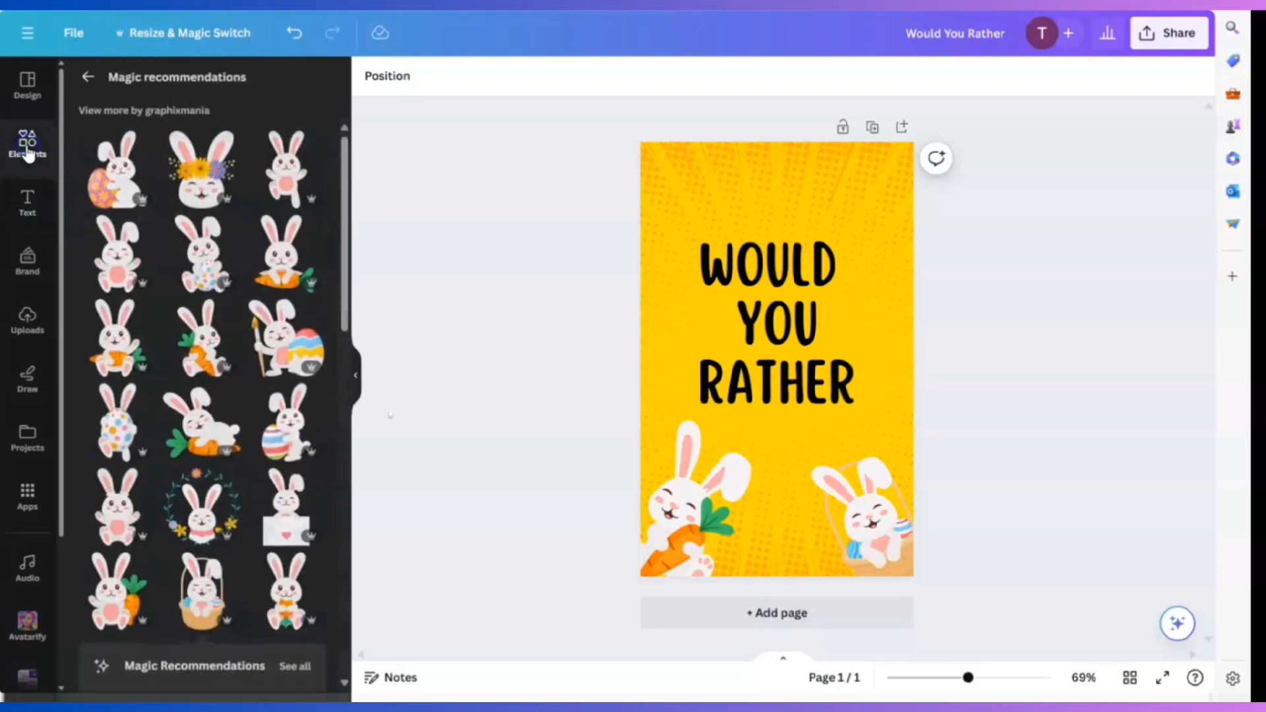
pyautogui.scroll(-3, 249, 423)
pyautogui.scroll(-4, 249, 424)
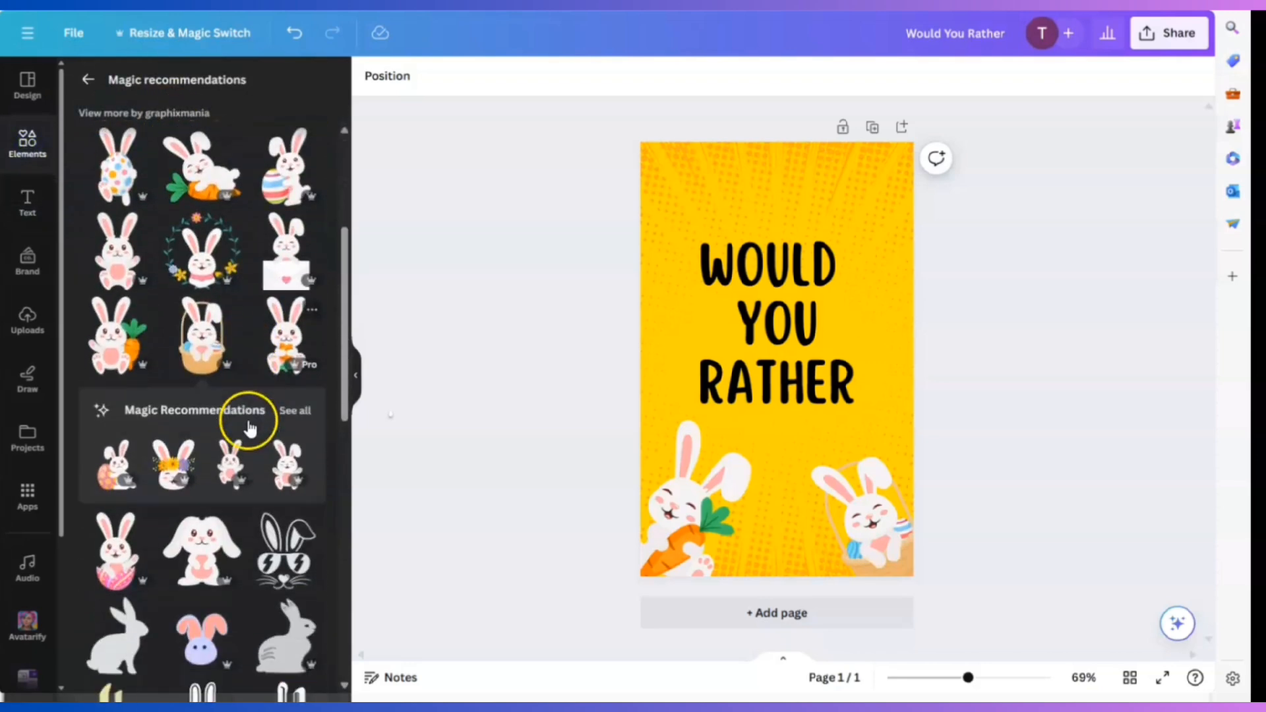
pyautogui.click(125, 389)
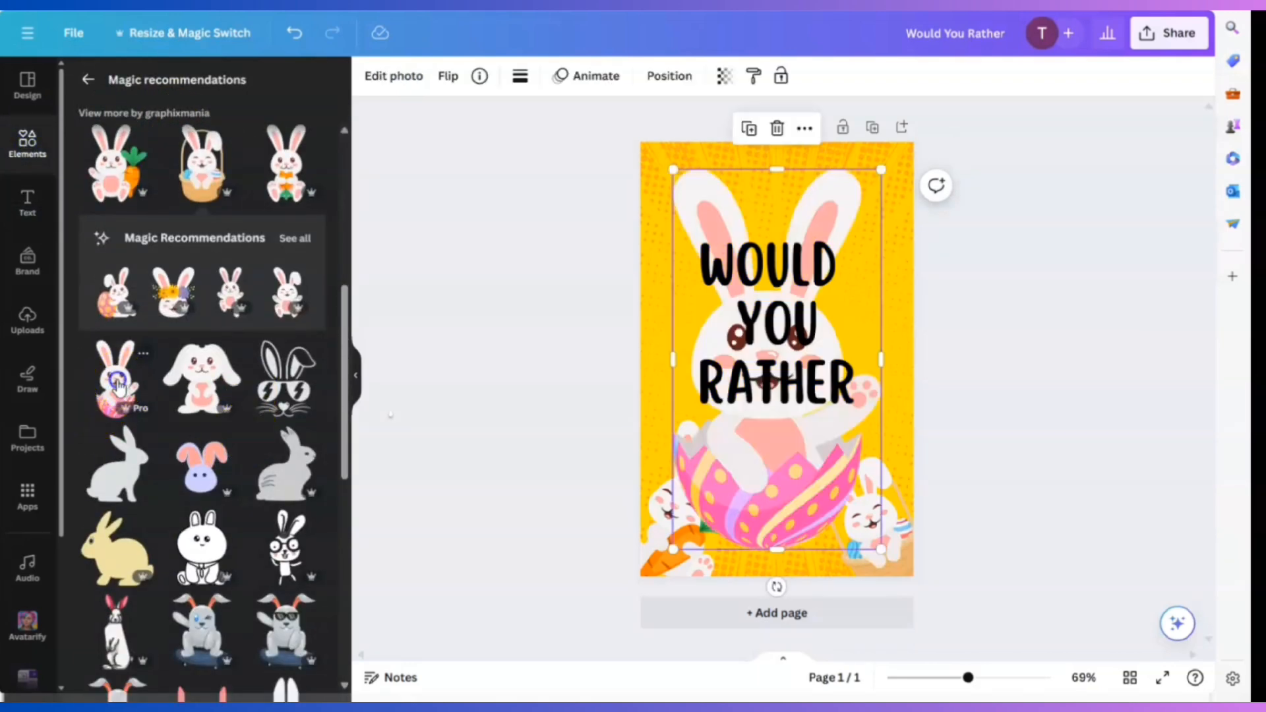
pyautogui.moveTo(893, 164); pyautogui.dragTo(726, 452)
pyautogui.moveTo(694, 491); pyautogui.dragTo(774, 522)
# Enlarge the basket bunny in the page's bottom-right corner so it sits closer to the small eggshell bunny.
pyautogui.click(844, 484)
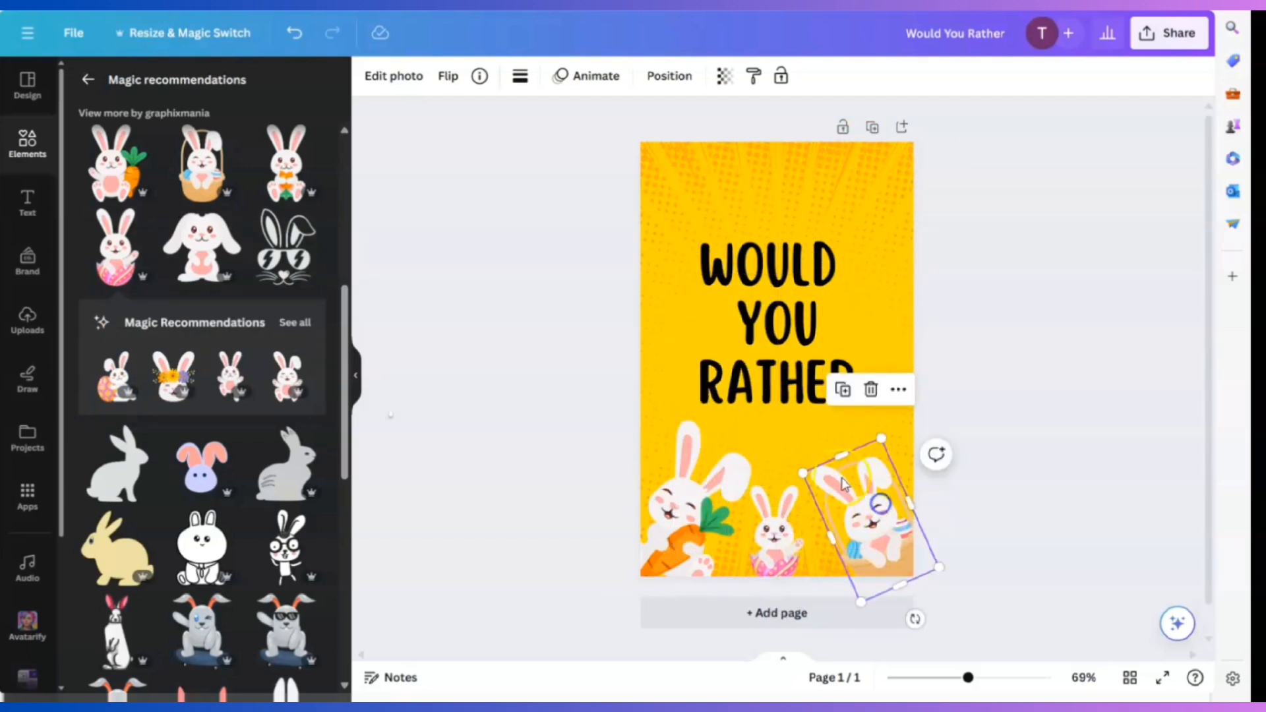
pyautogui.moveTo(799, 471); pyautogui.dragTo(786, 460)
pyautogui.click(781, 530)
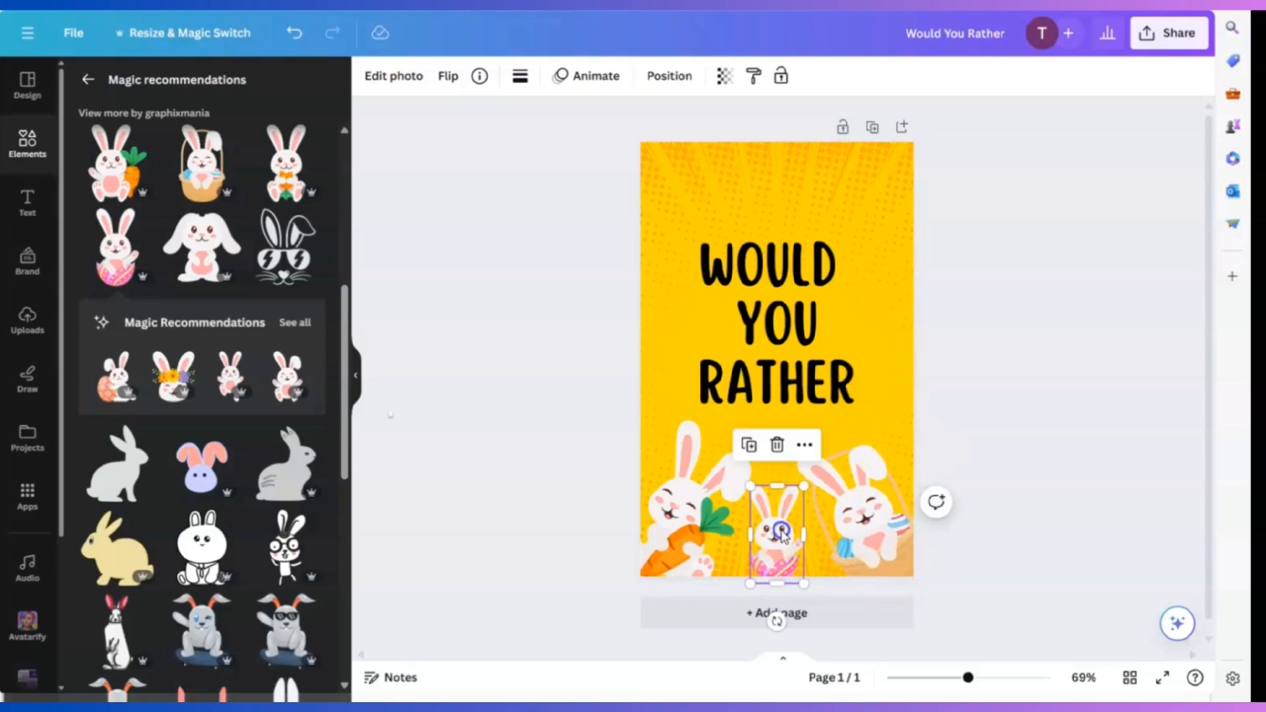
pyautogui.click(987, 460)
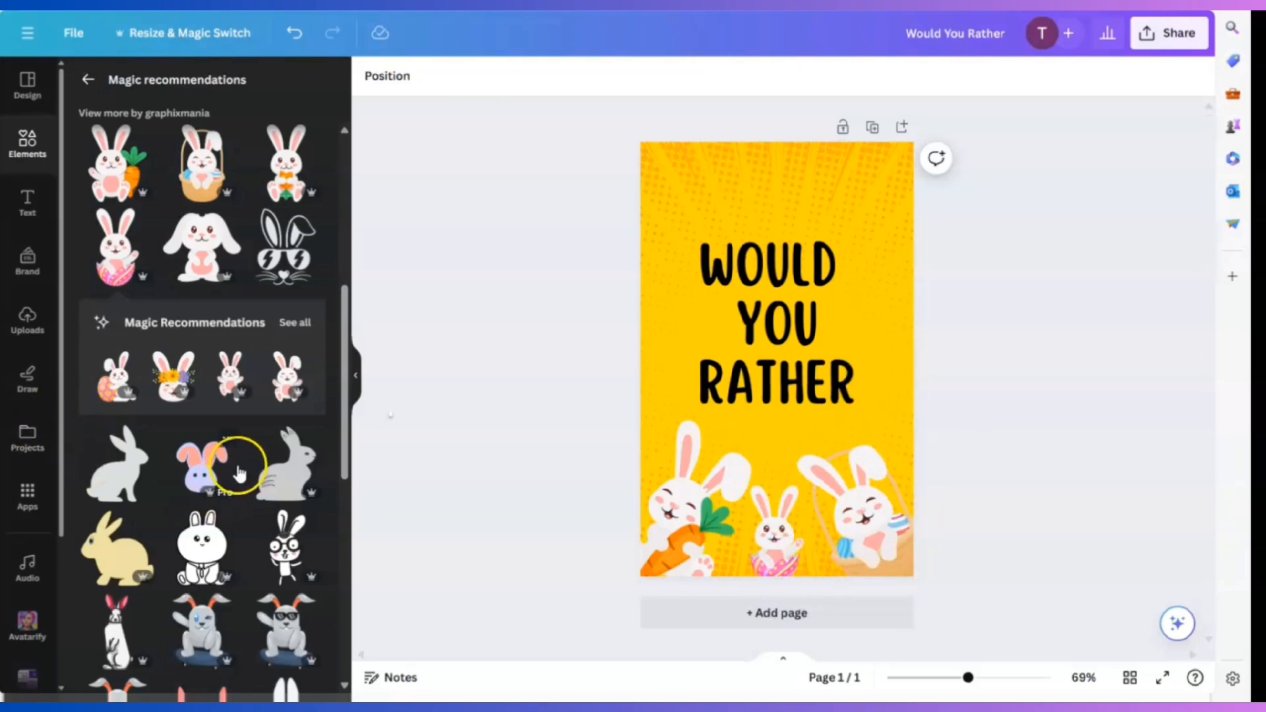
# Add the carrot-hugging bunny graphic, rotate it nearly upside down, and shrink it into the page's top-right corner.
pyautogui.scroll(-10, 238, 473)
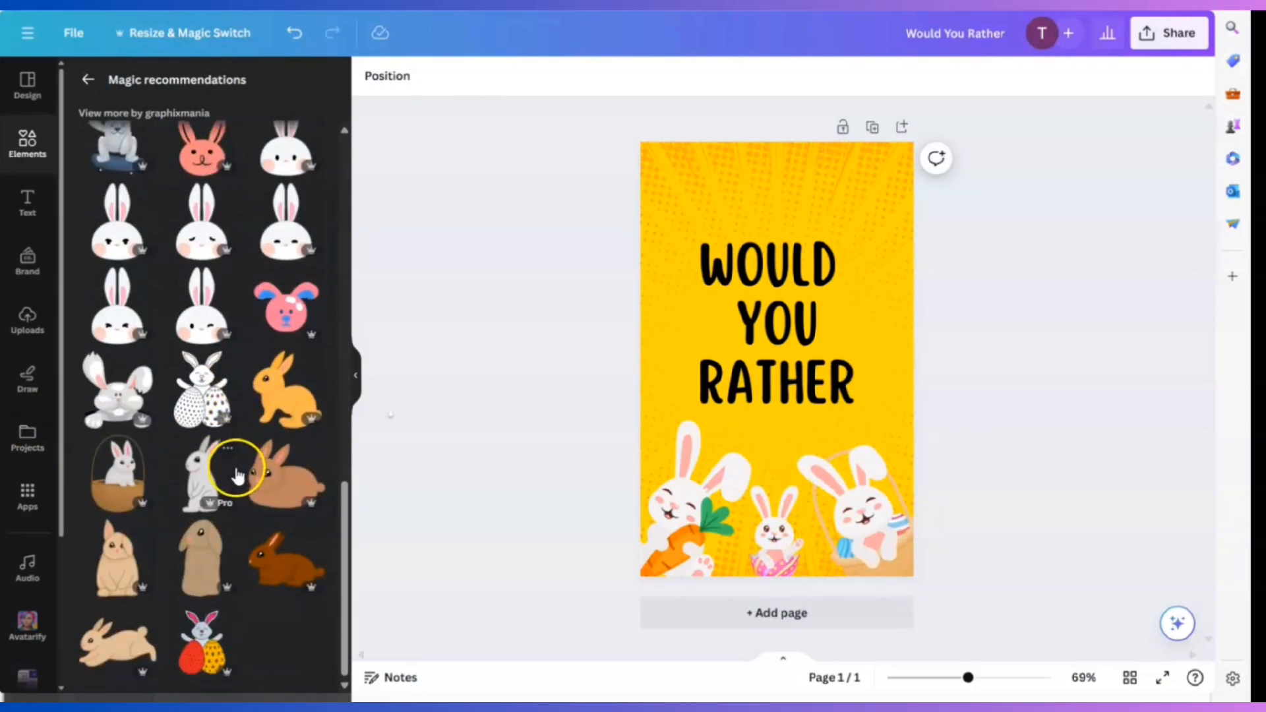
pyautogui.scroll(10, 237, 473)
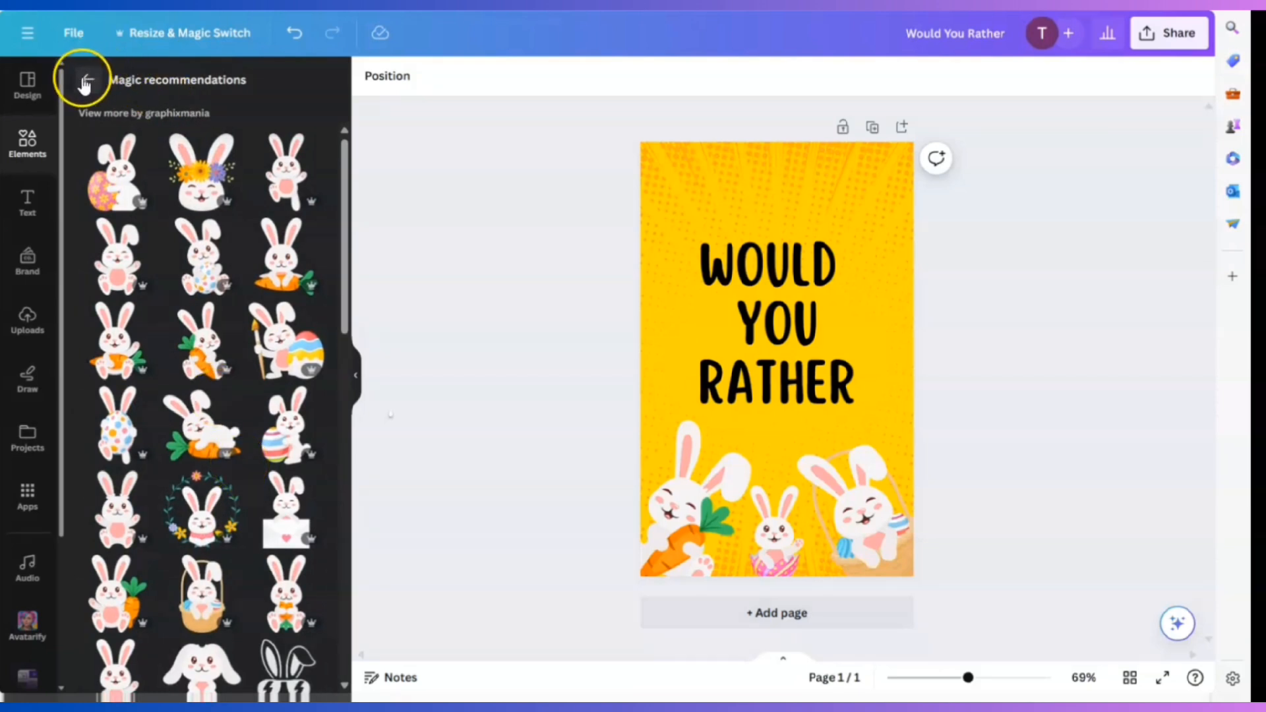
pyautogui.click(196, 370)
pyautogui.moveTo(780, 568); pyautogui.dragTo(846, 250)
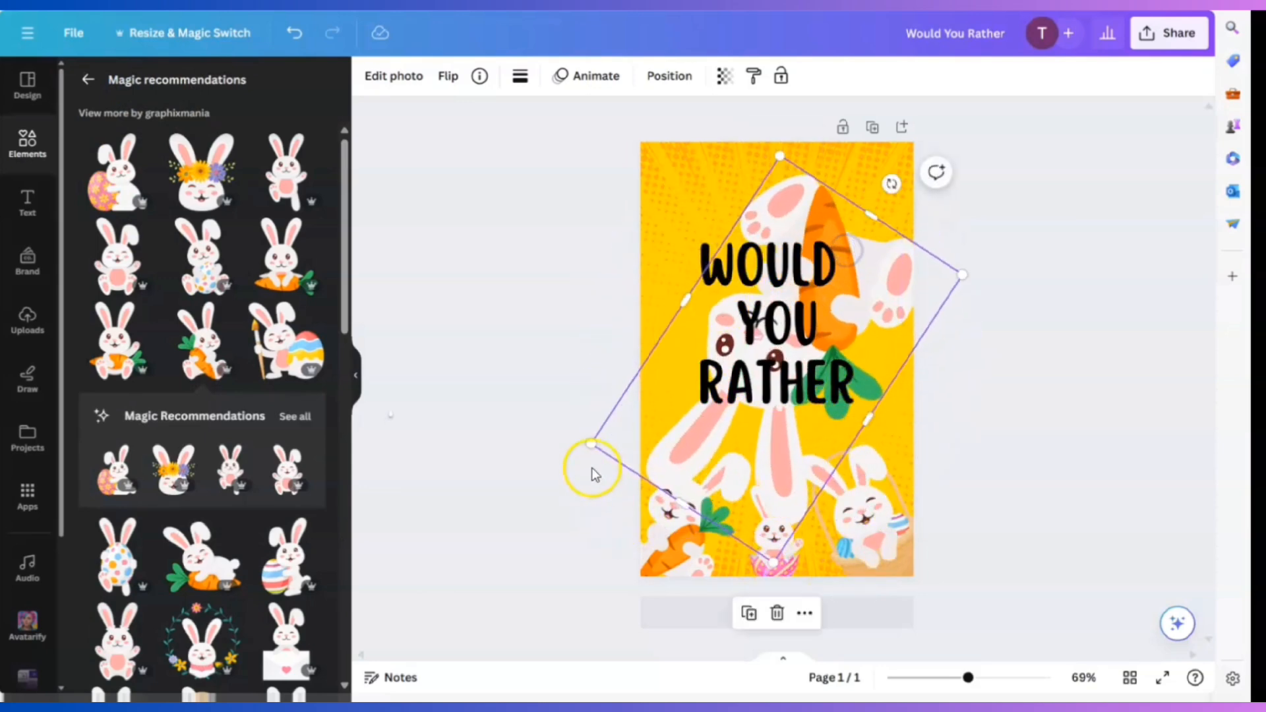
pyautogui.moveTo(591, 443); pyautogui.dragTo(804, 346)
pyautogui.moveTo(919, 298); pyautogui.dragTo(886, 157)
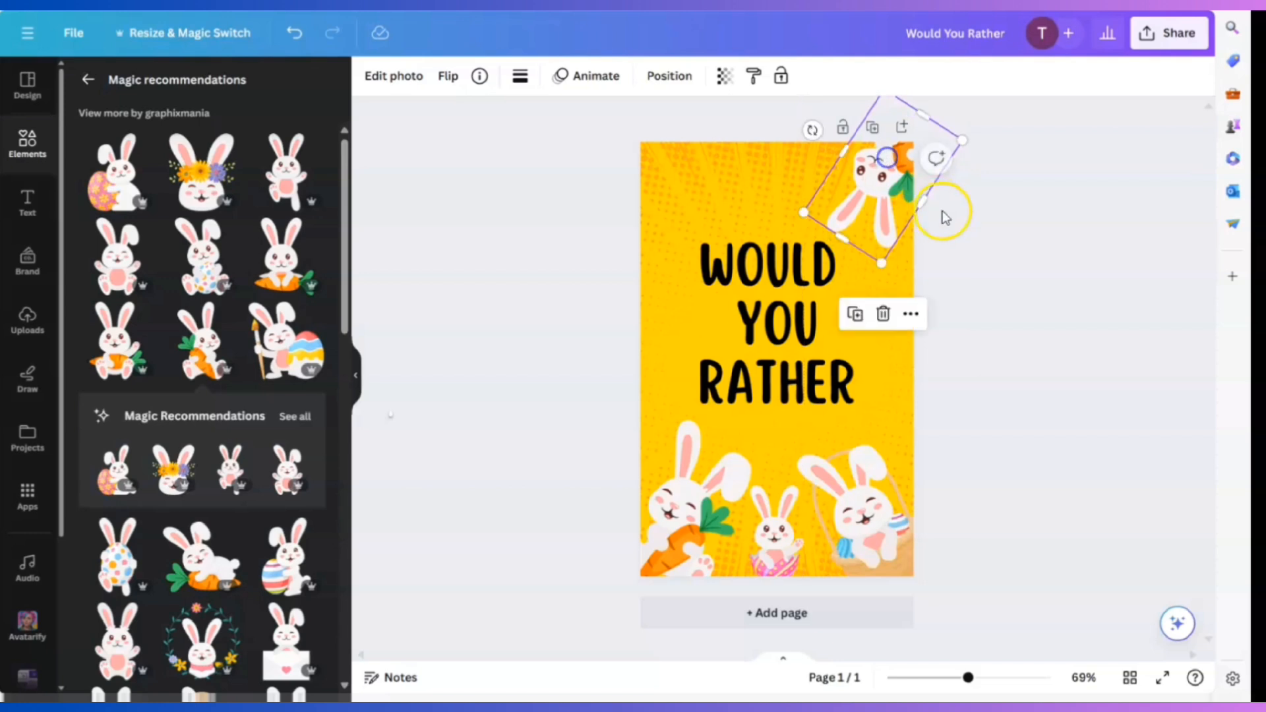
pyautogui.moveTo(961, 140); pyautogui.dragTo(945, 147)
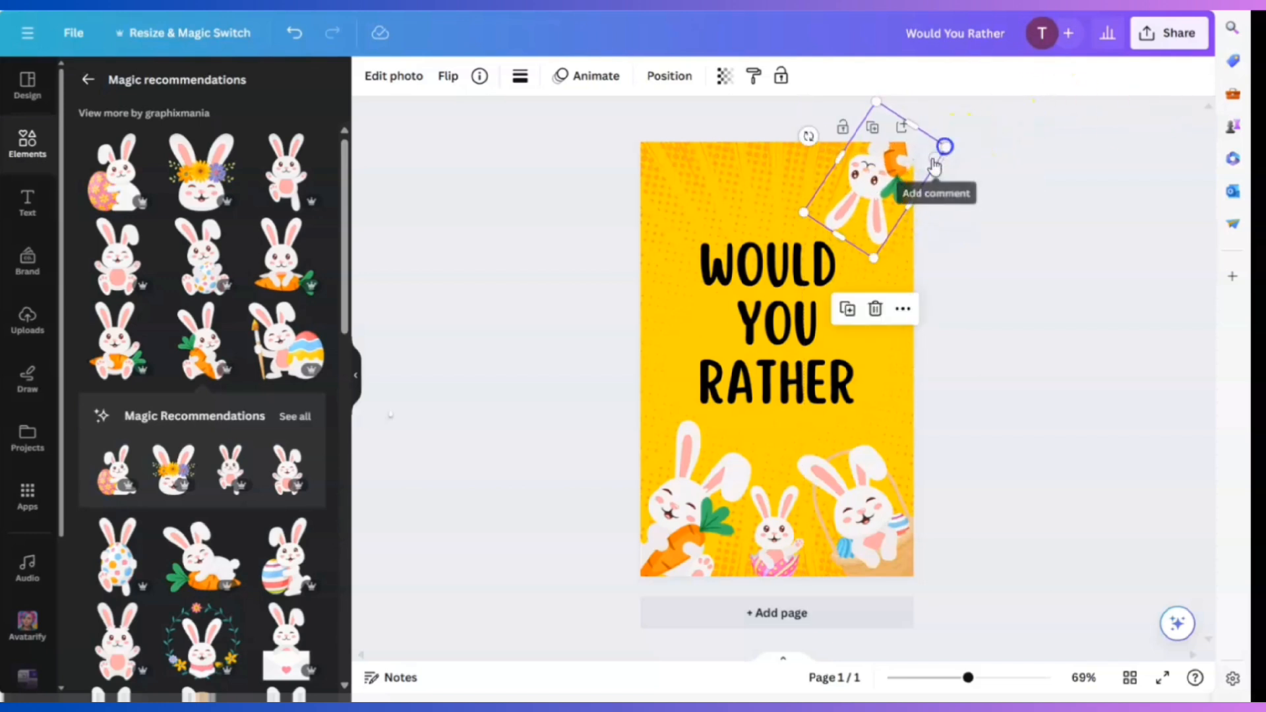
pyautogui.moveTo(882, 188); pyautogui.dragTo(876, 187)
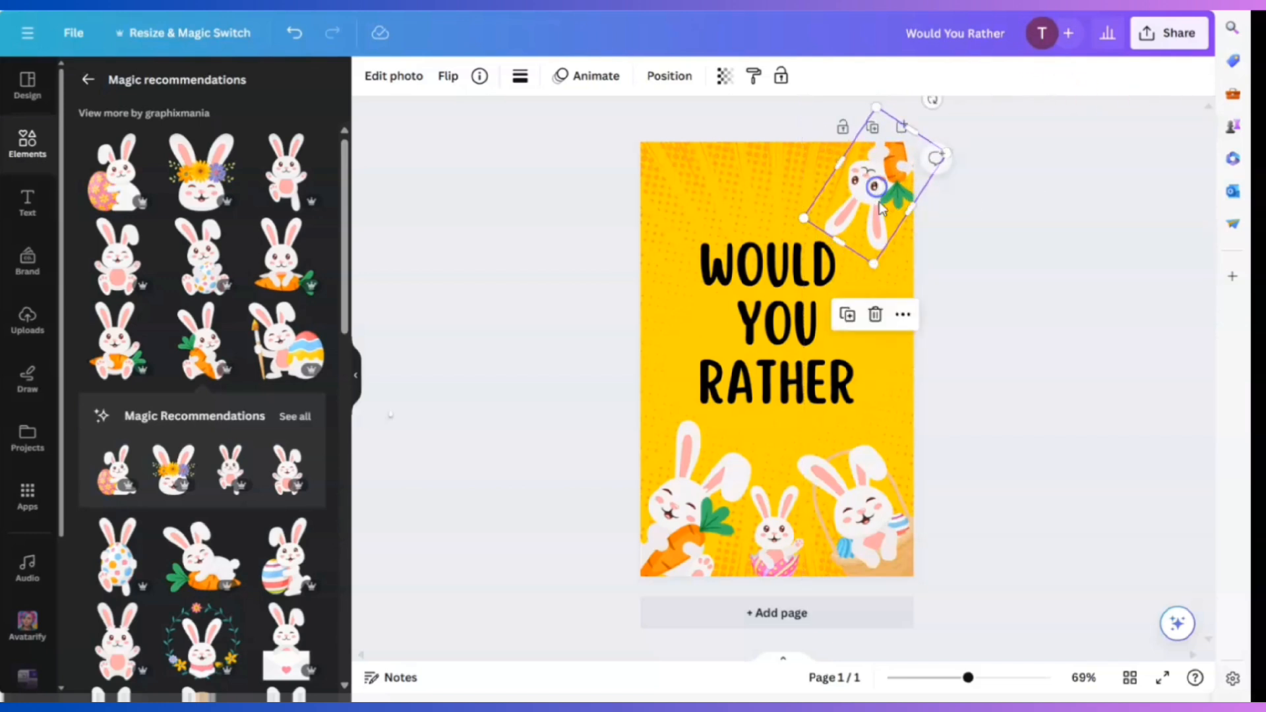
pyautogui.click(957, 302)
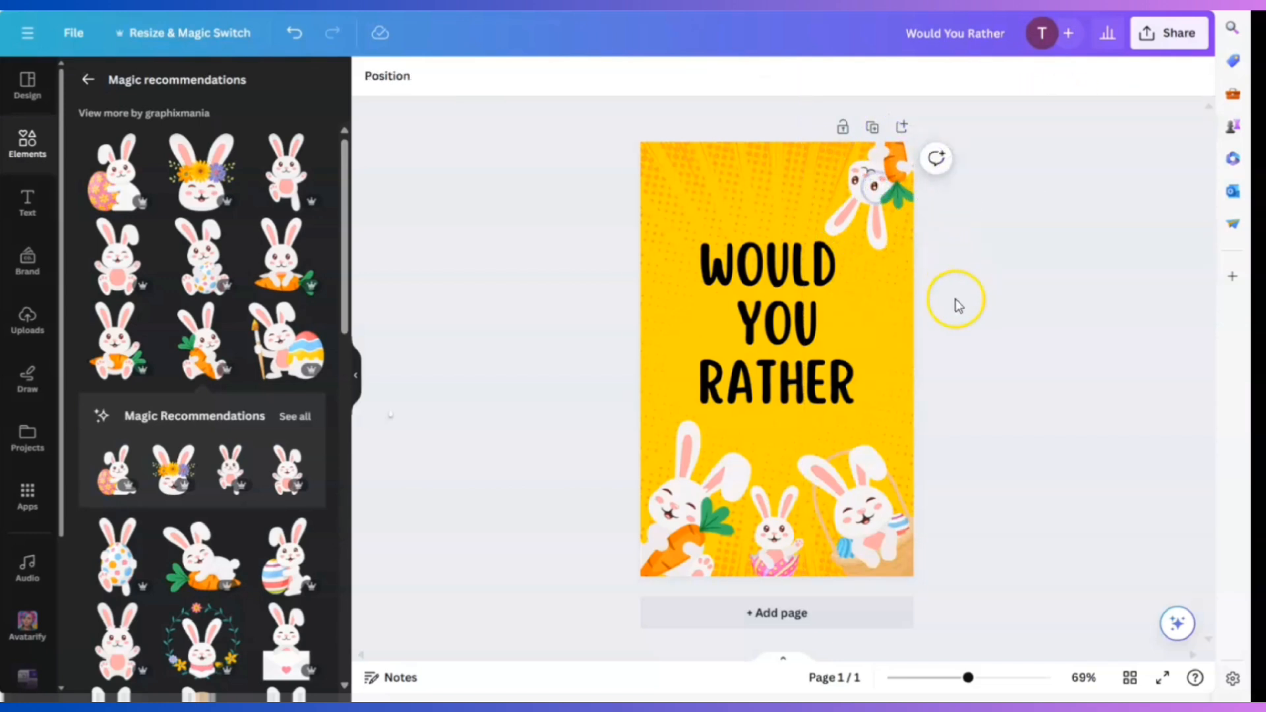
# Add the plain waving bunny, shrink it, and tilt it against the page's right edge beside "YOU".
pyautogui.click(288, 187)
pyautogui.moveTo(877, 158); pyautogui.dragTo(726, 428)
pyautogui.moveTo(699, 488); pyautogui.dragTo(880, 327)
pyautogui.moveTo(893, 417); pyautogui.dragTo(923, 377)
pyautogui.moveTo(887, 311); pyautogui.dragTo(897, 307)
pyautogui.click(1000, 414)
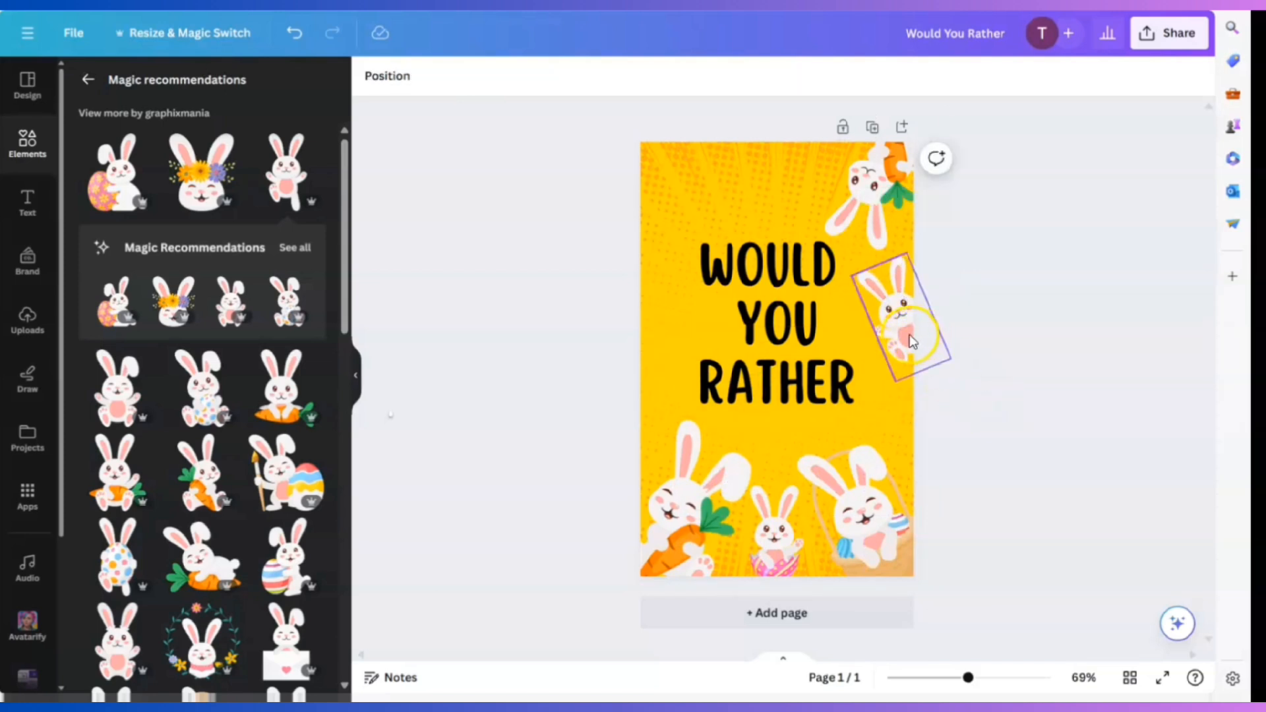
# Add the bunny holding a spotted egg, shrink and rotate it upside down, and place it in the page's top-left corner.
pyautogui.click(195, 400)
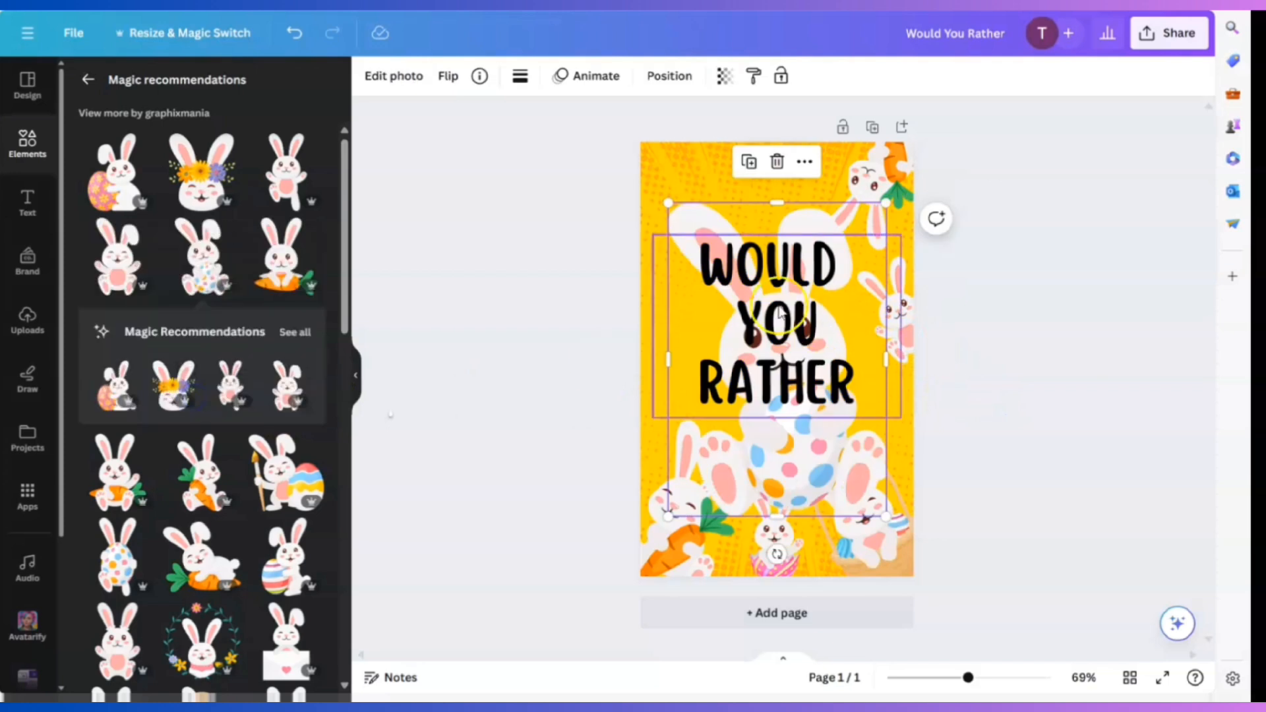
pyautogui.moveTo(883, 516); pyautogui.dragTo(660, 193)
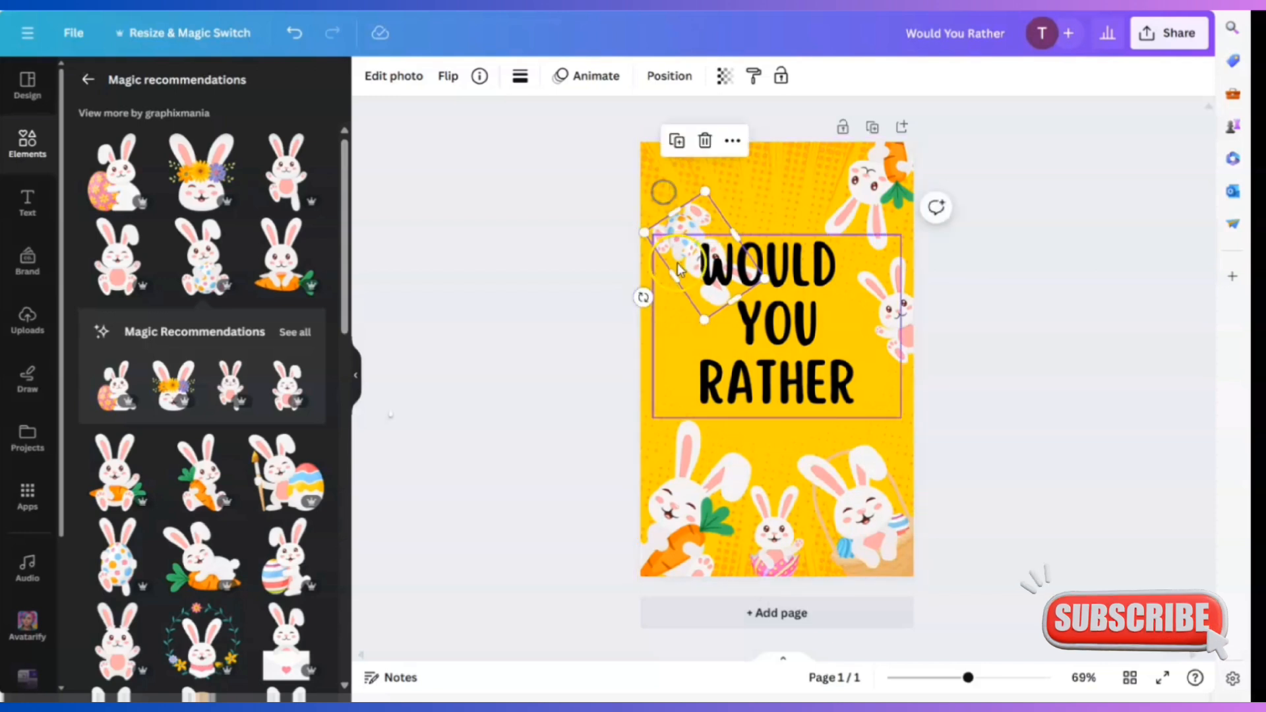
pyautogui.moveTo(693, 233); pyautogui.dragTo(667, 153)
pyautogui.click(991, 323)
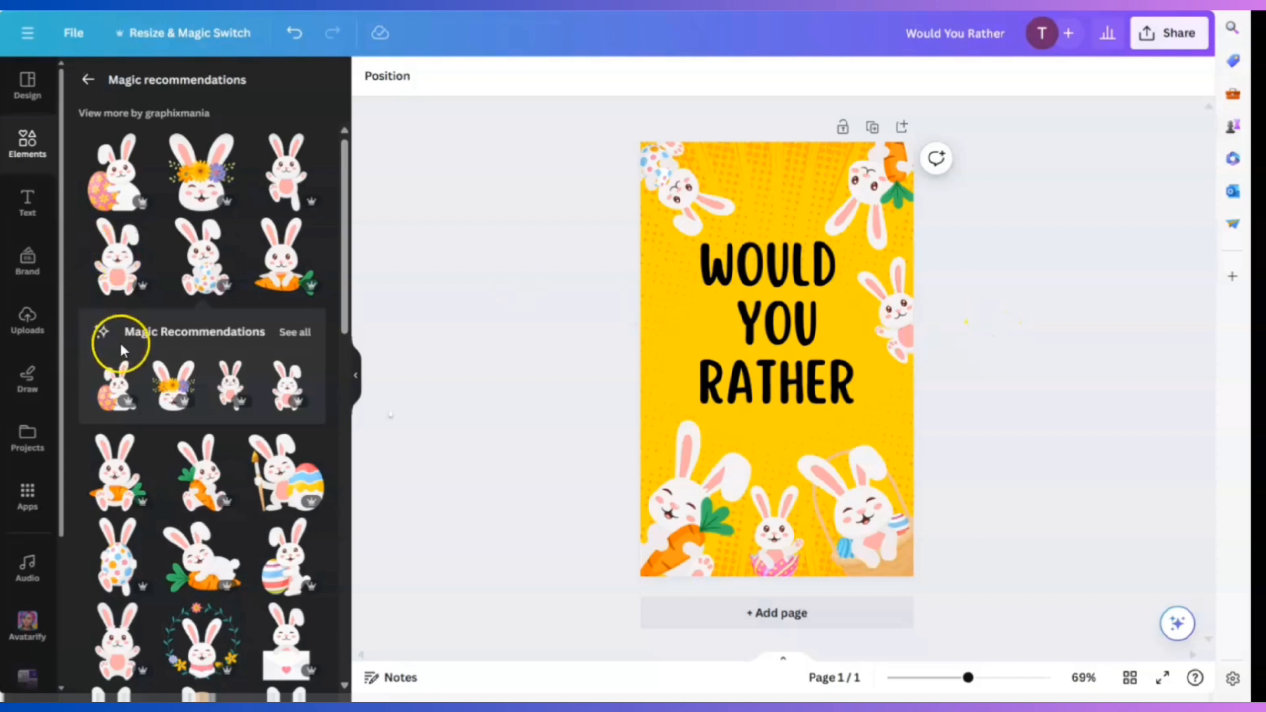
# Add the bunny head with a flower crown, shrink it, and centre it at the page's top edge.
pyautogui.click(164, 388)
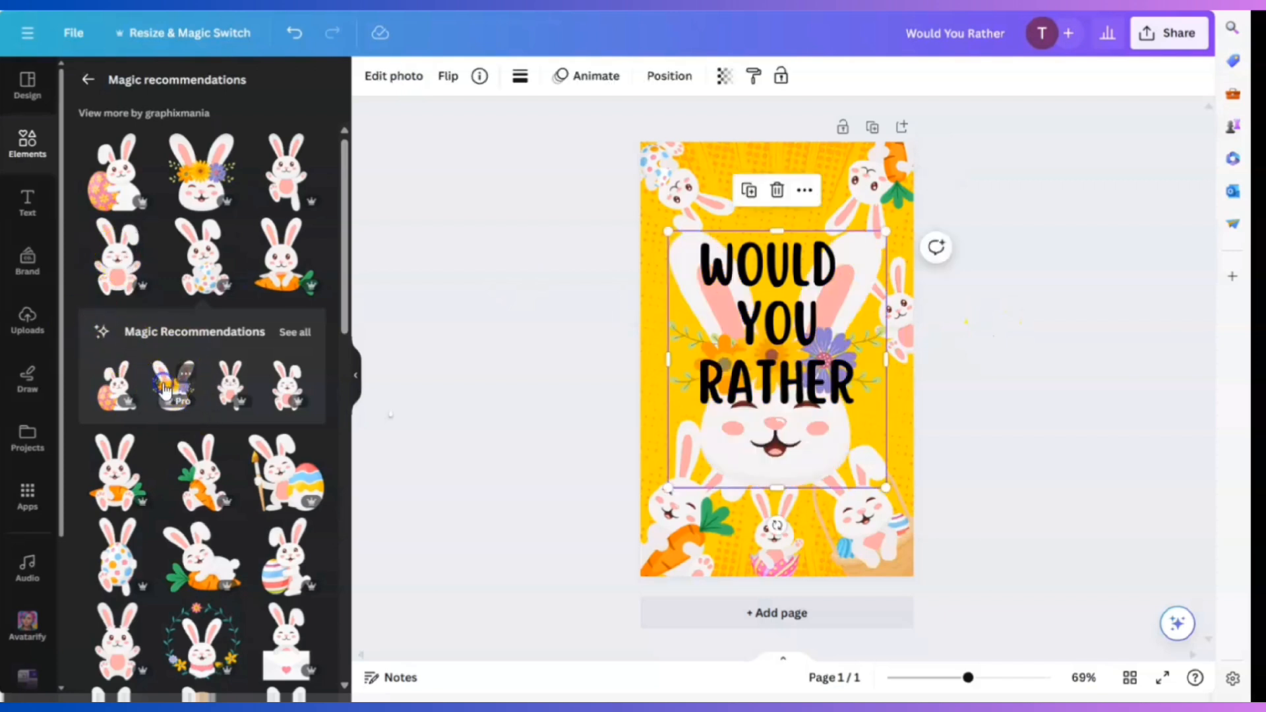
pyautogui.moveTo(890, 236); pyautogui.dragTo(748, 414)
pyautogui.moveTo(681, 451); pyautogui.dragTo(752, 173)
pyautogui.click(1048, 250)
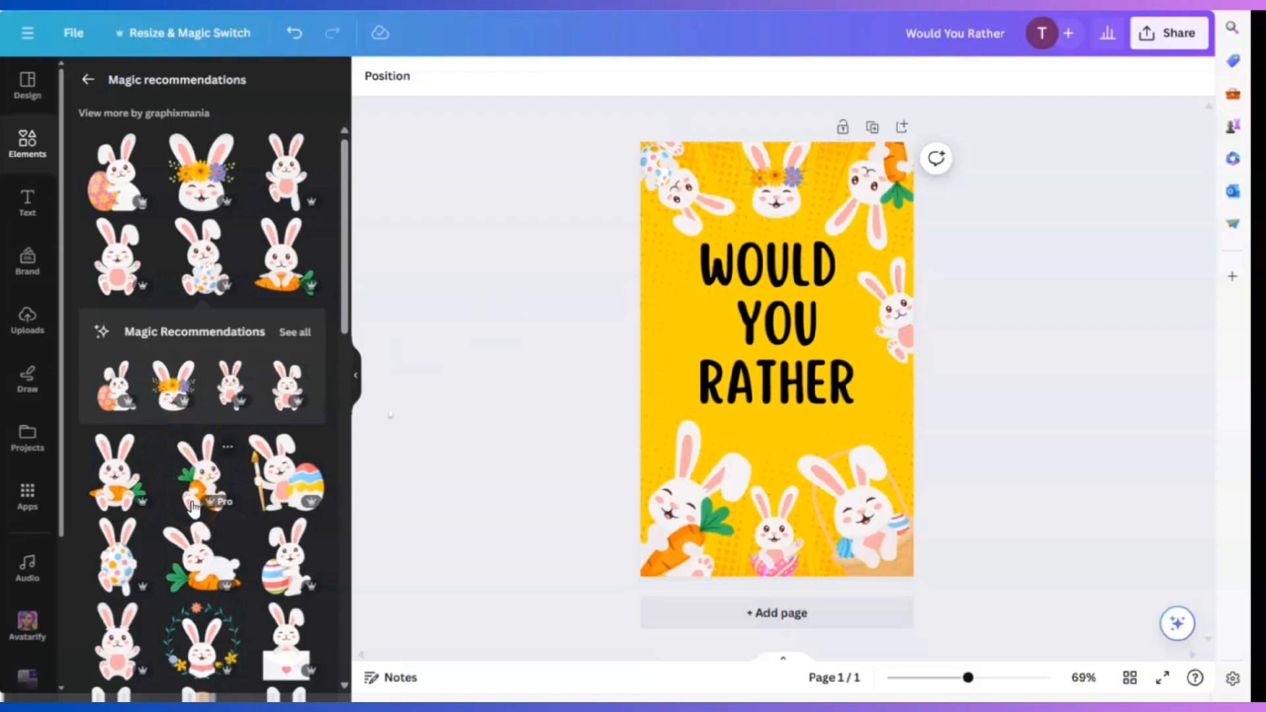
# Add the bunny with a paintbrush and striped egg, shrink it, and tilt it at the page's left edge beside "YOU".
pyautogui.click(276, 481)
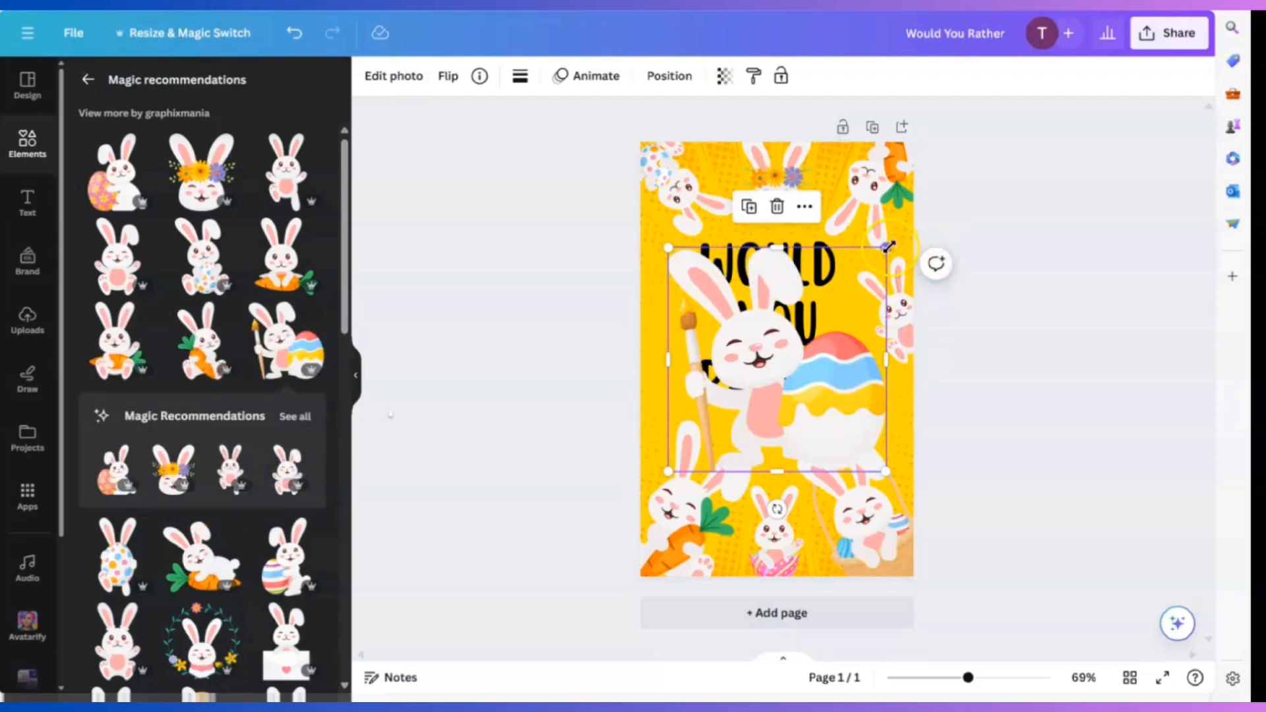
pyautogui.moveTo(909, 241); pyautogui.dragTo(706, 374)
pyautogui.moveTo(698, 432); pyautogui.dragTo(663, 331)
pyautogui.moveTo(666, 407); pyautogui.dragTo(633, 399)
pyautogui.moveTo(673, 339); pyautogui.dragTo(663, 327)
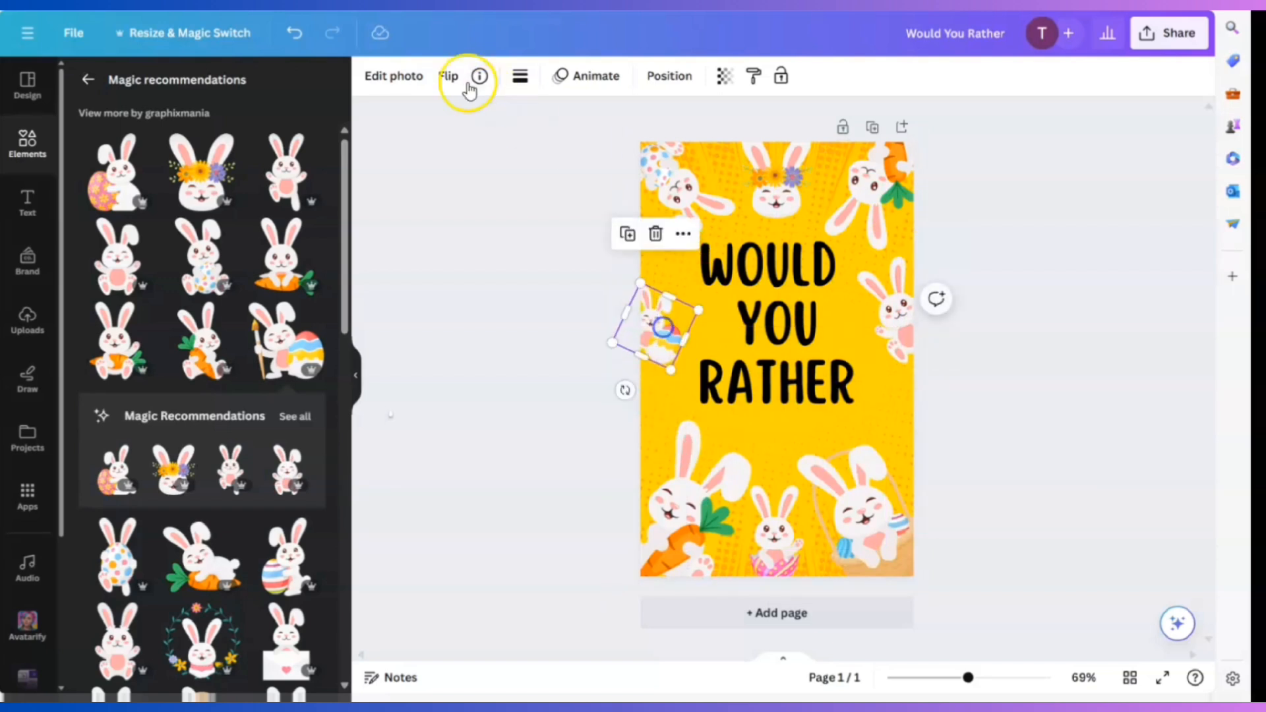
# Flip the paintbrush bunny horizontally and enlarge it slightly at the page's left edge.
pyautogui.click(449, 78)
pyautogui.click(517, 119)
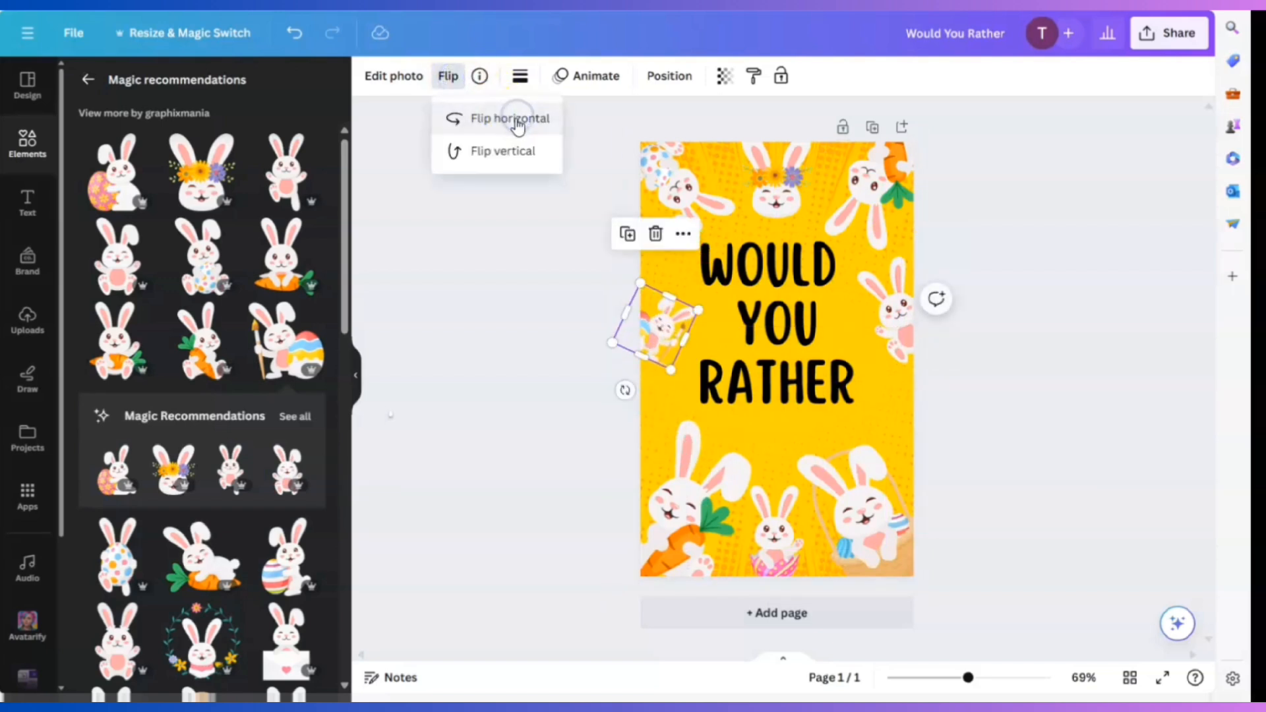
pyautogui.moveTo(640, 282); pyautogui.dragTo(643, 318)
pyautogui.click(1121, 369)
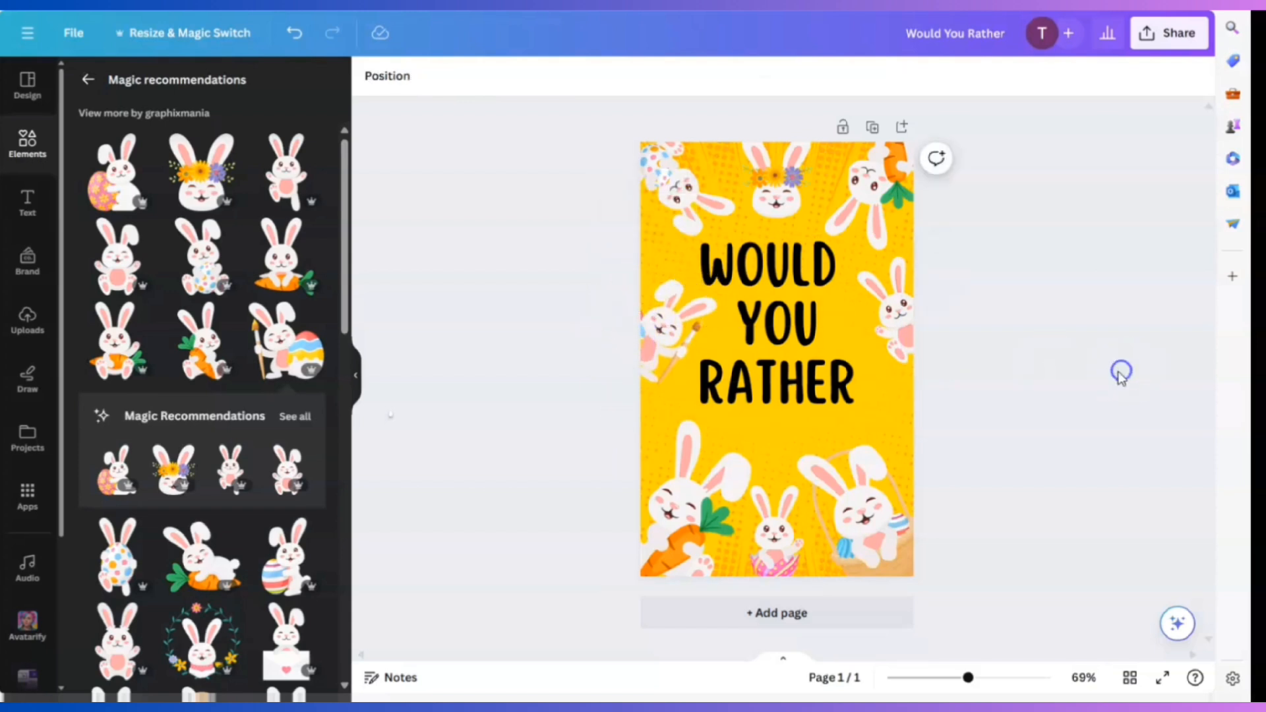
# Enlarge the waving bunny at the page's right edge slightly and tilt it further toward the heading.
pyautogui.click(902, 316)
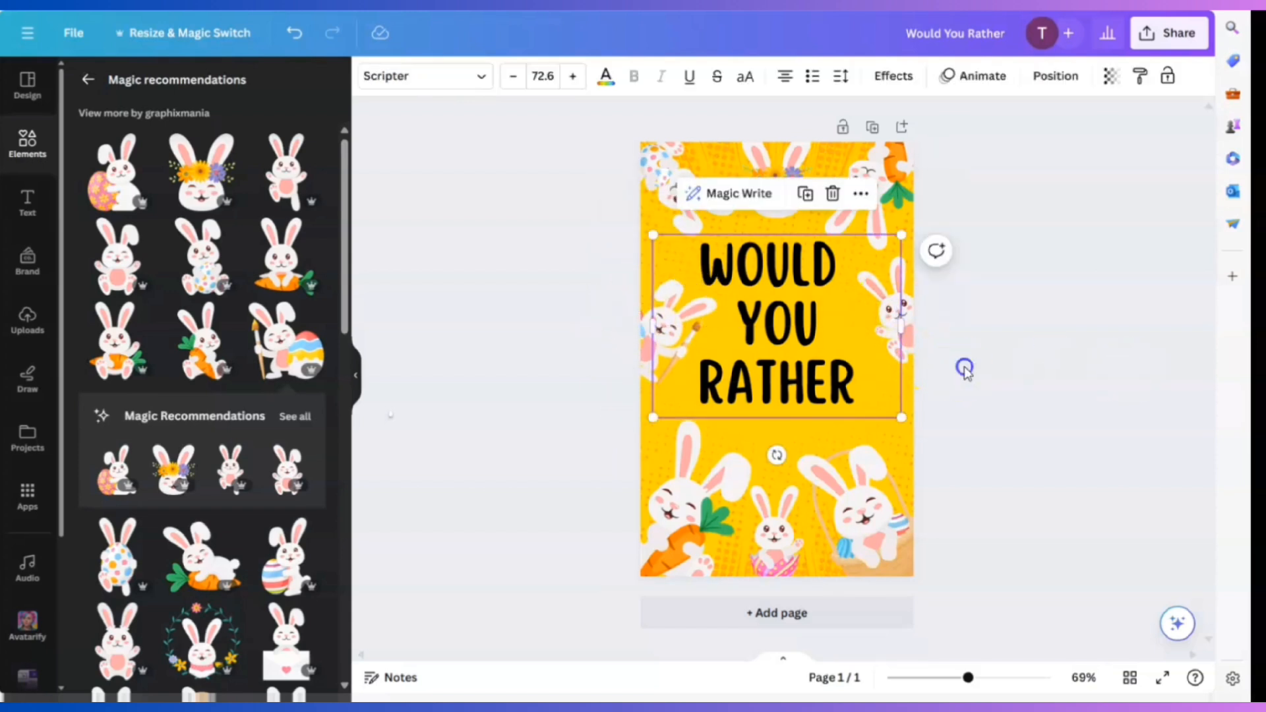
pyautogui.click(964, 369)
pyautogui.click(905, 331)
pyautogui.moveTo(848, 276); pyautogui.dragTo(844, 274)
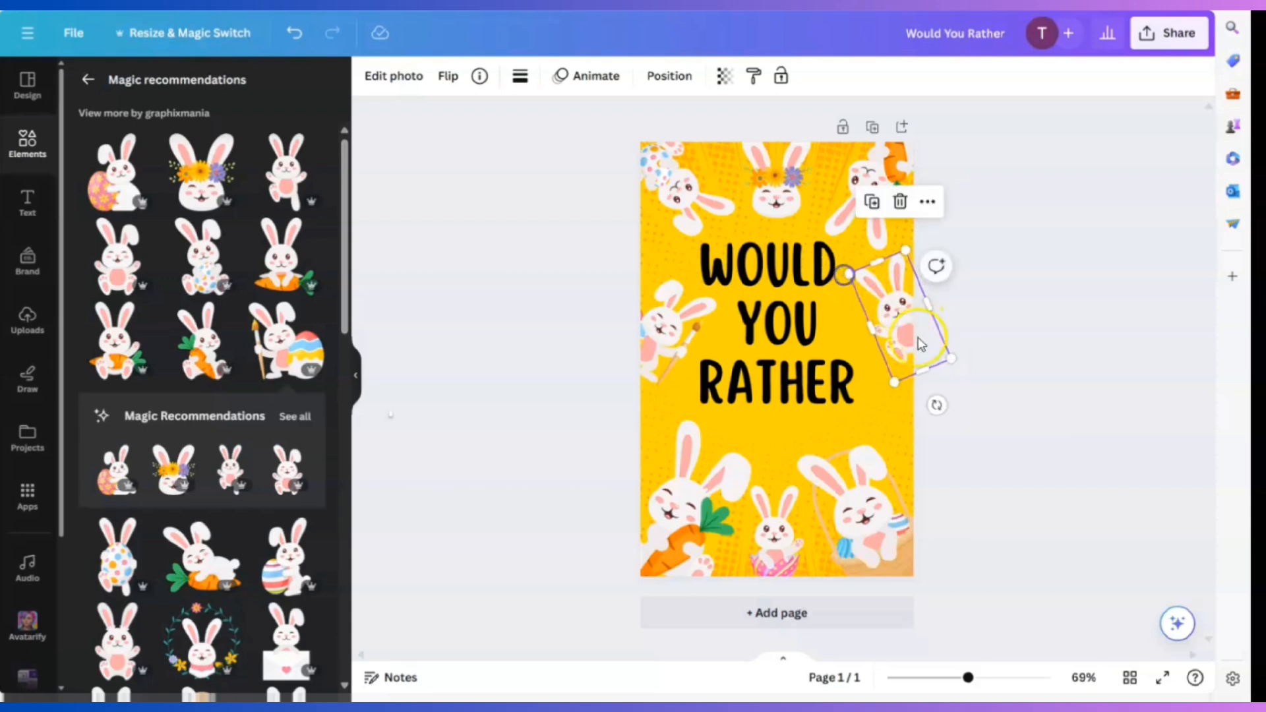
pyautogui.moveTo(935, 401); pyautogui.dragTo(951, 399)
pyautogui.moveTo(953, 391); pyautogui.dragTo(957, 389)
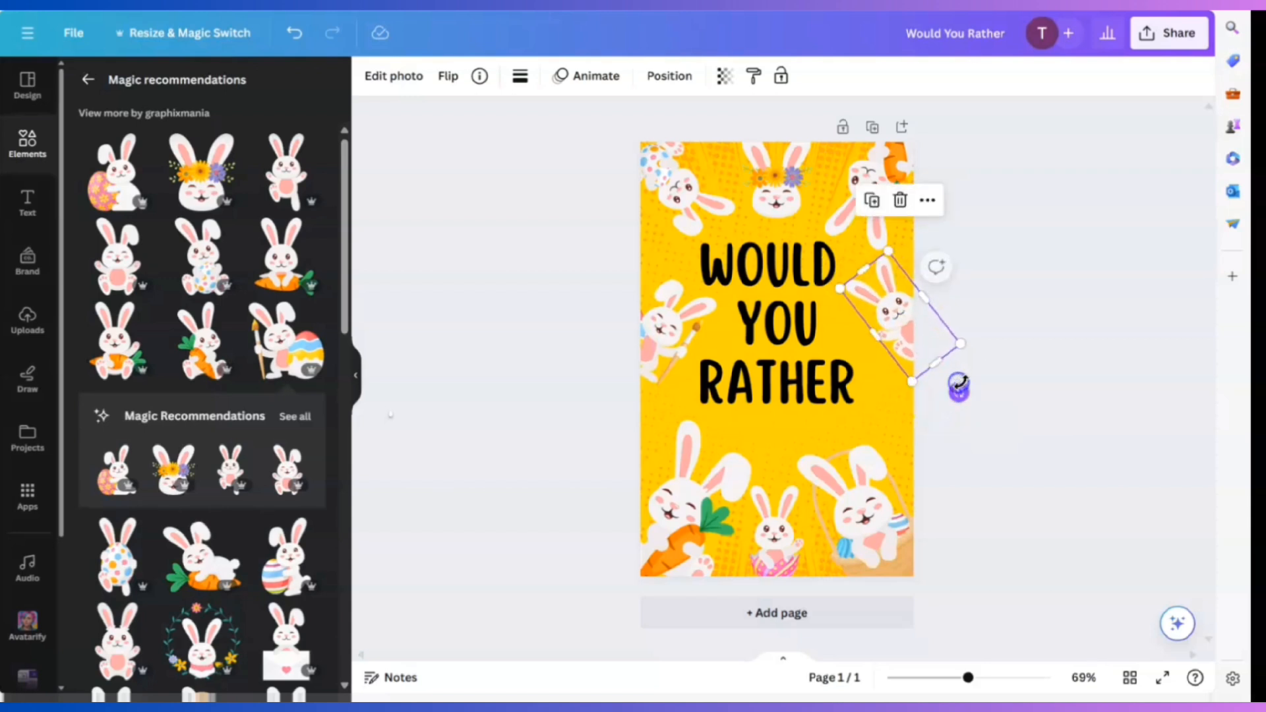
# Move the flower-crown bunny from the page's top edge to the right edge below the waving bunny, and tilt it.
pyautogui.click(779, 186)
pyautogui.moveTo(776, 181); pyautogui.dragTo(899, 397)
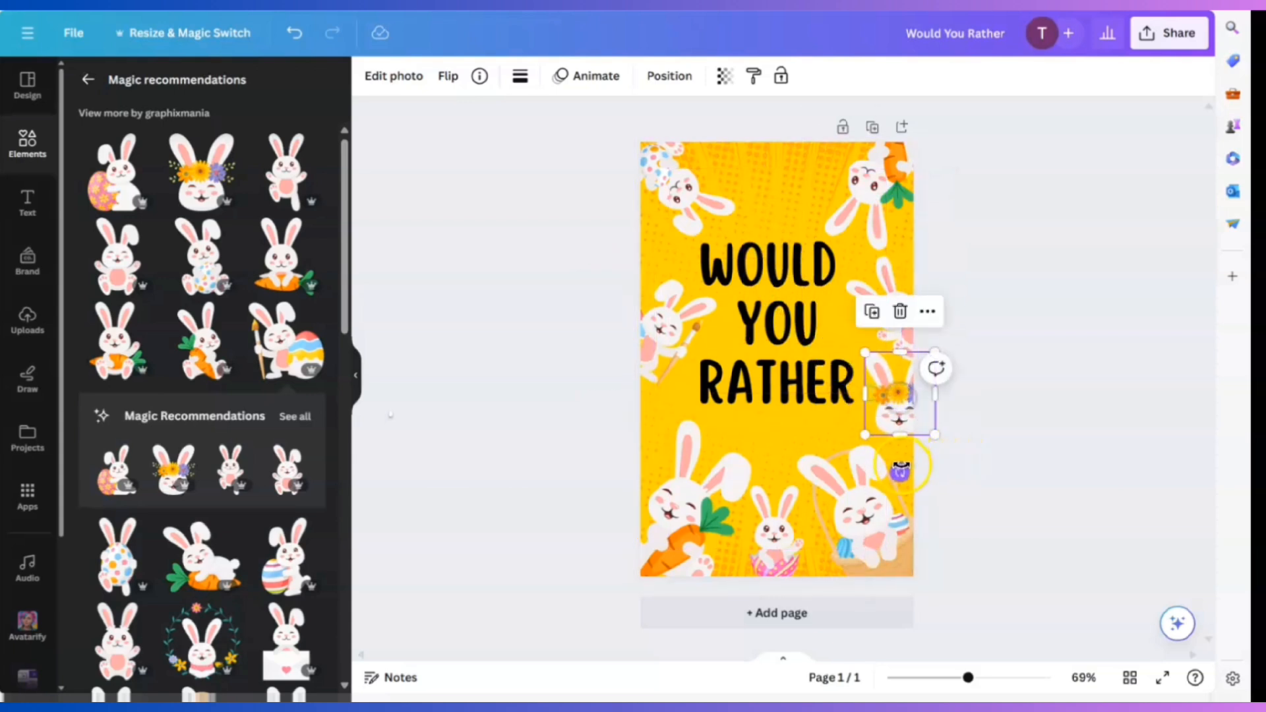
pyautogui.moveTo(900, 457); pyautogui.dragTo(895, 410)
pyautogui.click(967, 452)
pyautogui.click(904, 422)
pyautogui.click(997, 454)
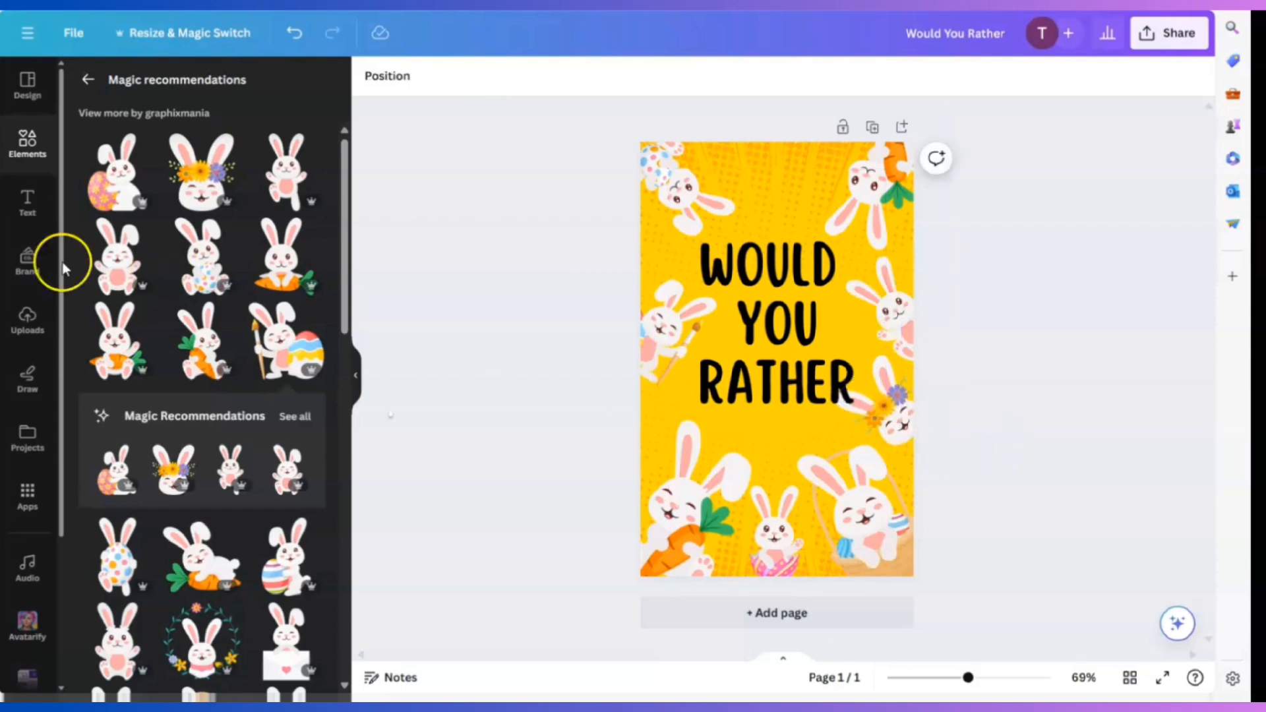
# Shrink the carrot-holding bunny at the page's lower-left corner slightly.
pyautogui.click(710, 500)
pyautogui.moveTo(655, 417); pyautogui.dragTo(660, 432)
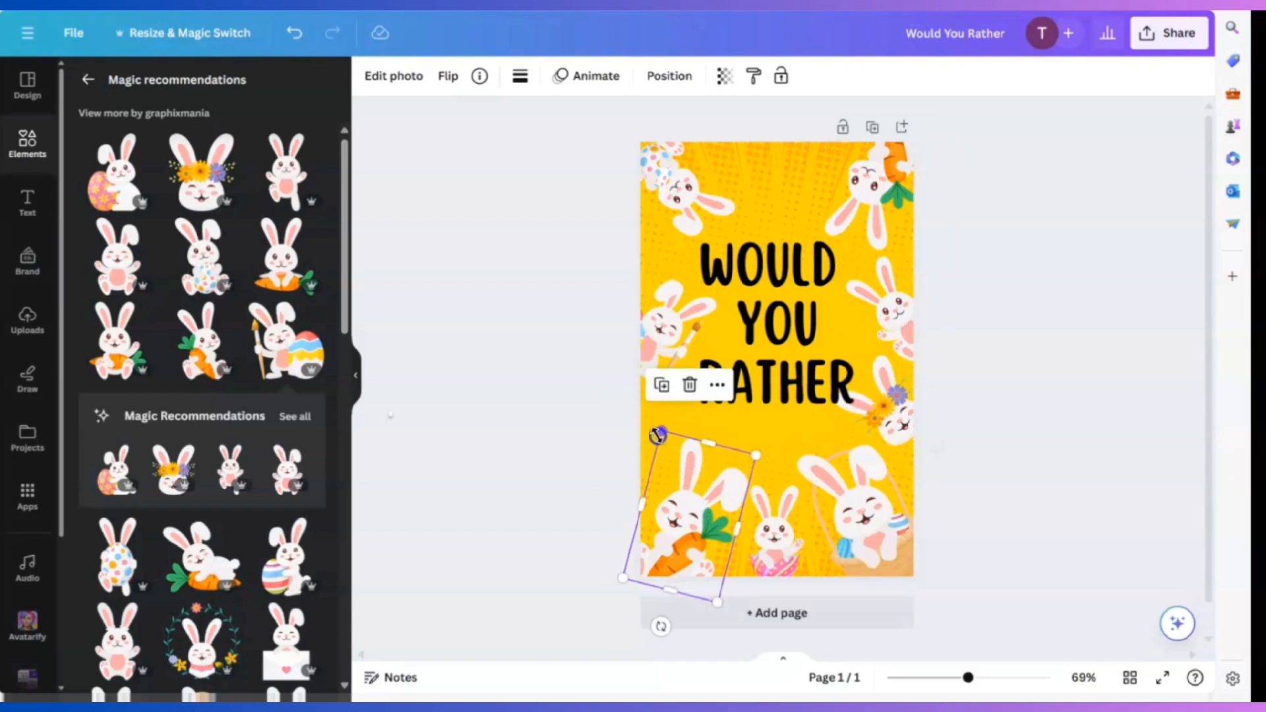
# Add the bunny holding a heart envelope, shrink it, and tilt it about 23° at the page's left edge below the paintbrush bunny.
pyautogui.click(303, 418)
pyautogui.scroll(-3, 264, 469)
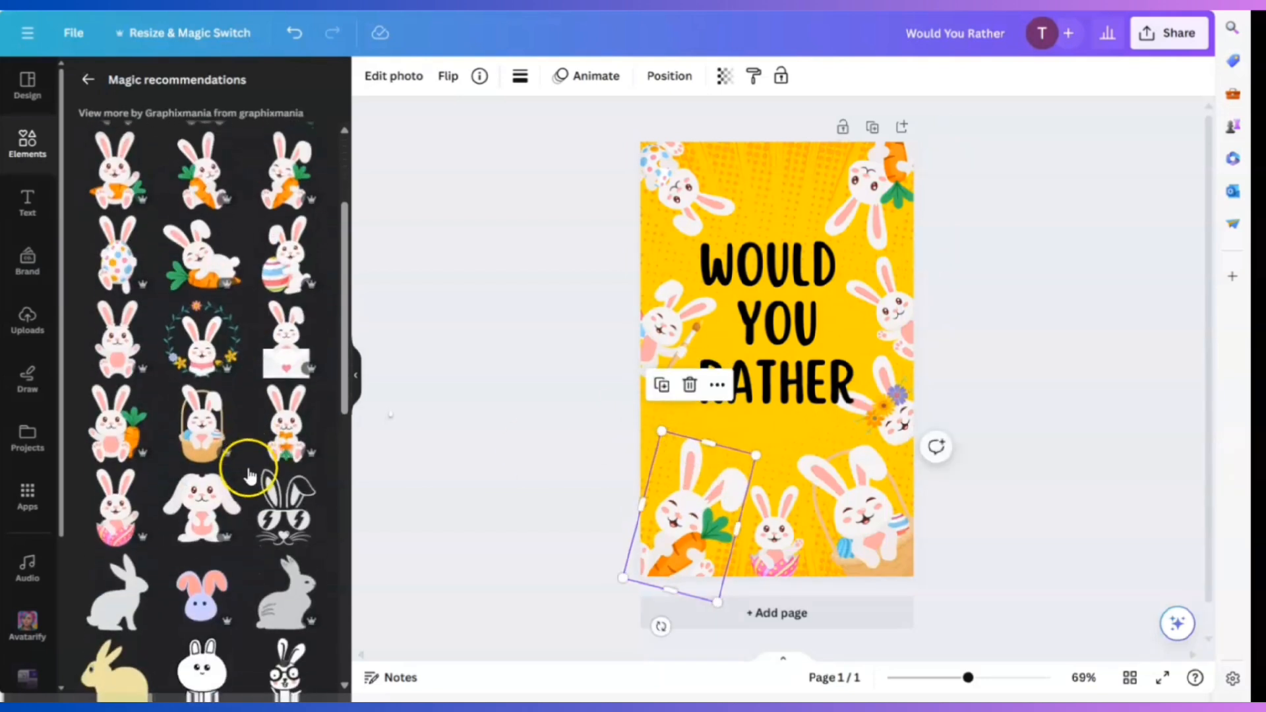
pyautogui.click(284, 343)
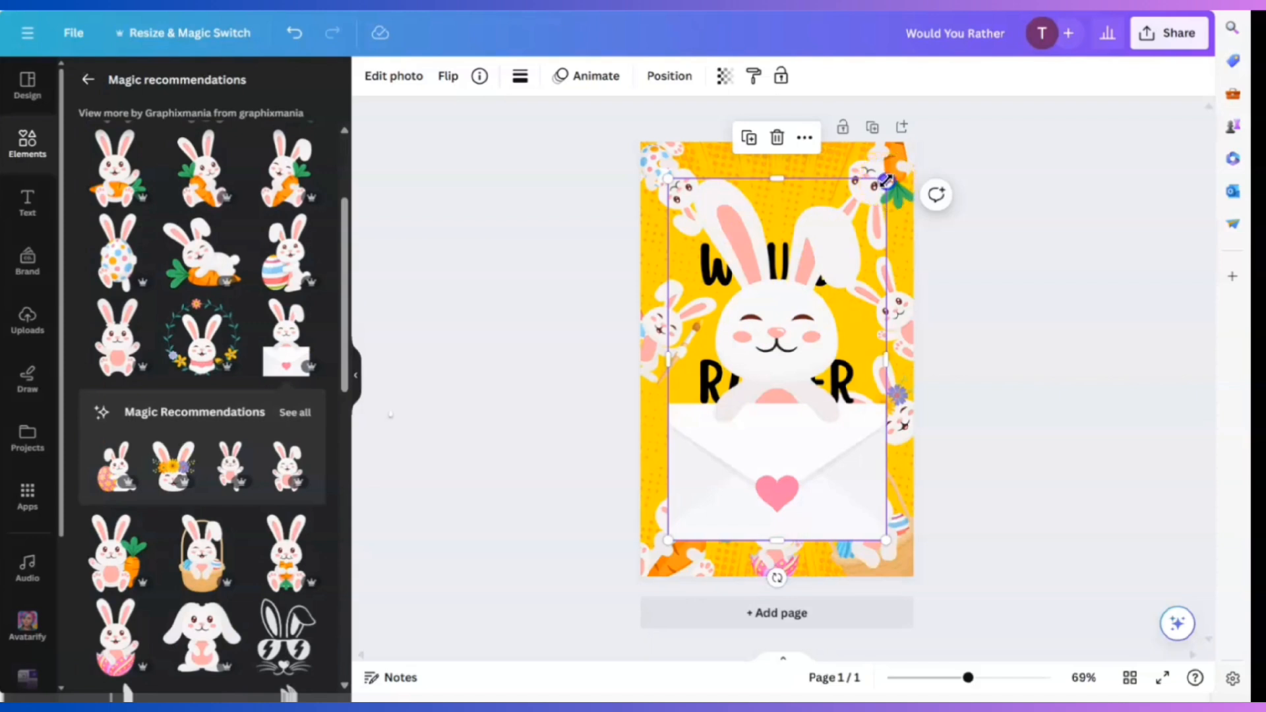
pyautogui.moveTo(886, 179); pyautogui.dragTo(765, 410)
pyautogui.click(649, 314)
pyautogui.moveTo(649, 313); pyautogui.dragTo(645, 294)
pyautogui.click(669, 76)
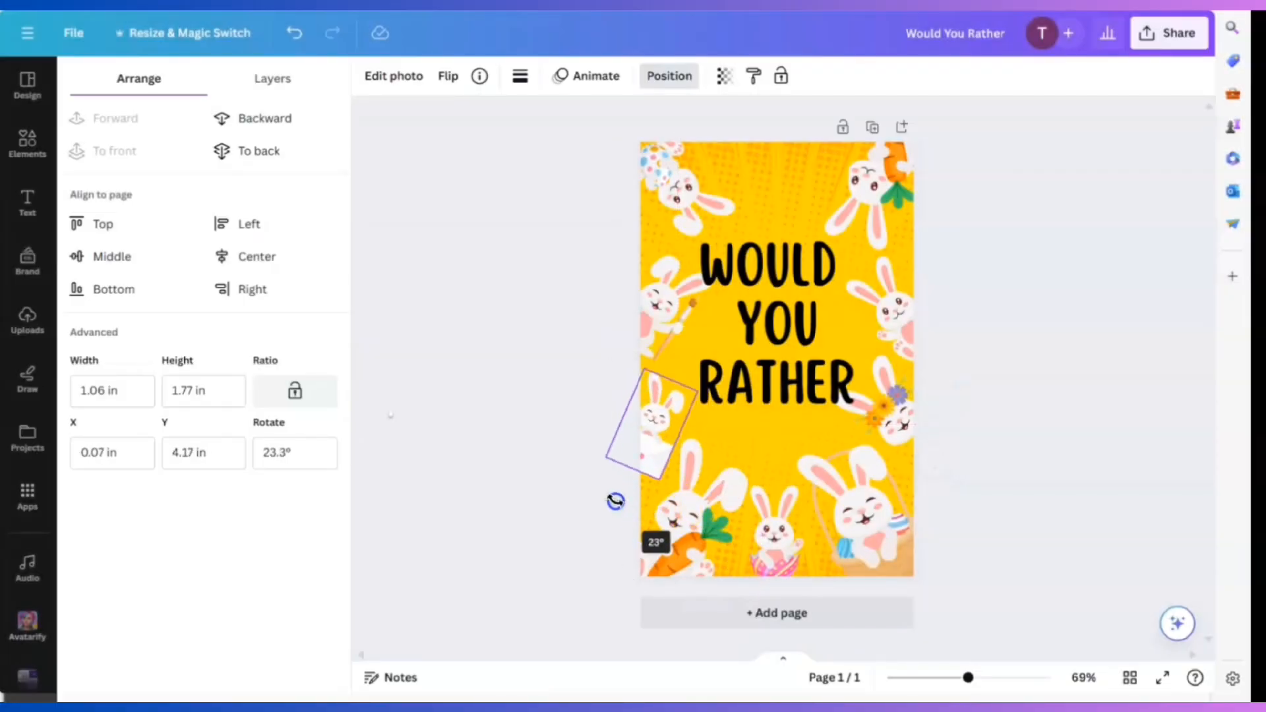
pyautogui.click(1051, 487)
# Move the paintbrush and envelope bunnies up along the page's left edge and nudge the "WOULD YOU RATHER" heading slightly down.
pyautogui.click(646, 429)
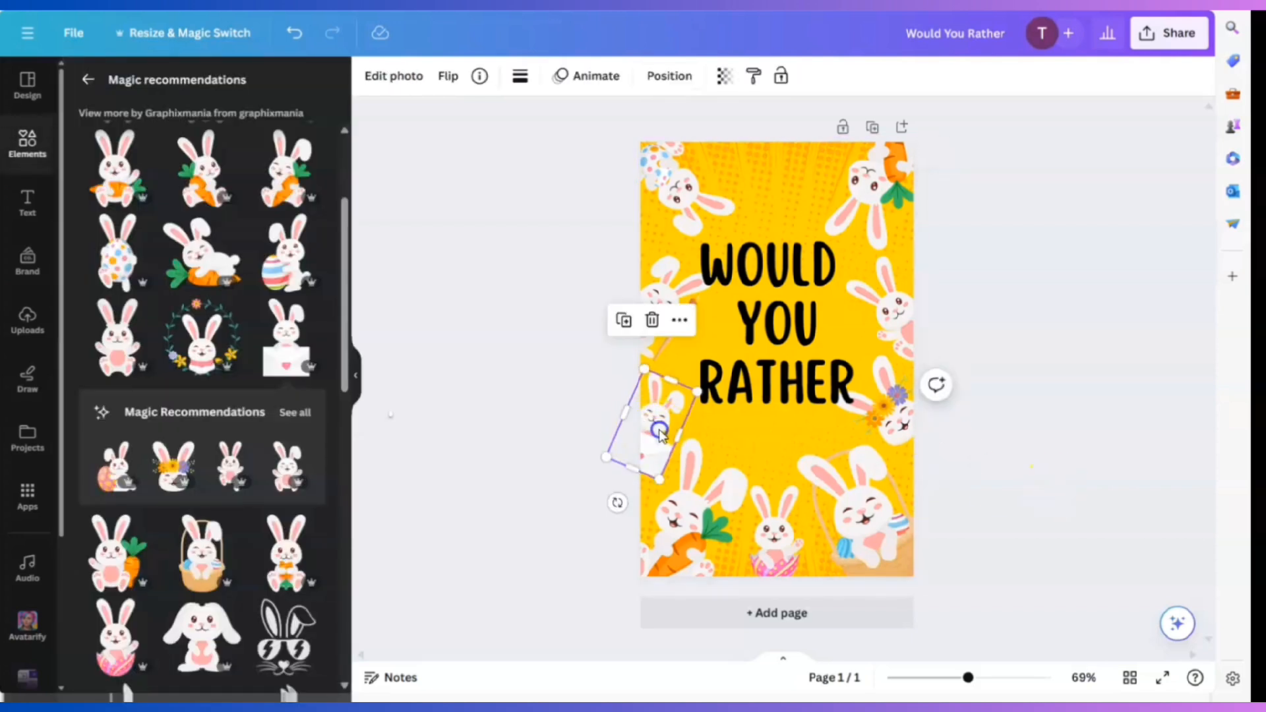
pyautogui.moveTo(662, 424); pyautogui.dragTo(638, 275)
pyautogui.moveTo(650, 422); pyautogui.dragTo(647, 401)
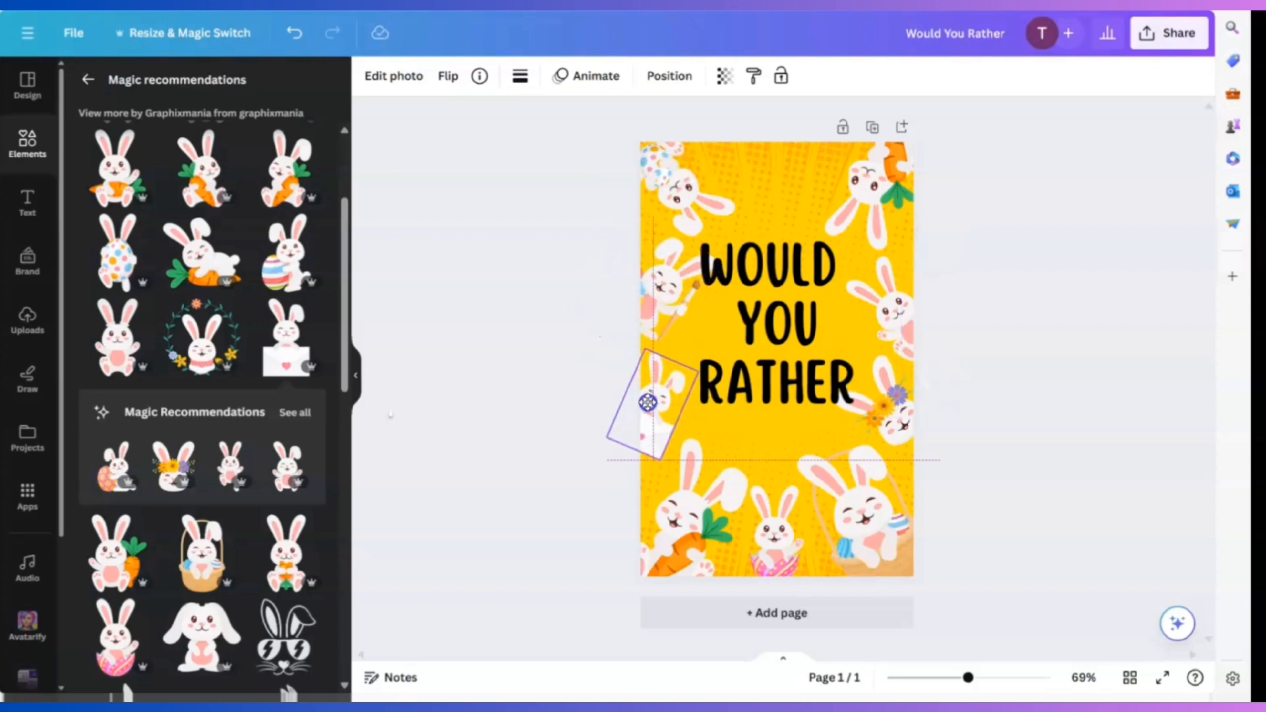
pyautogui.click(1012, 446)
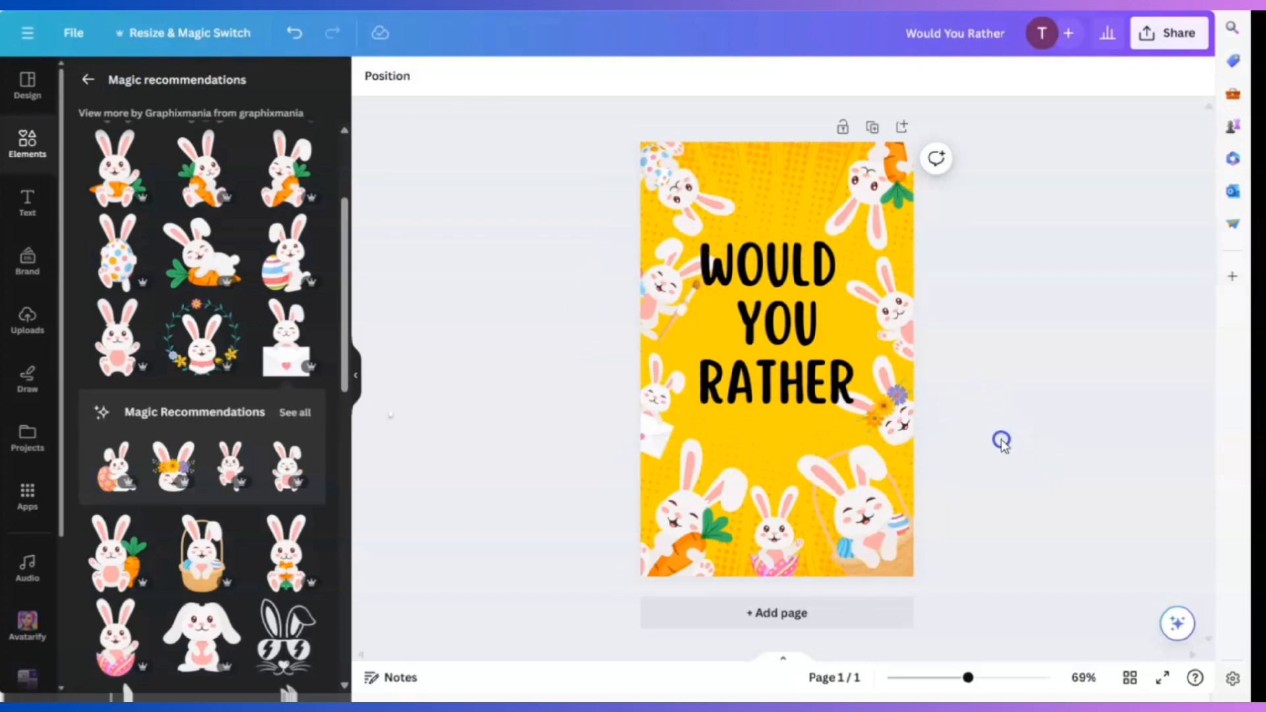
pyautogui.moveTo(796, 322); pyautogui.dragTo(796, 328)
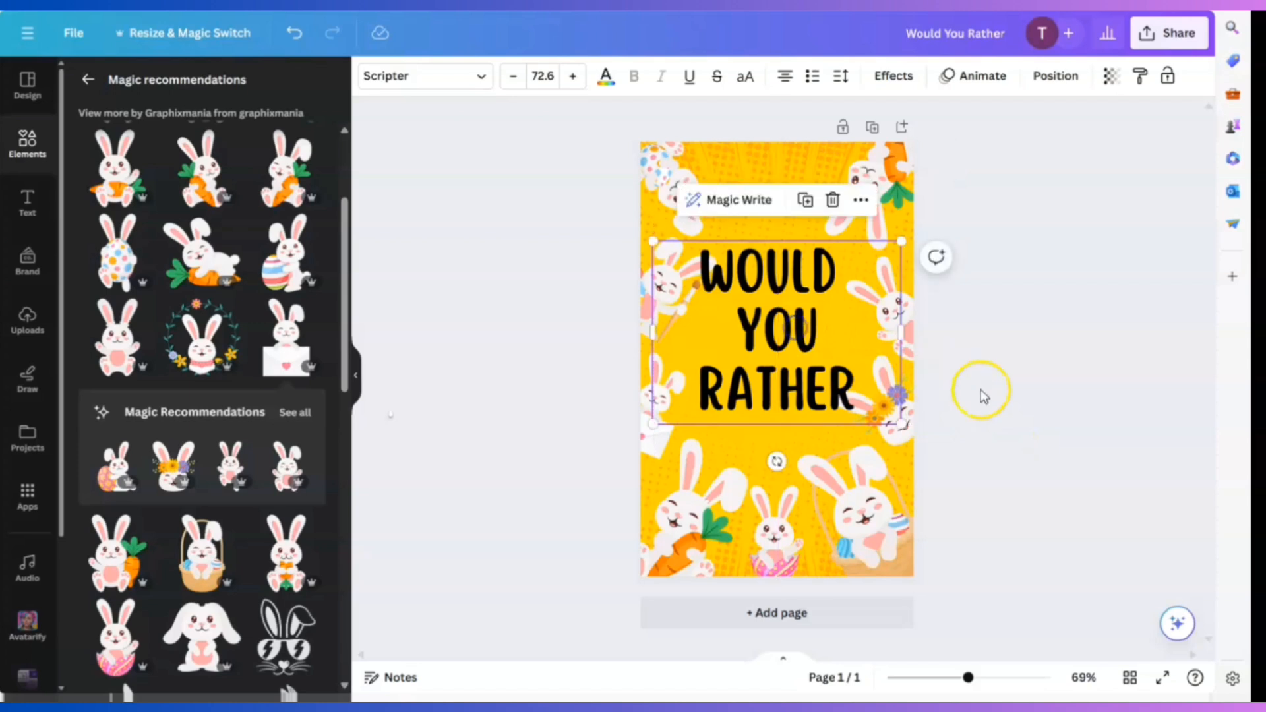
pyautogui.click(1012, 400)
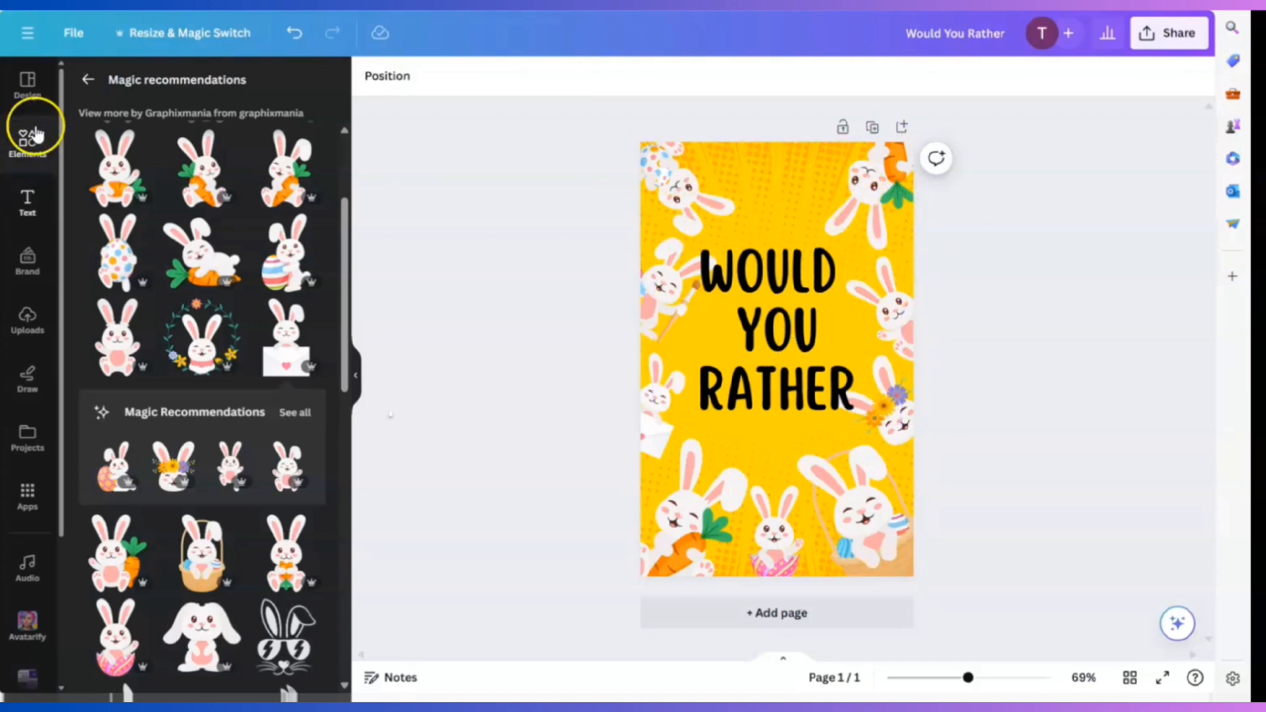
# Search the graphics for "ribbon banner".
pyautogui.click(90, 81)
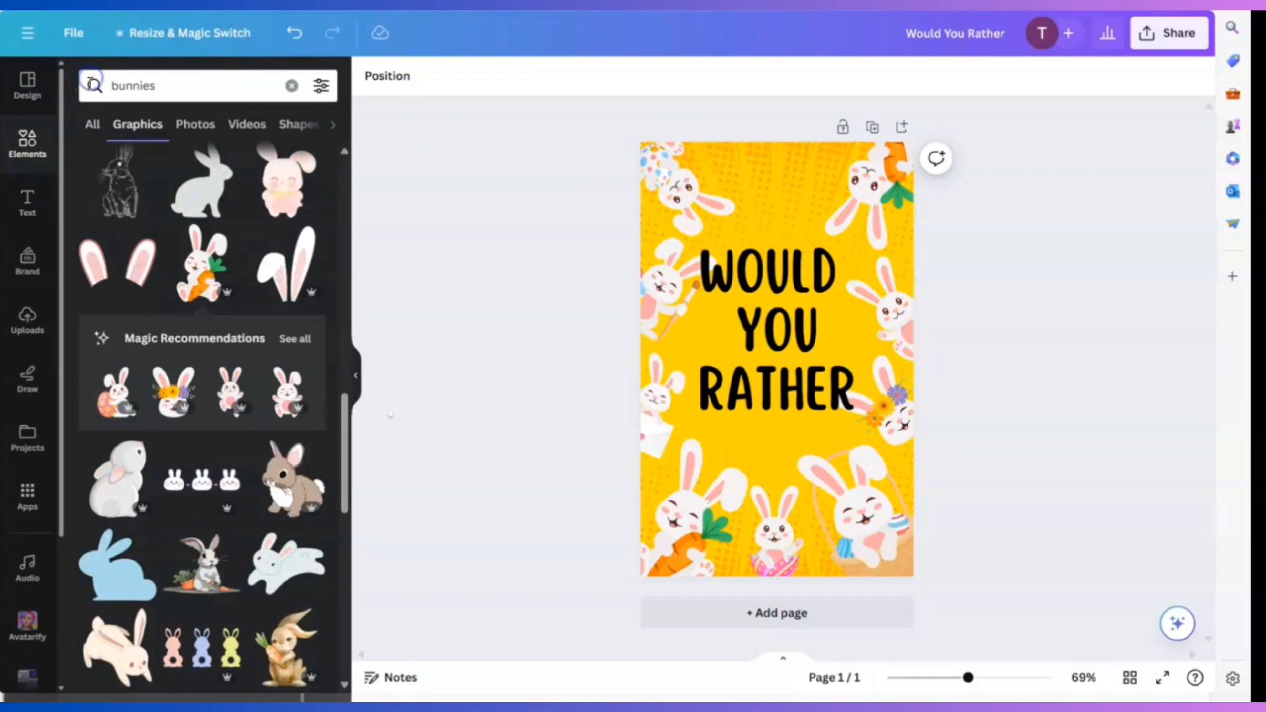
pyautogui.click(230, 90)
pyautogui.write('banner')
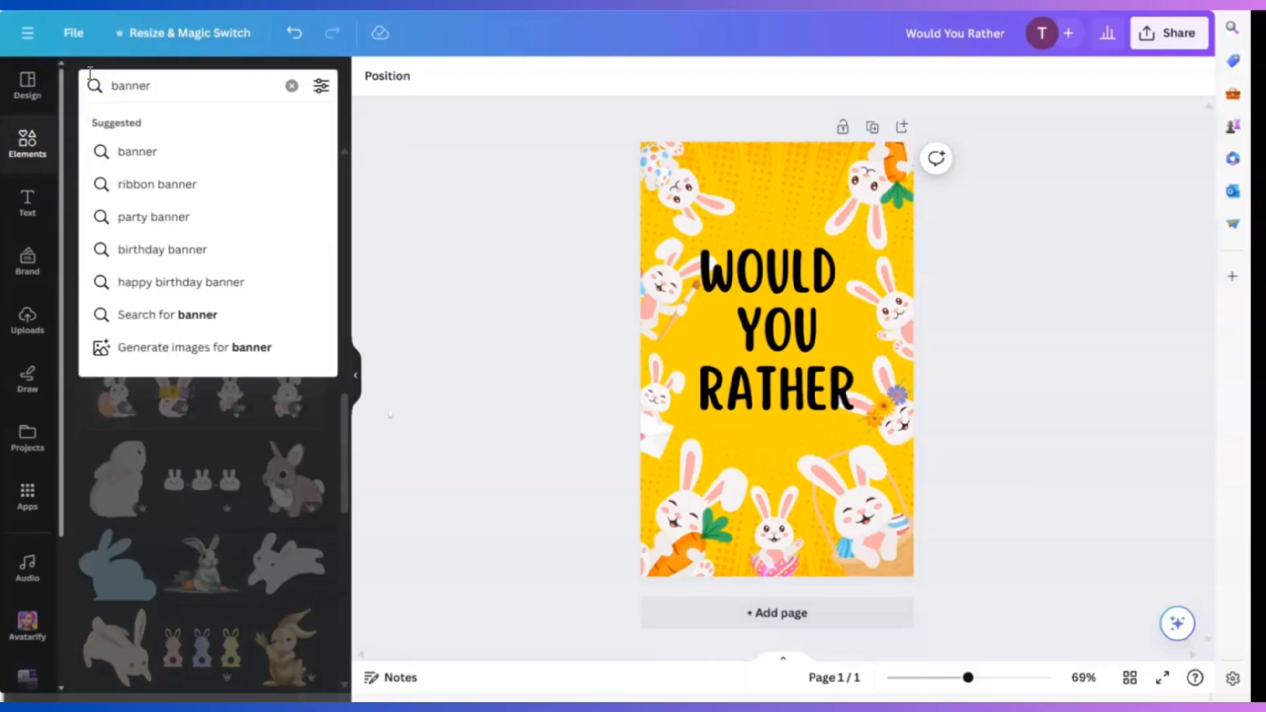
pyautogui.click(177, 193)
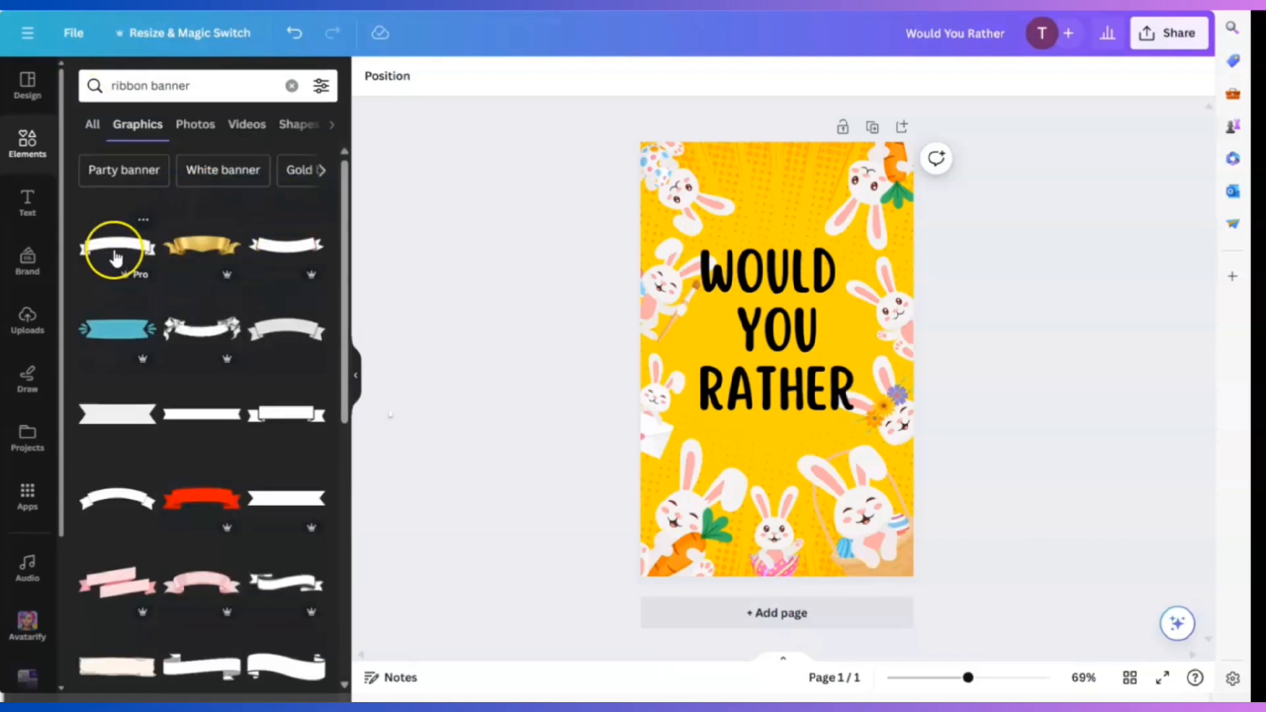
# Add the straight white ribbon banner with folded ends, enlarge it, and centre it near the page's top edge above the heading.
pyautogui.scroll(-6, 298, 395)
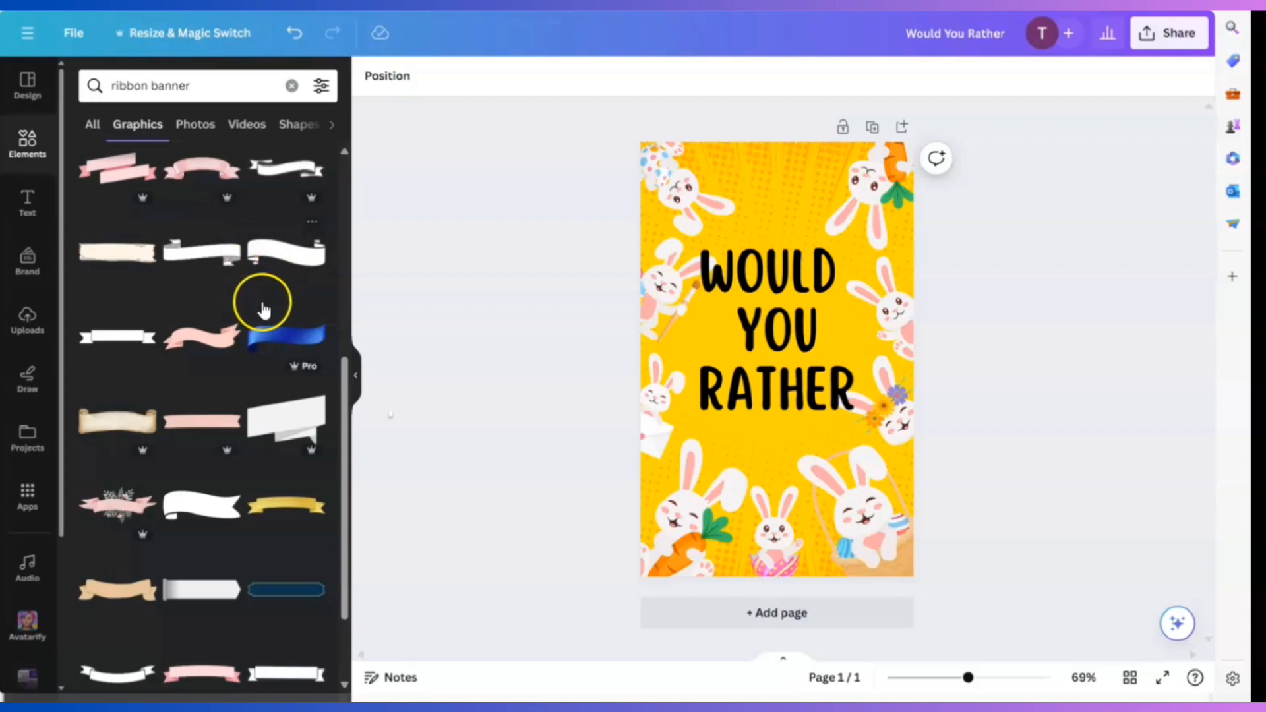
pyautogui.scroll(-1, 262, 310)
pyautogui.click(127, 257)
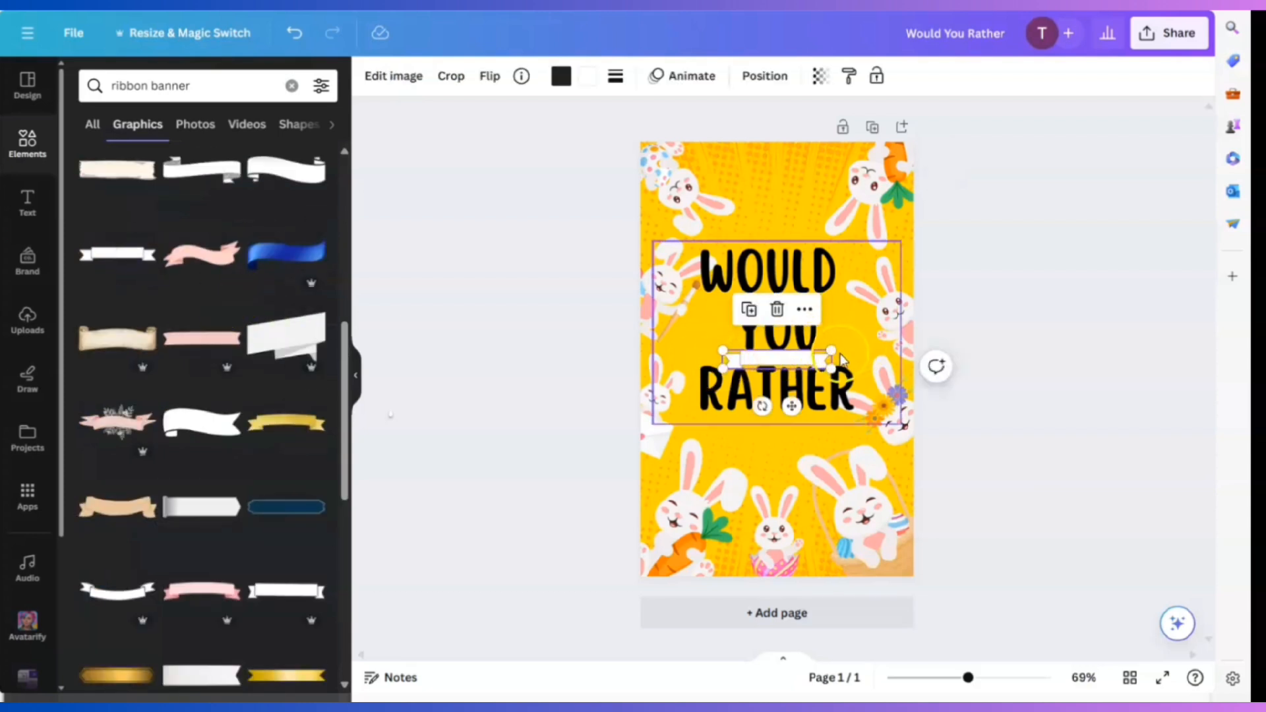
pyautogui.moveTo(831, 350); pyautogui.dragTo(800, 182)
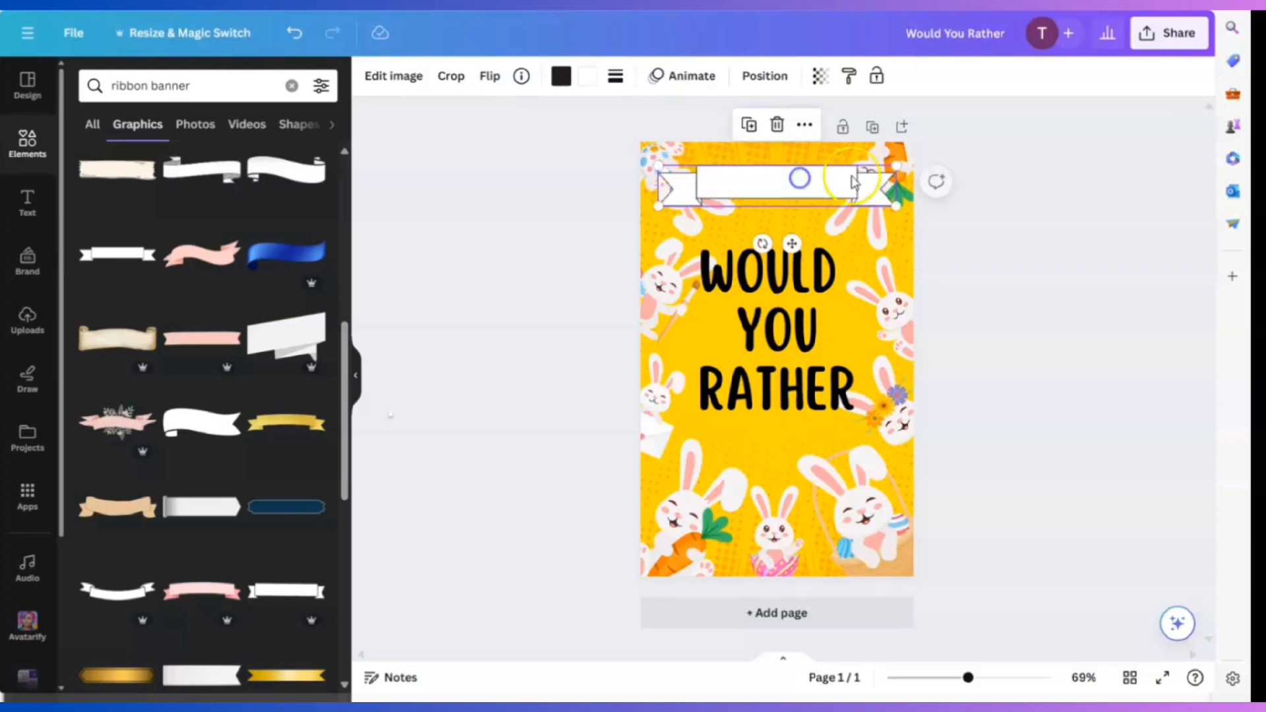
pyautogui.moveTo(897, 167); pyautogui.dragTo(849, 172)
pyautogui.moveTo(758, 193); pyautogui.dragTo(783, 181)
# Shift the two upside-down bunnies in the page's upper corners outward to make room for the white ribbon banner.
pyautogui.click(890, 215)
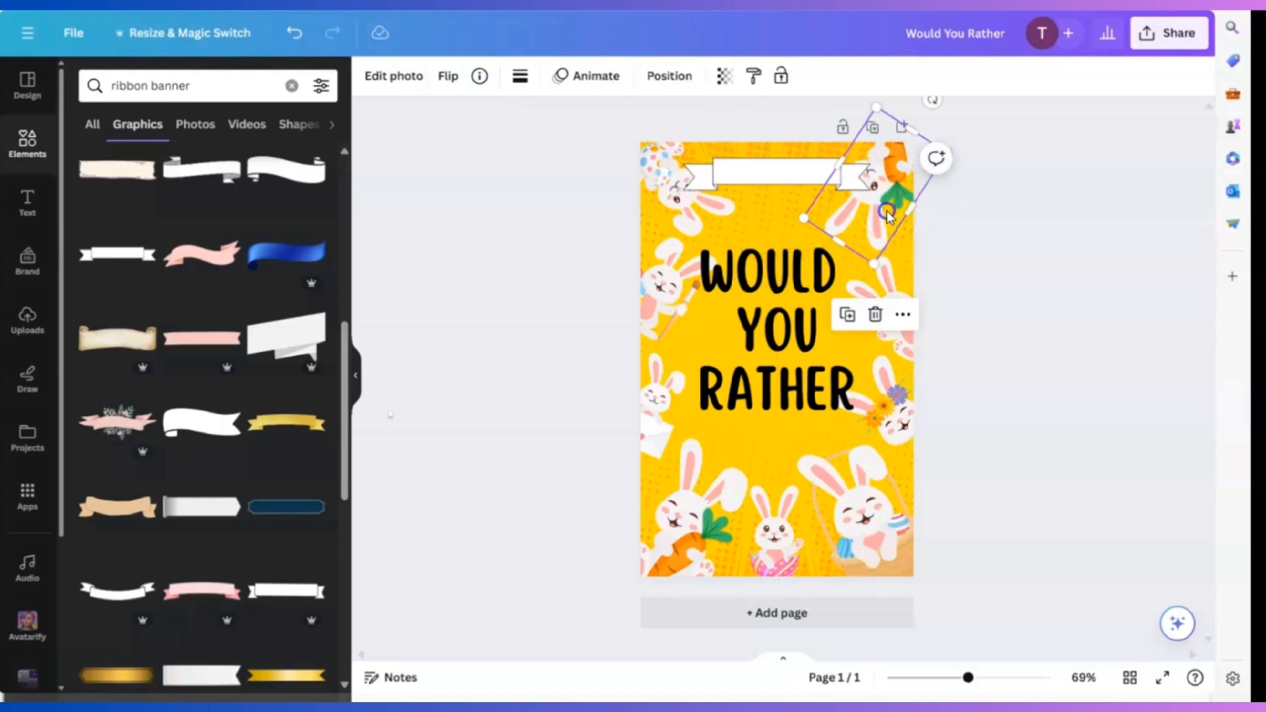
pyautogui.moveTo(890, 208); pyautogui.dragTo(901, 203)
pyautogui.moveTo(660, 183); pyautogui.dragTo(653, 175)
pyautogui.click(1053, 246)
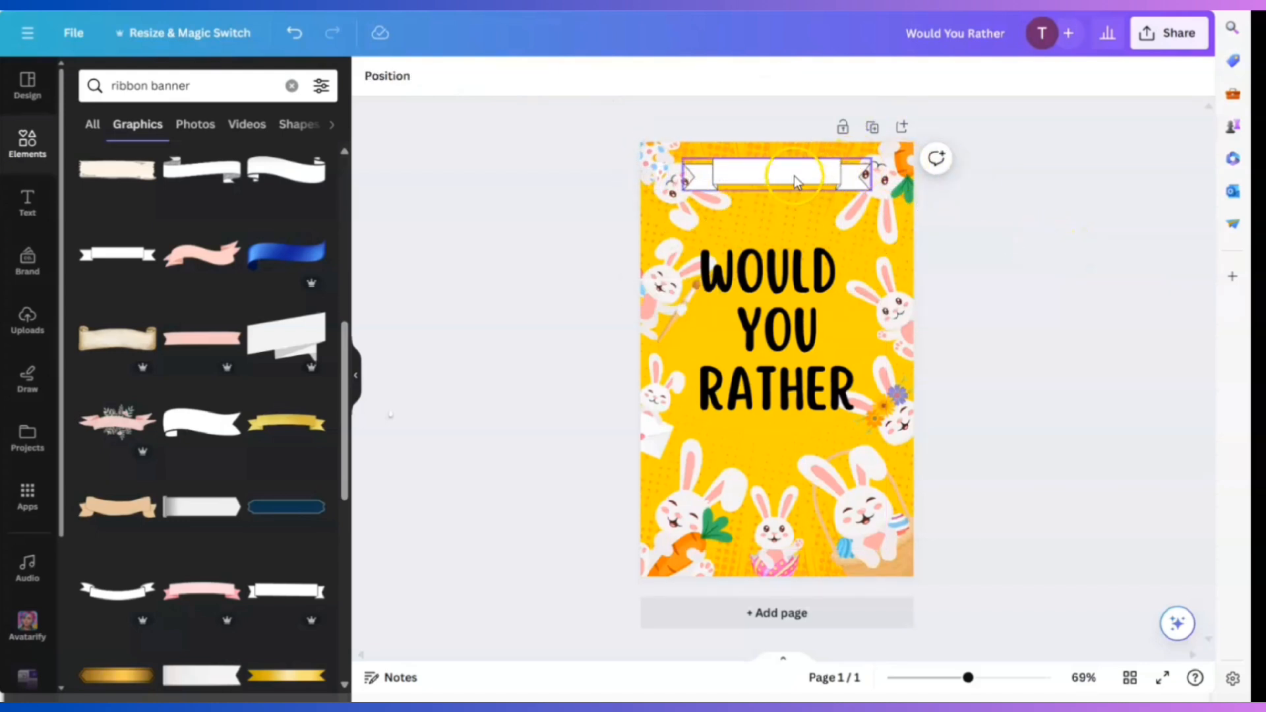
pyautogui.moveTo(796, 182); pyautogui.dragTo(794, 178)
pyautogui.click(975, 290)
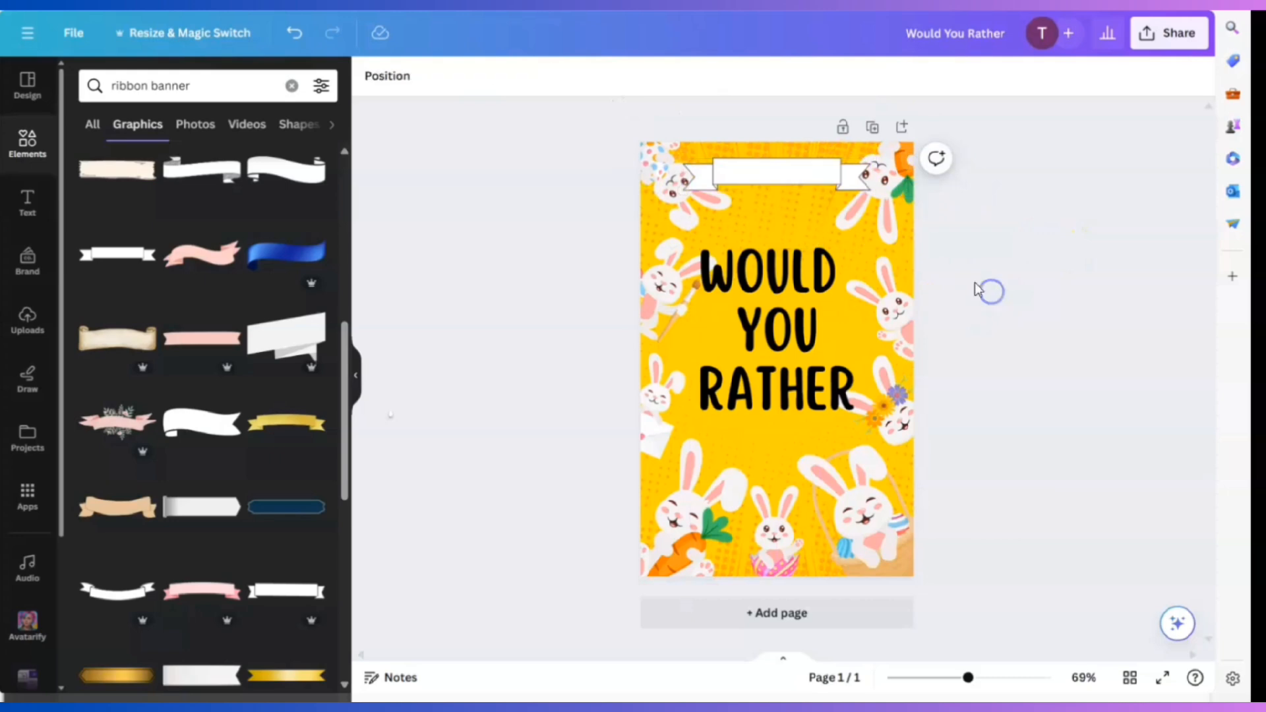
# Try the pink floral ribbon banner near the page's top edge and browse similar floral banners.
pyautogui.click(26, 219)
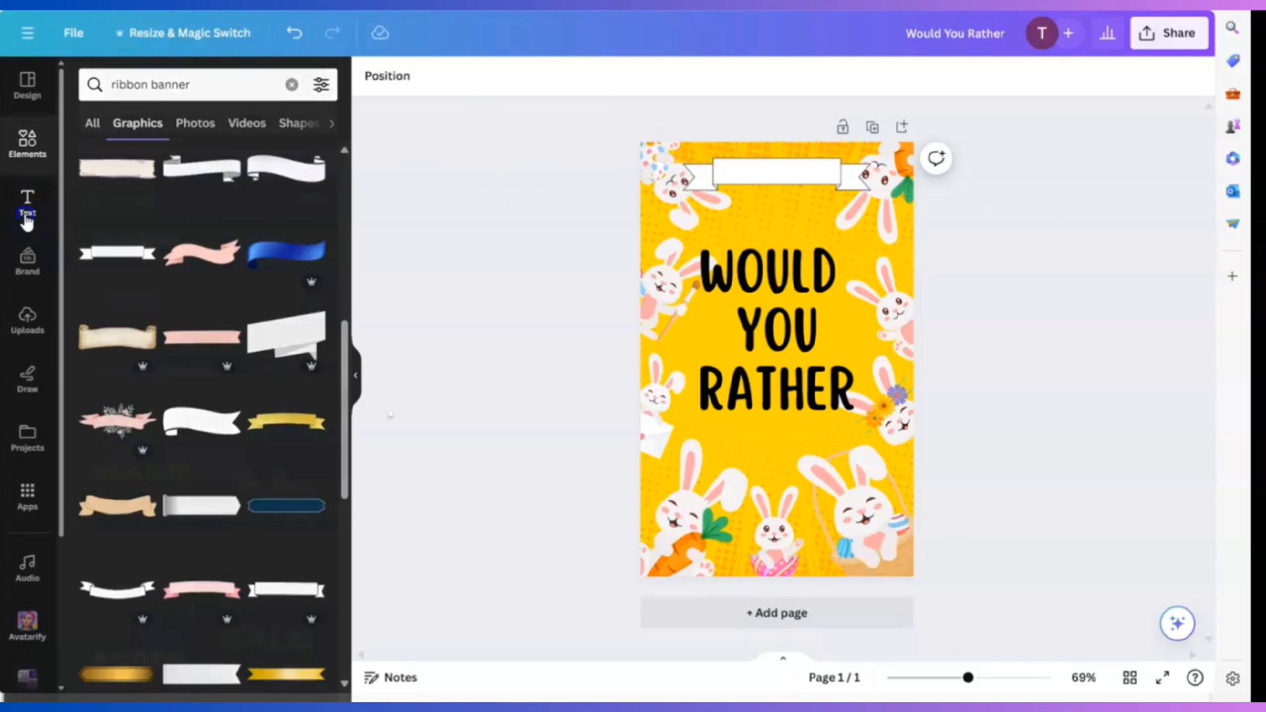
pyautogui.click(27, 147)
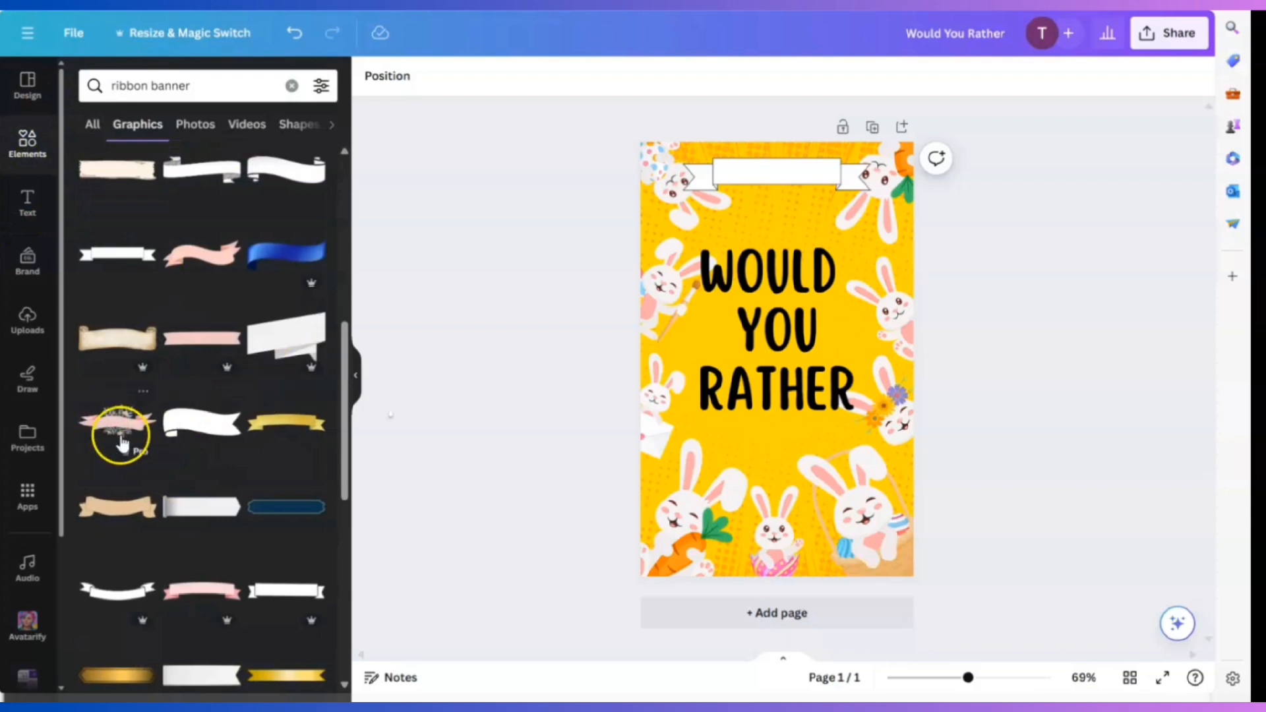
pyautogui.click(122, 443)
pyautogui.moveTo(778, 359); pyautogui.dragTo(799, 189)
pyautogui.click(778, 282)
pyautogui.scroll(-4, 224, 394)
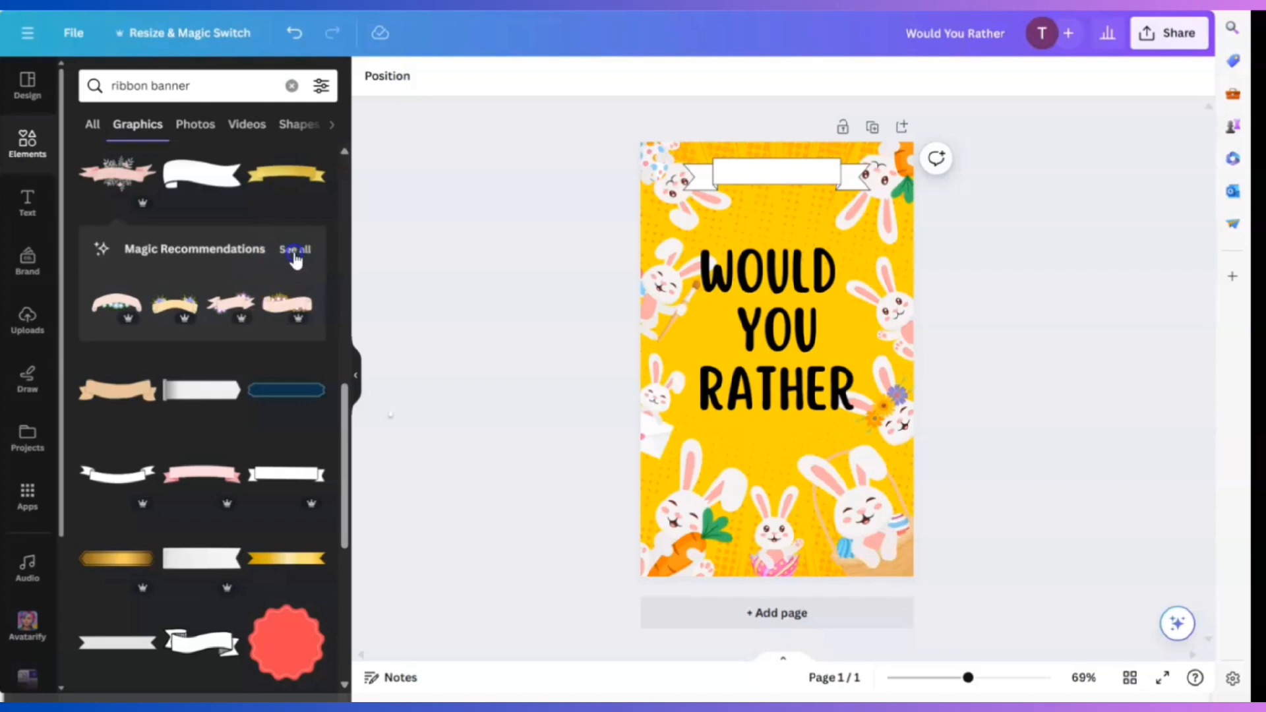
pyautogui.click(296, 250)
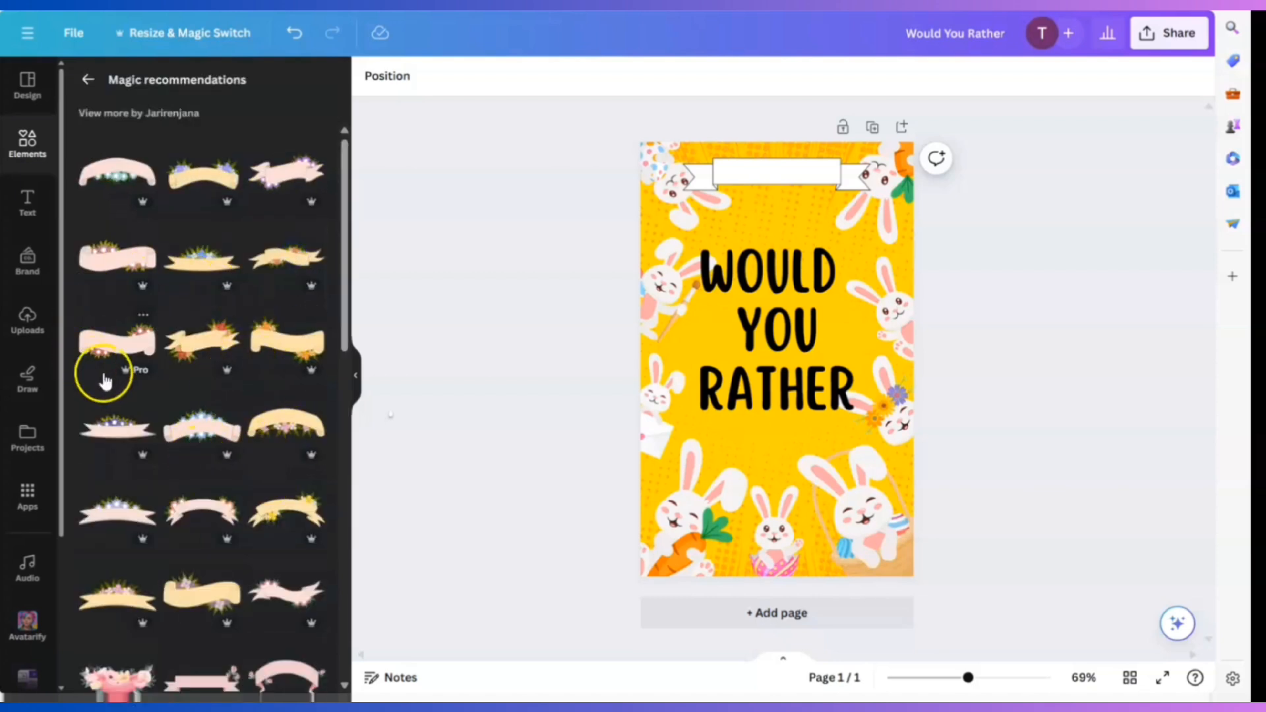
pyautogui.click(98, 91)
# Search the graphics for "easter banner".
pyautogui.click(217, 87)
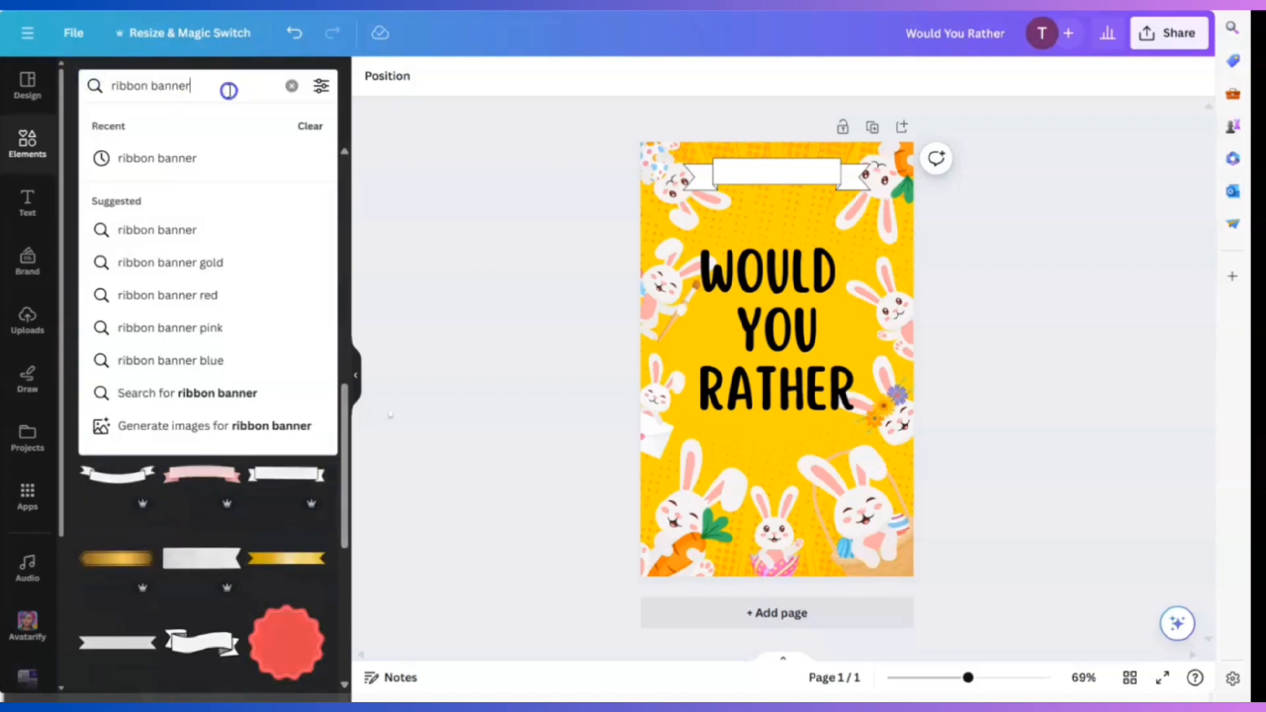
pyautogui.moveTo(235, 89); pyautogui.dragTo(101, 91)
pyautogui.write('easter ban')
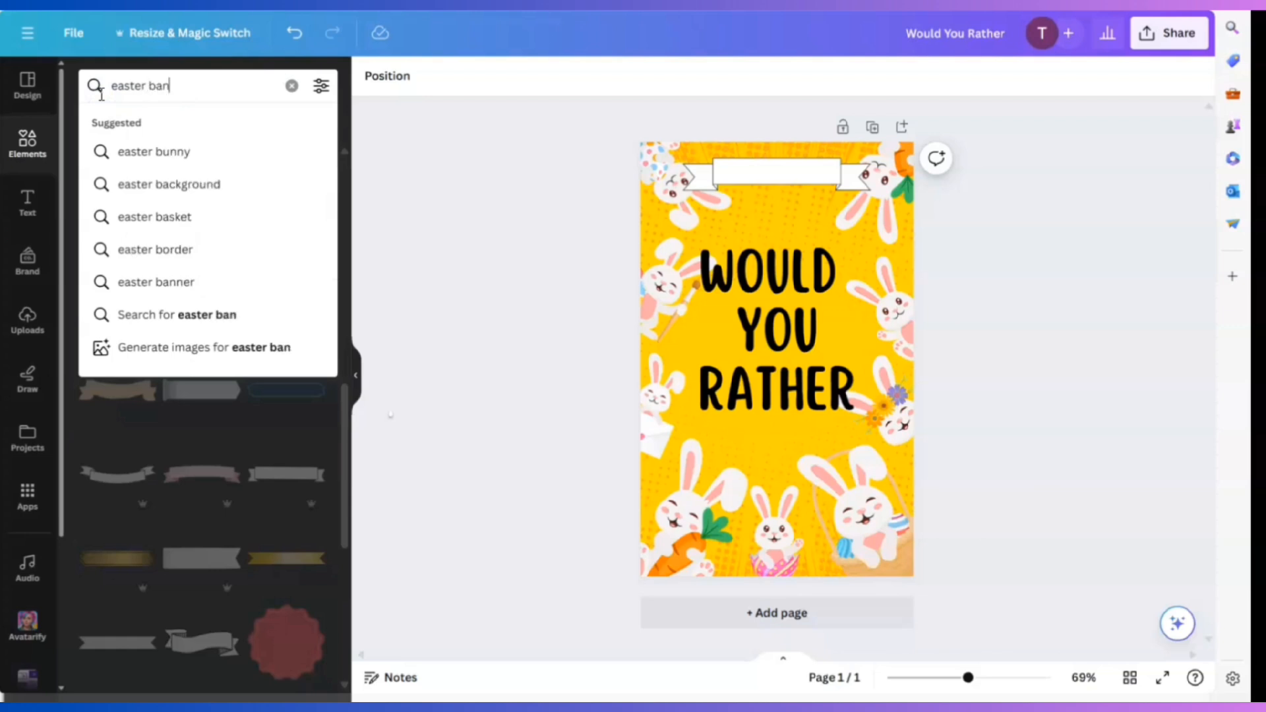
pyautogui.write('ner')
pyautogui.press('Return')
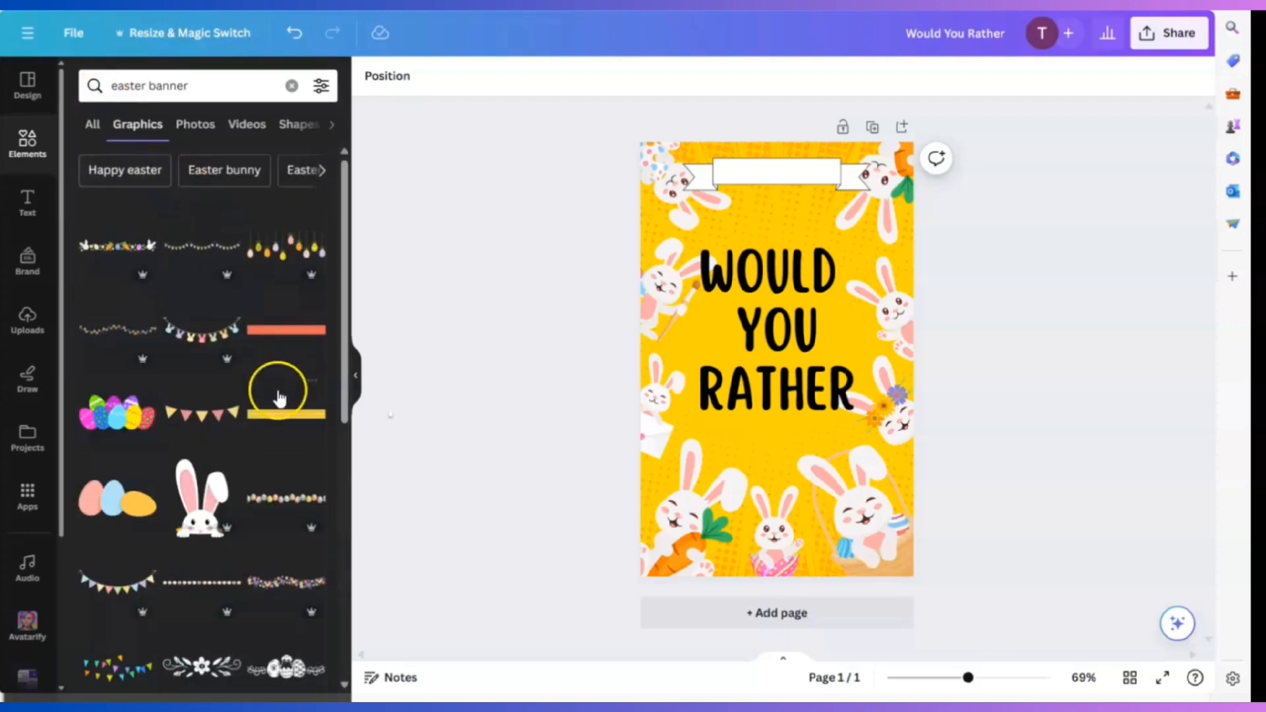
# Add the purple "HAPPY EASTER" ribbon banner, enlarge it to about 4.5 in wide, and place it just below "RATHER".
pyautogui.scroll(-1, 295, 491)
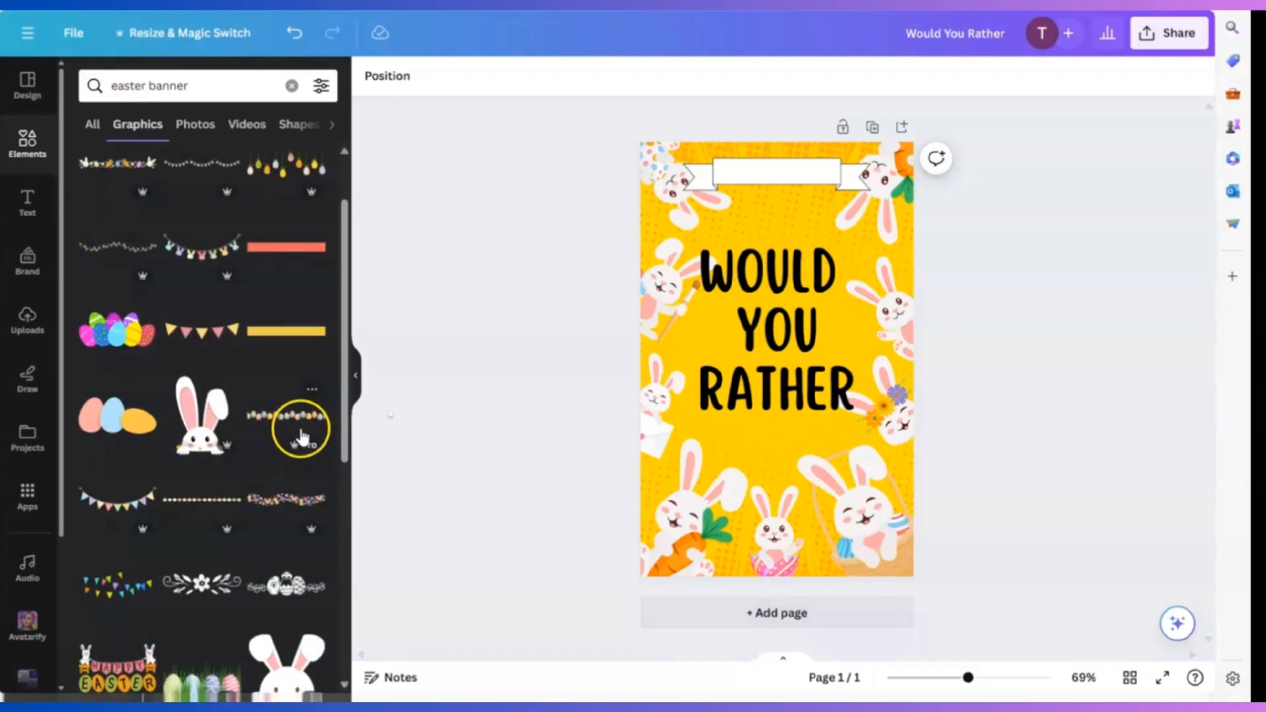
pyautogui.scroll(-4, 201, 501)
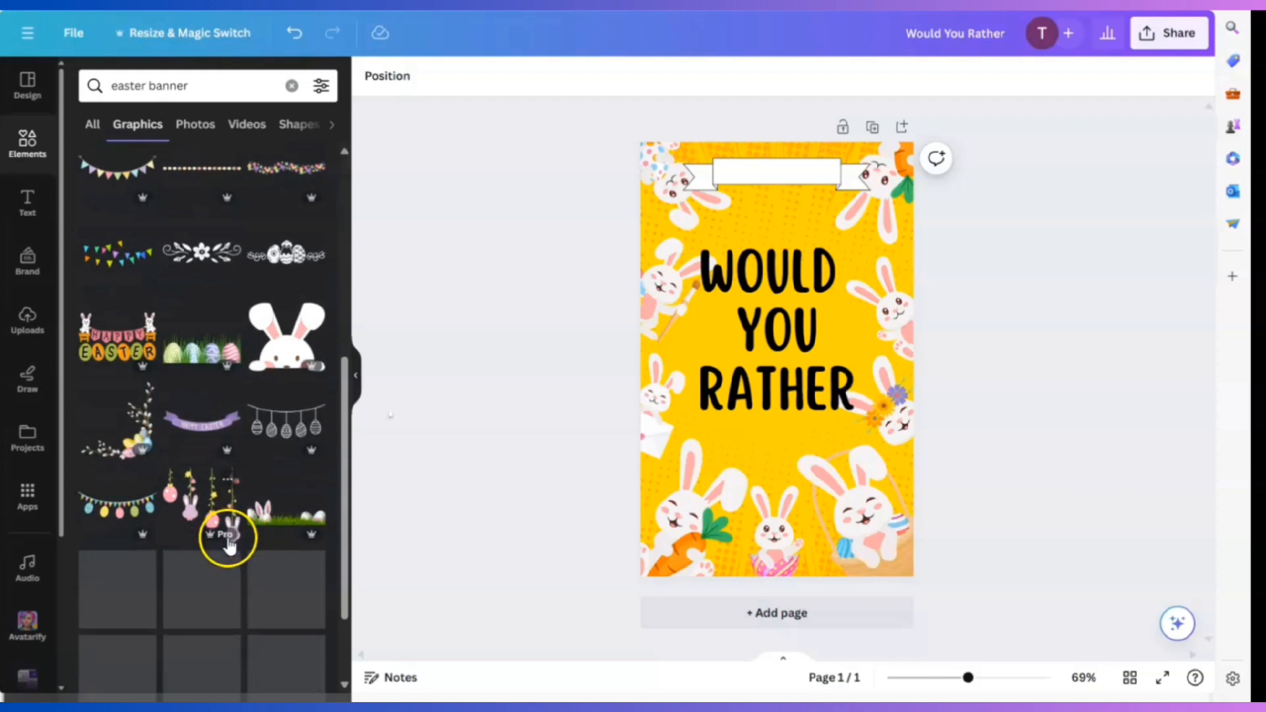
pyautogui.click(201, 439)
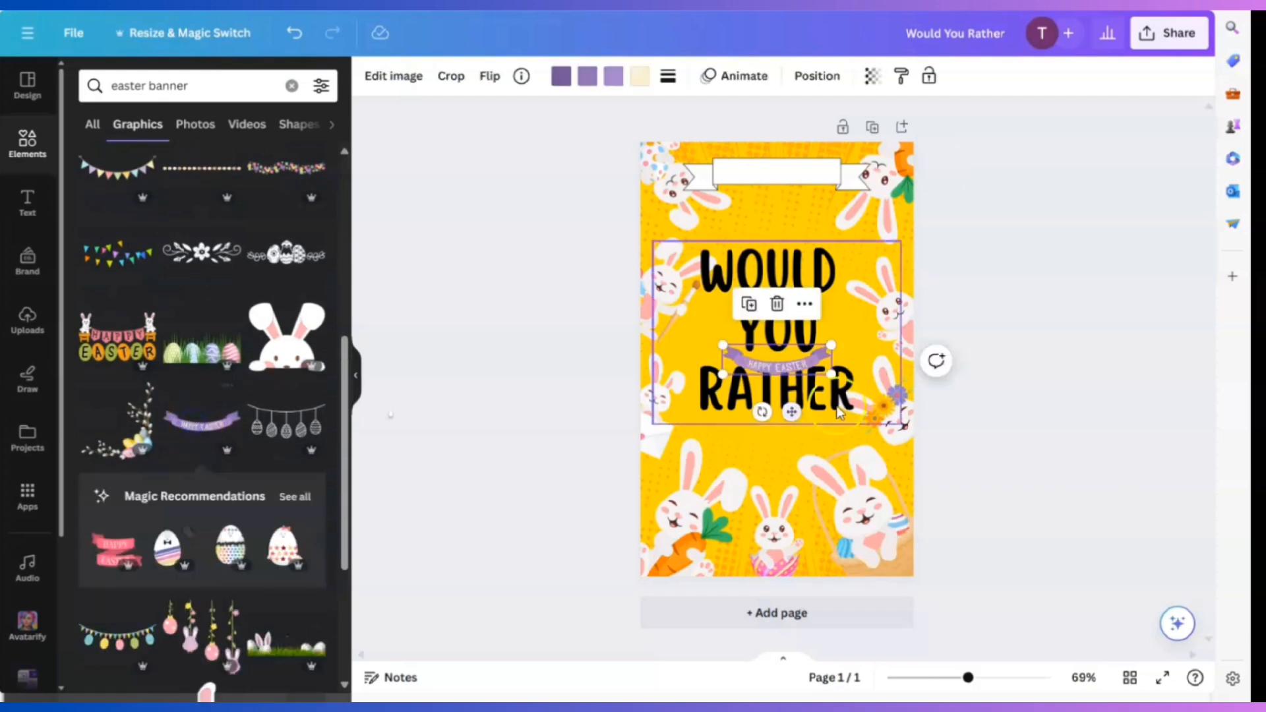
pyautogui.moveTo(832, 344); pyautogui.dragTo(775, 472)
pyautogui.click(659, 461)
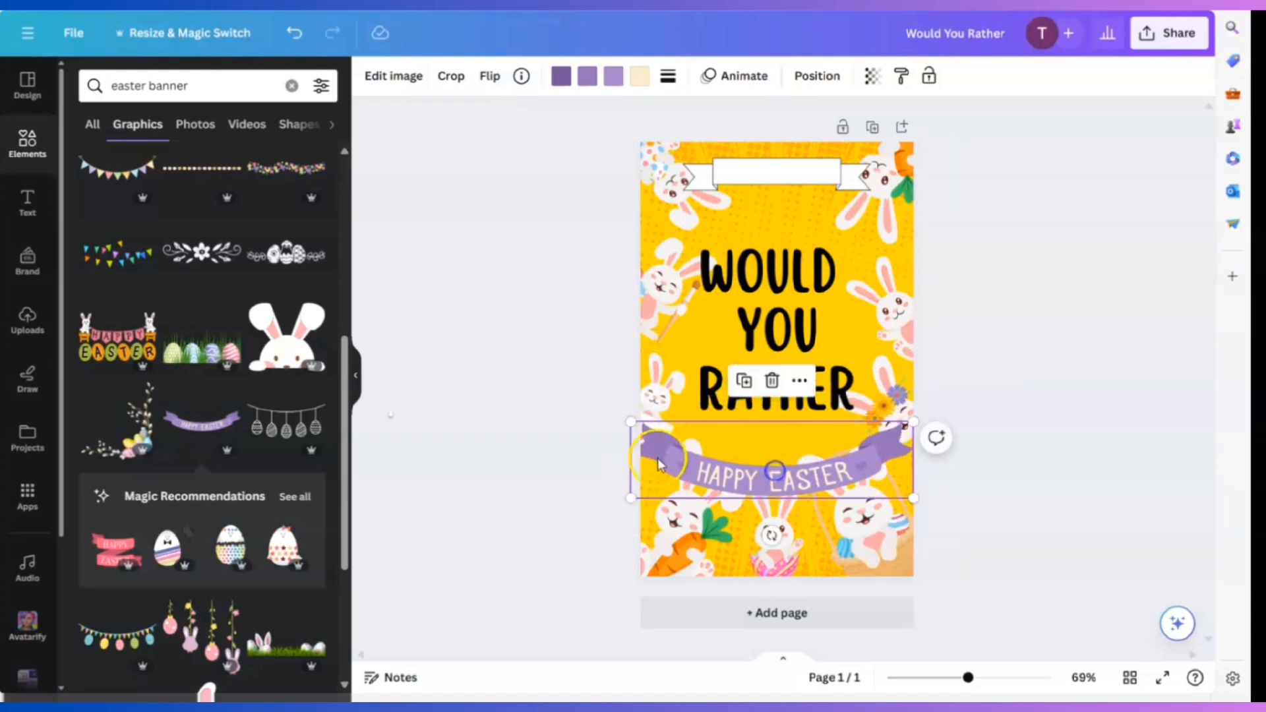
pyautogui.moveTo(630, 428); pyautogui.dragTo(670, 432)
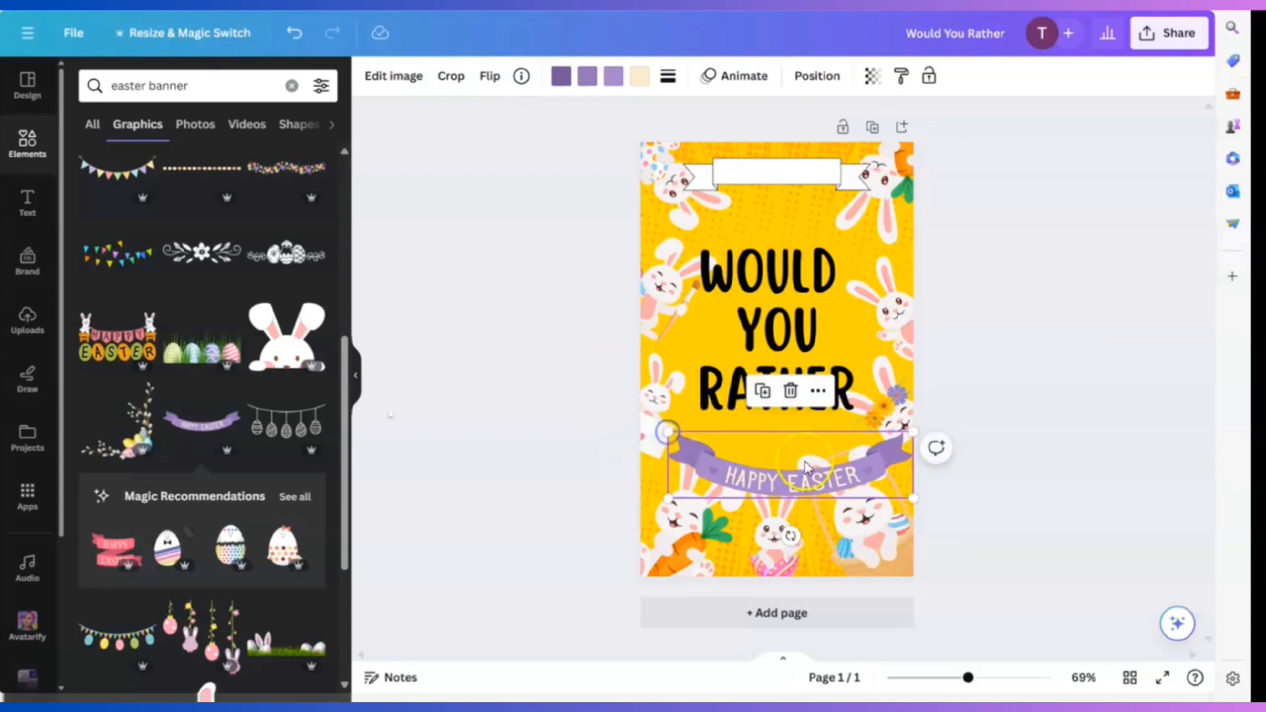
pyautogui.moveTo(815, 453); pyautogui.dragTo(794, 434)
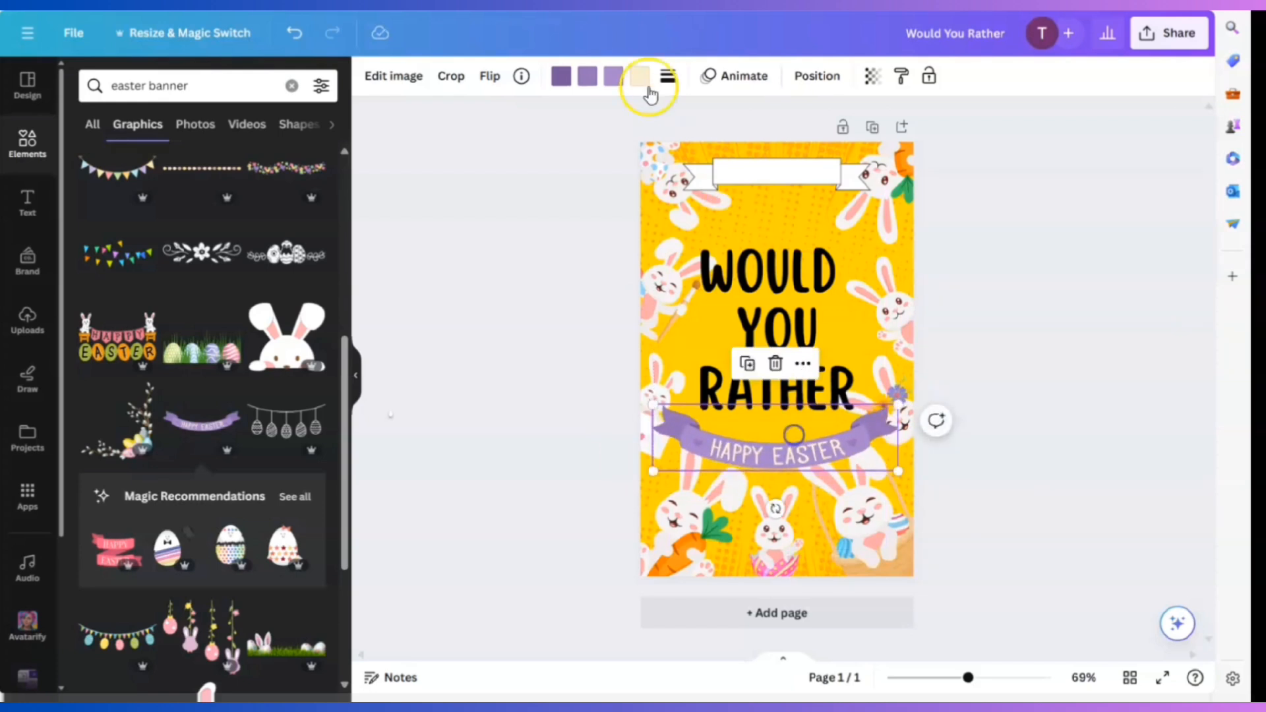
# Send the purple Easter banner behind the side bunnies, enlarge it to about 5.4 in wide, and centre it on the page.
pyautogui.click(789, 70)
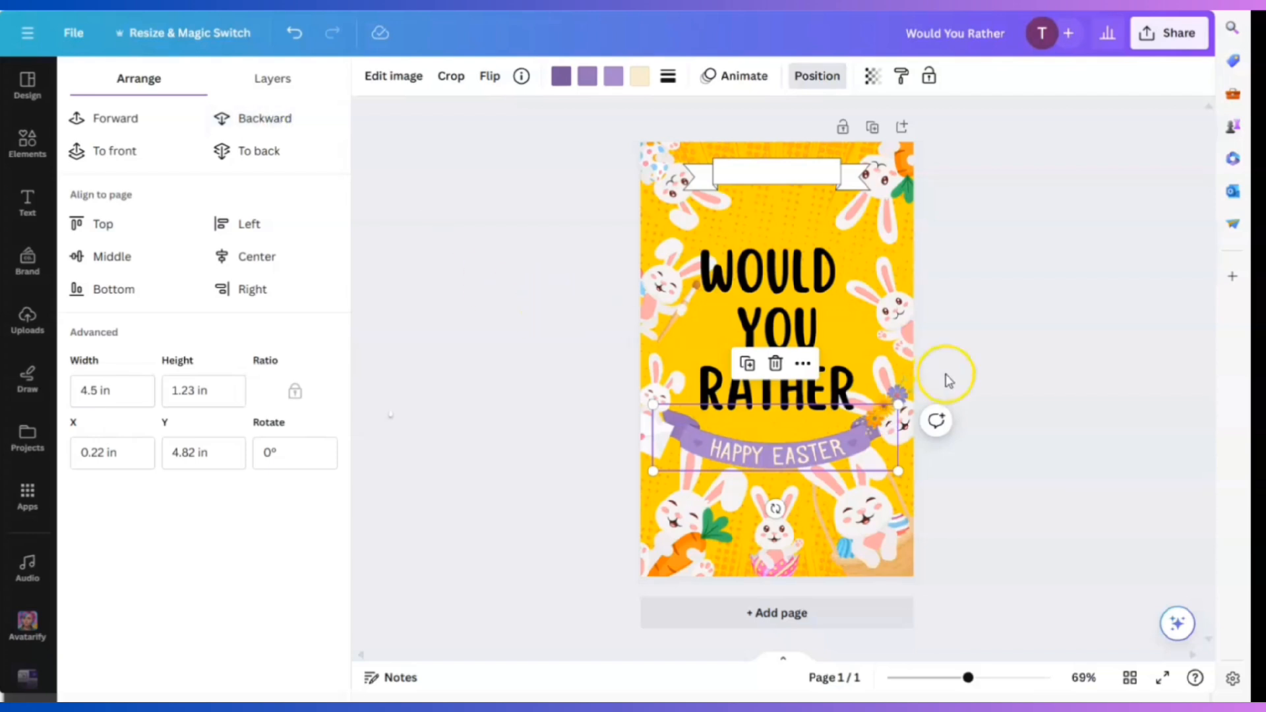
pyautogui.moveTo(897, 404); pyautogui.dragTo(947, 396)
pyautogui.moveTo(862, 427); pyautogui.dragTo(796, 432)
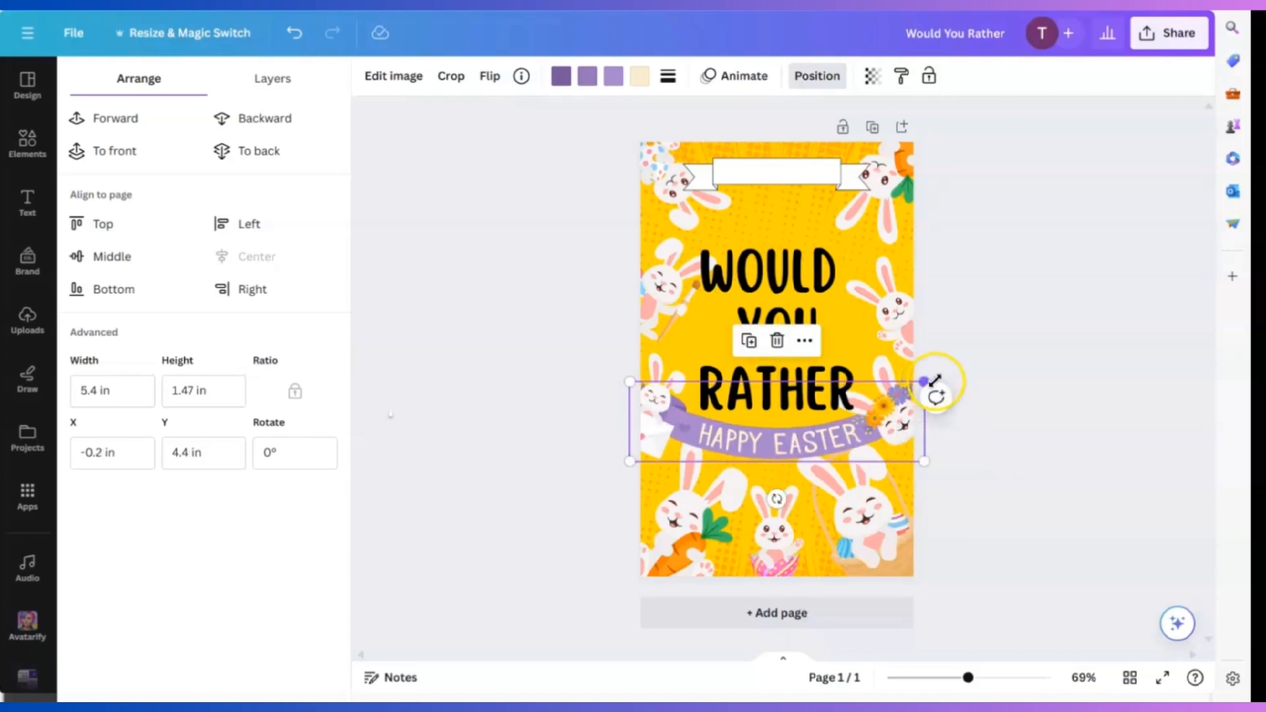
pyautogui.click(986, 434)
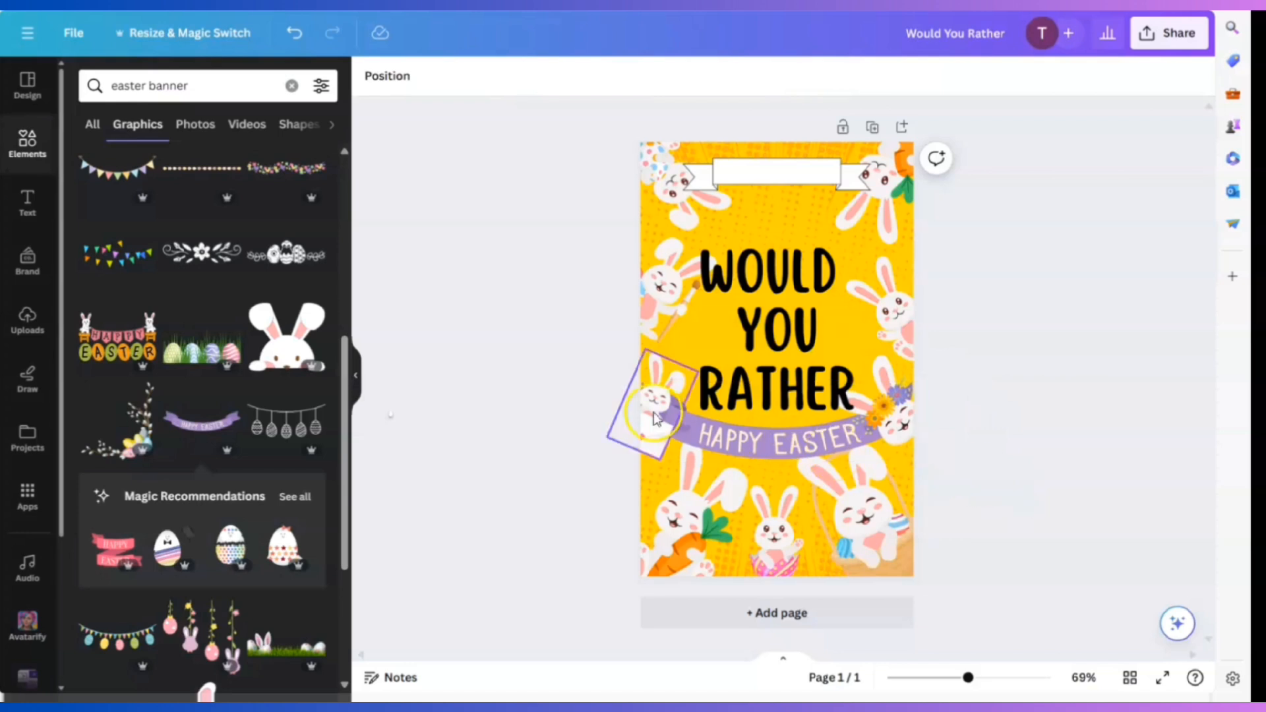
# Shrink the purple Easter banner slightly and reposition it between "RATHER" and the bunnies along the page's bottom edge.
pyautogui.click(753, 451)
pyautogui.moveTo(629, 382); pyautogui.dragTo(734, 409)
pyautogui.moveTo(820, 436); pyautogui.dragTo(780, 446)
pyautogui.click(1076, 484)
pyautogui.click(1011, 474)
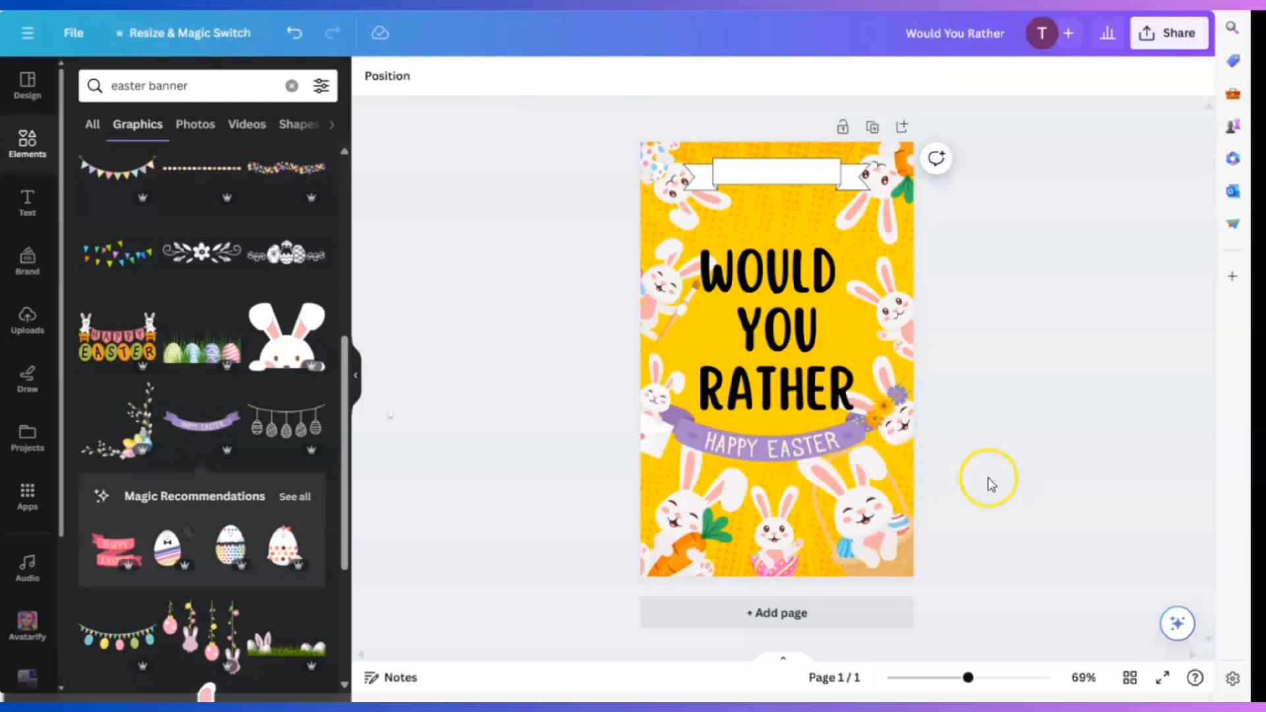
# Add a heading reading "Easter Stuffer" just below the white ribbon banner, reduced to font size 22.8.
pyautogui.click(9, 212)
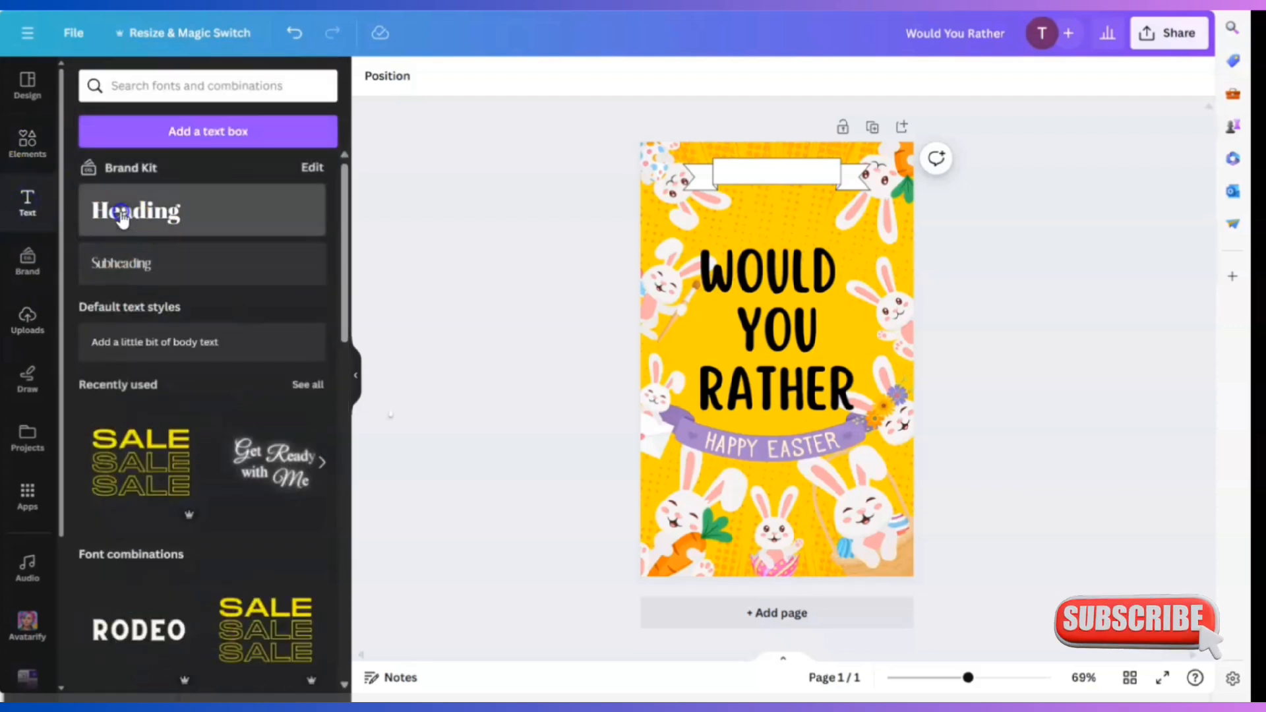
pyautogui.click(122, 217)
pyautogui.moveTo(790, 404); pyautogui.dragTo(790, 236)
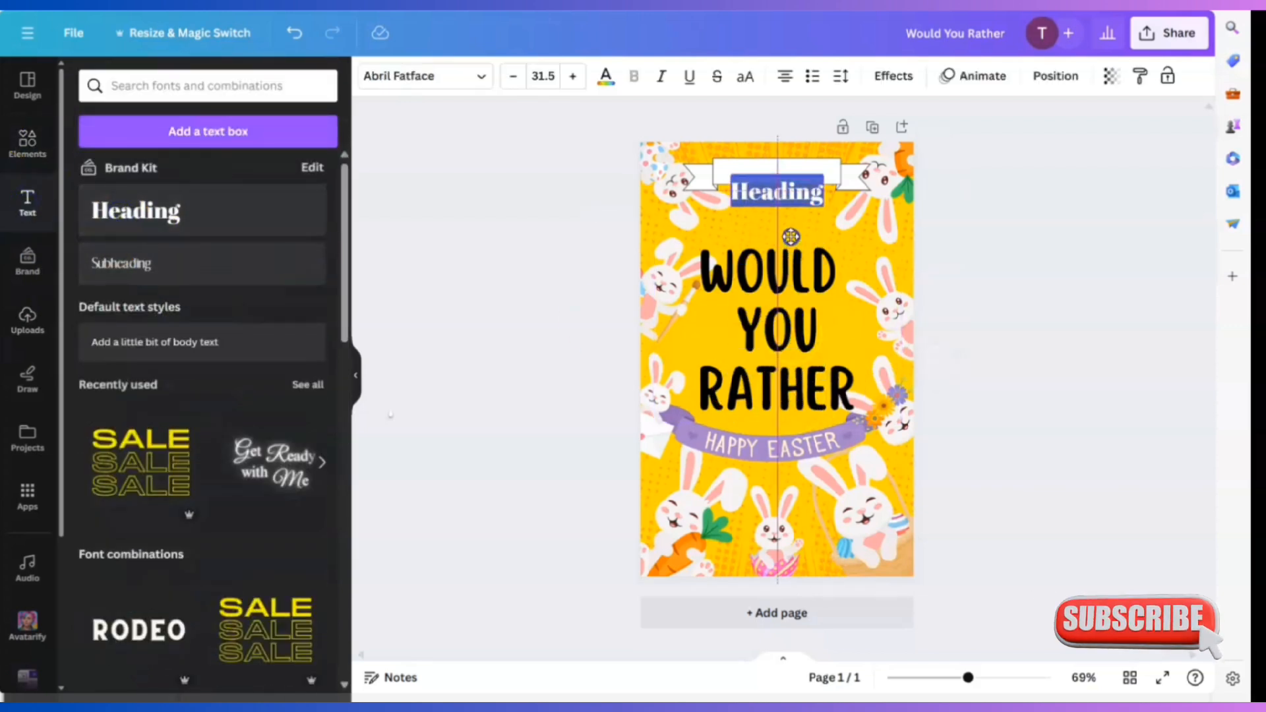
pyautogui.moveTo(731, 175); pyautogui.dragTo(759, 179)
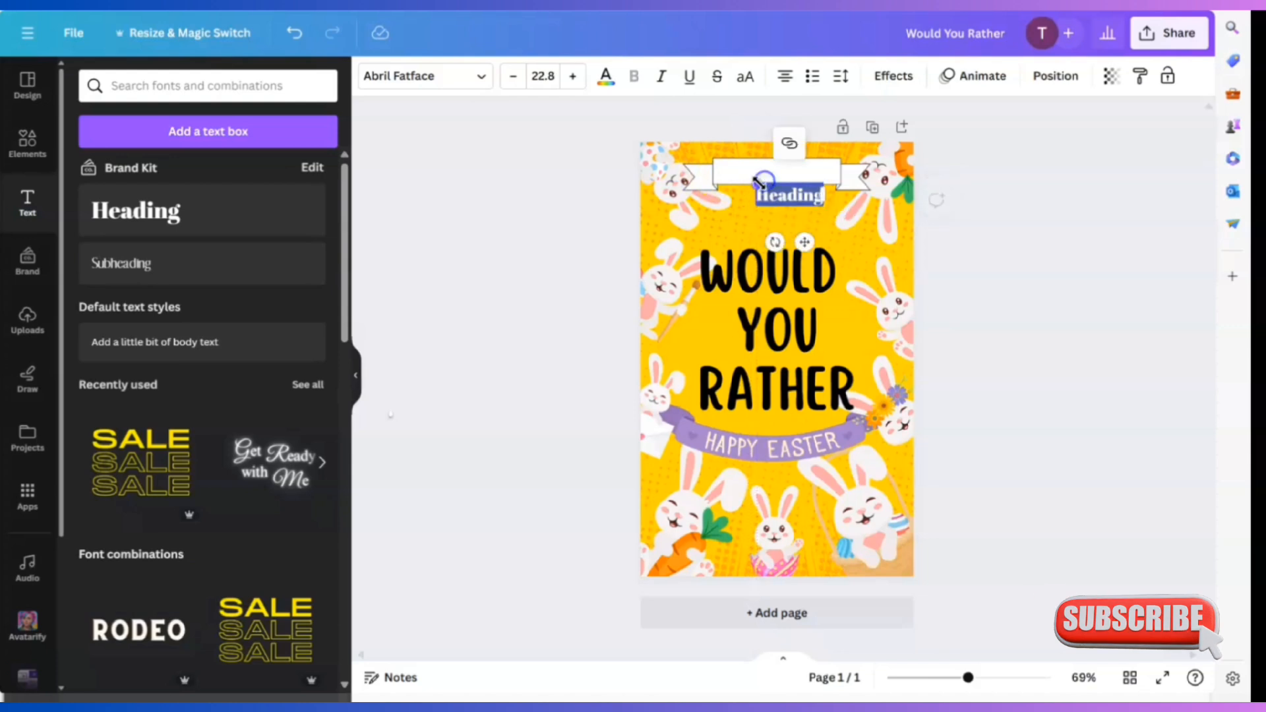
pyautogui.write('Easter')
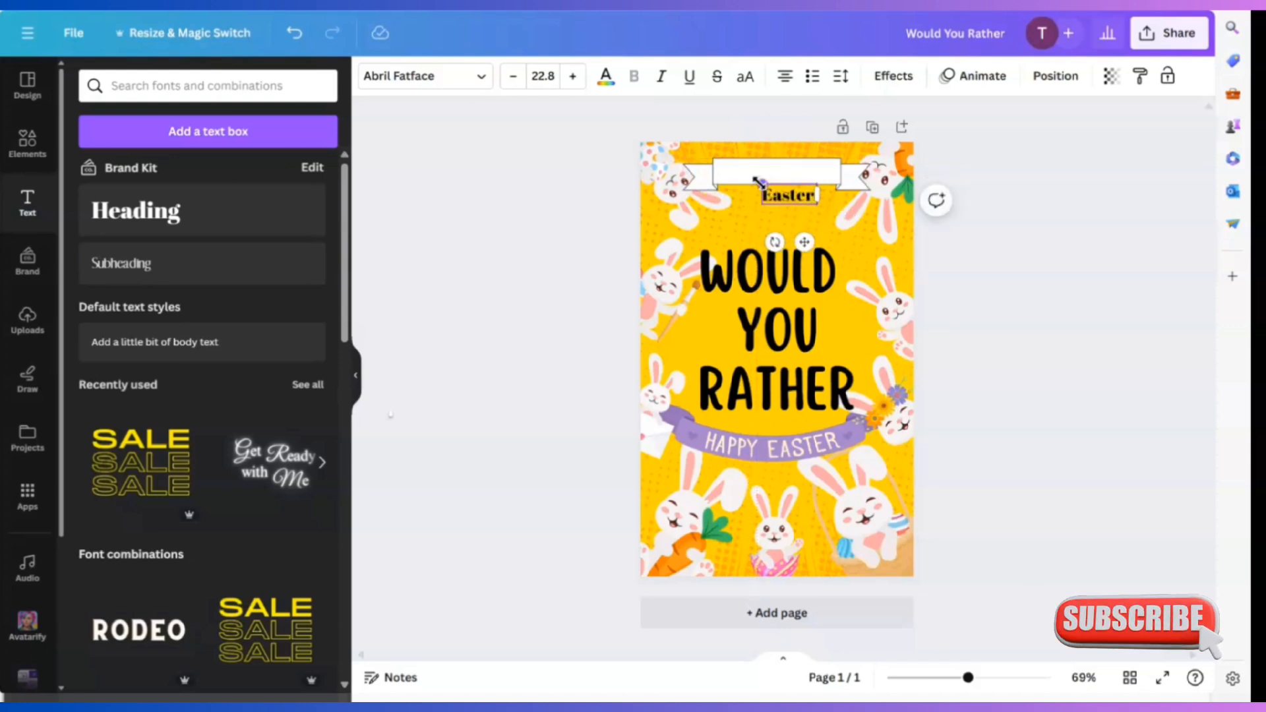
pyautogui.write(' Stuffe')
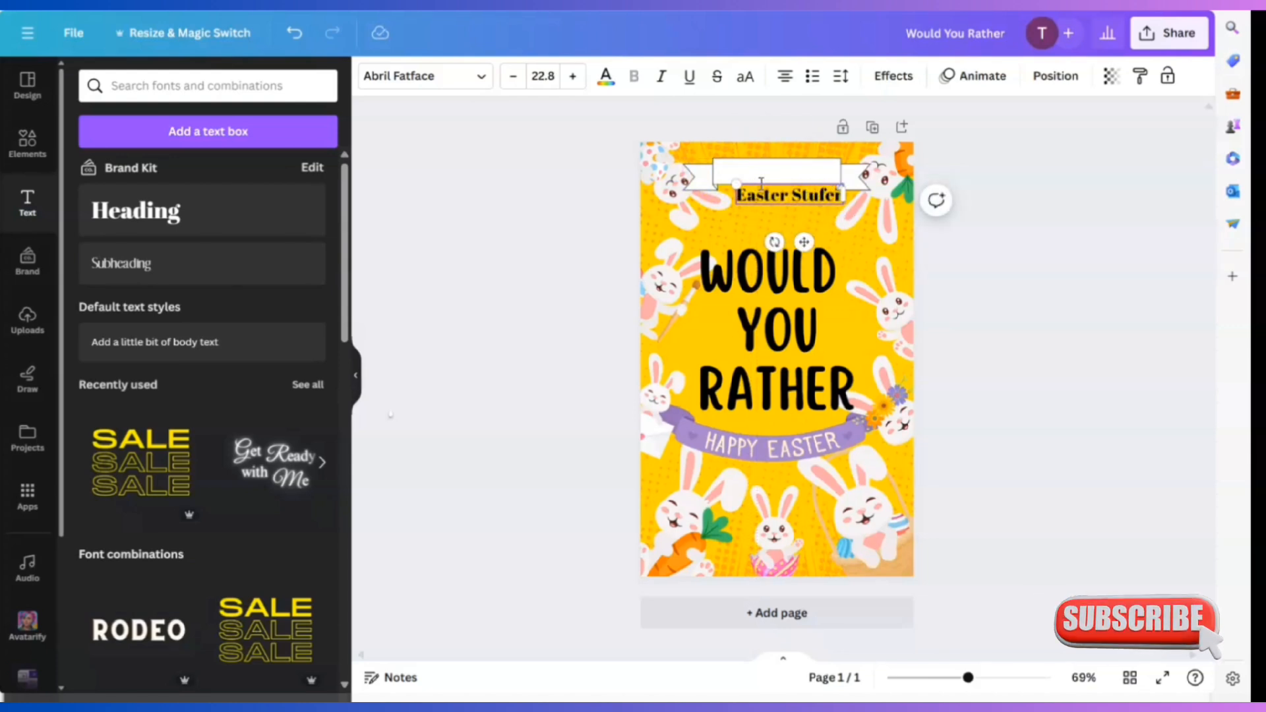
pyautogui.write('r')
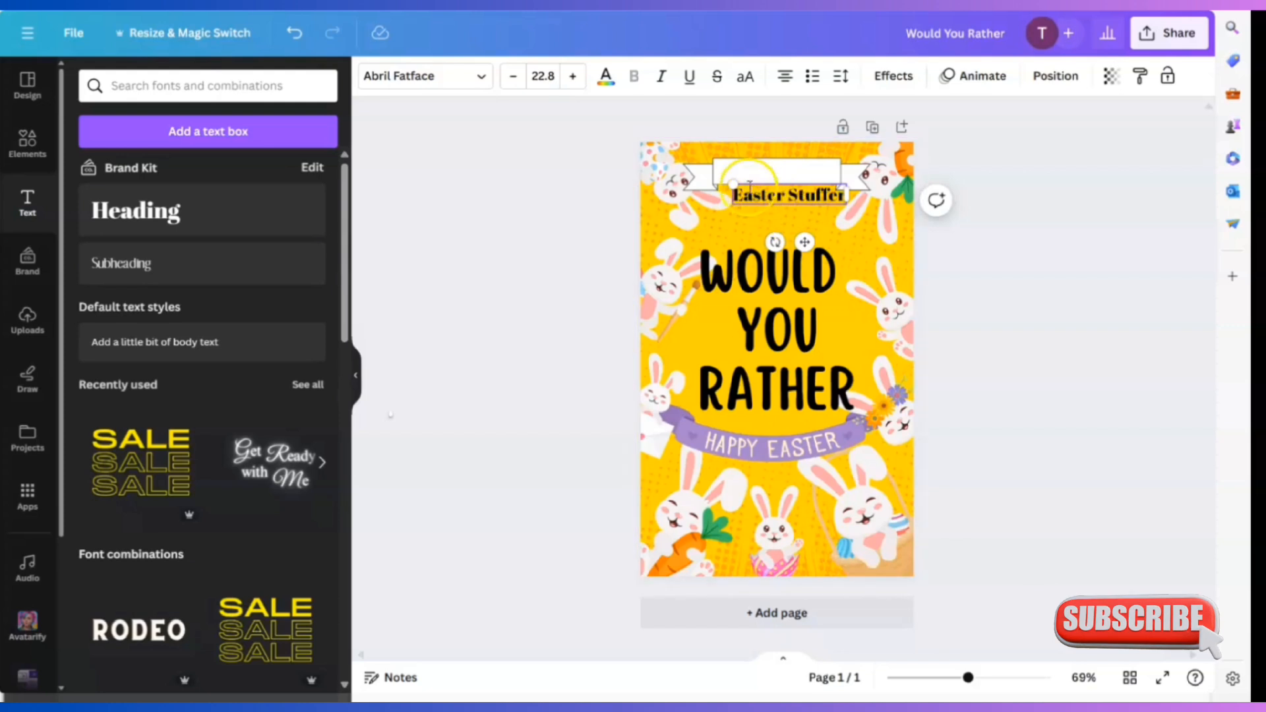
# Reduce the "Easter Stuffer" text to size 19.4 and centre it on the white ribbon banner.
pyautogui.click(806, 262)
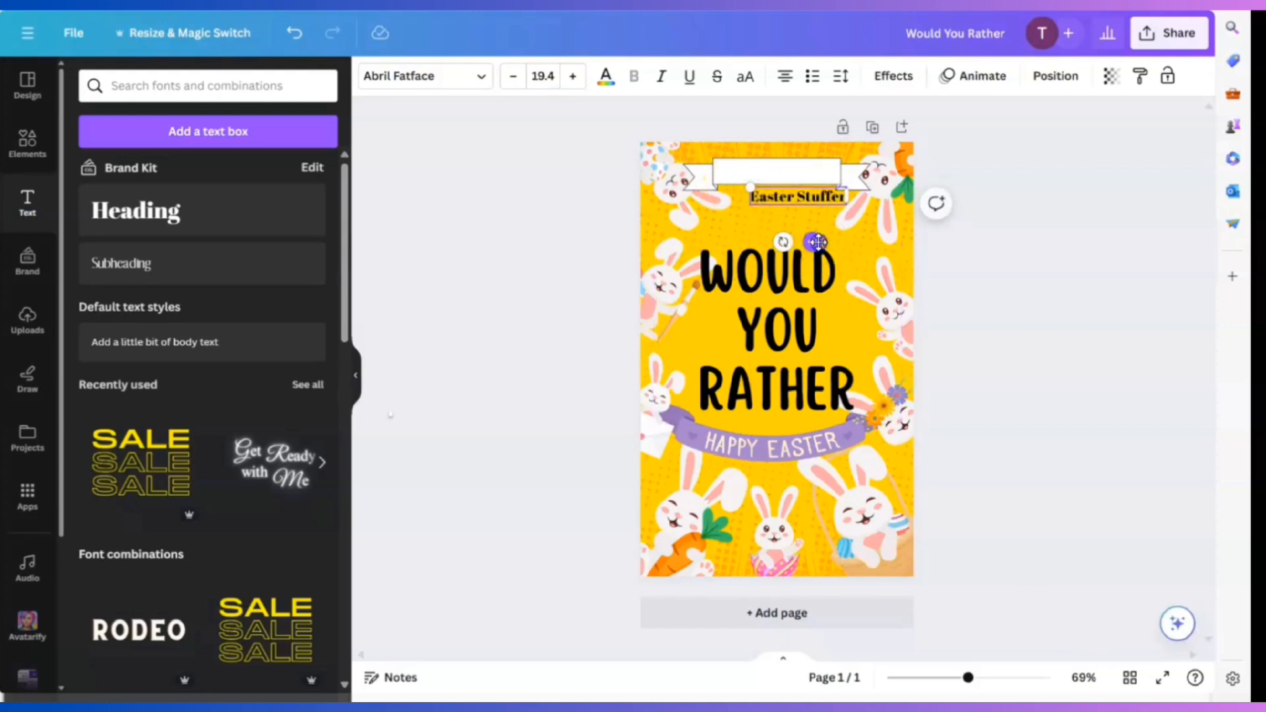
pyautogui.moveTo(817, 240); pyautogui.dragTo(797, 219)
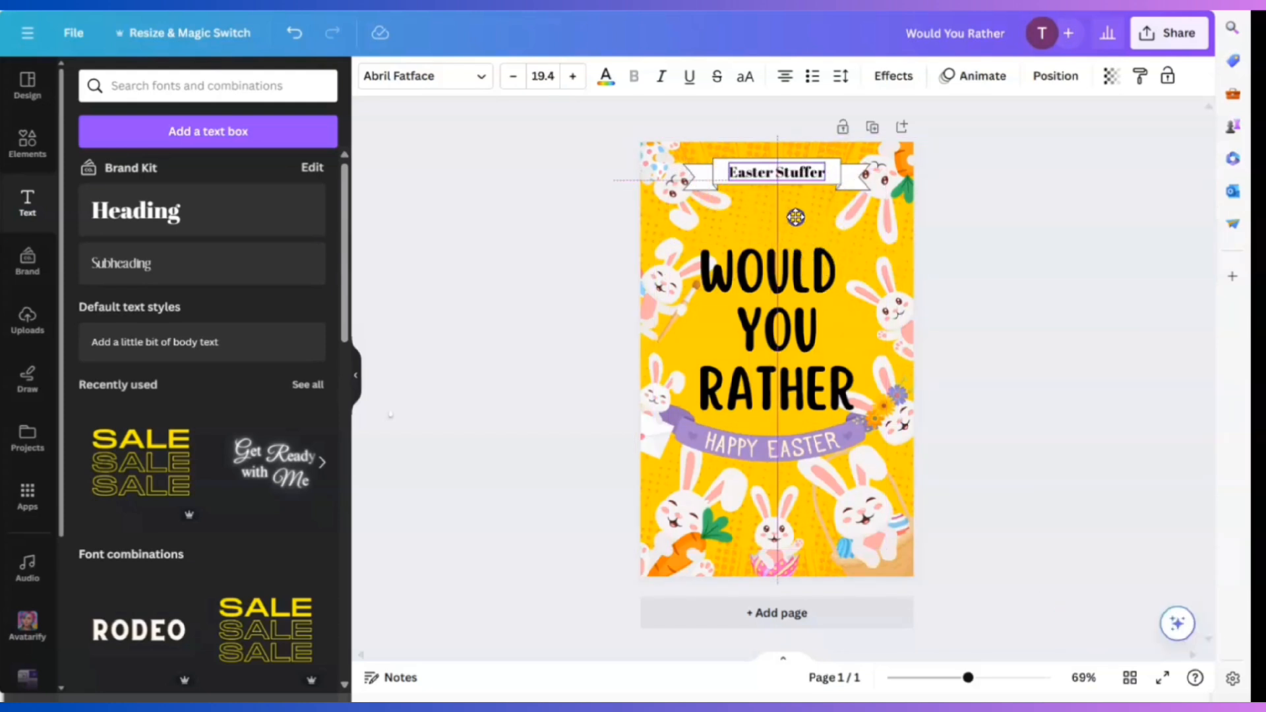
pyautogui.moveTo(844, 185); pyautogui.dragTo(842, 181)
# Change the "Easter Stuffer" text's font to Scripter.
pyautogui.click(792, 174)
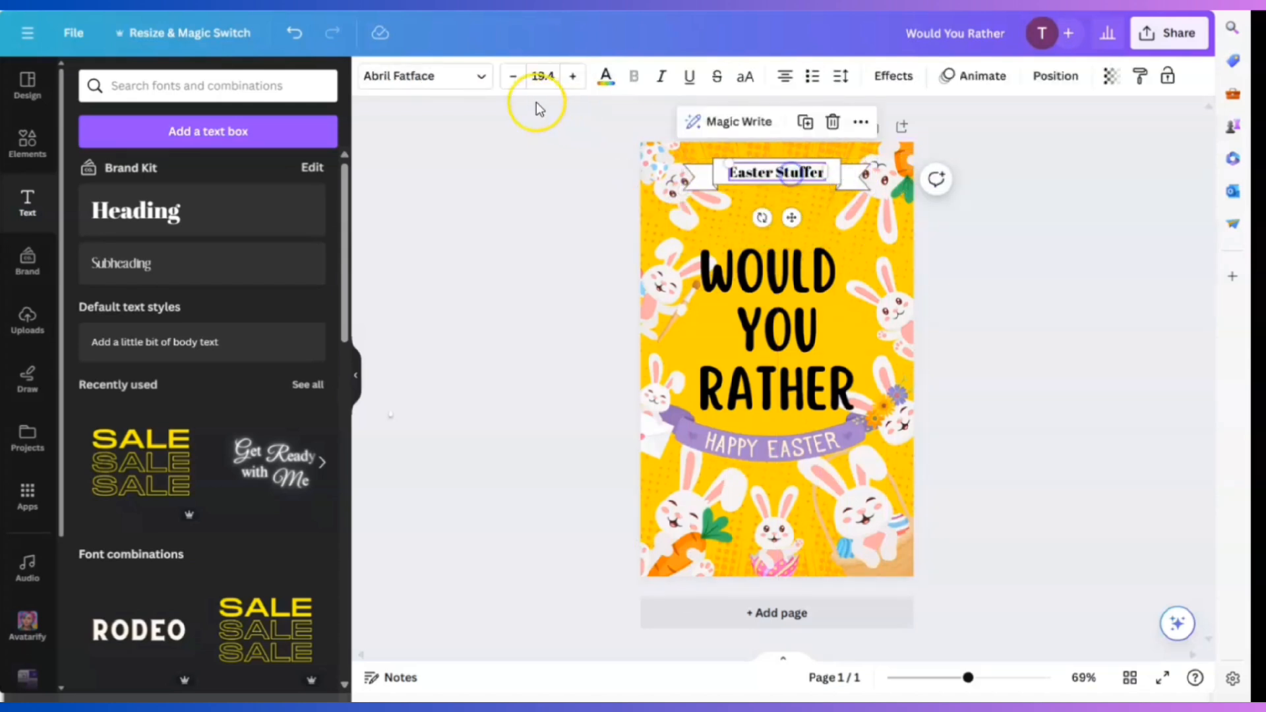
pyautogui.click(483, 79)
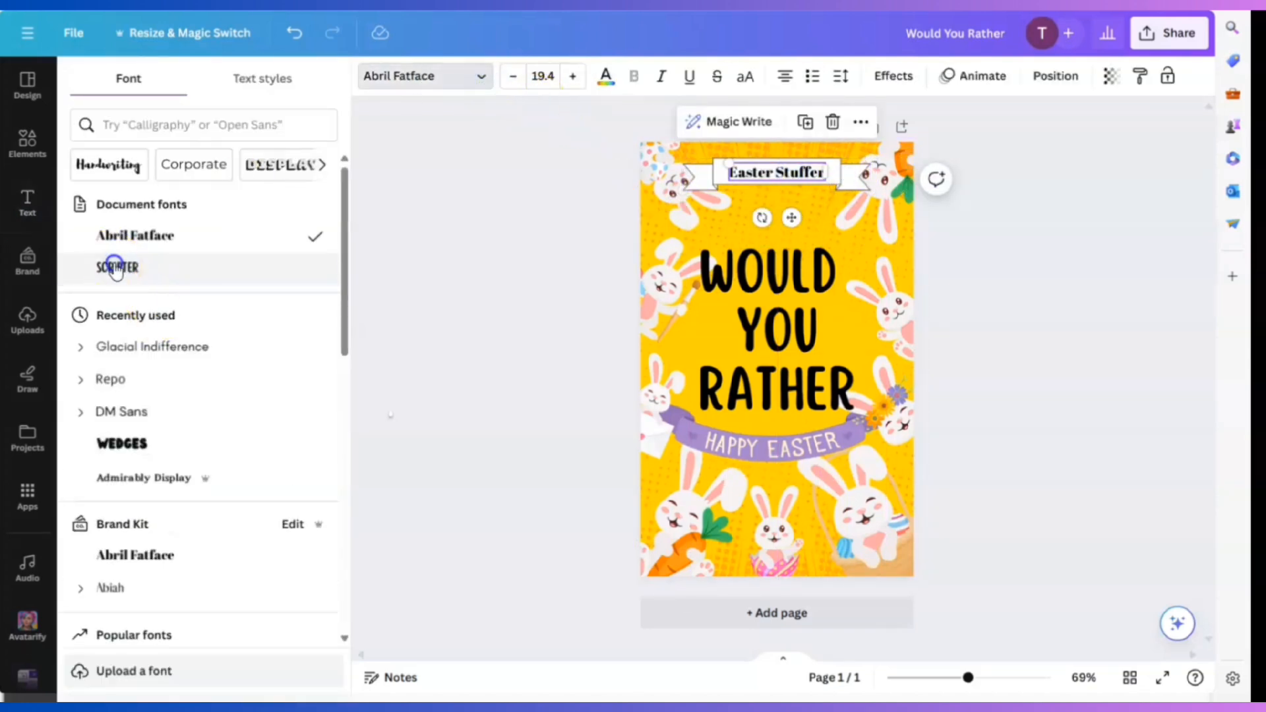
pyautogui.click(115, 266)
pyautogui.click(971, 298)
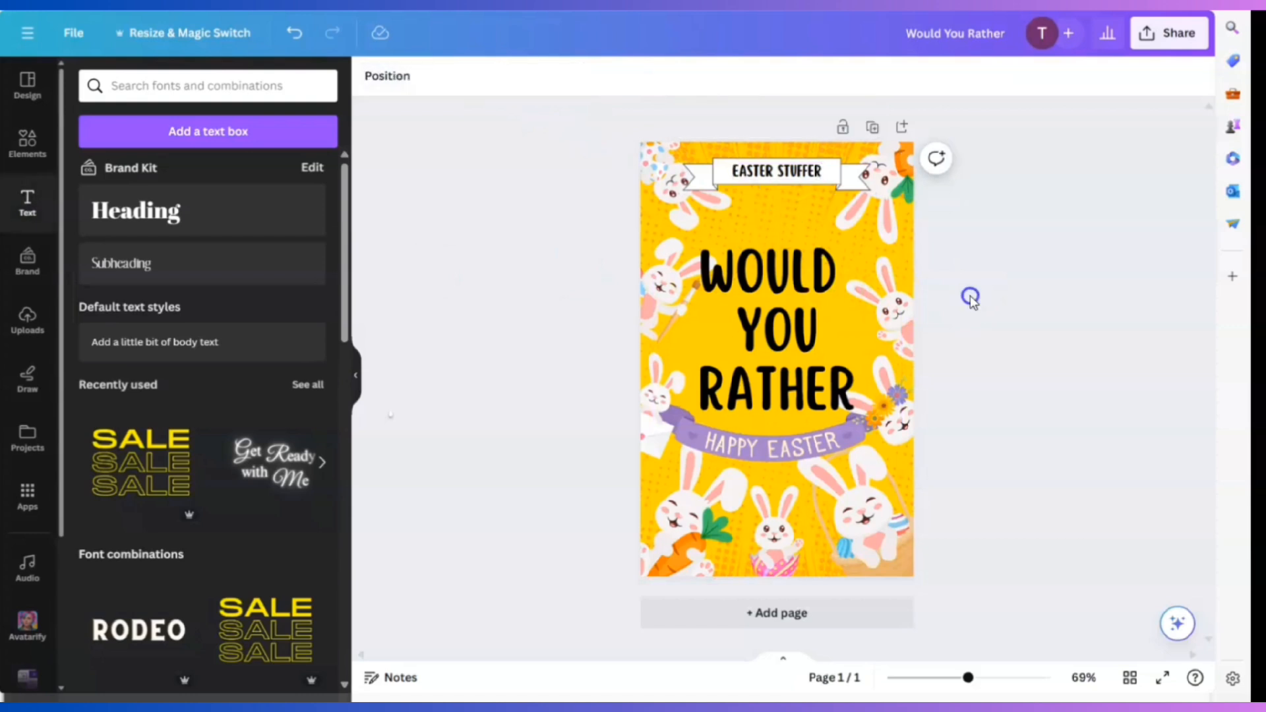
# Shrink the purple "HAPPY EASTER" banner to about the width of "RATHER" and centre it just below the title.
pyautogui.click(725, 435)
pyautogui.moveTo(650, 403); pyautogui.dragTo(714, 417)
pyautogui.moveTo(824, 438); pyautogui.dragTo(769, 450)
pyautogui.click(996, 494)
pyautogui.click(992, 464)
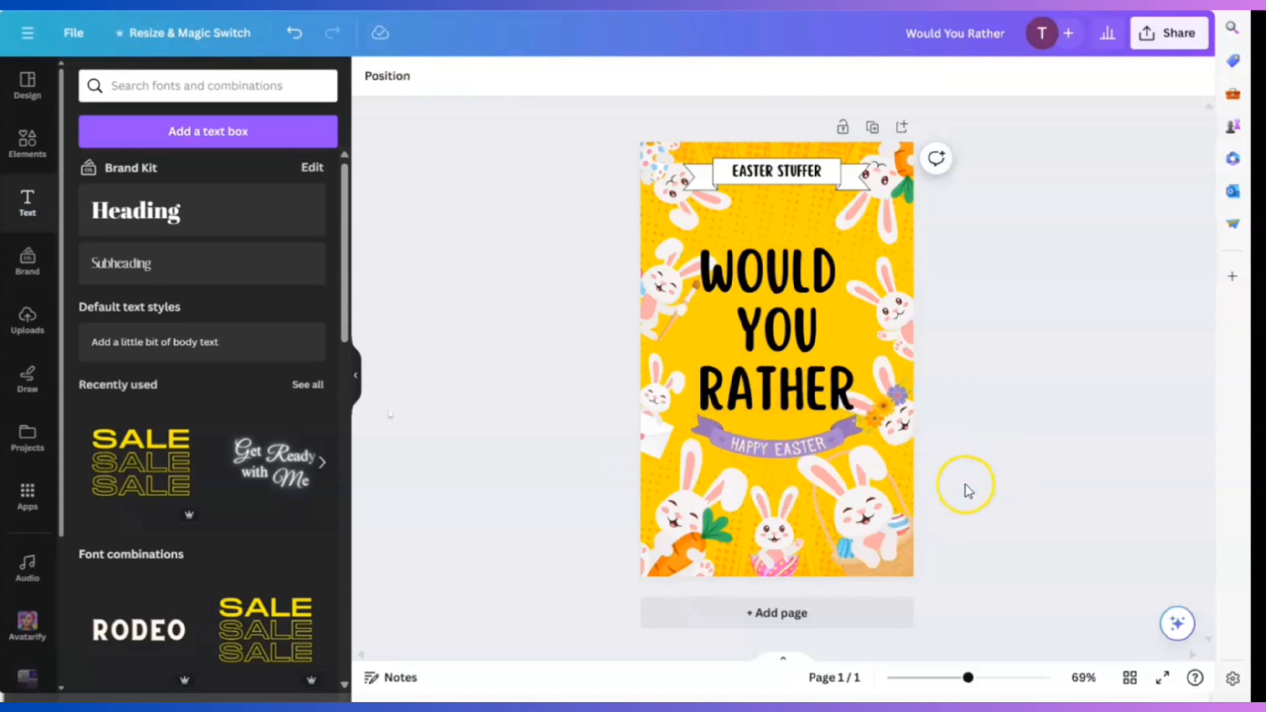
# Narrow the "WOULD YOU RATHER" title's text box and shift it slightly toward the page's right edge.
pyautogui.click(768, 314)
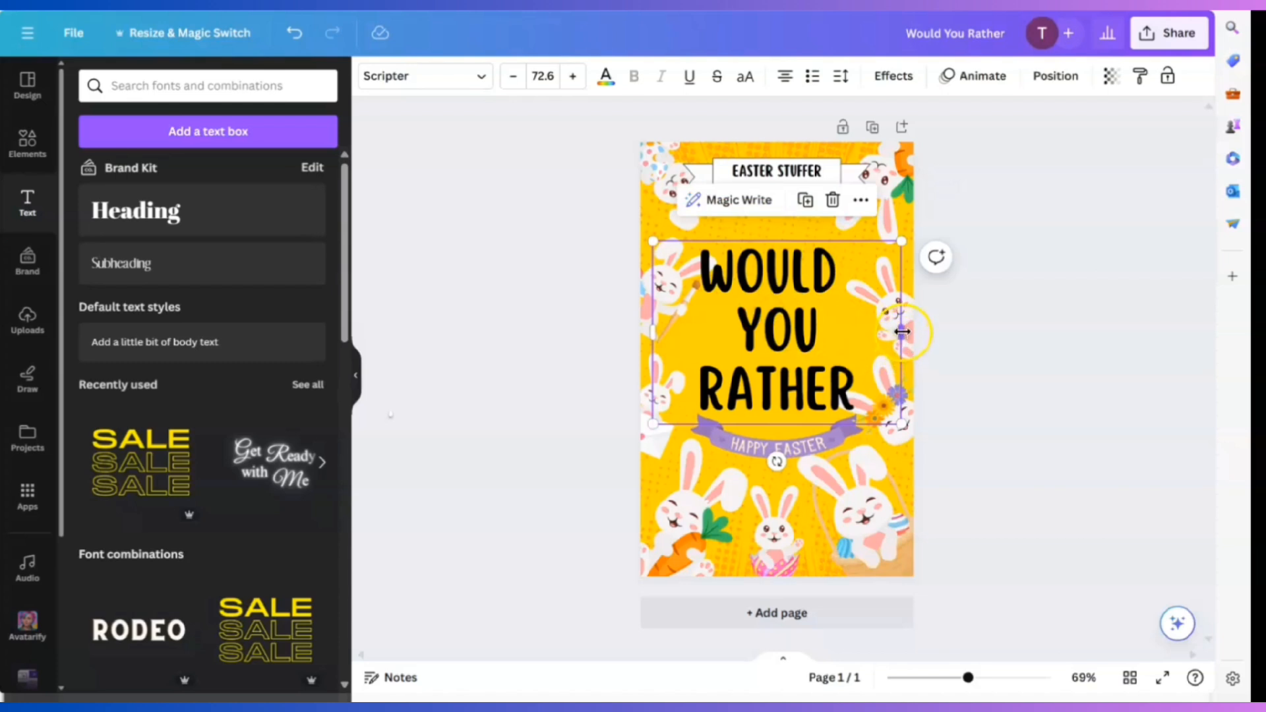
pyautogui.moveTo(901, 332); pyautogui.dragTo(853, 330)
pyautogui.moveTo(767, 310); pyautogui.dragTo(788, 308)
pyautogui.click(968, 346)
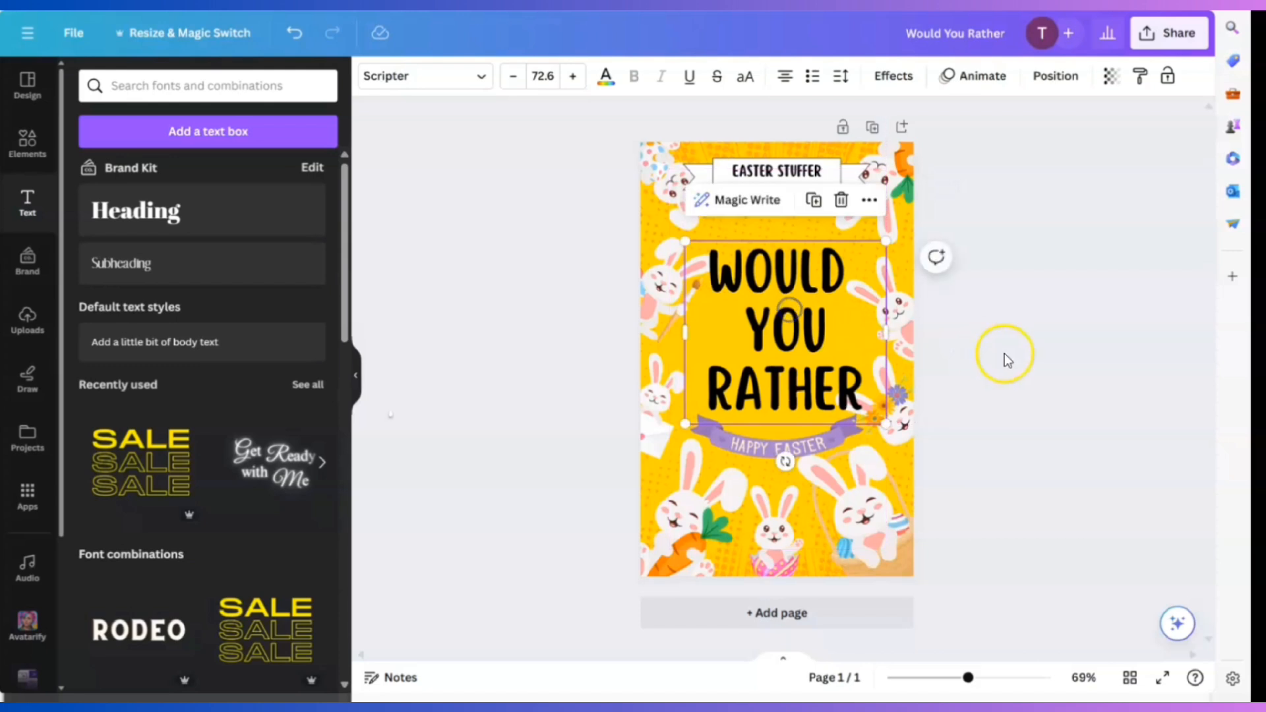
pyautogui.click(1012, 359)
# Colour the "WOULD YOU RATHER" title purple (#795196) and raise it slightly above the purple banner.
pyautogui.click(765, 334)
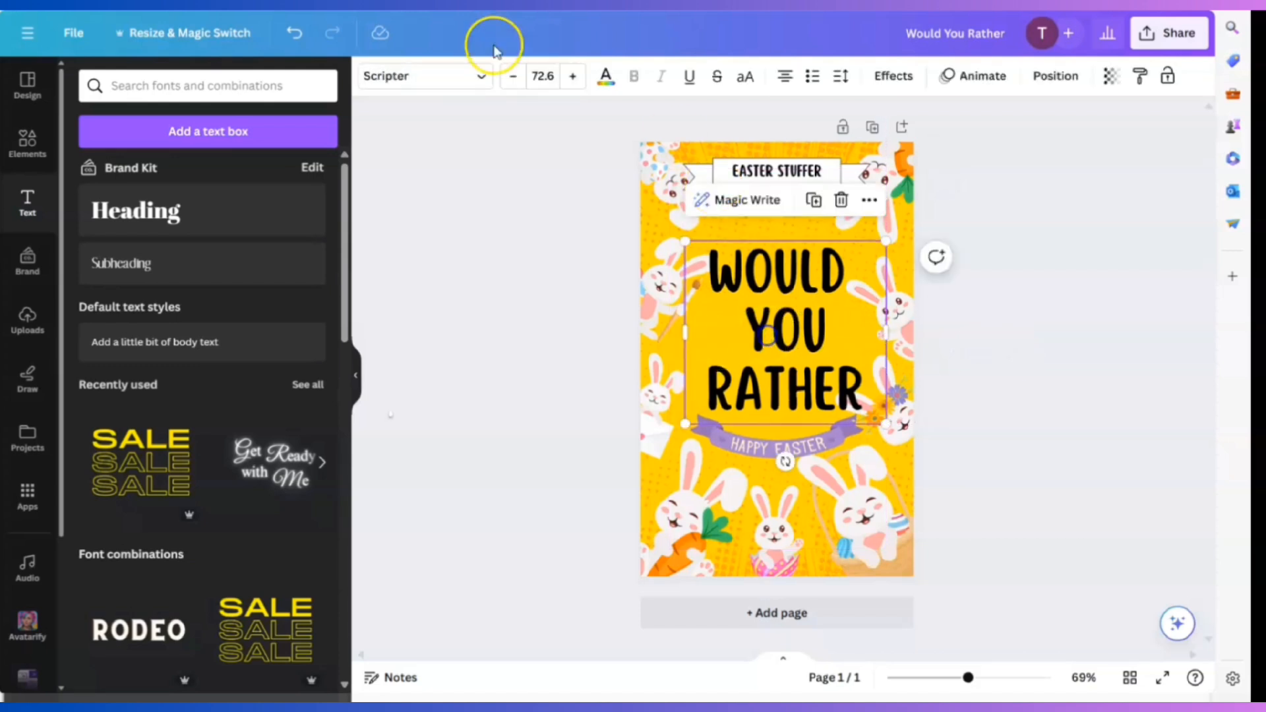
pyautogui.click(604, 89)
pyautogui.click(222, 175)
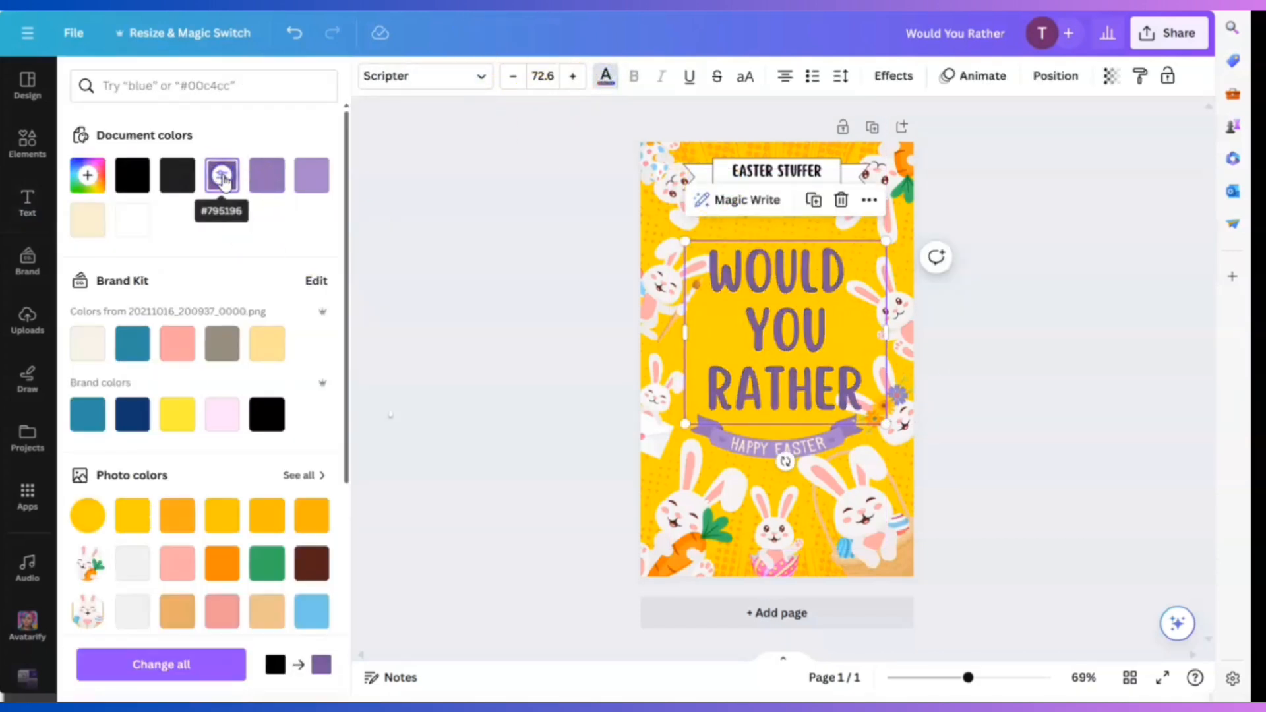
pyautogui.click(950, 442)
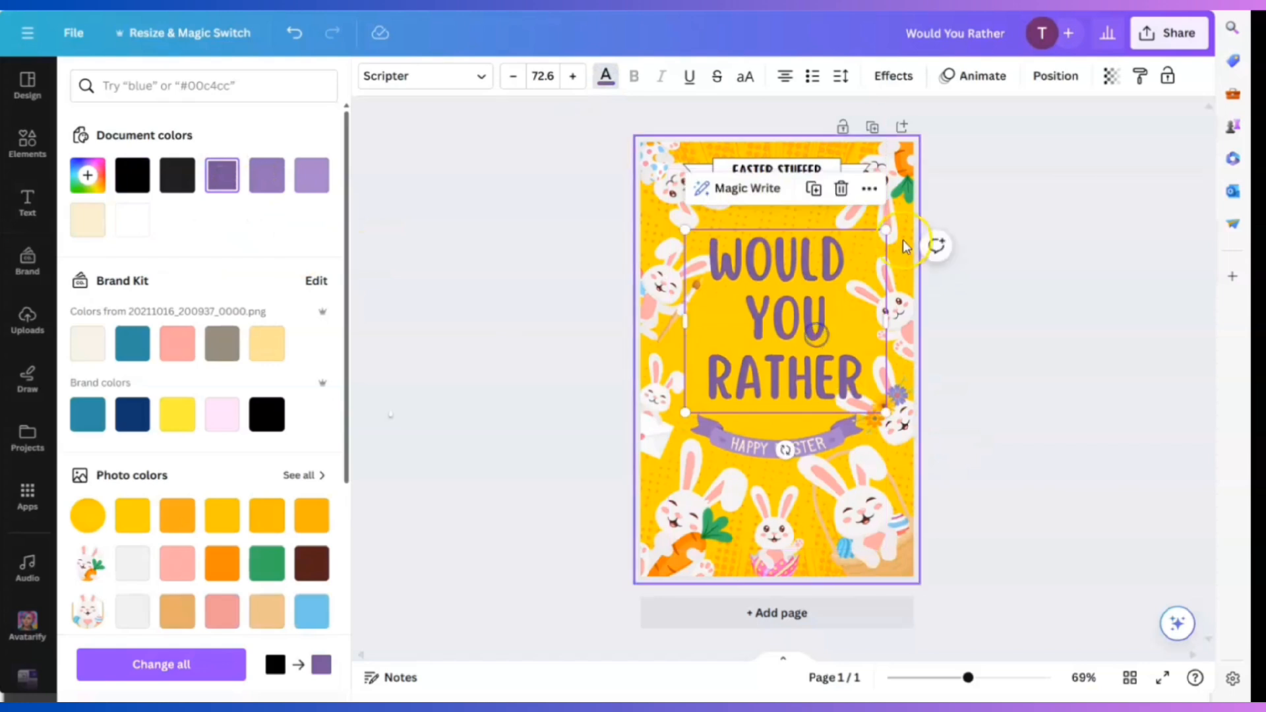
# Reduce the "WOULD YOU RATHER" title to size 55.8 and centre it on the page.
pyautogui.moveTo(886, 242); pyautogui.dragTo(840, 272)
pyautogui.moveTo(766, 336); pyautogui.dragTo(781, 335)
pyautogui.click(950, 367)
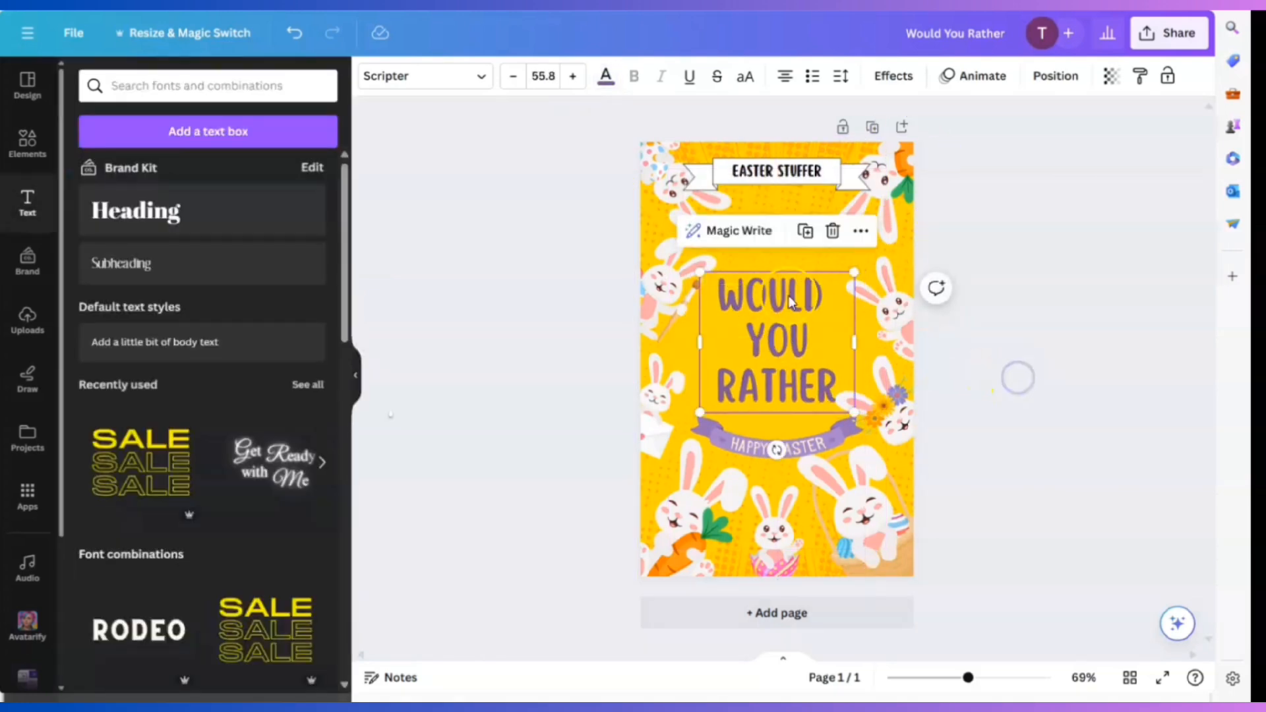
pyautogui.click(1161, 430)
# Enlarge the "WOULD YOU RATHER" title to size 72.3 and centre it horizontally on the page.
pyautogui.click(809, 331)
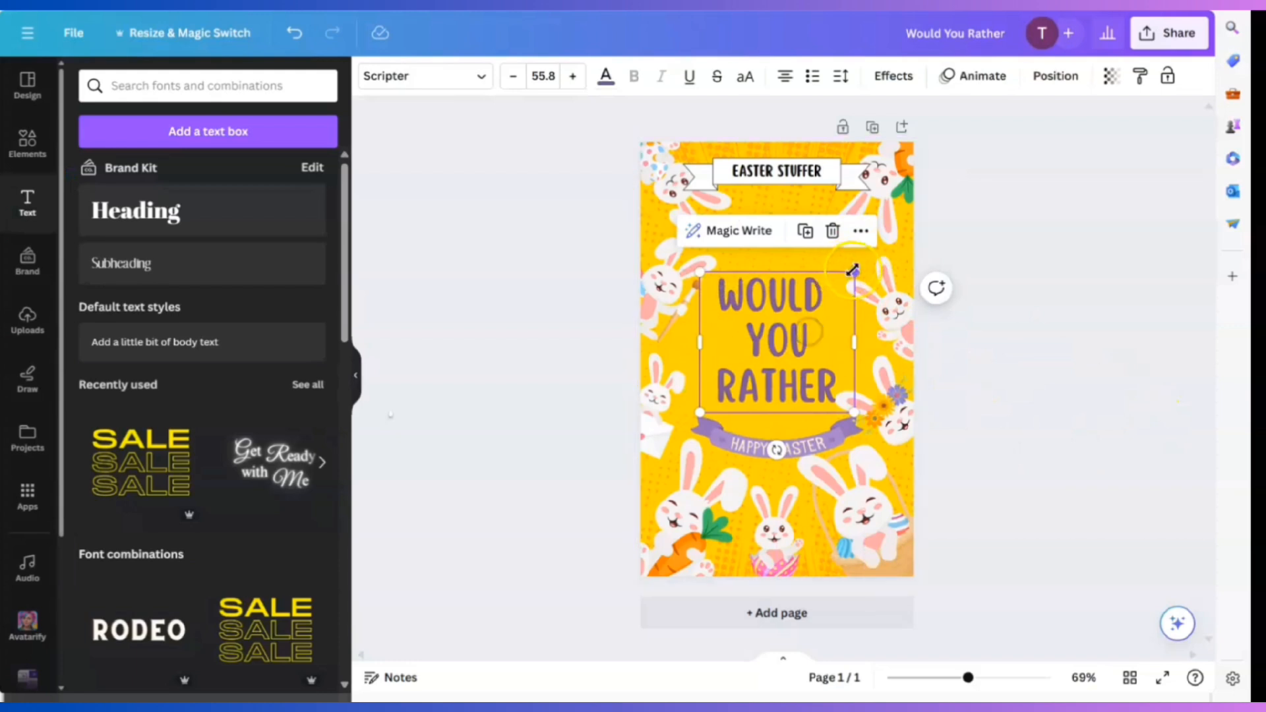
pyautogui.moveTo(854, 272); pyautogui.dragTo(904, 232)
pyautogui.moveTo(786, 298); pyautogui.dragTo(764, 298)
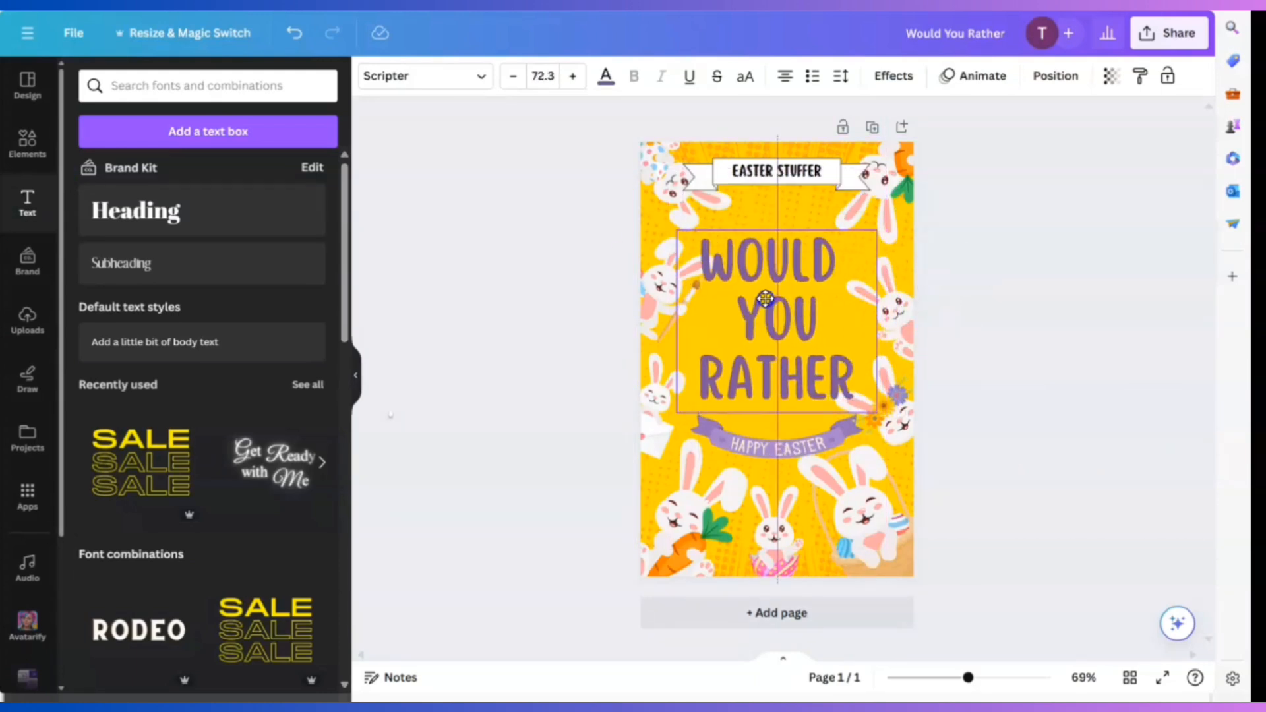
pyautogui.click(994, 389)
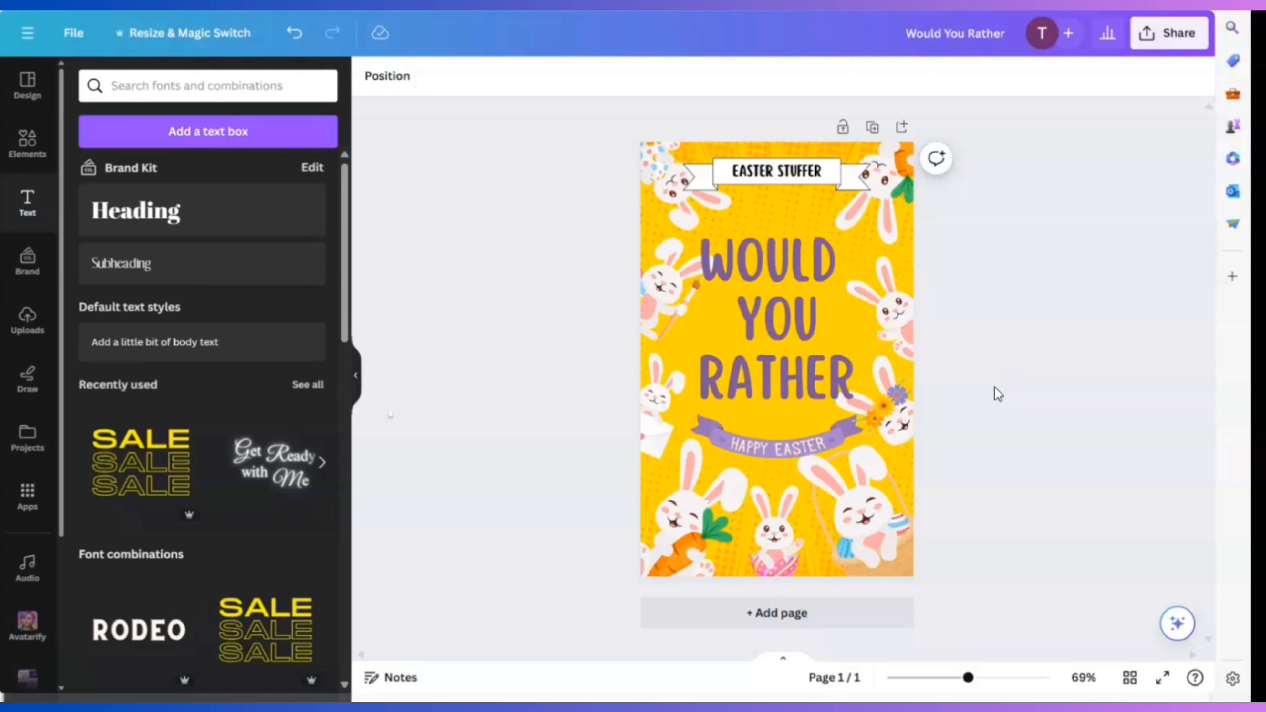
# Remove the trailing space after "WOULD" so the title's first line centres over the other two.
pyautogui.click(909, 330)
pyautogui.click(765, 271)
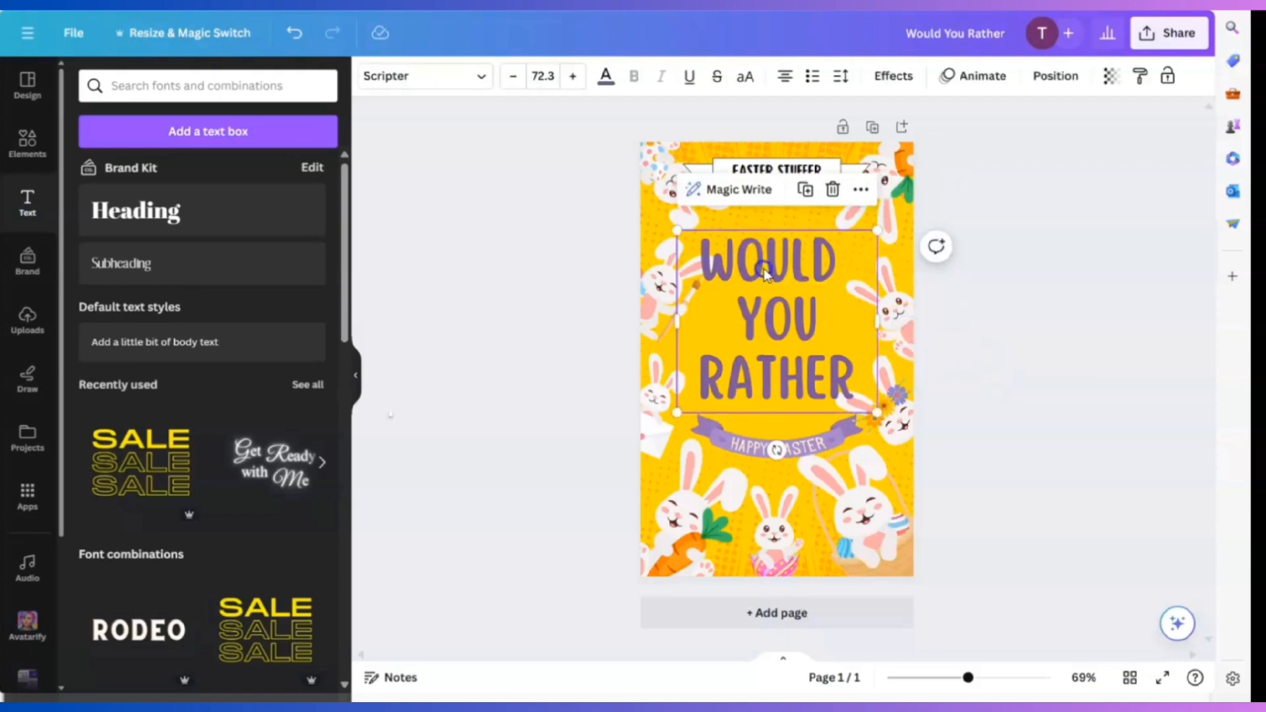
pyautogui.click(860, 266)
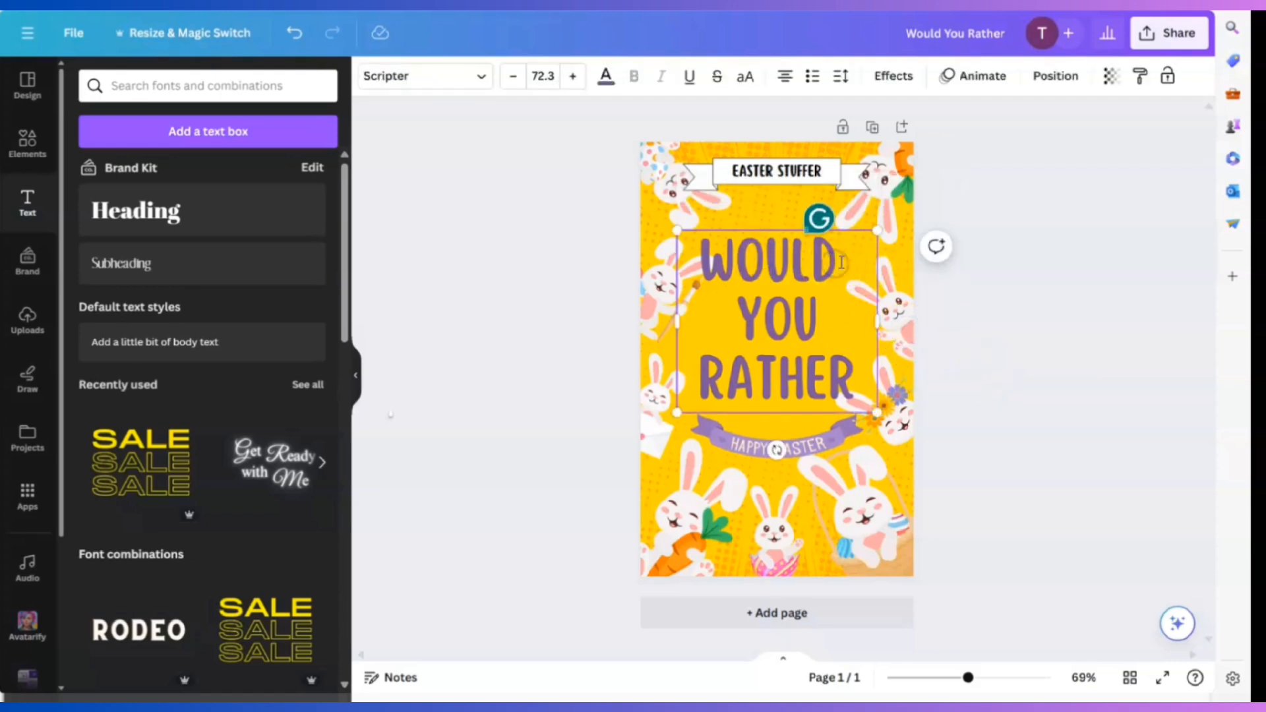
pyautogui.press('BackSpace')
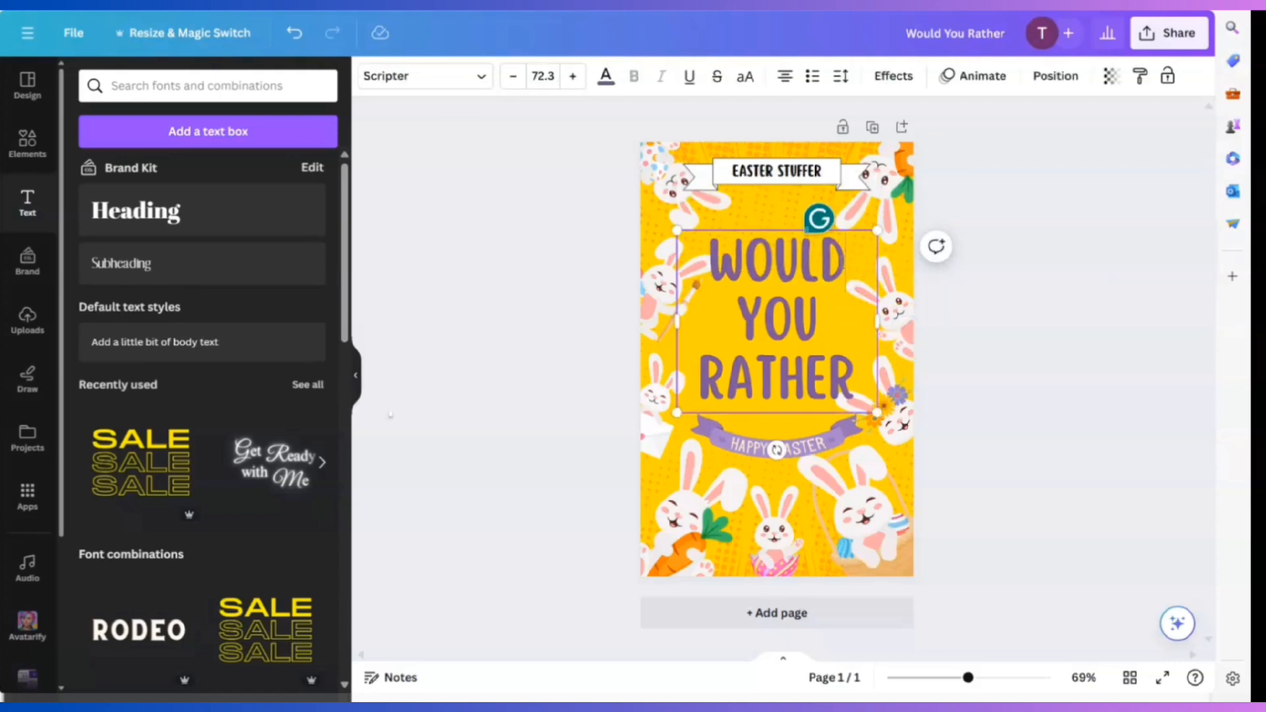
pyautogui.click(978, 385)
# Adjust the two bunnies flanking the title, nudging the right one inward and the left one slightly down.
pyautogui.moveTo(766, 337); pyautogui.dragTo(770, 339)
pyautogui.moveTo(895, 288); pyautogui.dragTo(892, 291)
pyautogui.click(963, 322)
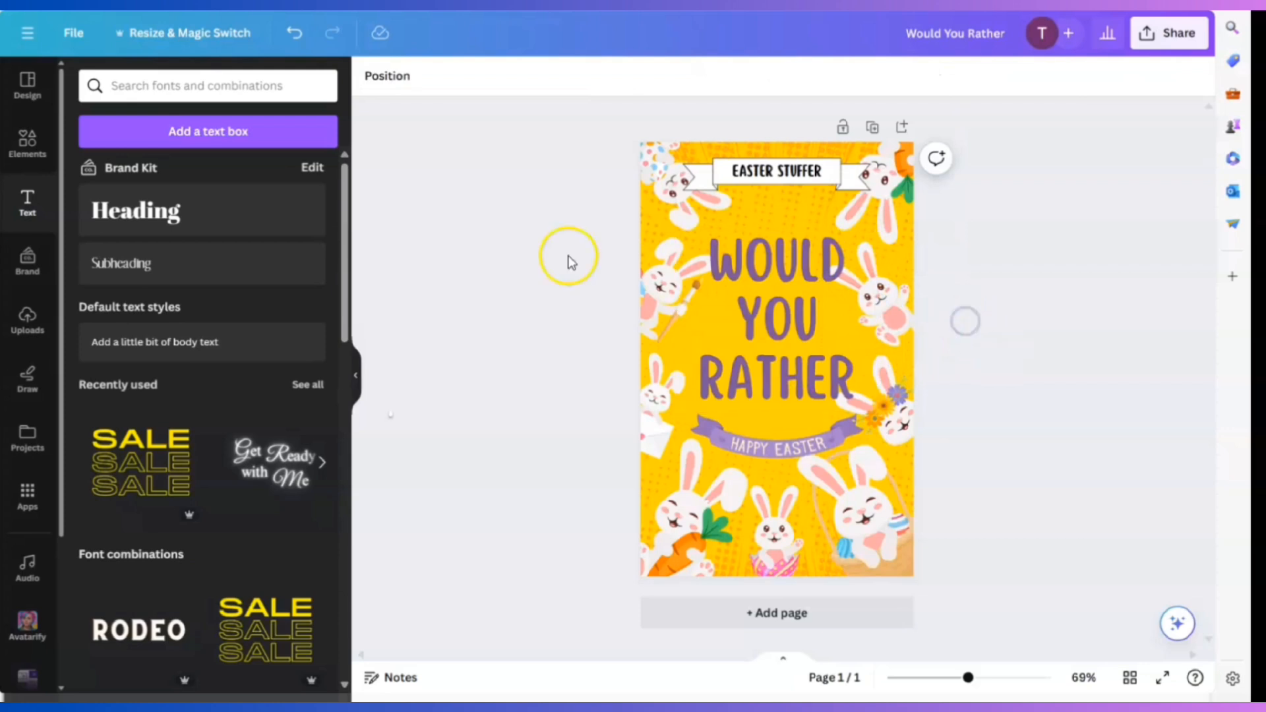
pyautogui.moveTo(646, 277); pyautogui.dragTo(650, 284)
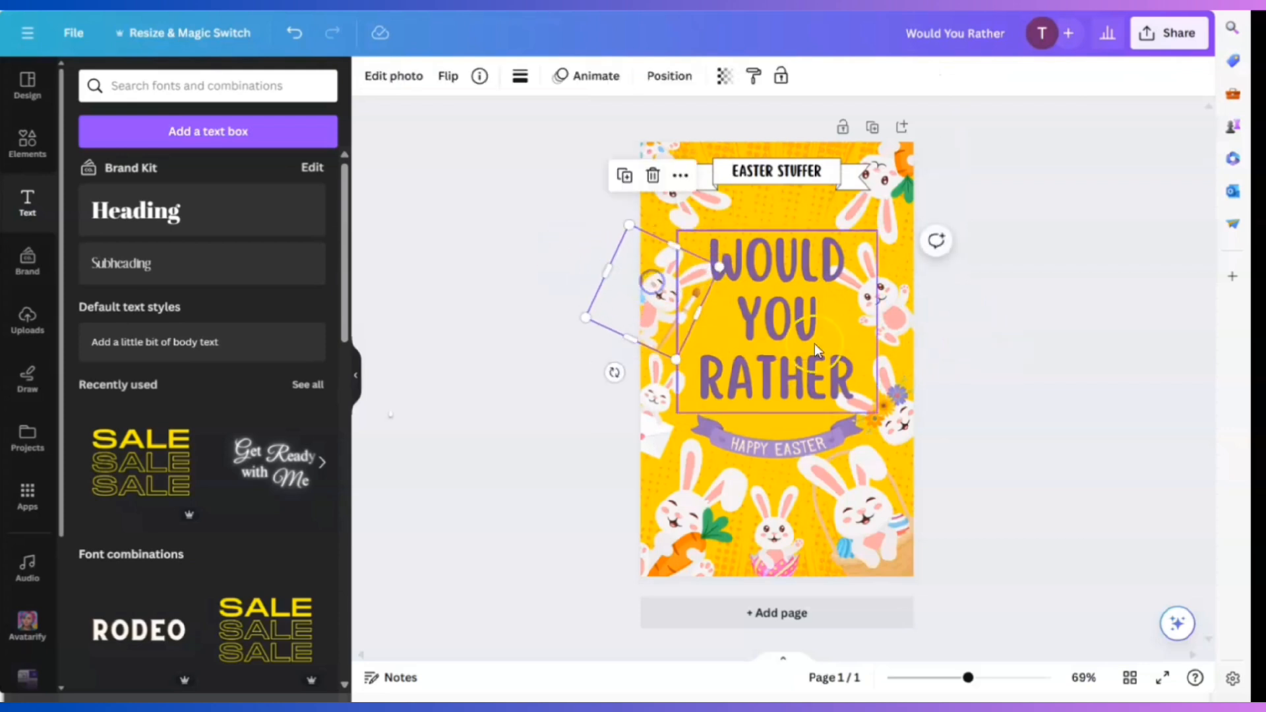
pyautogui.click(979, 355)
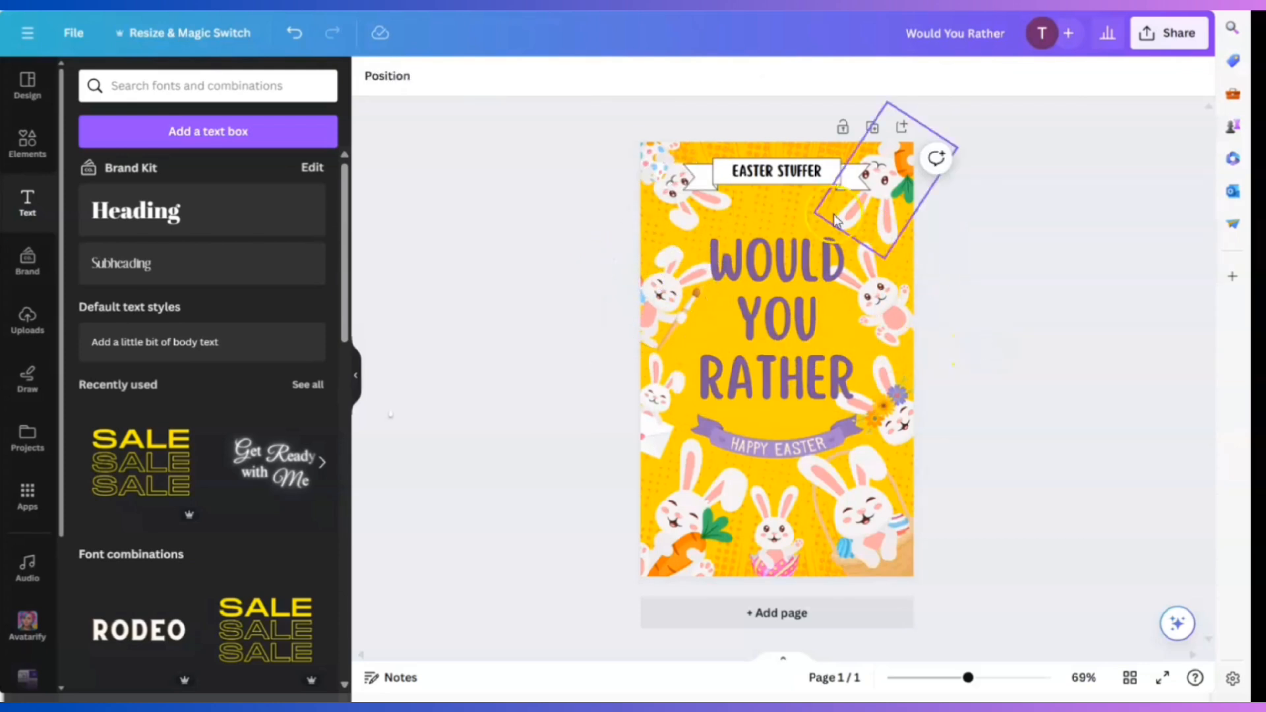
# Colour the "EASTER STUFFER" banner text green, using the green from the carrot bunny's photo colours.
pyautogui.click(778, 173)
pyautogui.click(604, 77)
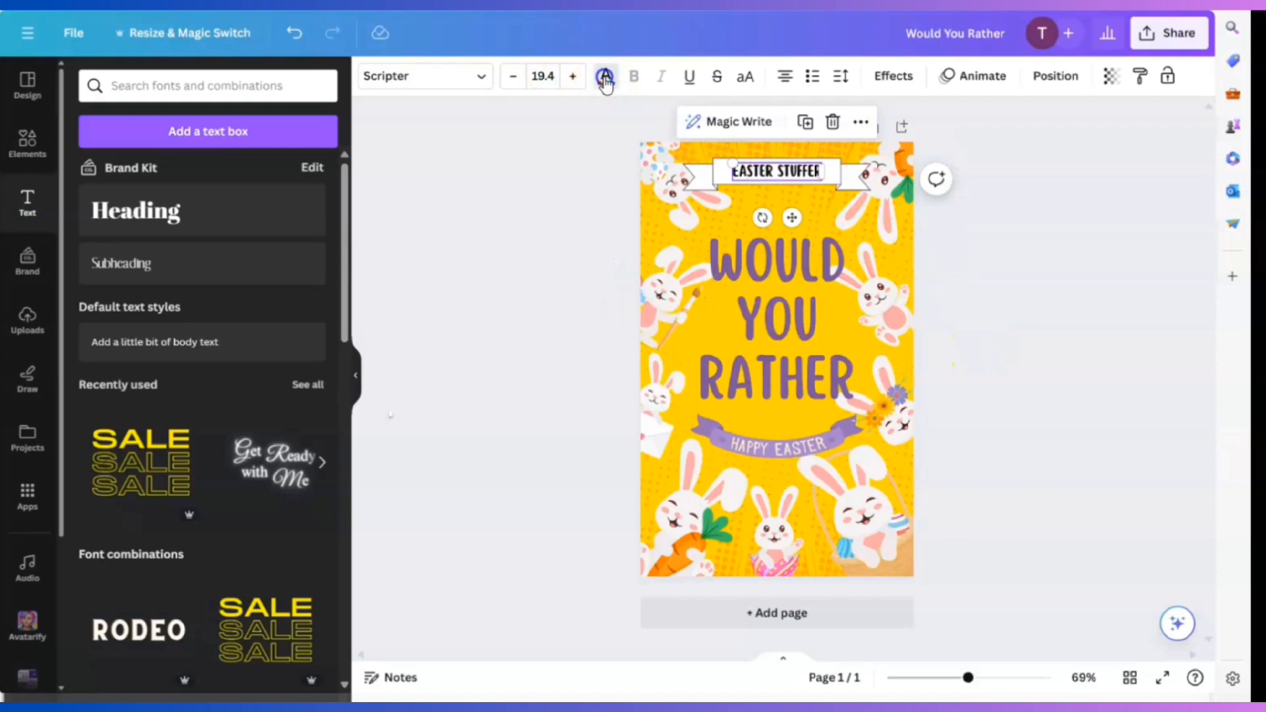
pyautogui.scroll(-3, 250, 382)
pyautogui.click(270, 388)
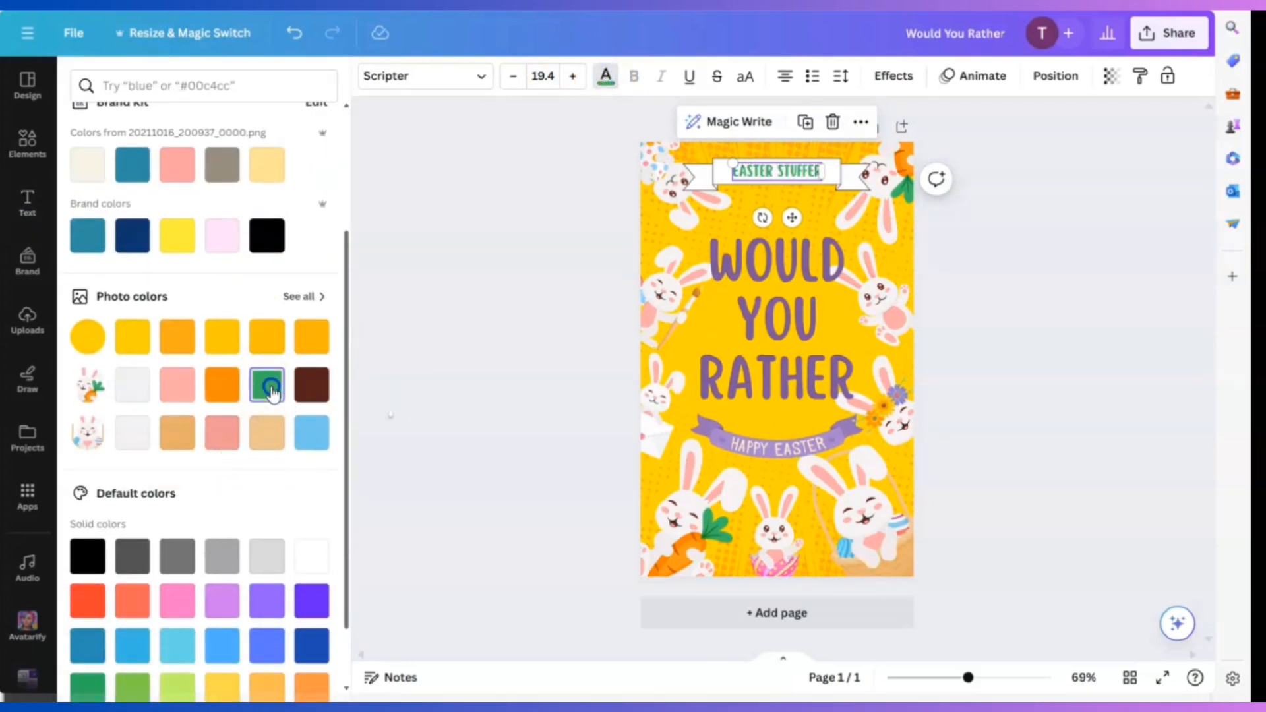
pyautogui.click(1031, 396)
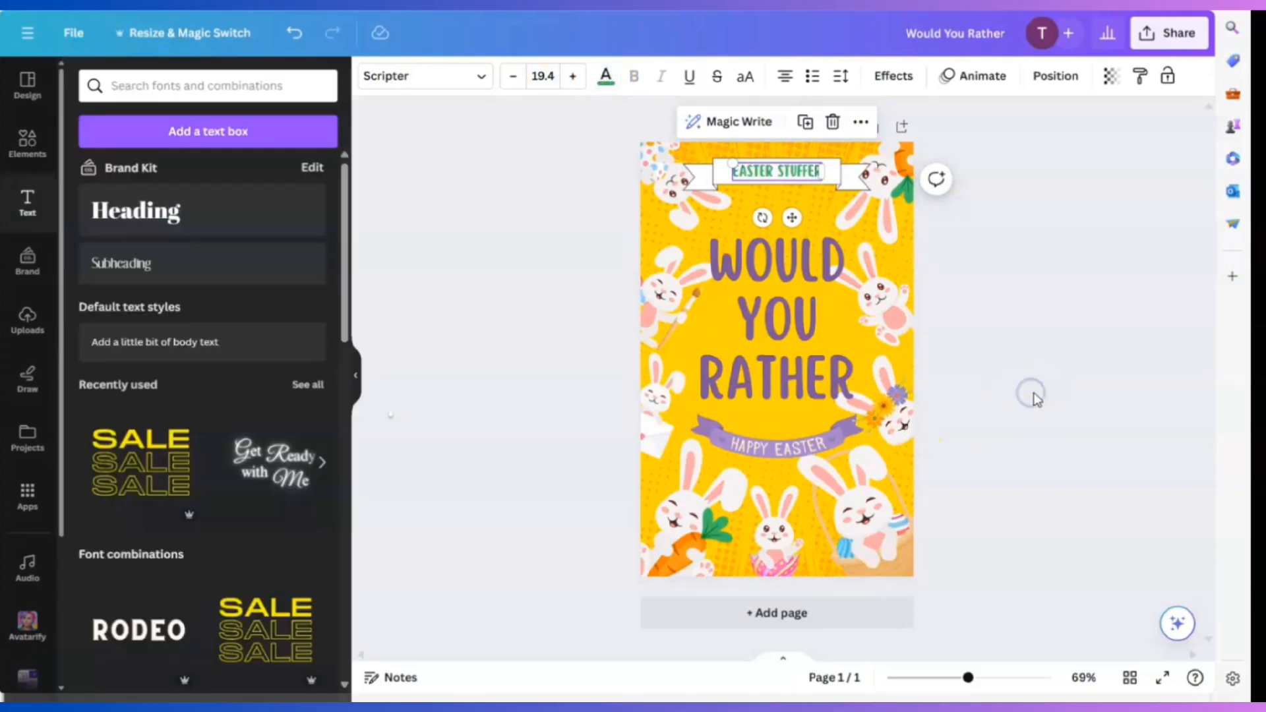
pyautogui.click(1091, 372)
# Switch to Amazon and search for "easter basket stuffers".
pyautogui.click(1012, 495)
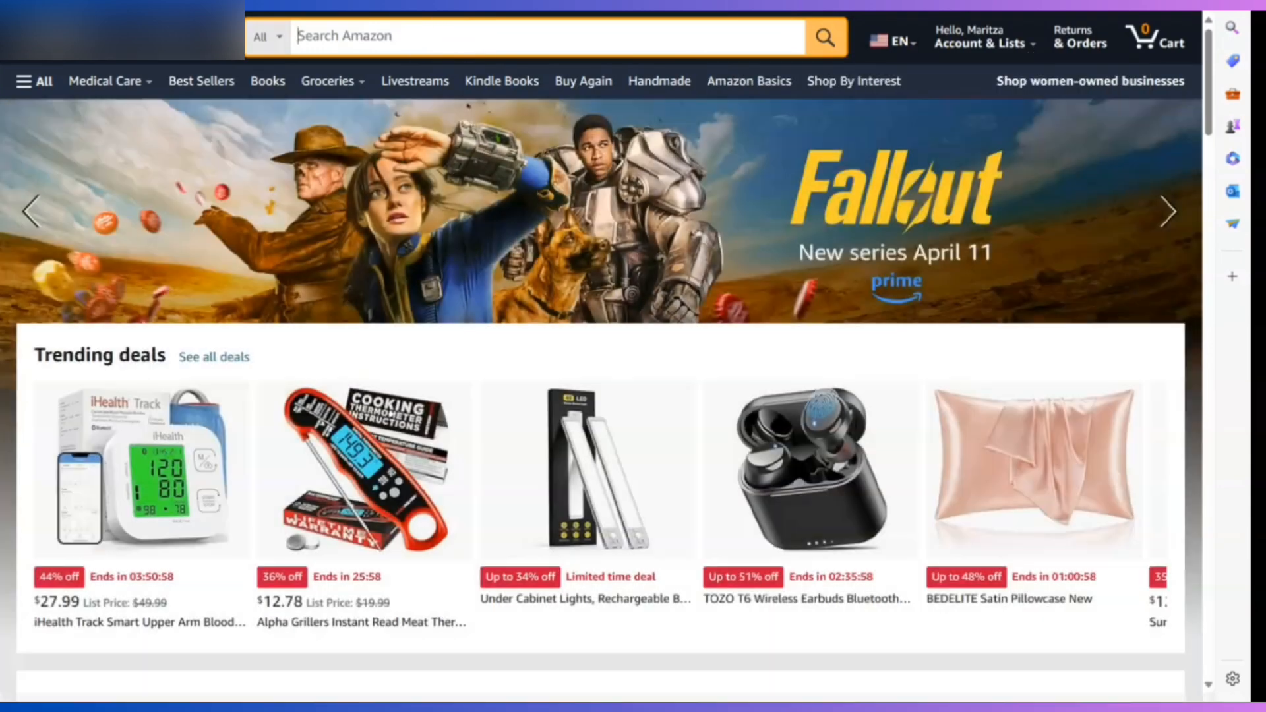
pyautogui.write('easter')
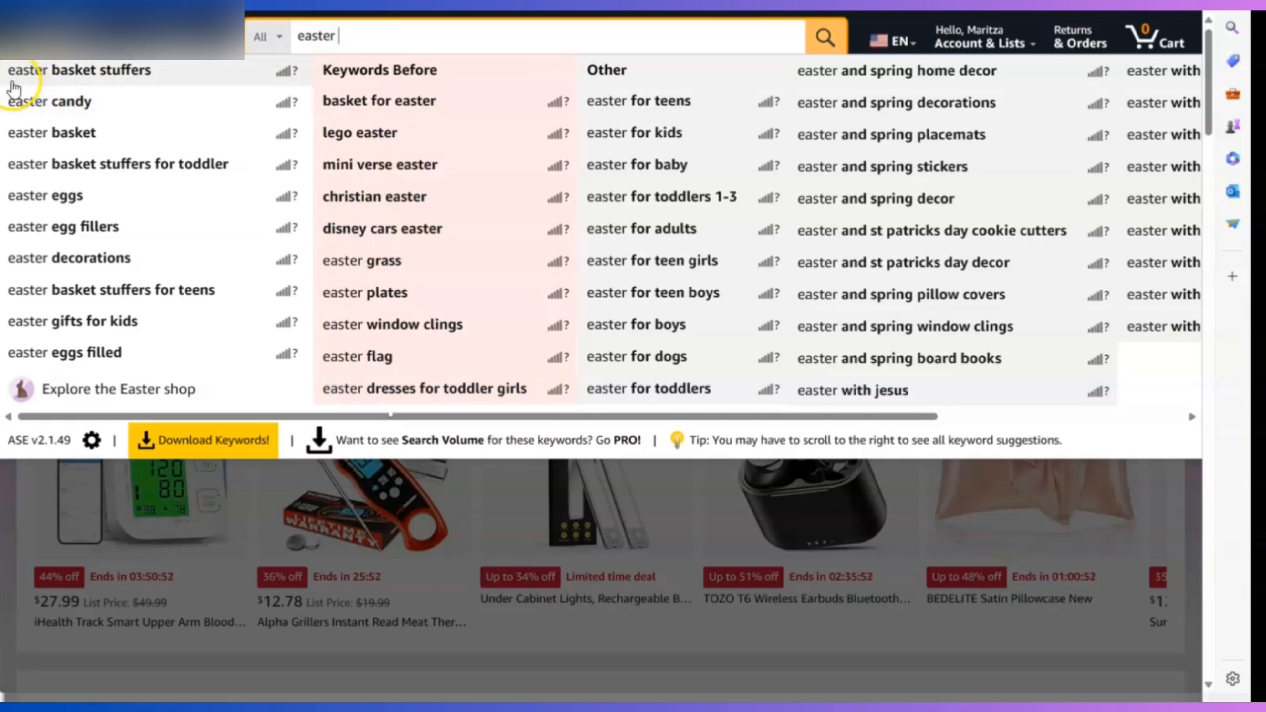
pyautogui.click(125, 81)
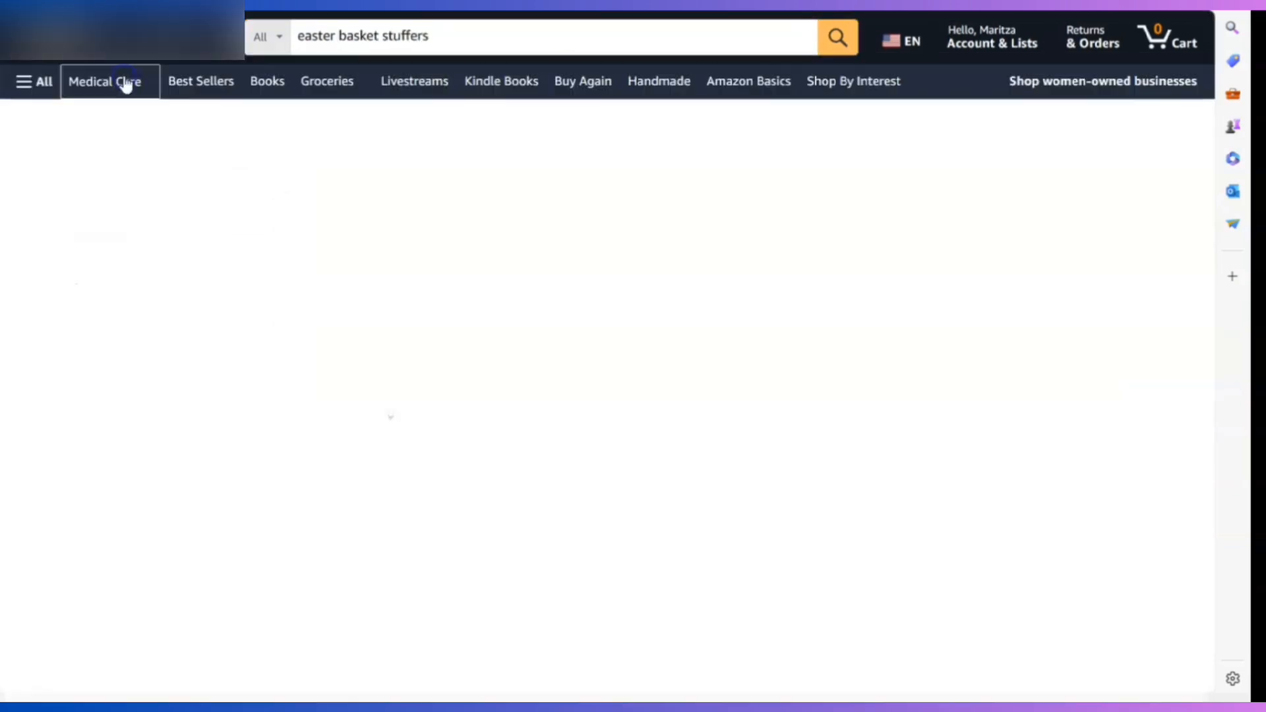
# Change the search wording to "easter basket stuffer activity" to look at the related keyword suggestions.
pyautogui.click(562, 45)
pyautogui.press('BackSpace')
pyautogui.press('BackSpace')
pyautogui.press('BackSpace')
pyautogui.press('BackSpace')
pyautogui.press('BackSpace')
pyautogui.press('BackSpace')
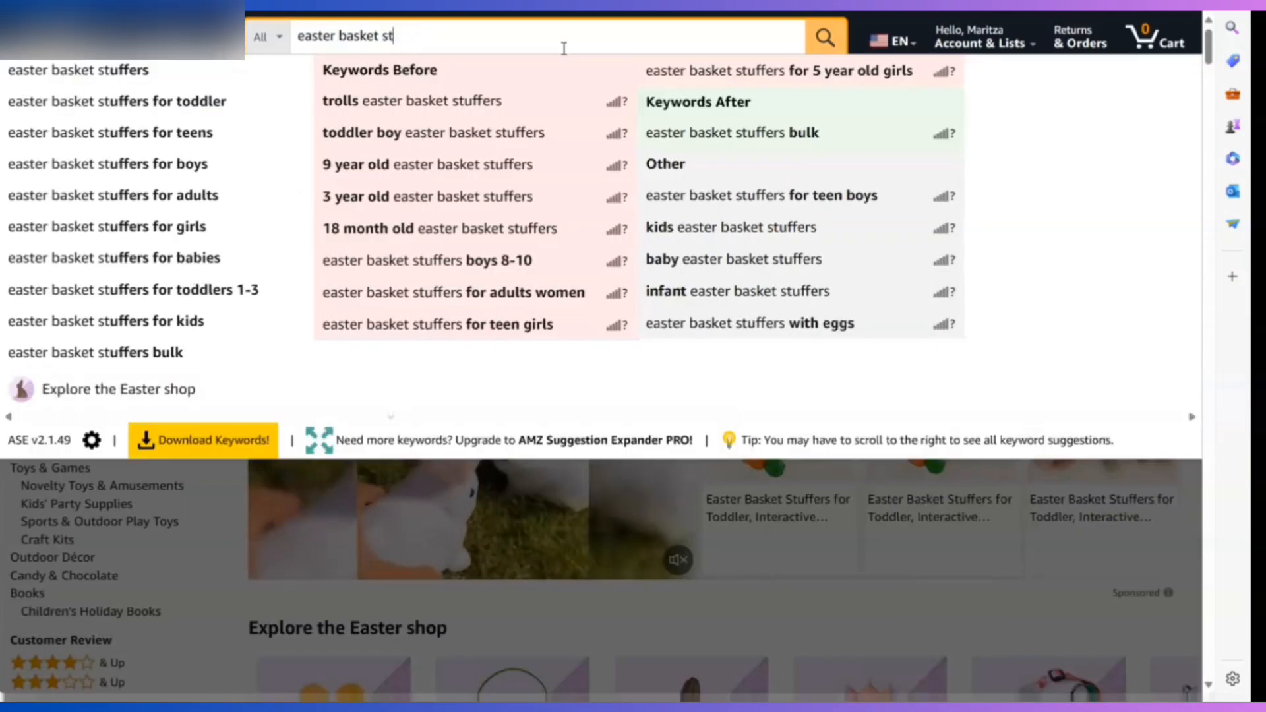
pyautogui.write('uffer activity')
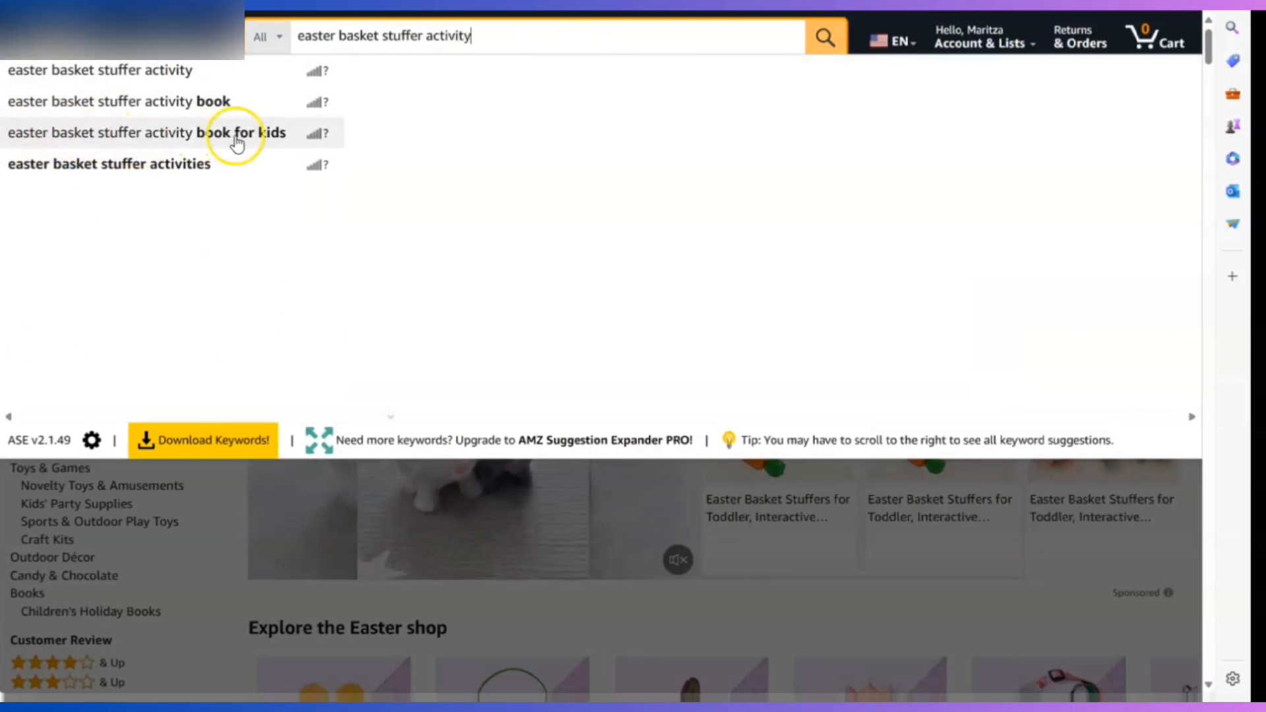
# Search Amazon for "easter basket stuffer activity book for kids" and look through the listed books.
pyautogui.click(240, 138)
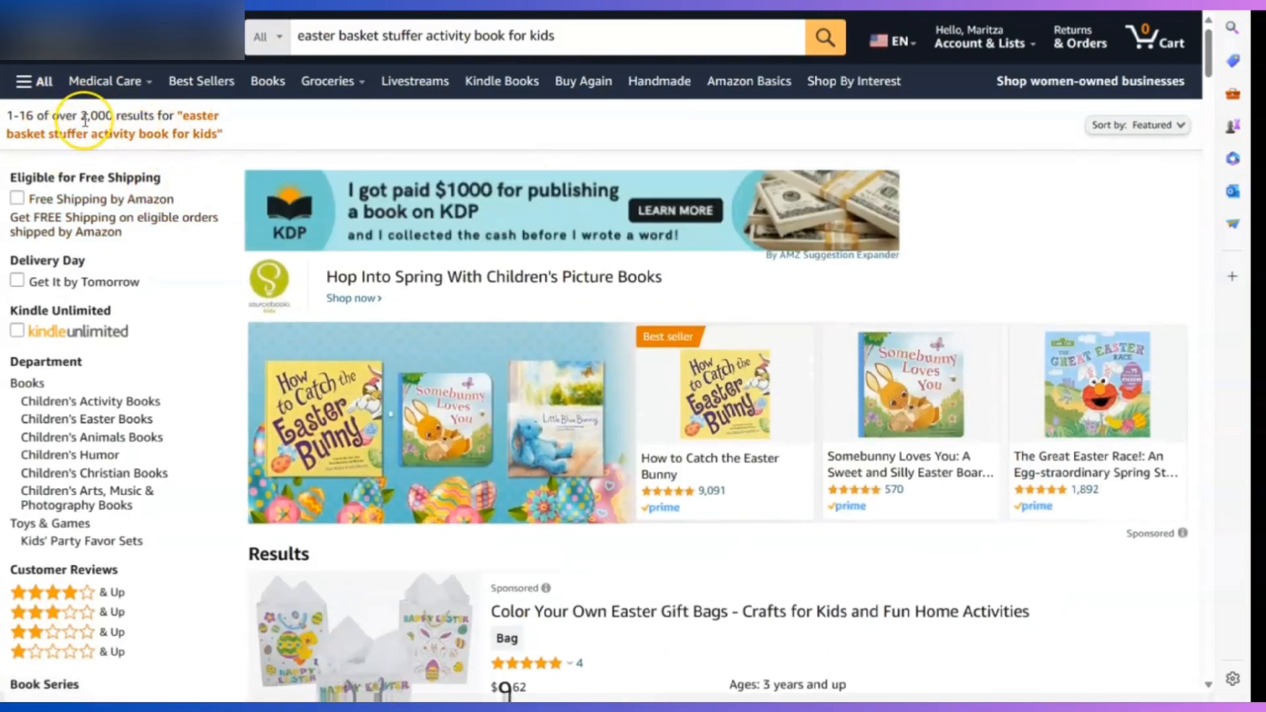
pyautogui.scroll(-18, 923, 528)
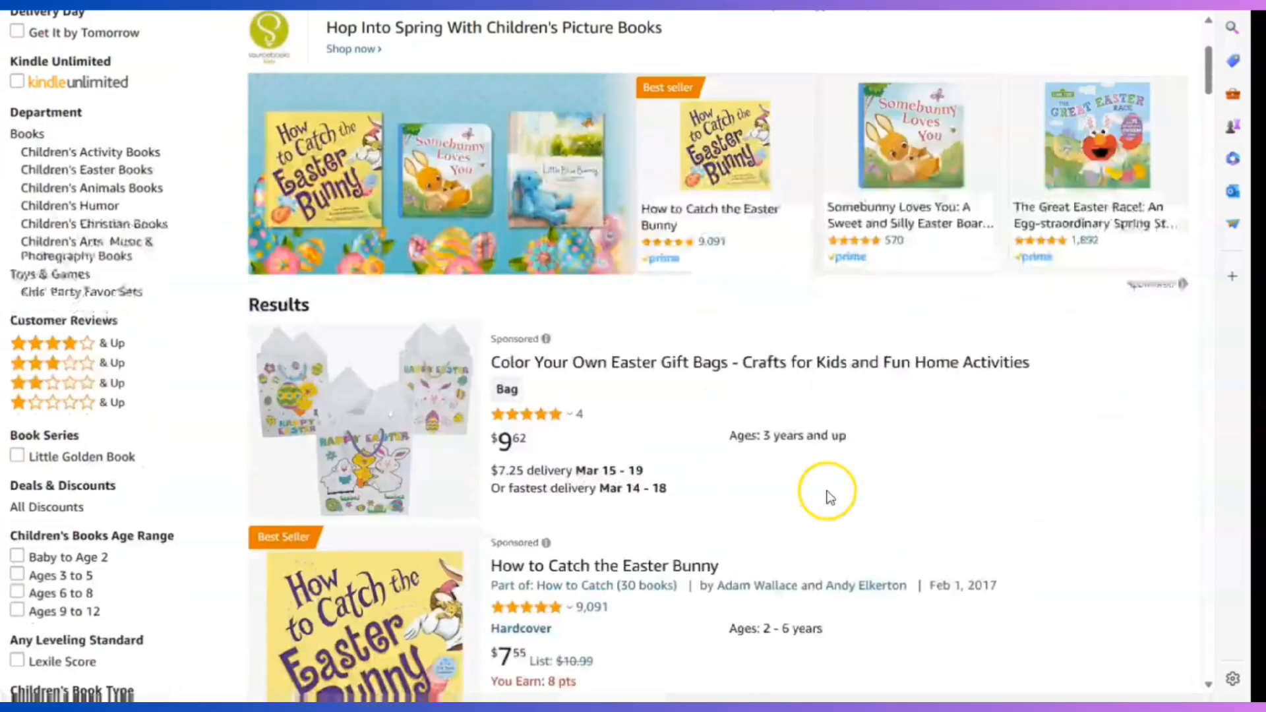
pyautogui.scroll(1, 821, 499)
pyautogui.scroll(5, 819, 499)
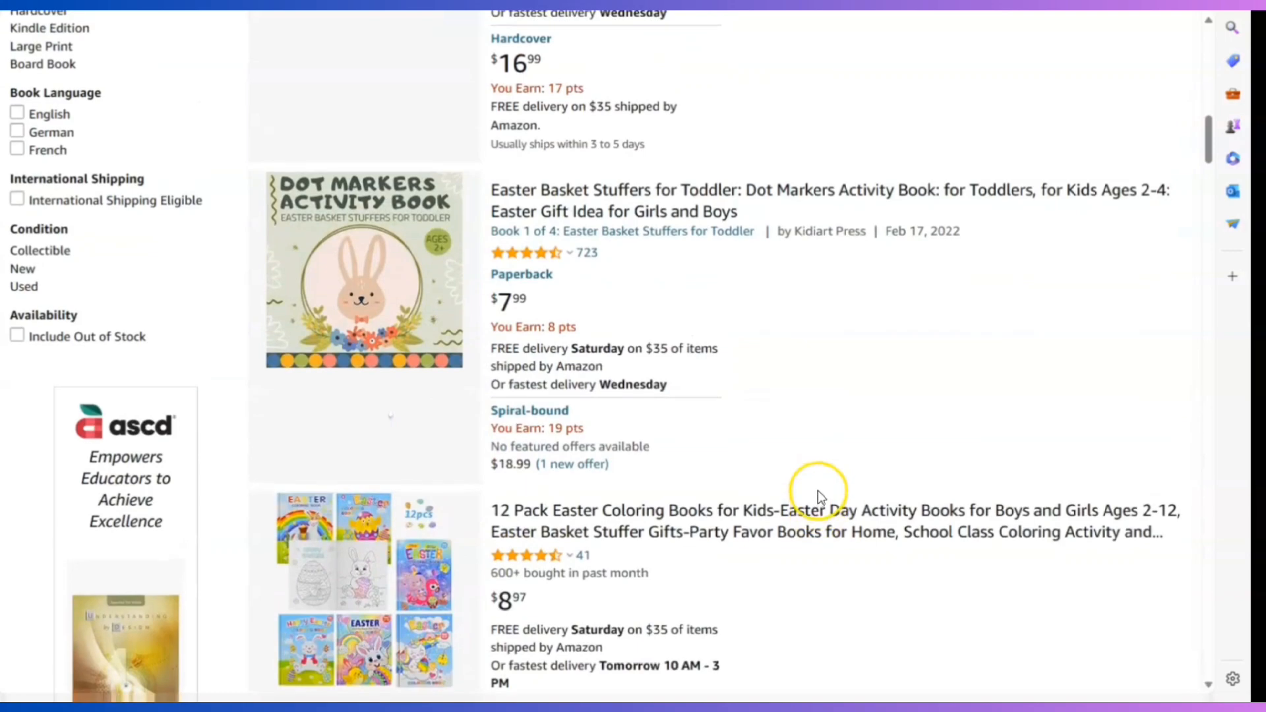
pyautogui.scroll(-20, 556, 382)
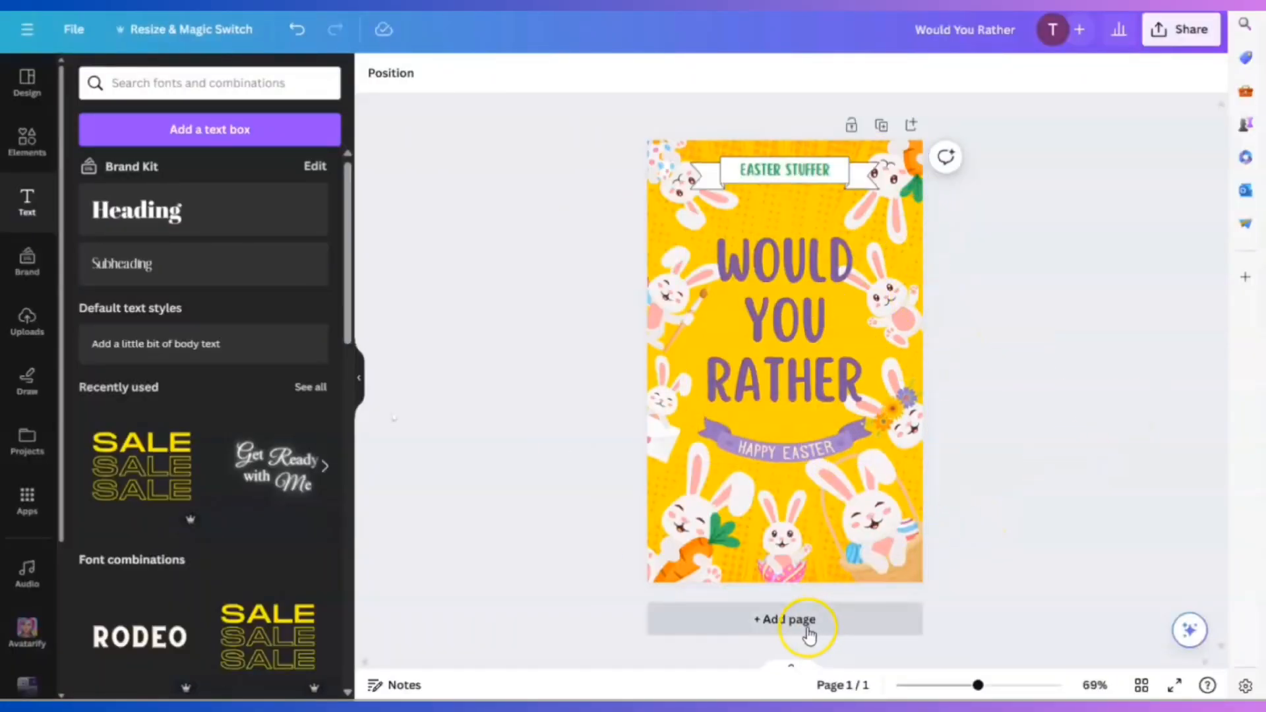
# Return to Canva and add a blank second page to the Would You Rather design.
pyautogui.click(817, 621)
pyautogui.scroll(3, 896, 492)
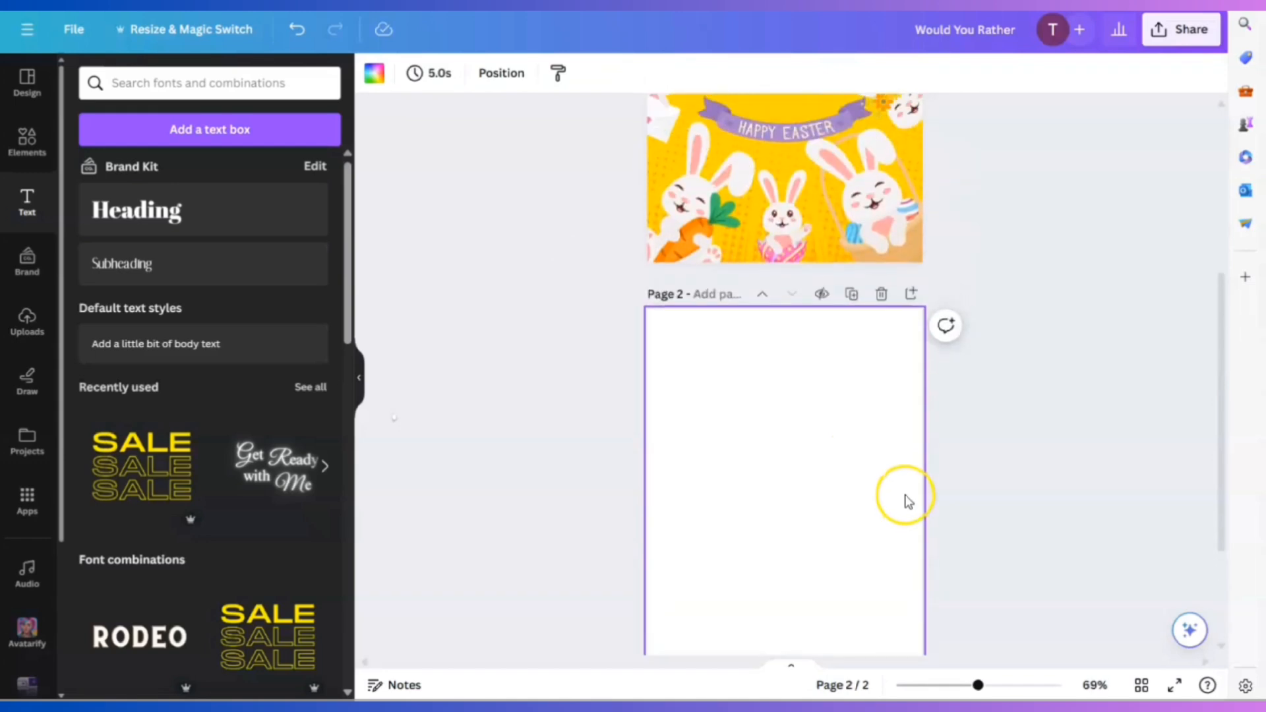
pyautogui.scroll(-3, 771, 465)
pyautogui.scroll(2, 836, 420)
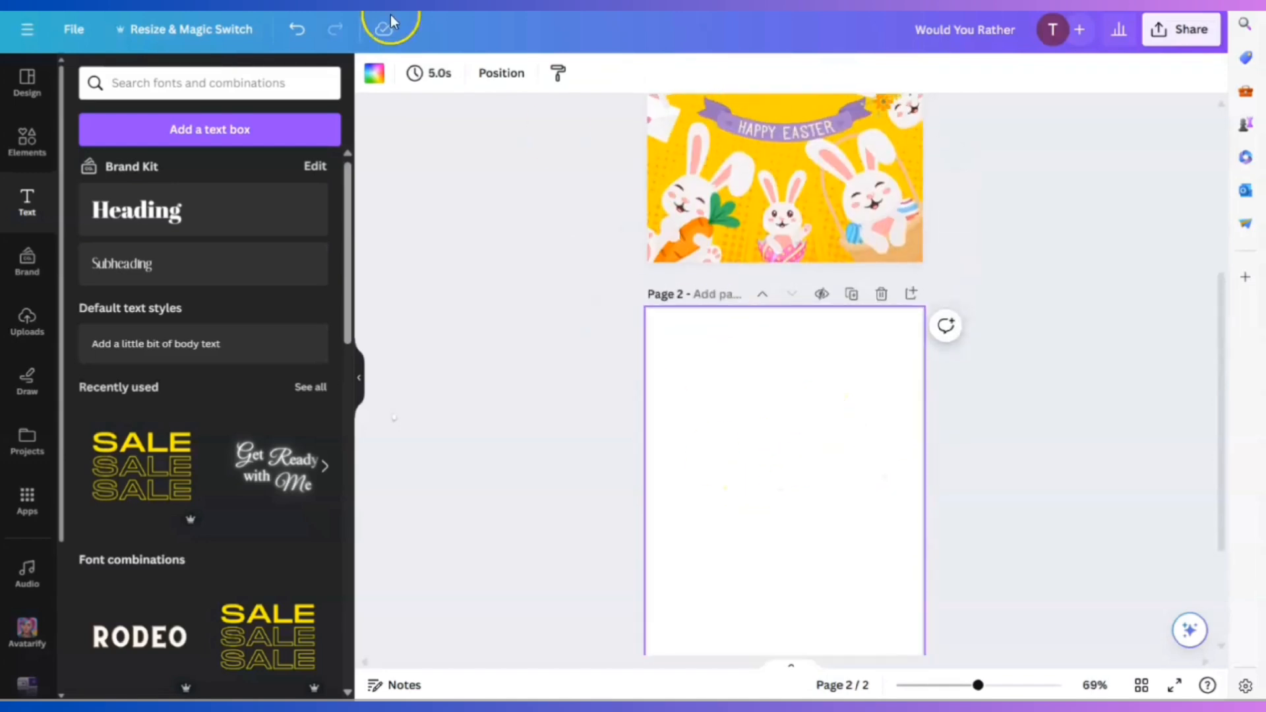
# Set page 2's background to the green from the carrot bunny's photo colours.
pyautogui.click(375, 83)
pyautogui.scroll(2, 893, 446)
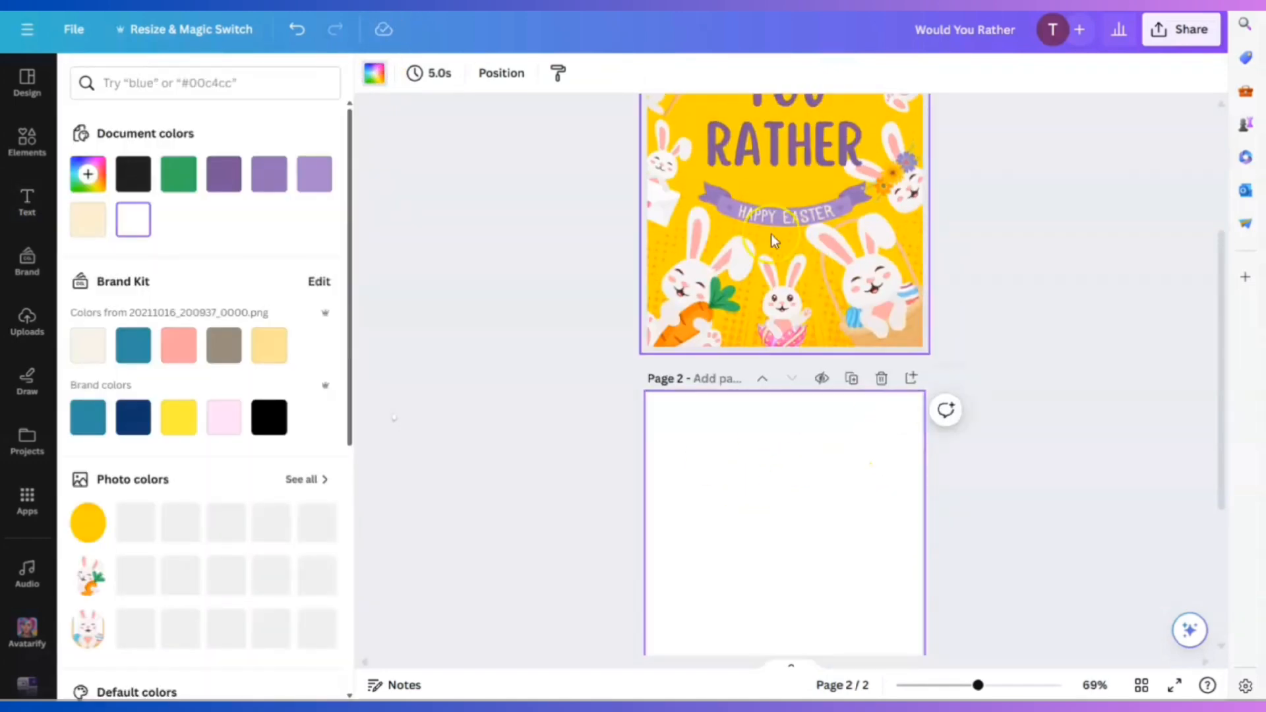
pyautogui.scroll(-1, 903, 475)
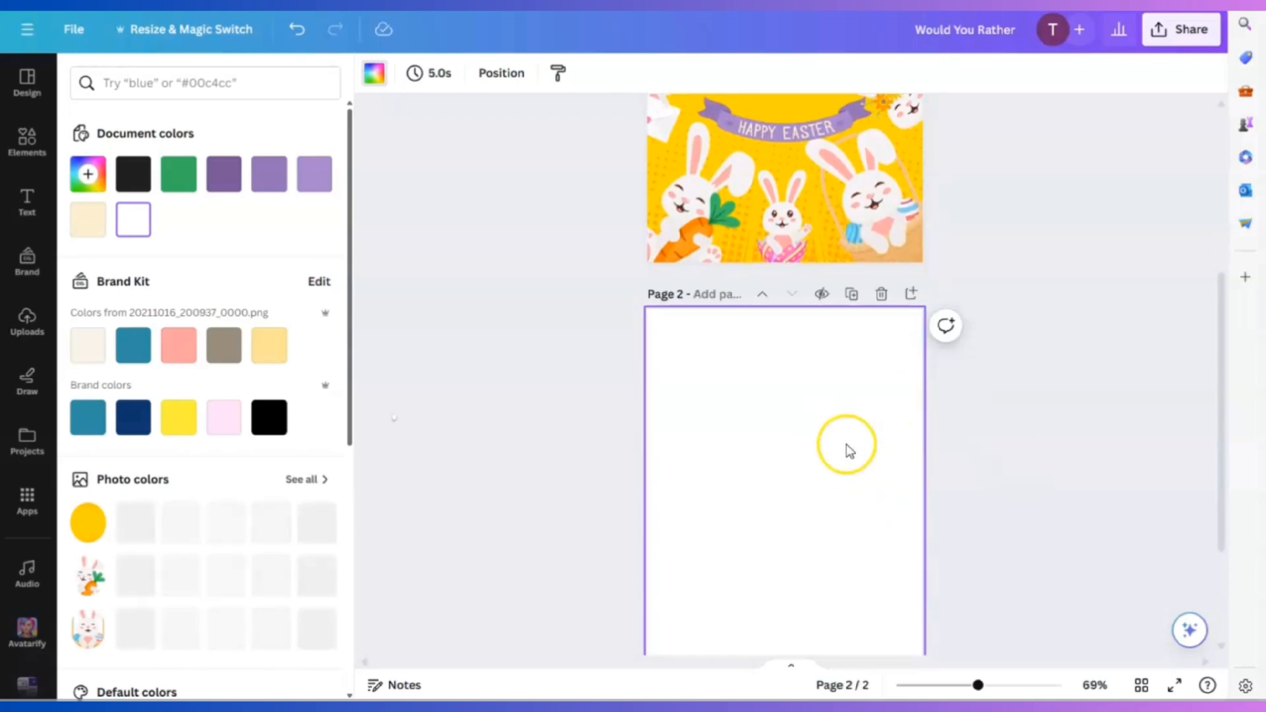
pyautogui.scroll(-1, 824, 455)
pyautogui.scroll(-1, 797, 464)
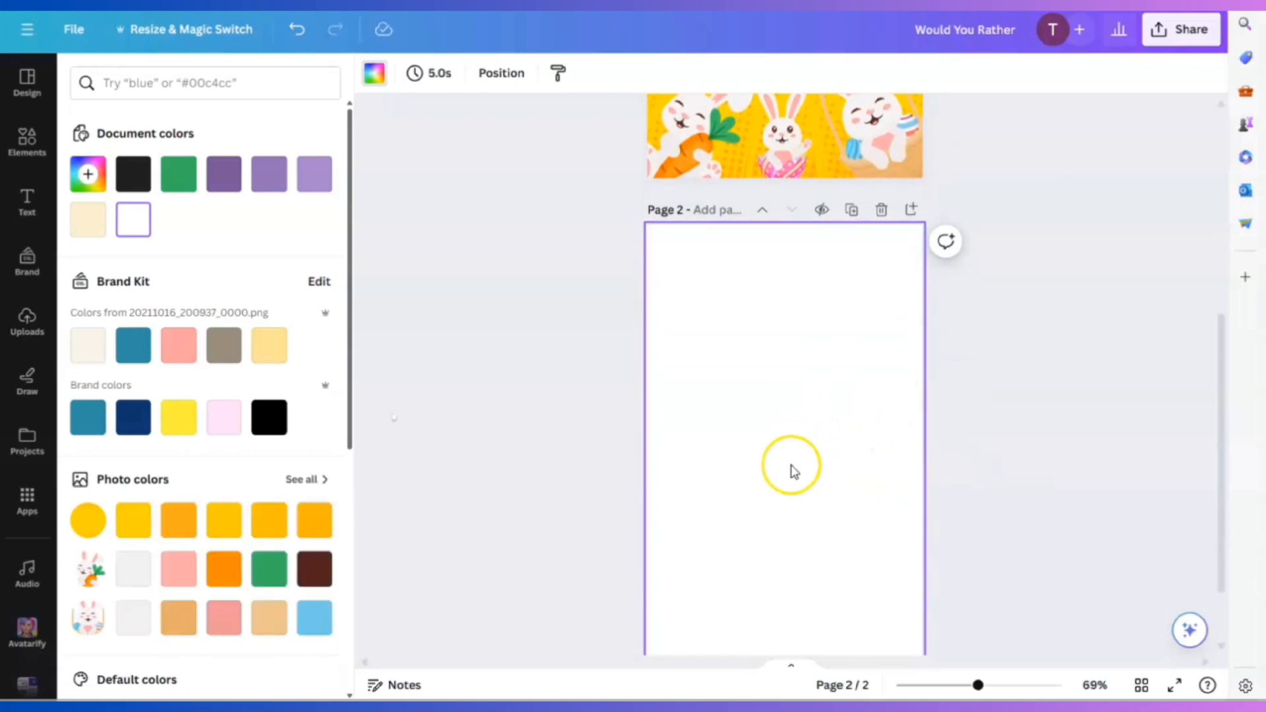
pyautogui.click(269, 573)
pyautogui.scroll(3, 1003, 486)
pyautogui.scroll(-4, 1008, 491)
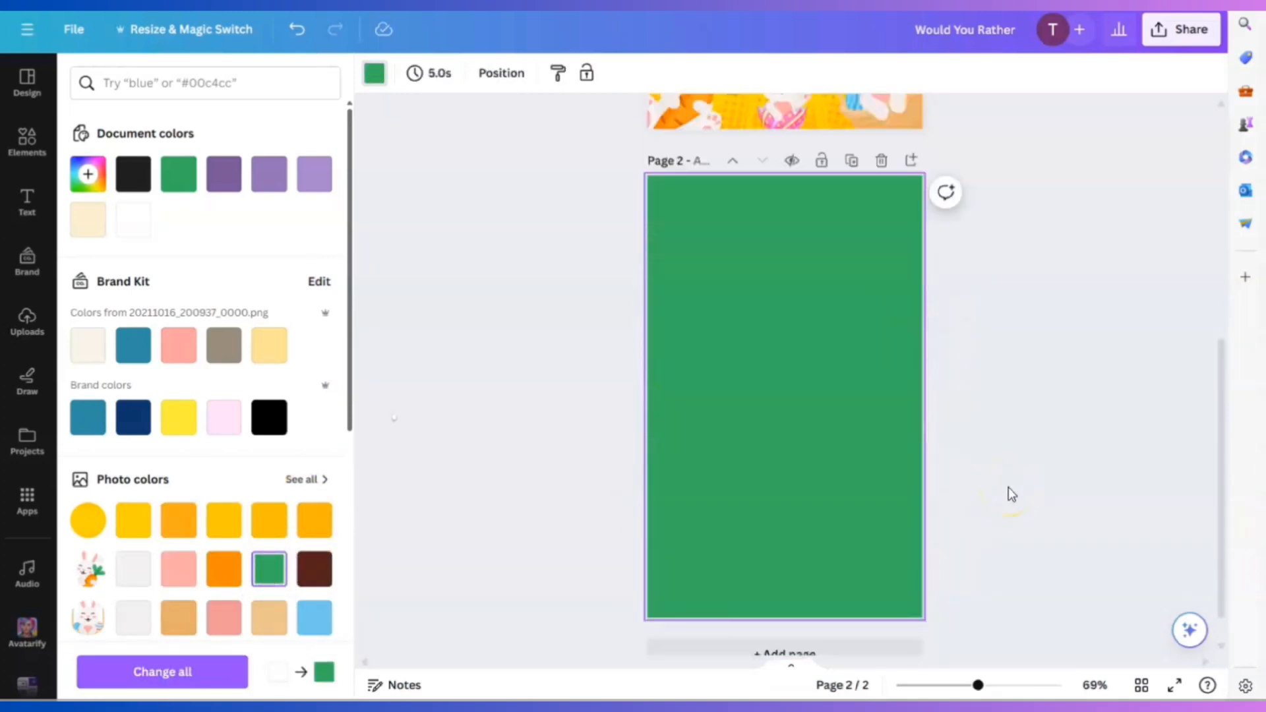
pyautogui.scroll(-1, 1009, 493)
pyautogui.click(665, 388)
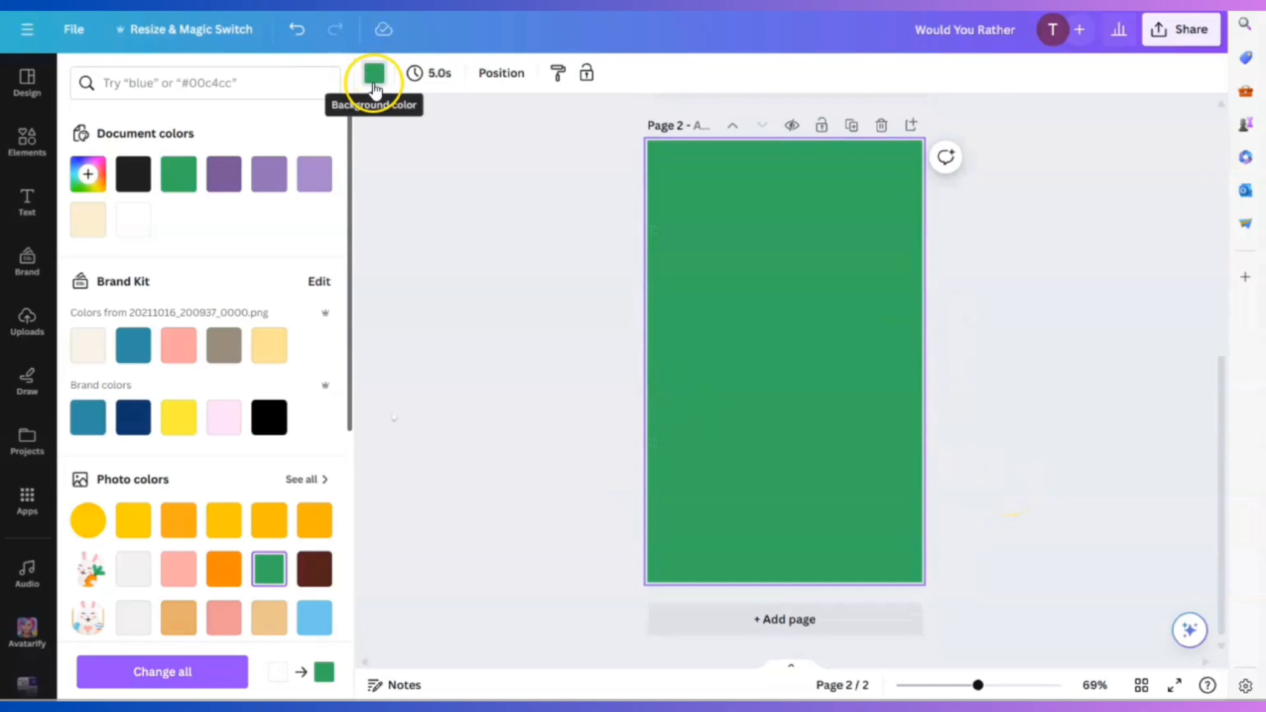
# Change page 2's solid green background to a gradient based on the same green.
pyautogui.click(374, 79)
pyautogui.click(373, 79)
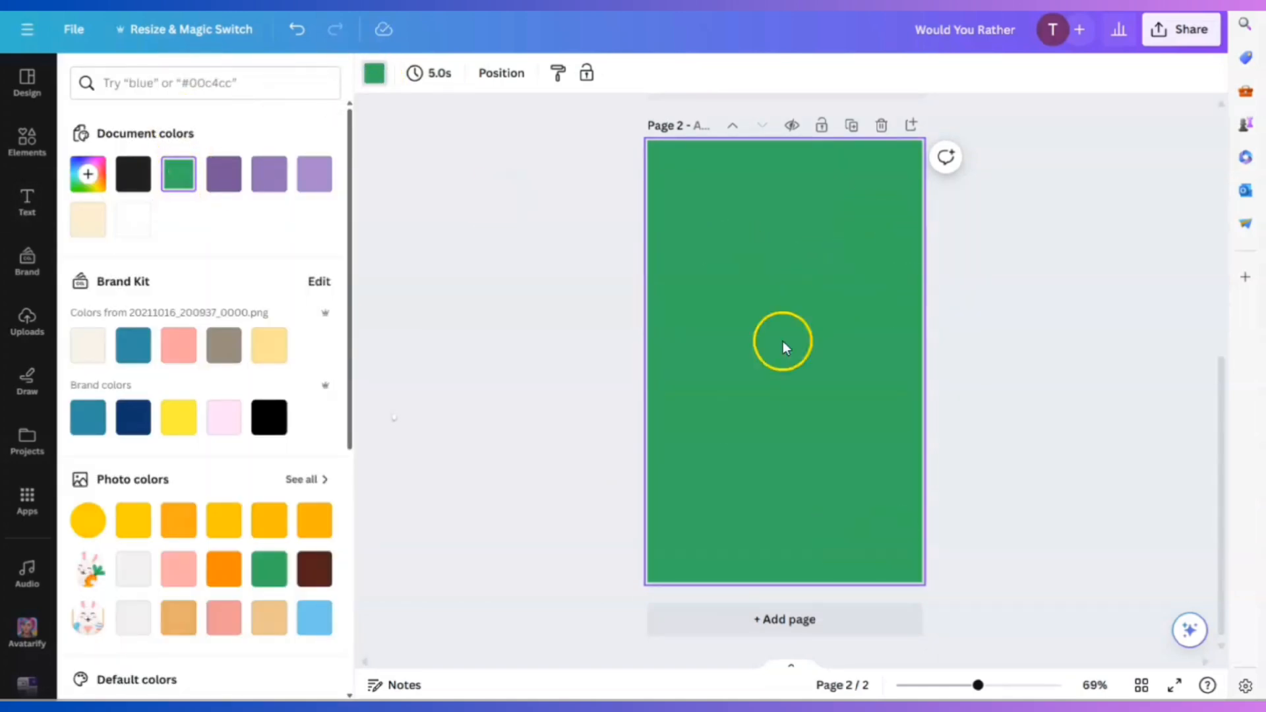
pyautogui.scroll(6, 803, 323)
pyautogui.scroll(-6, 909, 599)
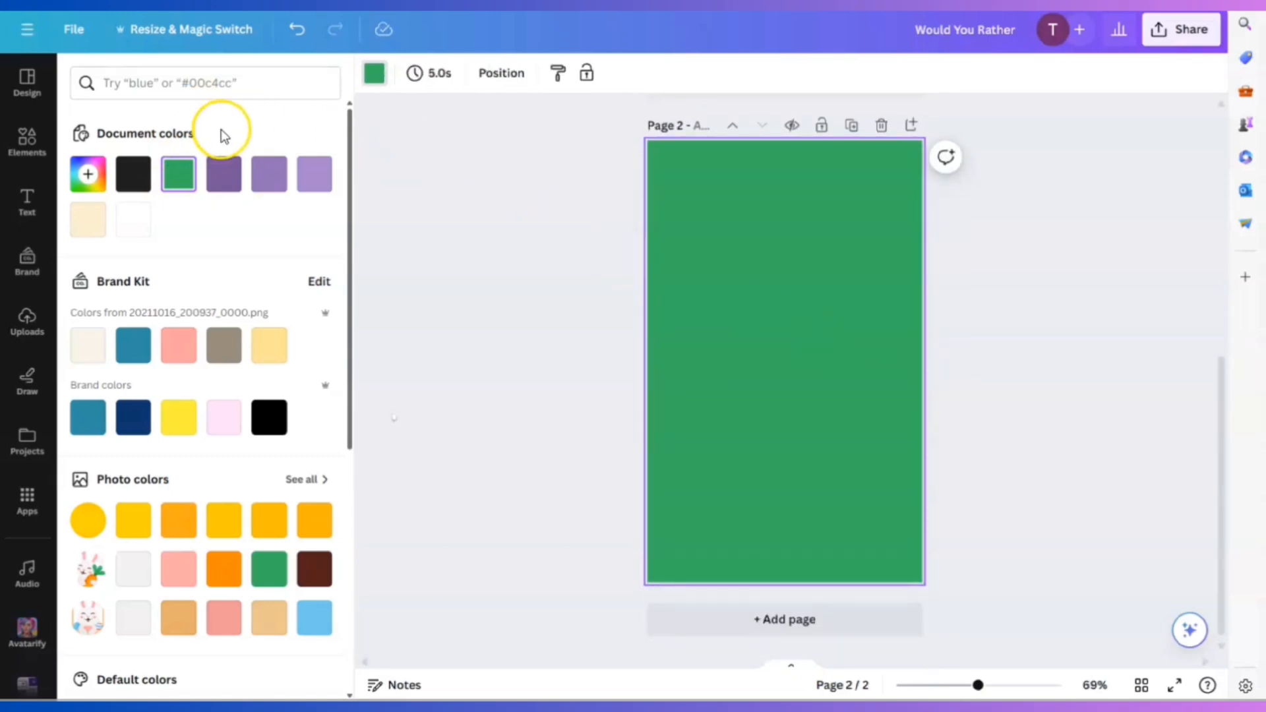
pyautogui.click(176, 177)
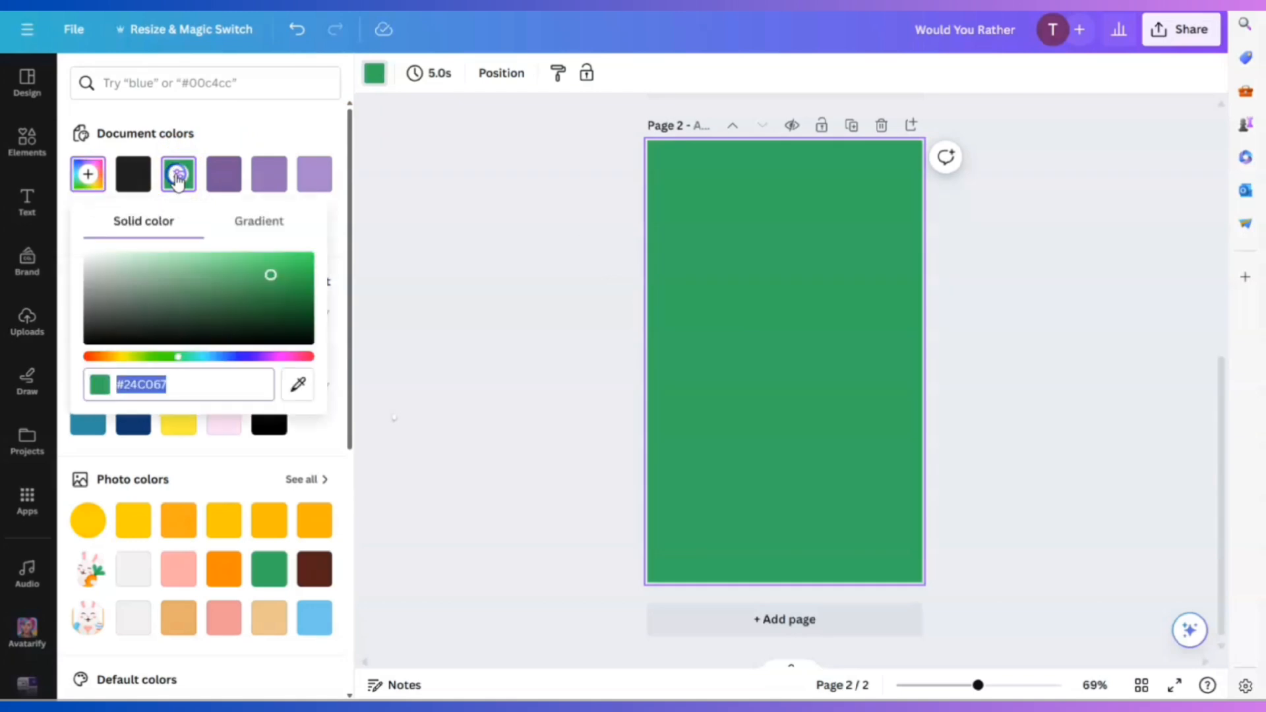
pyautogui.click(264, 221)
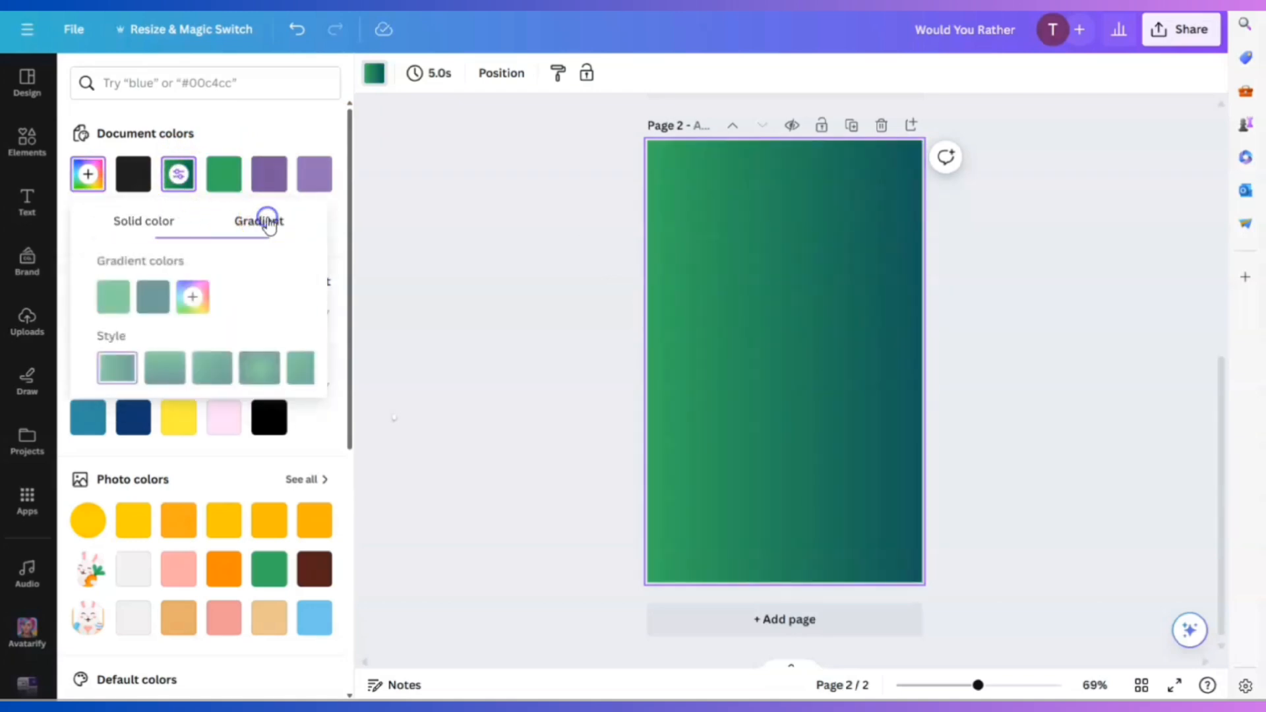
pyautogui.click(830, 229)
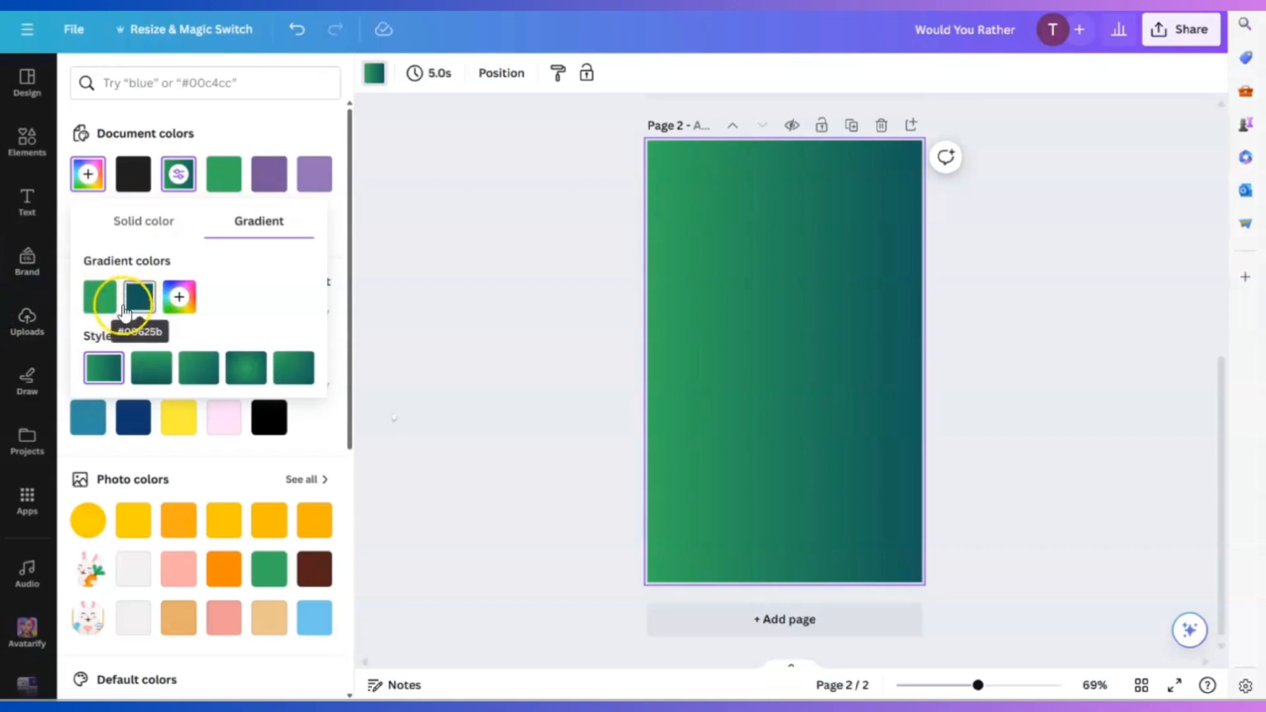
# Try out different gradient styles on page 2's background, including the centred radial and the corner-based one.
pyautogui.click(242, 369)
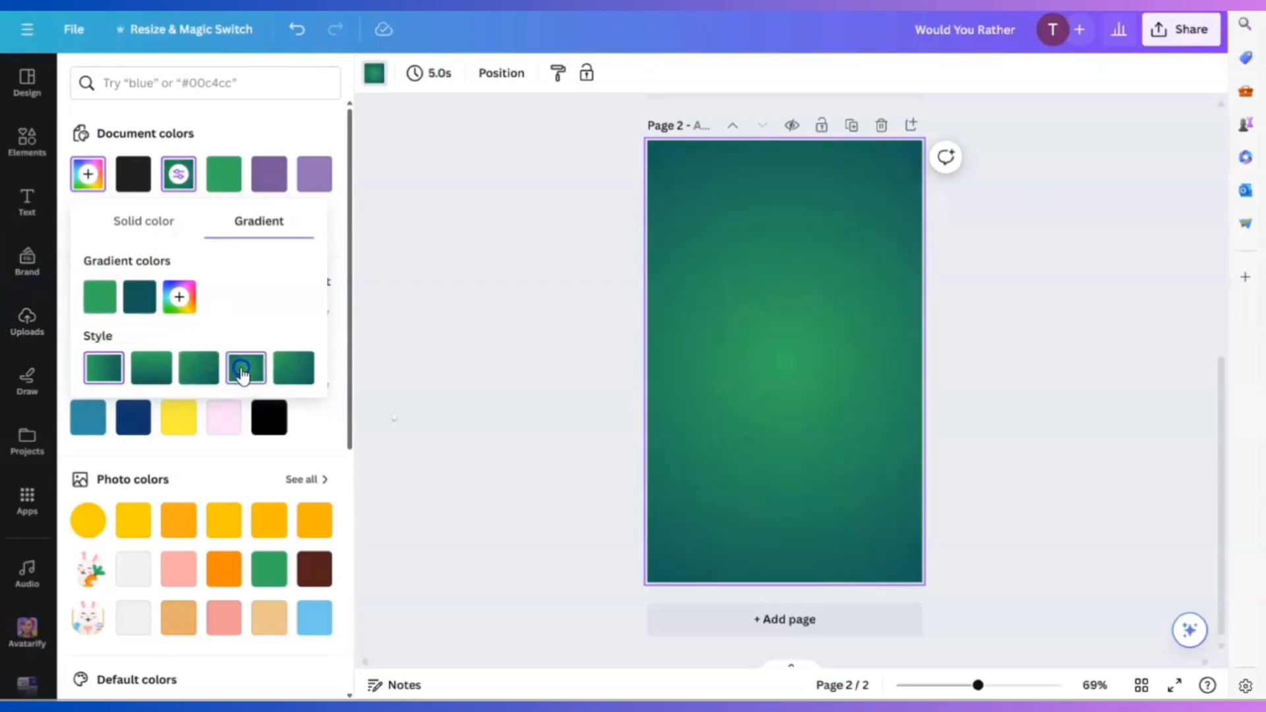
pyautogui.click(184, 381)
pyautogui.click(104, 368)
pyautogui.click(294, 367)
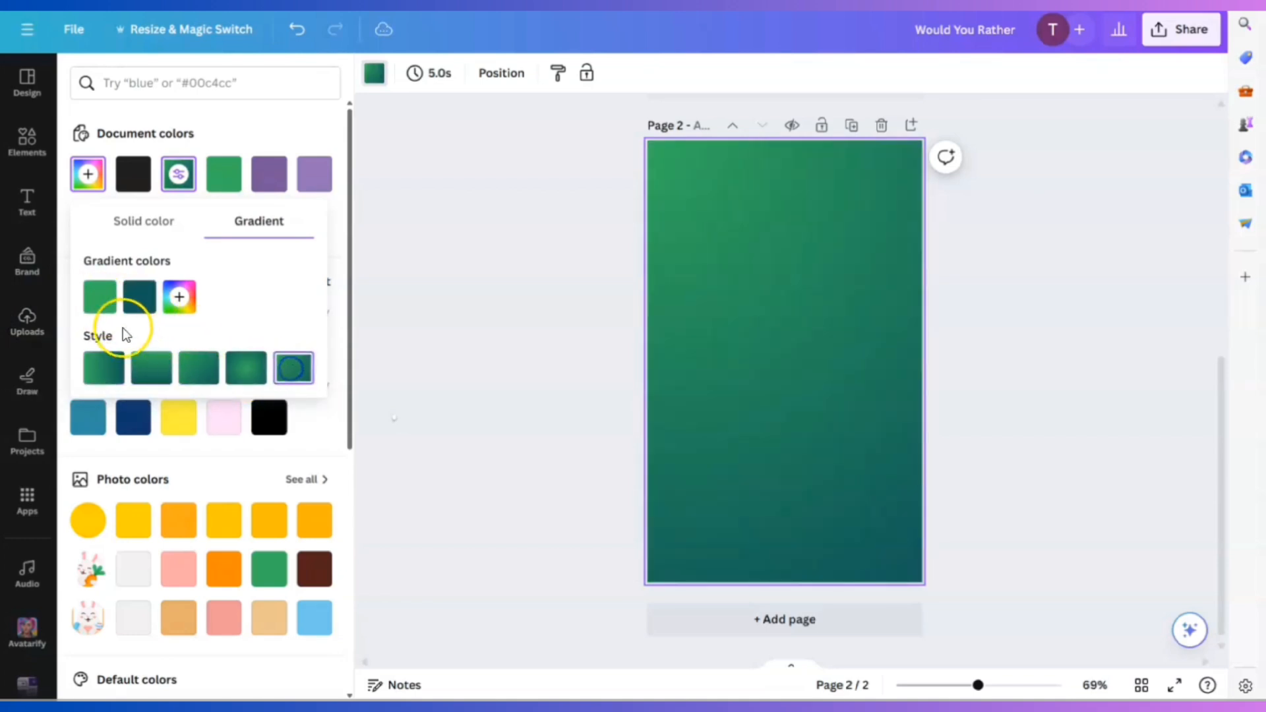
# Change the gradient's second colour to bright cyan #06FFED.
pyautogui.click(99, 302)
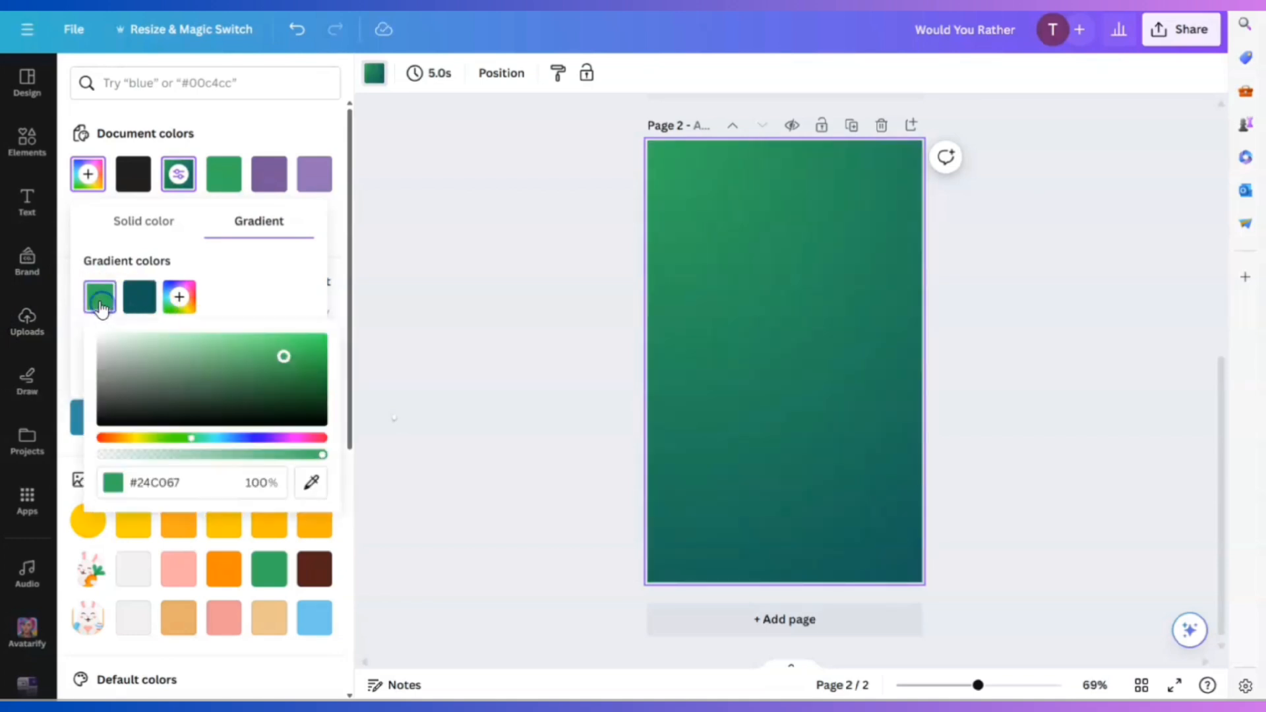
pyautogui.click(137, 300)
pyautogui.click(137, 300)
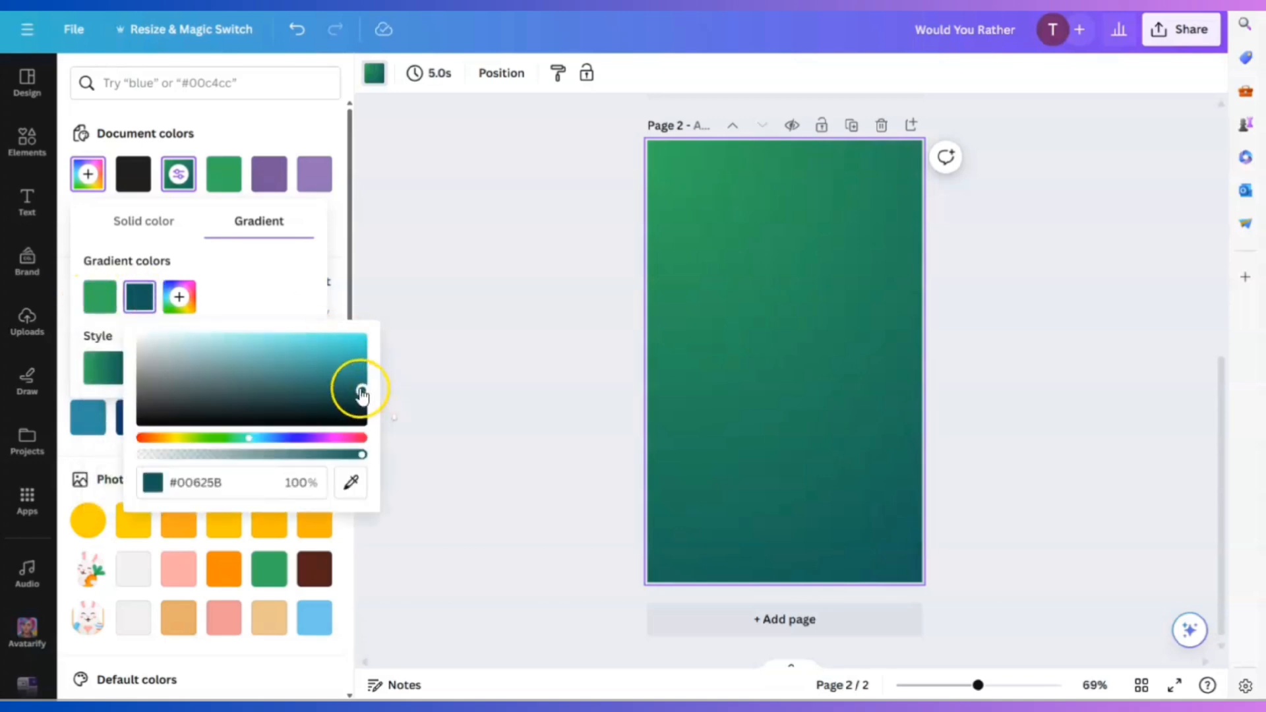
pyautogui.moveTo(358, 389); pyautogui.dragTo(360, 331)
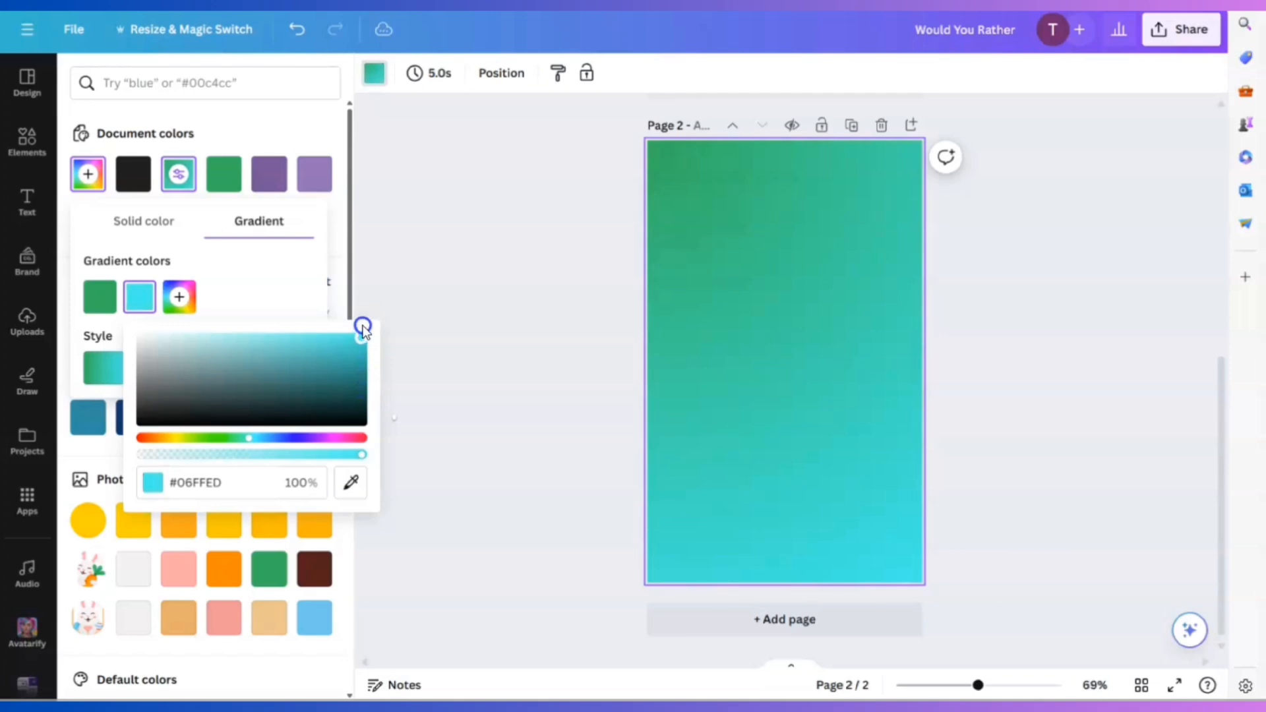
pyautogui.click(288, 298)
# Apply the centred radial gradient style and change the outer colour to orange #FFAA06.
pyautogui.click(246, 368)
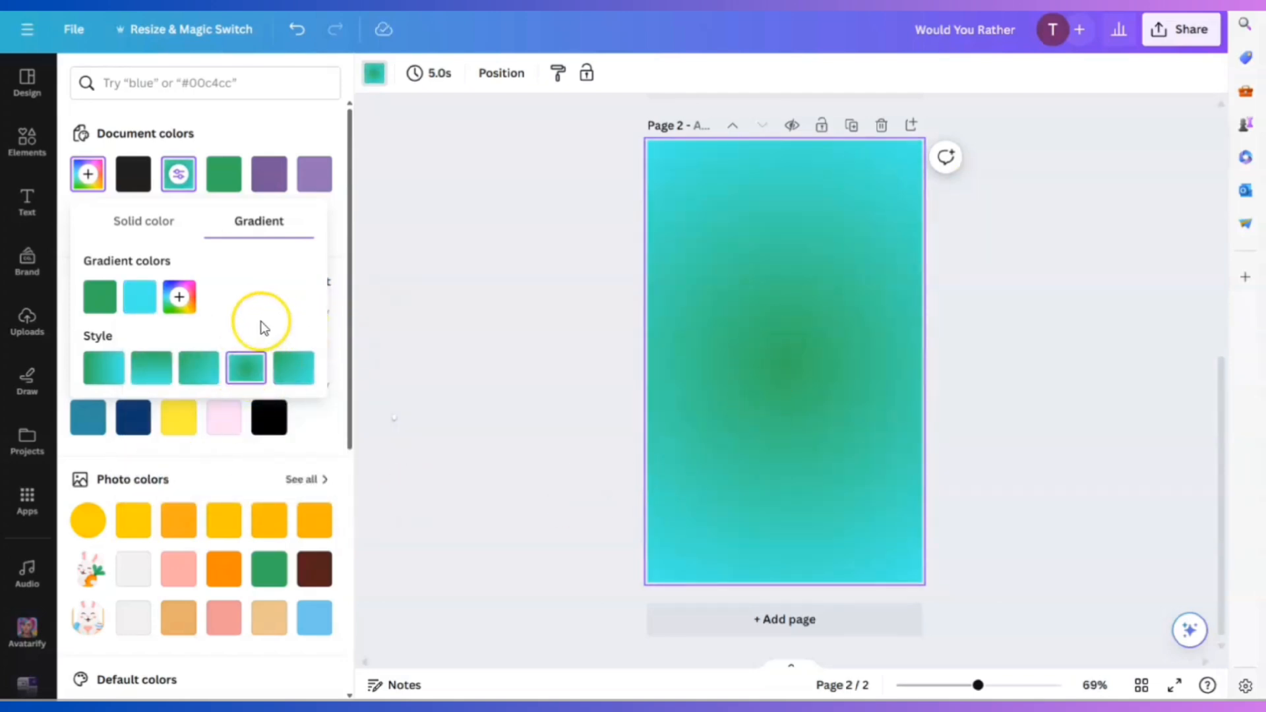
pyautogui.click(140, 301)
pyautogui.moveTo(173, 439); pyautogui.dragTo(165, 439)
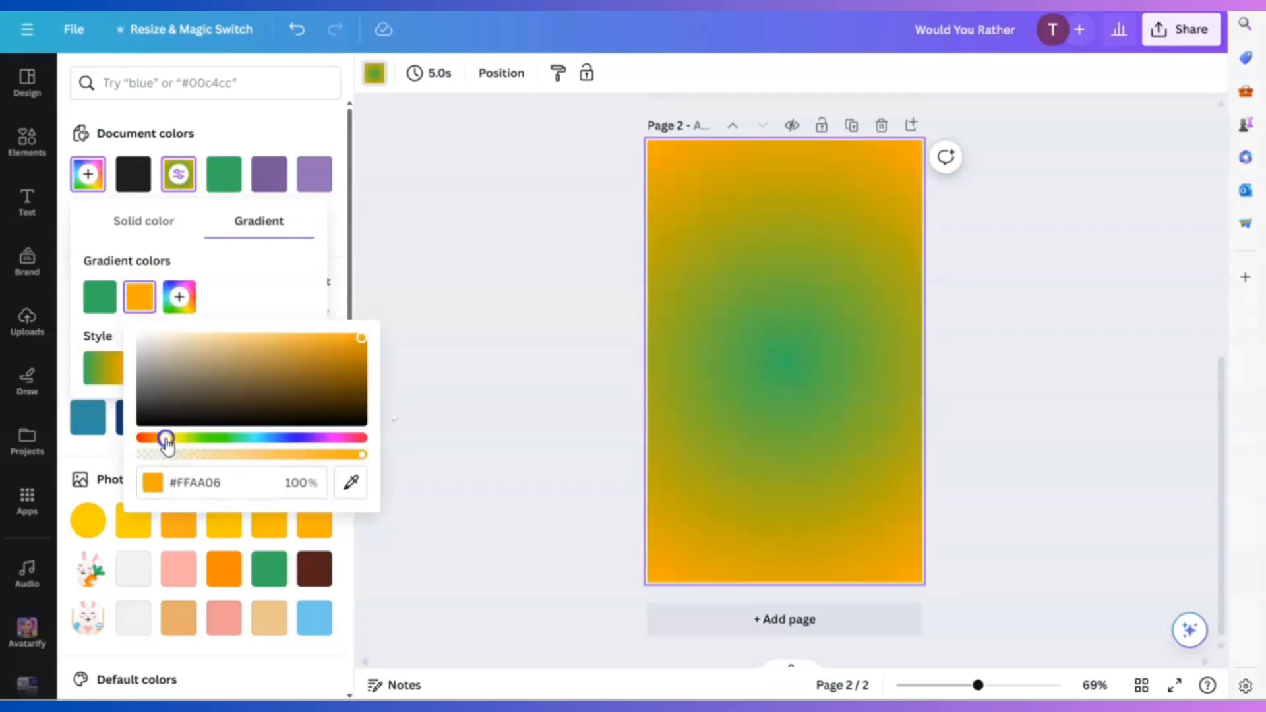
# Compare page 2 with the cover and shift the gradient's outer colour to golden yellow #FFD833.
pyautogui.scroll(5, 1001, 390)
pyautogui.scroll(-3, 953, 227)
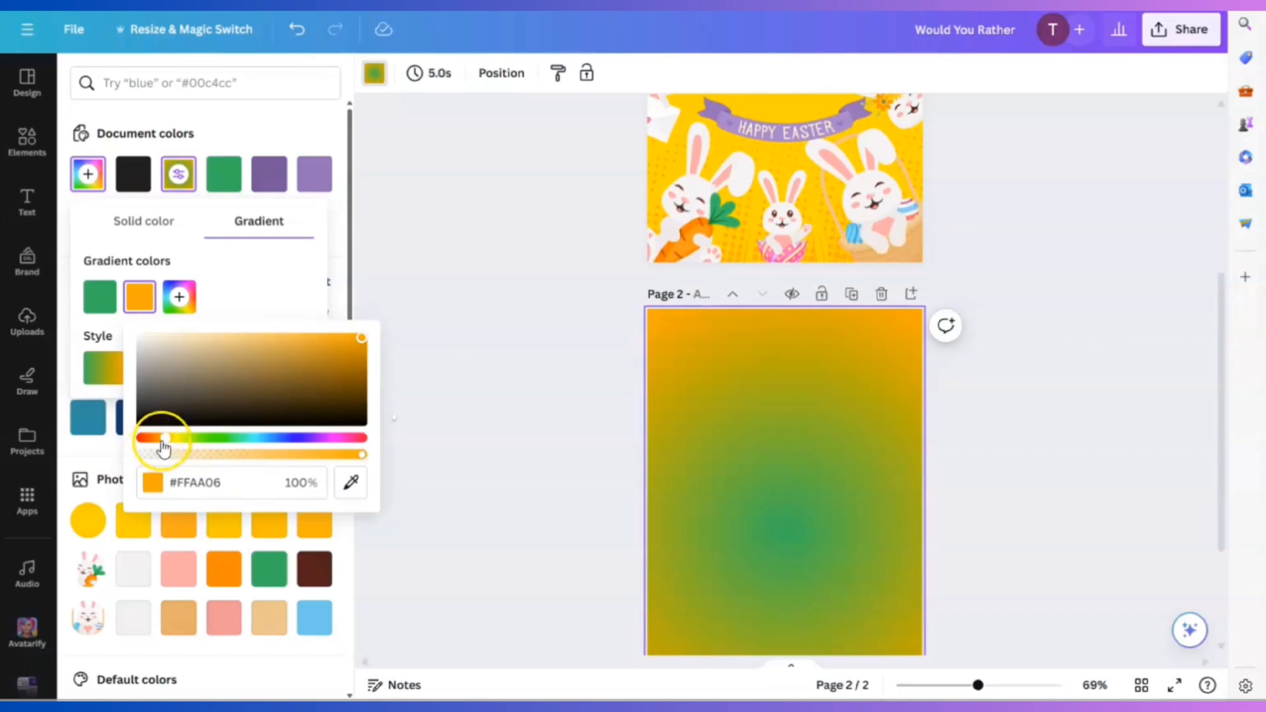
pyautogui.moveTo(164, 448); pyautogui.dragTo(169, 447)
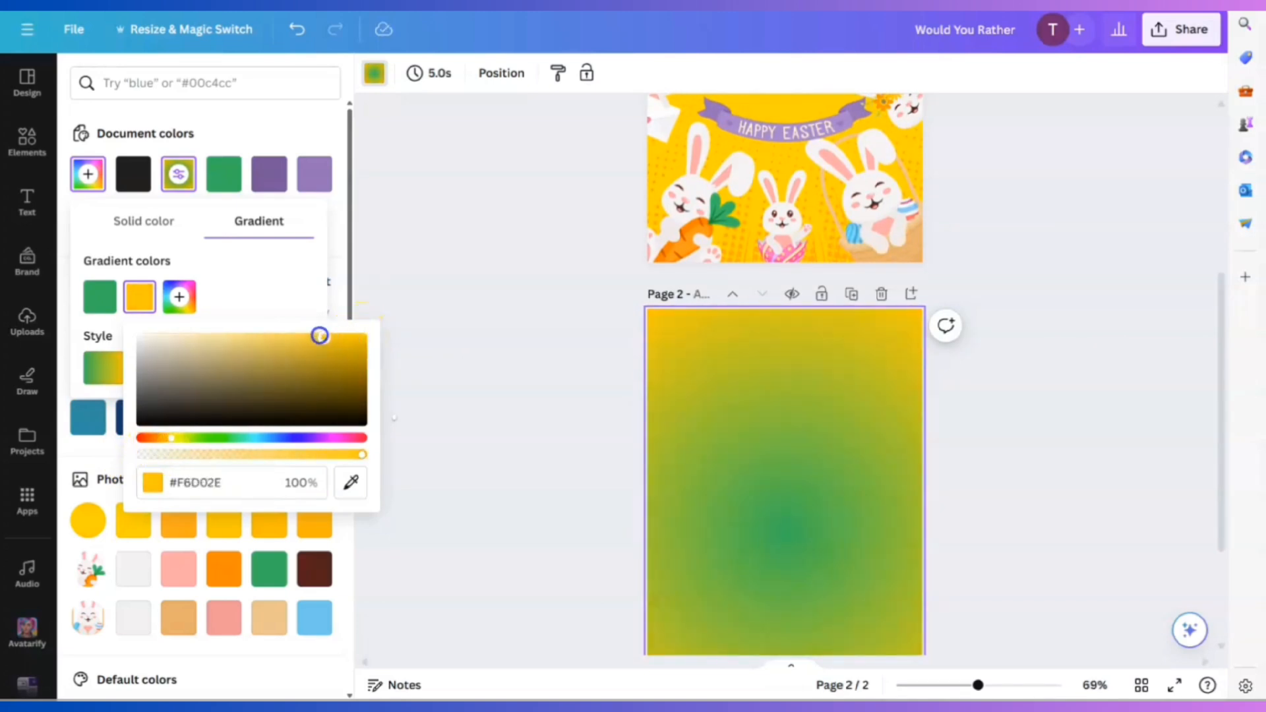
pyautogui.moveTo(319, 336); pyautogui.dragTo(283, 332)
pyautogui.moveTo(278, 333); pyautogui.dragTo(321, 333)
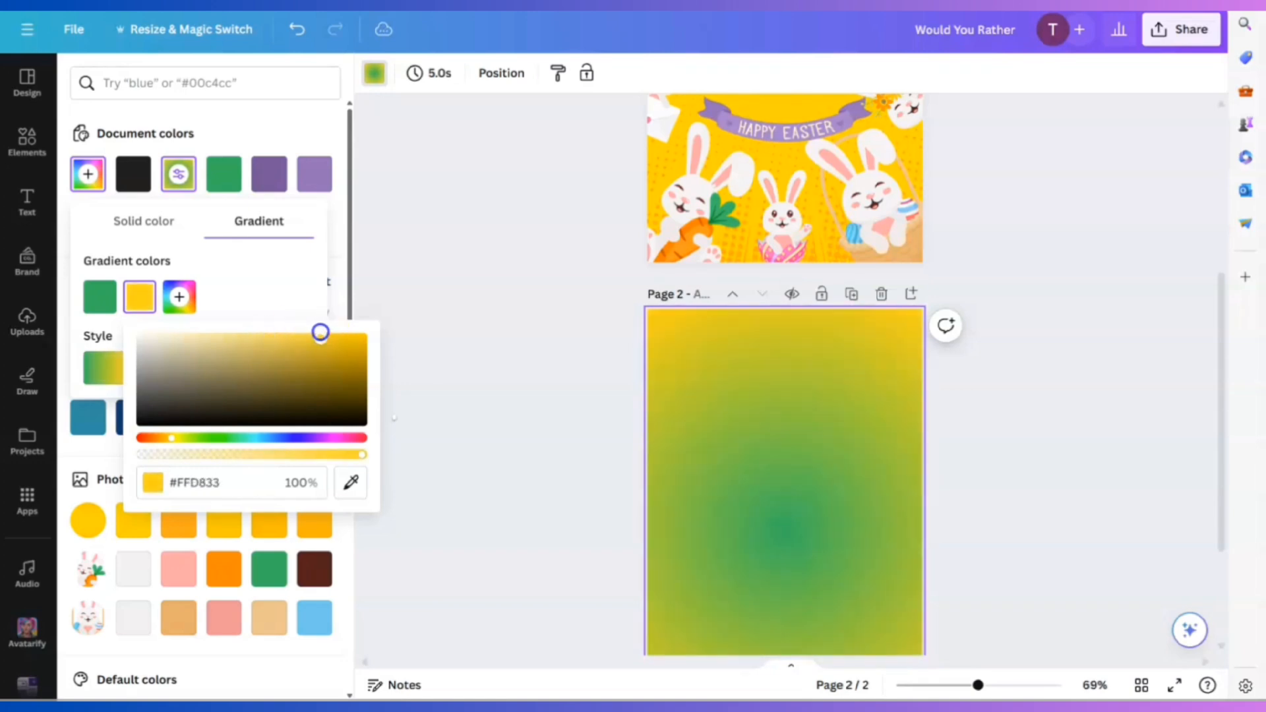
pyautogui.click(275, 294)
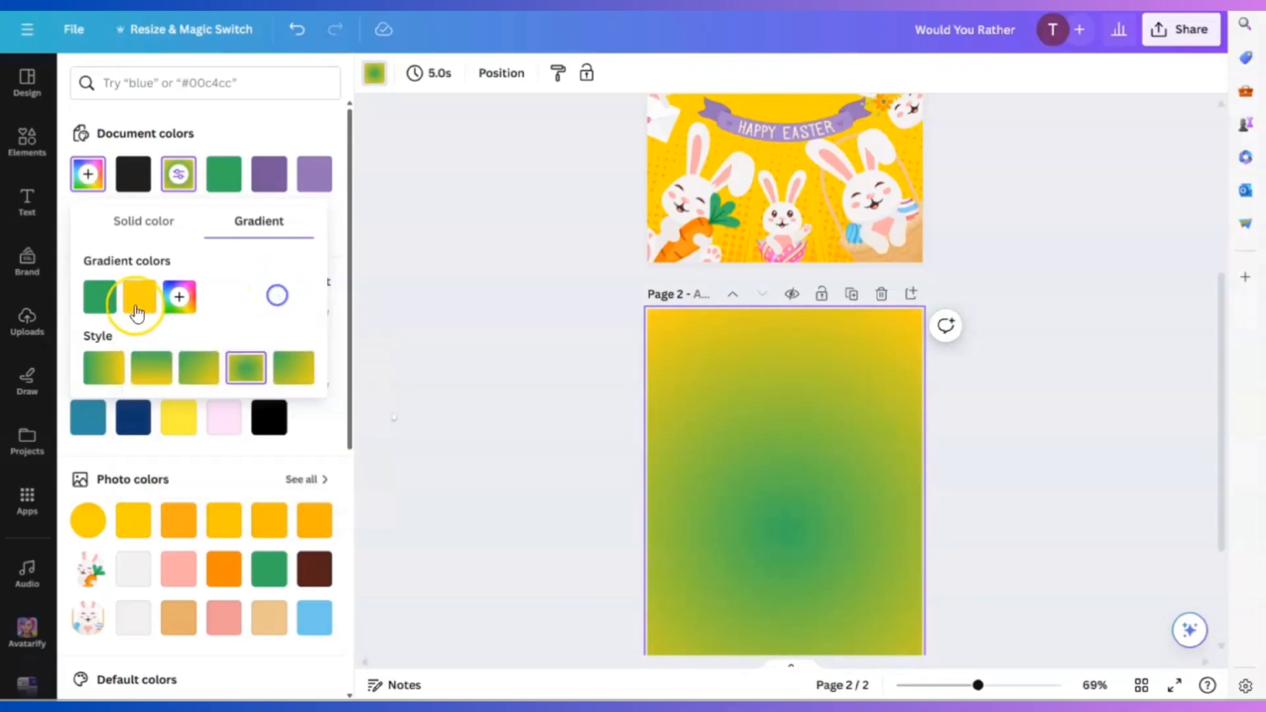
pyautogui.scroll(4, 717, 443)
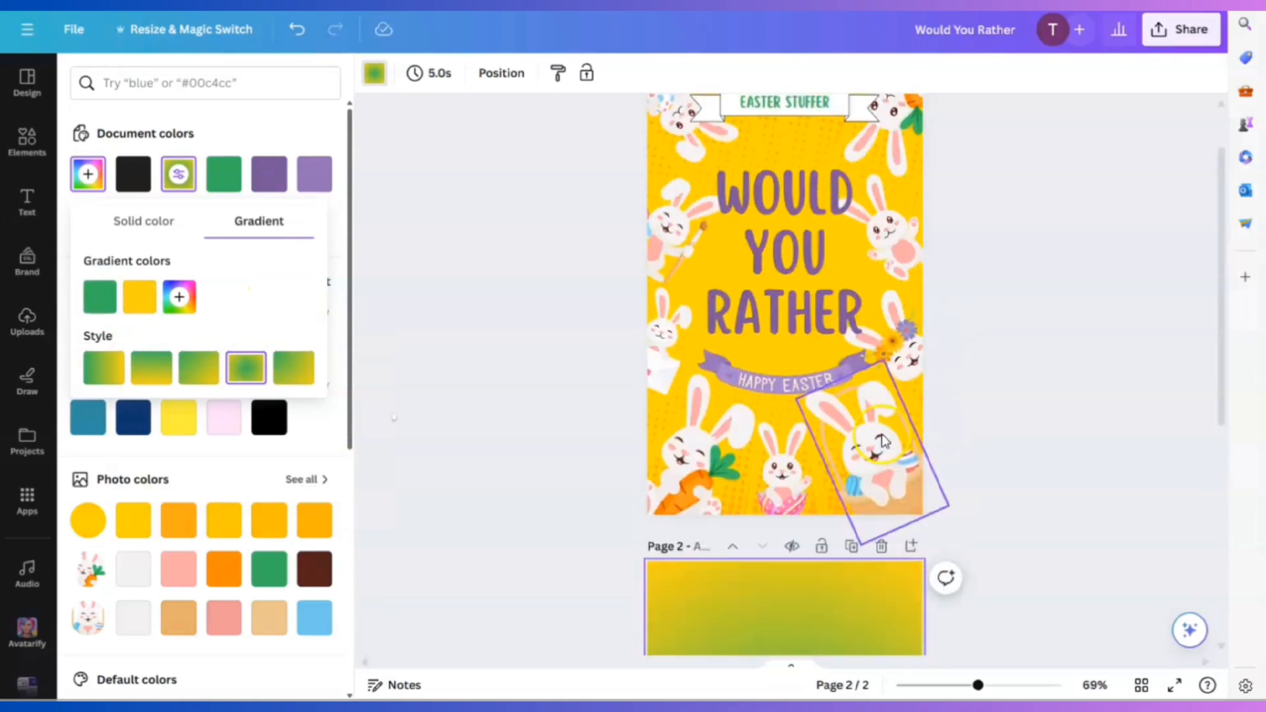
pyautogui.scroll(-6, 890, 429)
pyautogui.click(800, 447)
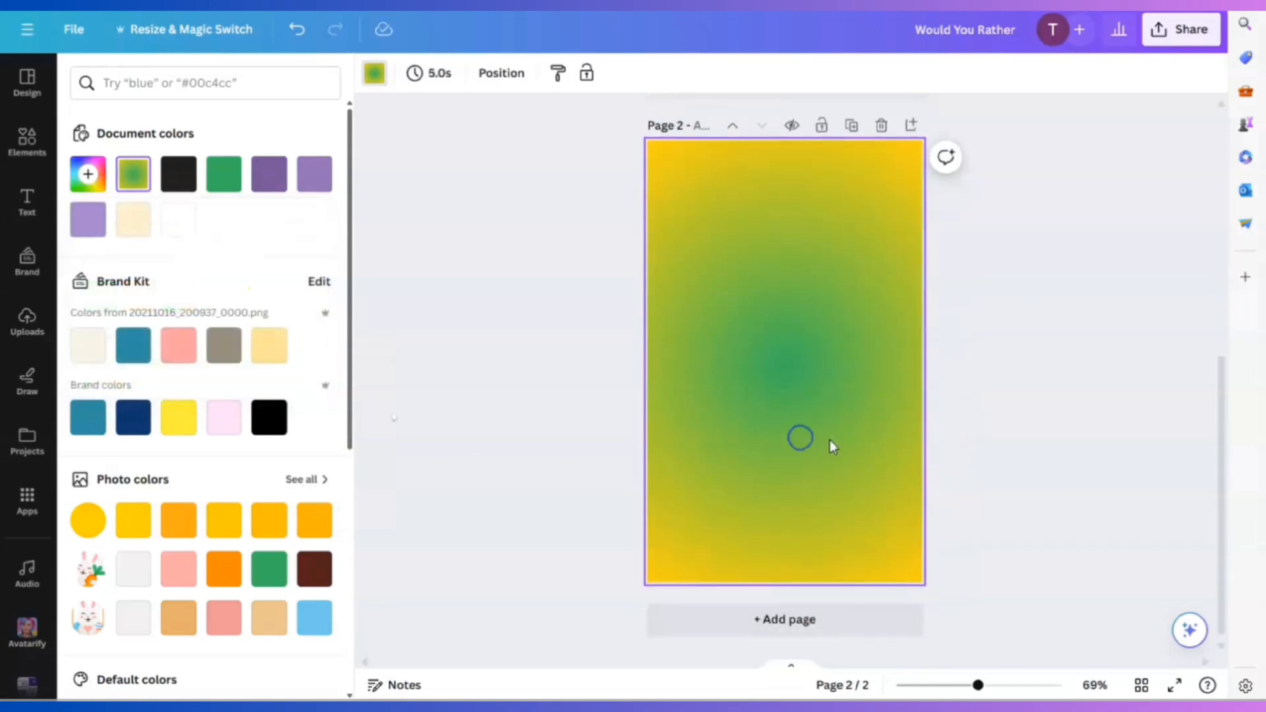
pyautogui.click(960, 378)
# Add a heading reading "Easter Activity Book" centred in the upper part of page 2.
pyautogui.scroll(1, 814, 472)
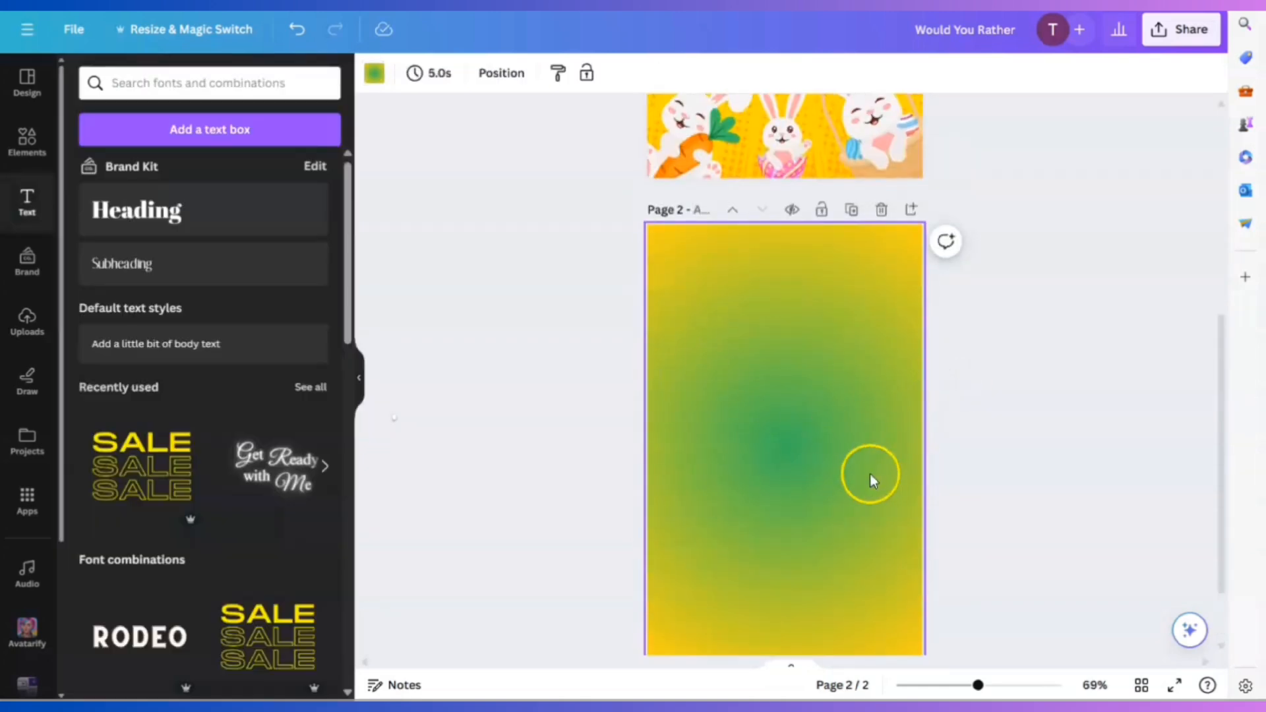
pyautogui.scroll(-1, 828, 430)
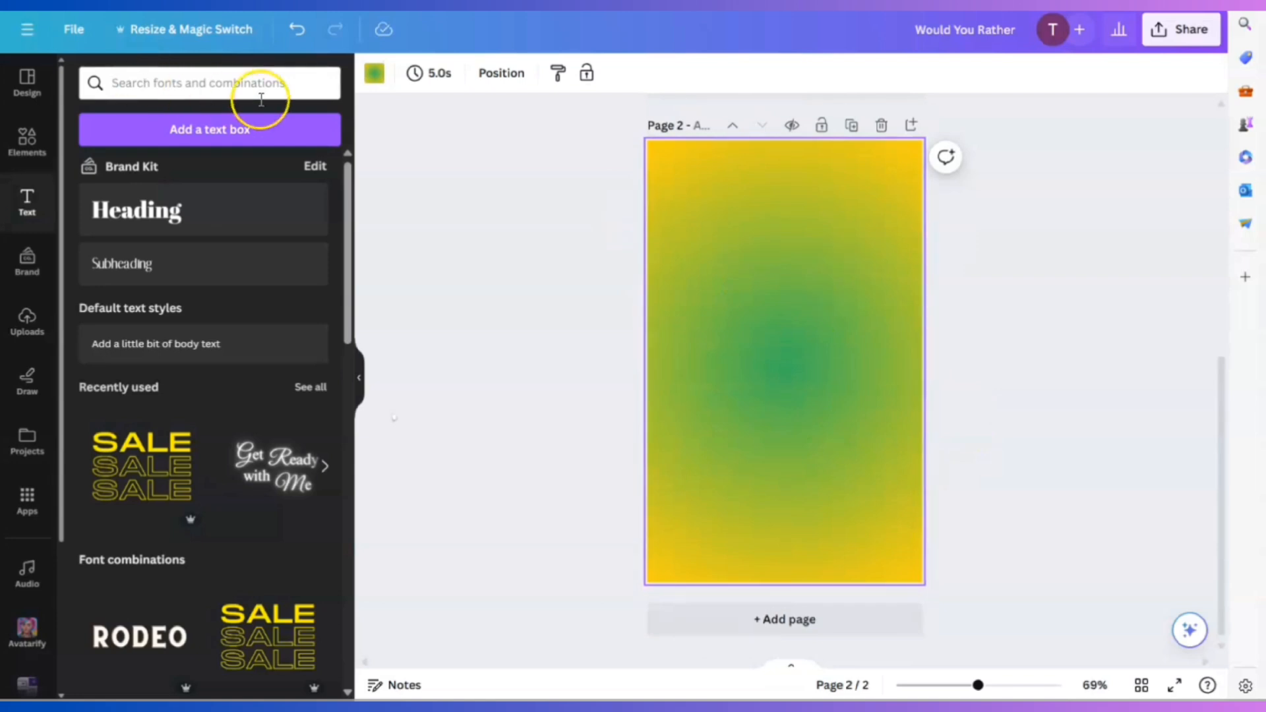
pyautogui.click(155, 212)
pyautogui.moveTo(790, 417); pyautogui.dragTo(797, 305)
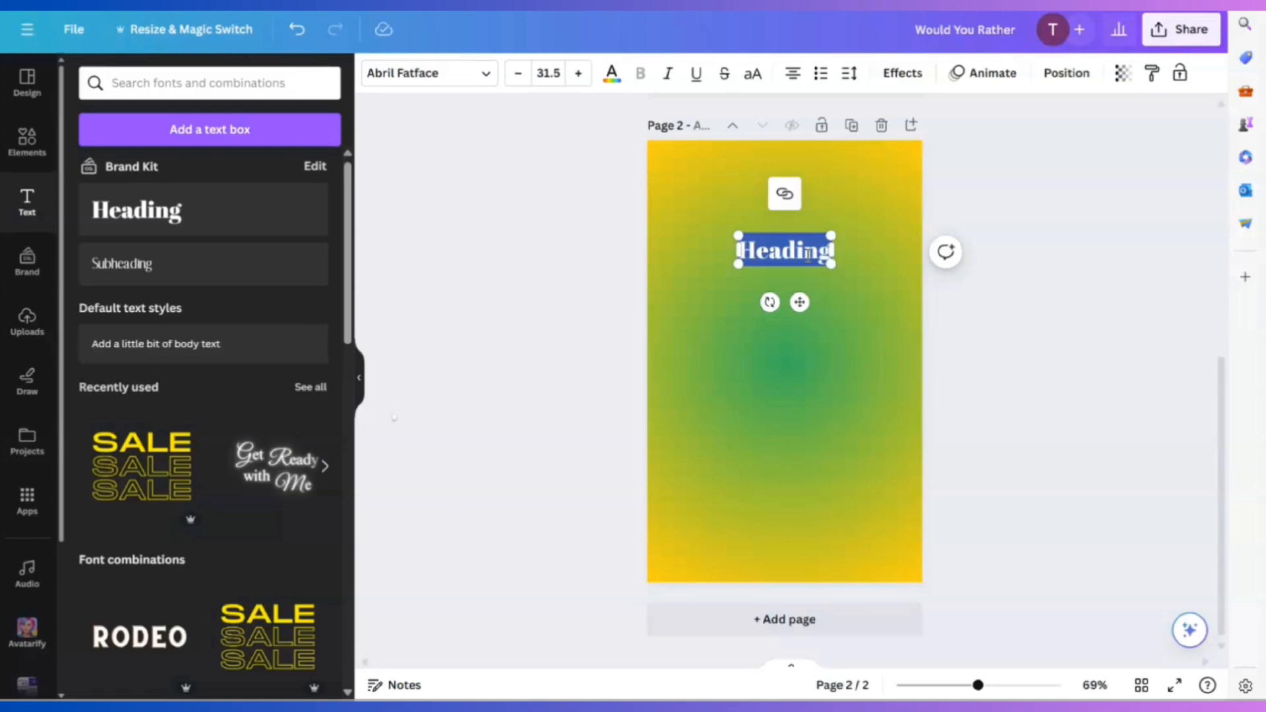
pyautogui.write('Easter Acti')
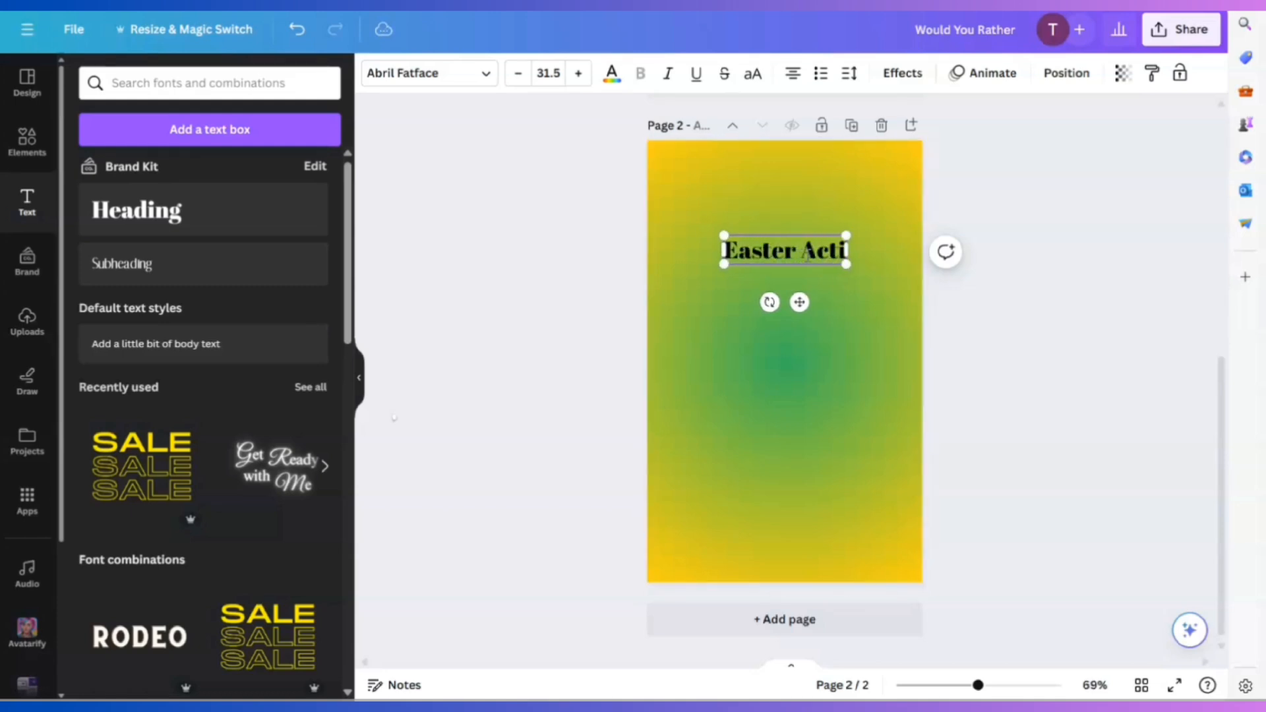
pyautogui.write('vity Book')
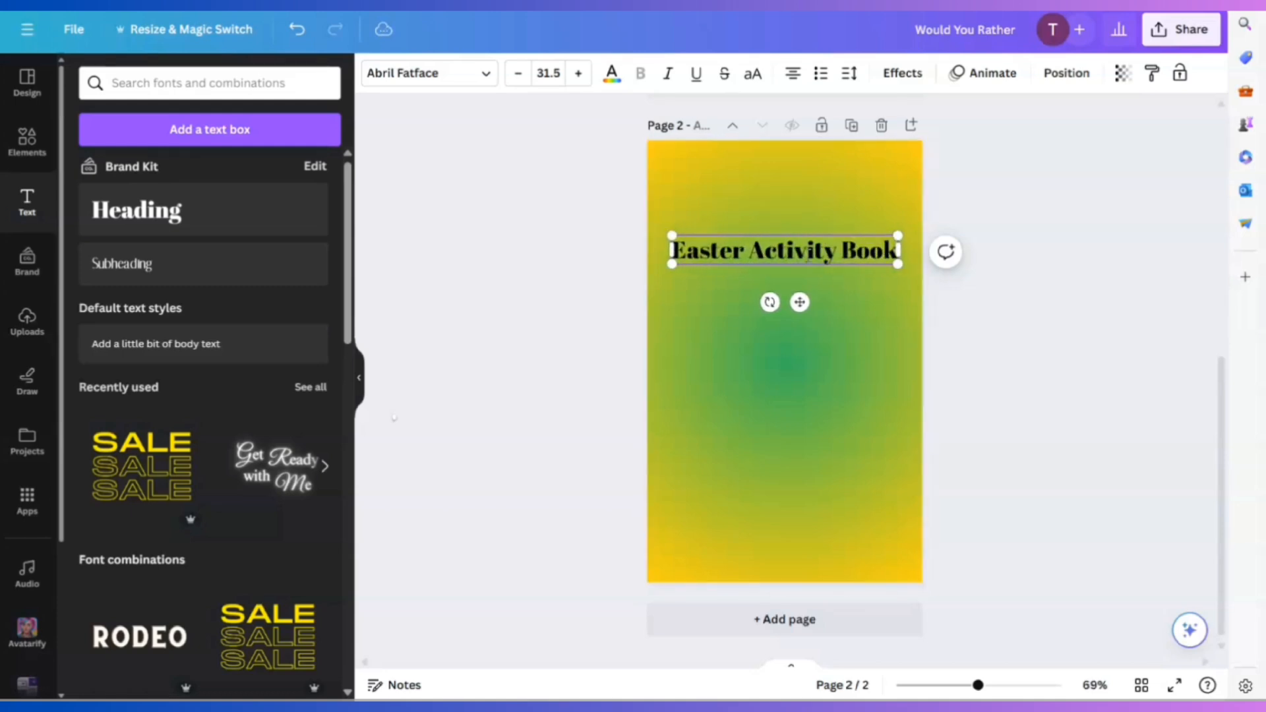
# Set the "Easter Activity Book" heading in the Scripter font and move it slightly higher on page 2.
pyautogui.click(486, 77)
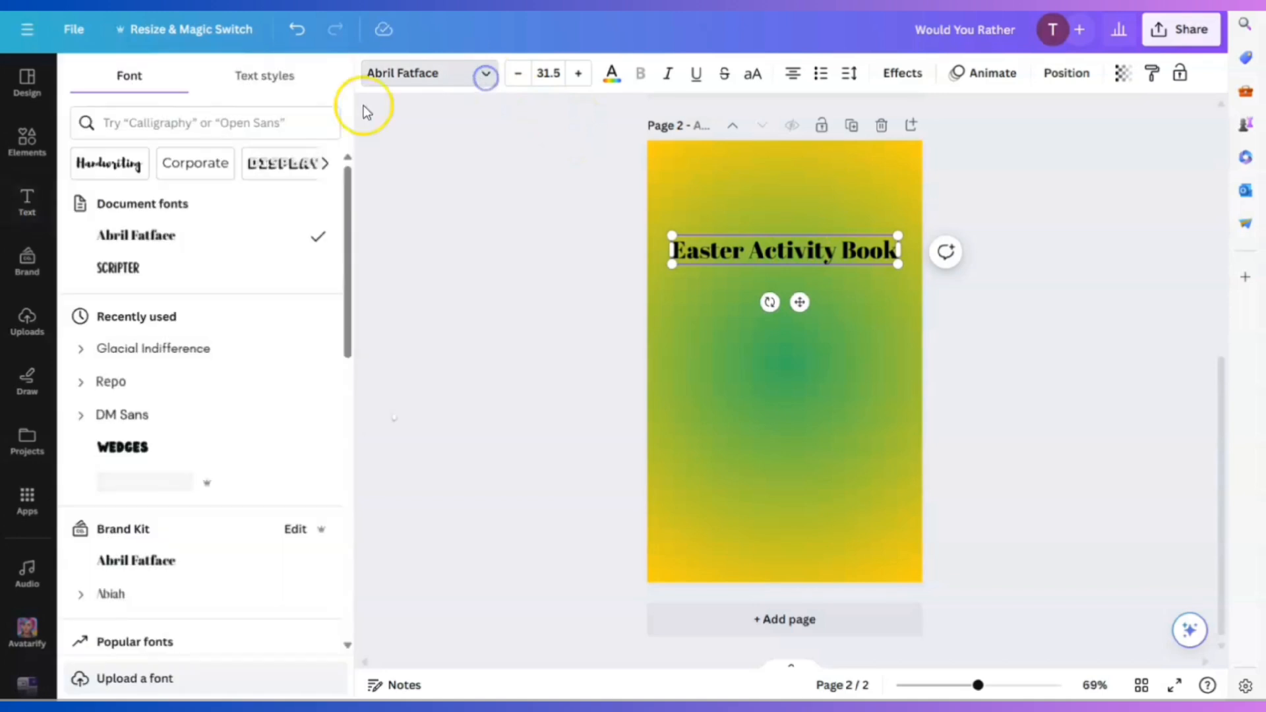
pyautogui.click(132, 270)
pyautogui.click(829, 318)
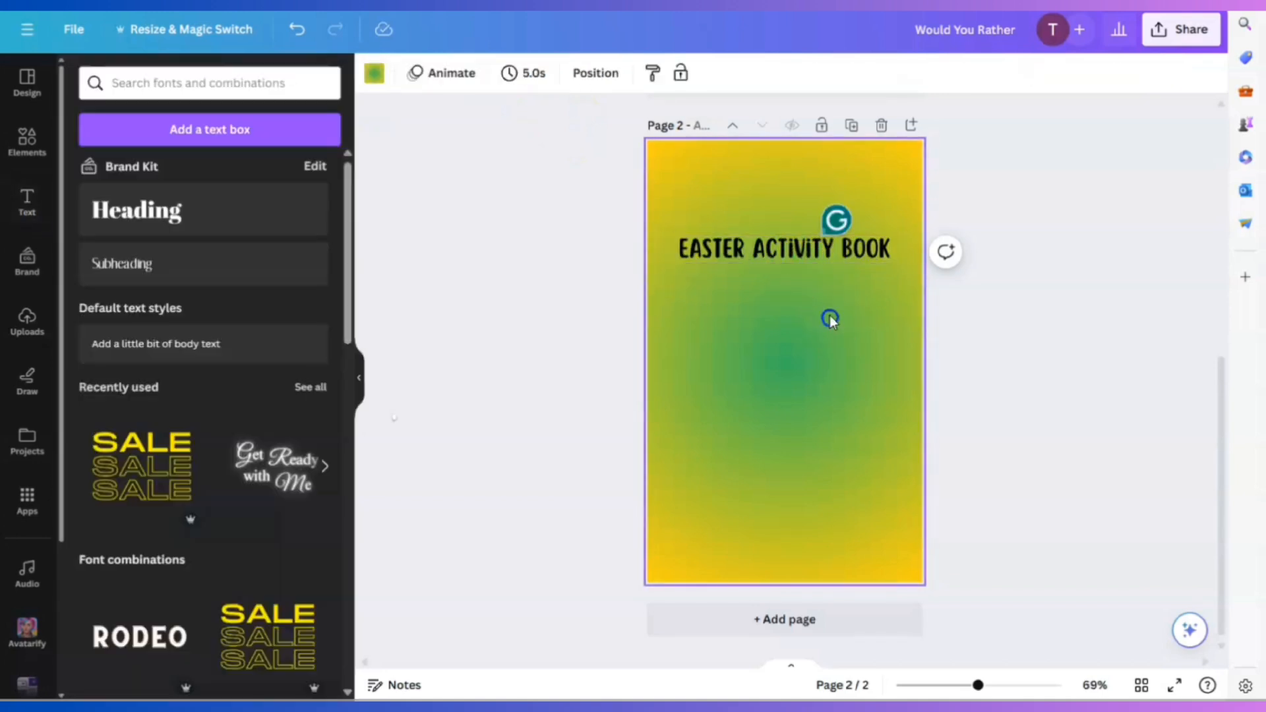
pyautogui.moveTo(795, 267); pyautogui.dragTo(790, 227)
pyautogui.click(856, 338)
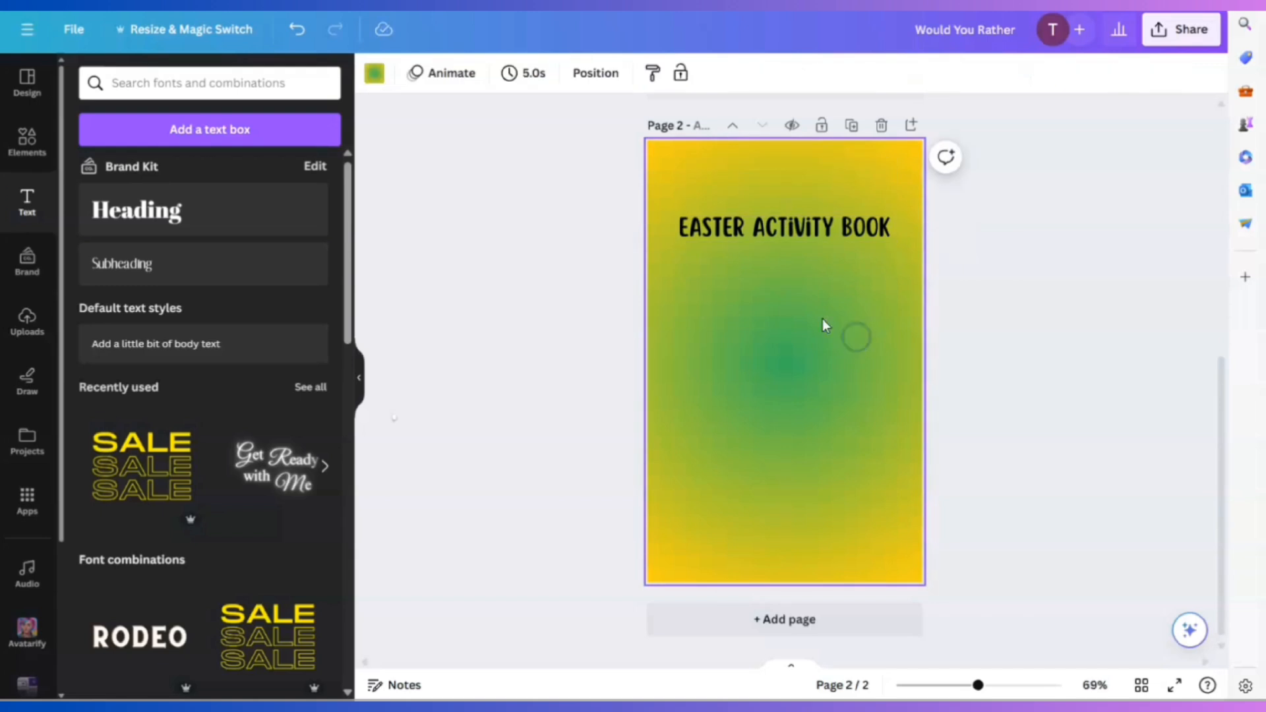
# Add the peeking white bunny graphic to page 2, enlarge it and centre it so it peeks over the page's bottom edge.
pyautogui.click(25, 140)
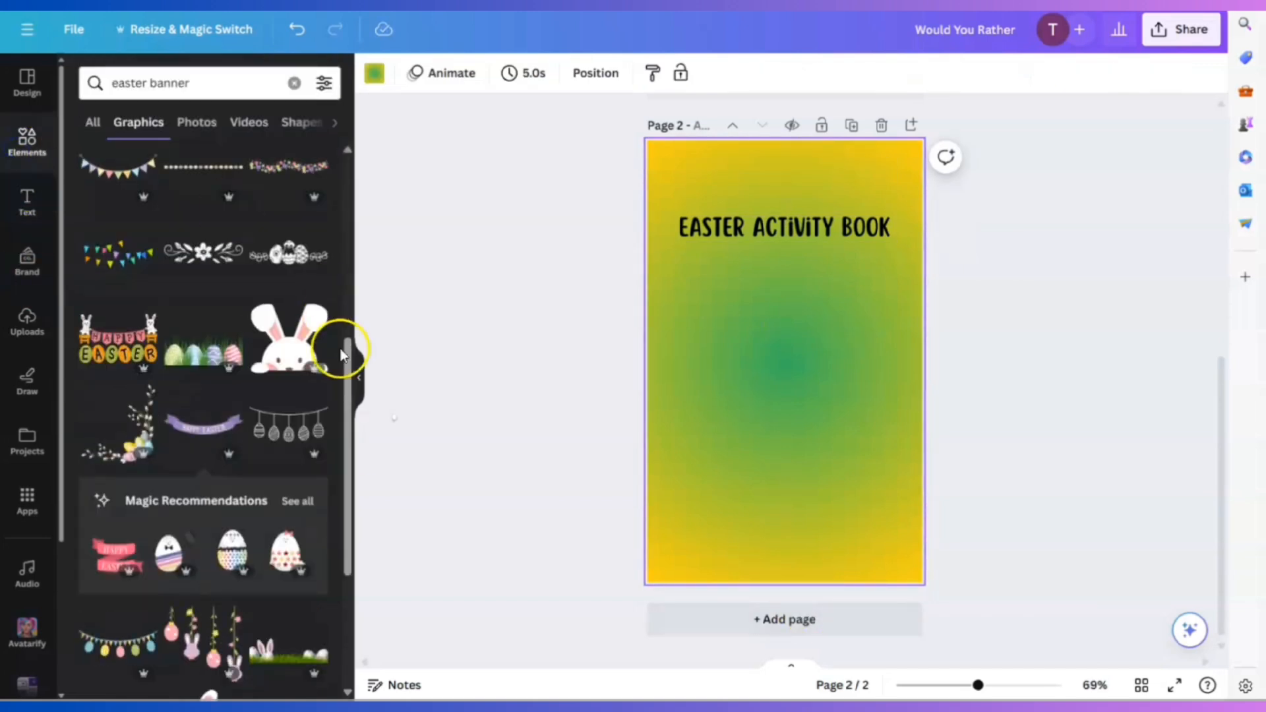
pyautogui.click(282, 345)
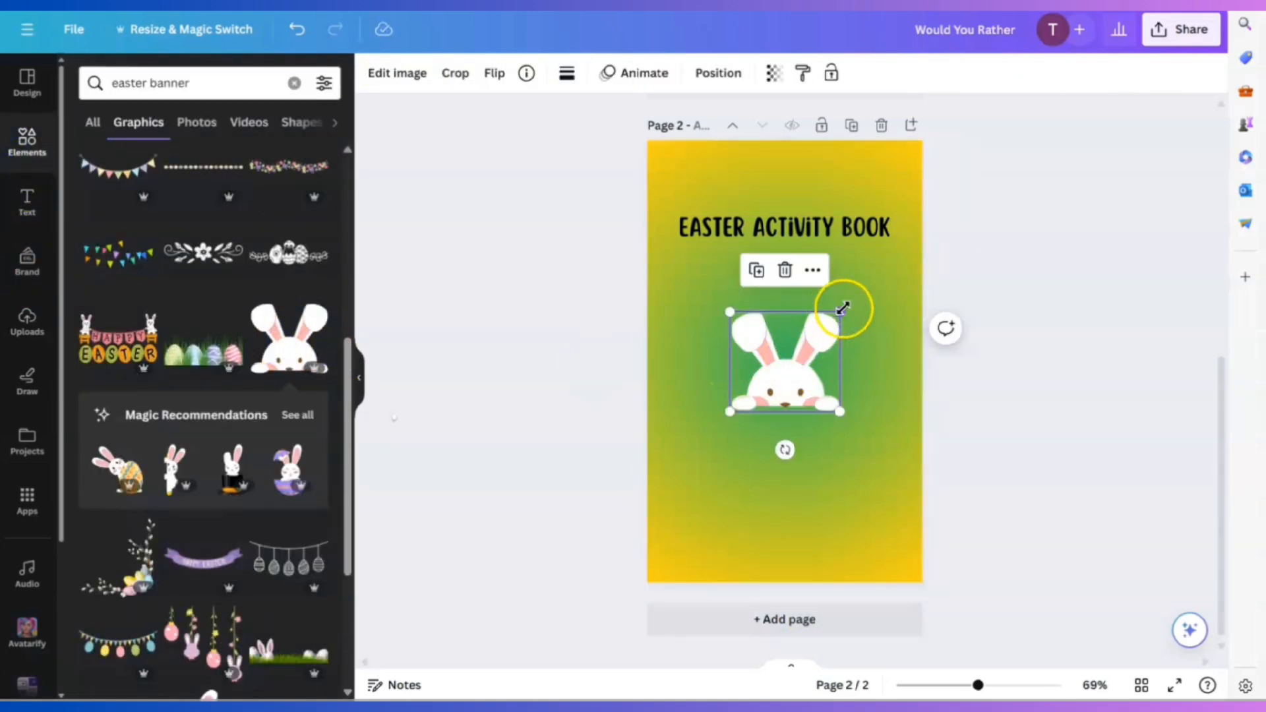
pyautogui.moveTo(838, 310); pyautogui.dragTo(989, 217)
pyautogui.moveTo(882, 319); pyautogui.dragTo(828, 497)
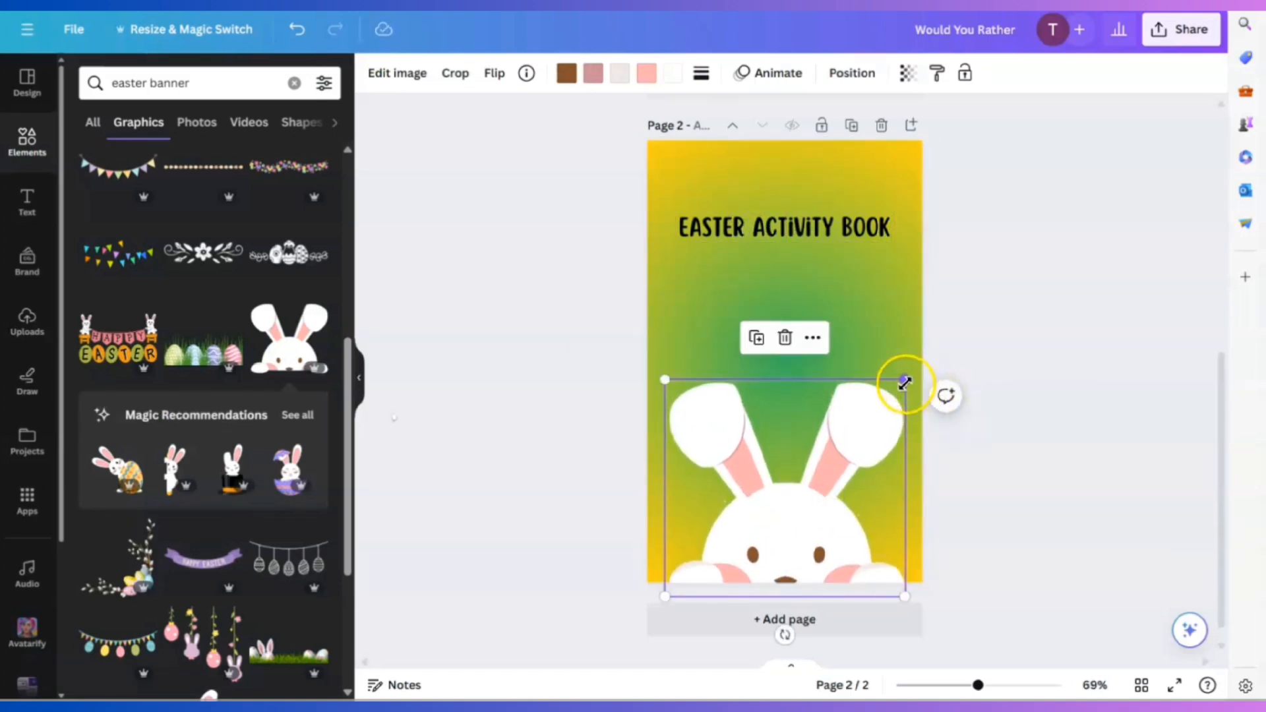
pyautogui.moveTo(904, 380); pyautogui.dragTo(841, 441)
pyautogui.moveTo(779, 519); pyautogui.dragTo(809, 516)
pyautogui.click(955, 497)
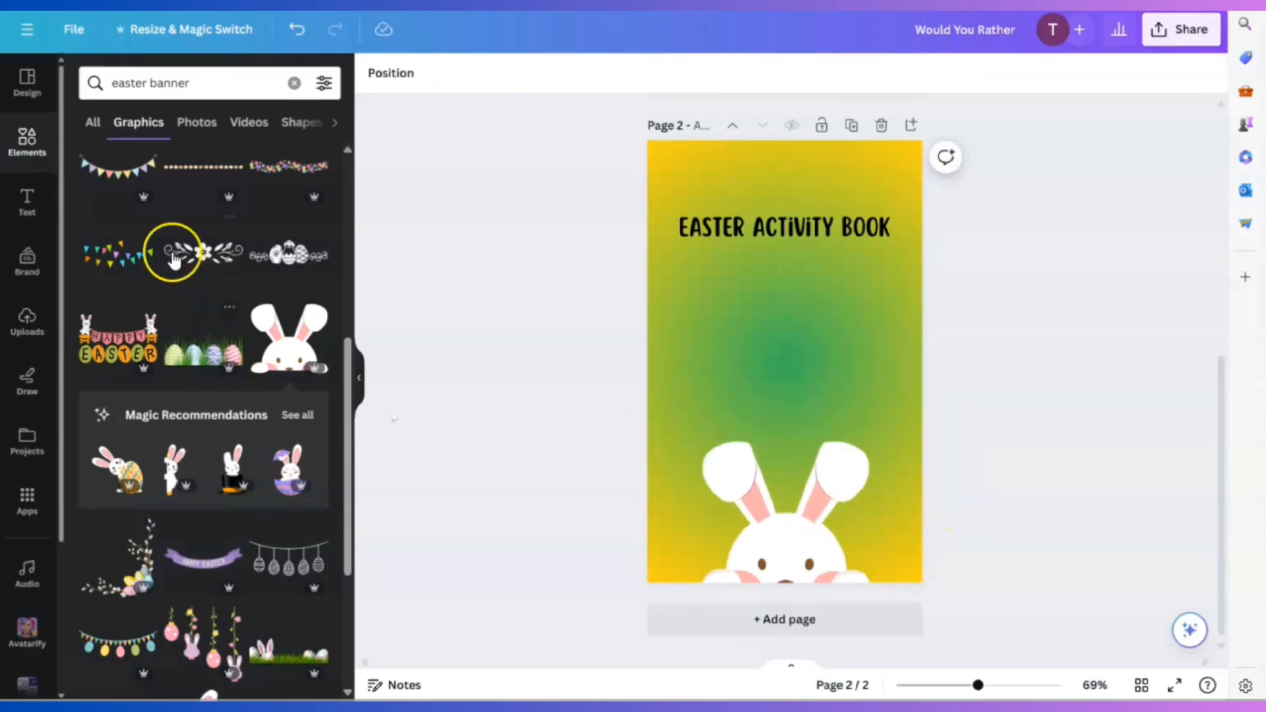
# Add the Easter eggs in grass graphic across the full width of page 2's bottom and send it to the back, behind the bunny.
pyautogui.click(208, 363)
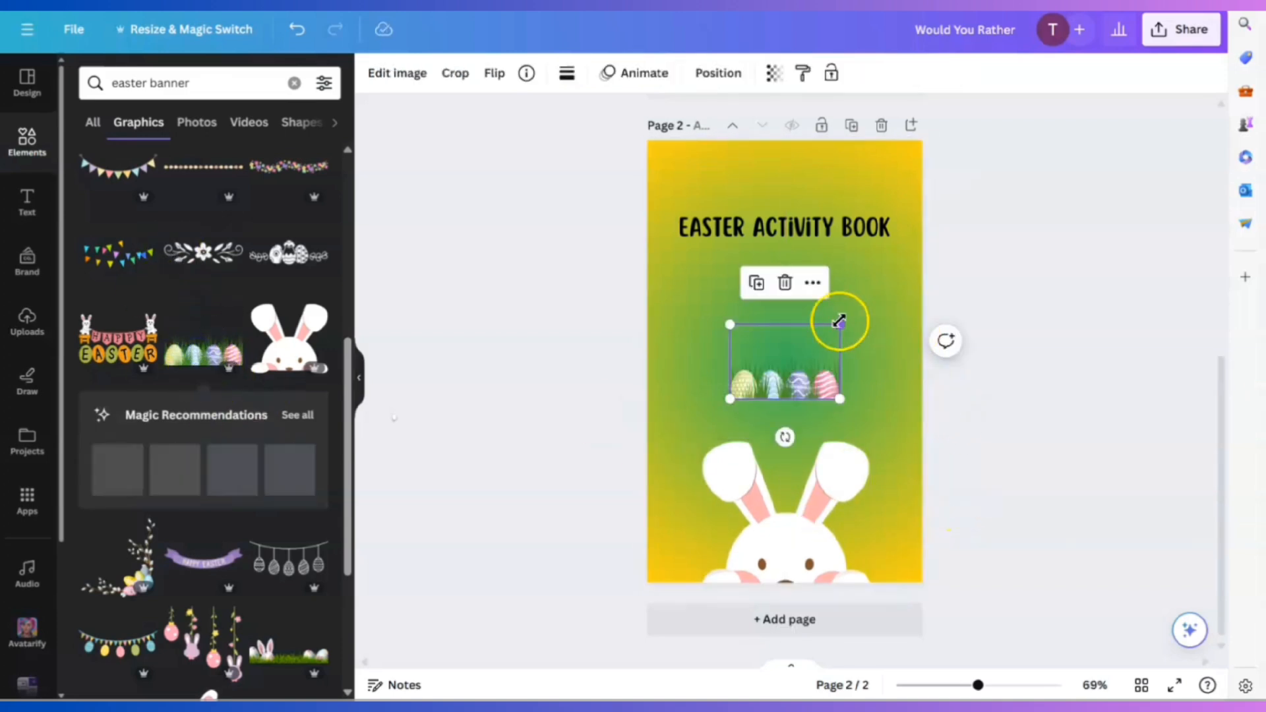
pyautogui.moveTo(838, 318); pyautogui.dragTo(765, 507)
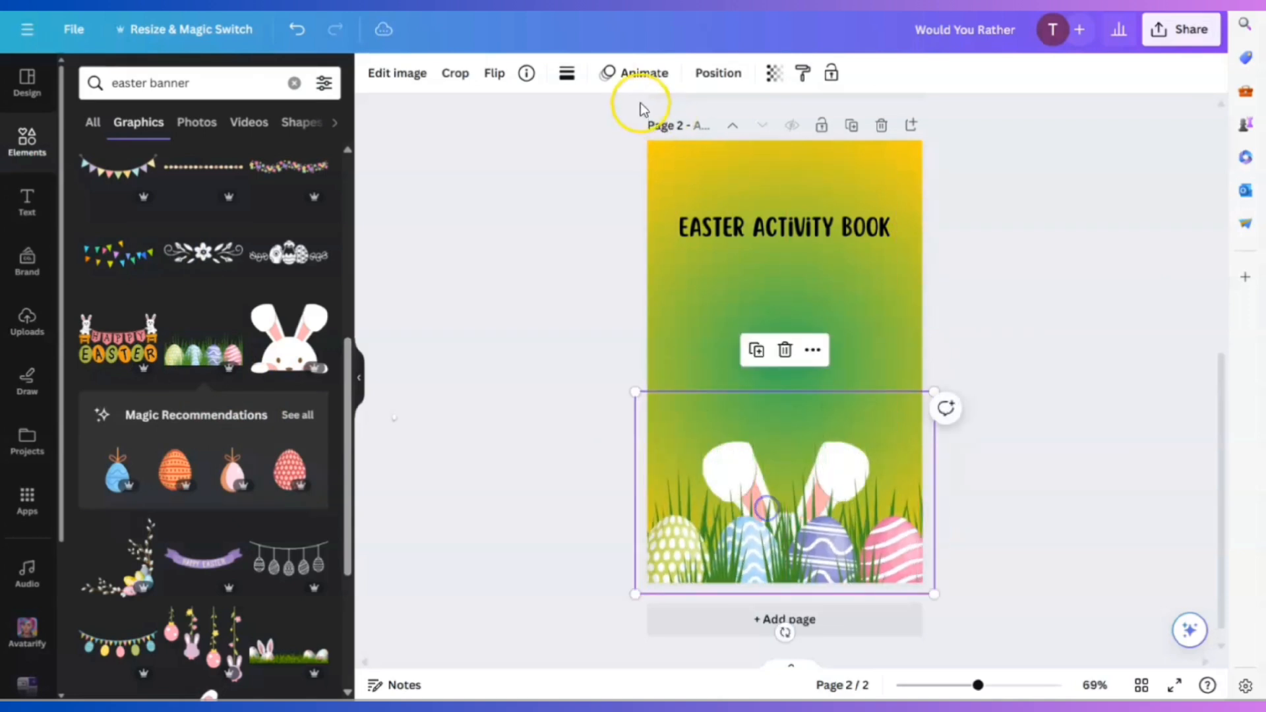
pyautogui.click(711, 74)
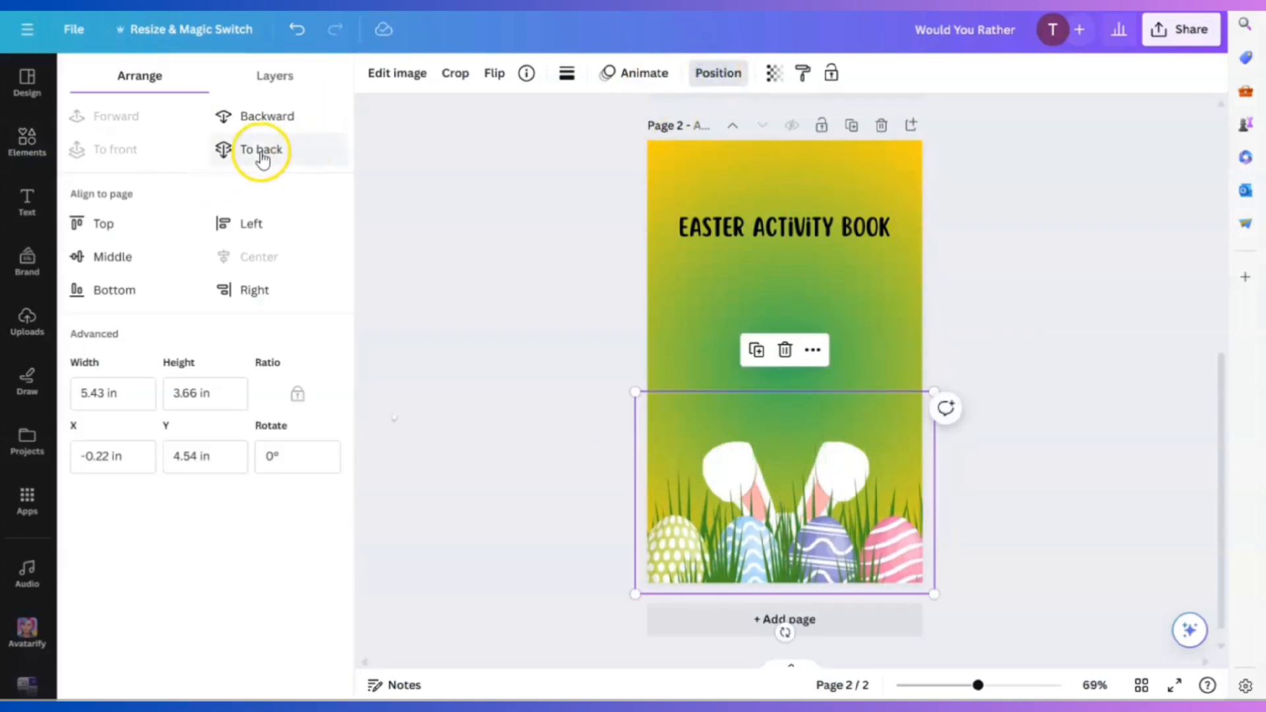
pyautogui.click(269, 153)
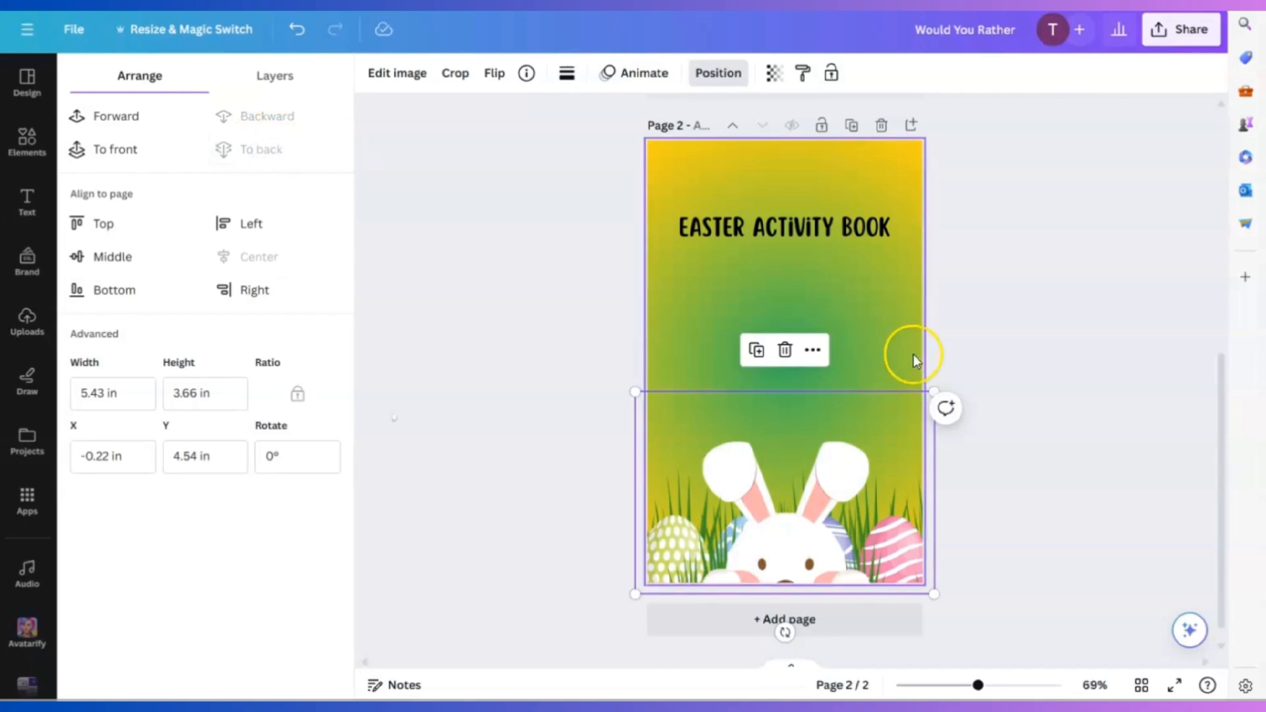
pyautogui.click(1071, 500)
pyautogui.click(832, 534)
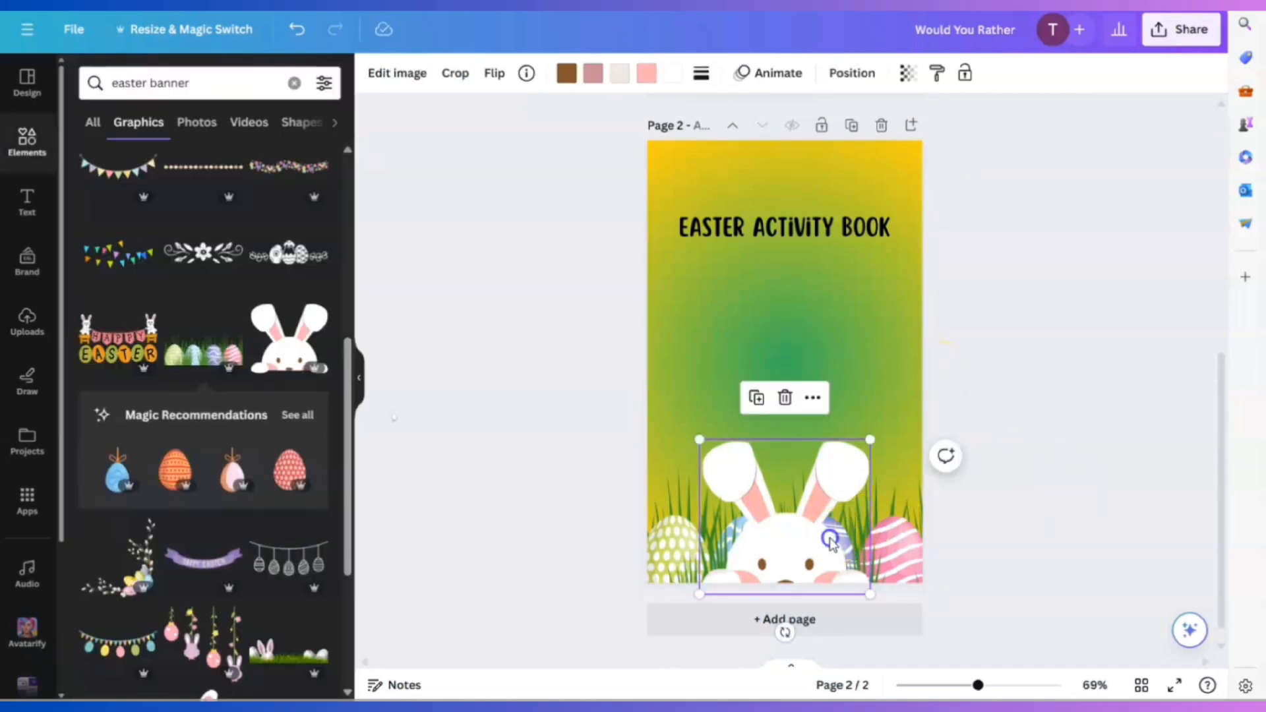
pyautogui.moveTo(830, 537); pyautogui.dragTo(829, 536)
pyautogui.click(1118, 498)
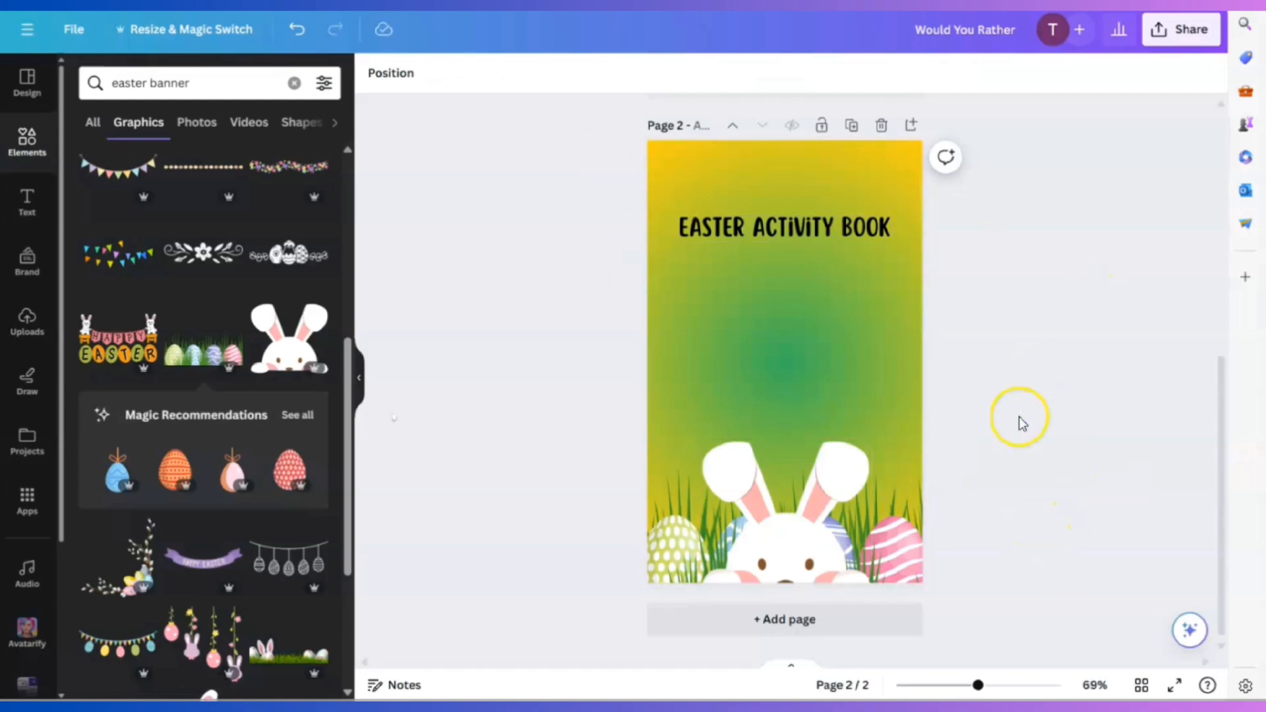
# Compare page 2's colours and heading with the "Would You Rather" cover on page 1.
pyautogui.scroll(5, 1028, 461)
pyautogui.scroll(-5, 1005, 457)
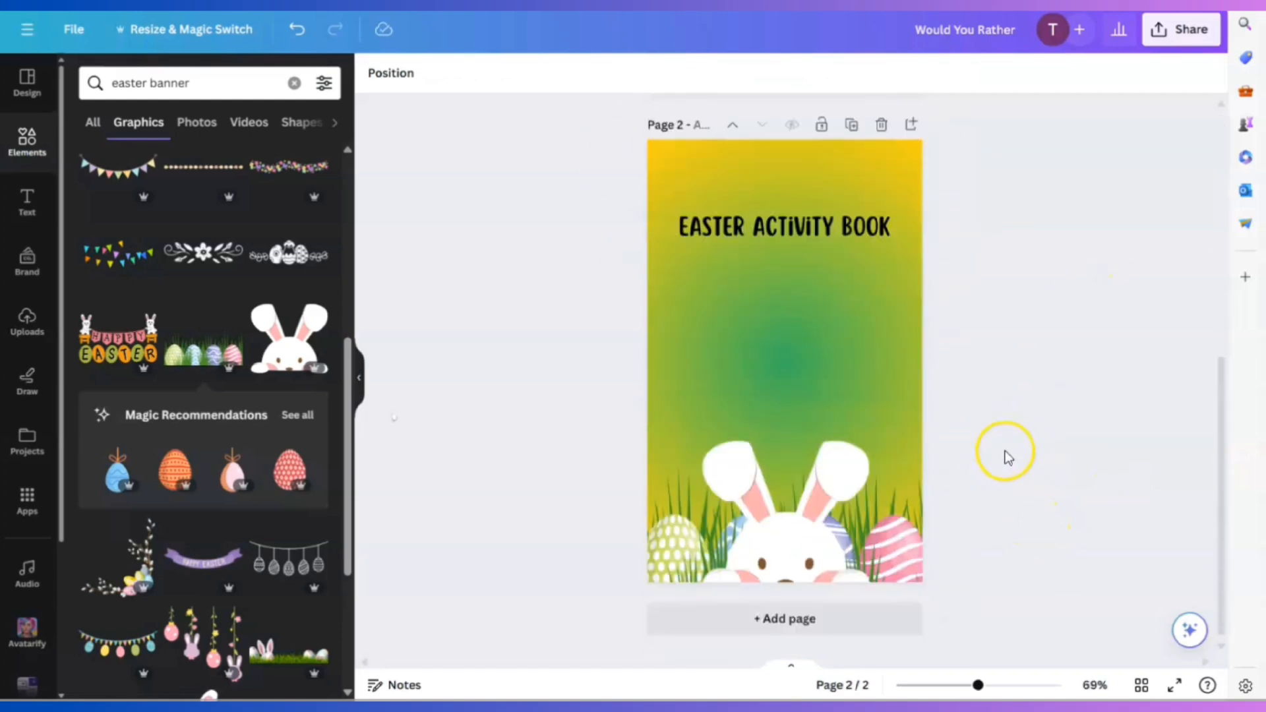
pyautogui.scroll(5, 1033, 482)
pyautogui.scroll(-5, 989, 448)
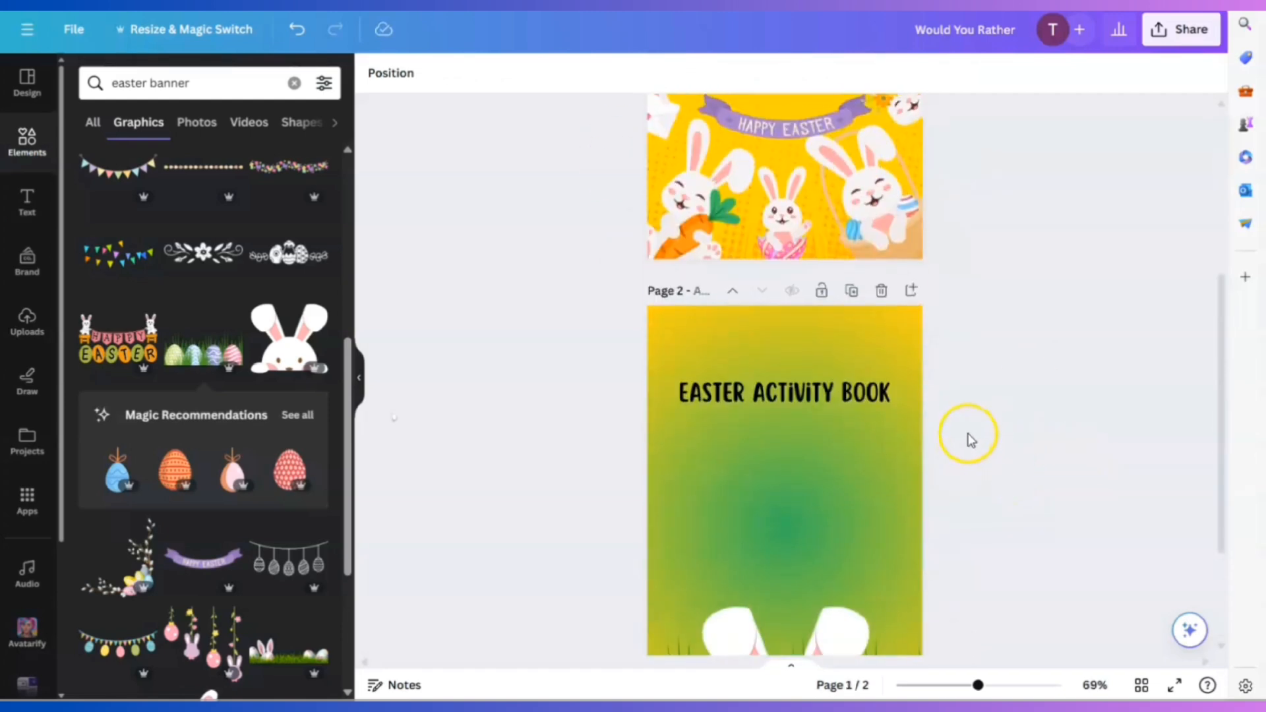
pyautogui.scroll(5, 994, 437)
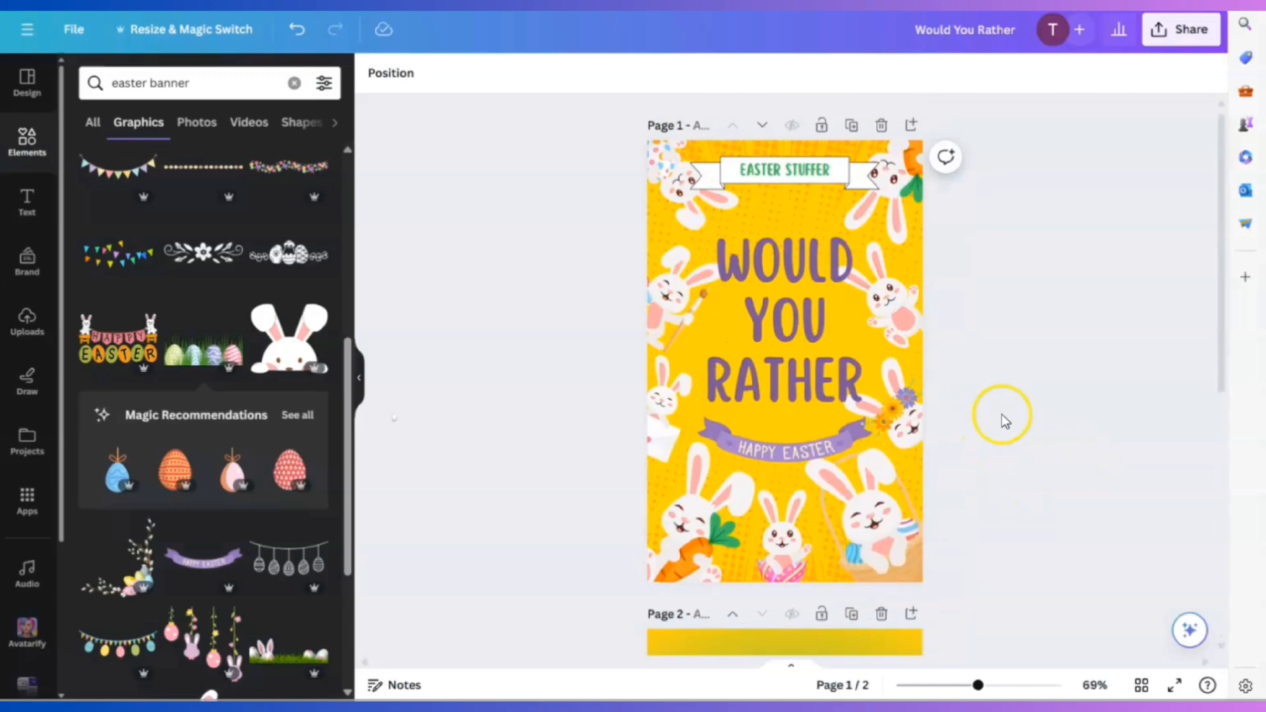
pyautogui.scroll(-5, 1001, 429)
pyautogui.scroll(5, 1002, 430)
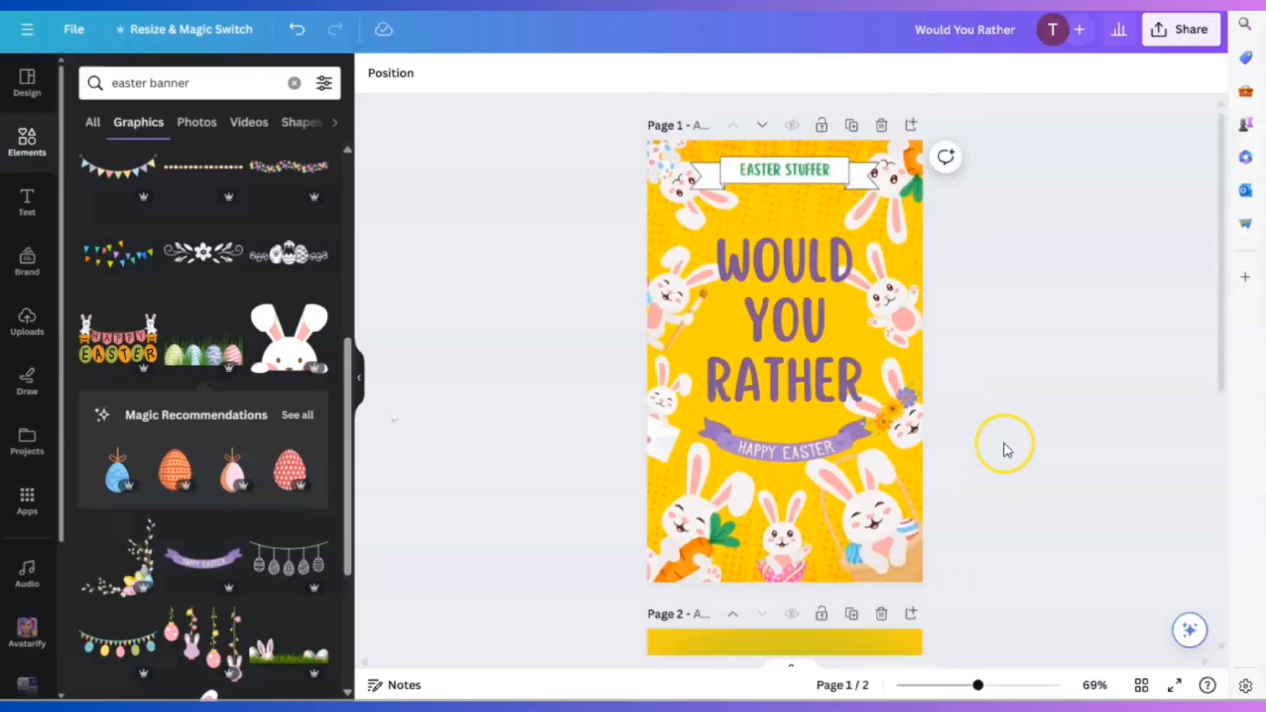
pyautogui.scroll(-5, 1003, 448)
pyautogui.scroll(5, 1012, 491)
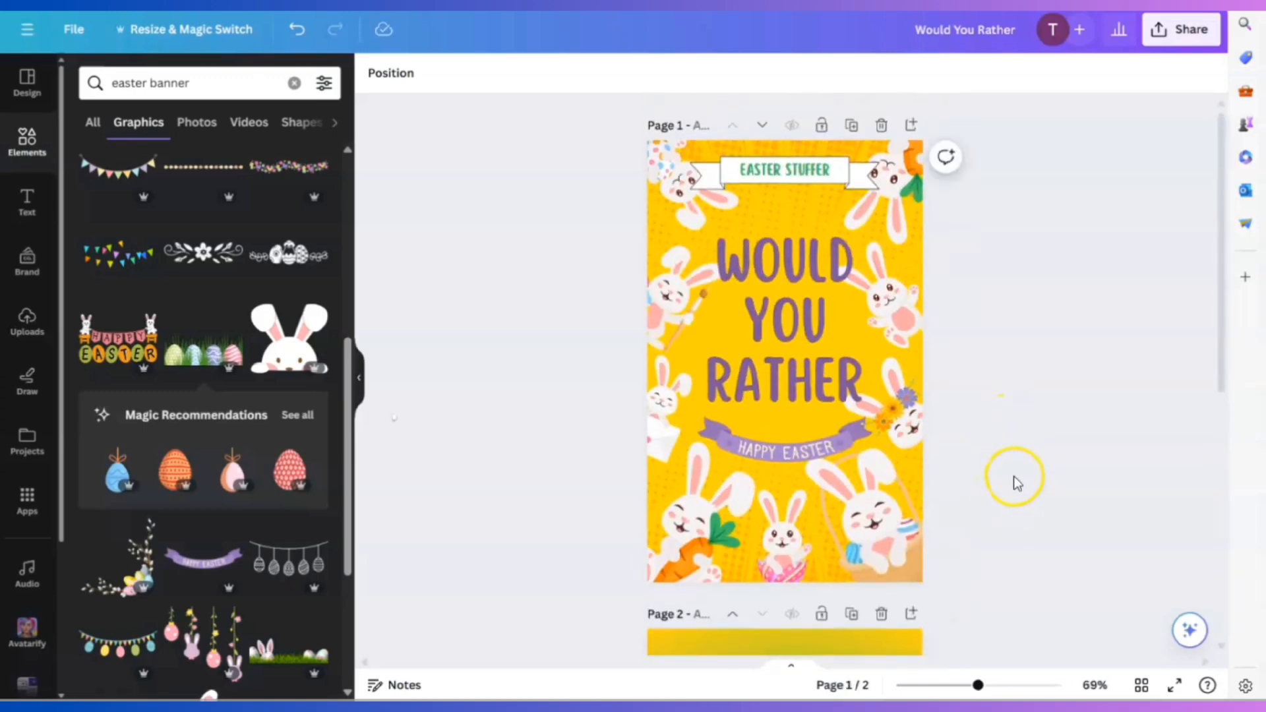
pyautogui.scroll(-5, 1009, 463)
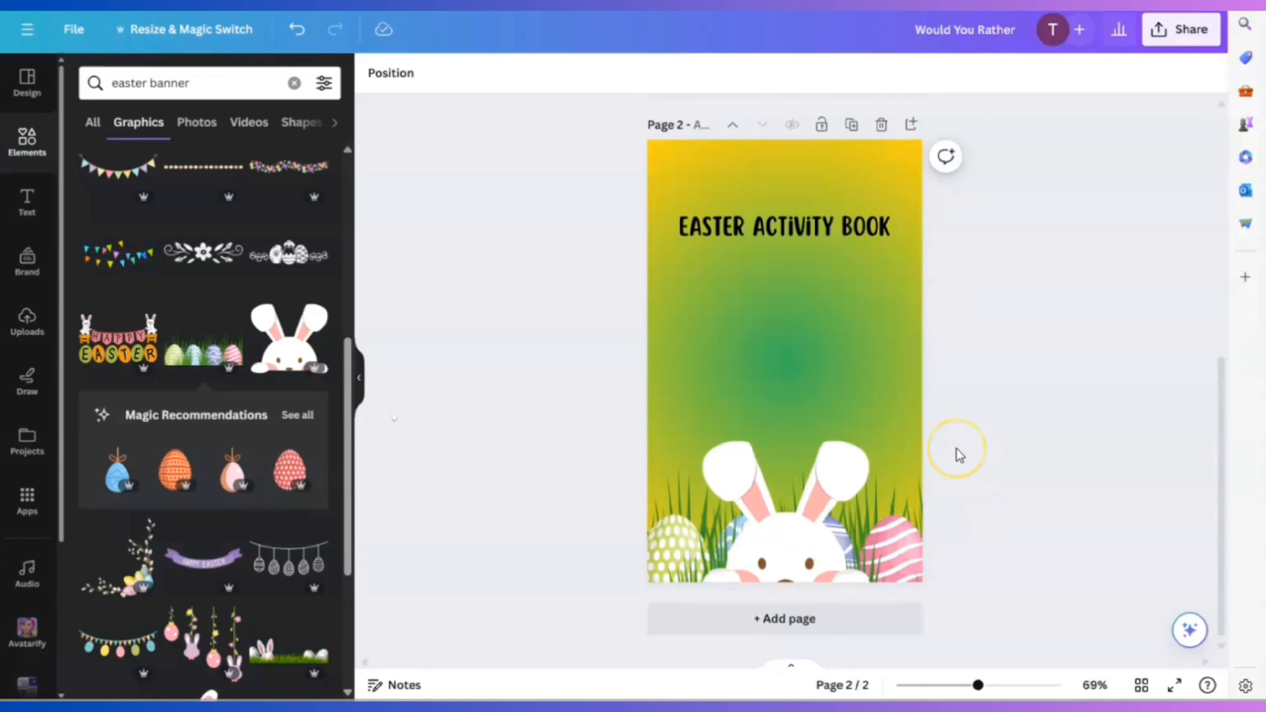
# Recolour the "Easter Activity Book" heading with the dark purple from the document colours.
pyautogui.scroll(3, 962, 451)
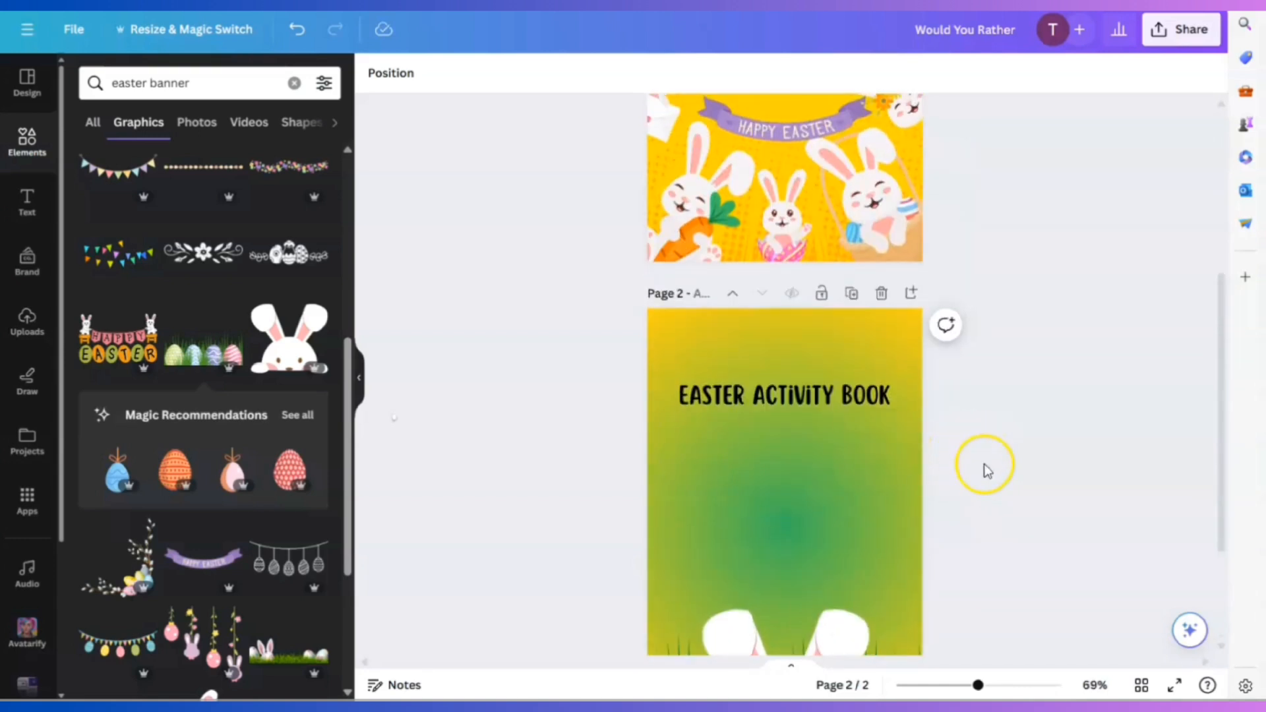
pyautogui.click(860, 408)
pyautogui.click(611, 74)
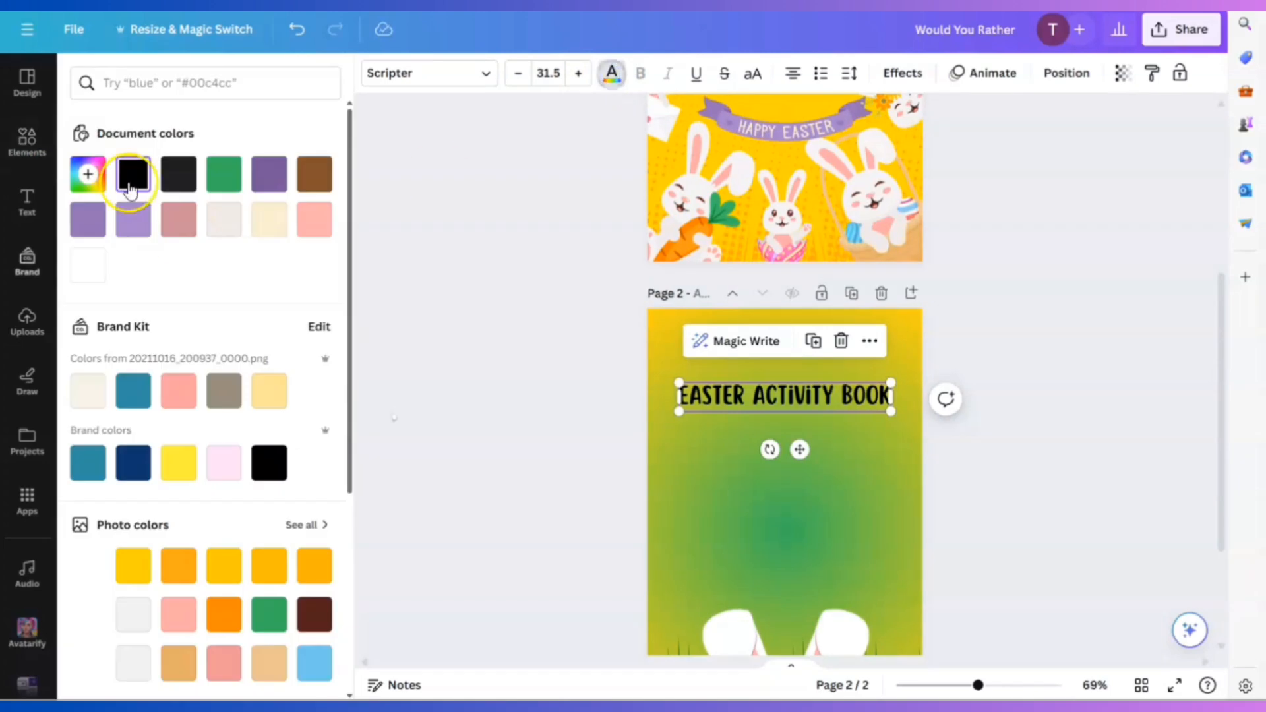
pyautogui.click(269, 173)
pyautogui.click(992, 469)
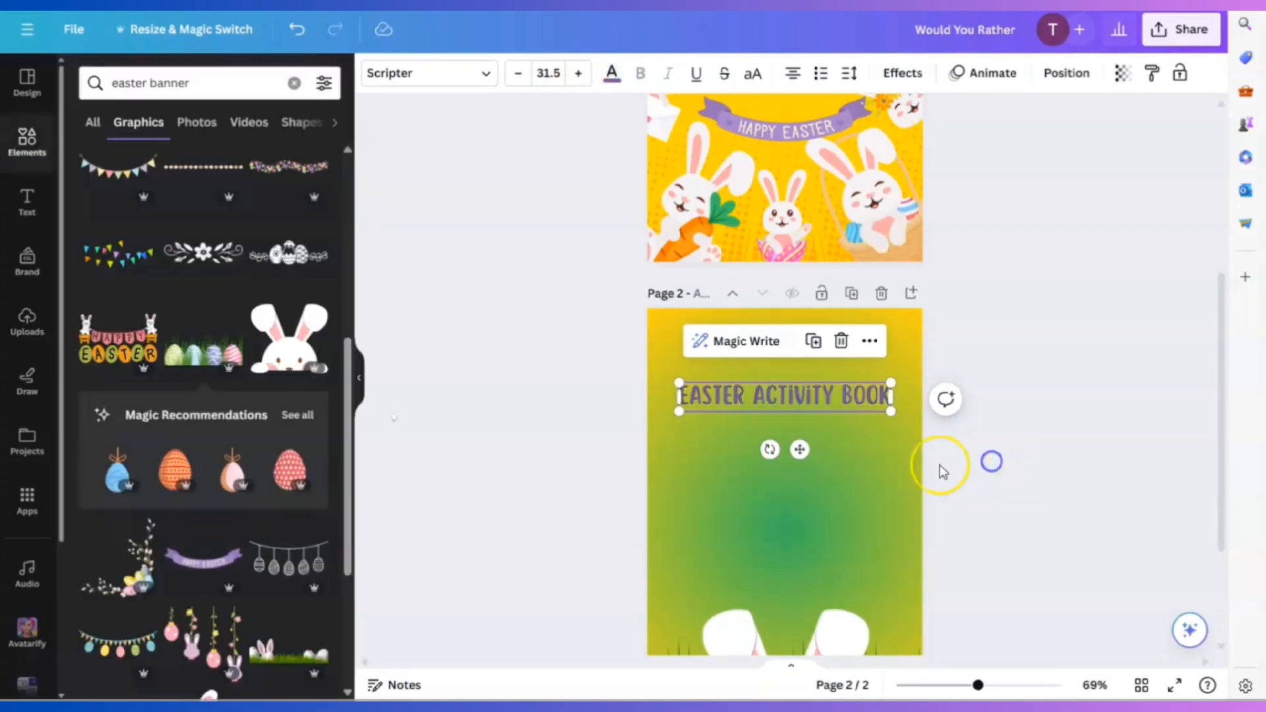
pyautogui.click(1029, 458)
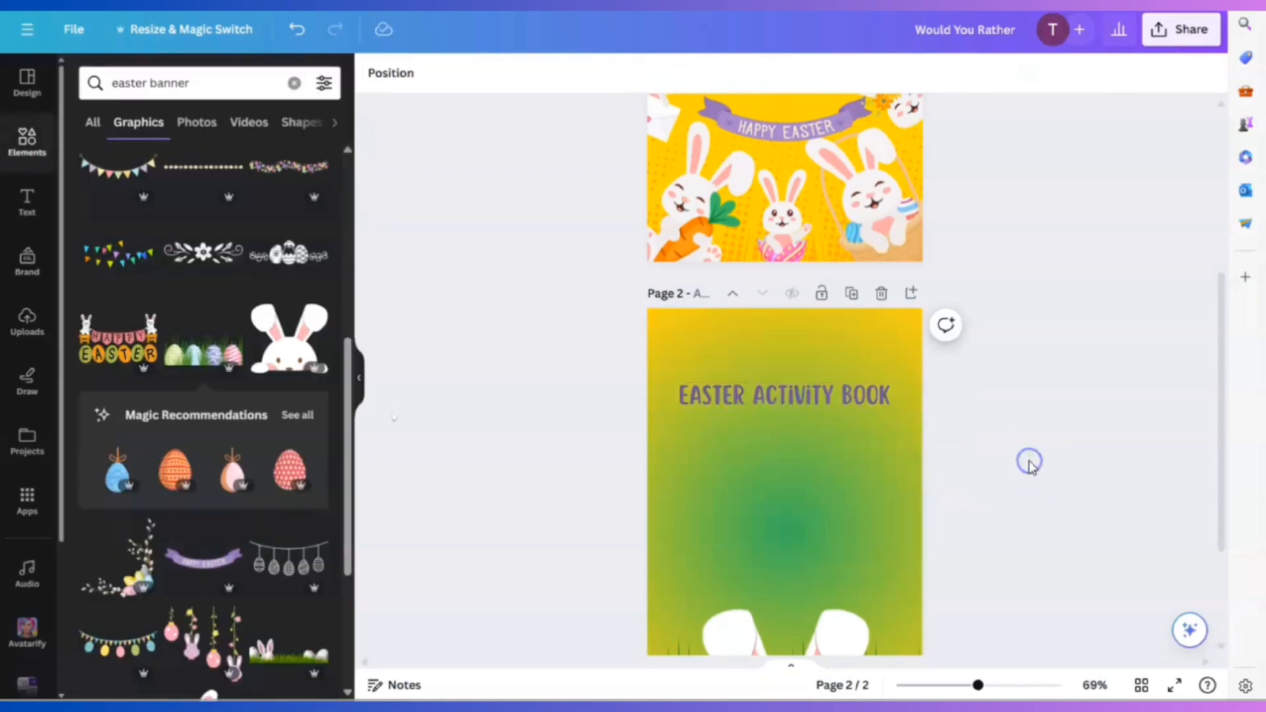
# Add a third page after page 2 and set its background to white.
pyautogui.scroll(5, 1028, 461)
pyautogui.scroll(-7, 950, 296)
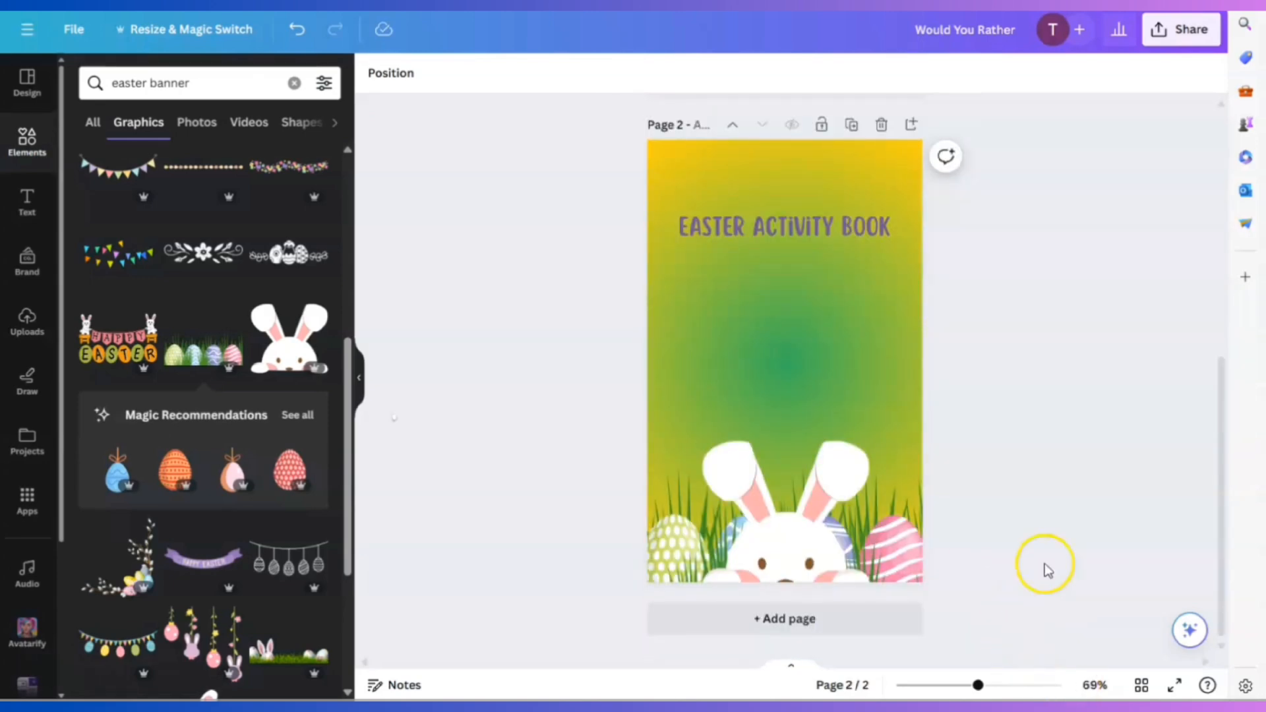
pyautogui.scroll(5, 1049, 561)
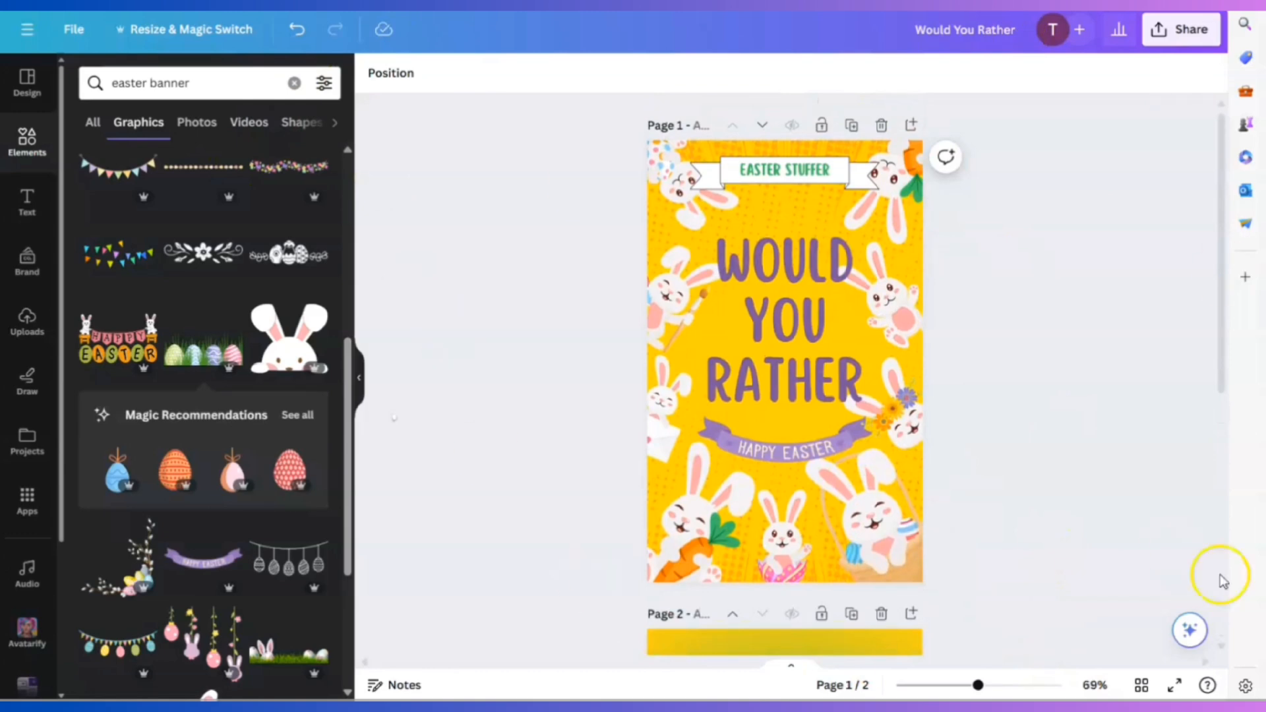
pyautogui.scroll(-5, 1068, 429)
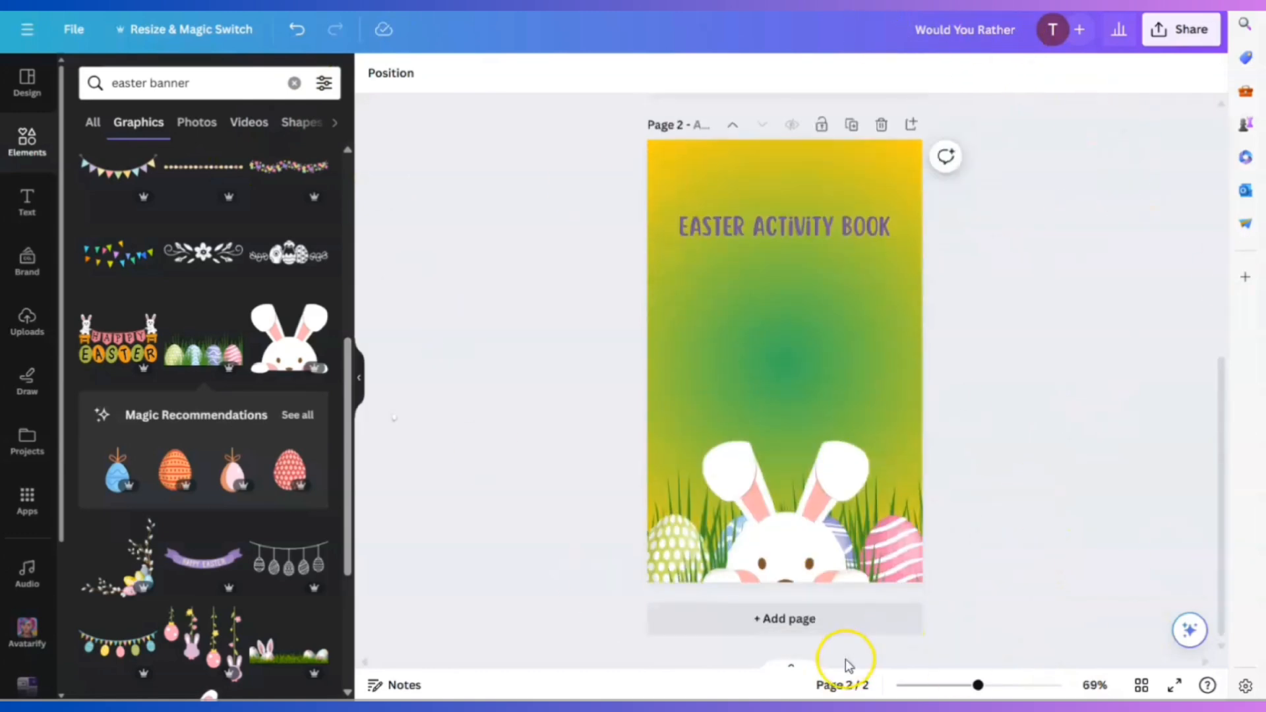
pyautogui.click(817, 623)
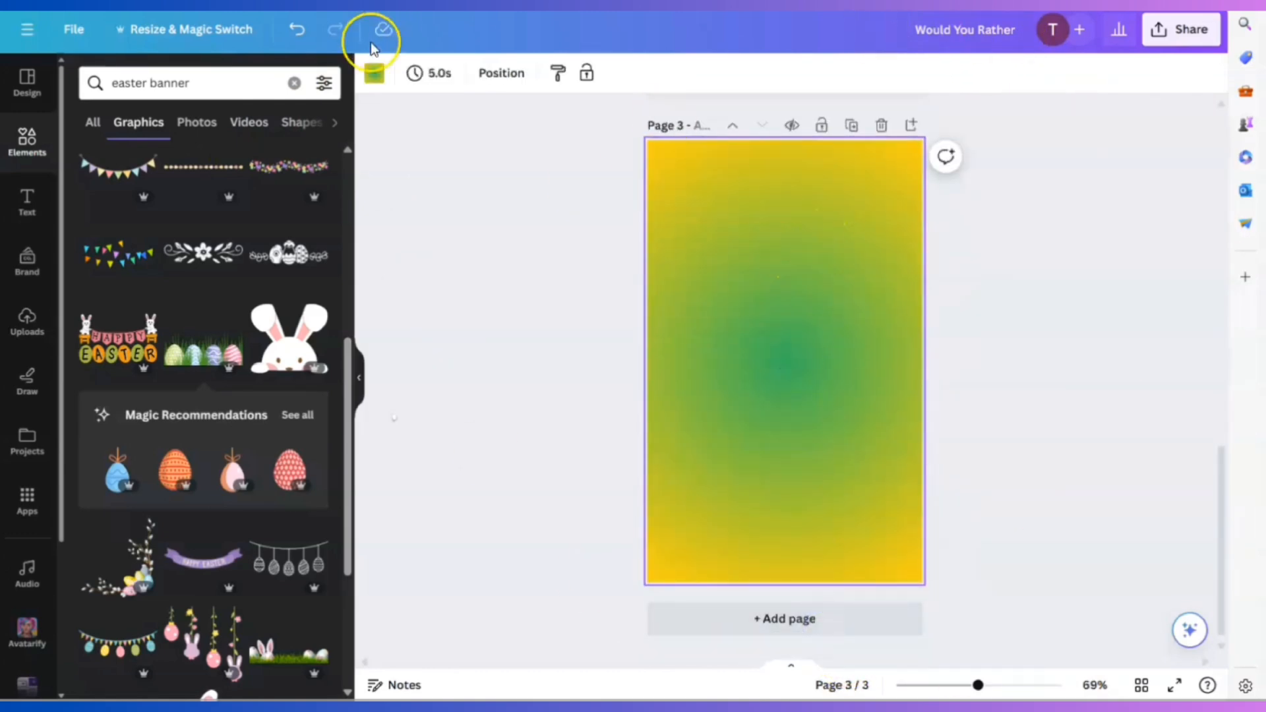
pyautogui.click(376, 76)
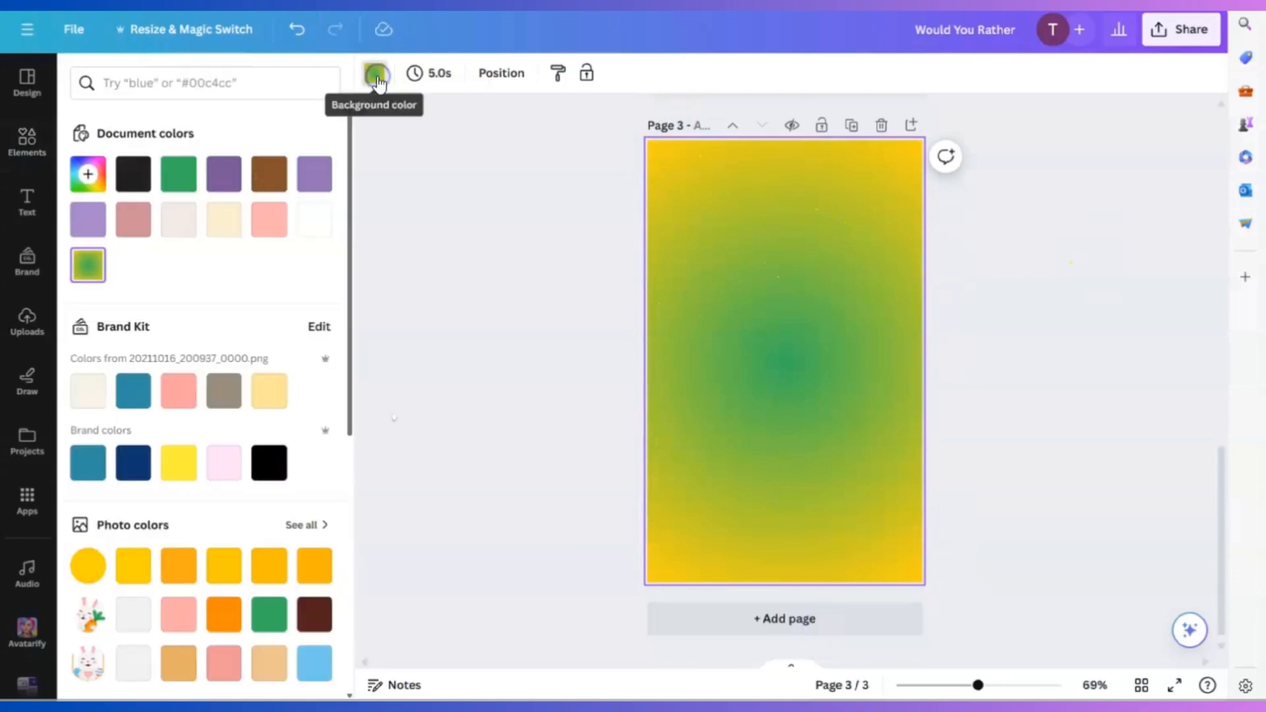
pyautogui.click(322, 228)
pyautogui.click(1041, 317)
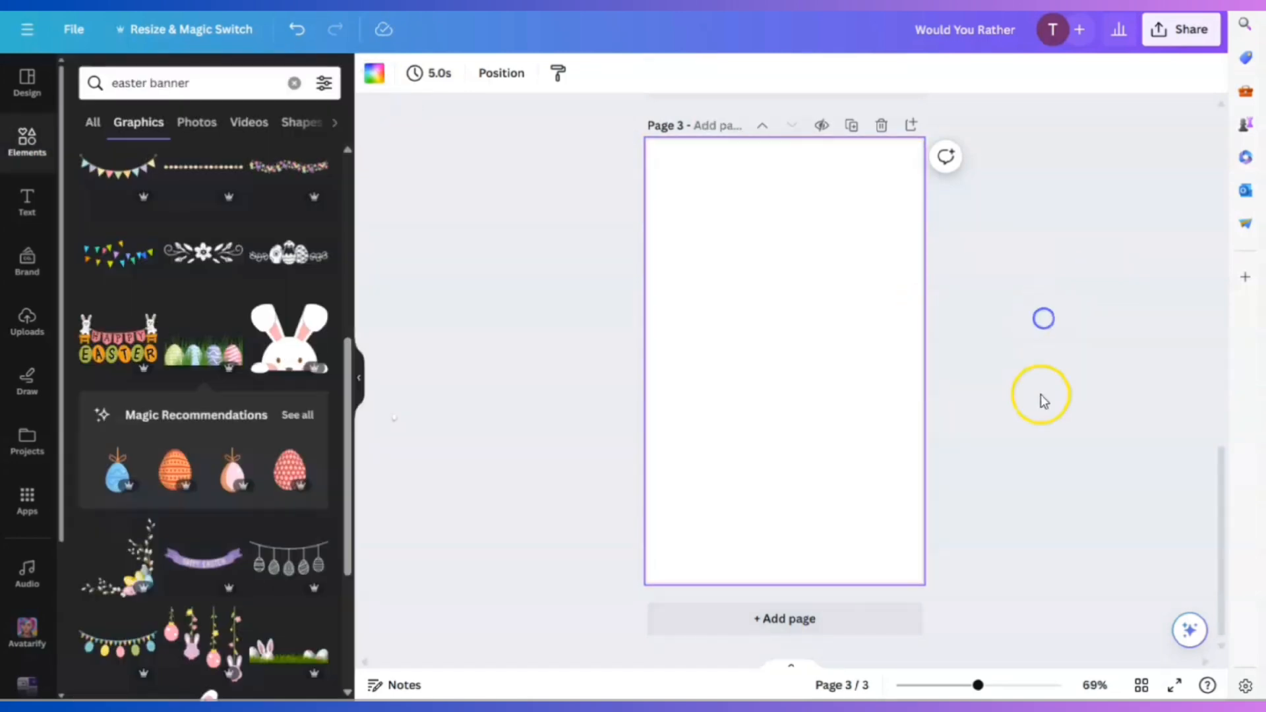
pyautogui.scroll(3, 1047, 400)
pyautogui.scroll(-3, 1046, 401)
pyautogui.click(560, 292)
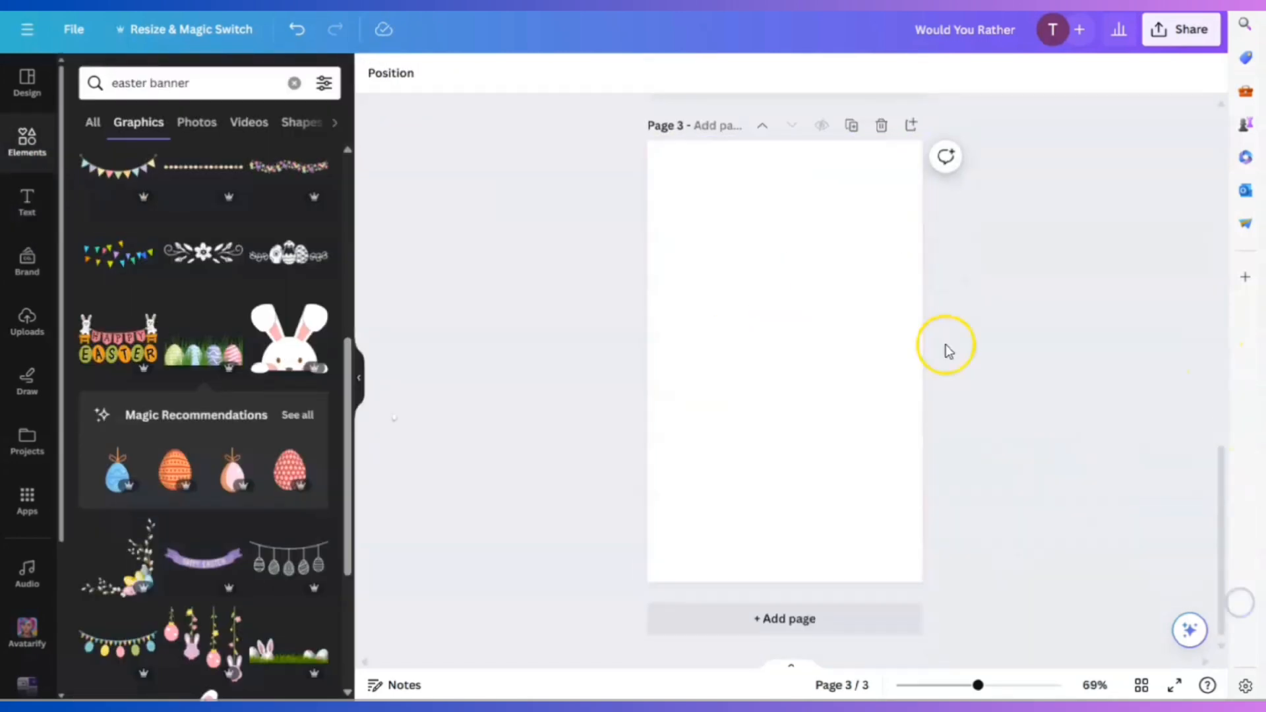
# Duplicate the cover's "Would You Rather" title and place the copy in the centre of page 3.
pyautogui.scroll(10, 1042, 471)
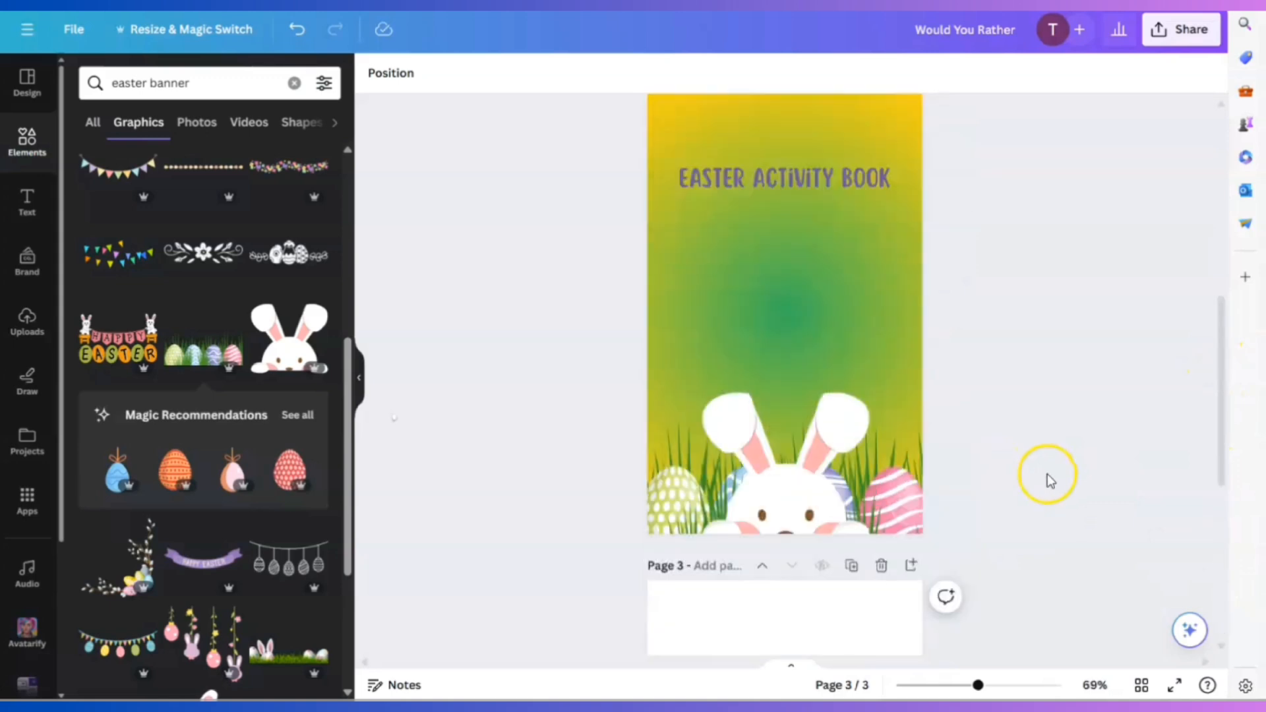
pyautogui.click(801, 321)
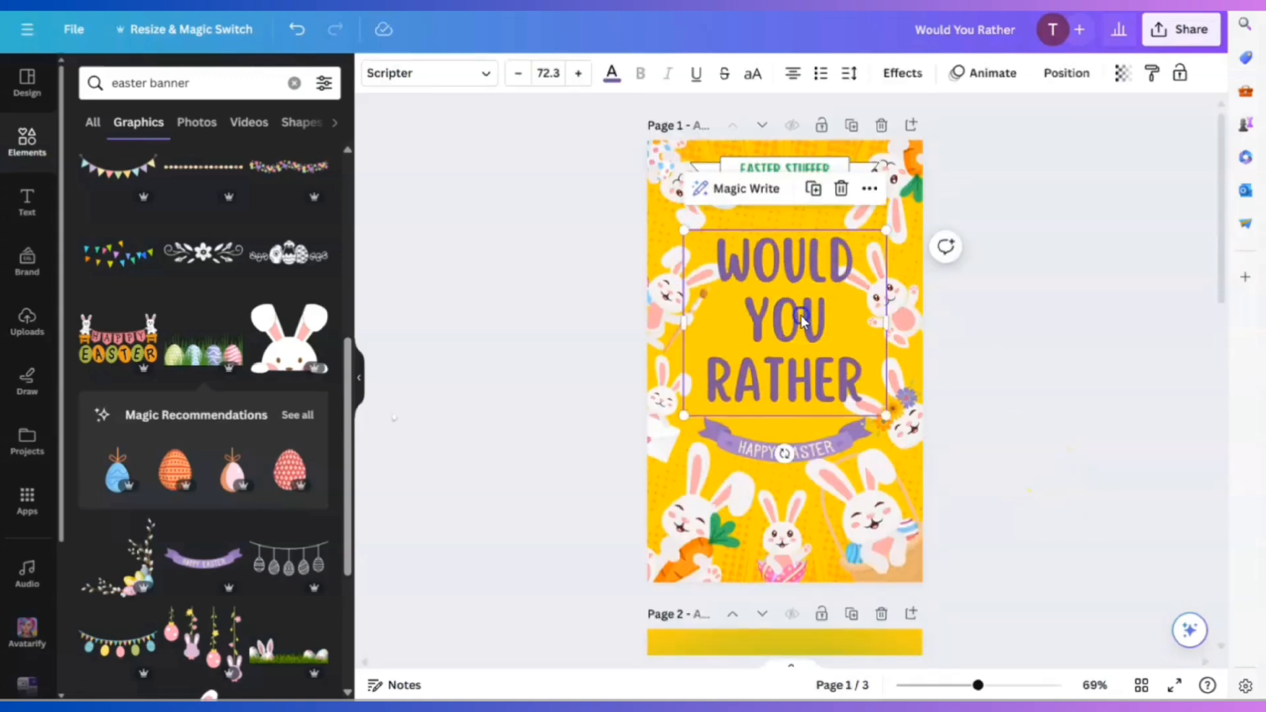
pyautogui.click(814, 195)
pyautogui.moveTo(778, 294); pyautogui.dragTo(771, 345)
pyautogui.scroll(-10, 784, 404)
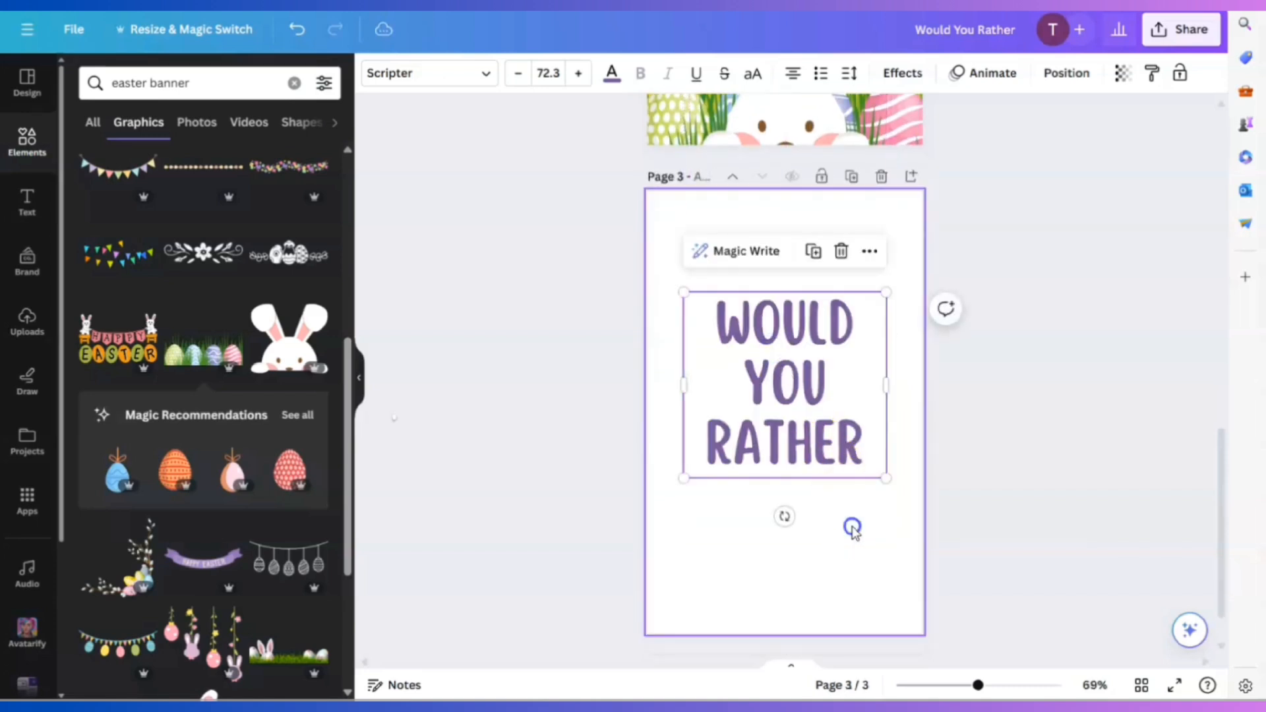
pyautogui.moveTo(803, 389); pyautogui.dragTo(802, 421)
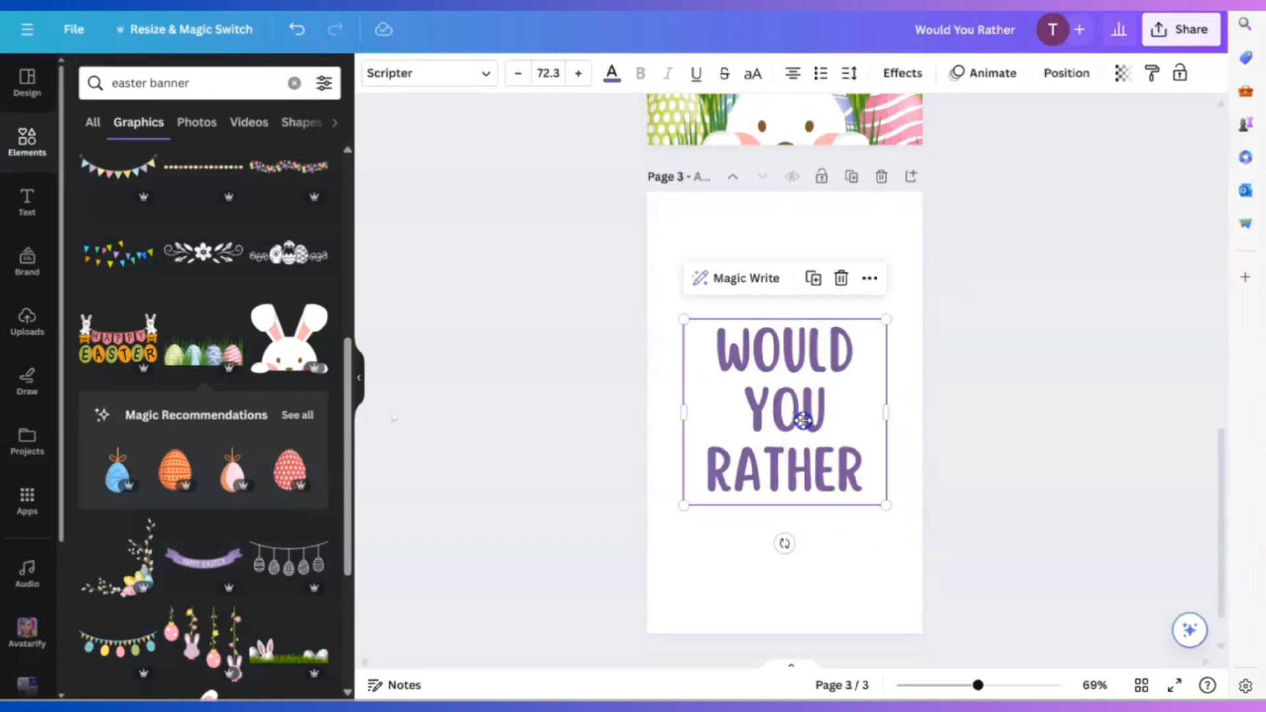
pyautogui.click(846, 545)
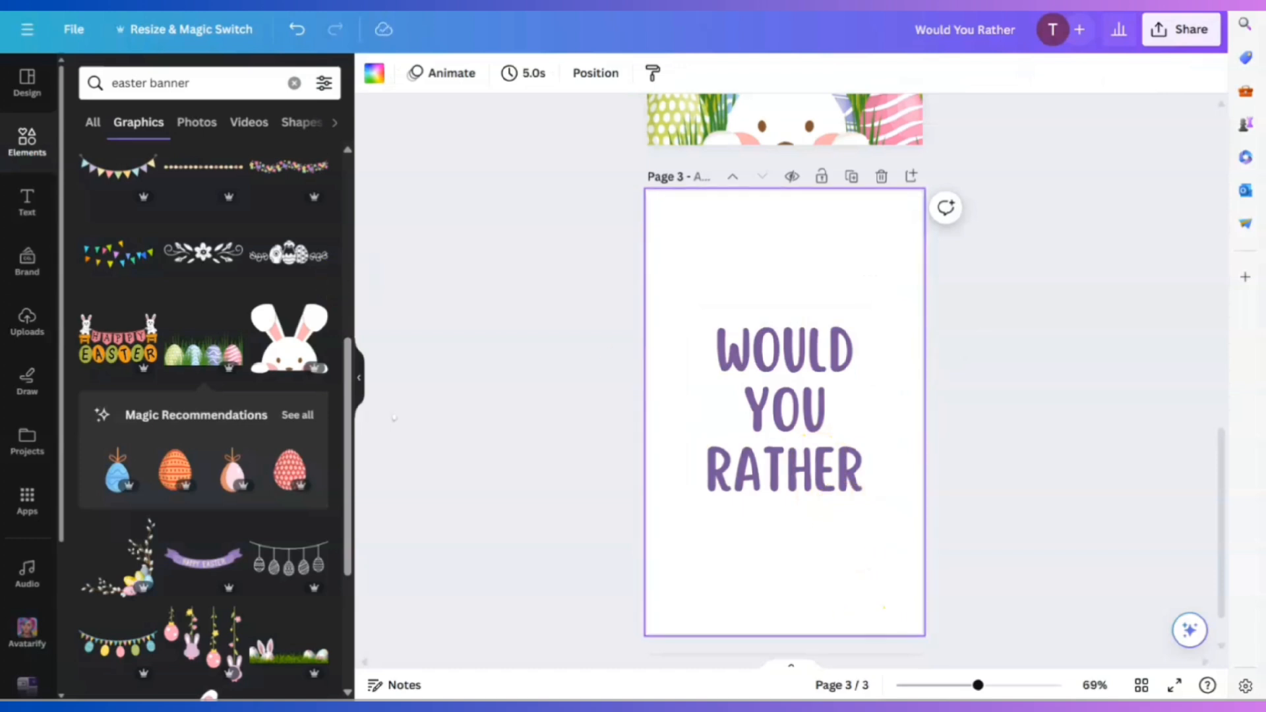
# Add a subheading with the author's name to page 3 and place it just below the "Would You Rather" title.
pyautogui.click(27, 201)
pyautogui.click(138, 264)
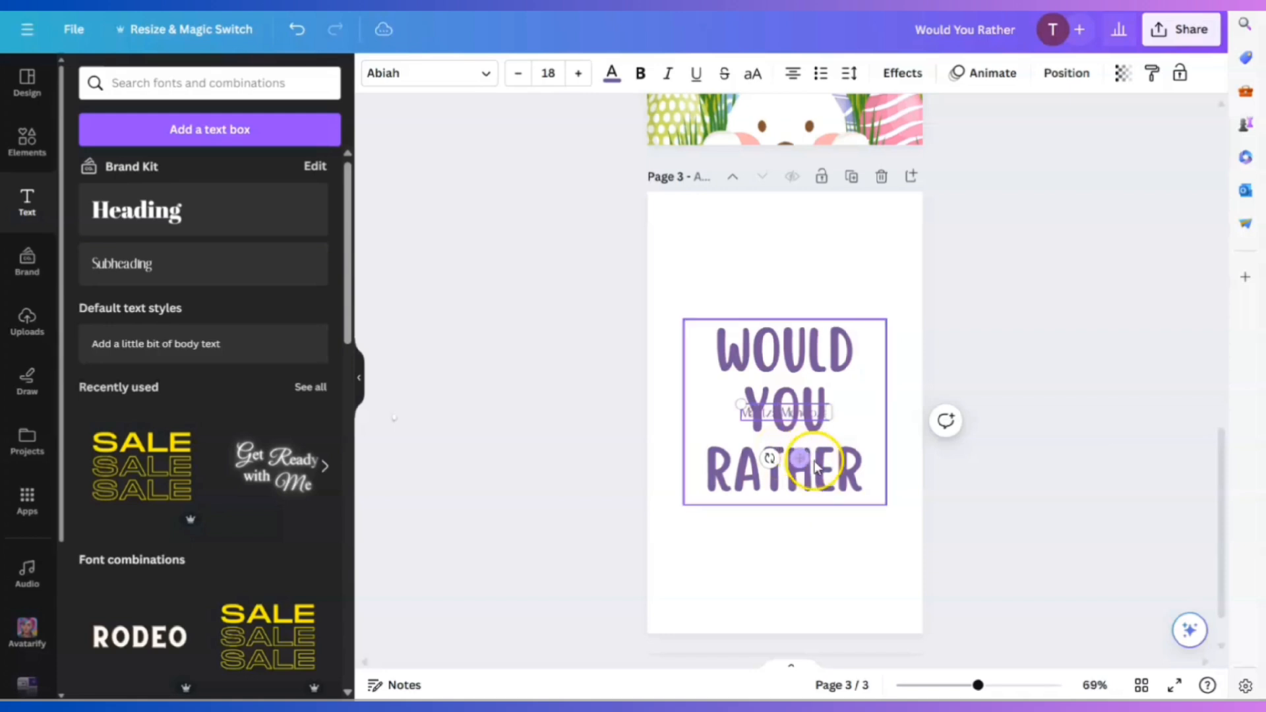
pyautogui.moveTo(799, 458); pyautogui.dragTo(800, 590)
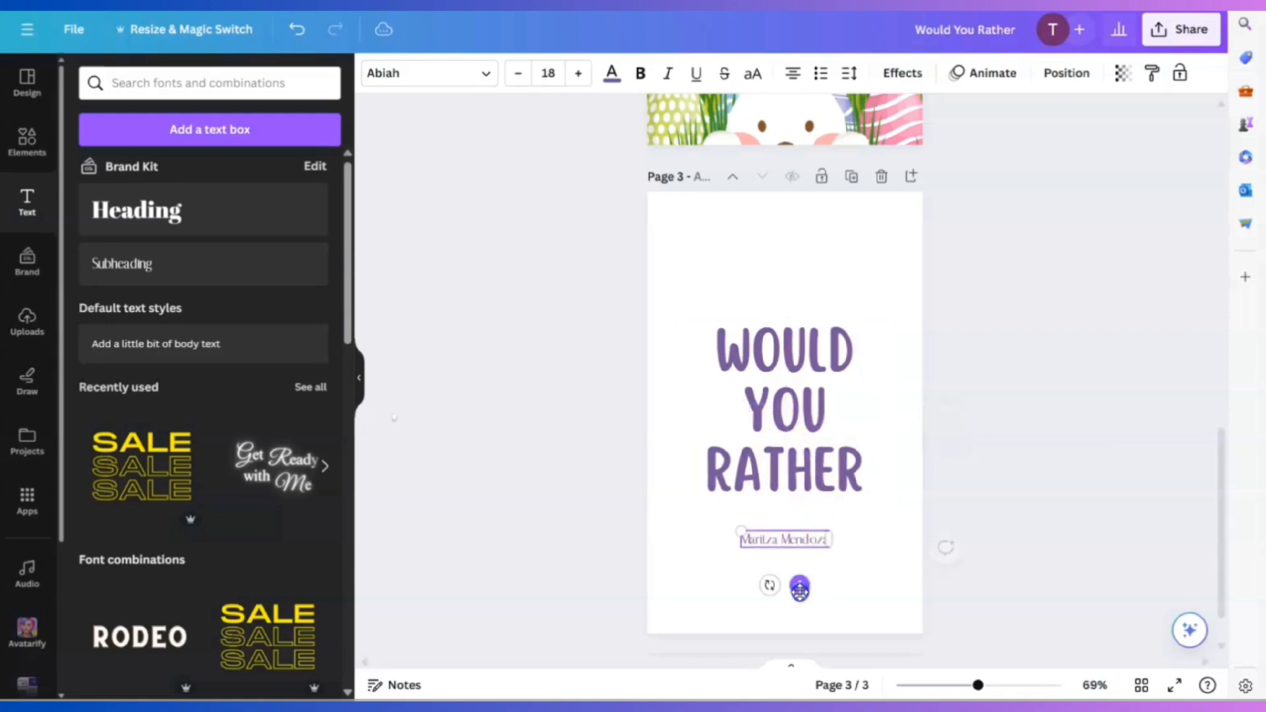
pyautogui.click(873, 547)
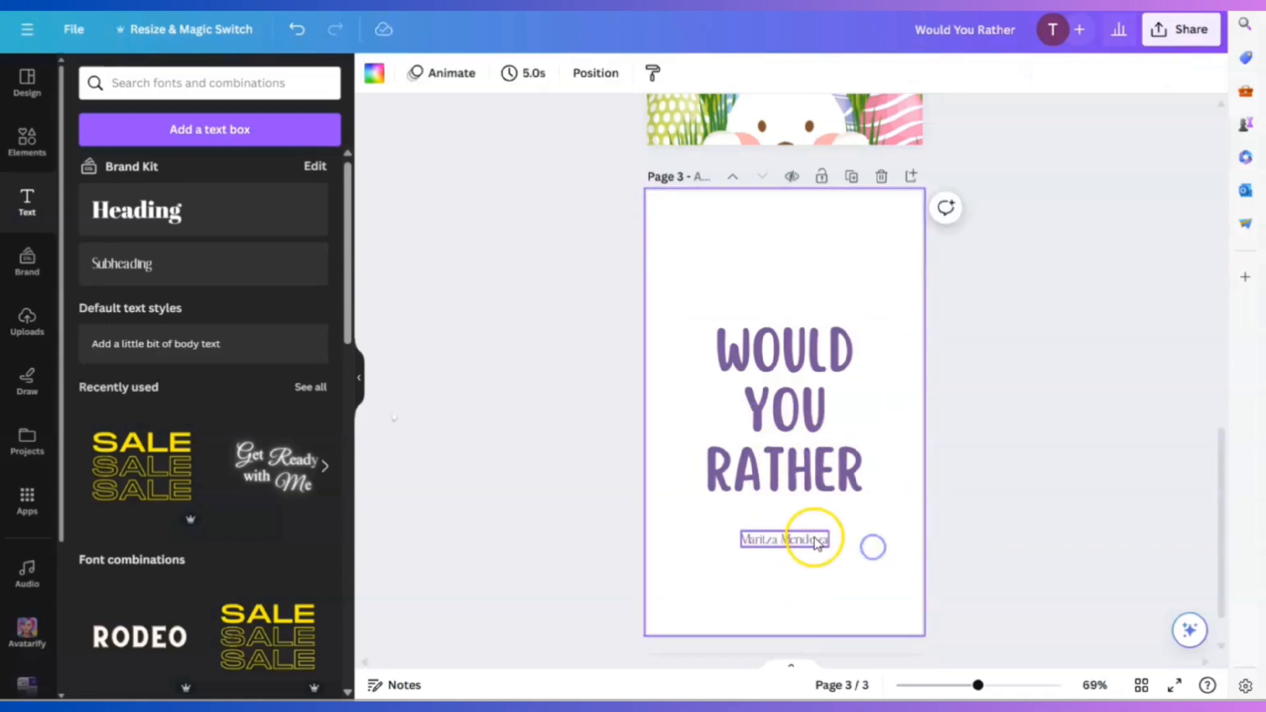
# Move the author name line above the "Would You Rather" title and replace its text with "Easter Activity Book".
pyautogui.click(815, 540)
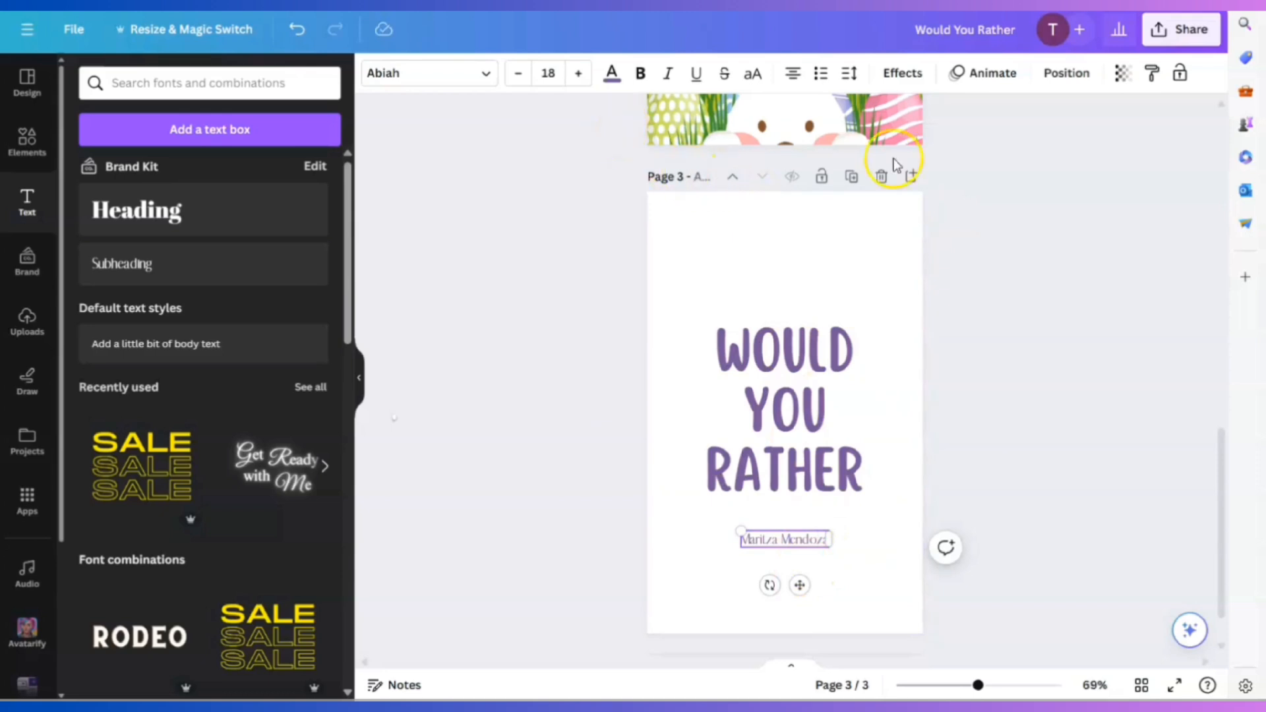
pyautogui.moveTo(804, 586); pyautogui.dragTo(805, 312)
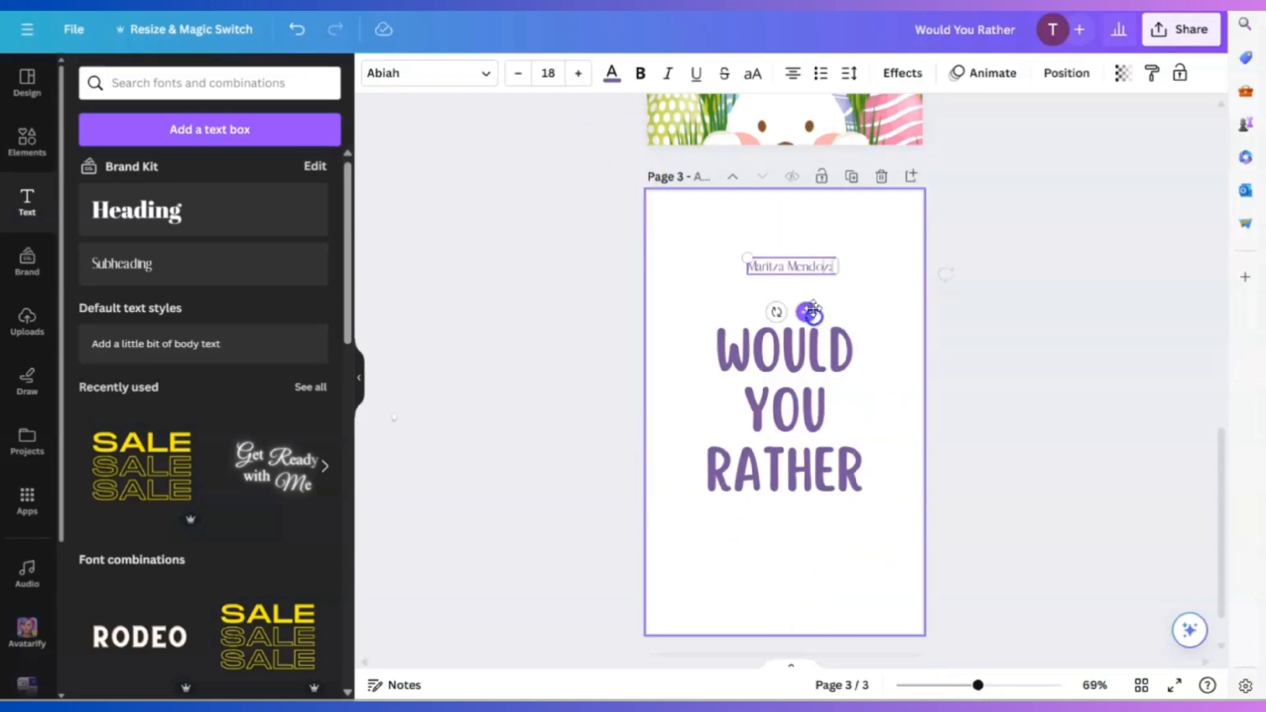
pyautogui.click(793, 262)
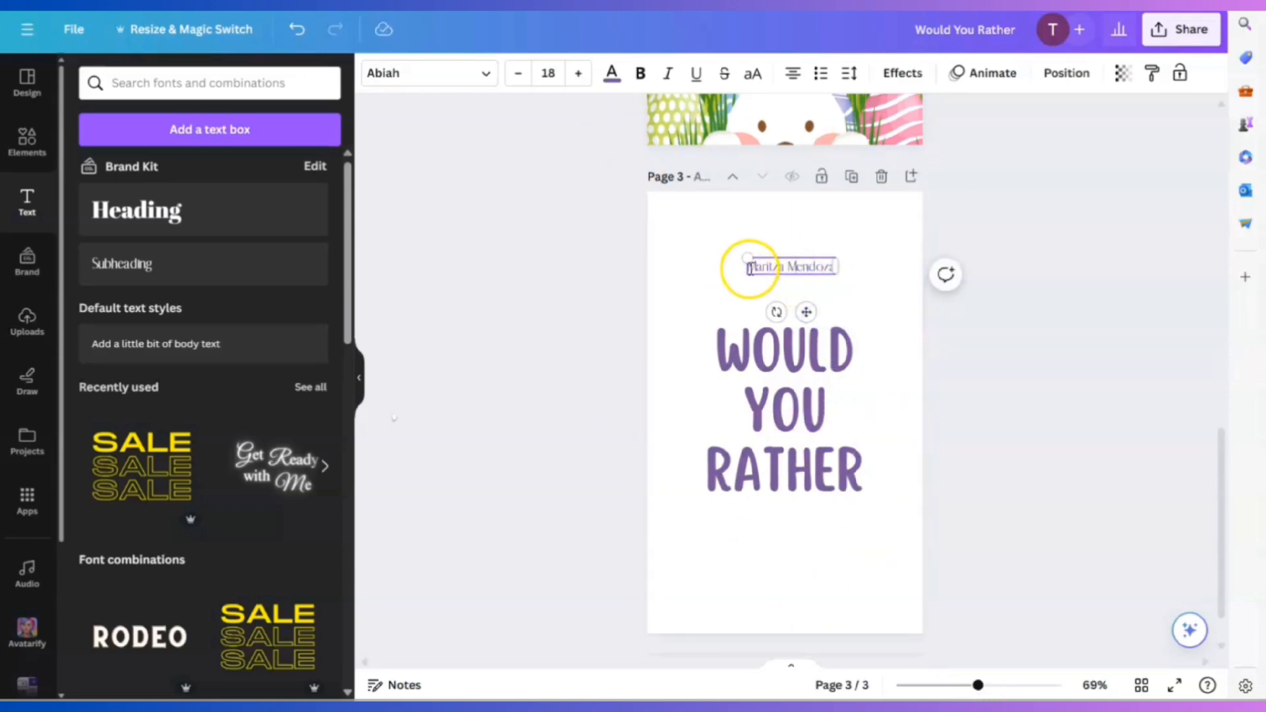
pyautogui.moveTo(749, 266); pyautogui.dragTo(874, 277)
pyautogui.write('Easter')
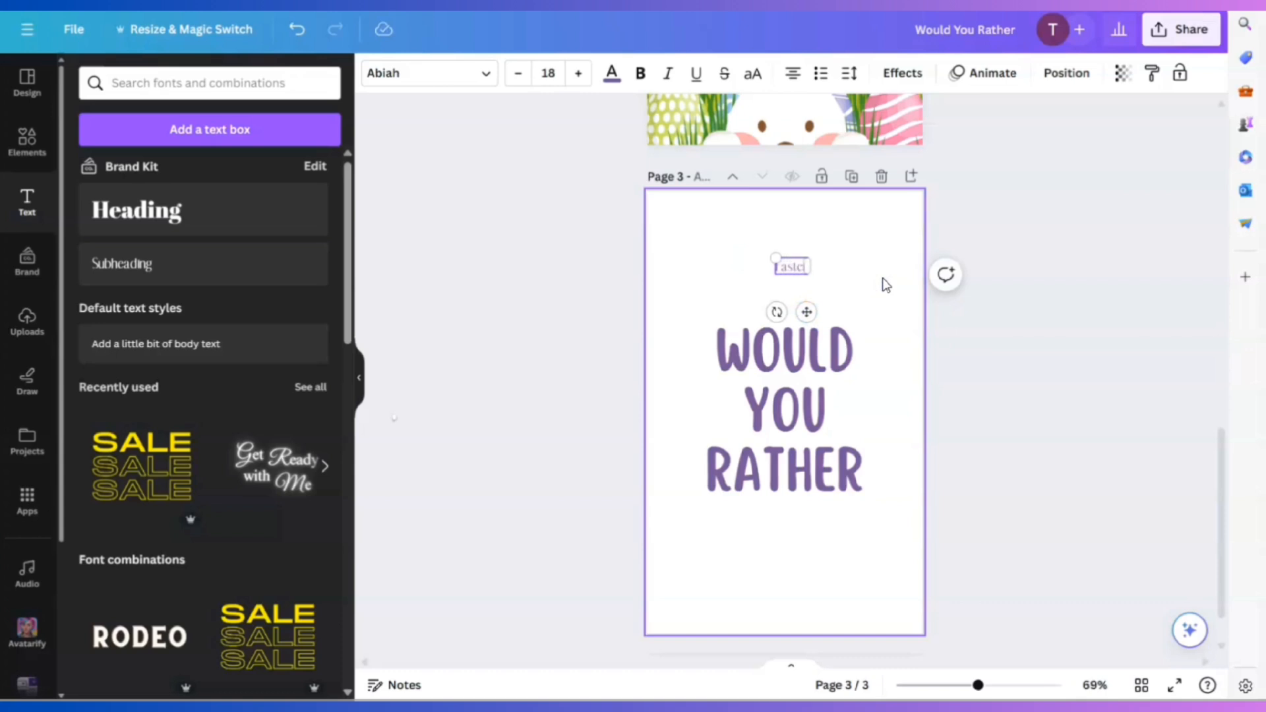
pyautogui.write(' Acti')
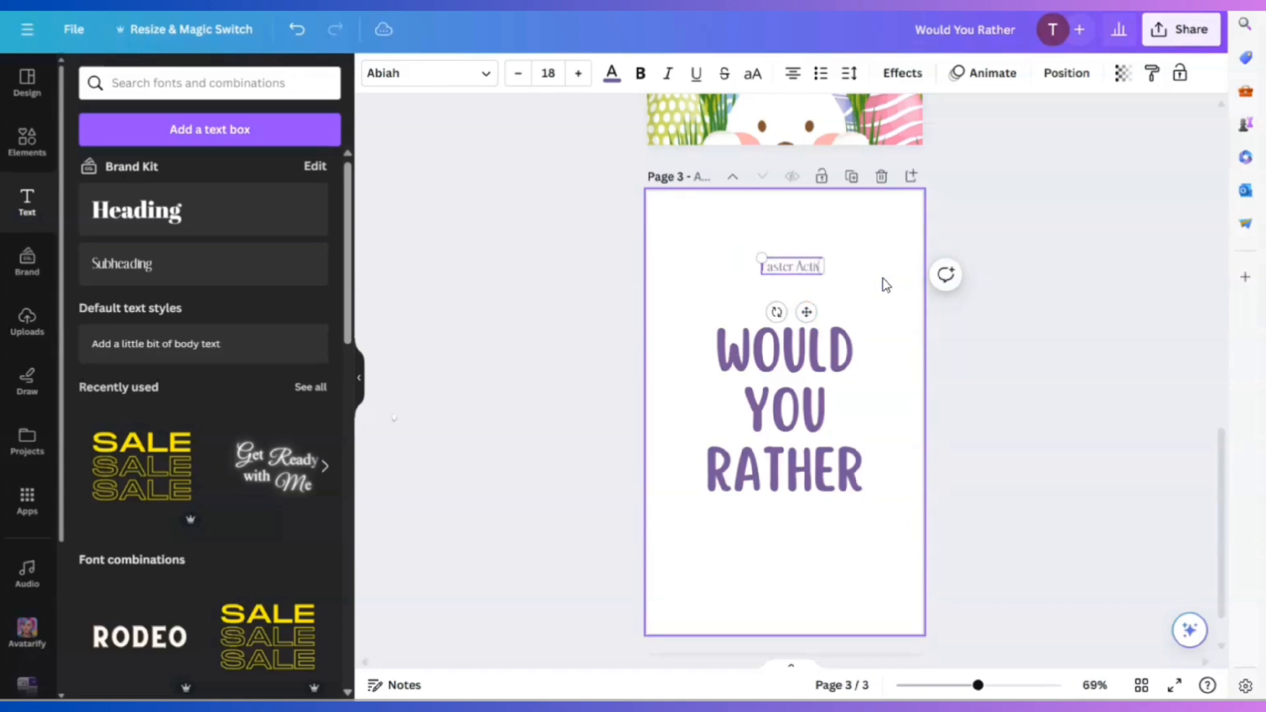
pyautogui.write('vity Book')
pyautogui.click(880, 279)
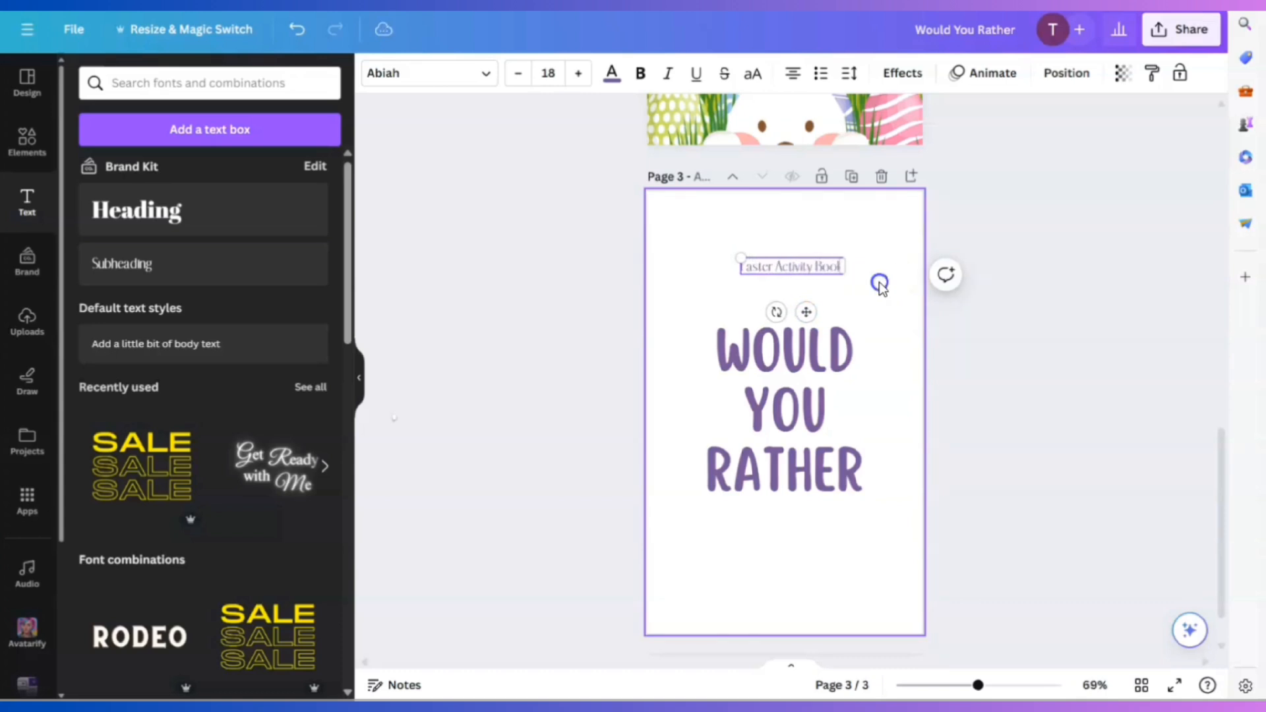
# Shift the "Easter Activity Book" line slightly upwards and centre it horizontally on page 3.
pyautogui.click(807, 266)
pyautogui.moveTo(807, 266); pyautogui.dragTo(802, 251)
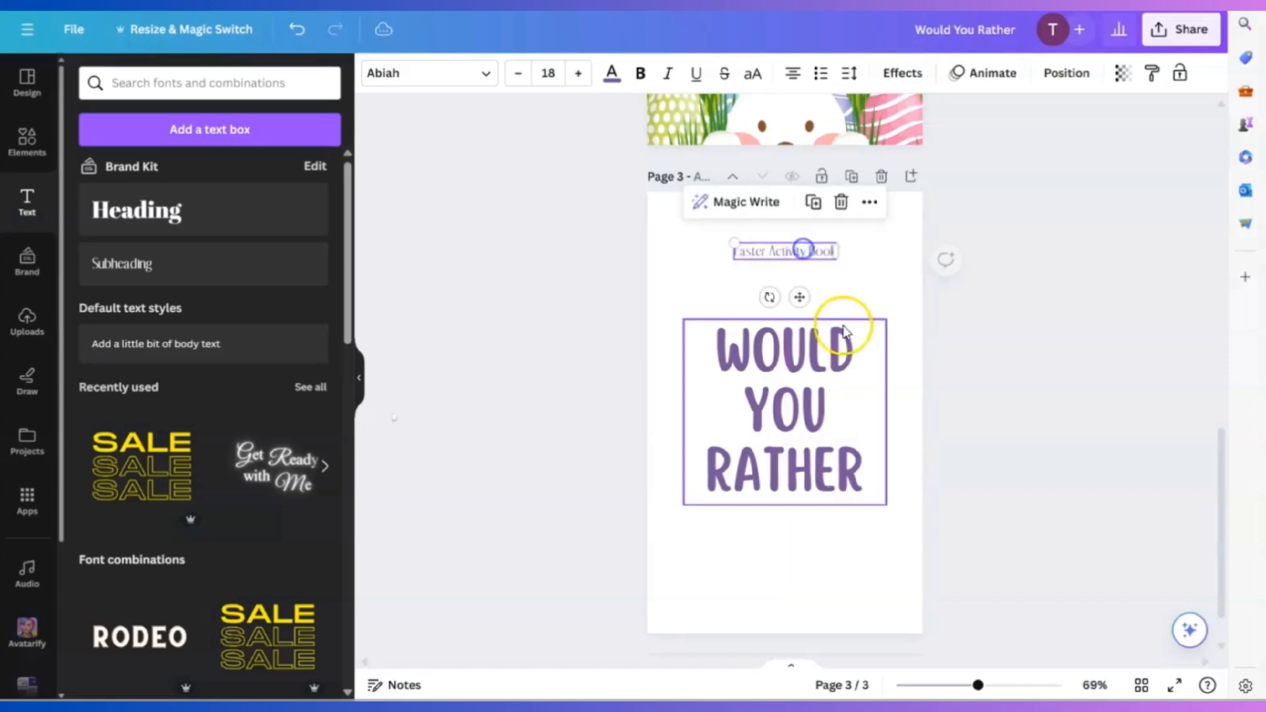
pyautogui.click(875, 318)
# Add a blank fourth page after page 3.
pyautogui.scroll(-1, 884, 376)
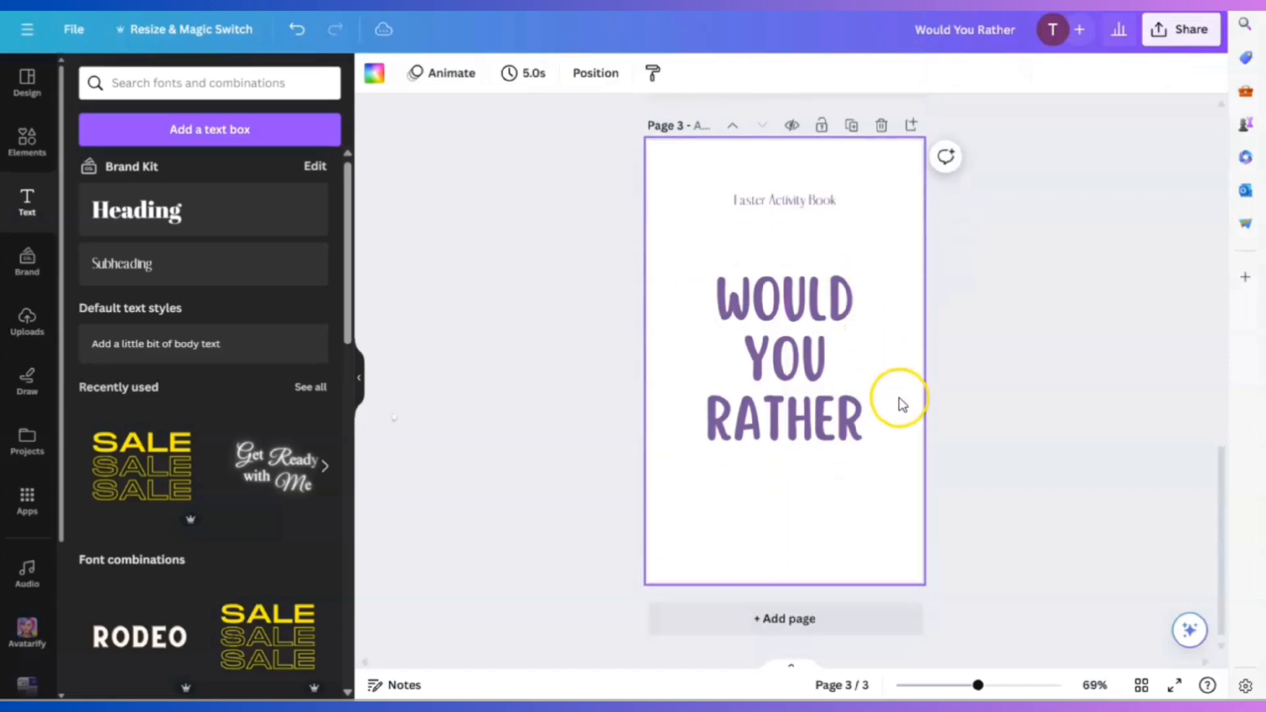
pyautogui.click(805, 627)
pyautogui.click(752, 305)
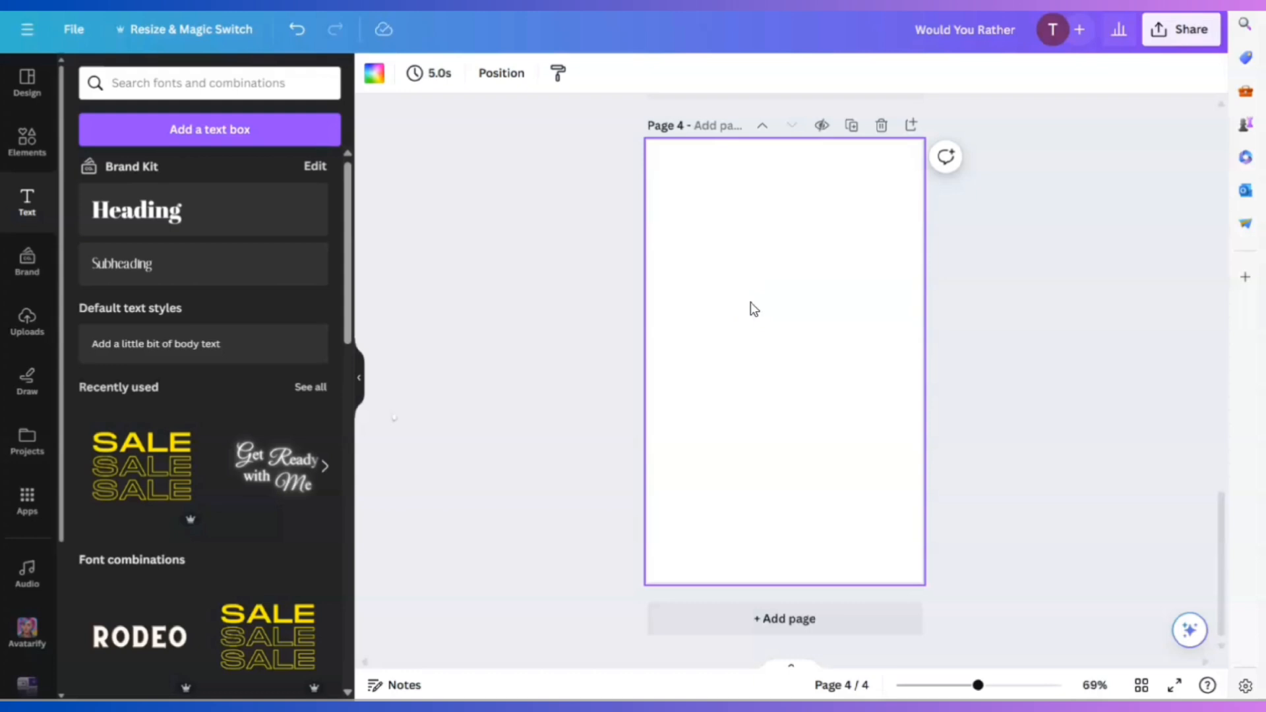
pyautogui.click(751, 327)
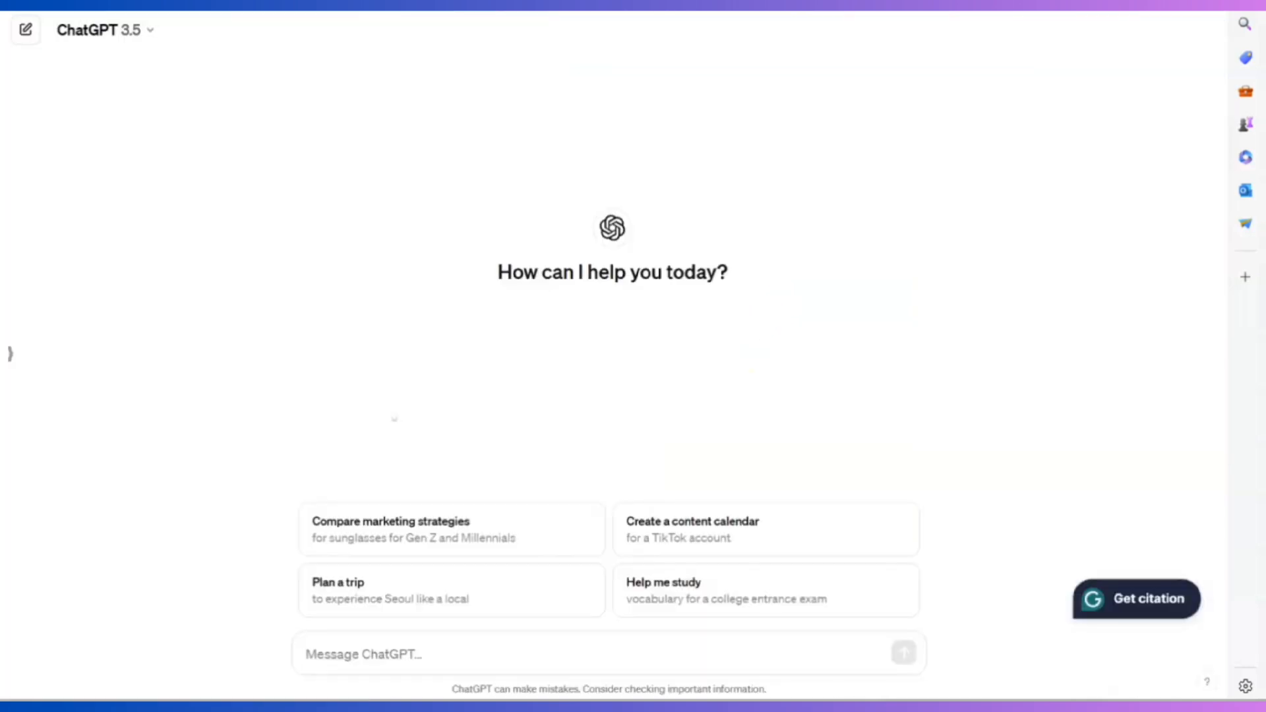
# Switch to ChatGPT, submit 'Provide five "Would you rather" questions that kids would ask ages 5-10?' and copy the first generated question.
pyautogui.click(399, 635)
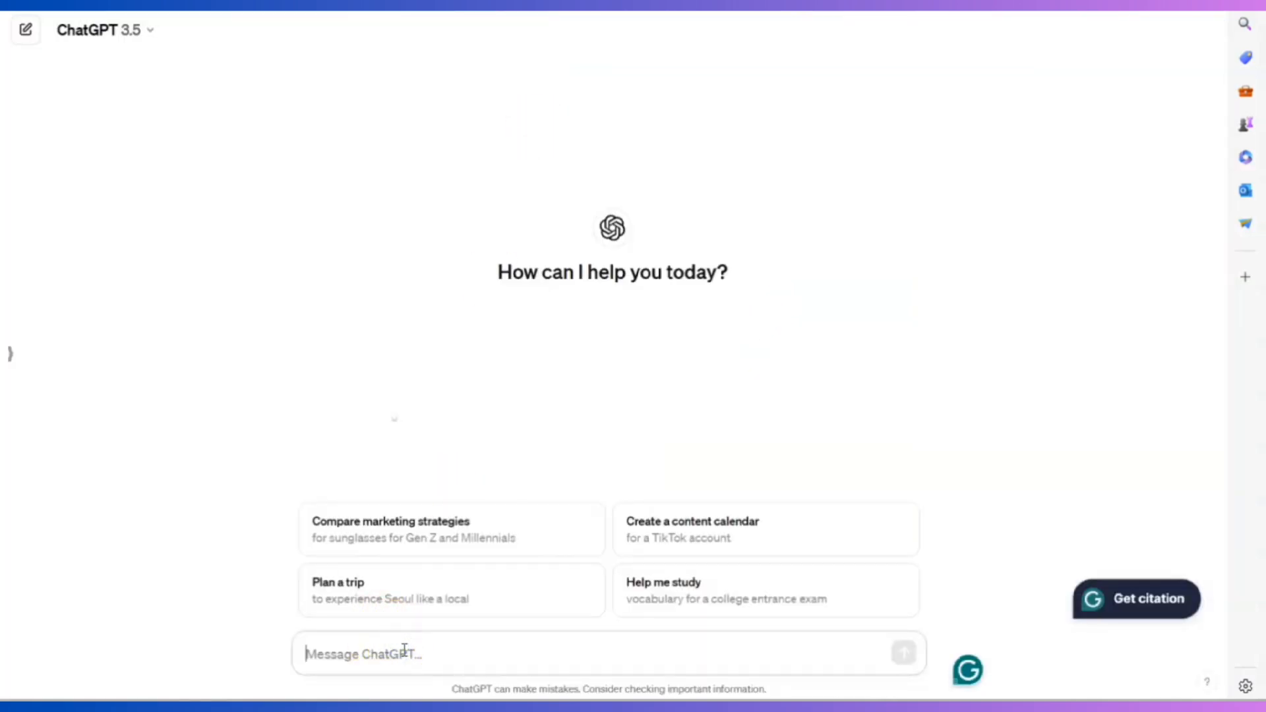
pyautogui.write('Pr')
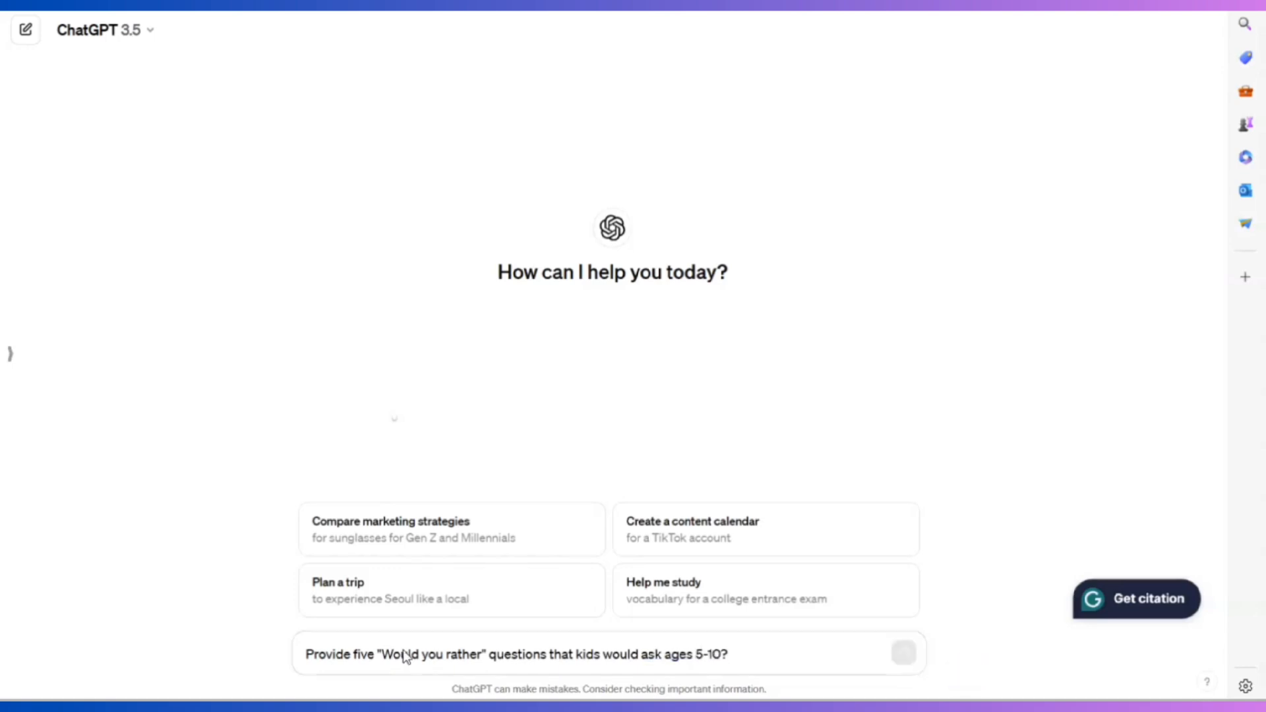
pyautogui.press('Return')
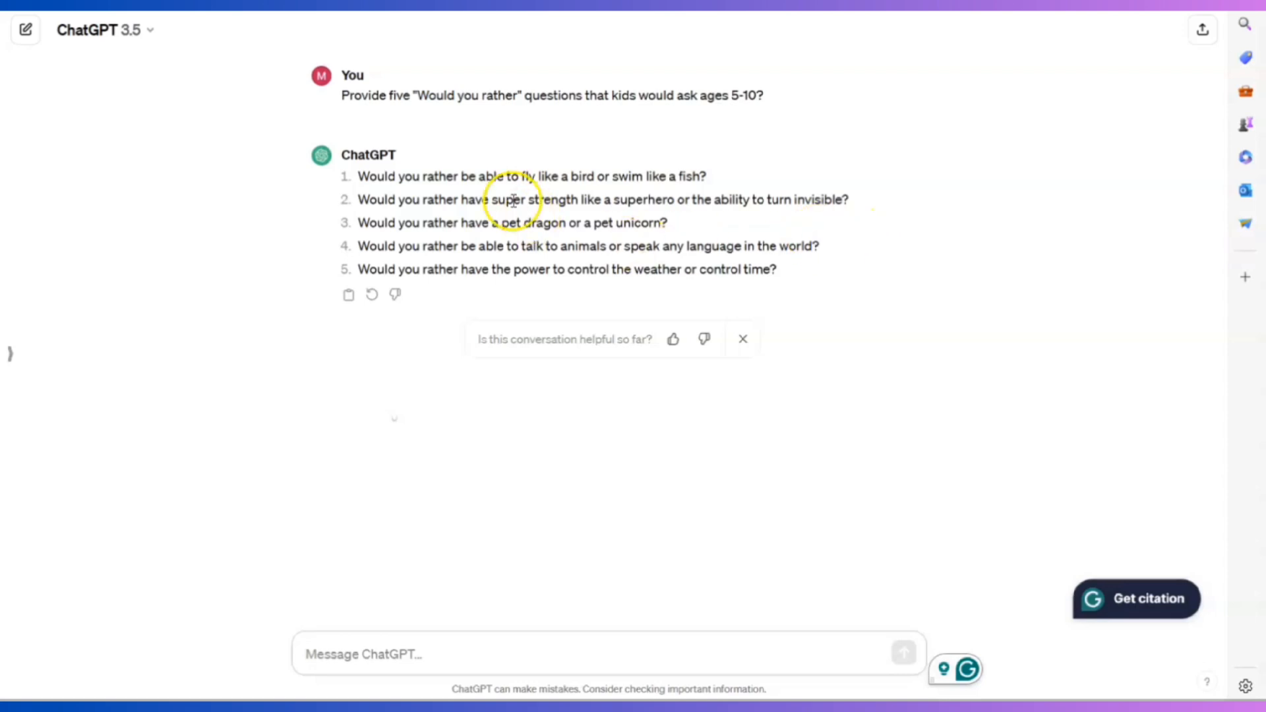
pyautogui.moveTo(367, 177); pyautogui.dragTo(734, 180)
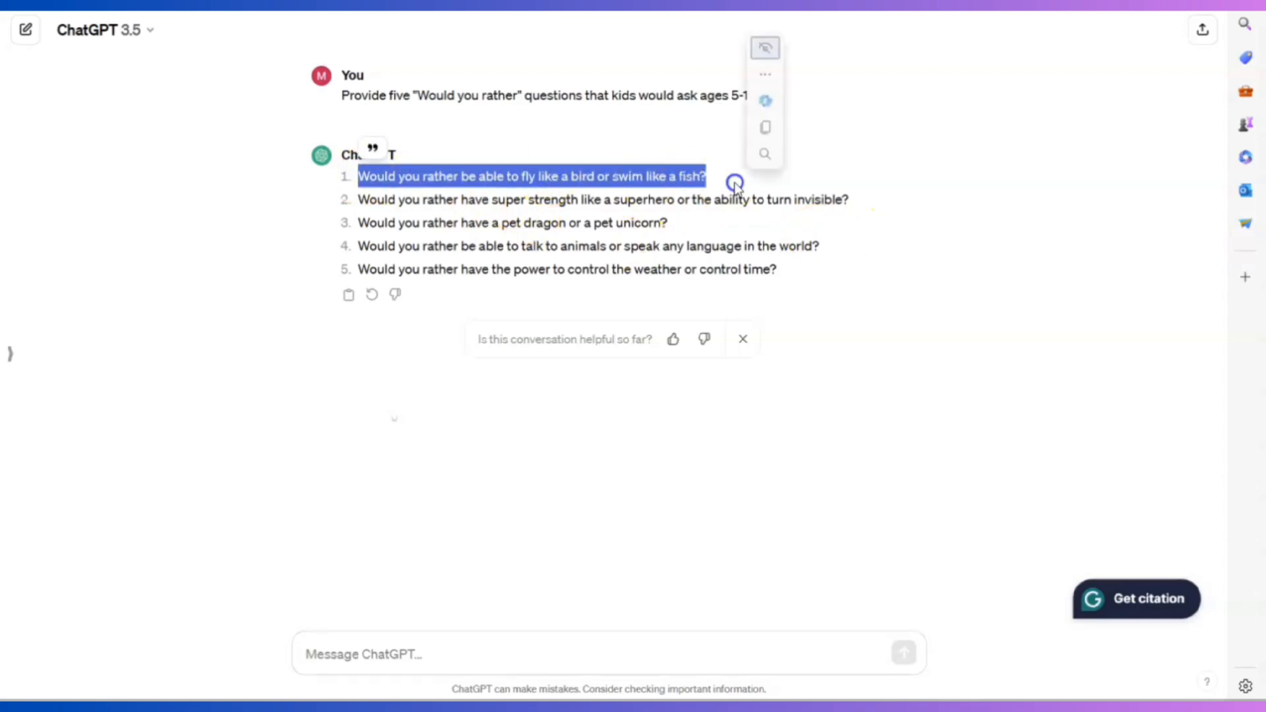
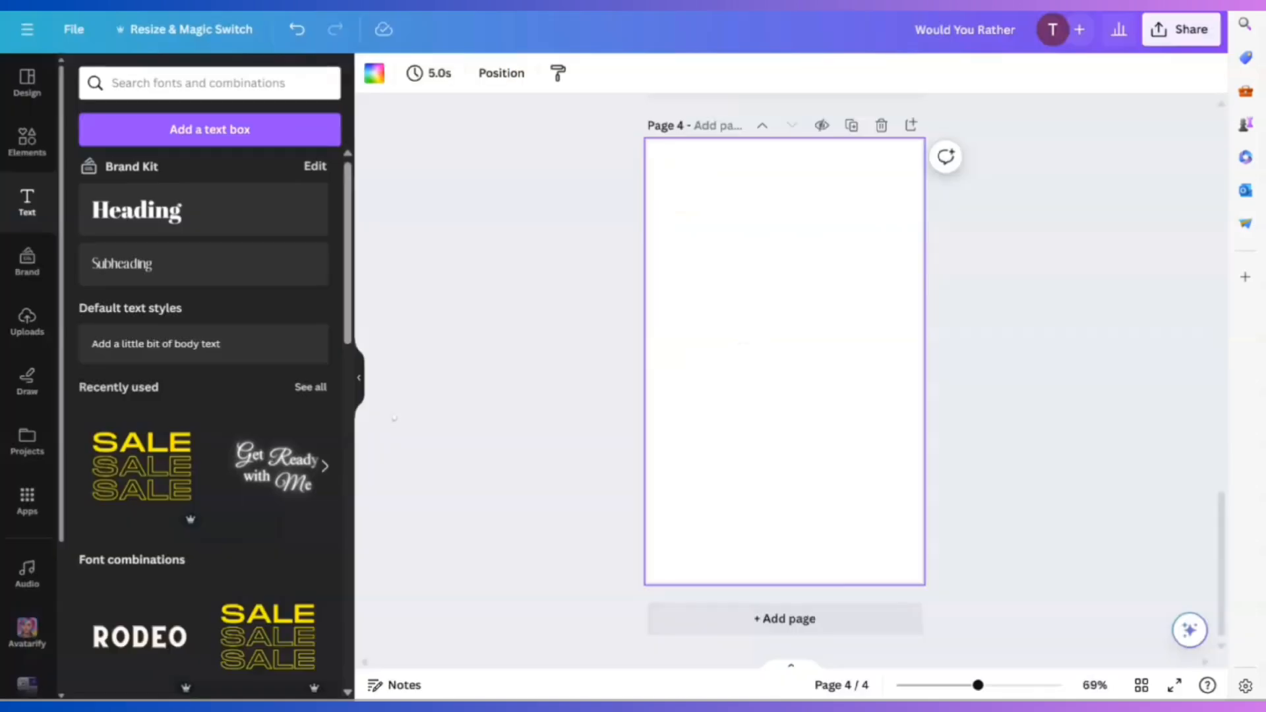
# Return to Canva, add a subheading text to the blank page 4 and enlarge it to font size 30.6.
pyautogui.click(721, 275)
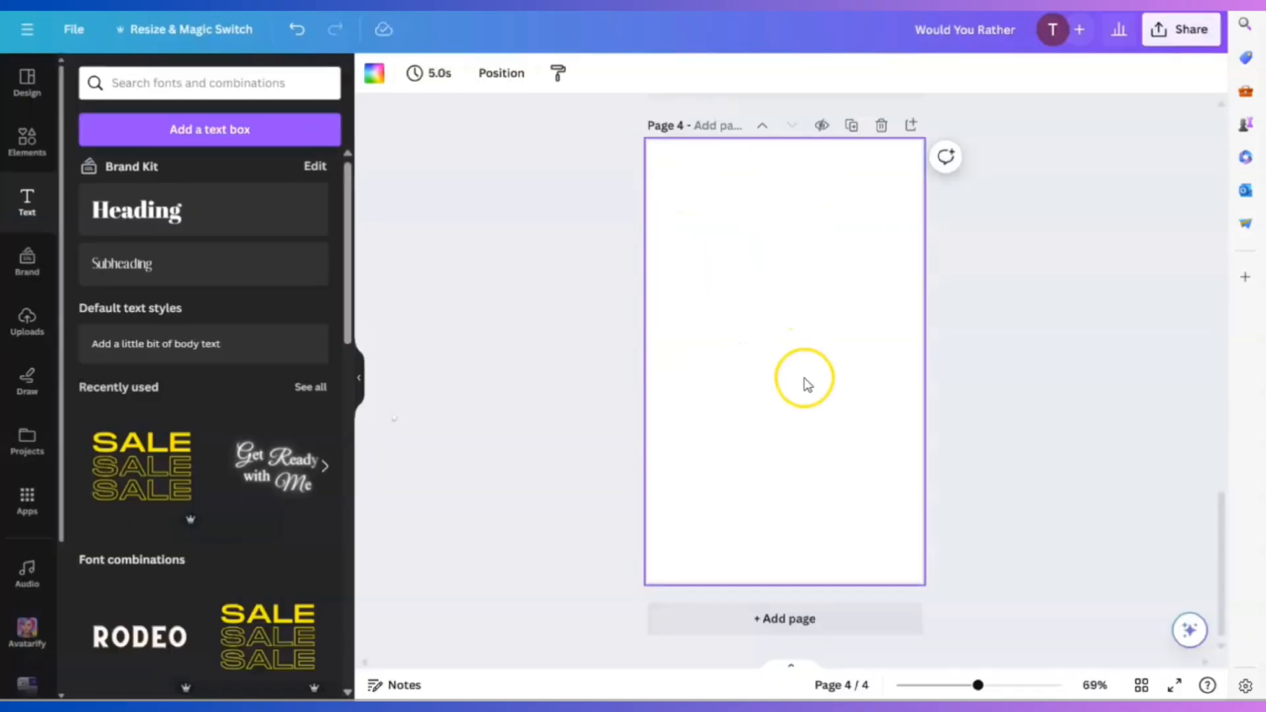
pyautogui.click(138, 263)
pyautogui.doubleClick(783, 360)
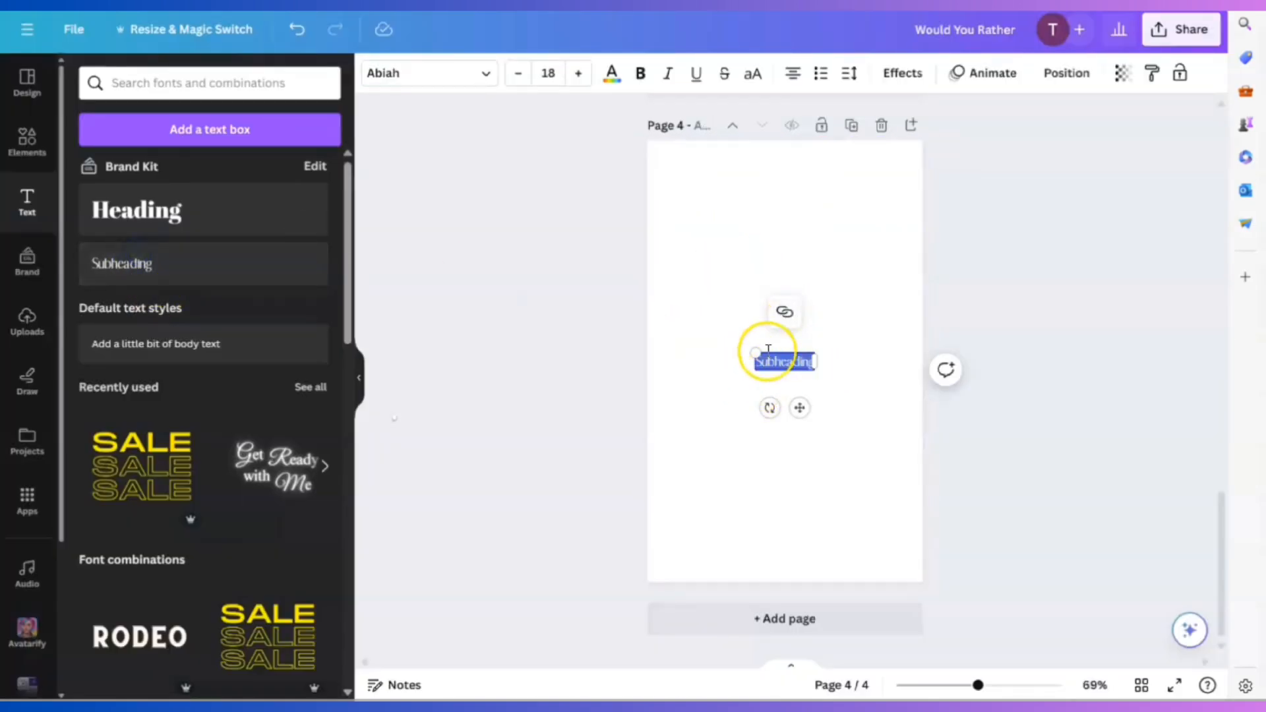
pyautogui.moveTo(756, 352); pyautogui.dragTo(717, 343)
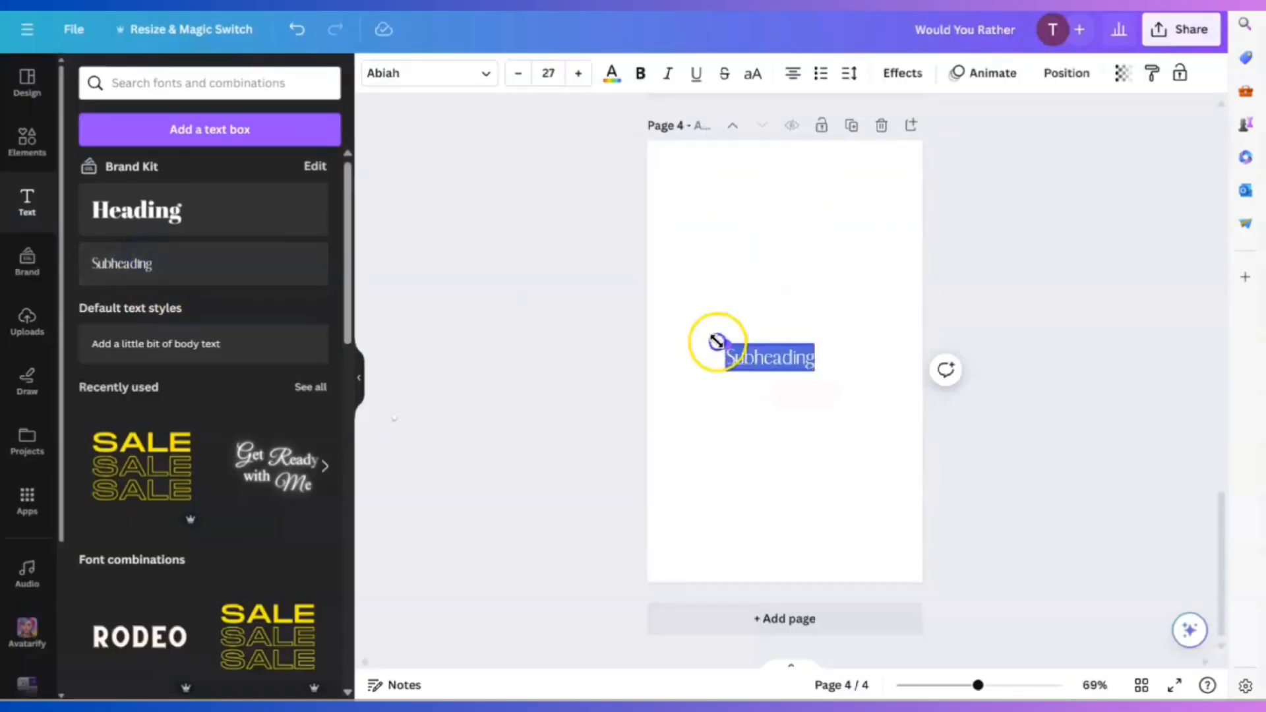
# Replace the subheading with "Would you rather be able to fly like a bird or swim like a fish?" and narrow its text box.
pyautogui.click(829, 391)
pyautogui.click(718, 353)
pyautogui.doubleClick(717, 351)
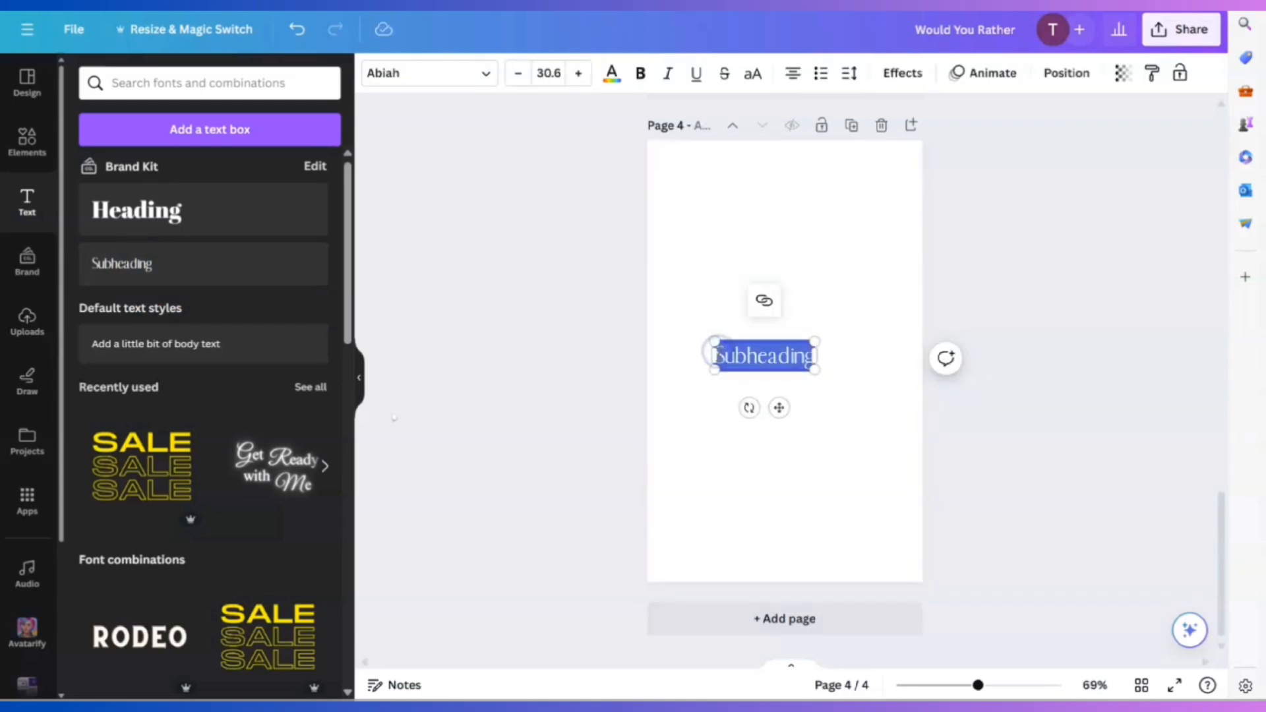
pyautogui.write('Would you rather be able to fly like a bird or swim like a fish?')
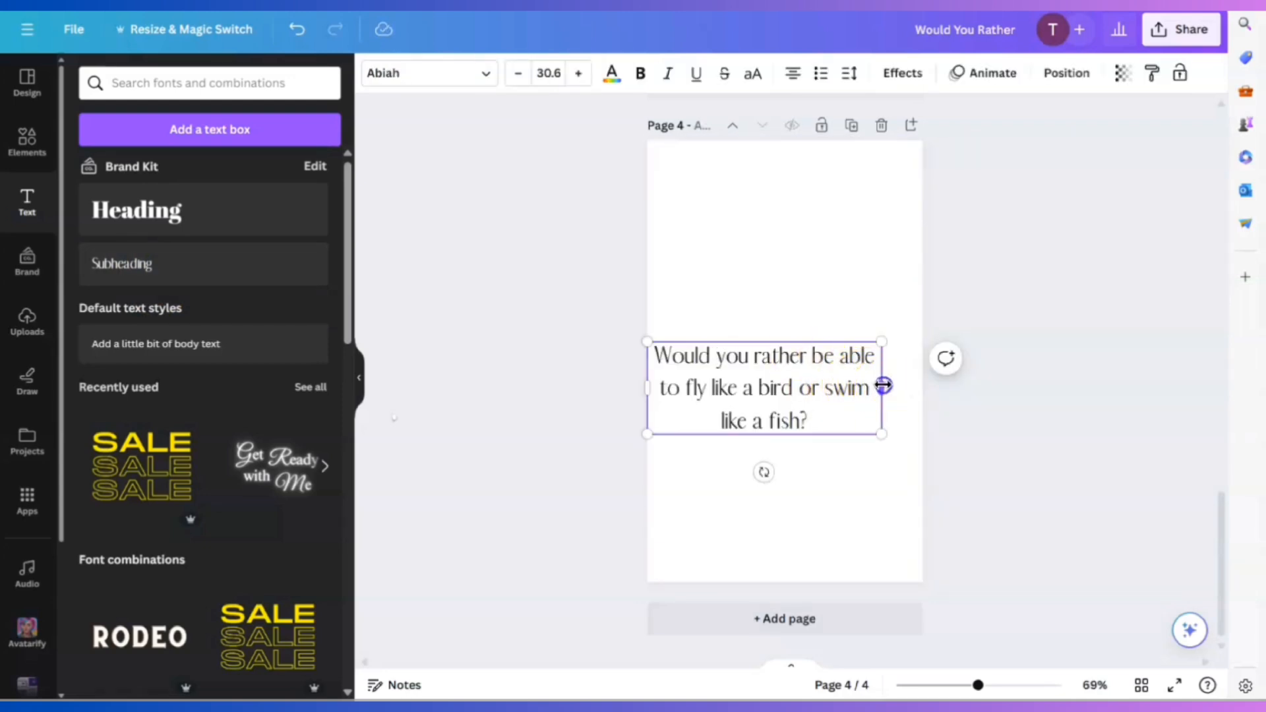
pyautogui.moveTo(884, 385); pyautogui.dragTo(856, 385)
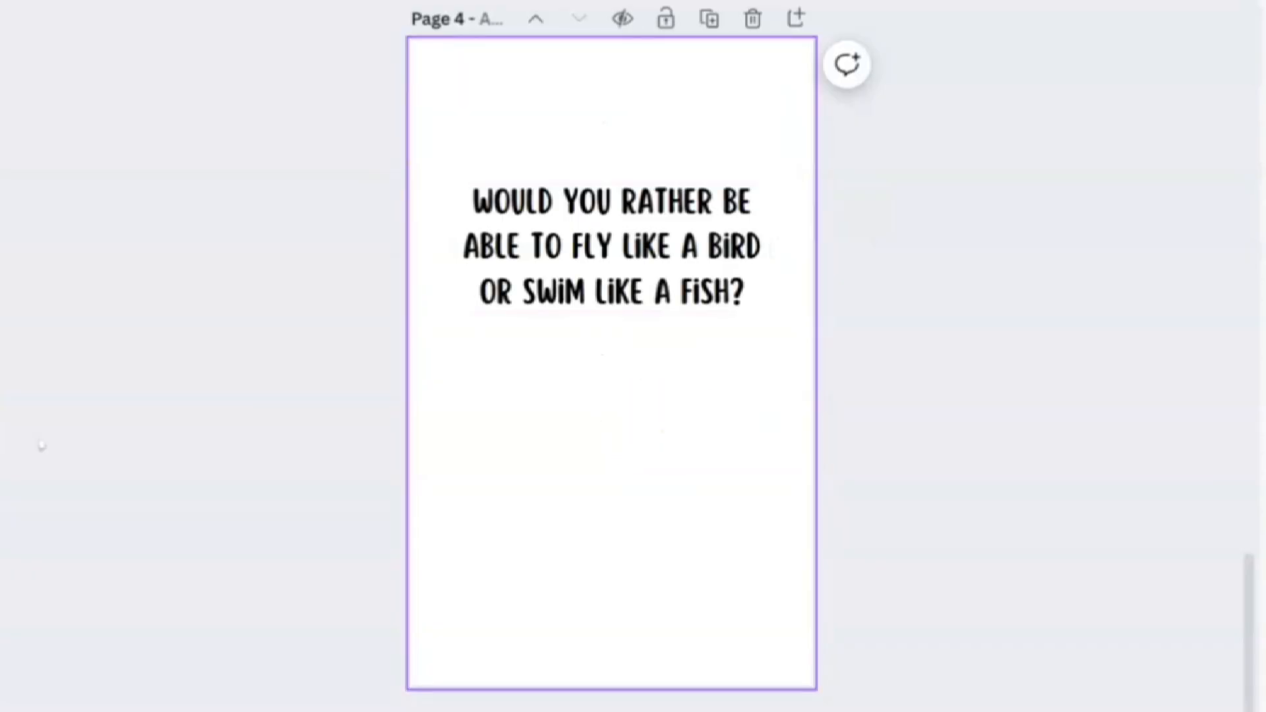
# Replace the "easter banner" query in the graphics elements search and search for "fish".
pyautogui.click(207, 85)
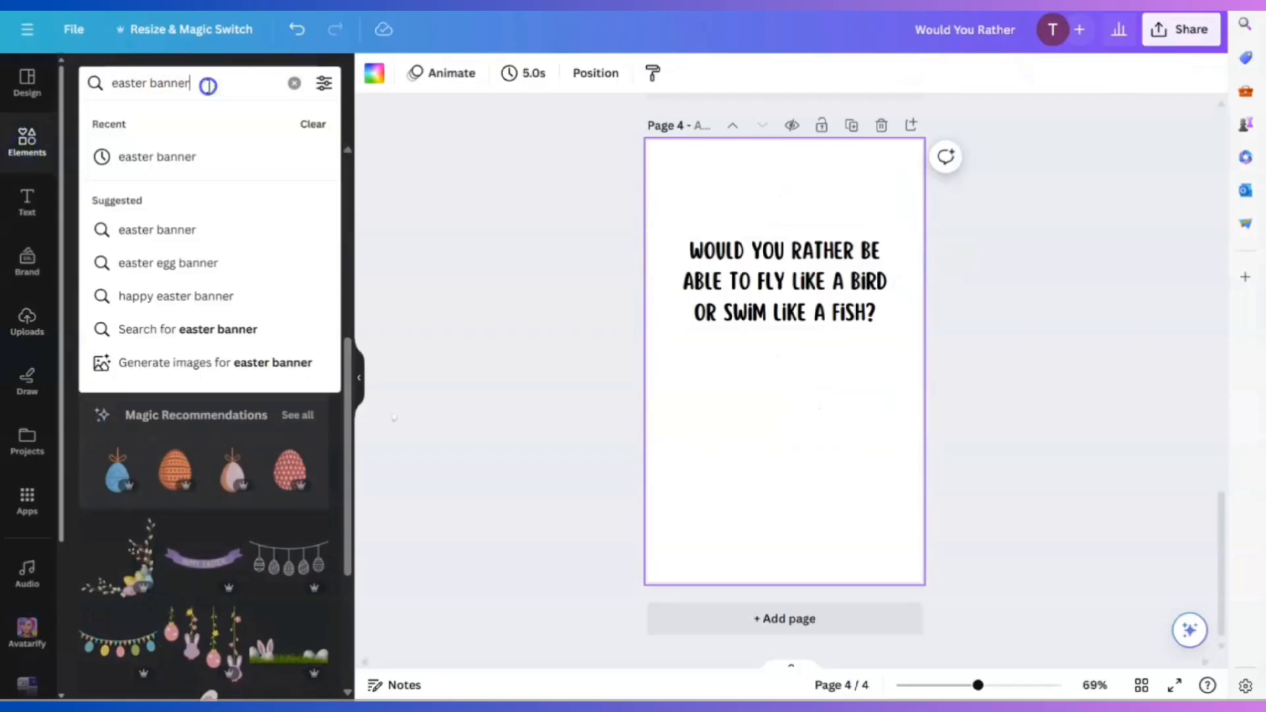
pyautogui.moveTo(208, 85); pyautogui.dragTo(139, 97)
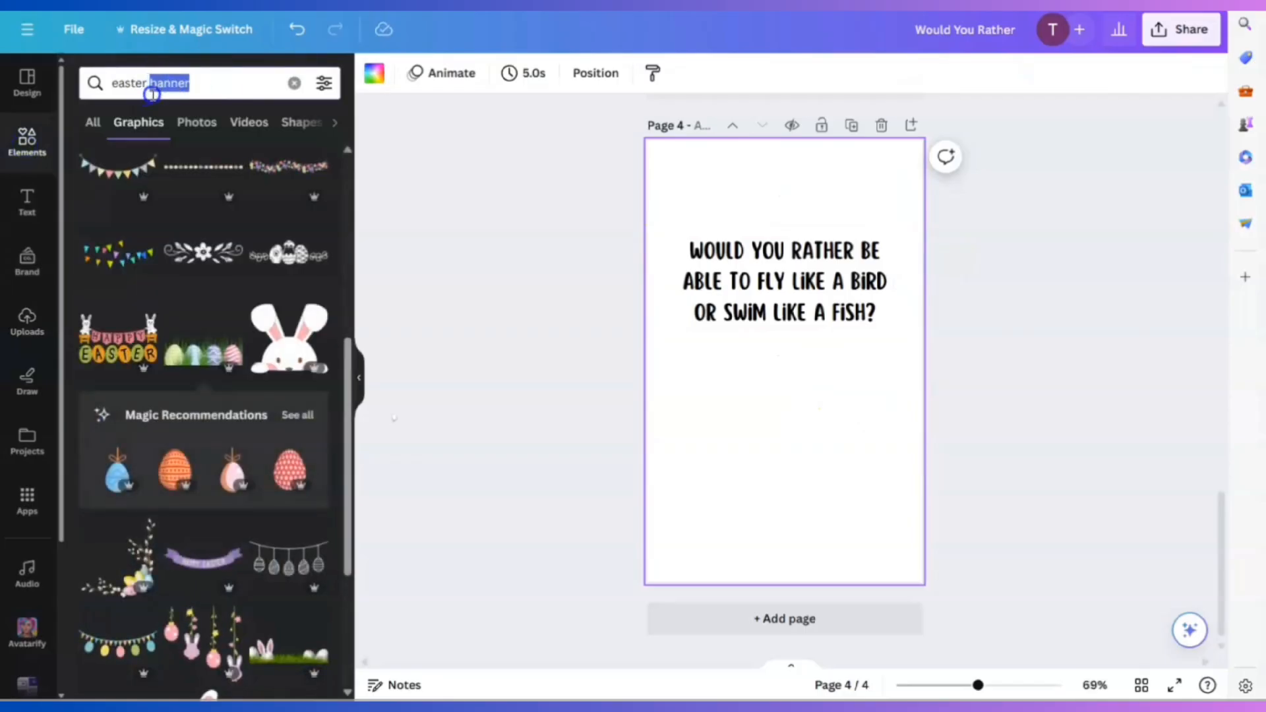
pyautogui.press('BackSpace')
pyautogui.press('BackSpace')
pyautogui.press('BackSpace')
pyautogui.press('BackSpace')
pyautogui.press('BackSpace')
pyautogui.press('BackSpace')
pyautogui.press('BackSpace')
pyautogui.press('BackSpace')
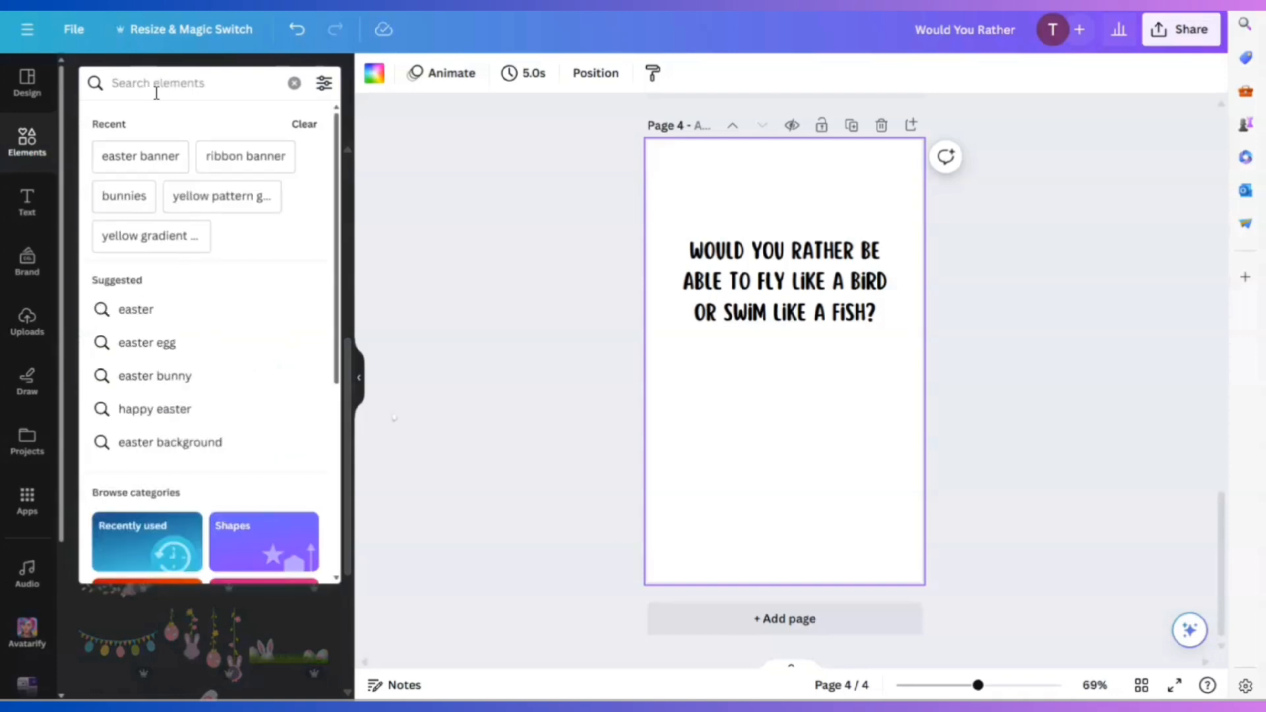
pyautogui.write('fish')
pyautogui.press('Return')
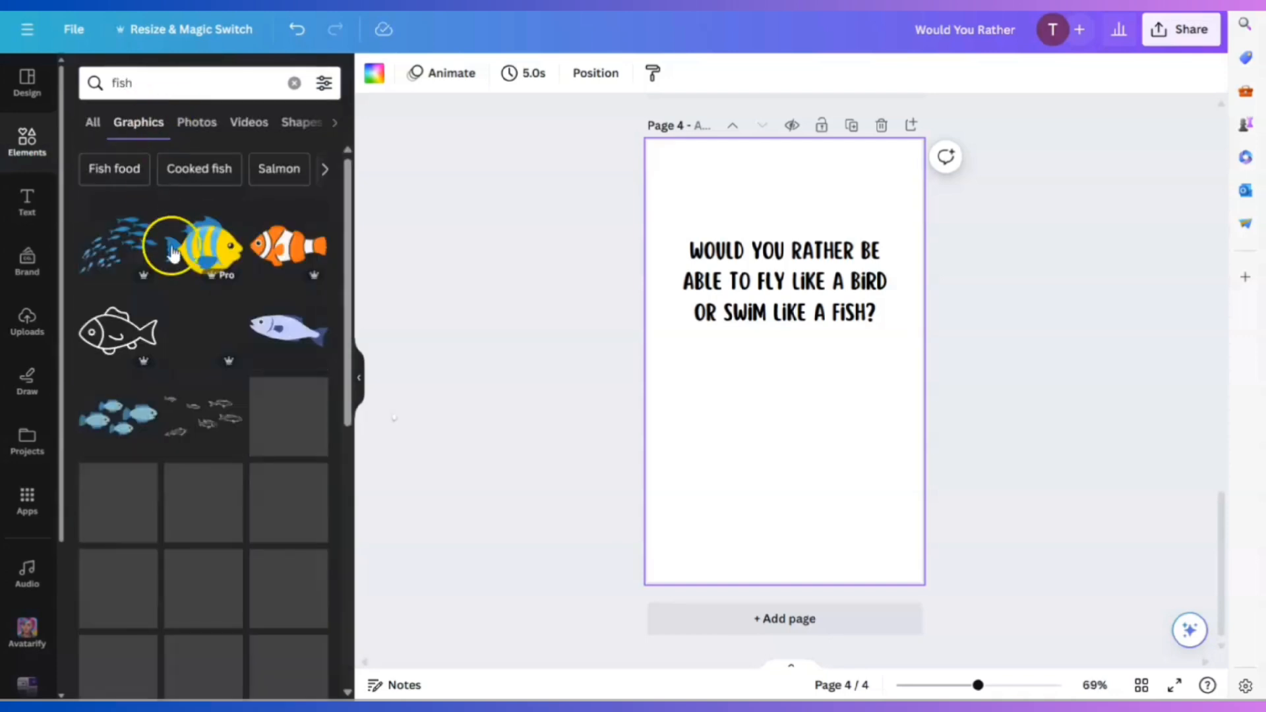
# Add the blue school-of-fish graphic to page 4 and move it below the question text.
pyautogui.click(115, 245)
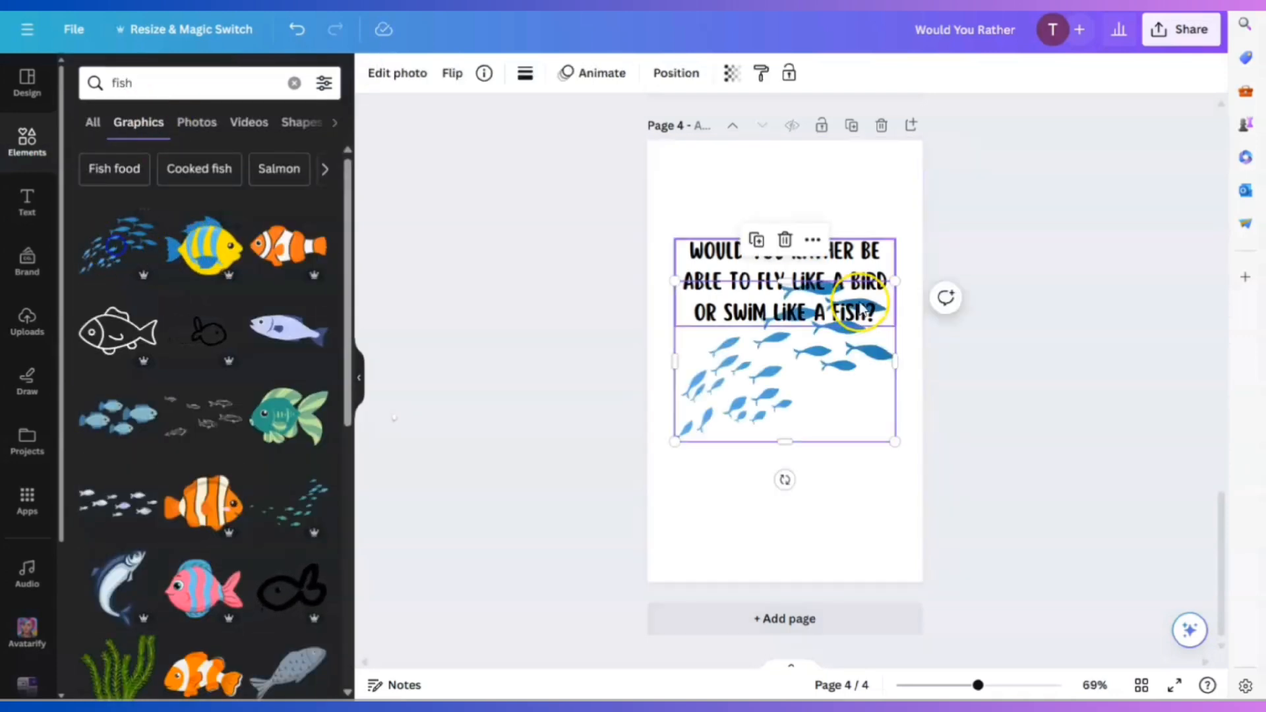
pyautogui.moveTo(825, 362); pyautogui.dragTo(829, 410)
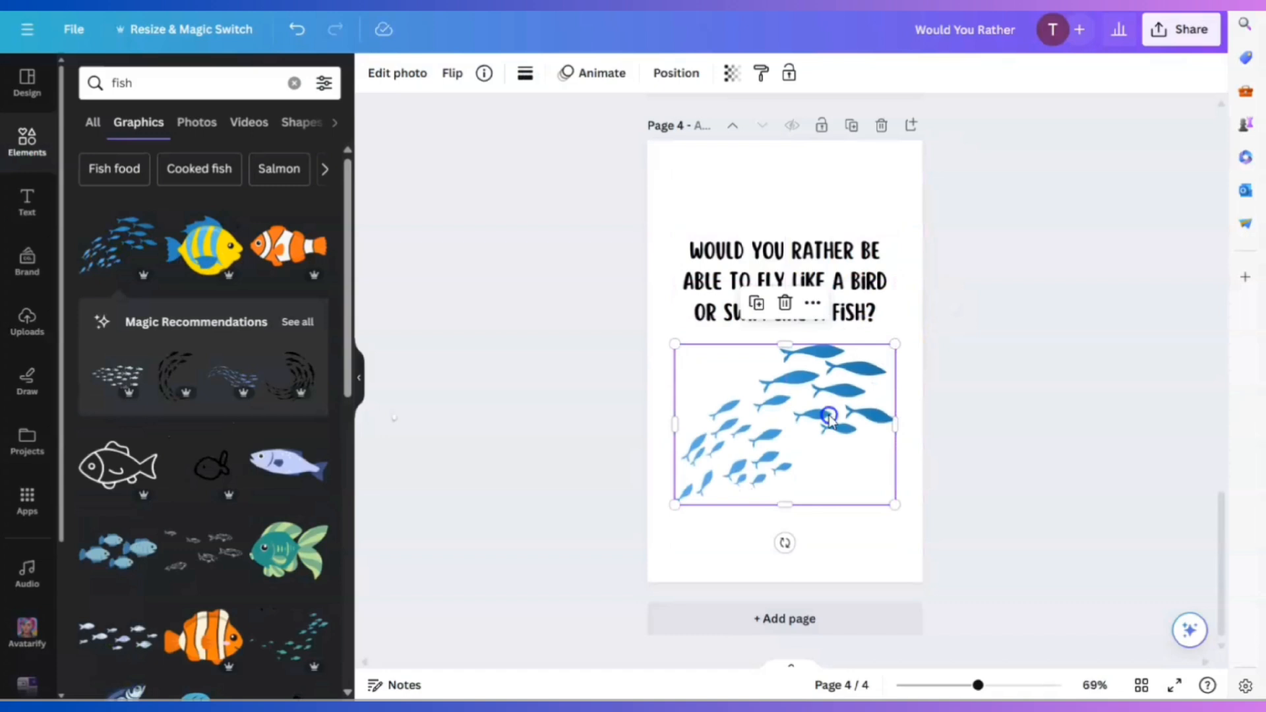
pyautogui.click(935, 432)
# Lower the question text to the middle of the page, and shrink the fish graphic and centre it beneath the text.
pyautogui.click(767, 410)
pyautogui.moveTo(811, 251); pyautogui.dragTo(809, 331)
pyautogui.moveTo(729, 455); pyautogui.dragTo(730, 264)
pyautogui.moveTo(894, 161); pyautogui.dragTo(842, 190)
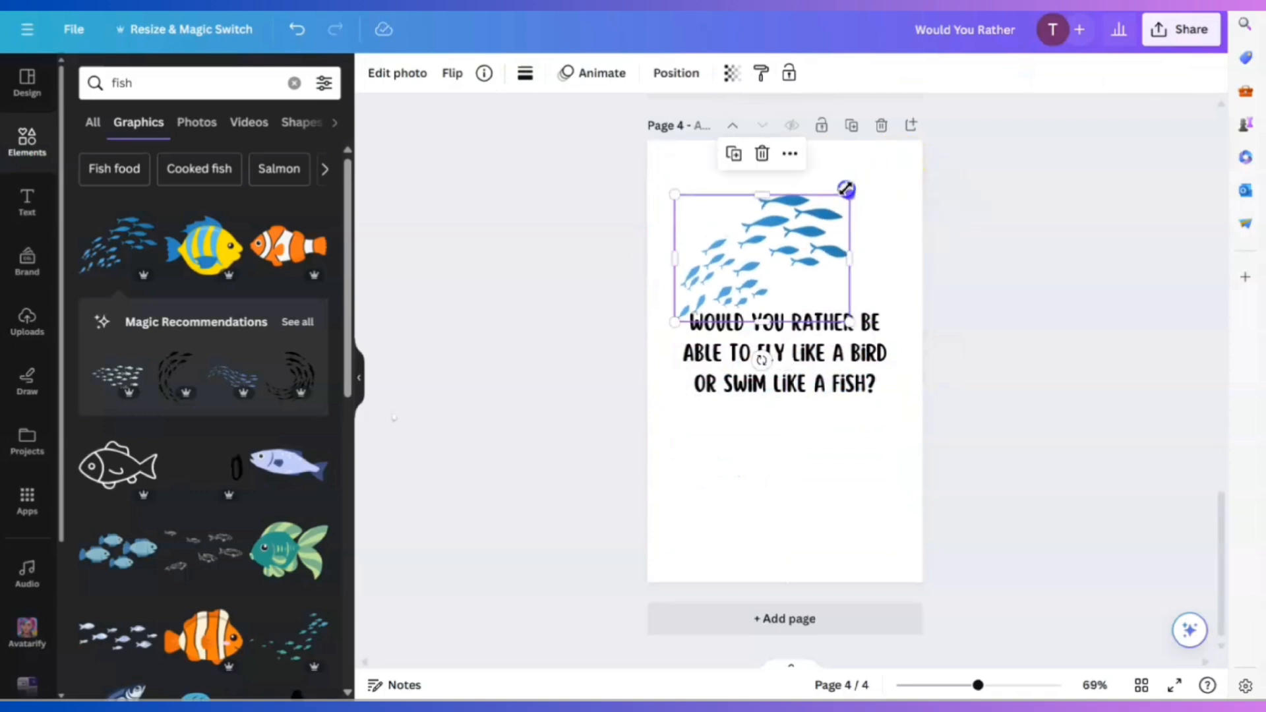
pyautogui.moveTo(779, 245); pyautogui.dragTo(814, 234)
pyautogui.click(872, 461)
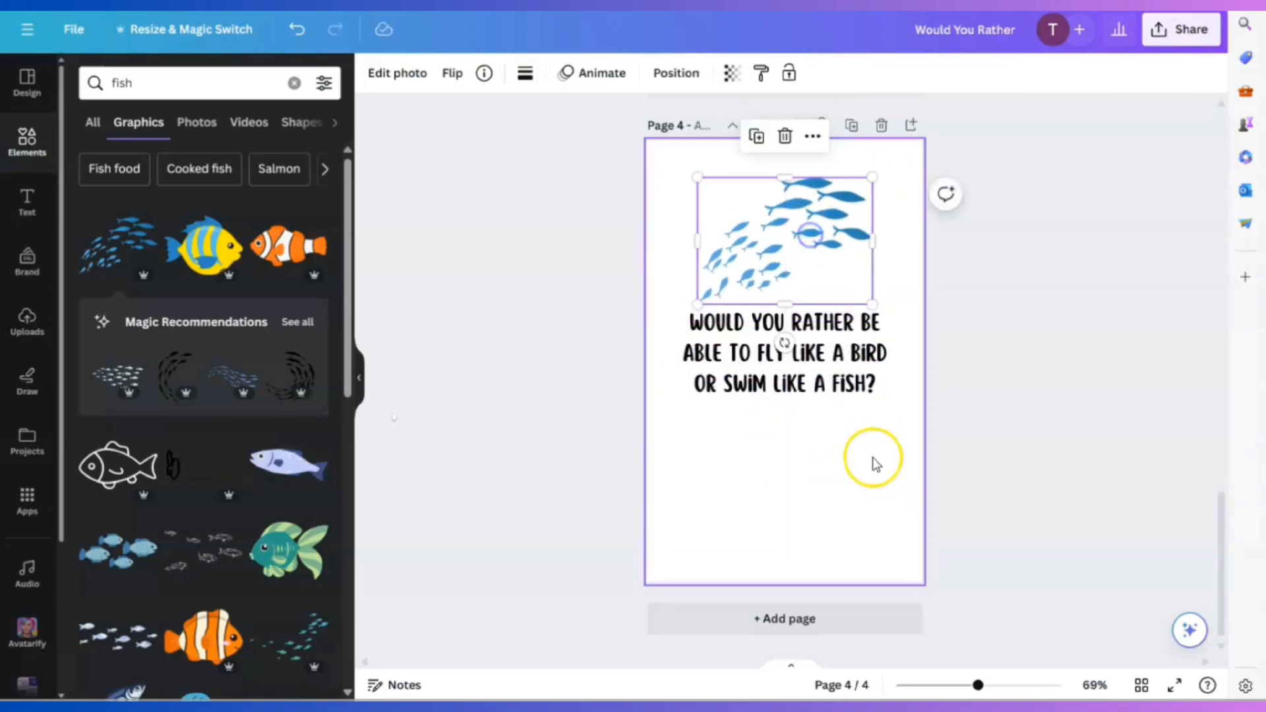
pyautogui.click(721, 369)
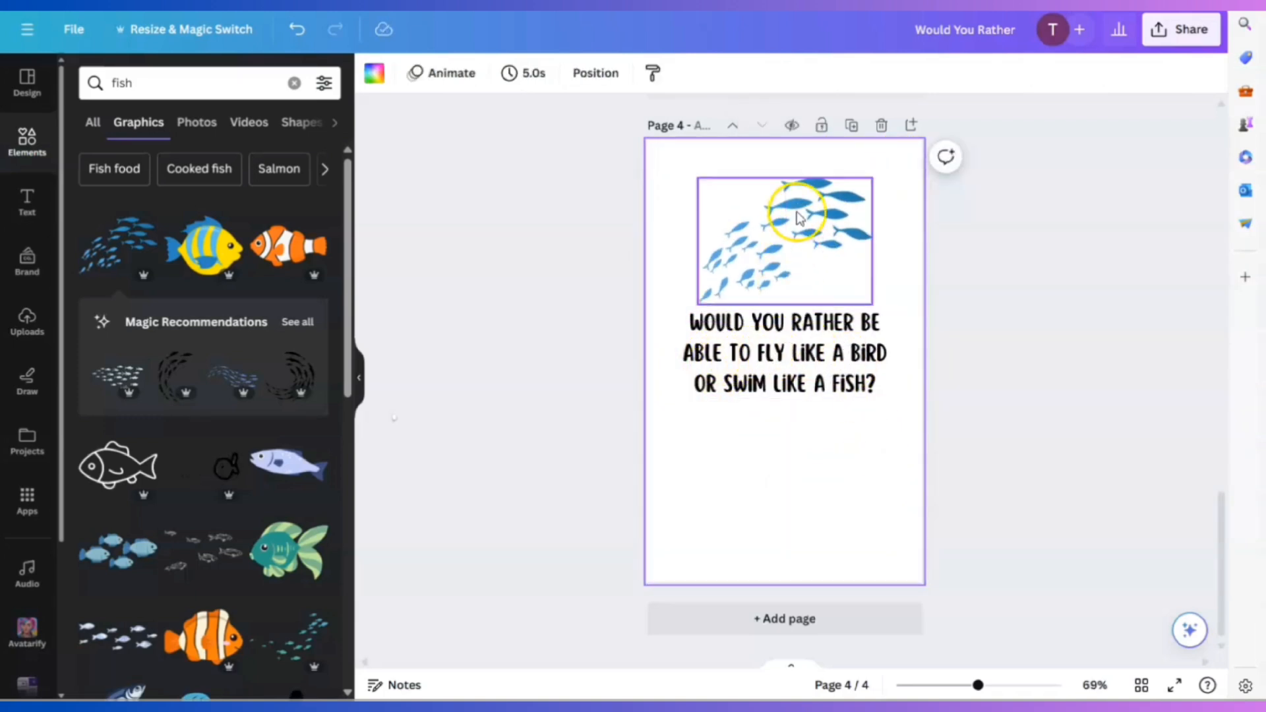
pyautogui.moveTo(800, 212); pyautogui.dragTo(796, 440)
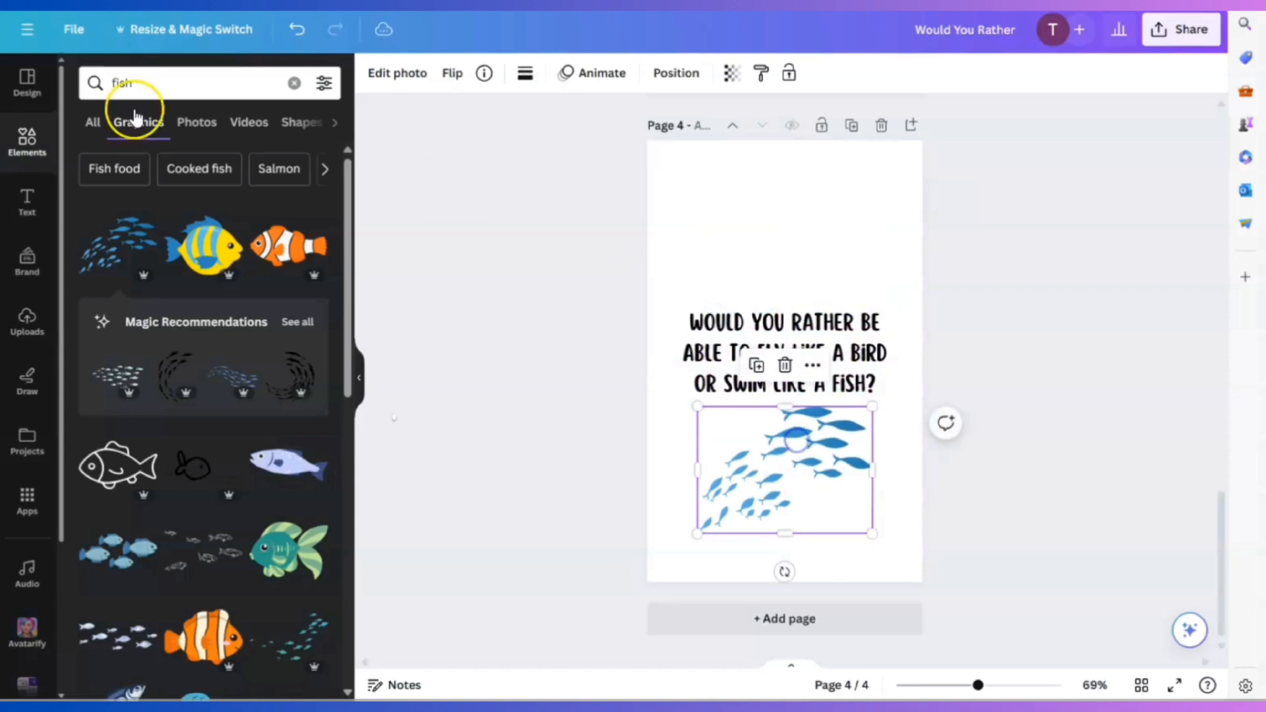
# Find a "bird" graphic, add the yellow flying bird, and centre it above the question text.
pyautogui.click(176, 85)
pyautogui.write('bird')
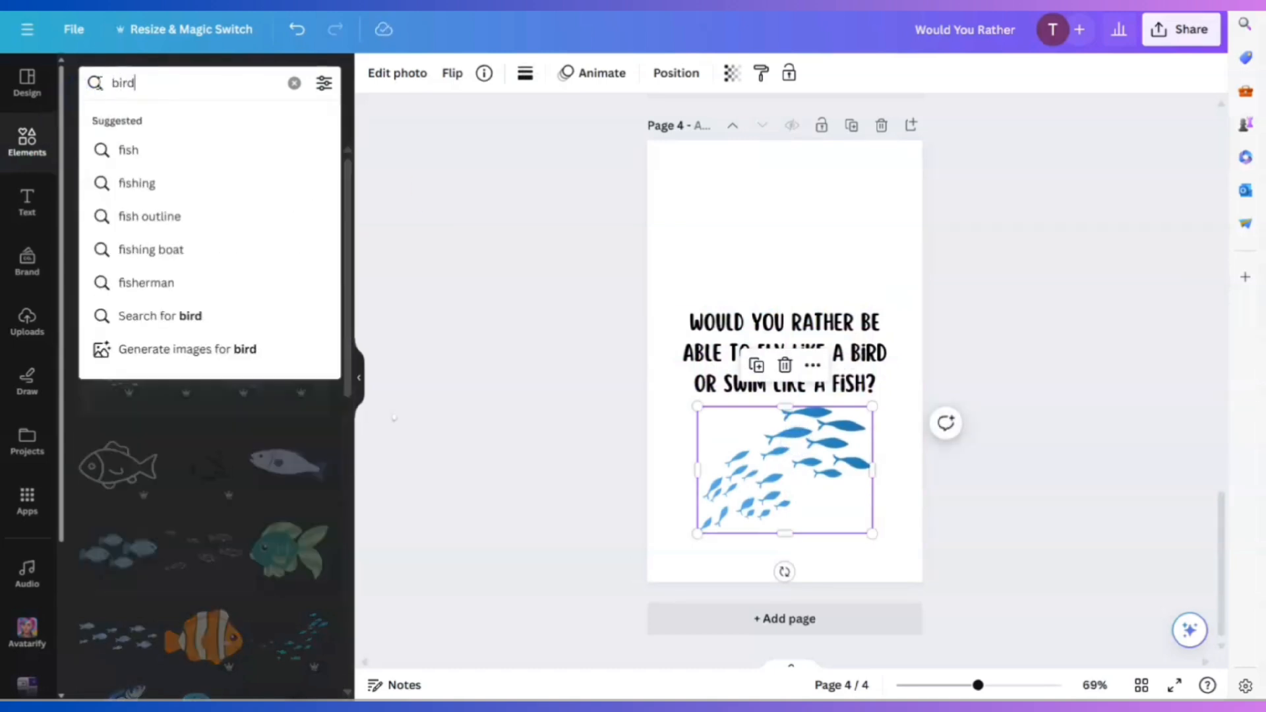
pyautogui.press('Return')
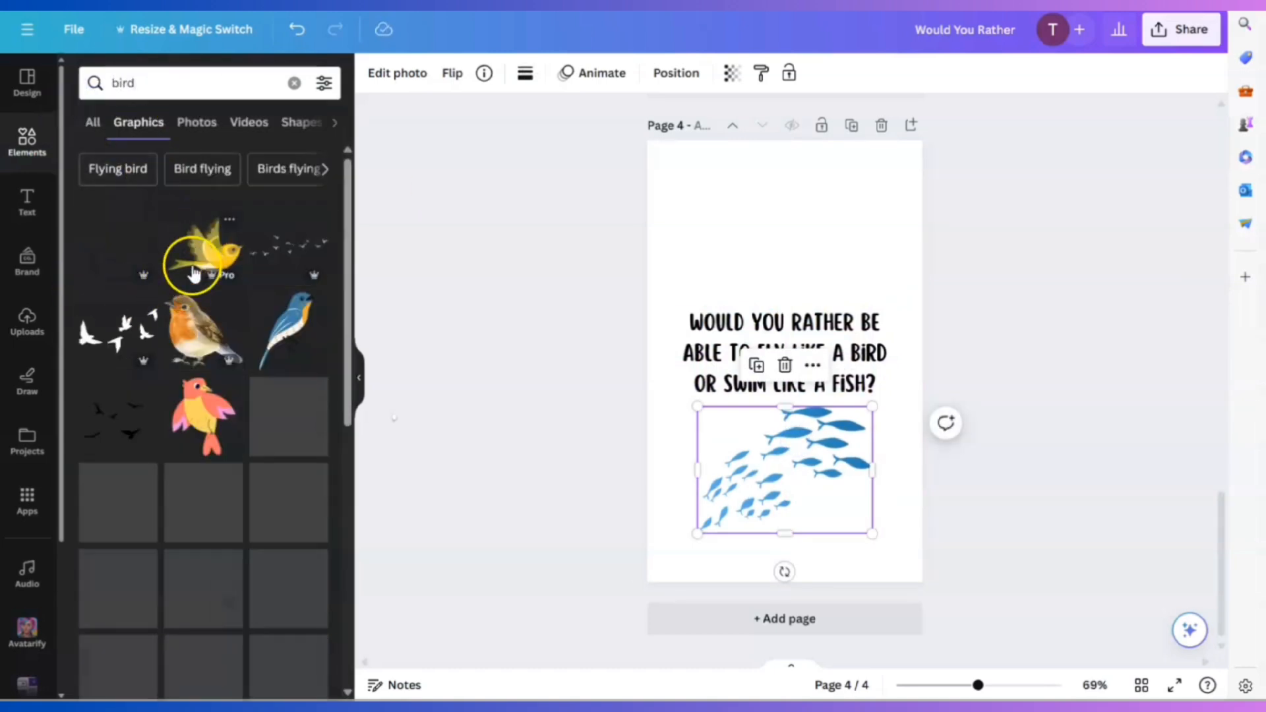
pyautogui.click(202, 238)
pyautogui.moveTo(772, 376); pyautogui.dragTo(774, 244)
pyautogui.click(906, 310)
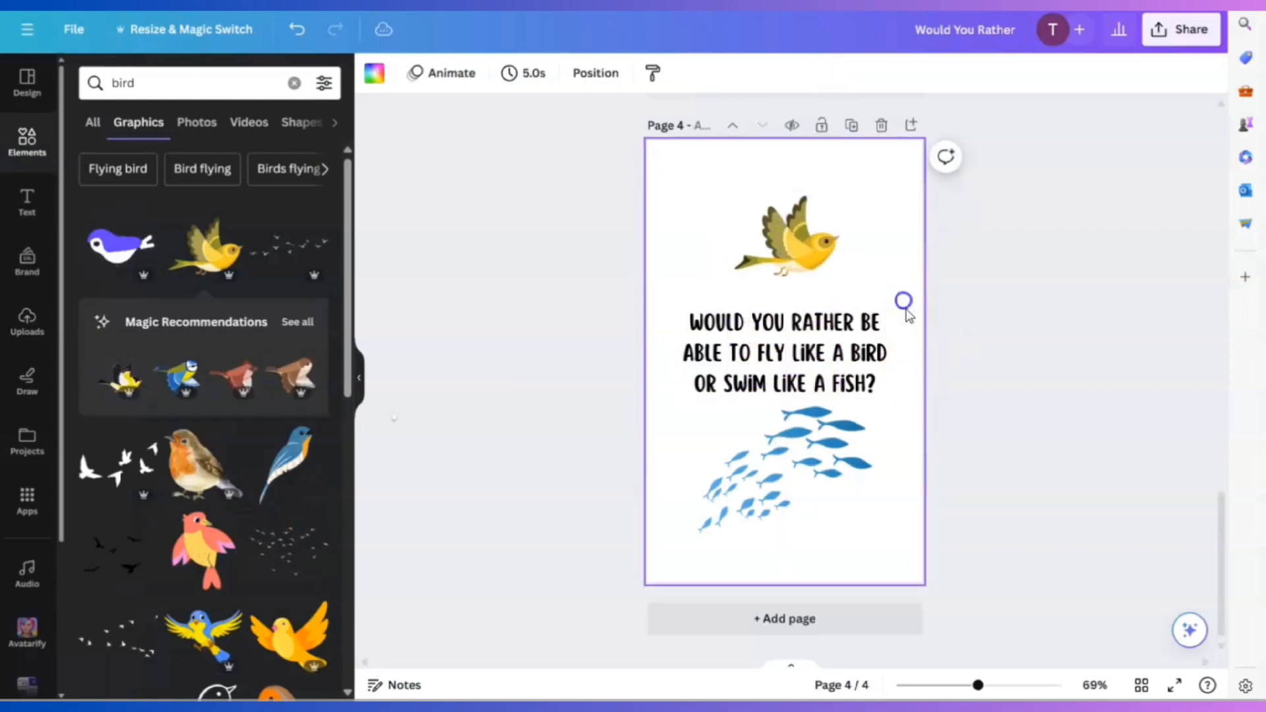
# Nudge the fish graphic slightly lower to leave more space beneath the question text.
pyautogui.click(820, 466)
pyautogui.click(851, 319)
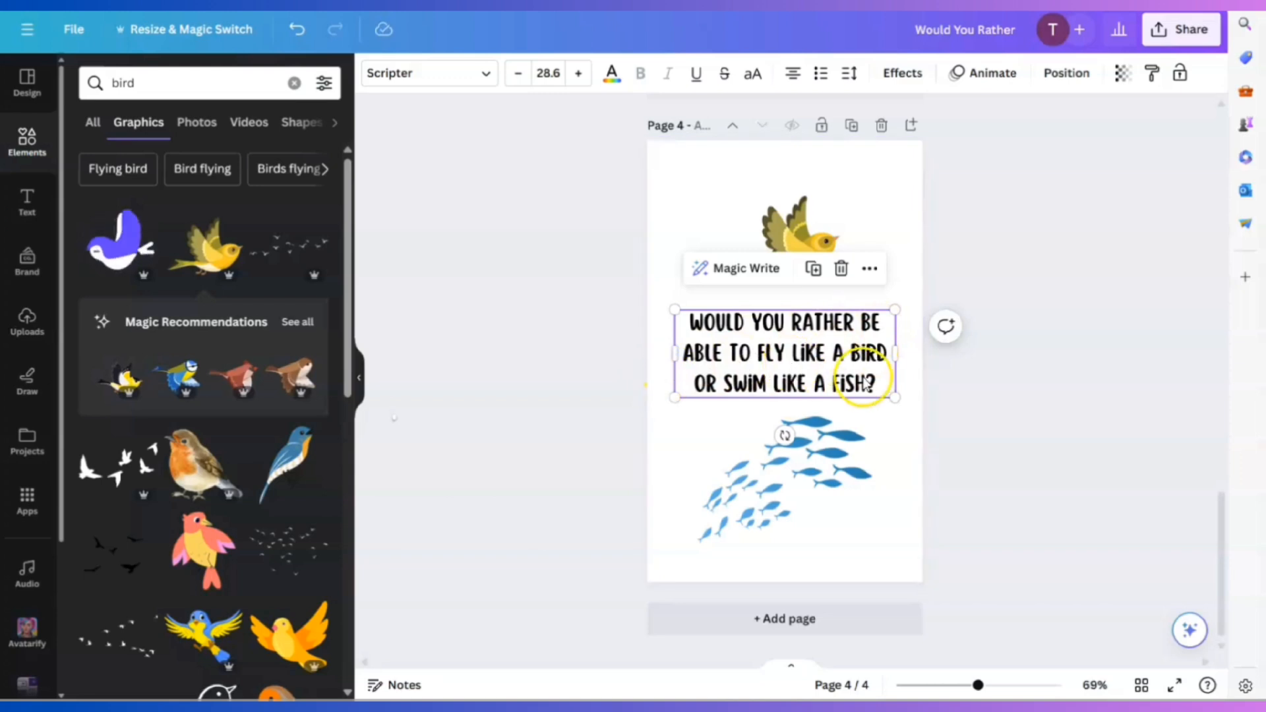
pyautogui.click(868, 536)
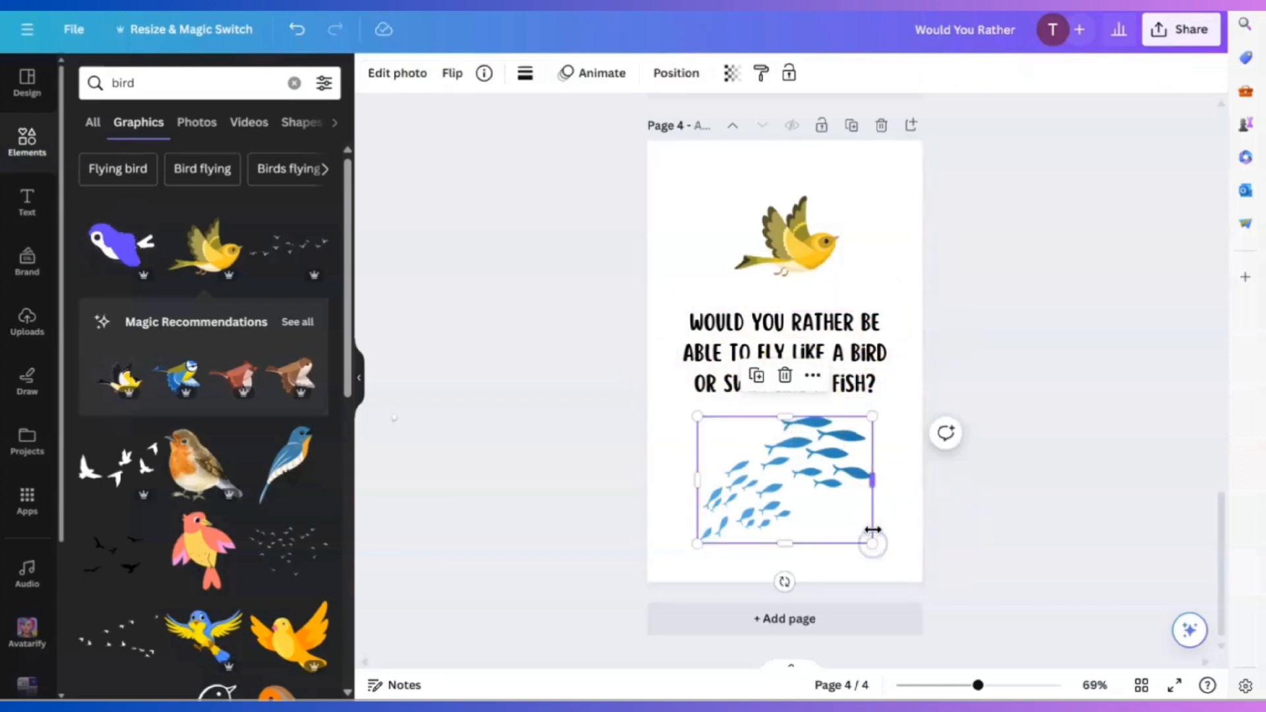
pyautogui.click(967, 329)
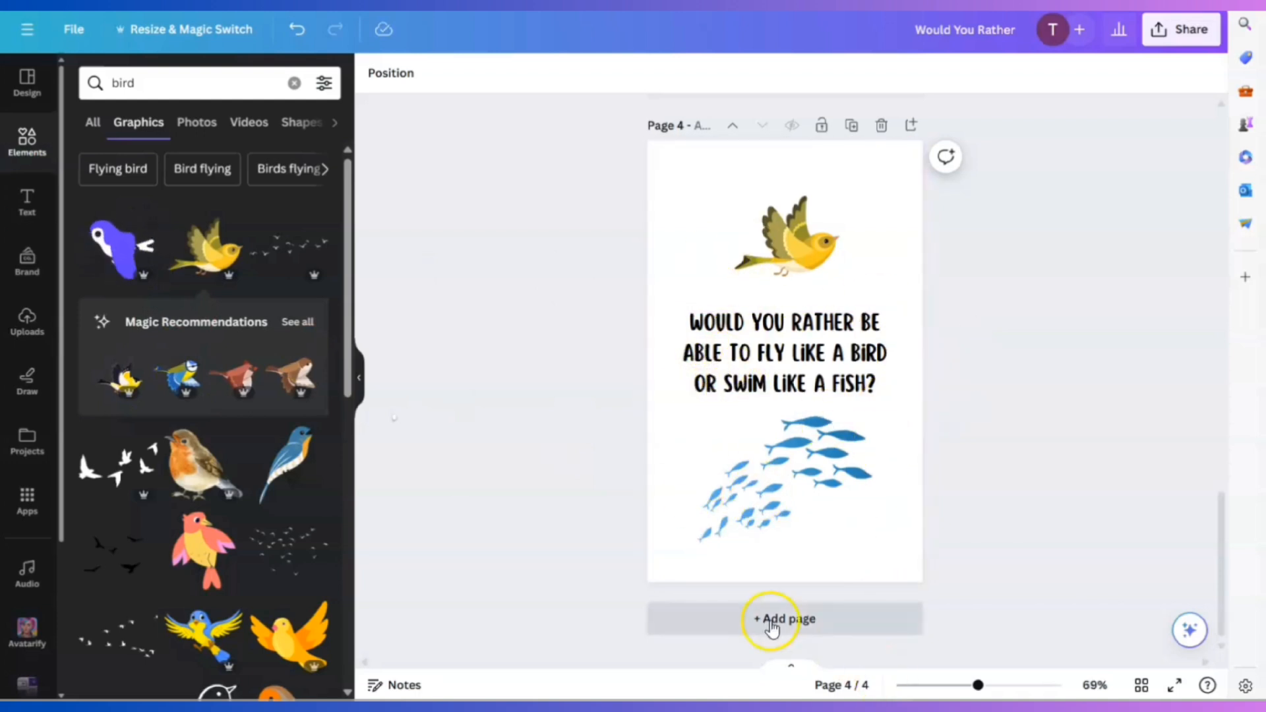
# Add a blank page 5 to the design and copy the second "Would you rather" question from the ChatGPT list.
pyautogui.click(801, 624)
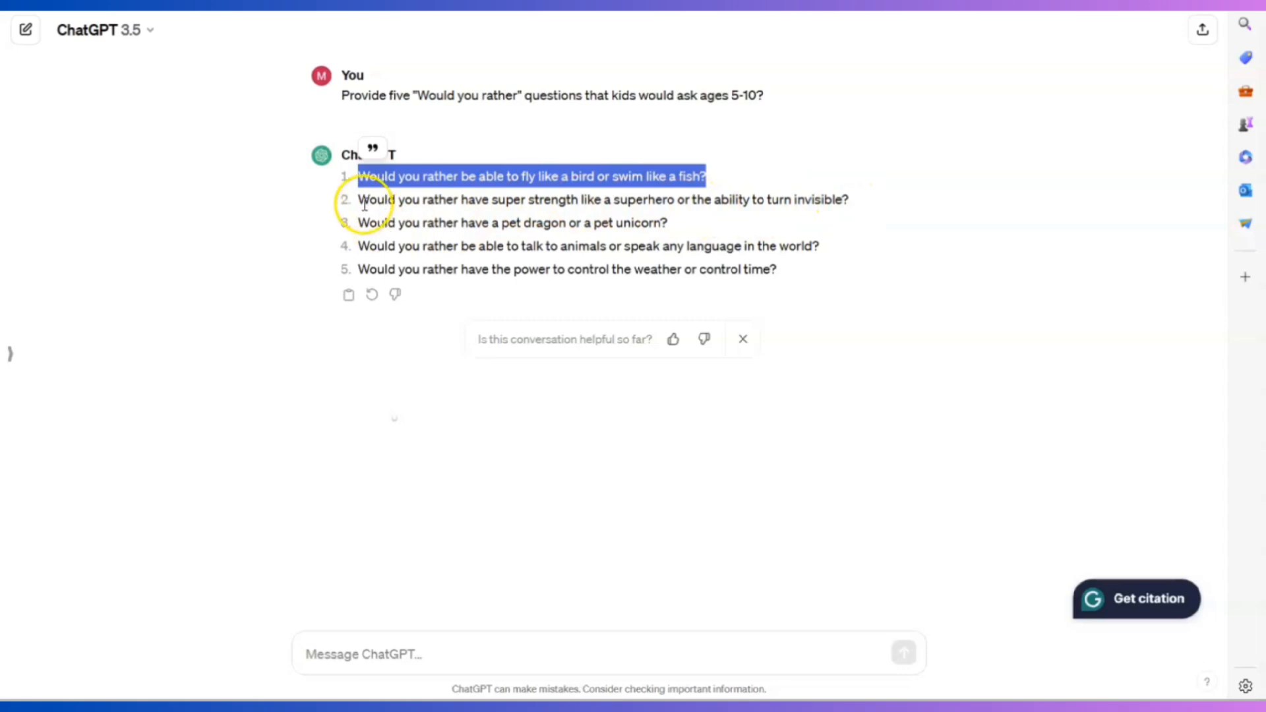
pyautogui.moveTo(365, 202); pyautogui.dragTo(798, 199)
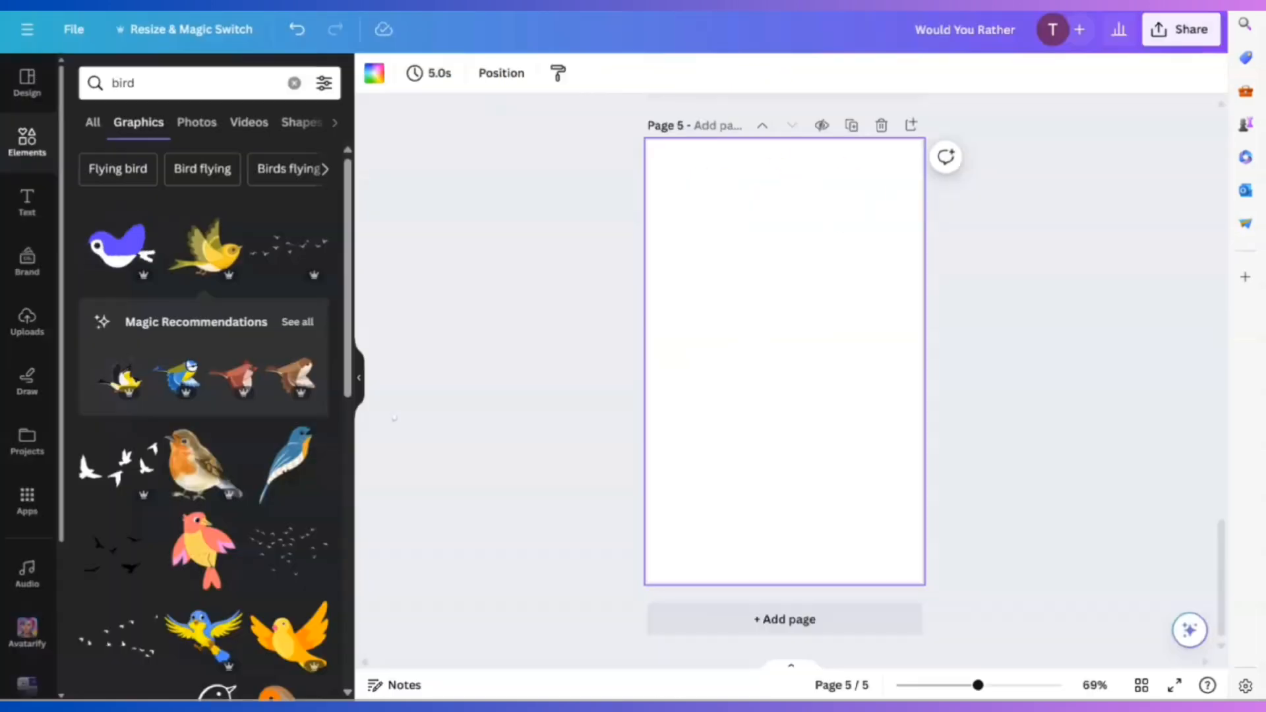
pyautogui.click(801, 319)
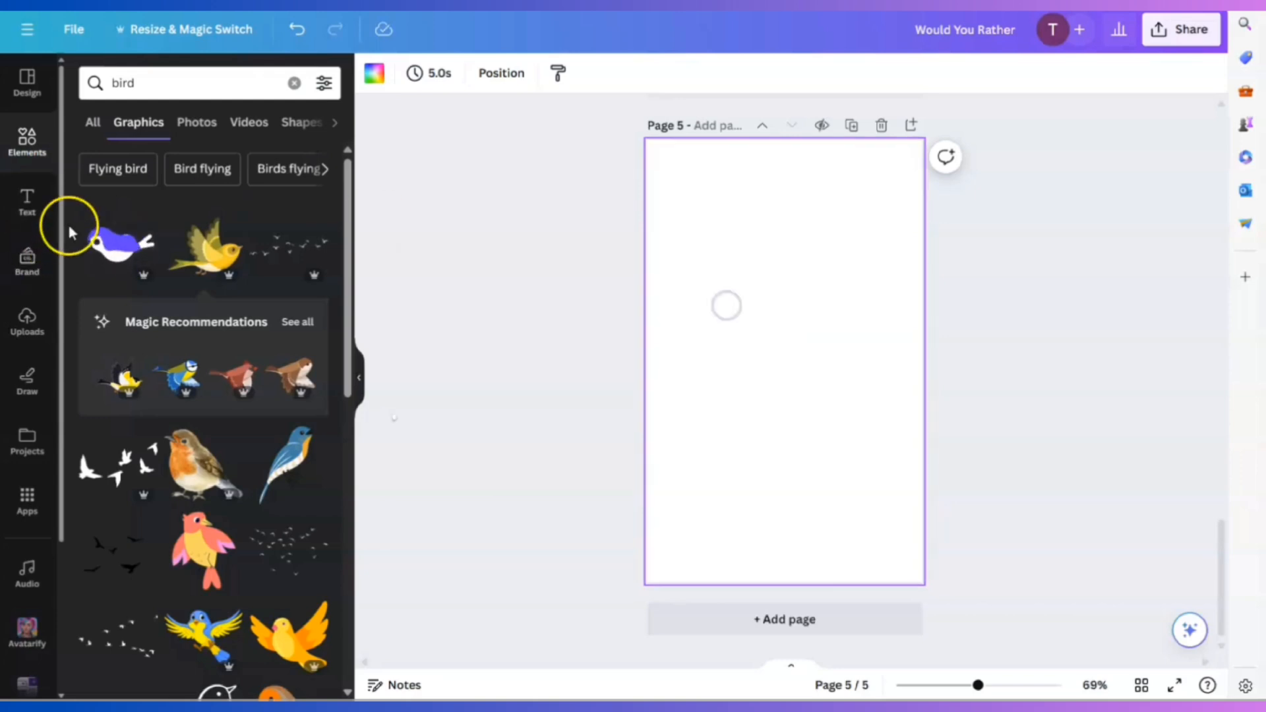
# Add a subheading to page 5 reading "Would you rather have super strength like a superhero or the ability to turn invisible?".
pyautogui.click(27, 199)
pyautogui.click(146, 269)
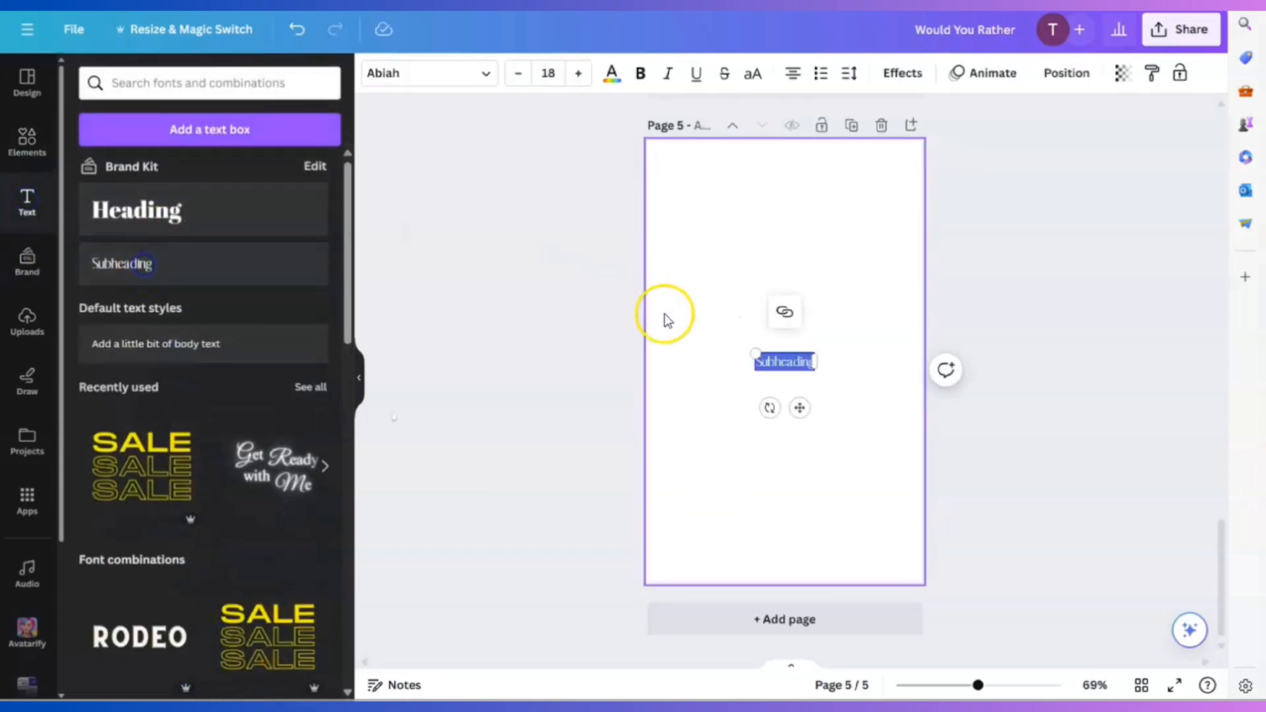
pyautogui.doubleClick(785, 356)
pyautogui.write('Would you rather have super strength like a superhero or the ability to turn invisible?')
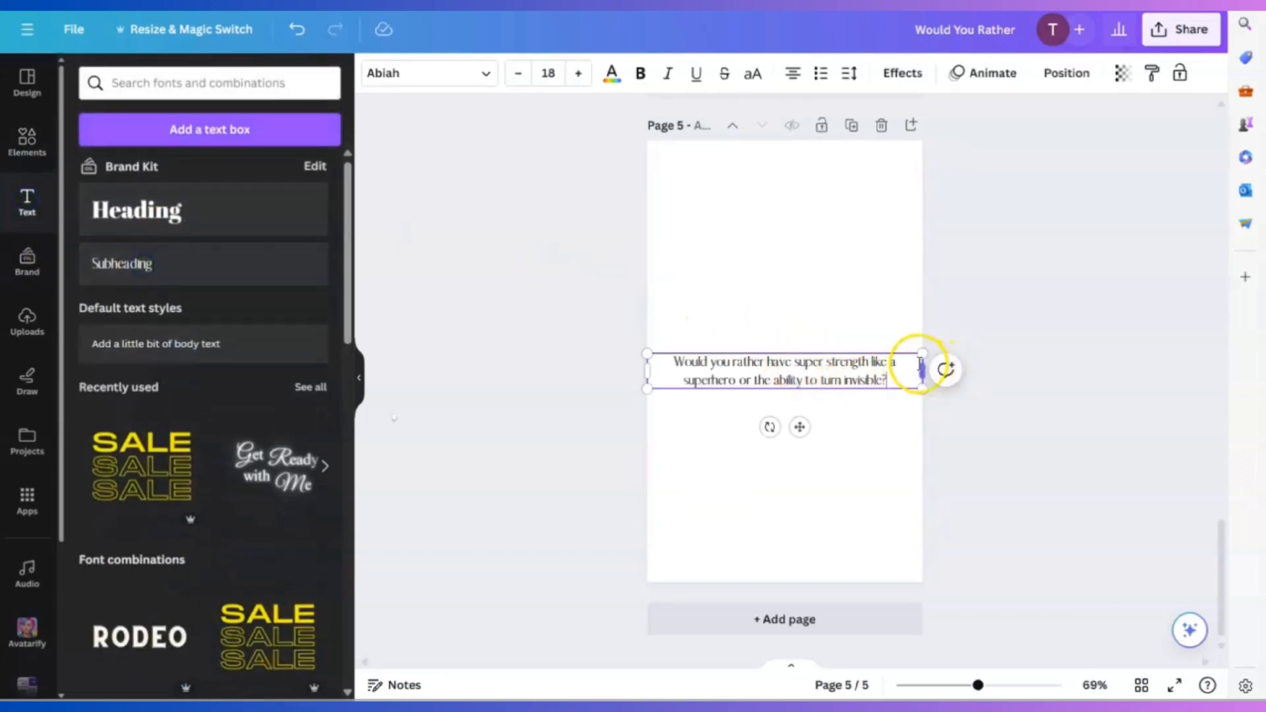
# Set the question's font to Scripter, scale it down to about size 12.2, and place it in the page's upper part.
pyautogui.click(765, 362)
pyautogui.click(457, 84)
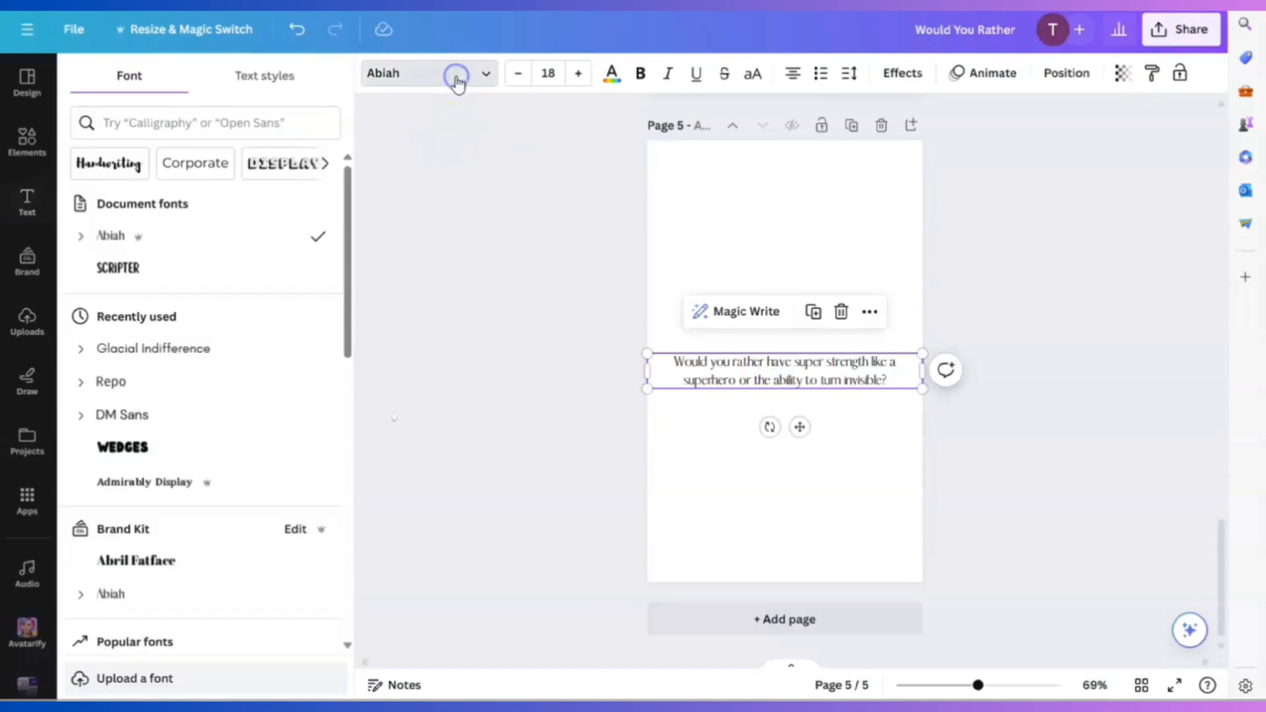
pyautogui.click(122, 268)
pyautogui.moveTo(651, 358); pyautogui.dragTo(739, 360)
pyautogui.moveTo(821, 367); pyautogui.dragTo(773, 263)
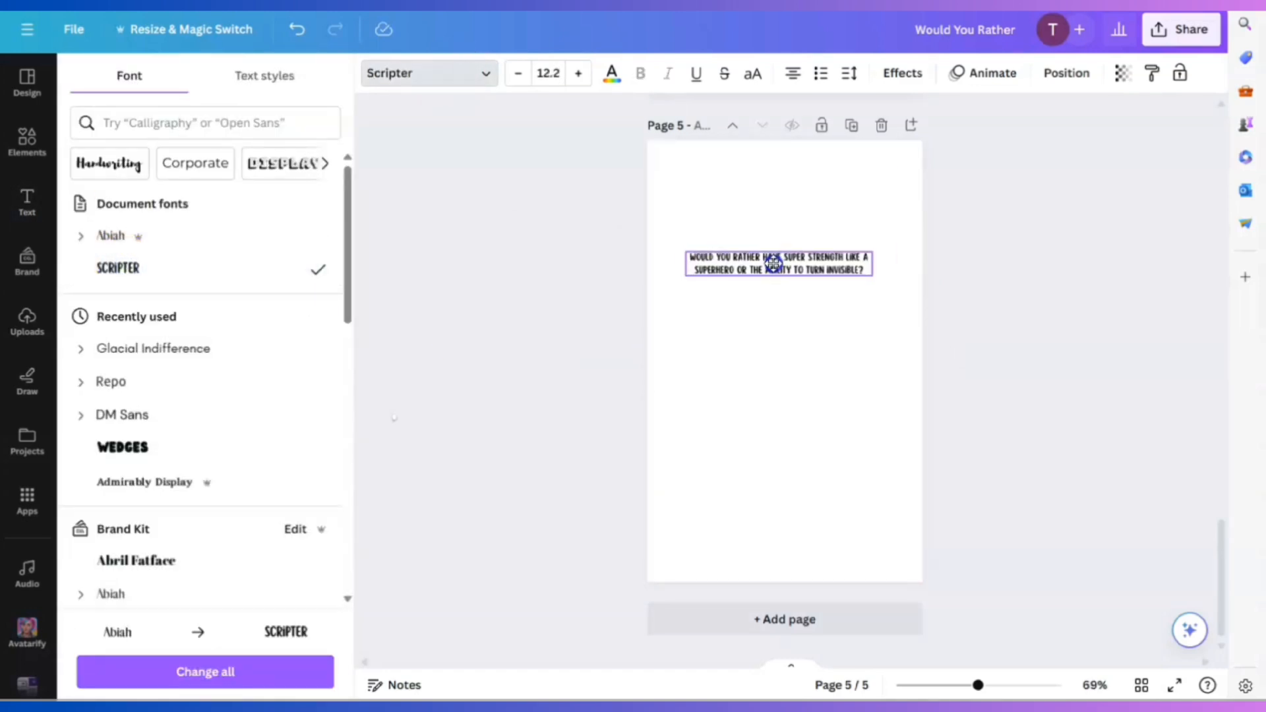
pyautogui.click(816, 358)
# Find a "boy" graphic, add the boy in the orange shirt and yellow shorts, and centre it beneath the question.
pyautogui.click(169, 91)
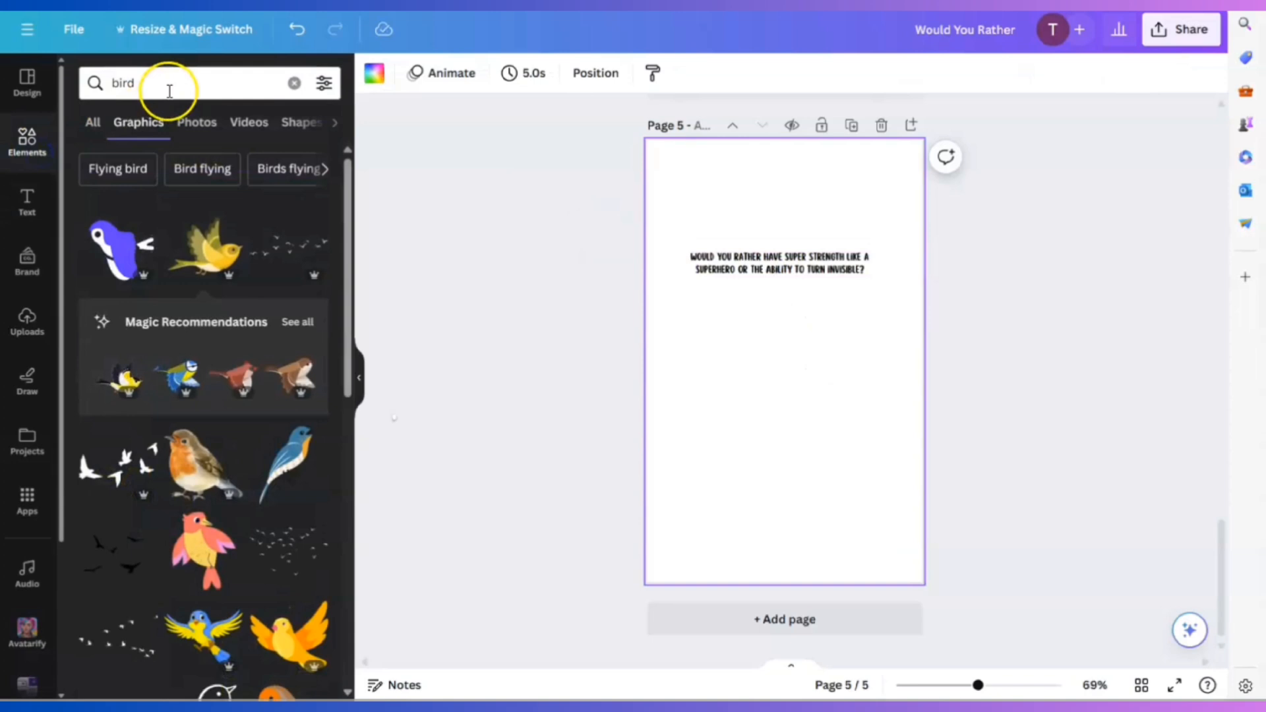
pyautogui.moveTo(170, 91); pyautogui.dragTo(105, 86)
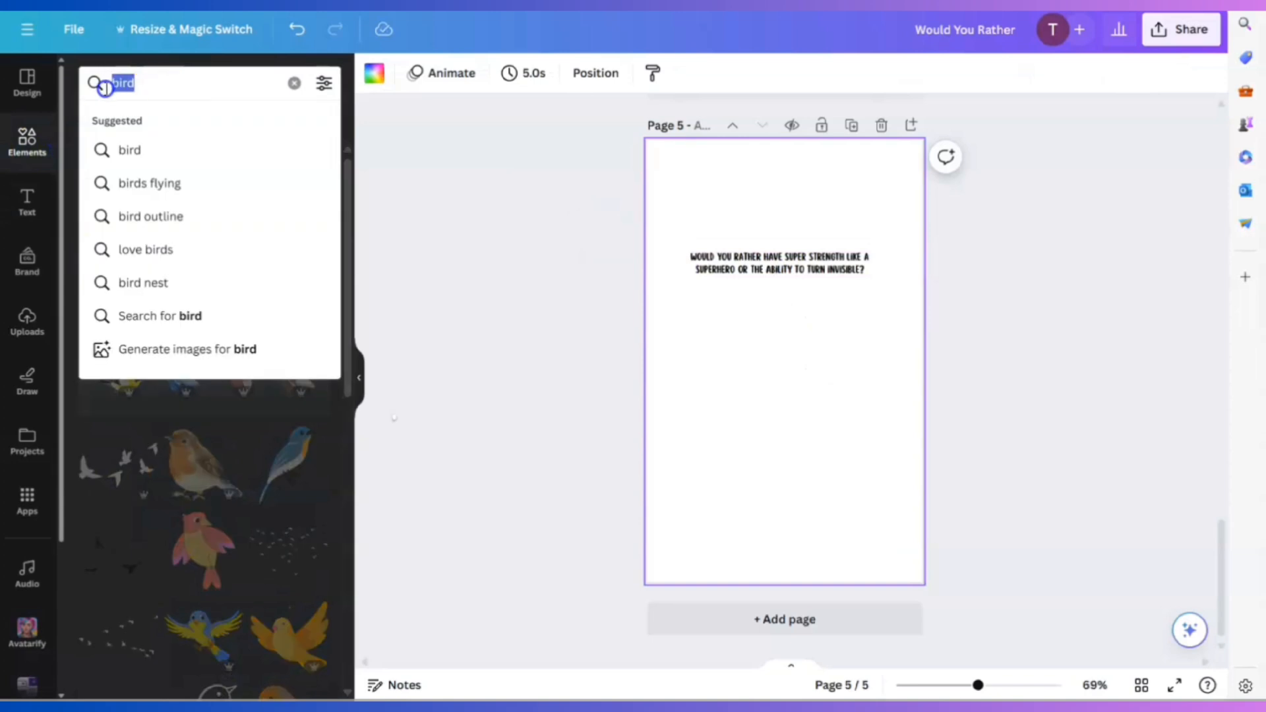
pyautogui.write('boy')
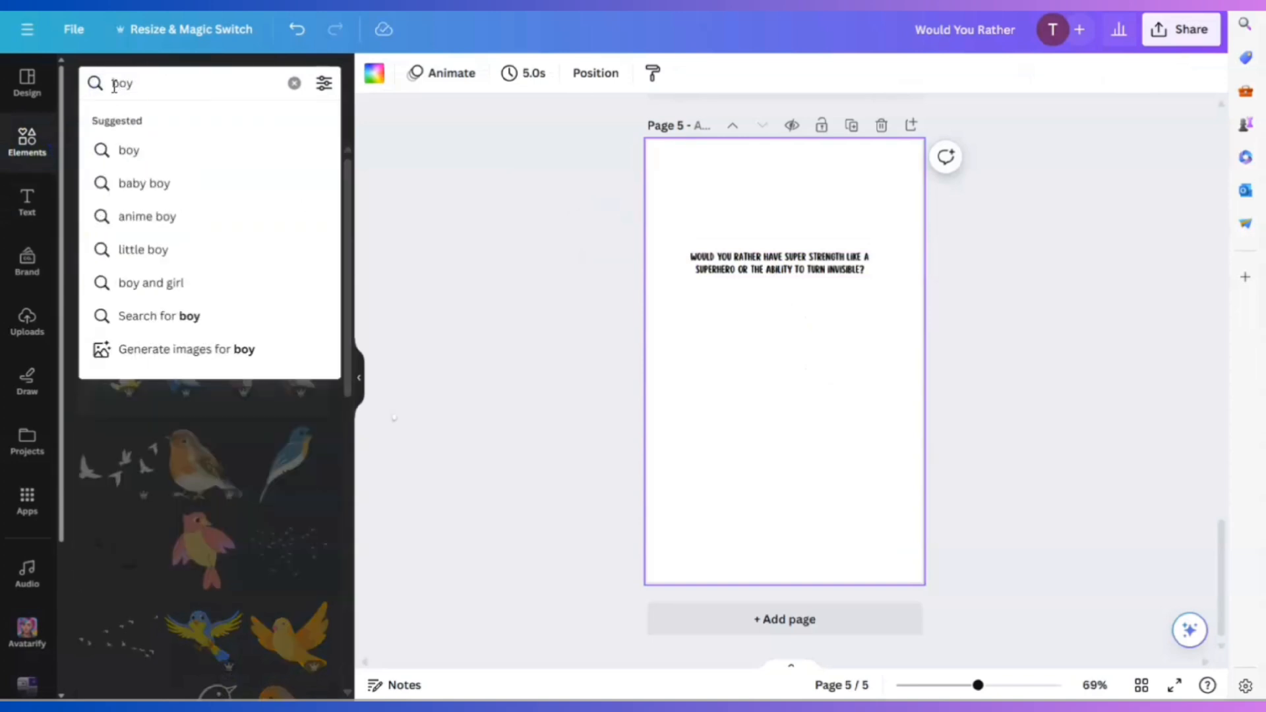
pyautogui.press('Return')
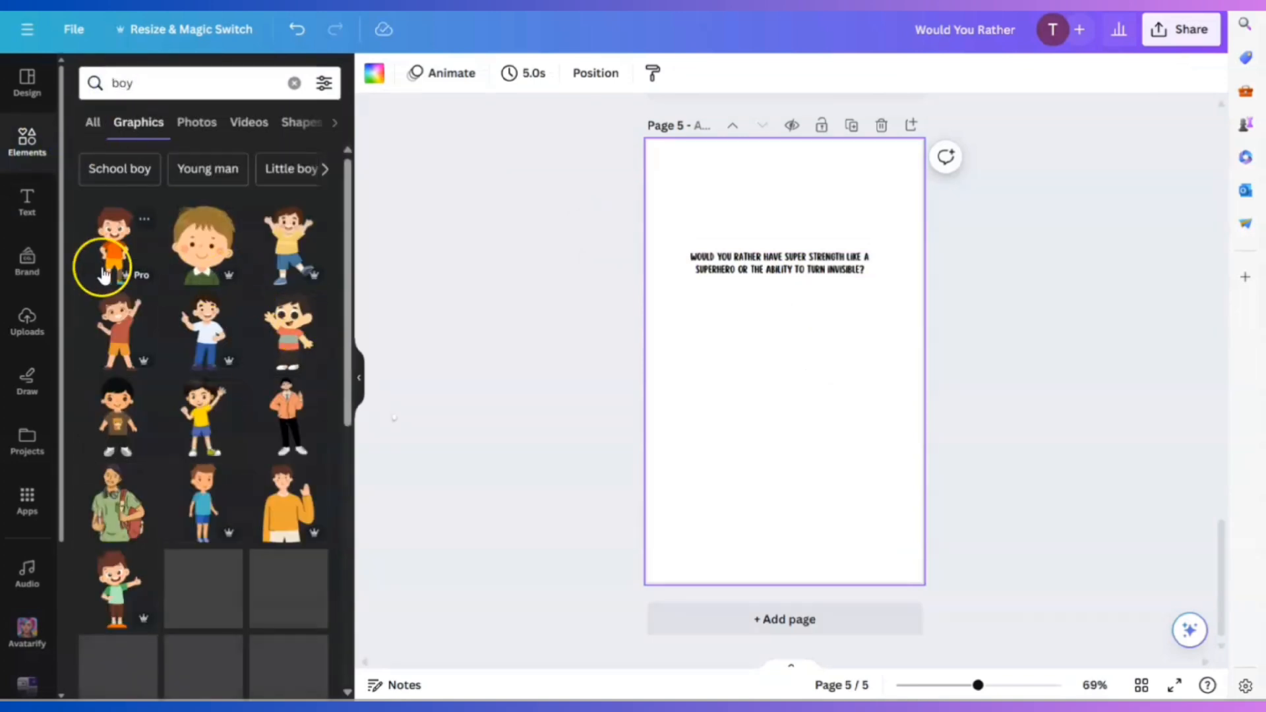
pyautogui.click(103, 272)
pyautogui.moveTo(820, 334); pyautogui.dragTo(784, 352)
pyautogui.click(837, 258)
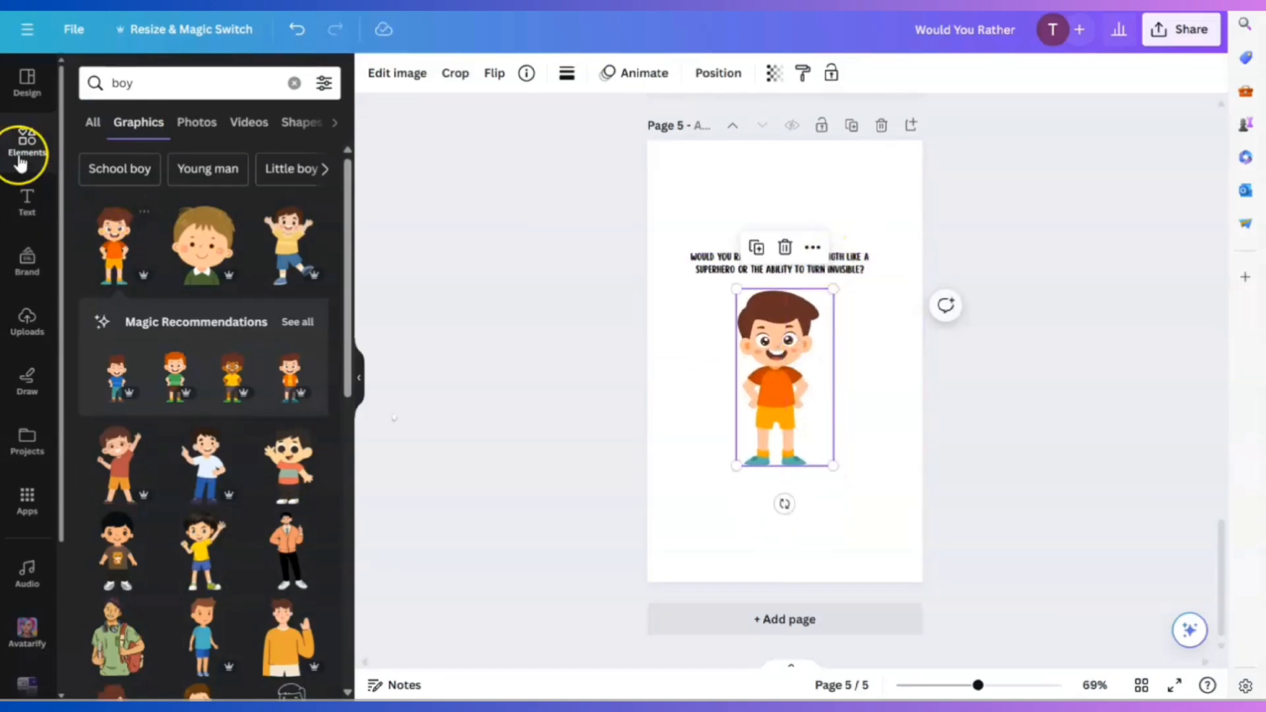
# Search the elements for "speech bubbles", add the white cloud-shaped bubble with the dashed outline, and move it up around the question.
pyautogui.click(27, 150)
pyautogui.click(172, 82)
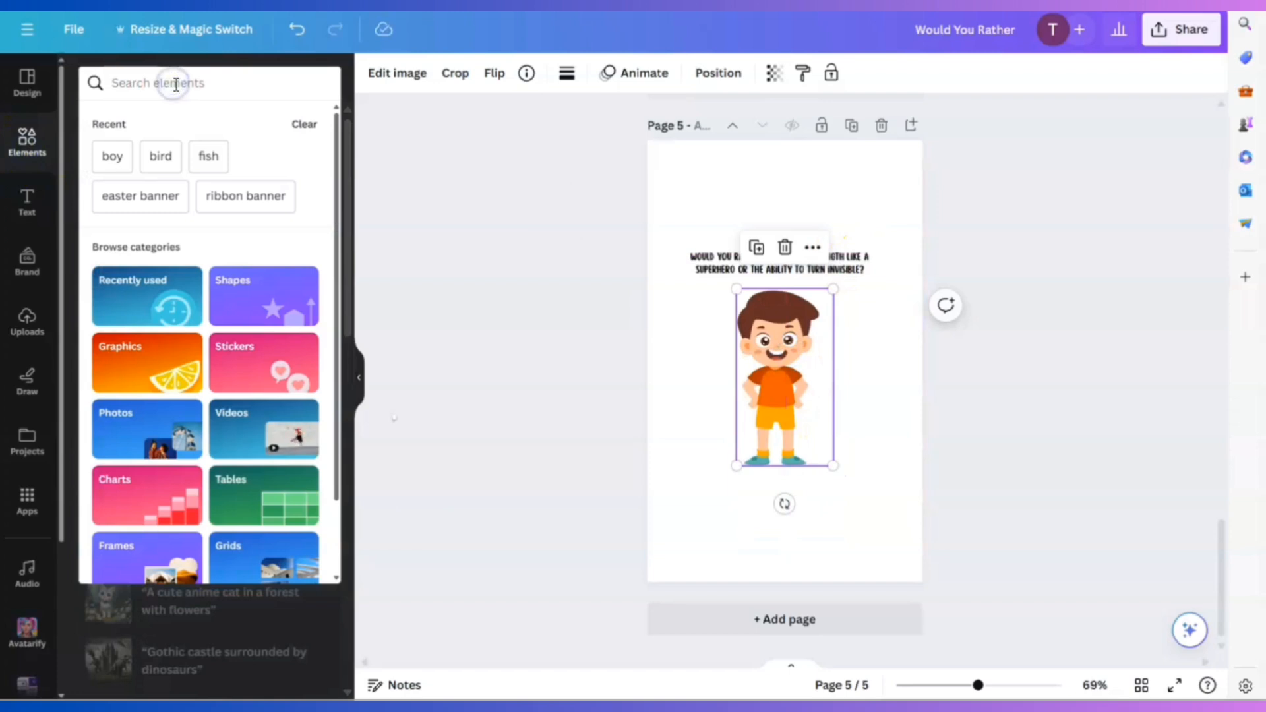
pyautogui.write('speech bubb')
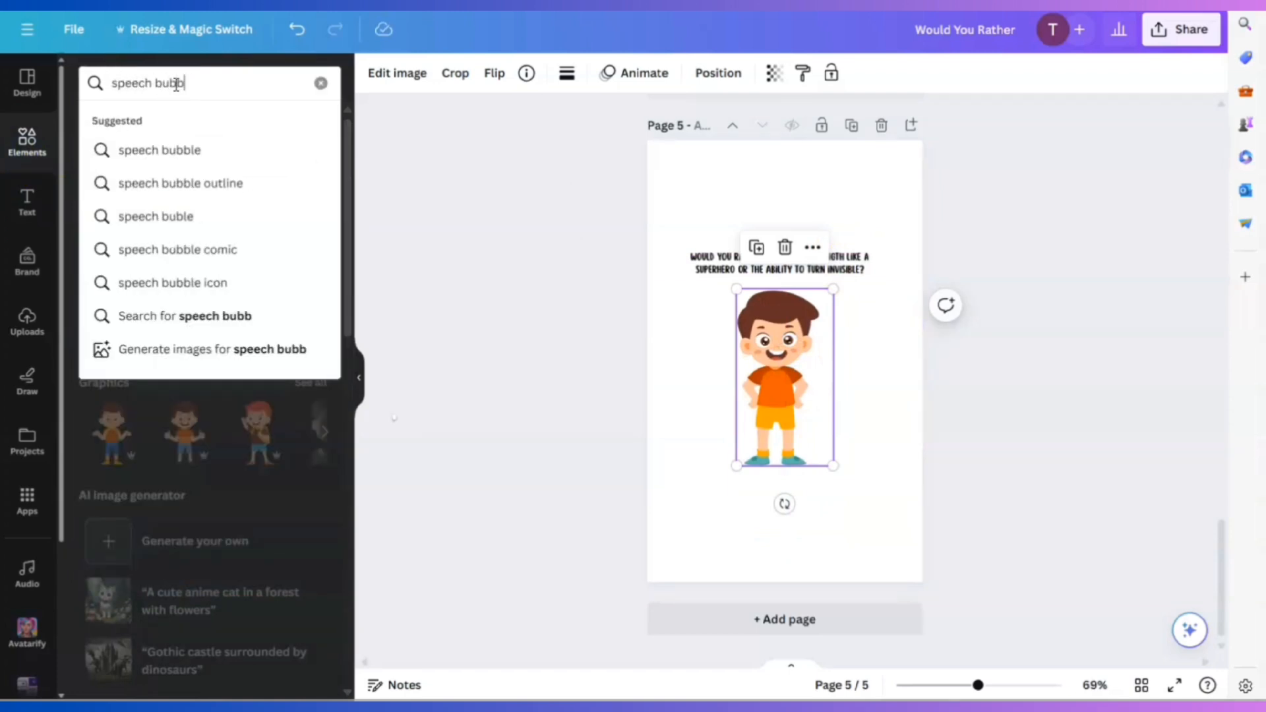
pyautogui.write('les')
pyautogui.press('BackSpace')
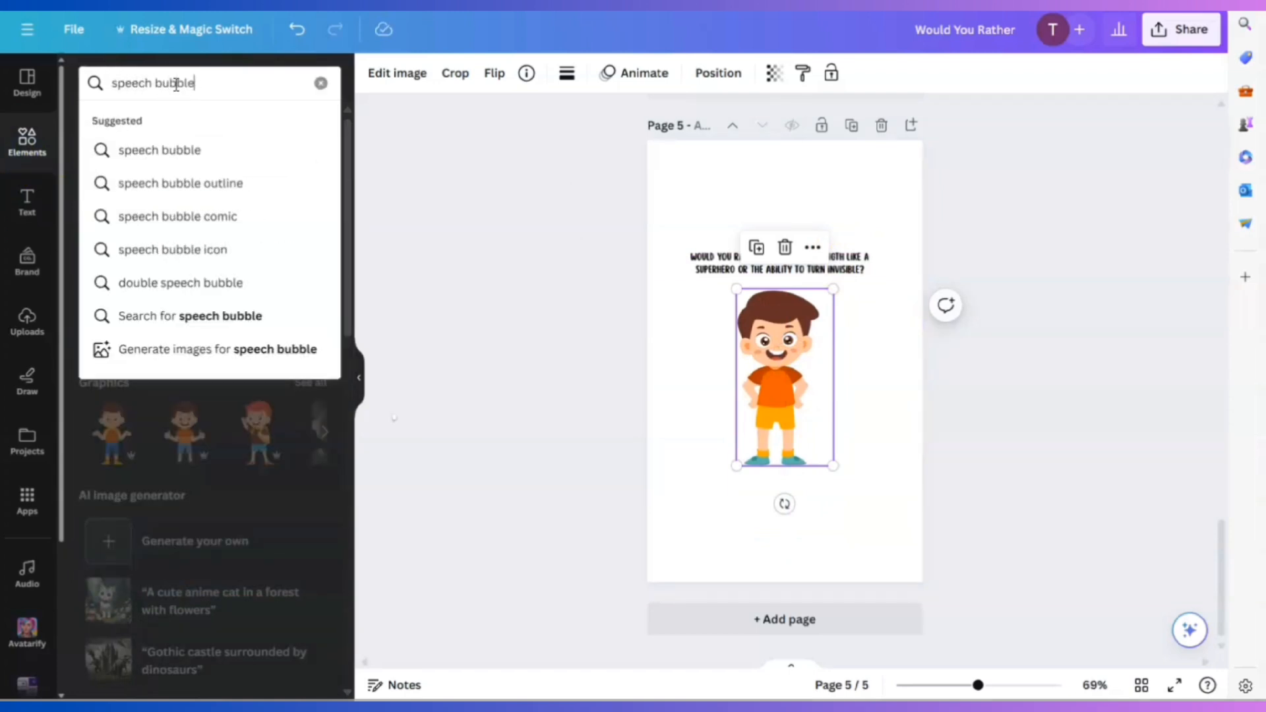
pyautogui.write('s')
pyautogui.press('Return')
pyautogui.scroll(-2, 255, 345)
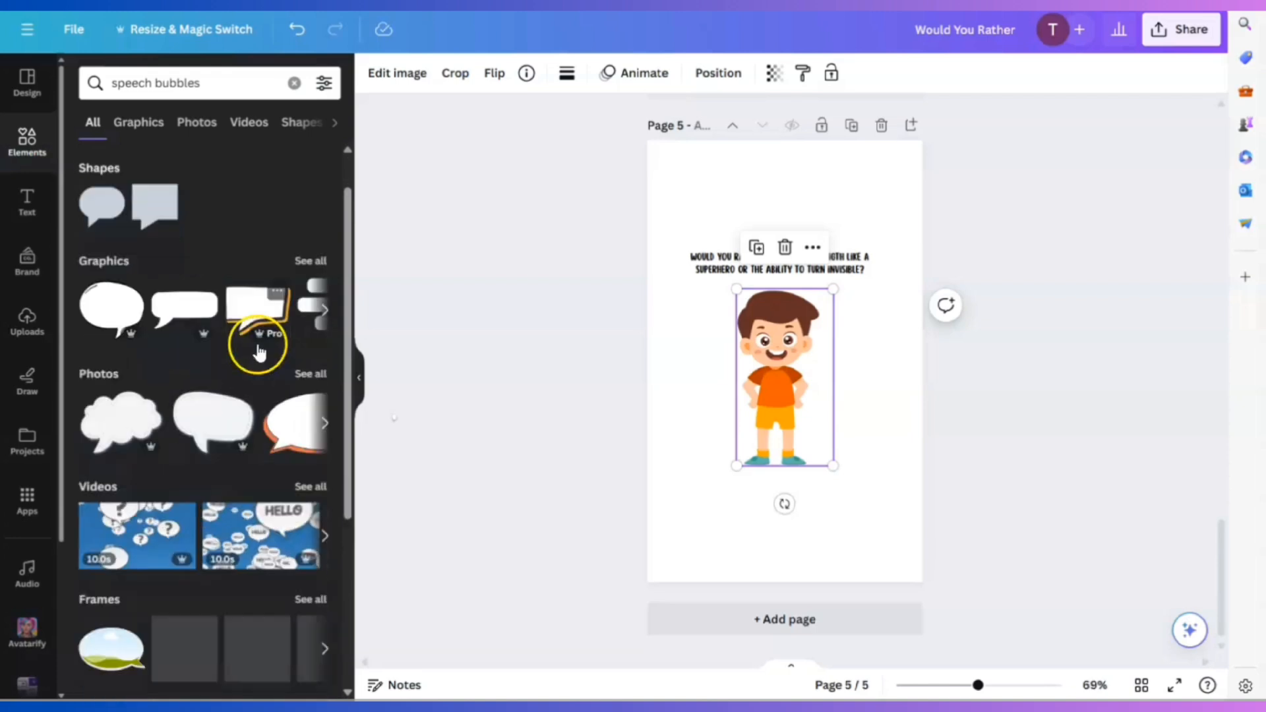
pyautogui.click(114, 375)
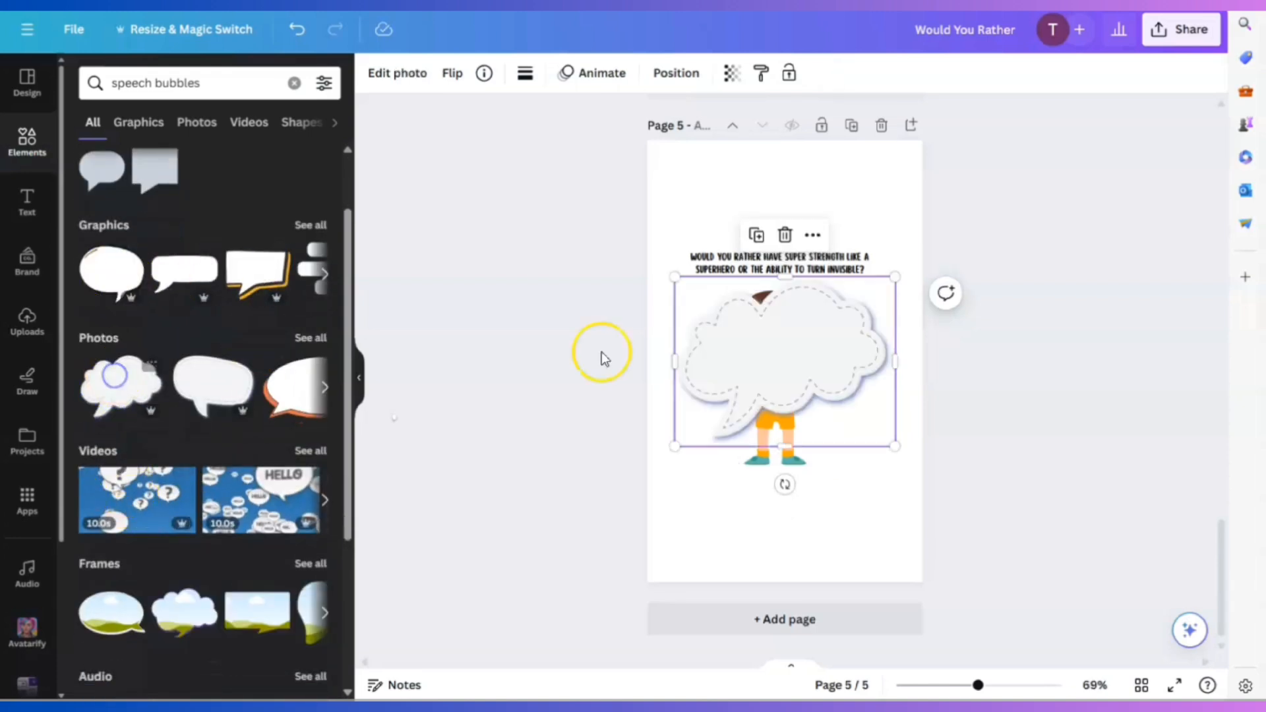
pyautogui.moveTo(801, 330); pyautogui.dragTo(805, 215)
# Move the boy to the page's left side under the bubble's tail, and enlarge the speech bubble to about 4.3 by 3.3 in.
pyautogui.click(823, 461)
pyautogui.moveTo(786, 394); pyautogui.dragTo(726, 423)
pyautogui.click(814, 260)
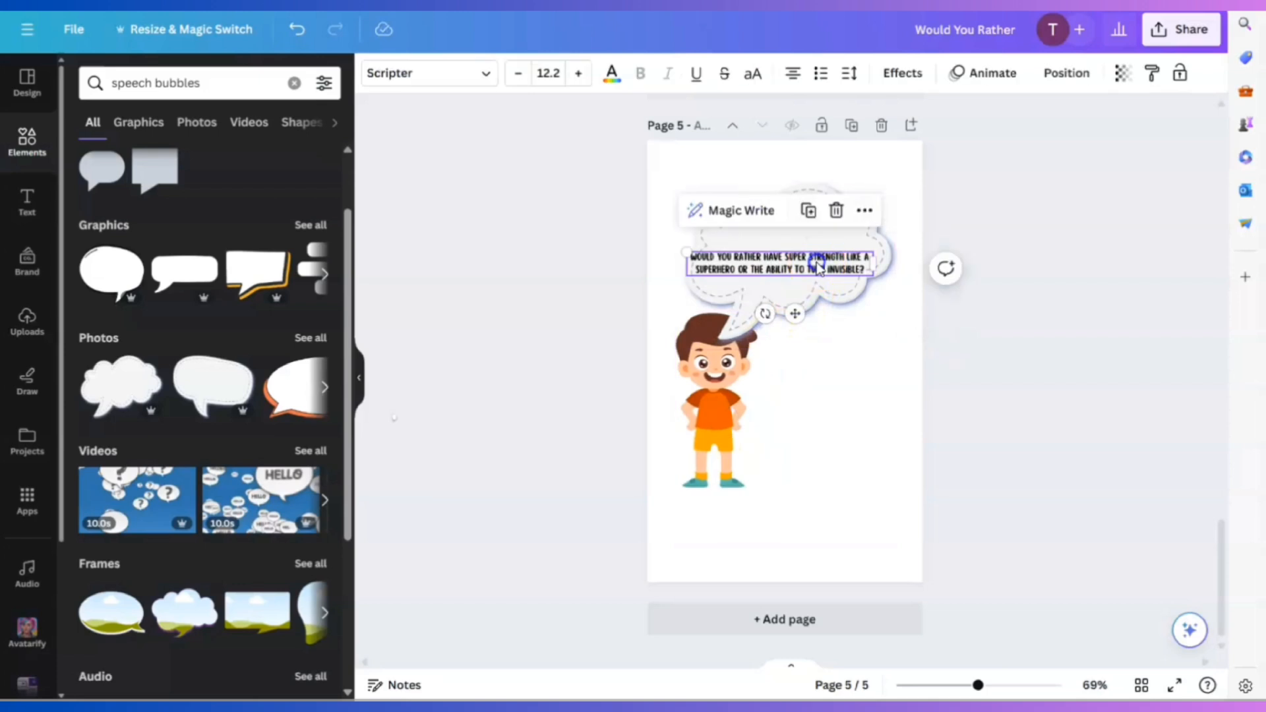
pyautogui.click(816, 236)
pyautogui.moveTo(680, 179); pyautogui.dragTo(664, 173)
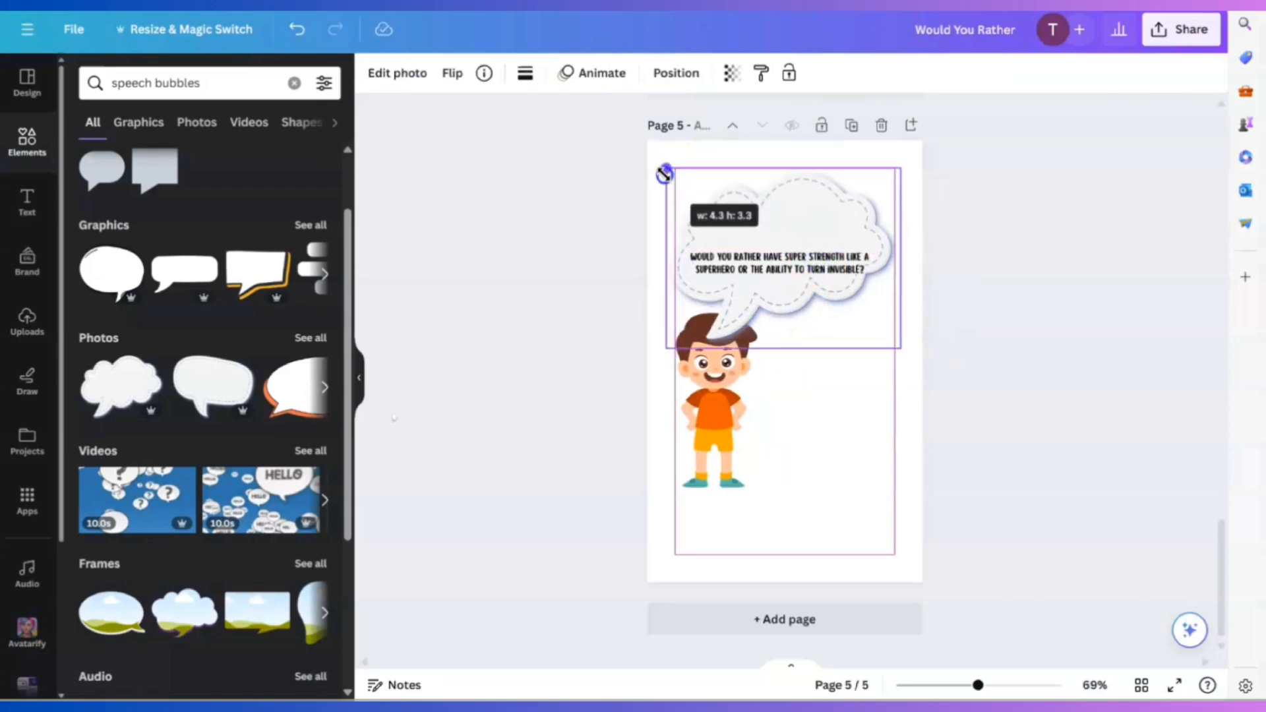
# Narrow the question's text box to about 2.3 in so it wraps onto three lines, and centre it inside the speech bubble.
pyautogui.click(778, 256)
pyautogui.moveTo(875, 261); pyautogui.dragTo(819, 262)
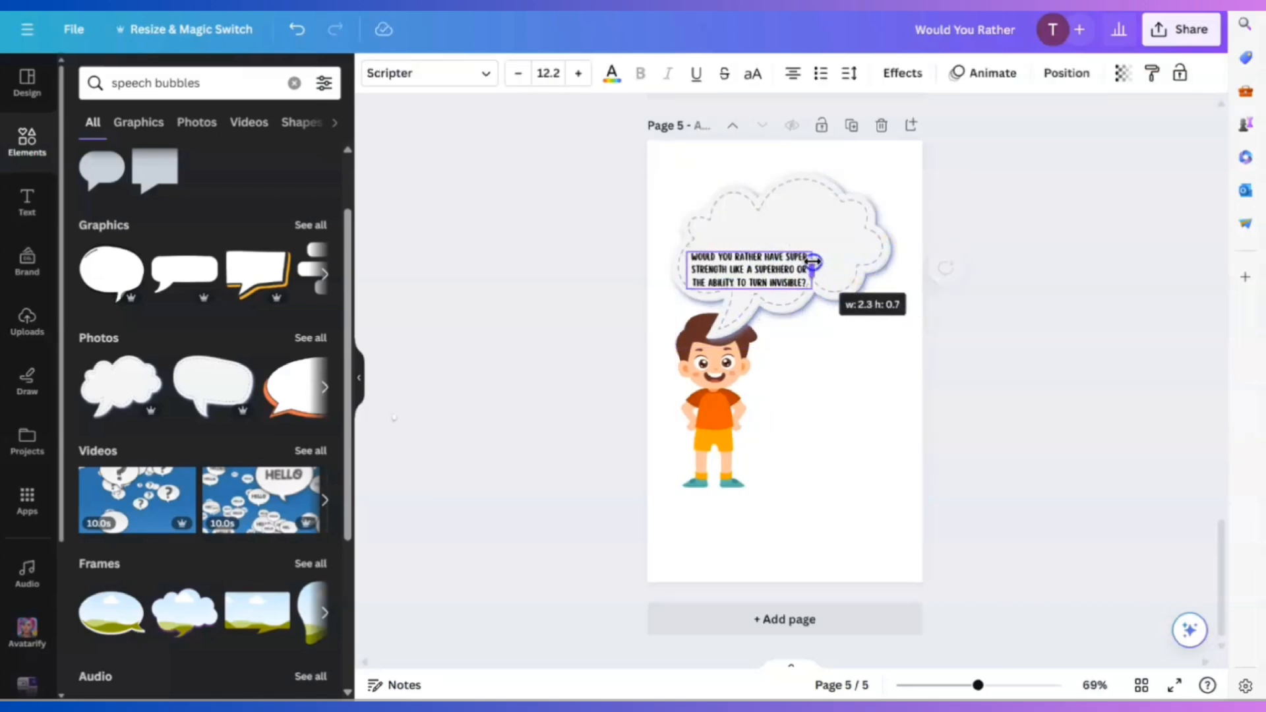
pyautogui.moveTo(738, 265); pyautogui.dragTo(783, 246)
# Bring the boy graphic forward so it sits in front of the speech bubble's tail.
pyautogui.click(717, 394)
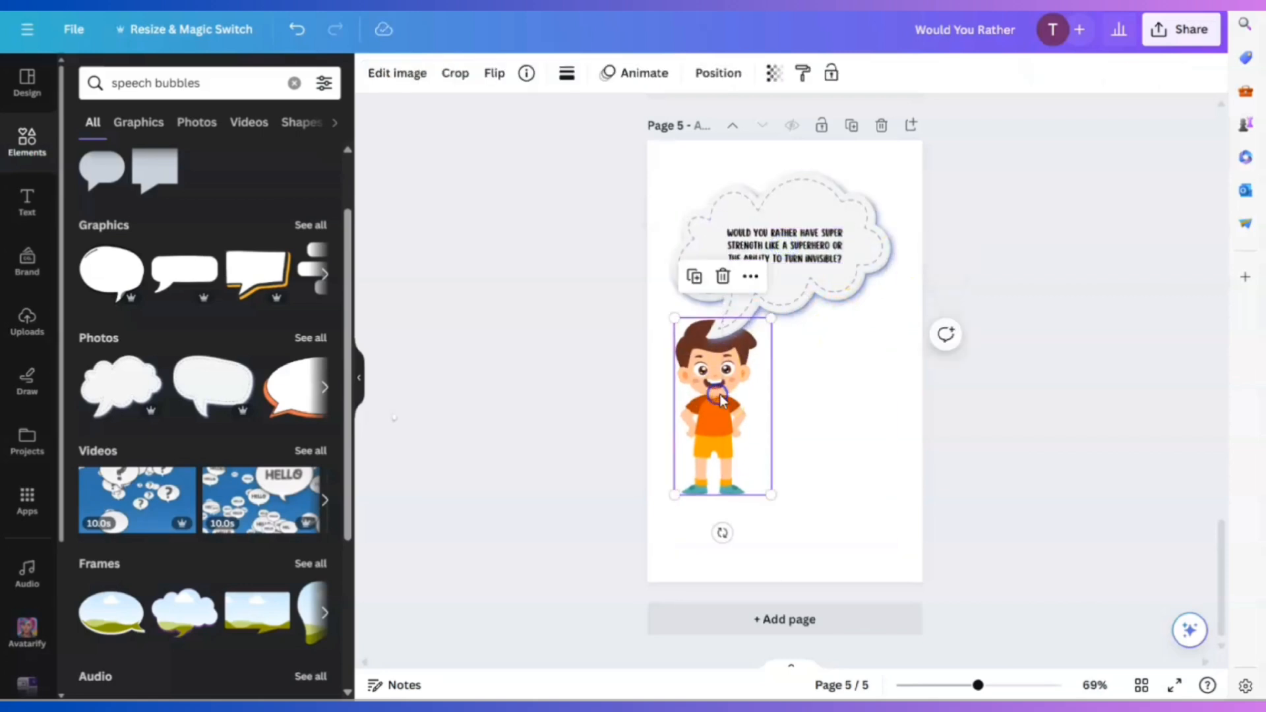
pyautogui.click(719, 74)
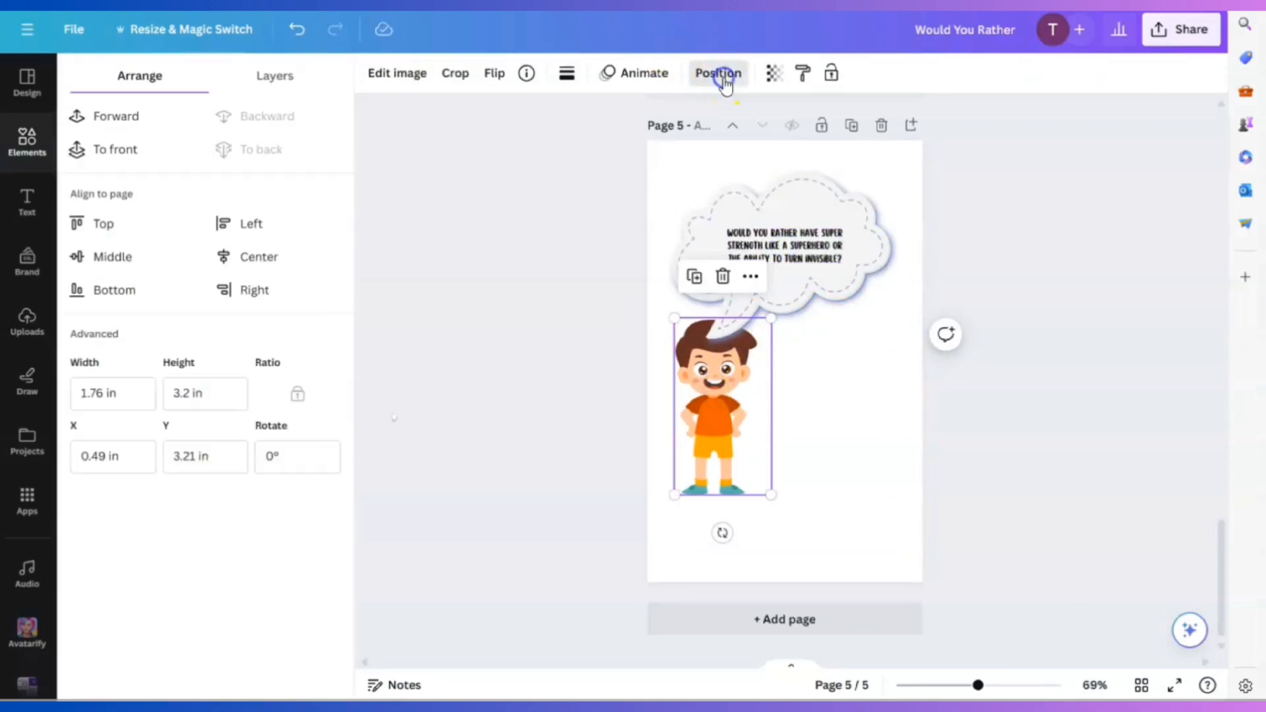
pyautogui.click(122, 115)
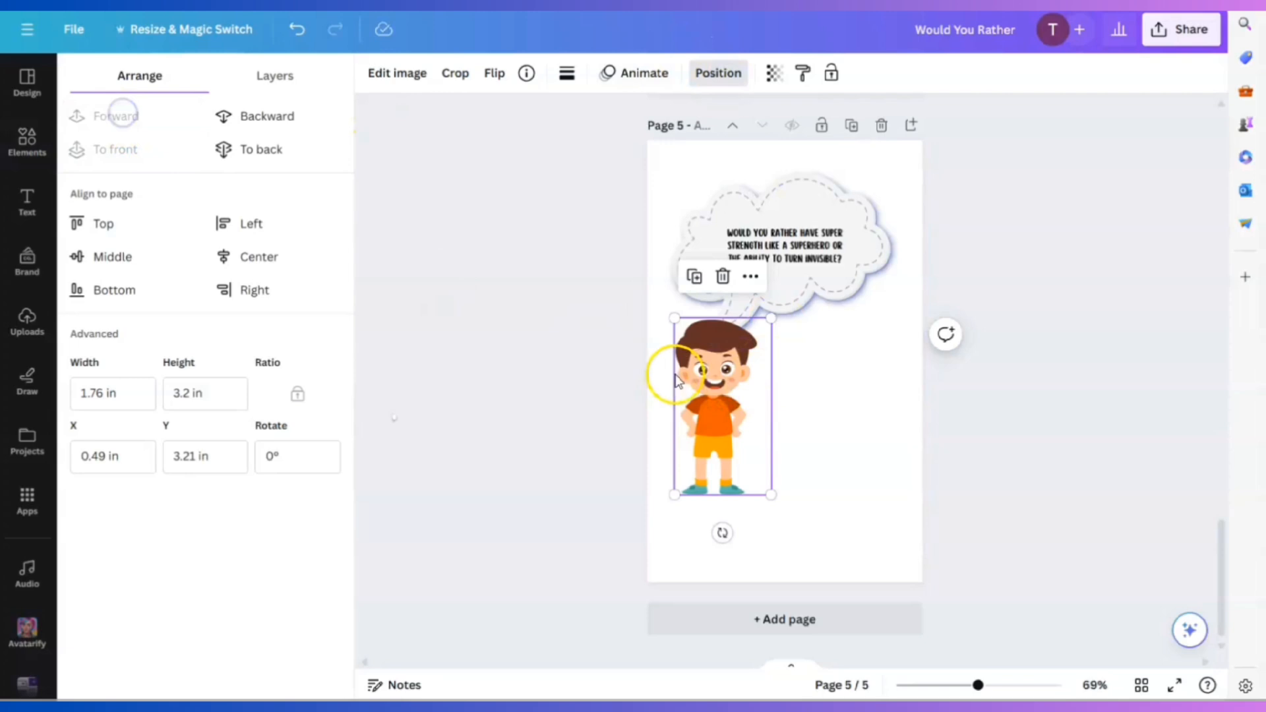
# Enlarge the question's text to about 13.4 pt inside the speech bubble, keeping it on three lines.
pyautogui.click(884, 377)
pyautogui.click(750, 237)
pyautogui.moveTo(727, 237); pyautogui.dragTo(793, 245)
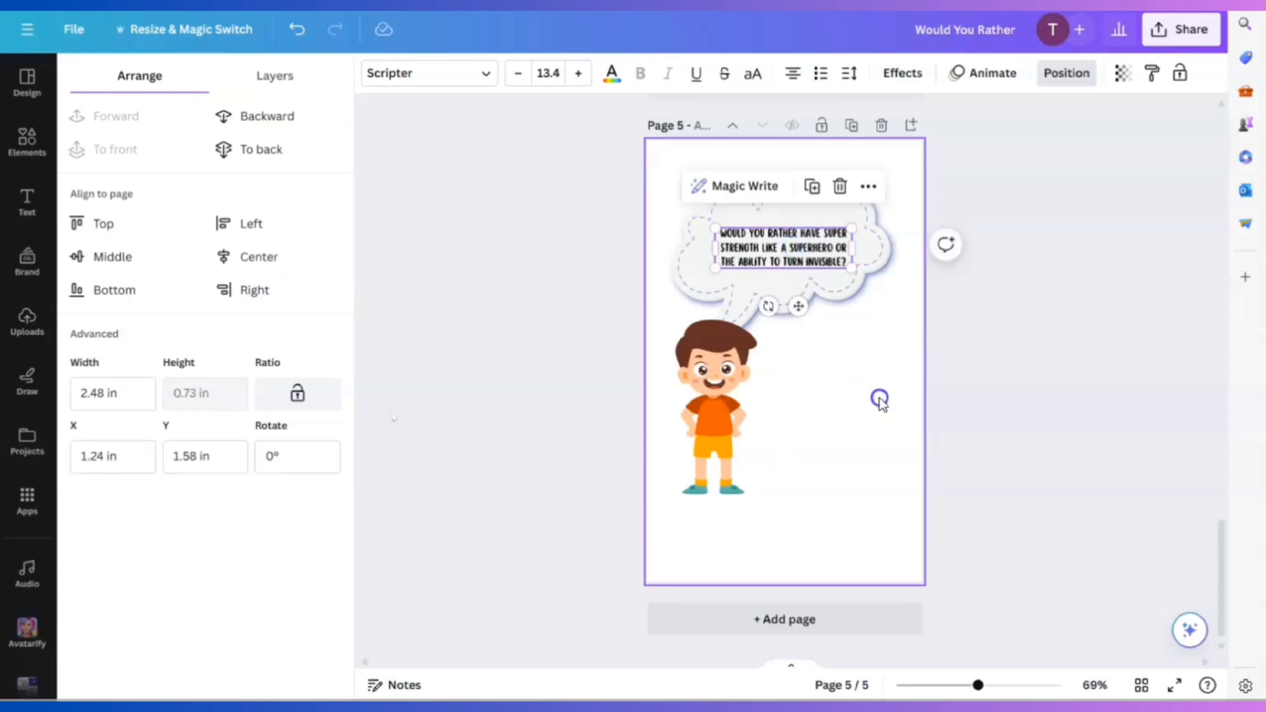
pyautogui.click(906, 359)
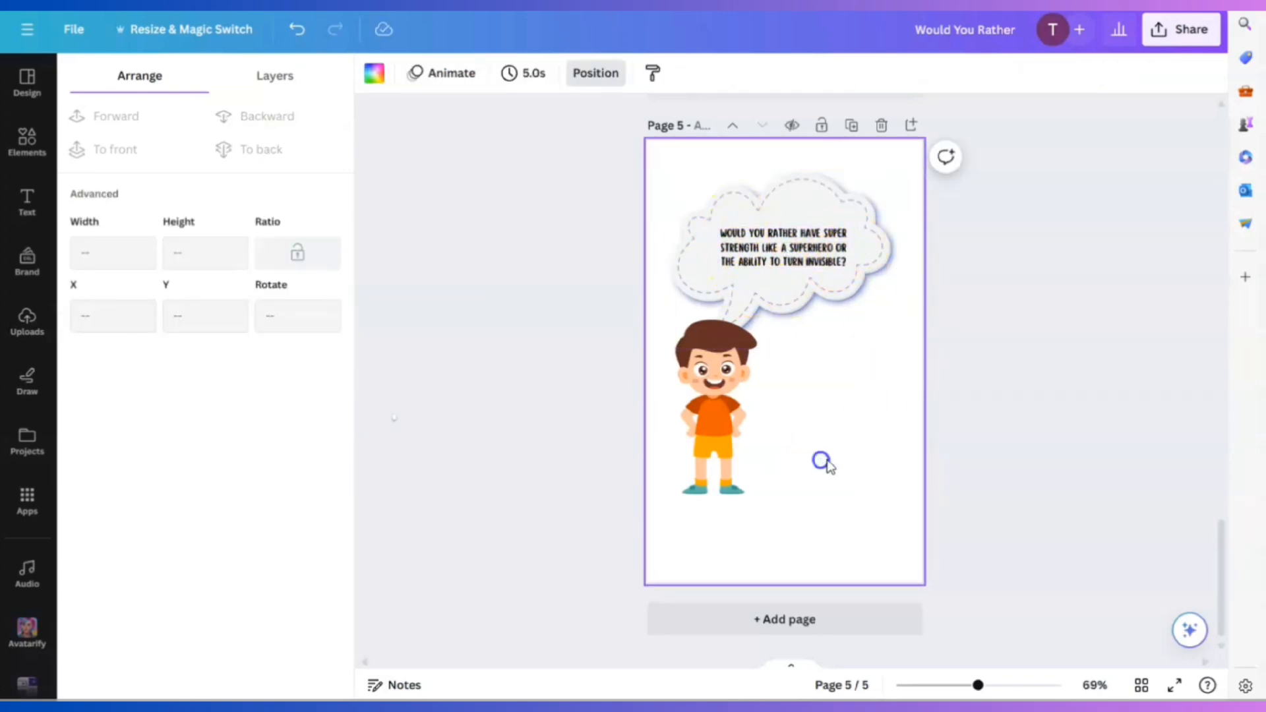
pyautogui.click(862, 503)
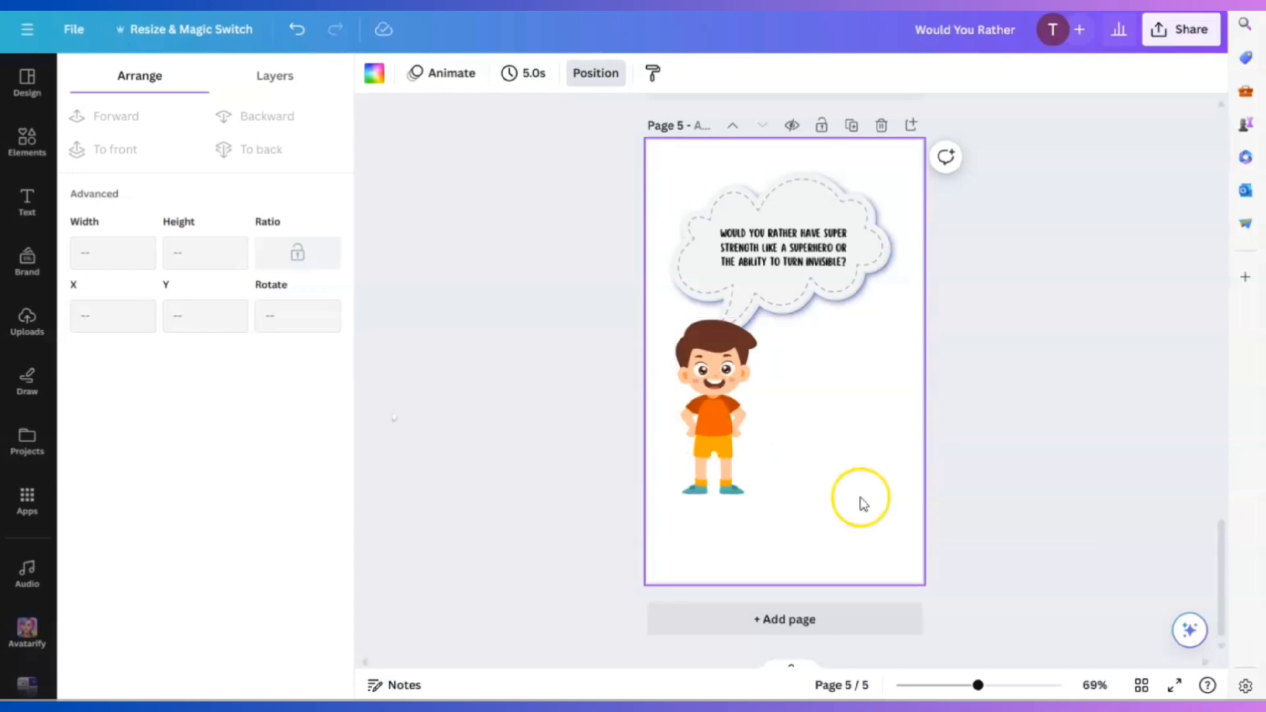
# Search the graphics for "super hero" and add the boy superhero with the red cape to page 5, scaled down small.
pyautogui.click(24, 135)
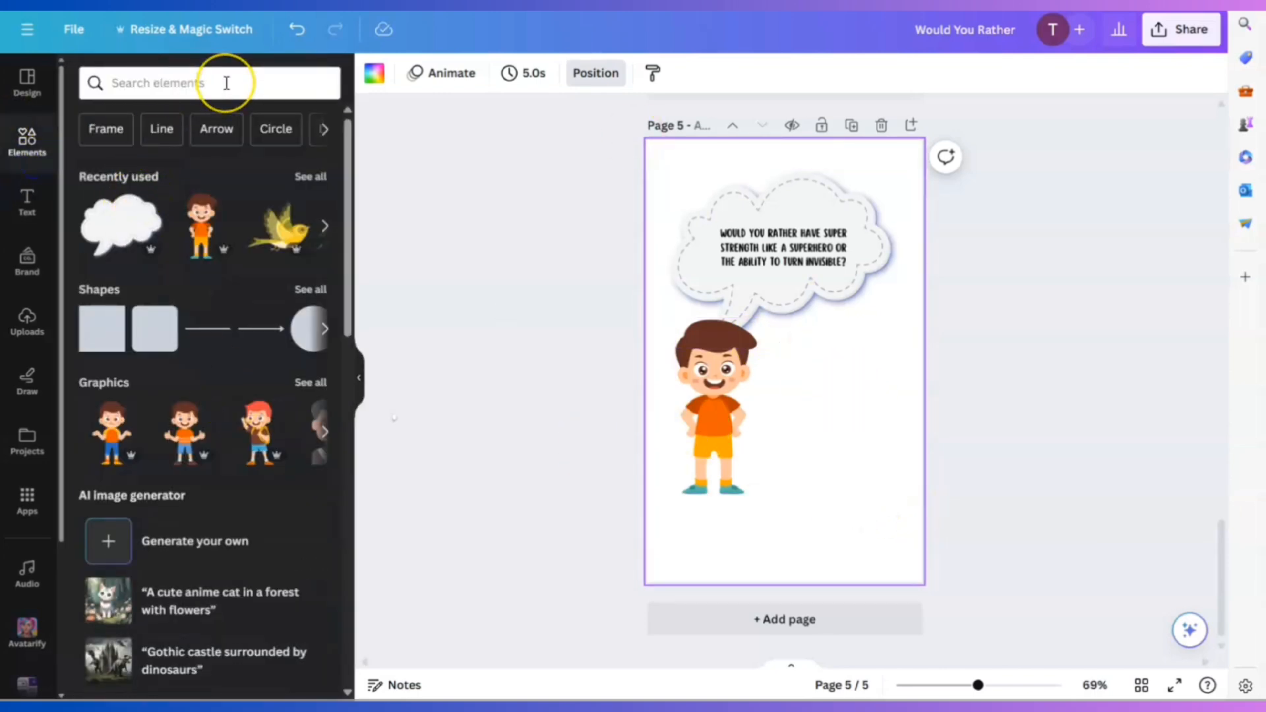
pyautogui.click(226, 83)
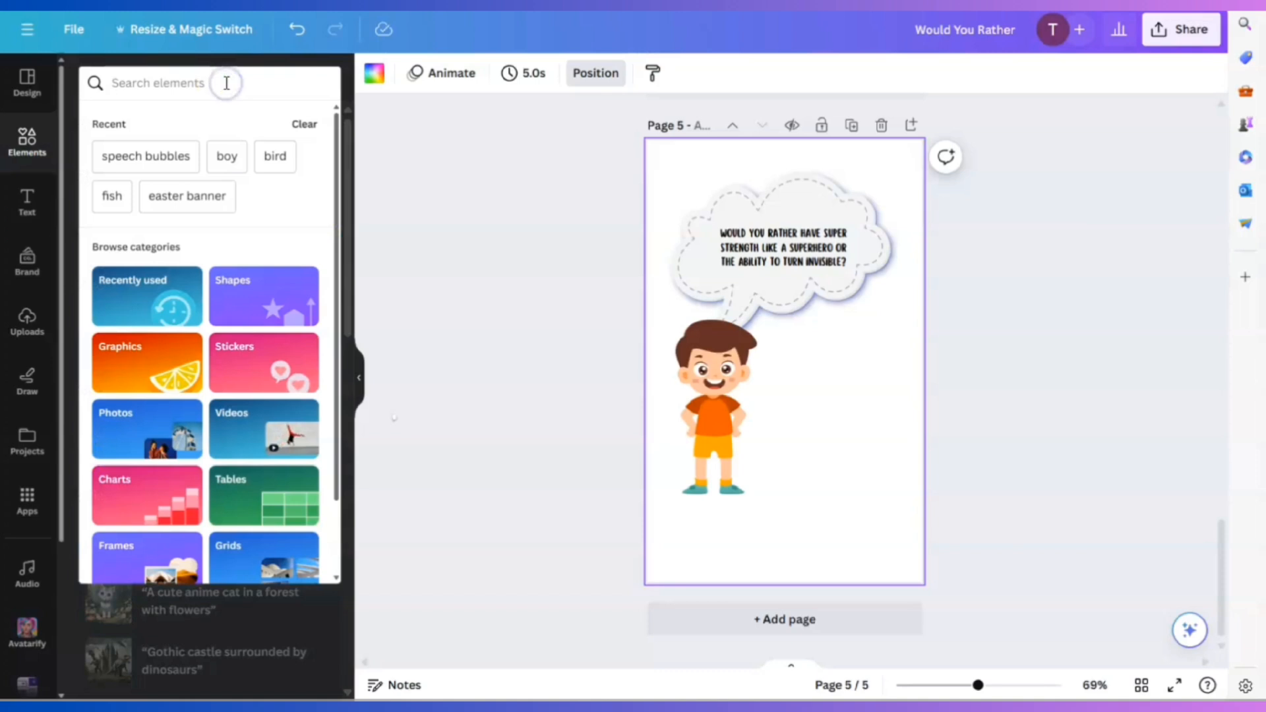
pyautogui.write('super hero')
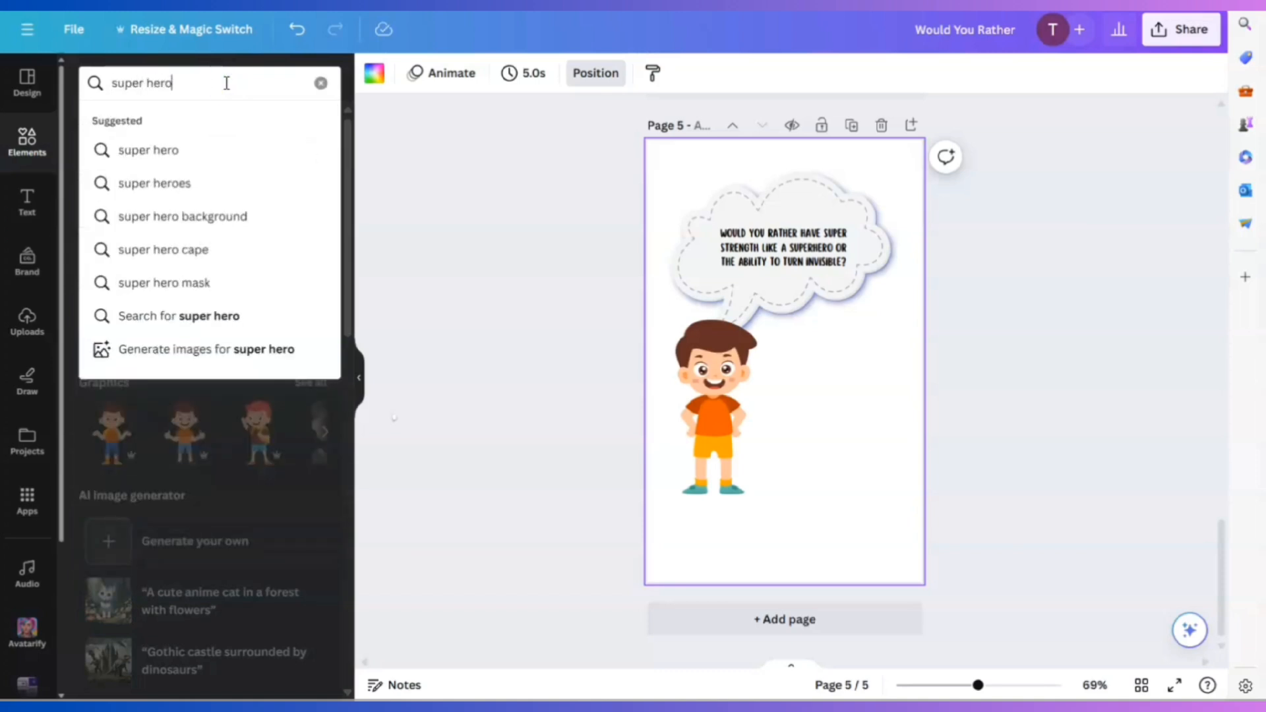
pyautogui.press('Return')
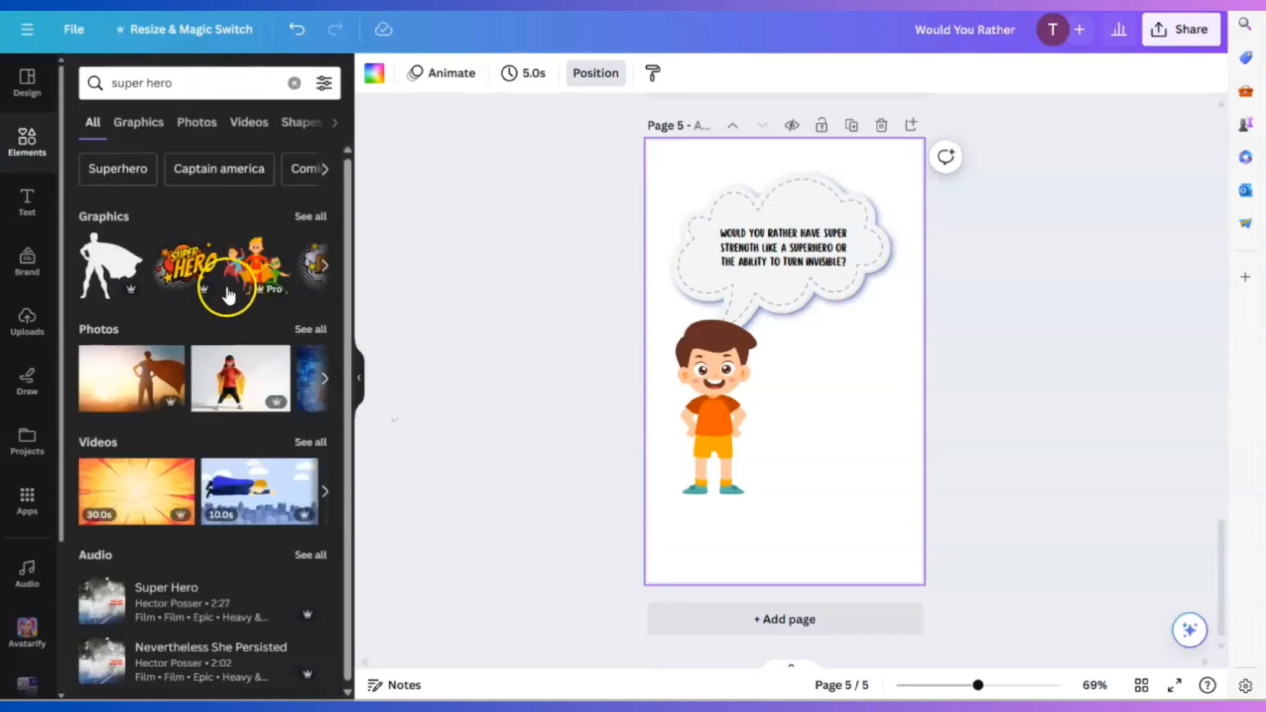
pyautogui.click(242, 283)
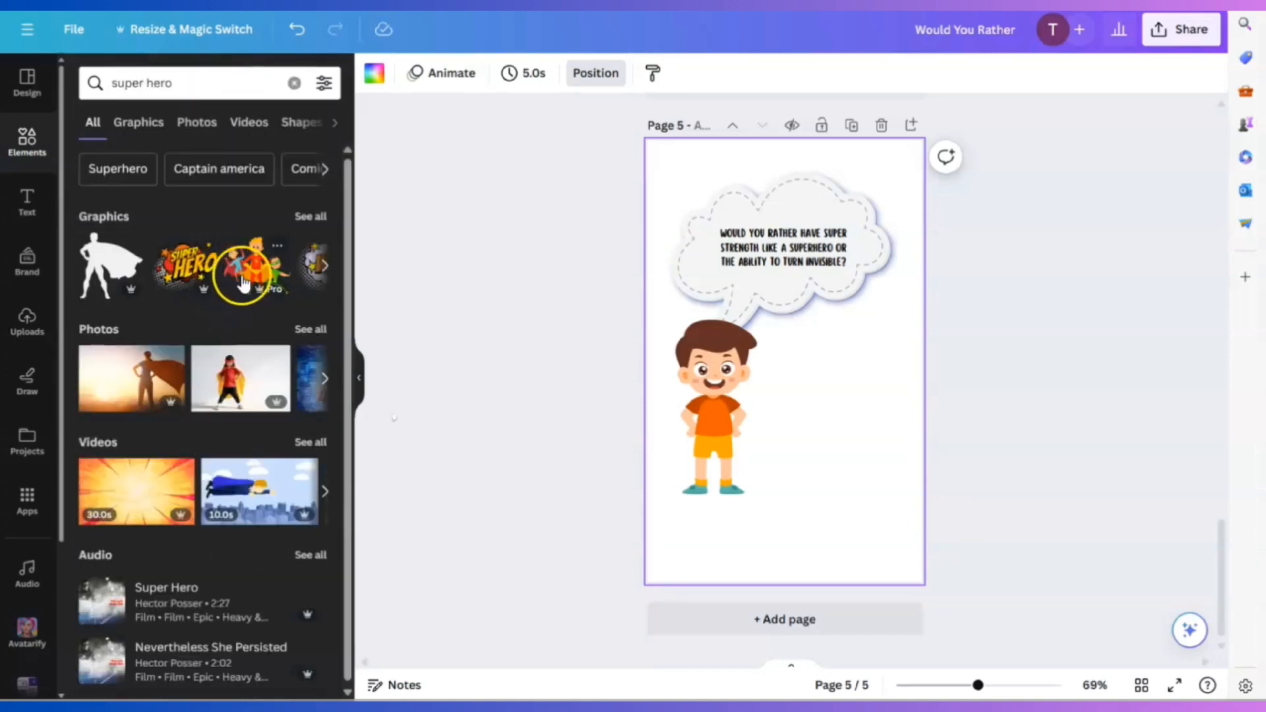
pyautogui.click(311, 219)
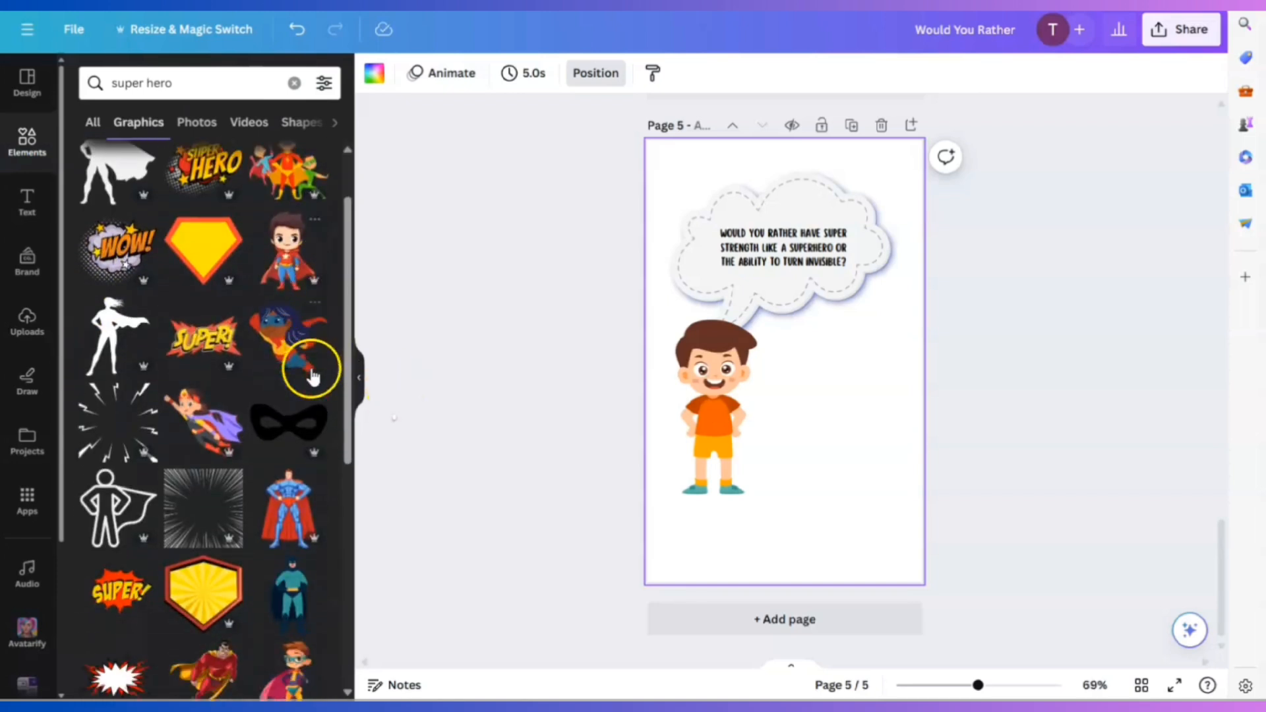
pyautogui.click(285, 242)
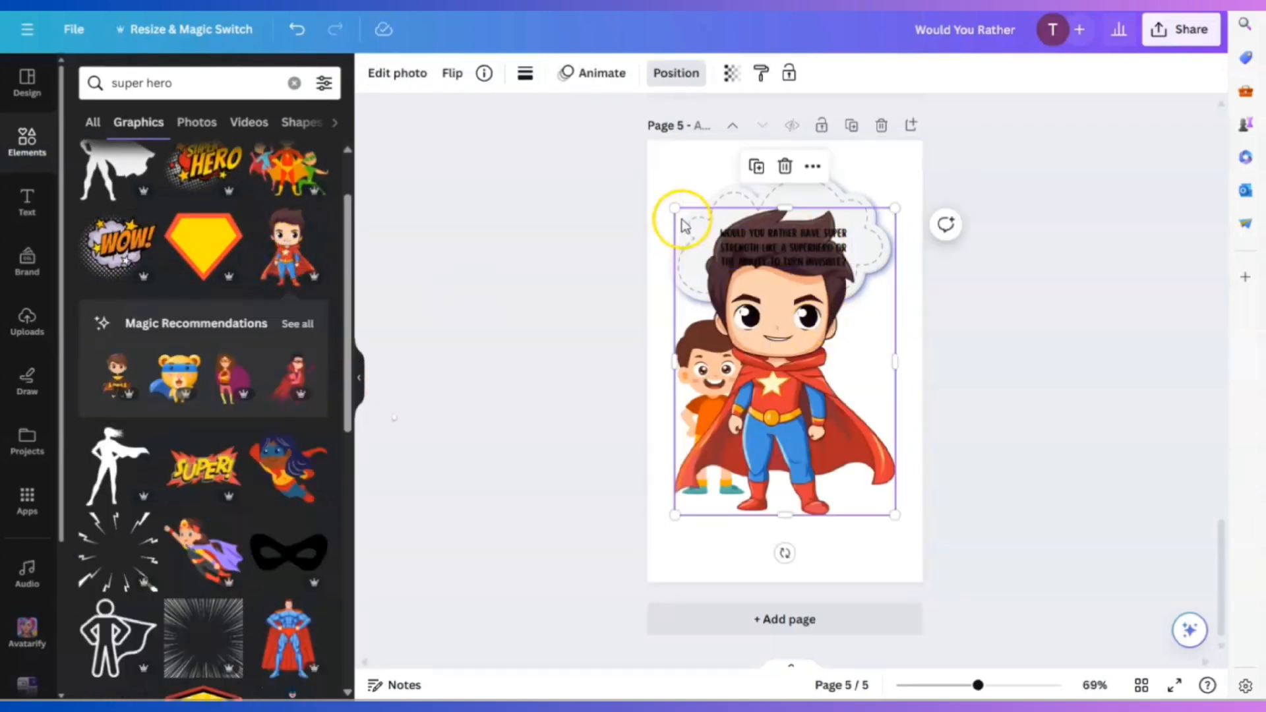
pyautogui.moveTo(674, 208); pyautogui.dragTo(866, 367)
# Move the boy and the speech bubble with its question lower on the page, and place the superhero above the bubble.
pyautogui.moveTo(725, 381); pyautogui.dragTo(726, 443)
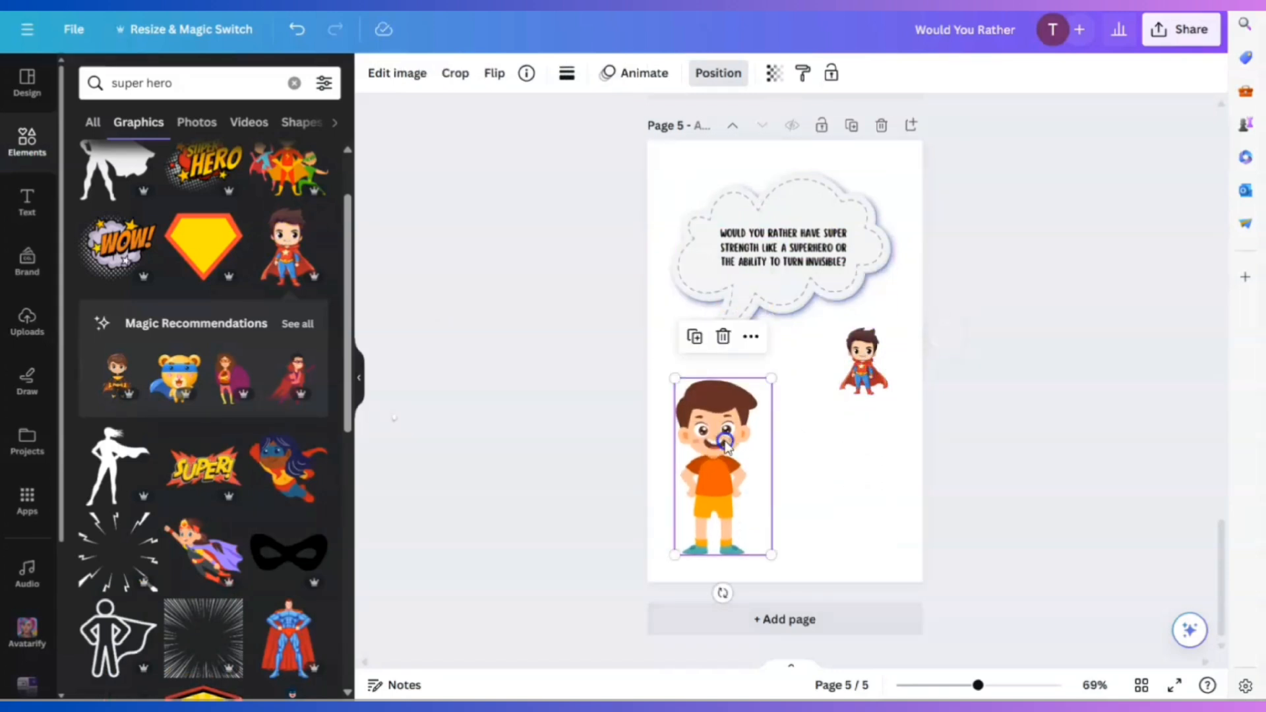
pyautogui.moveTo(828, 192); pyautogui.dragTo(823, 319)
pyautogui.moveTo(846, 369); pyautogui.dragTo(835, 215)
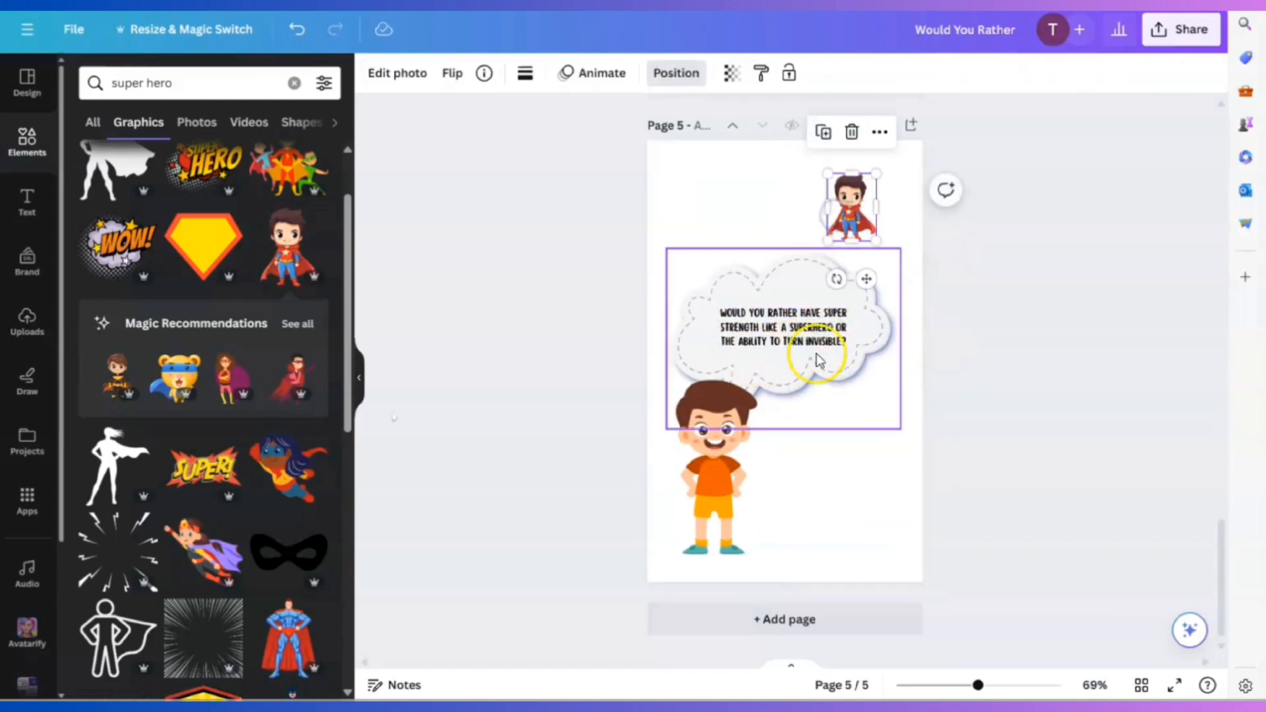
# Search the graphics for "super hero invisible" and place the flowing red cape, scaled down, above the left part of the bubble.
pyautogui.click(294, 82)
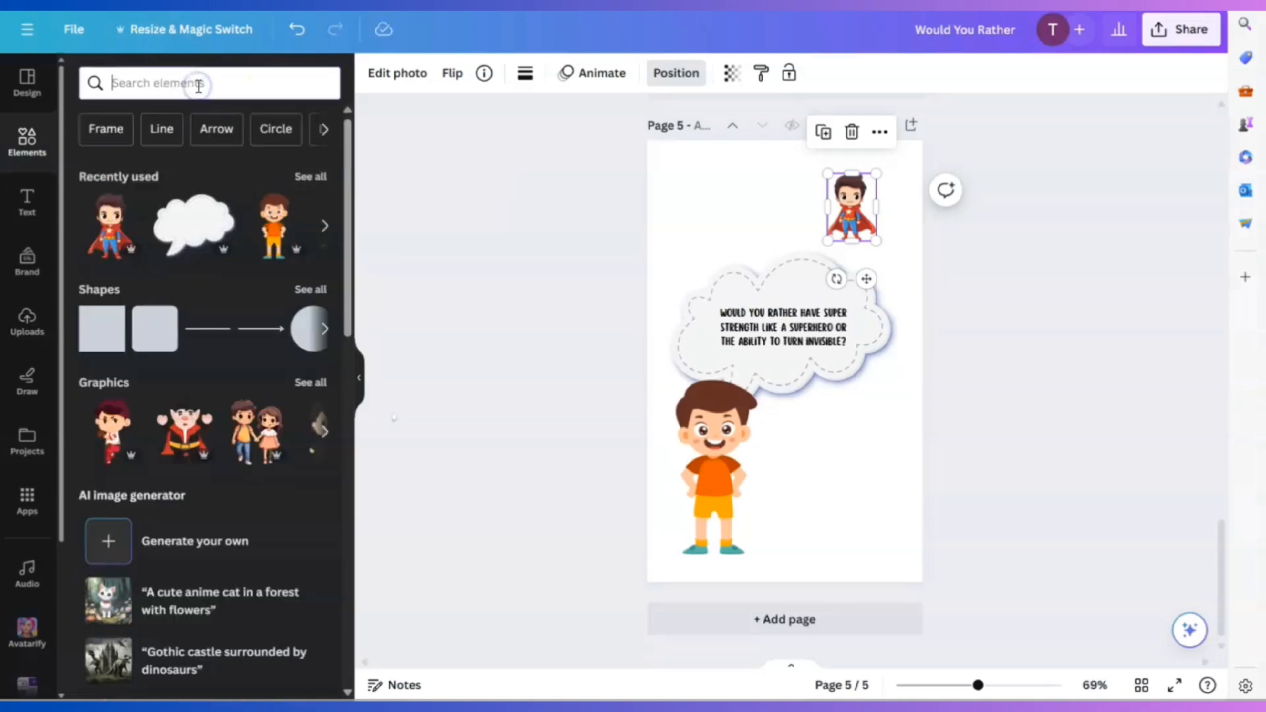
pyautogui.write('super hero ')
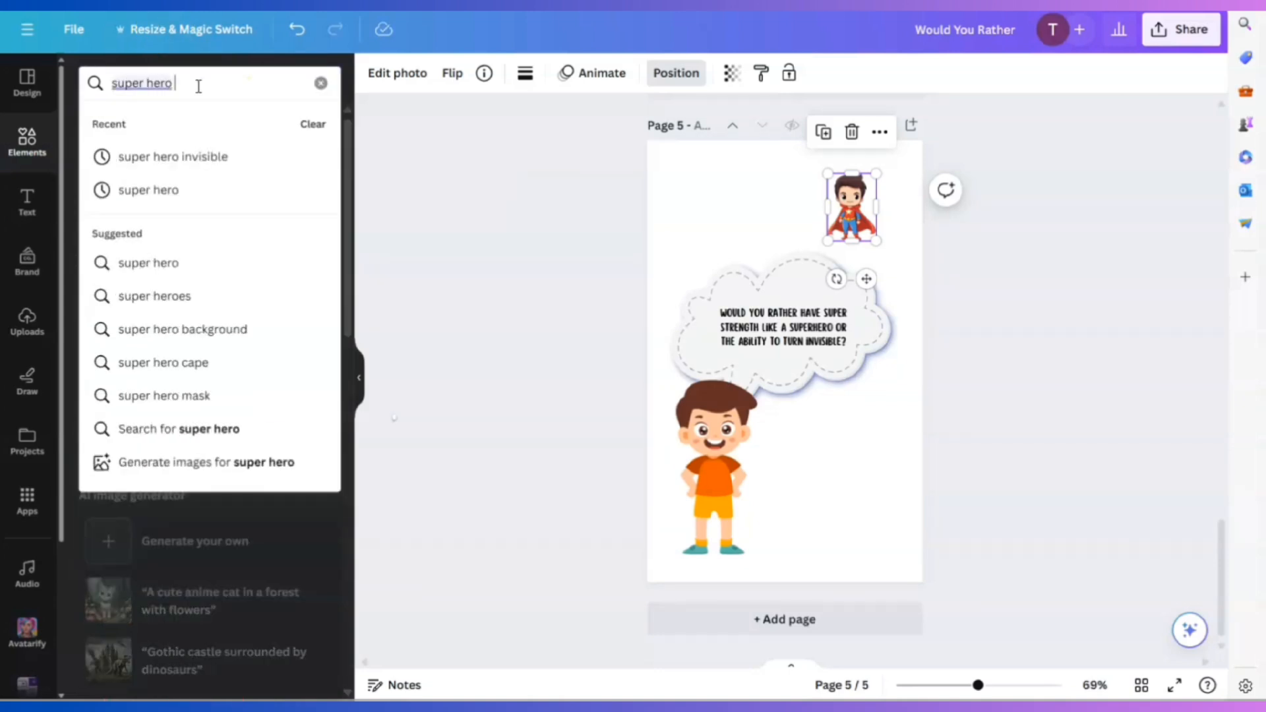
pyautogui.write('invisible')
pyautogui.press('Return')
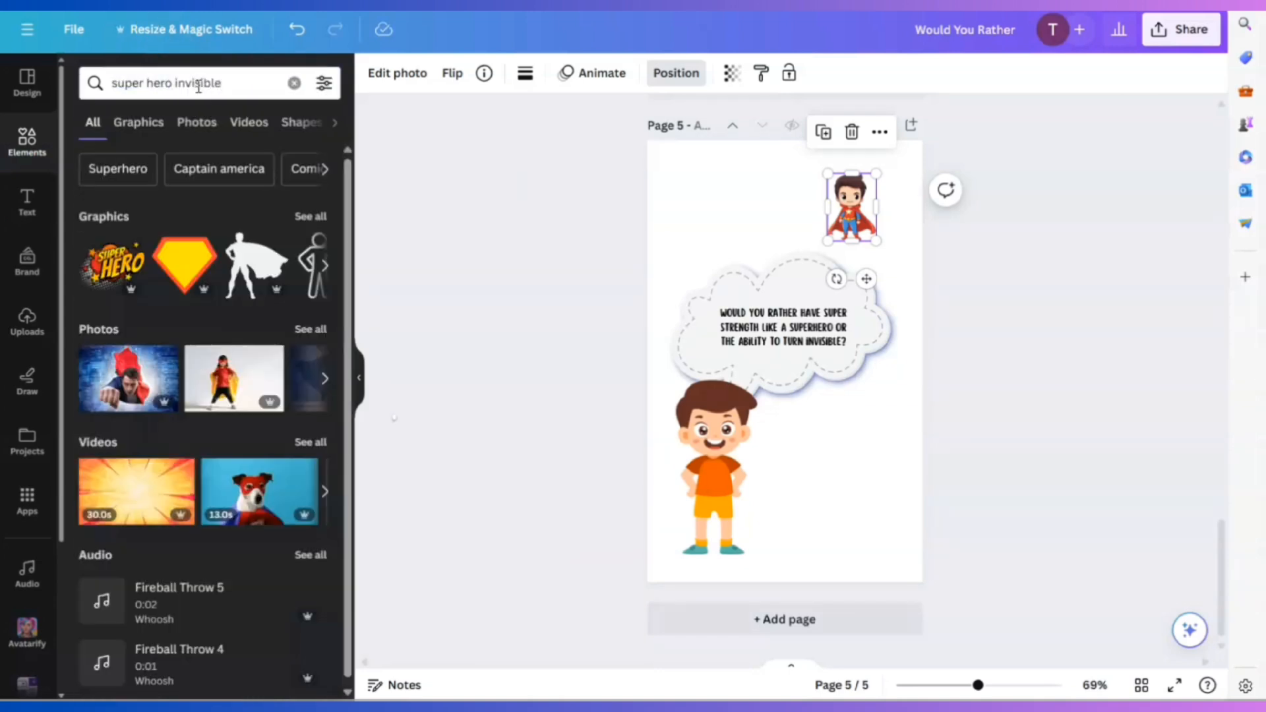
pyautogui.click(304, 217)
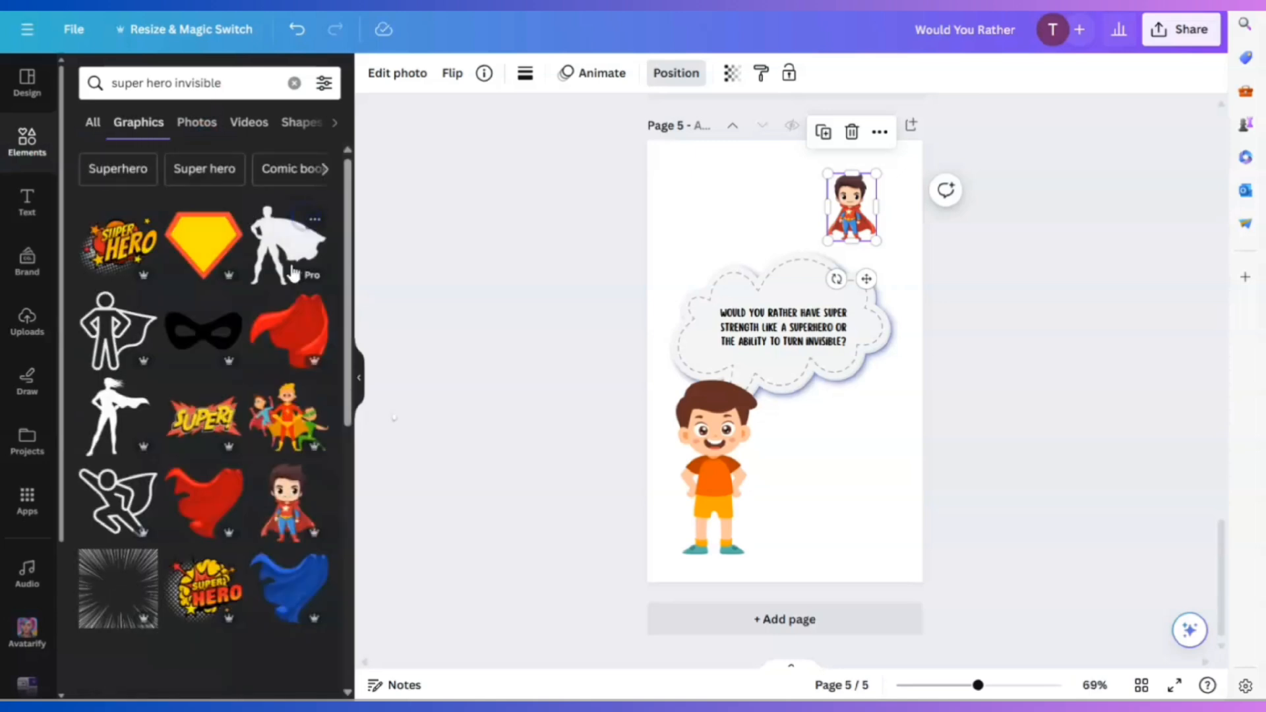
pyautogui.scroll(-2, 286, 404)
pyautogui.moveTo(283, 254); pyautogui.dragTo(740, 239)
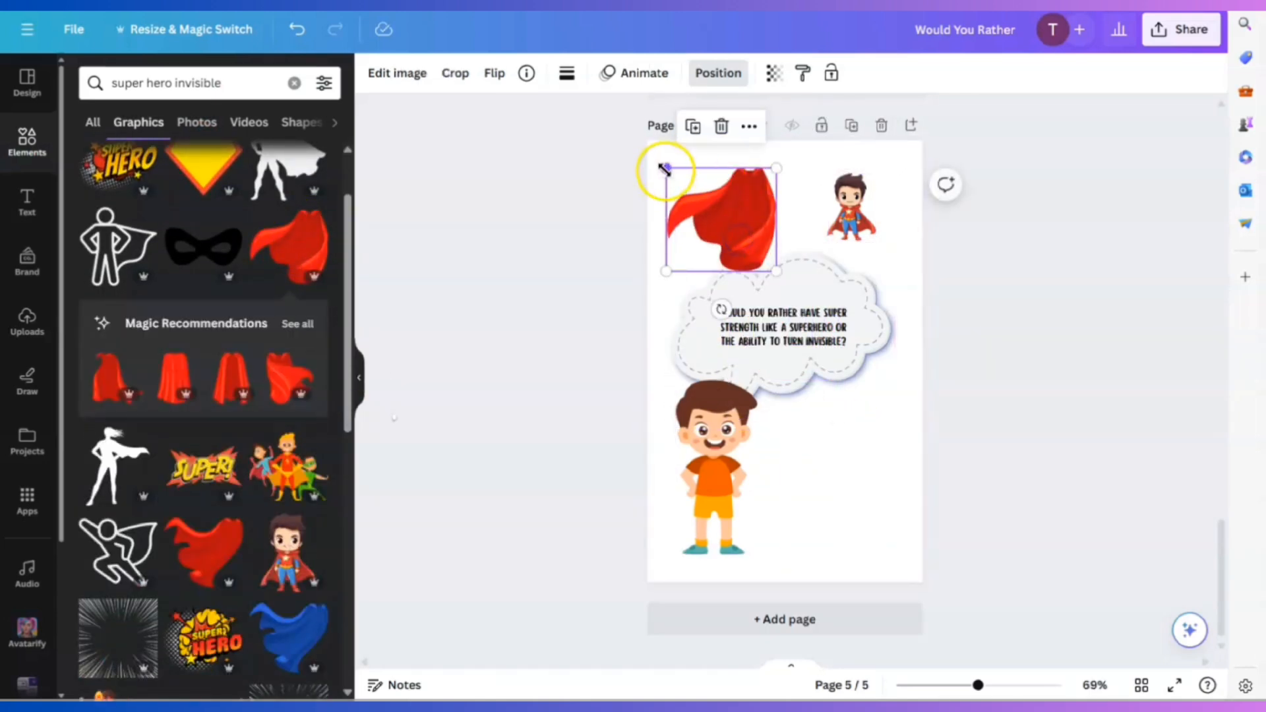
pyautogui.moveTo(665, 168); pyautogui.dragTo(715, 210)
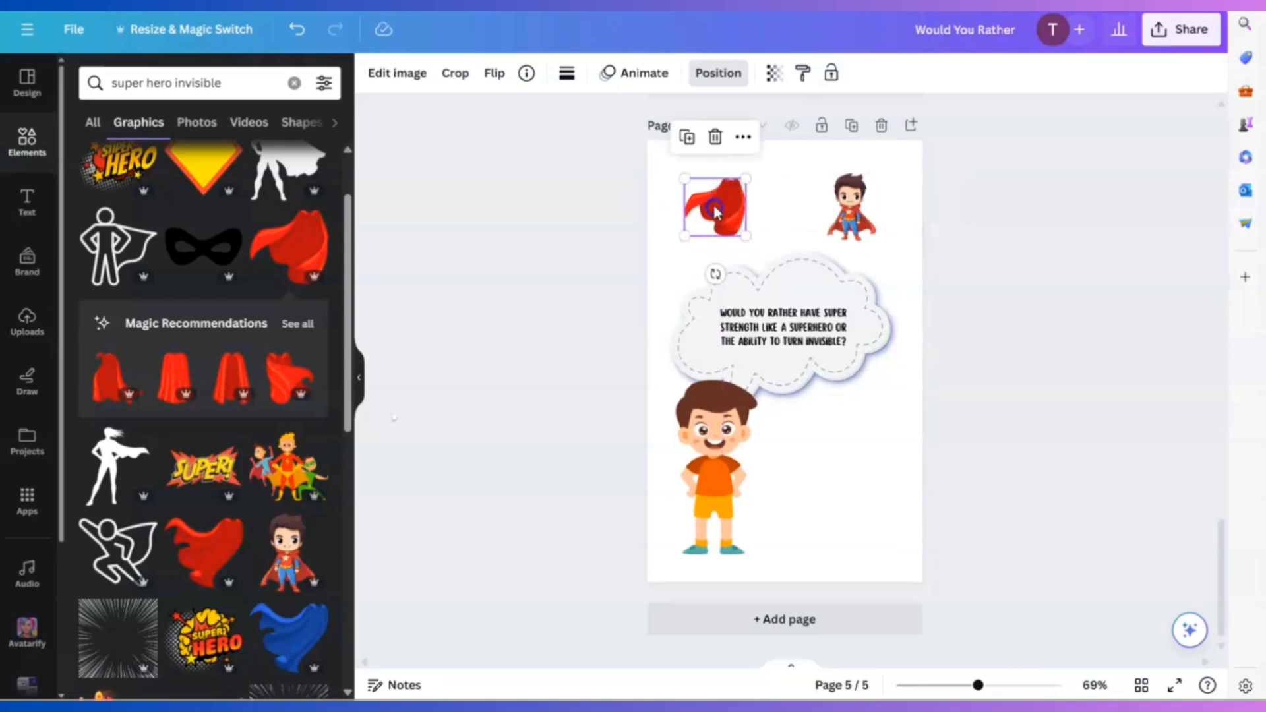
# Enlarge the speech bubble so the cloud spans nearly the full page width, keeping its tail at the boy's head.
pyautogui.click(808, 278)
pyautogui.moveTo(901, 248); pyautogui.dragTo(995, 172)
pyautogui.moveTo(668, 177); pyautogui.dragTo(649, 174)
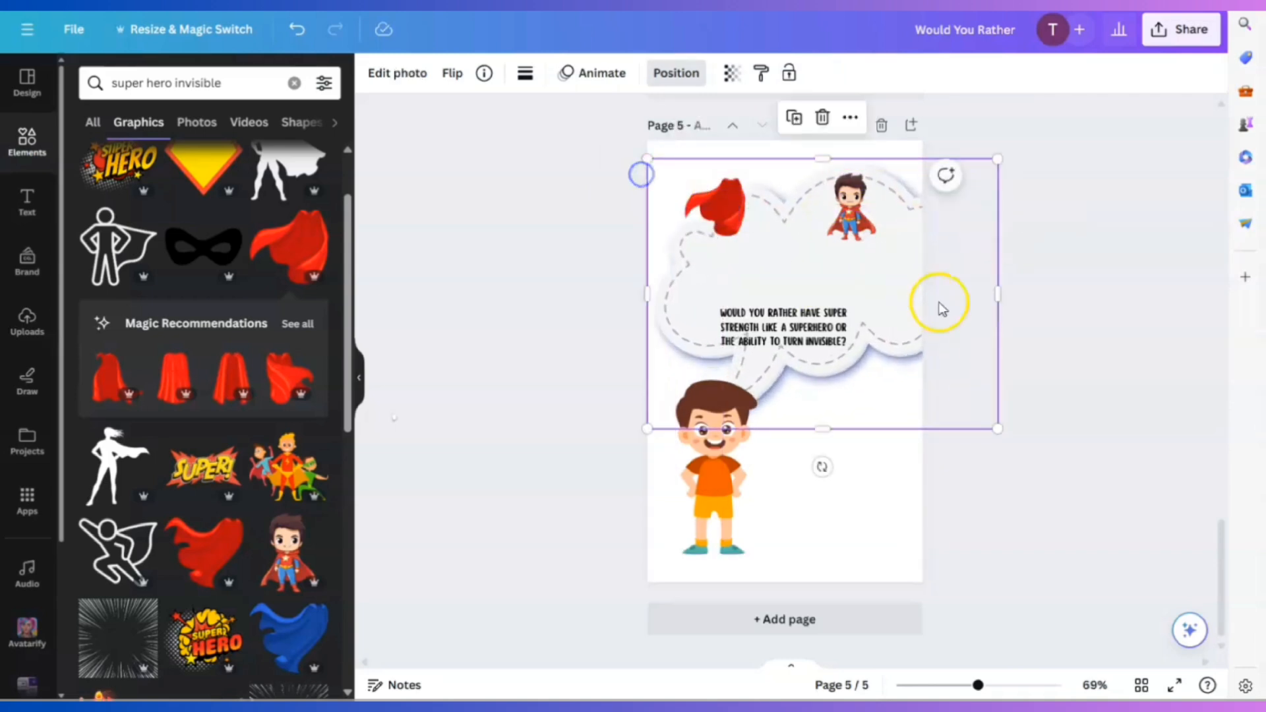
pyautogui.moveTo(940, 303); pyautogui.dragTo(902, 313)
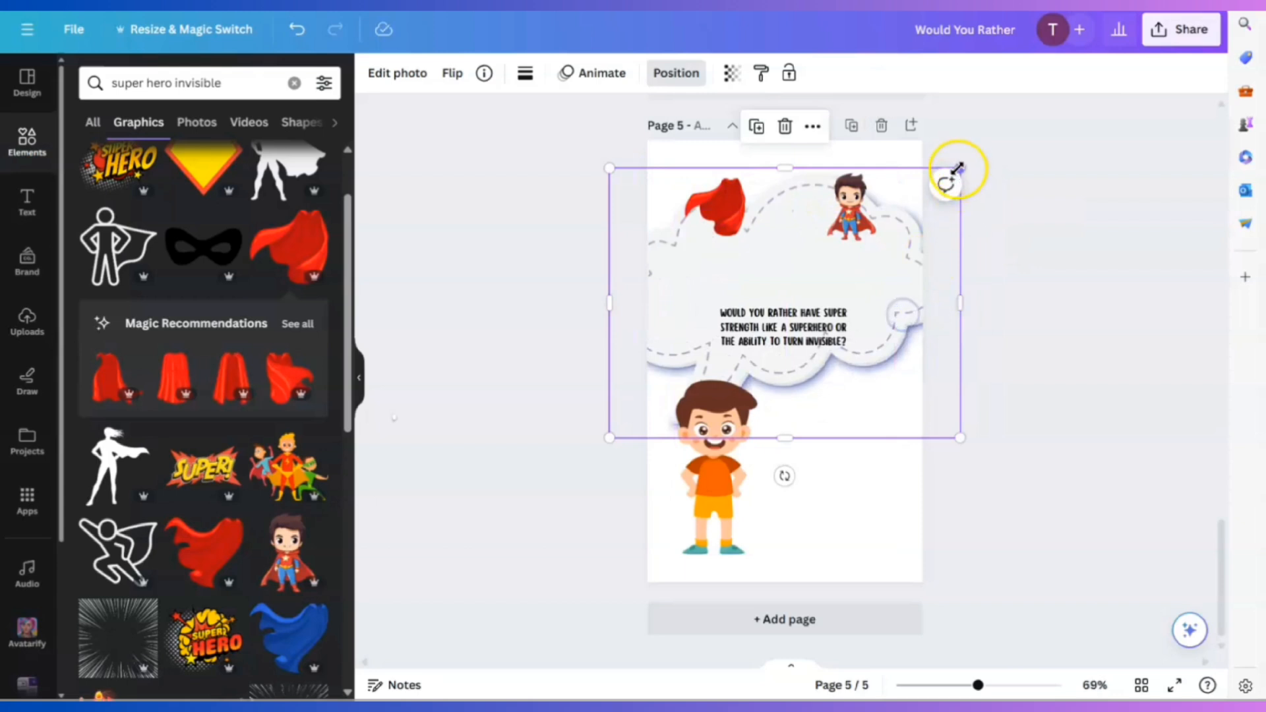
pyautogui.moveTo(962, 168); pyautogui.dragTo(907, 206)
pyautogui.moveTo(836, 259); pyautogui.dragTo(835, 265)
# Place the superhero at the bubble's right side, and narrow the question to five lines centred in the bubble.
pyautogui.click(871, 205)
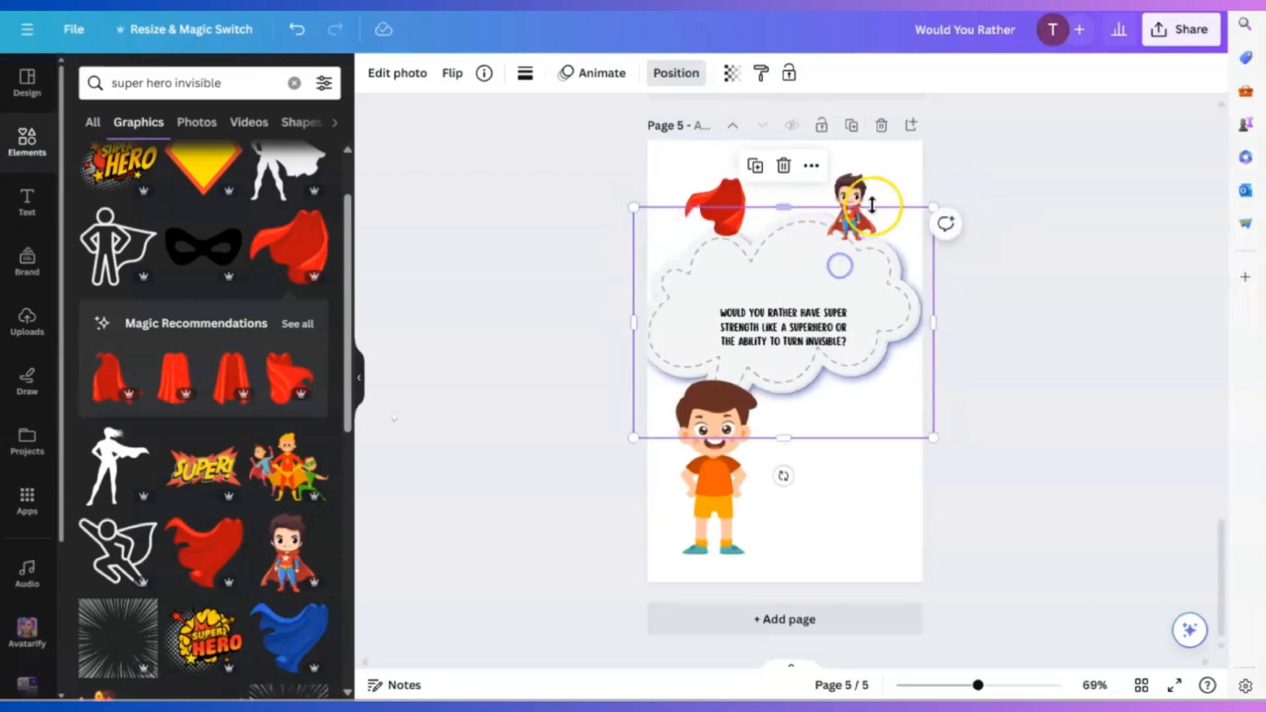
pyautogui.click(865, 204)
pyautogui.moveTo(865, 203); pyautogui.dragTo(822, 258)
pyautogui.click(807, 335)
pyautogui.click(845, 328)
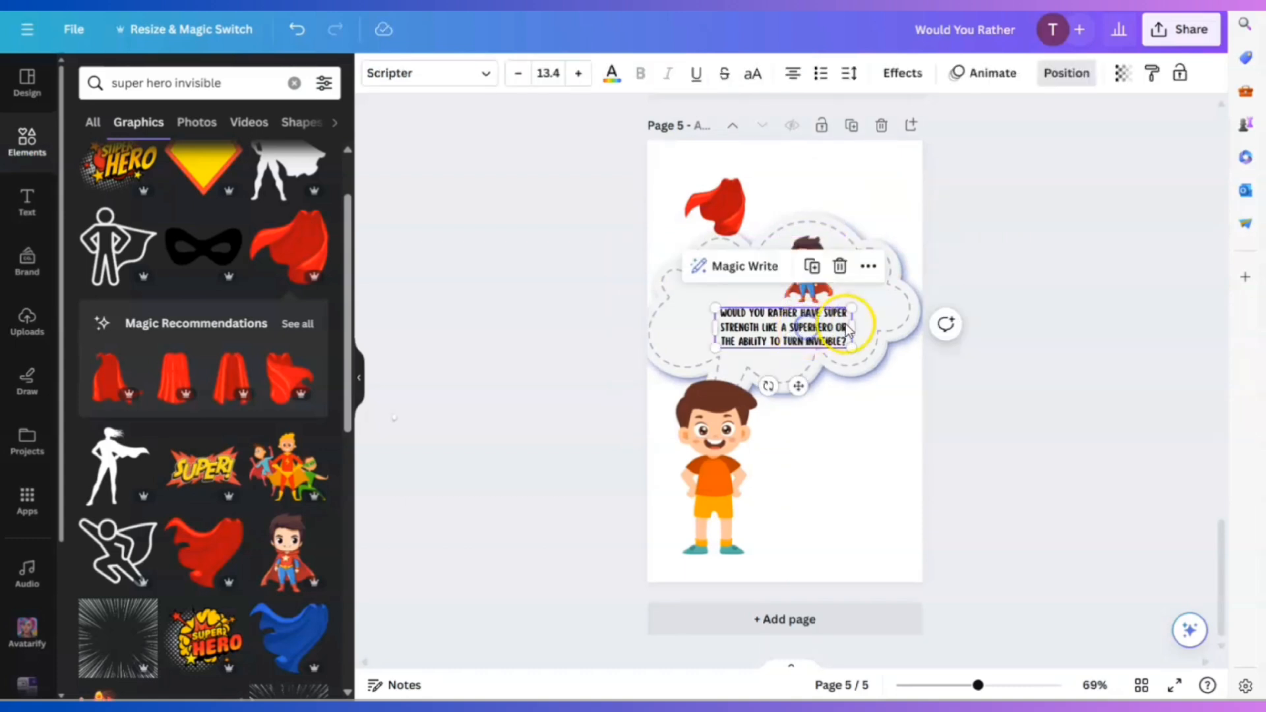
pyautogui.moveTo(856, 324); pyautogui.dragTo(817, 341)
pyautogui.moveTo(805, 245); pyautogui.dragTo(852, 267)
pyautogui.click(772, 293)
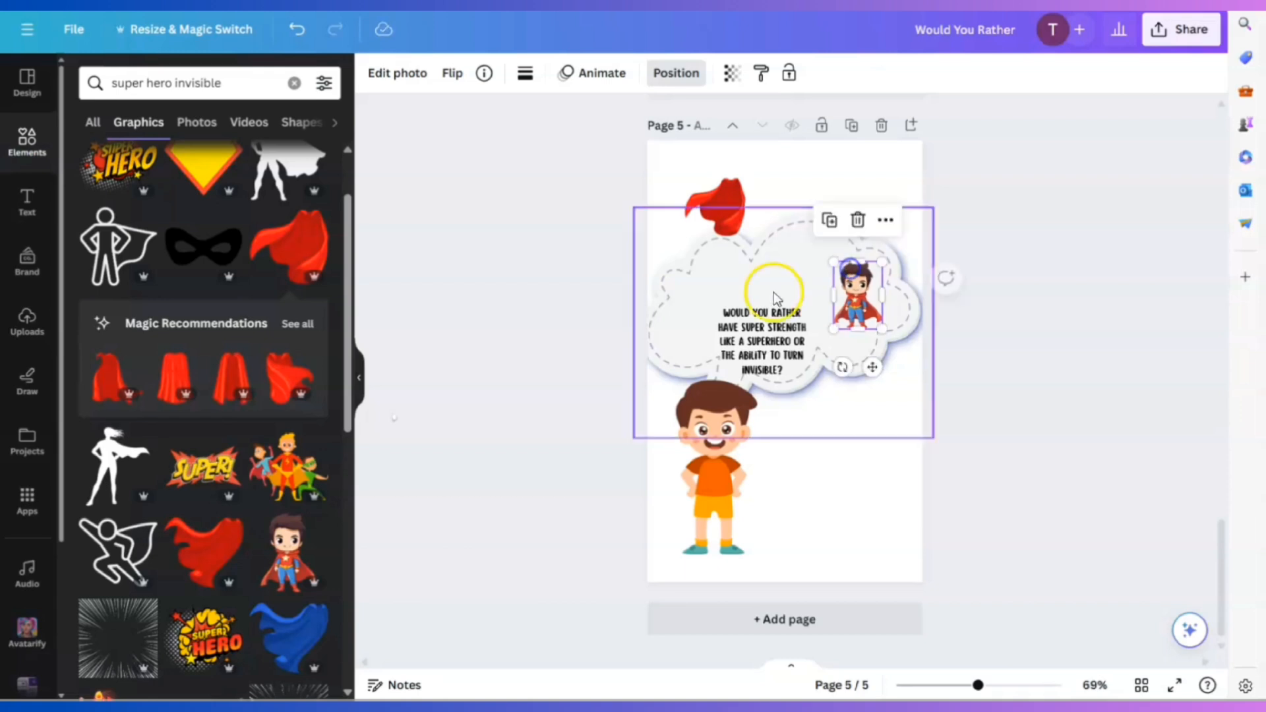
pyautogui.moveTo(761, 321); pyautogui.dragTo(783, 287)
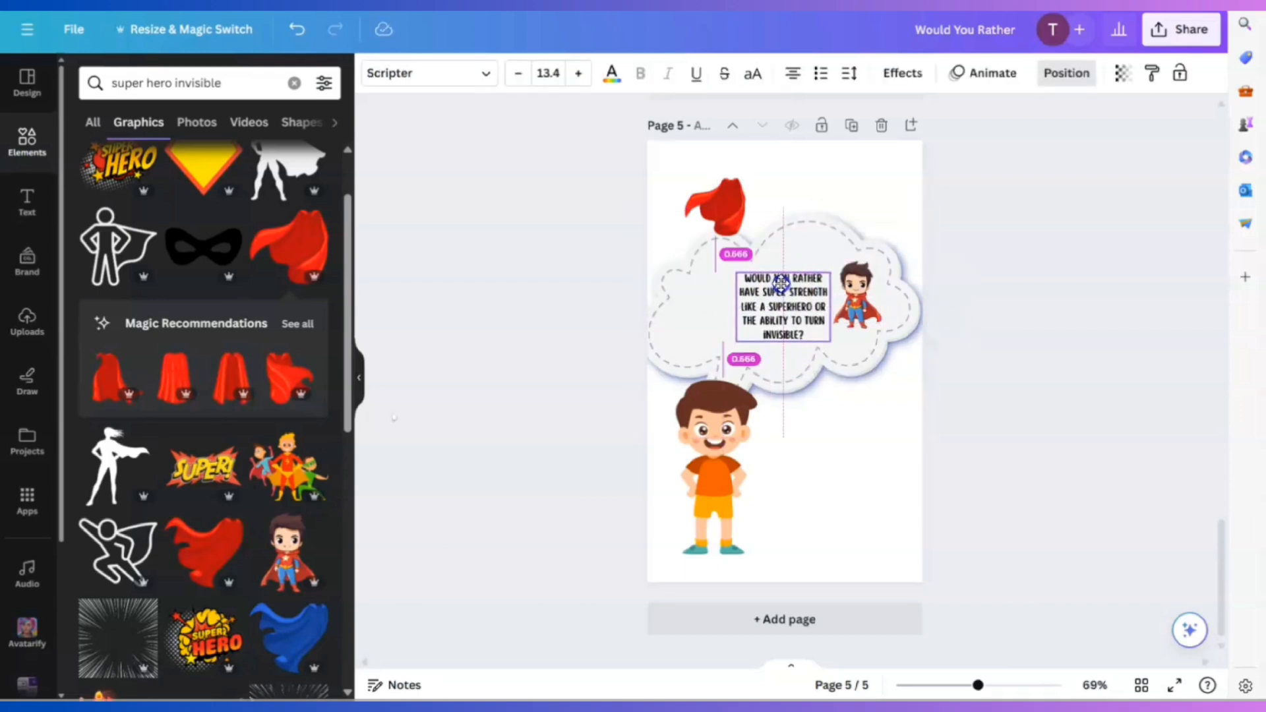
# Shrink the red cape and place it inside the bubble to the left of the question.
pyautogui.click(724, 206)
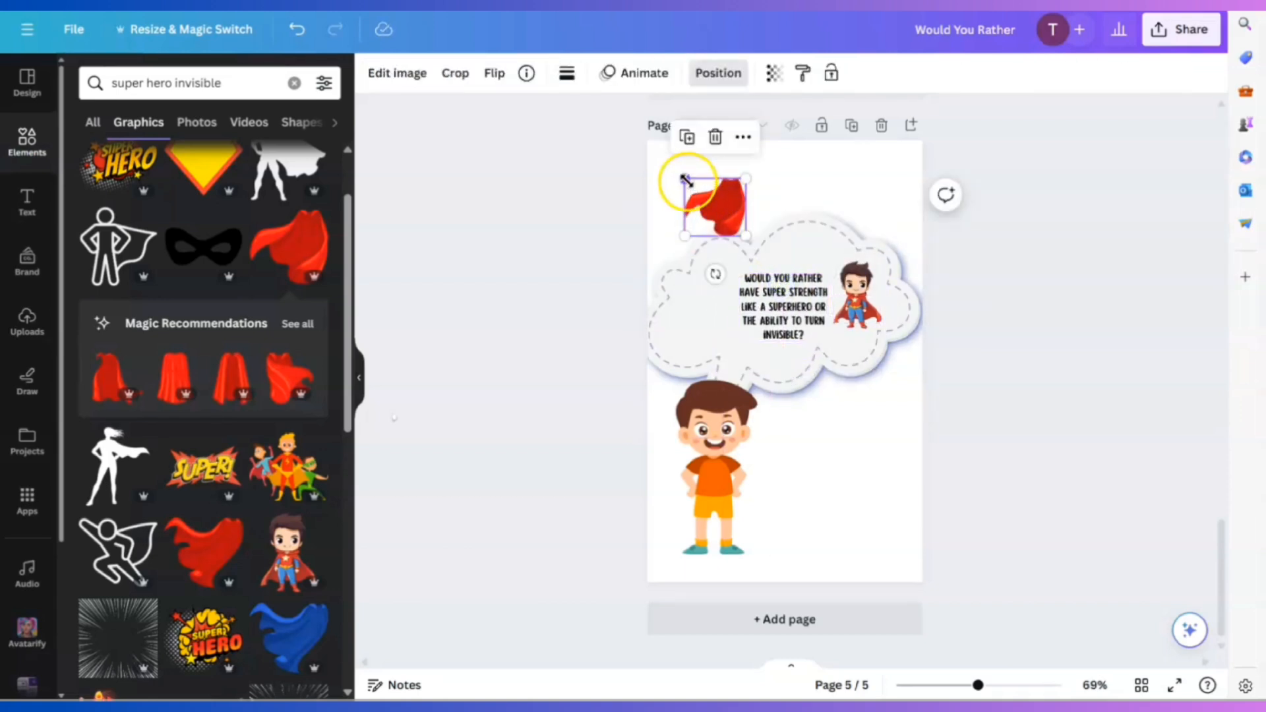
pyautogui.moveTo(686, 179); pyautogui.dragTo(694, 312)
pyautogui.click(1031, 416)
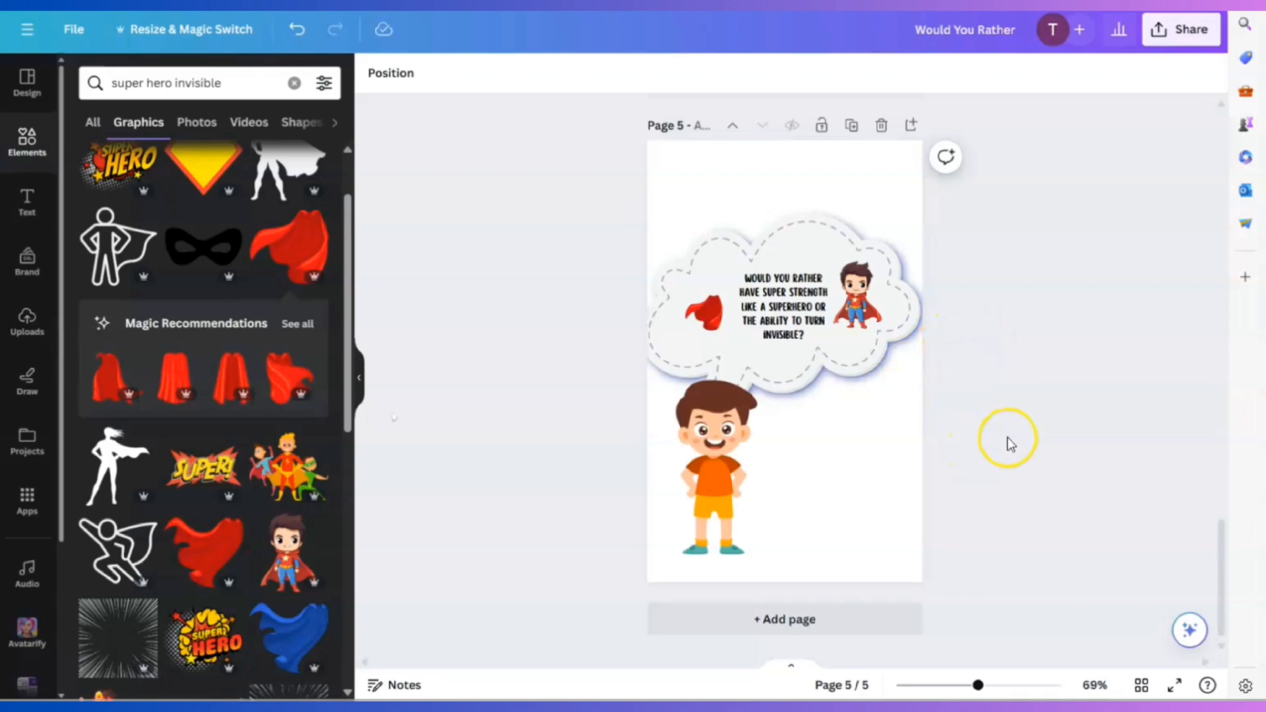
# Look through the book's pages to compare the Easter pages with the two question page layouts.
pyautogui.scroll(3, 1010, 443)
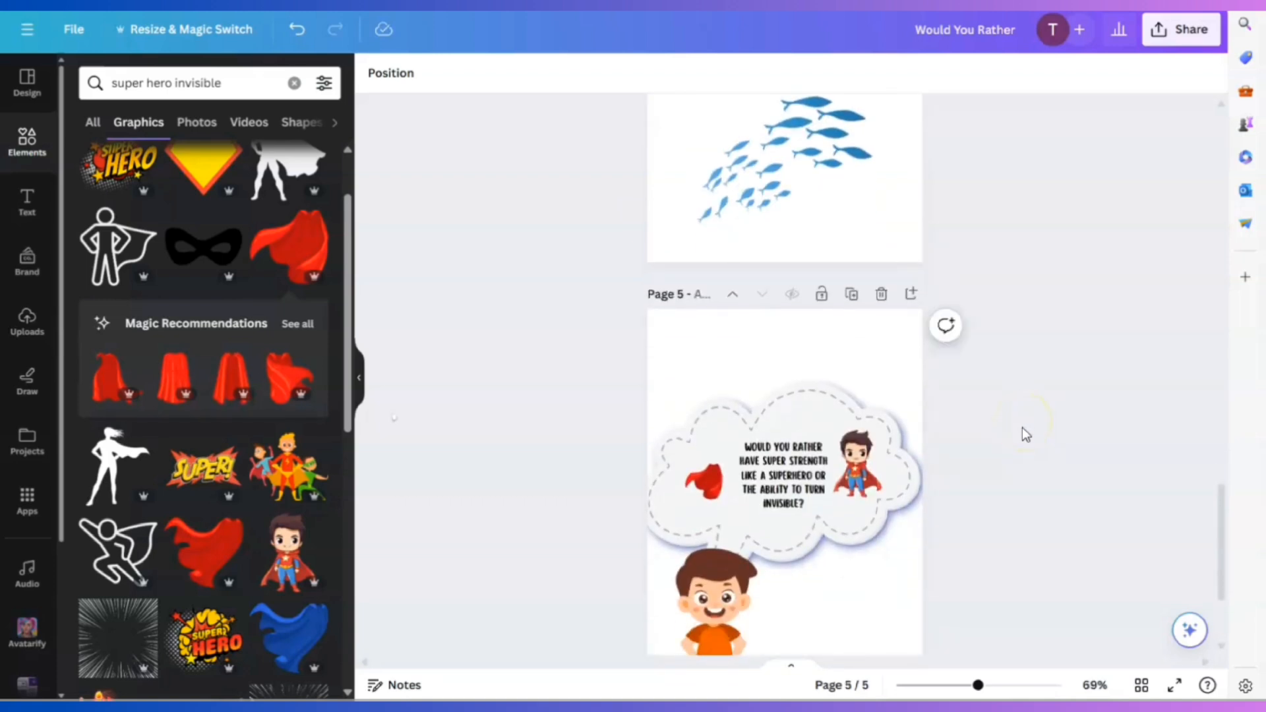
pyautogui.scroll(6, 1025, 432)
pyautogui.scroll(-2, 1021, 424)
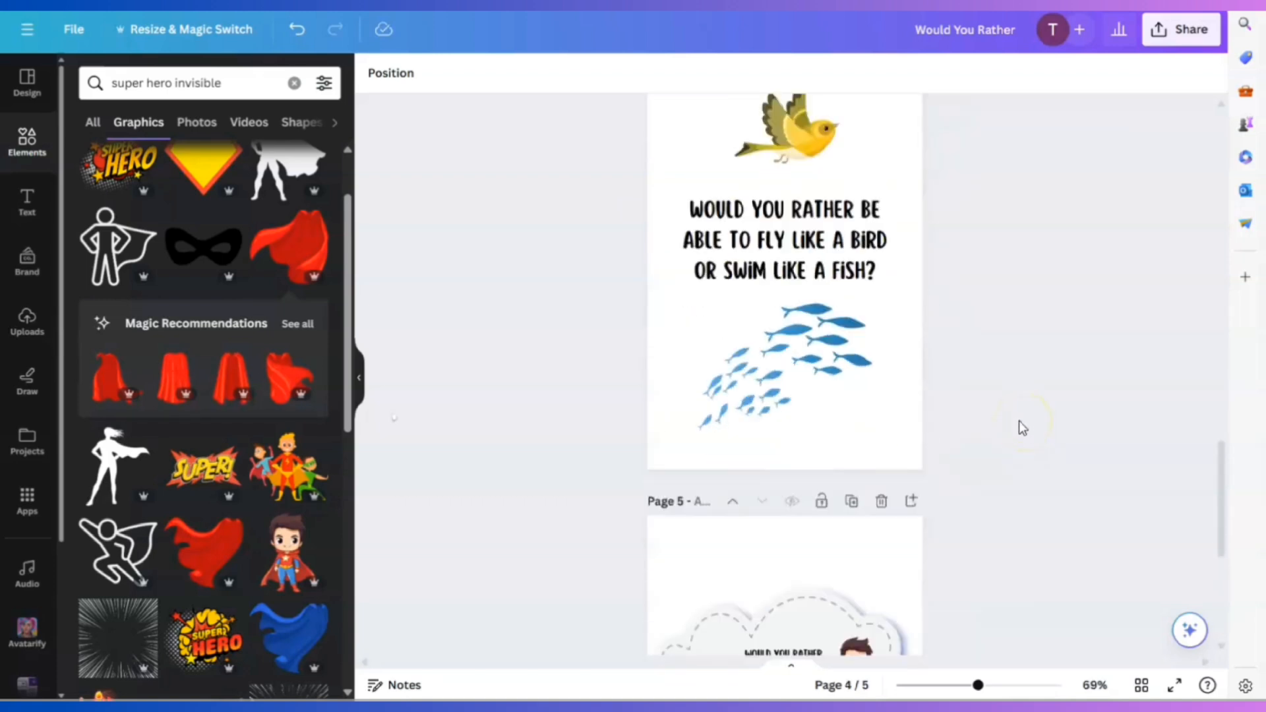
pyautogui.scroll(4, 1055, 421)
pyautogui.scroll(-6, 1050, 425)
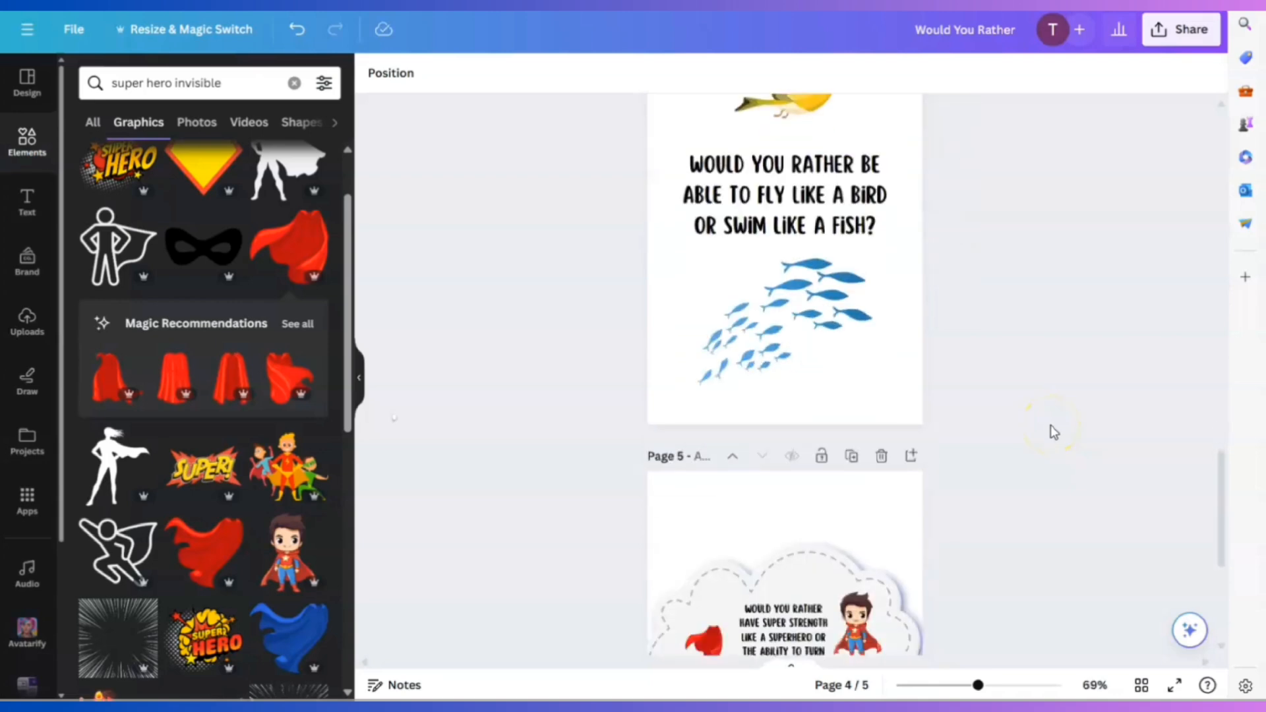
pyautogui.scroll(20, 1114, 277)
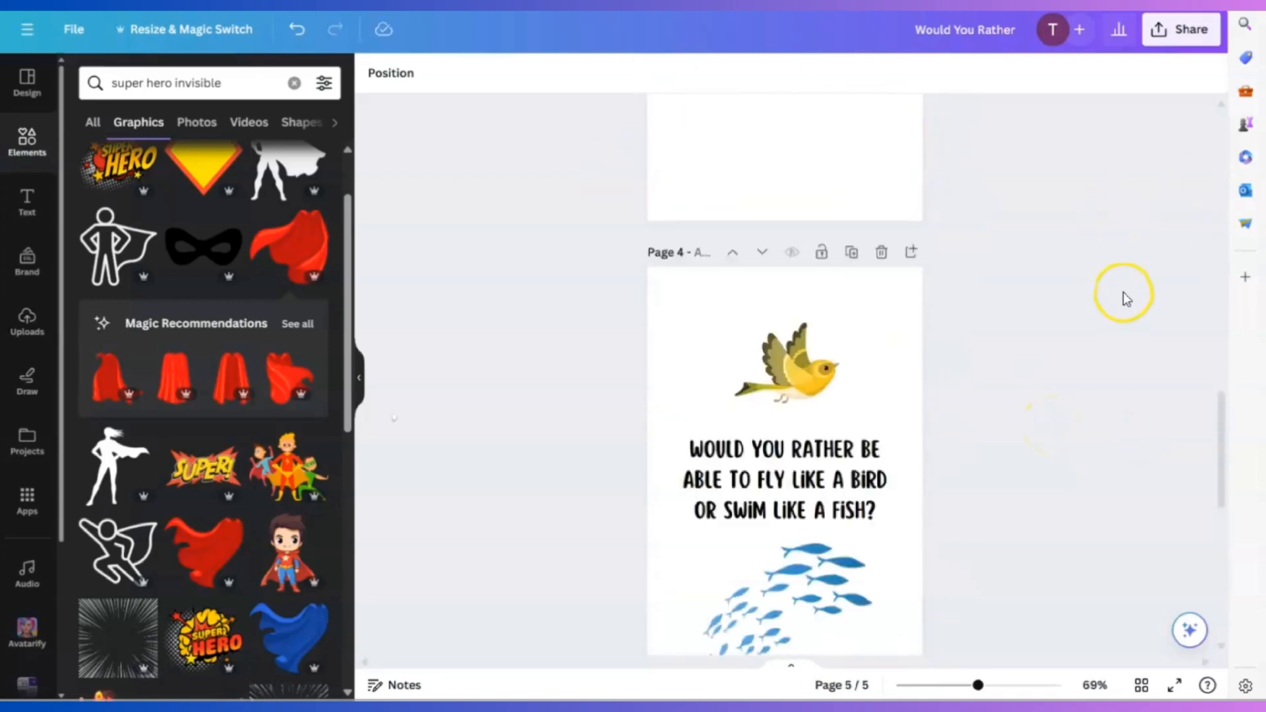
pyautogui.scroll(-3, 1119, 305)
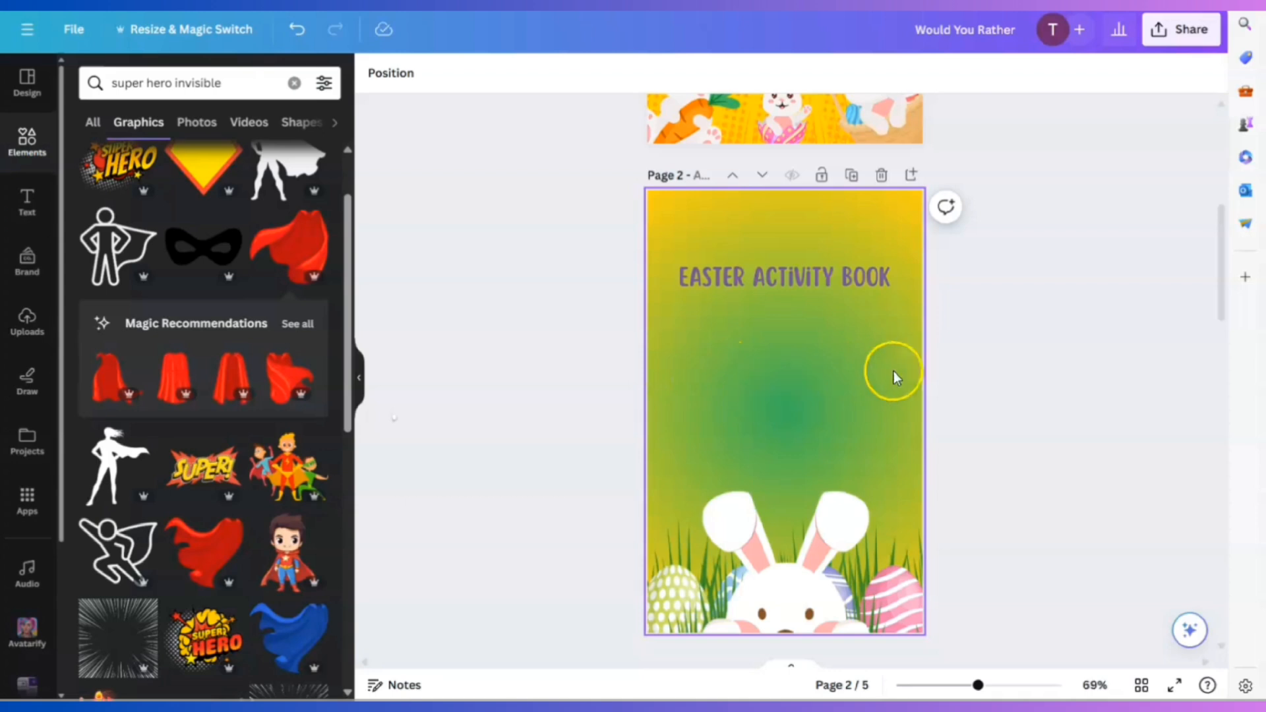
pyautogui.scroll(-8, 1050, 359)
pyautogui.scroll(-9, 1050, 358)
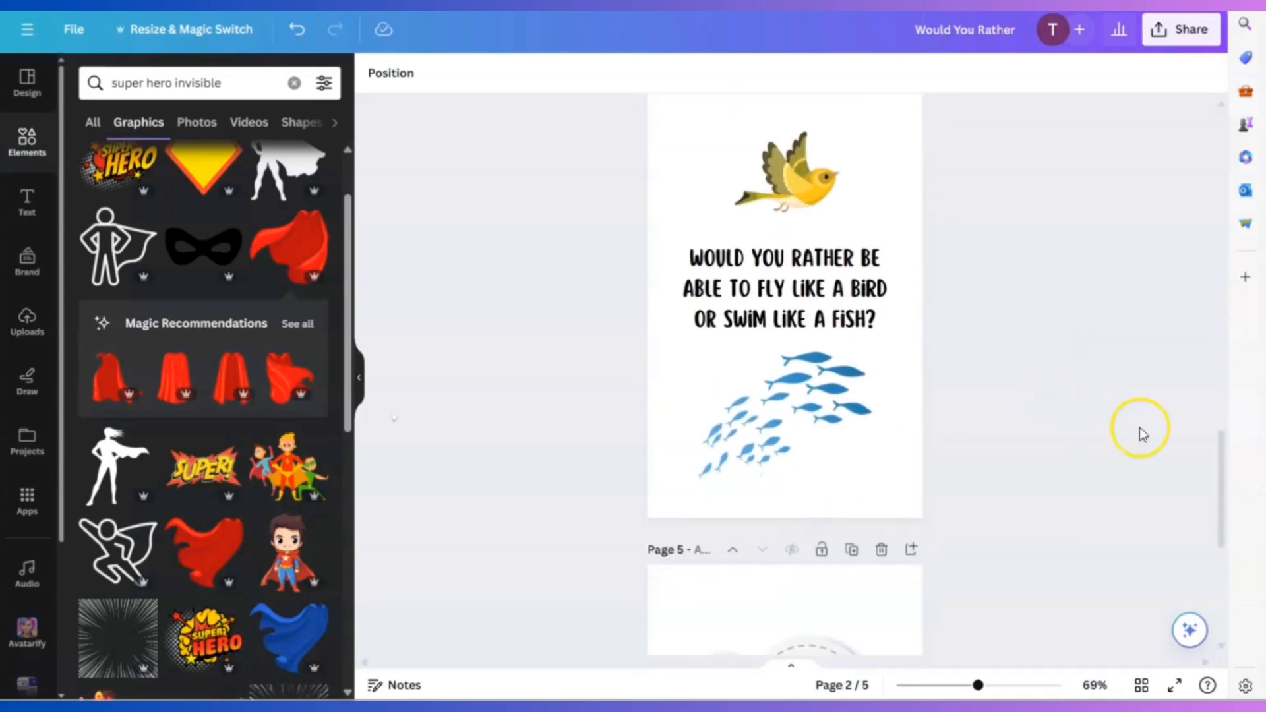
pyautogui.scroll(1, 886, 192)
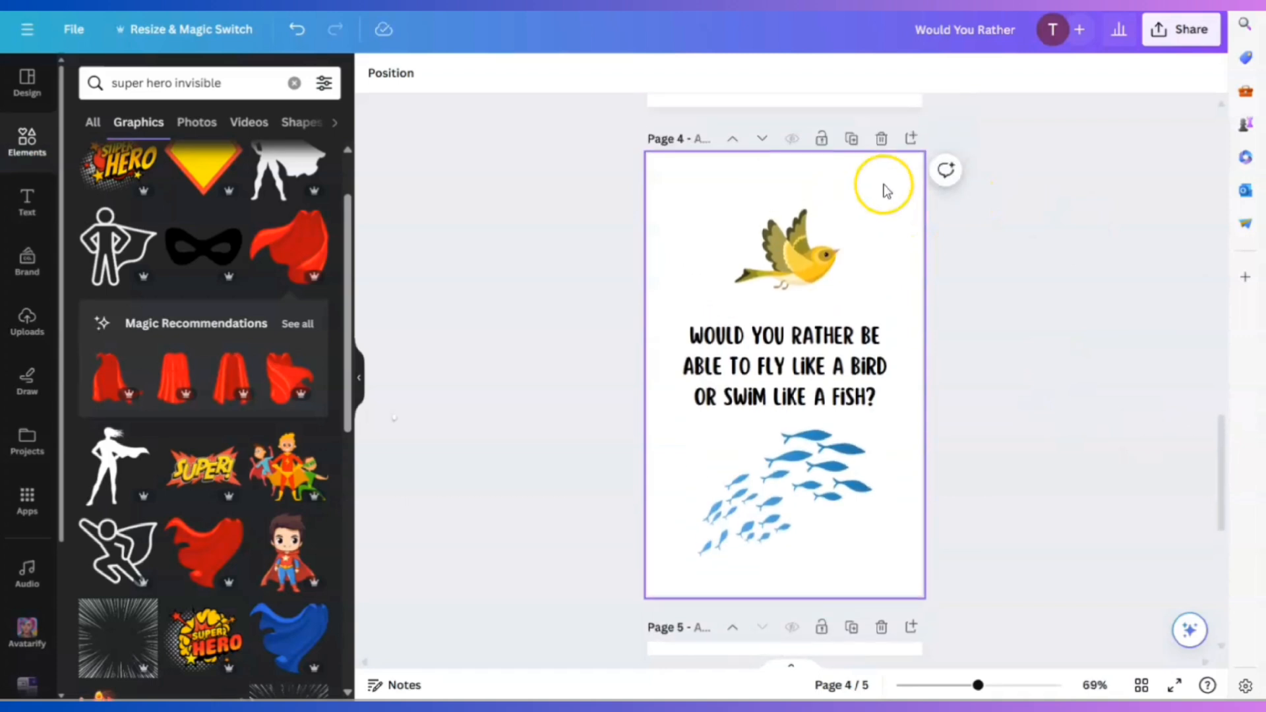
pyautogui.scroll(-7, 893, 283)
# Download only page 4, the bird and fish question, as a PNG.
pyautogui.click(702, 267)
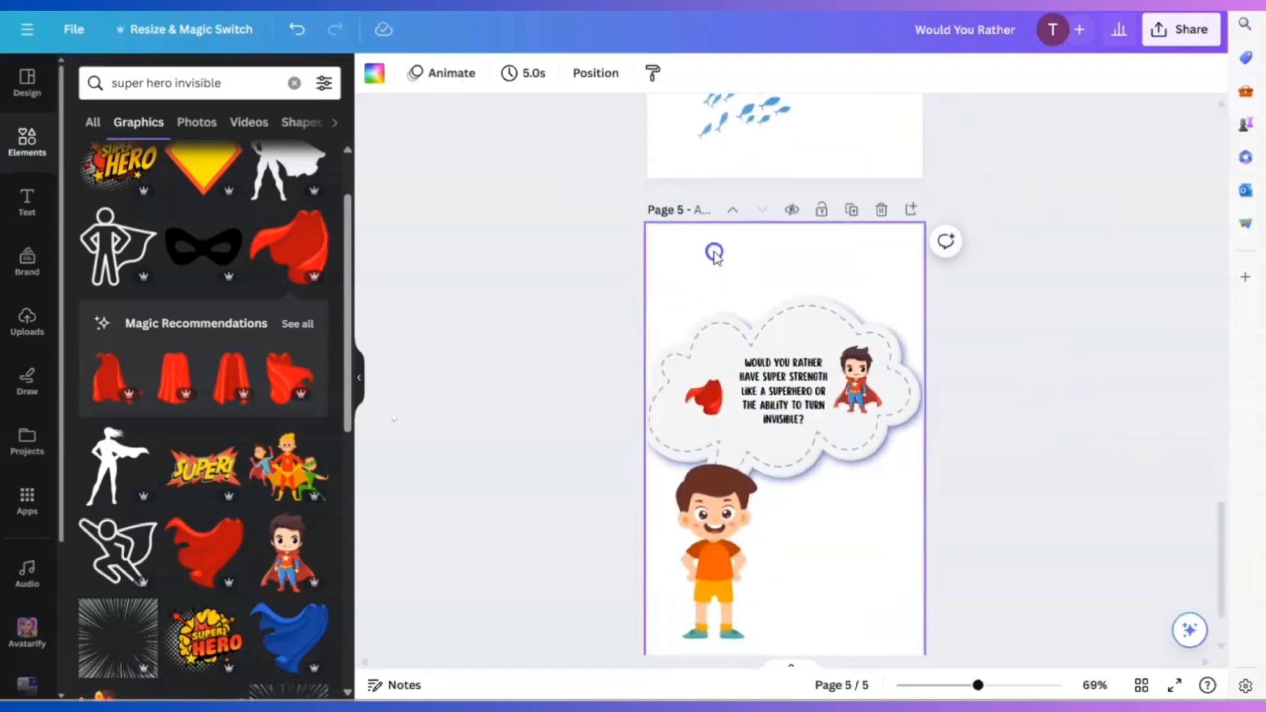
pyautogui.click(1183, 33)
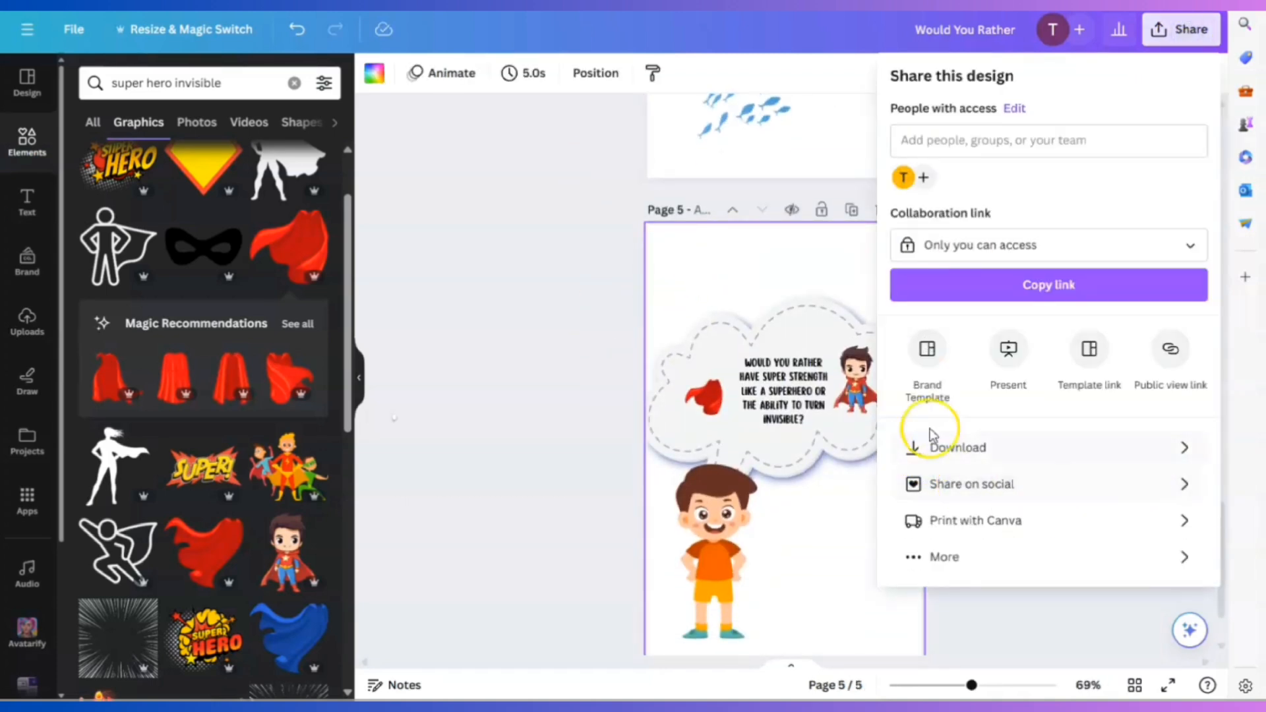
pyautogui.click(961, 443)
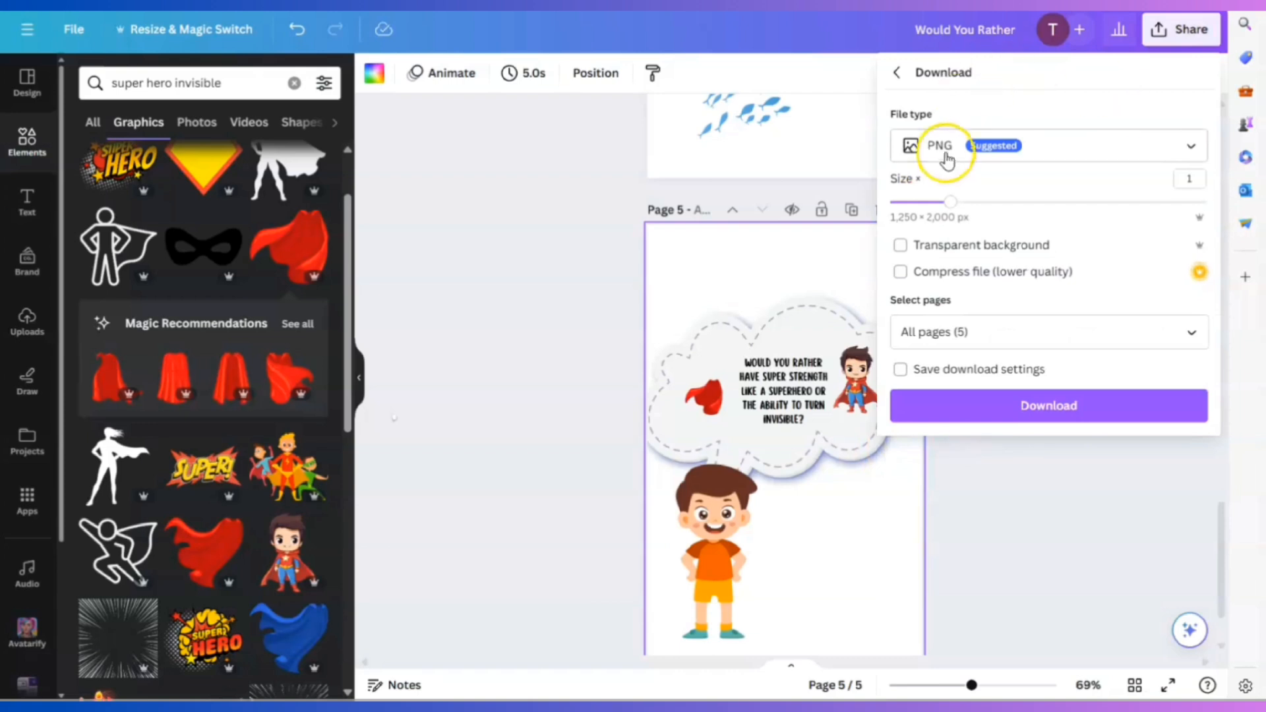
pyautogui.click(1191, 334)
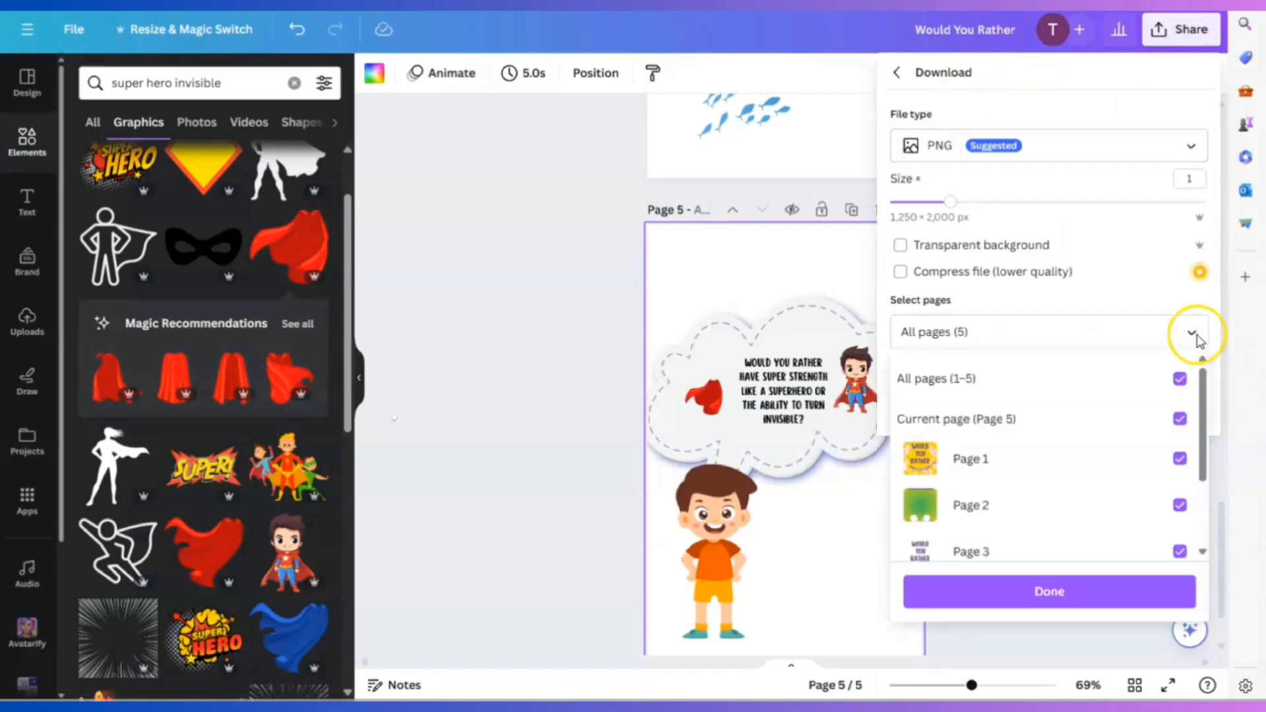
pyautogui.click(1178, 381)
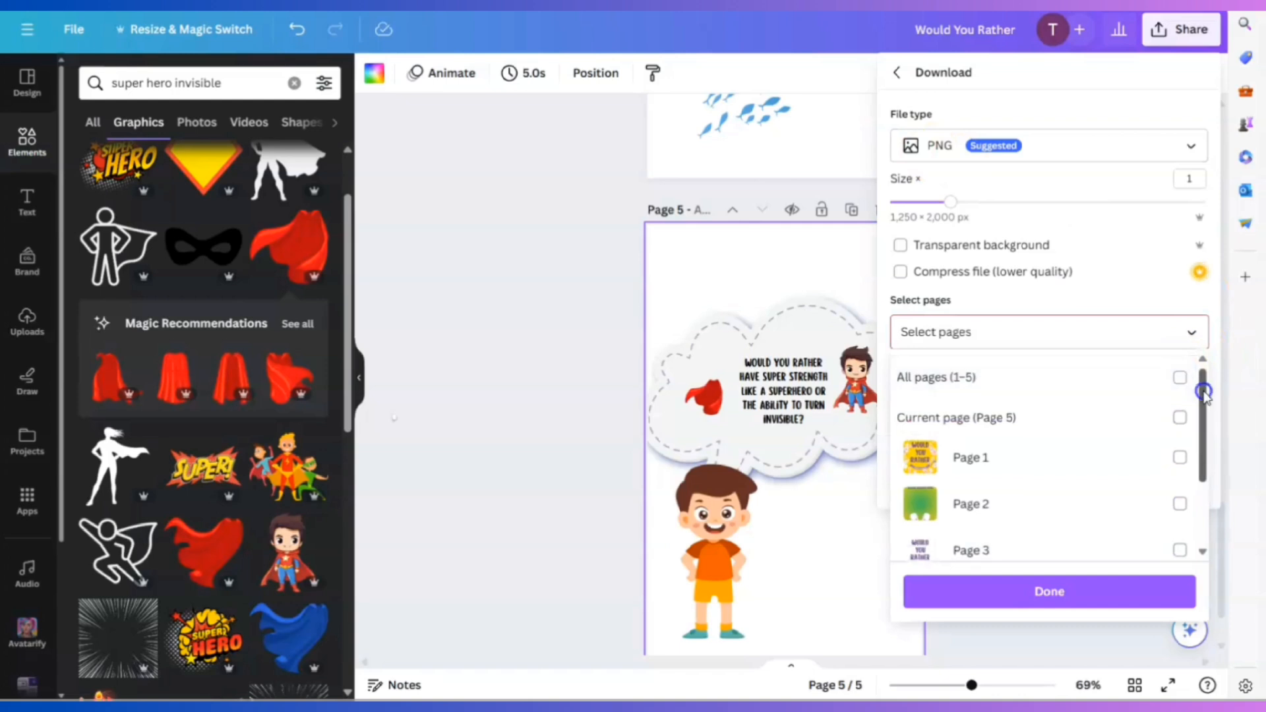
pyautogui.moveTo(1201, 389); pyautogui.dragTo(1212, 481)
pyautogui.click(1180, 486)
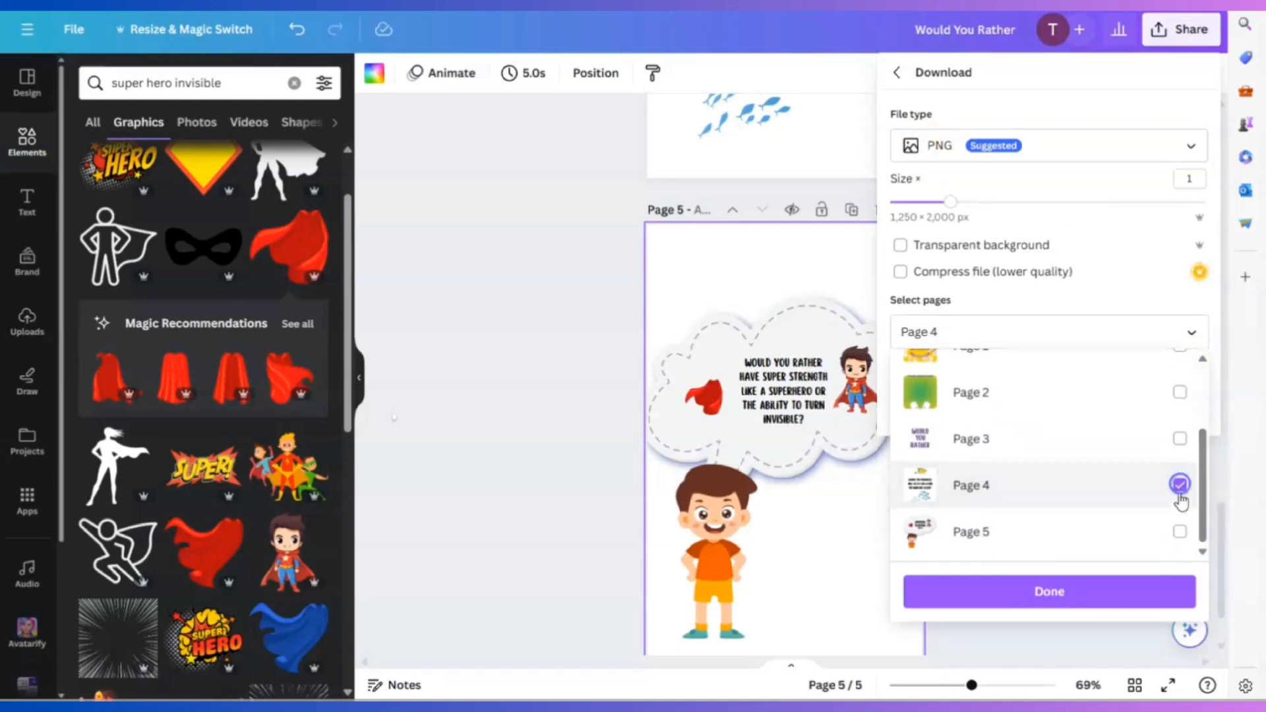
pyautogui.click(1047, 588)
pyautogui.click(1059, 425)
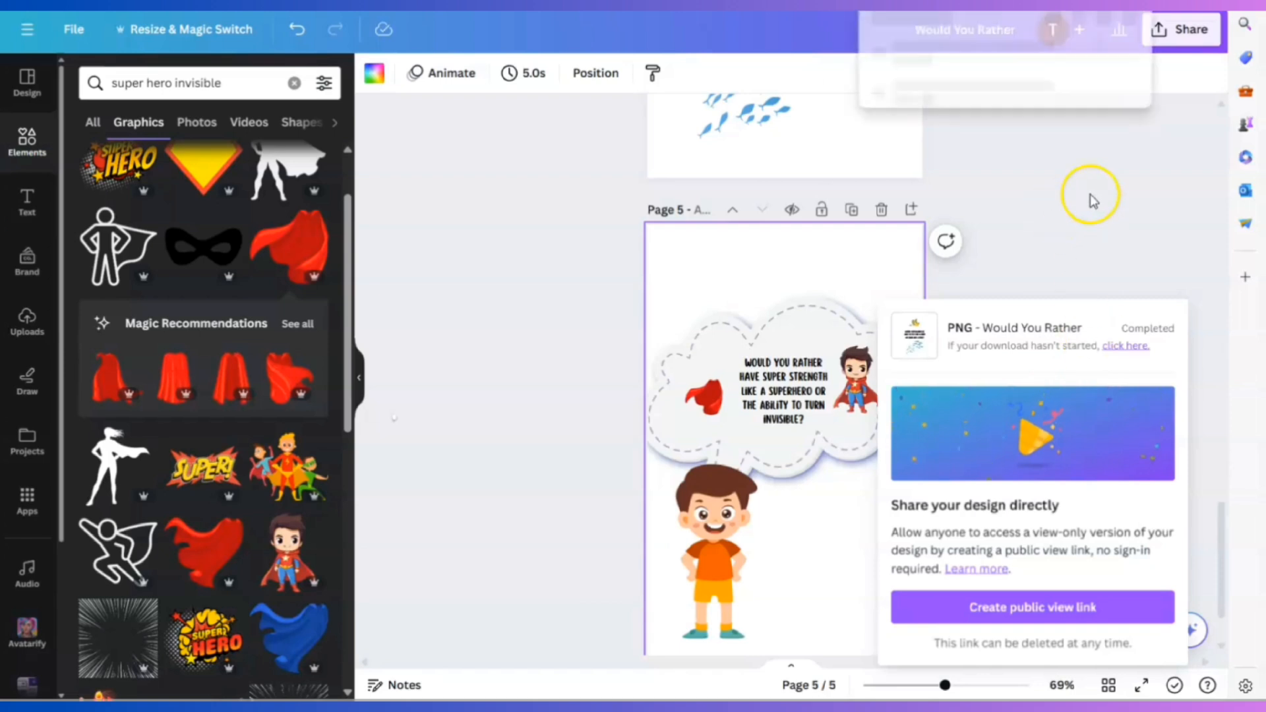
# Download only page 5, the superhero question, as a PNG.
pyautogui.click(1180, 35)
pyautogui.click(952, 461)
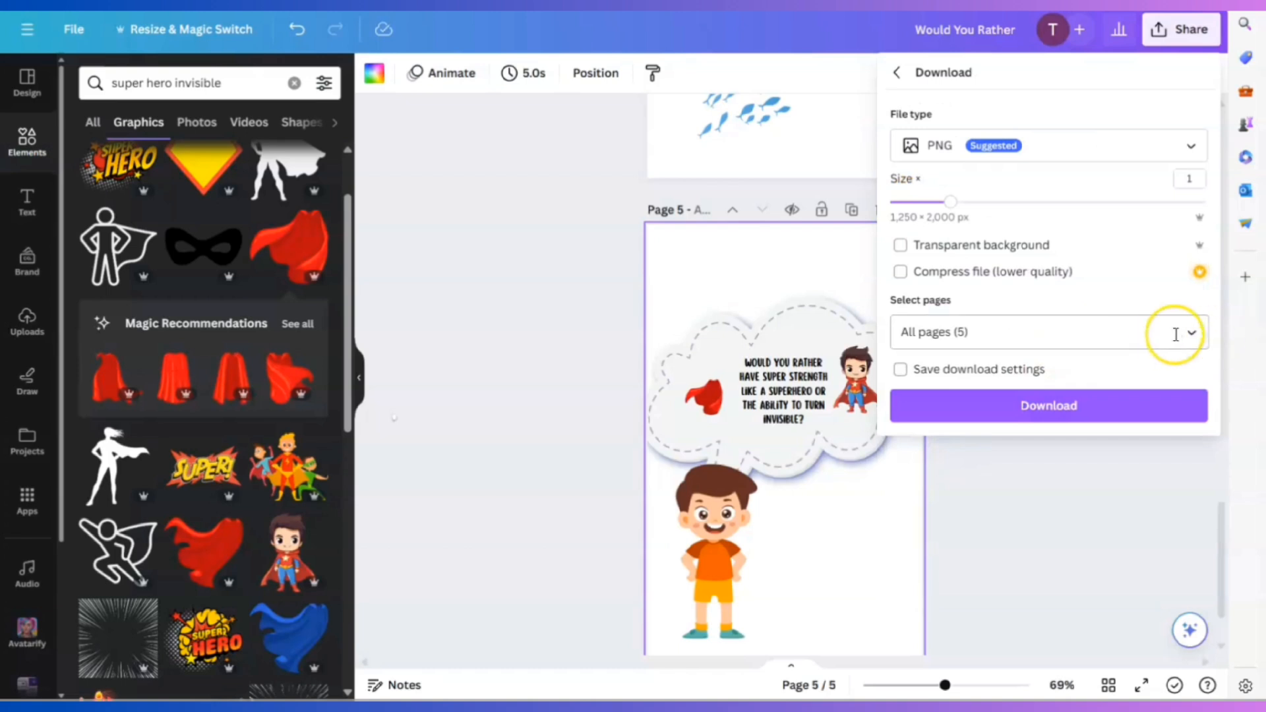
pyautogui.click(1189, 335)
pyautogui.click(1179, 378)
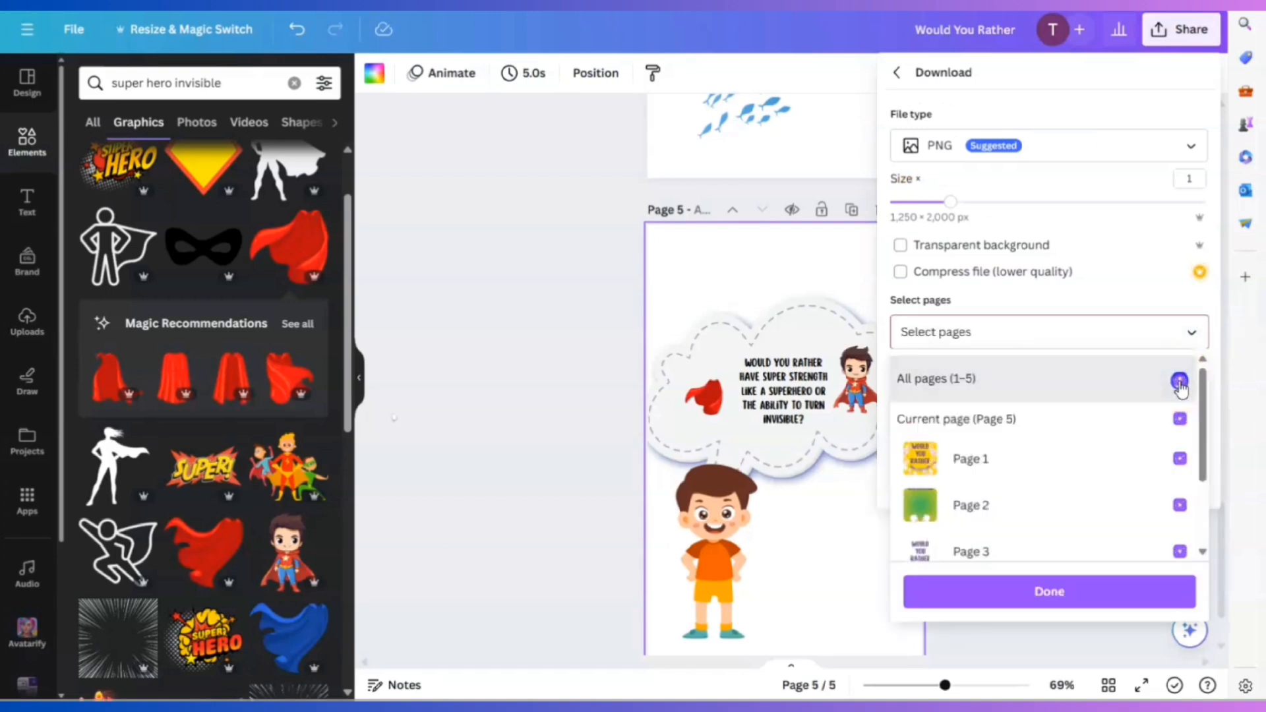
pyautogui.click(1203, 551)
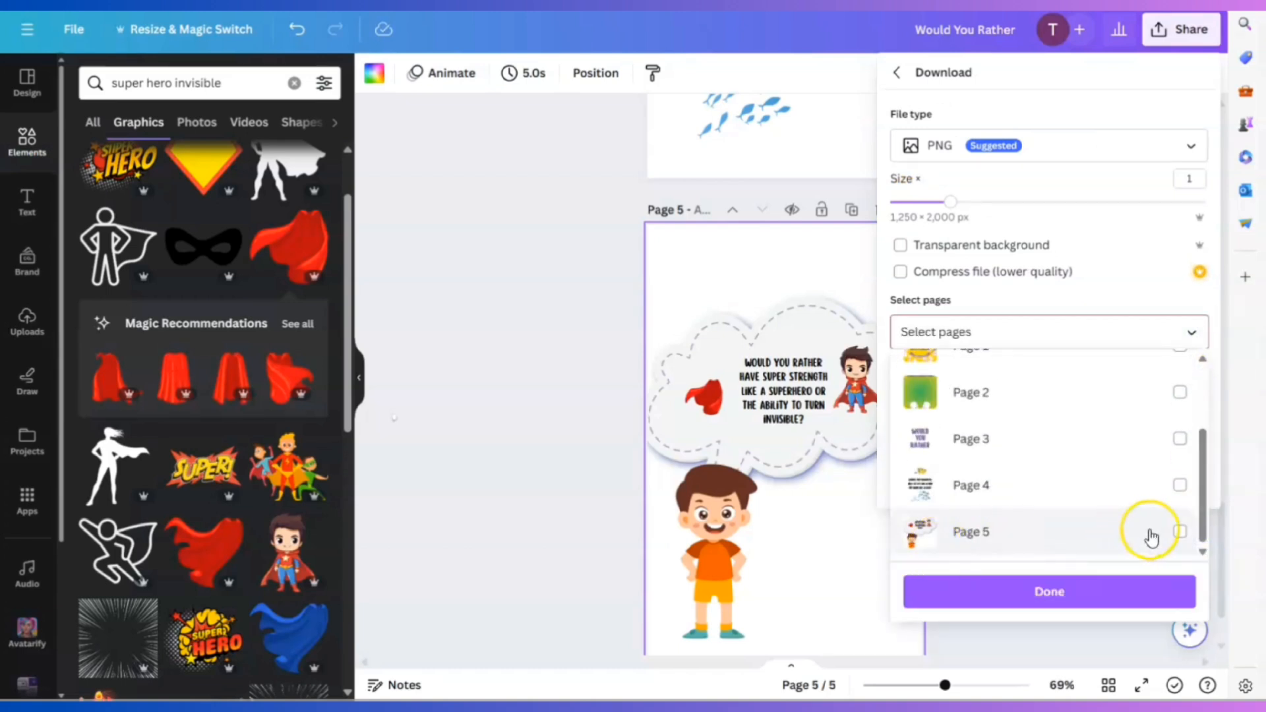
pyautogui.click(1179, 531)
pyautogui.click(1087, 590)
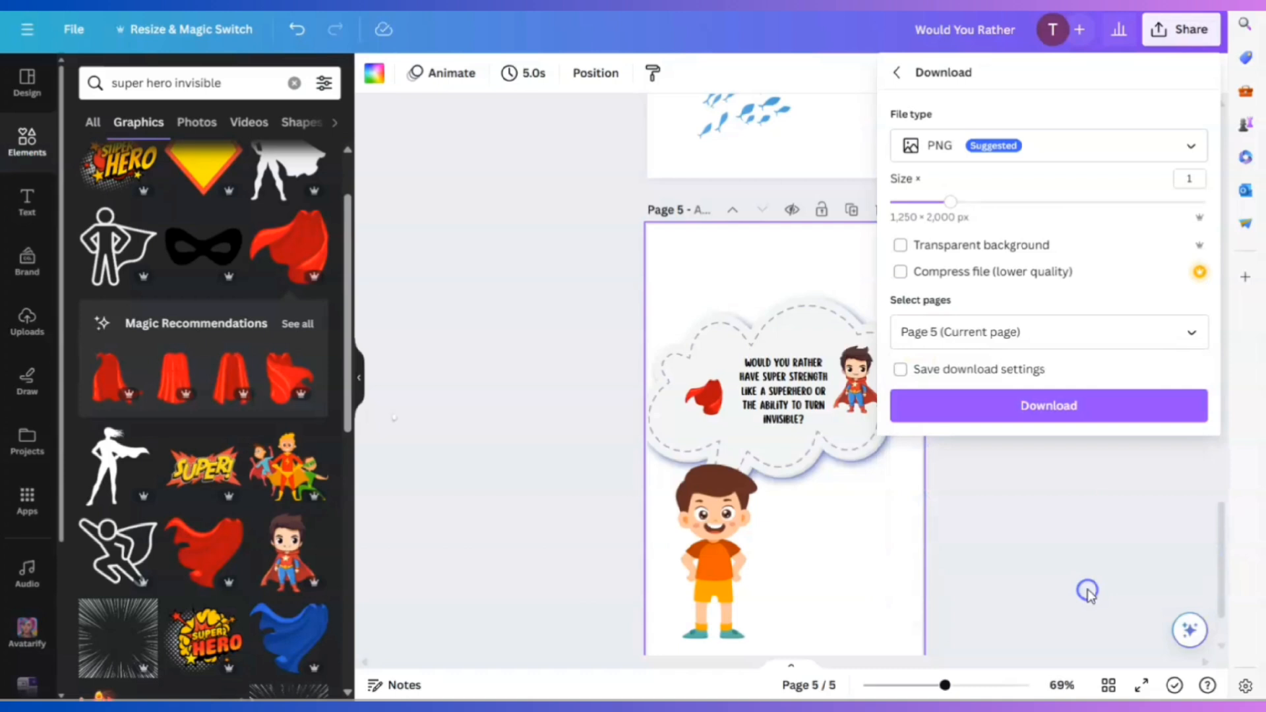
pyautogui.click(1071, 409)
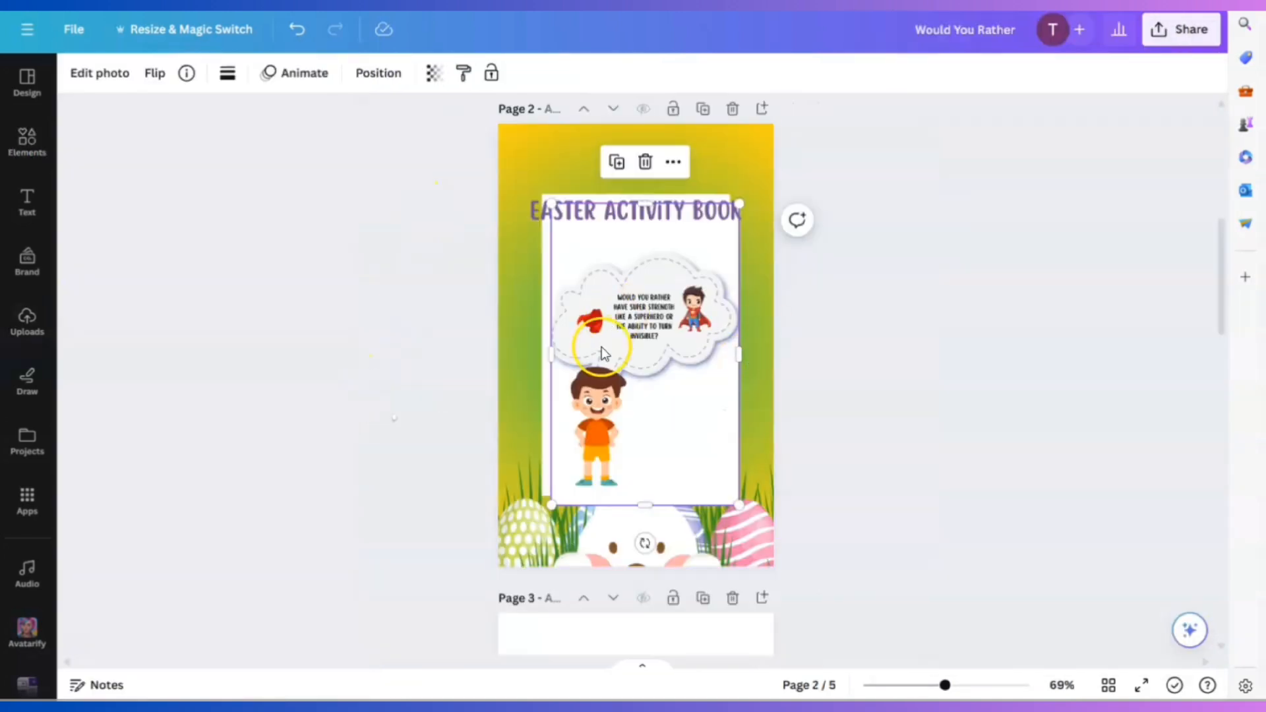
# Shrink the superhero page image on page 2 to about 2.1 by 3.3 and place it in the page's right half.
pyautogui.moveTo(601, 347); pyautogui.dragTo(643, 346)
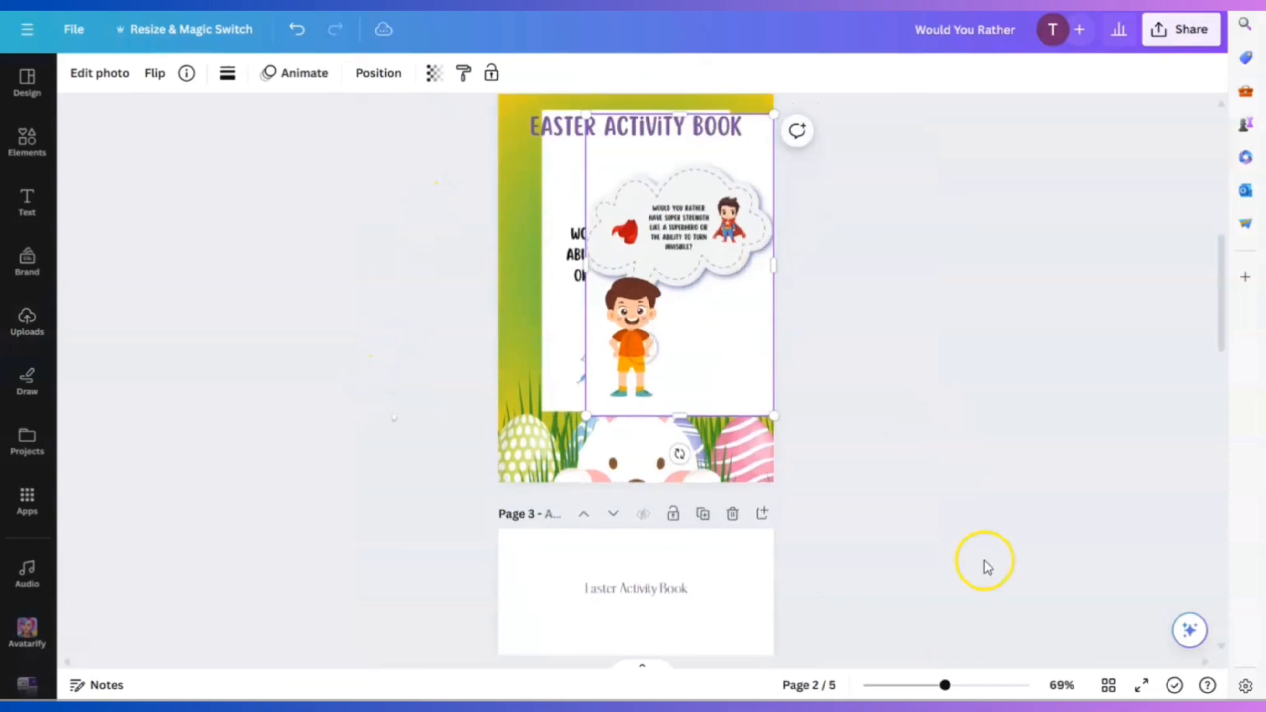
pyautogui.click(955, 686)
pyautogui.scroll(3, 947, 498)
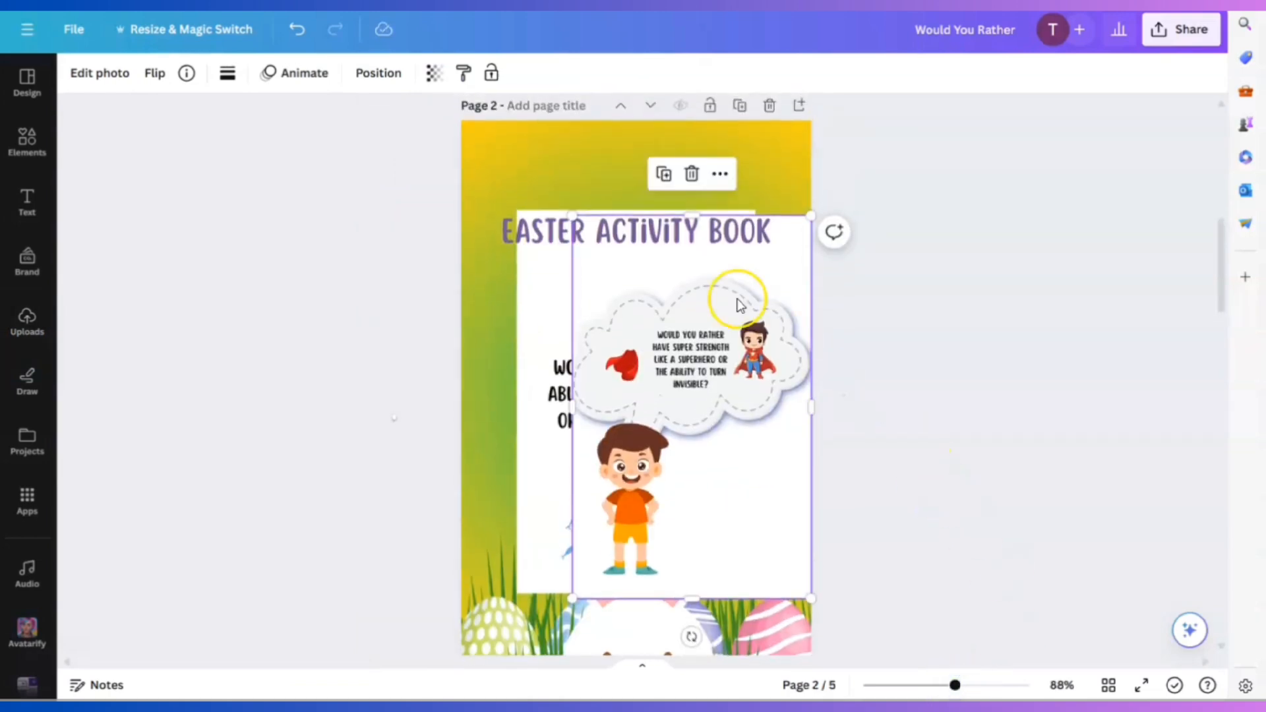
pyautogui.moveTo(572, 217); pyautogui.dragTo(674, 370)
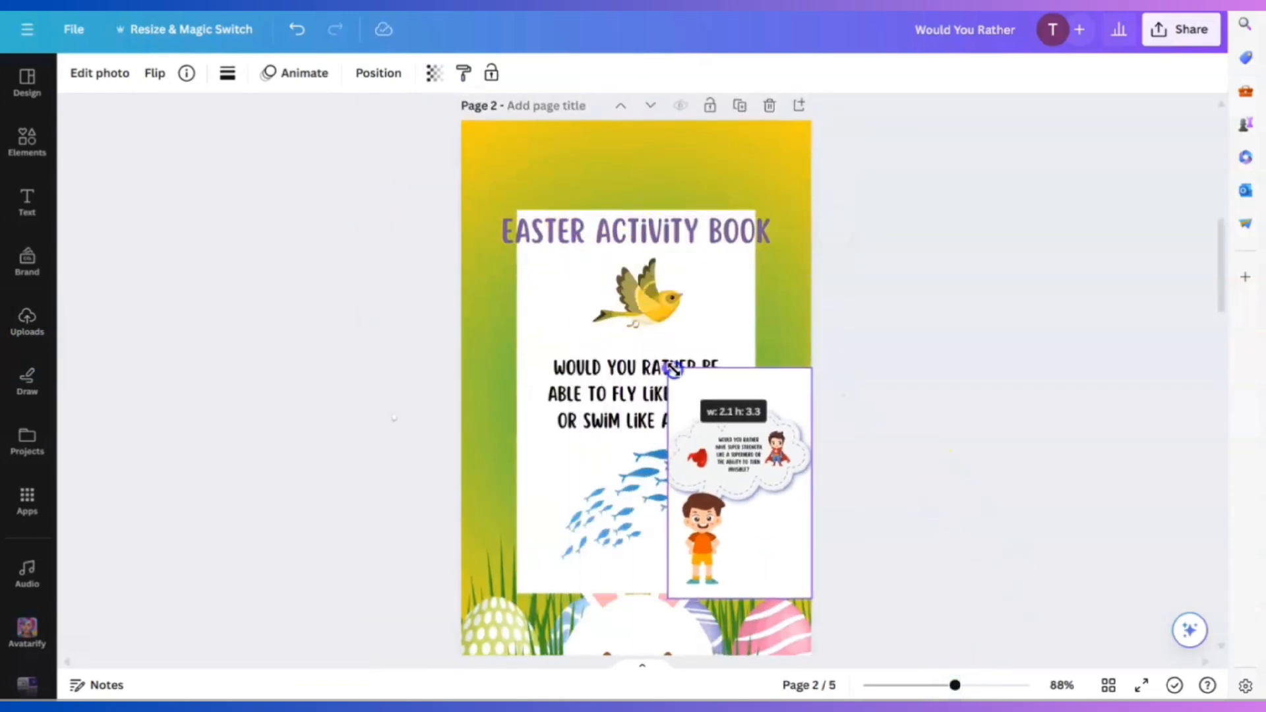
pyautogui.moveTo(756, 468); pyautogui.dragTo(724, 407)
# Shrink the bird and fish page image to match and align the two images side by side under the Easter Activity Book title.
pyautogui.click(525, 326)
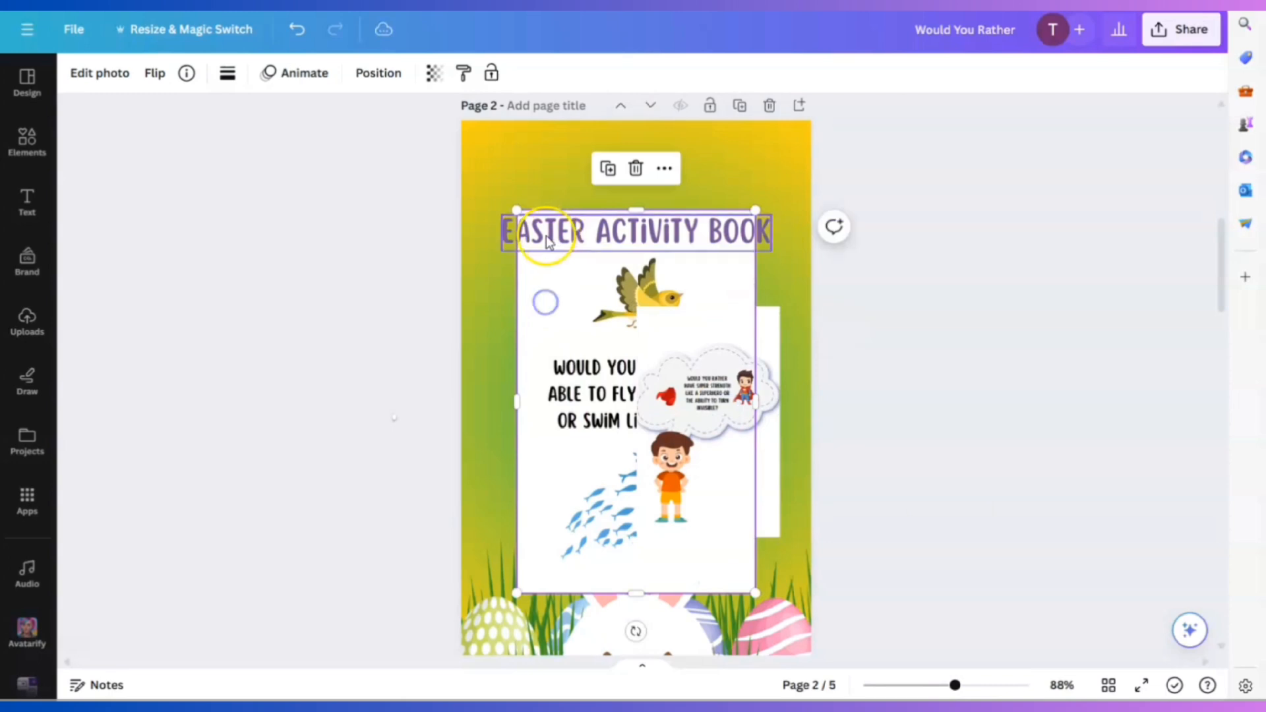
pyautogui.moveTo(517, 211); pyautogui.dragTo(642, 351)
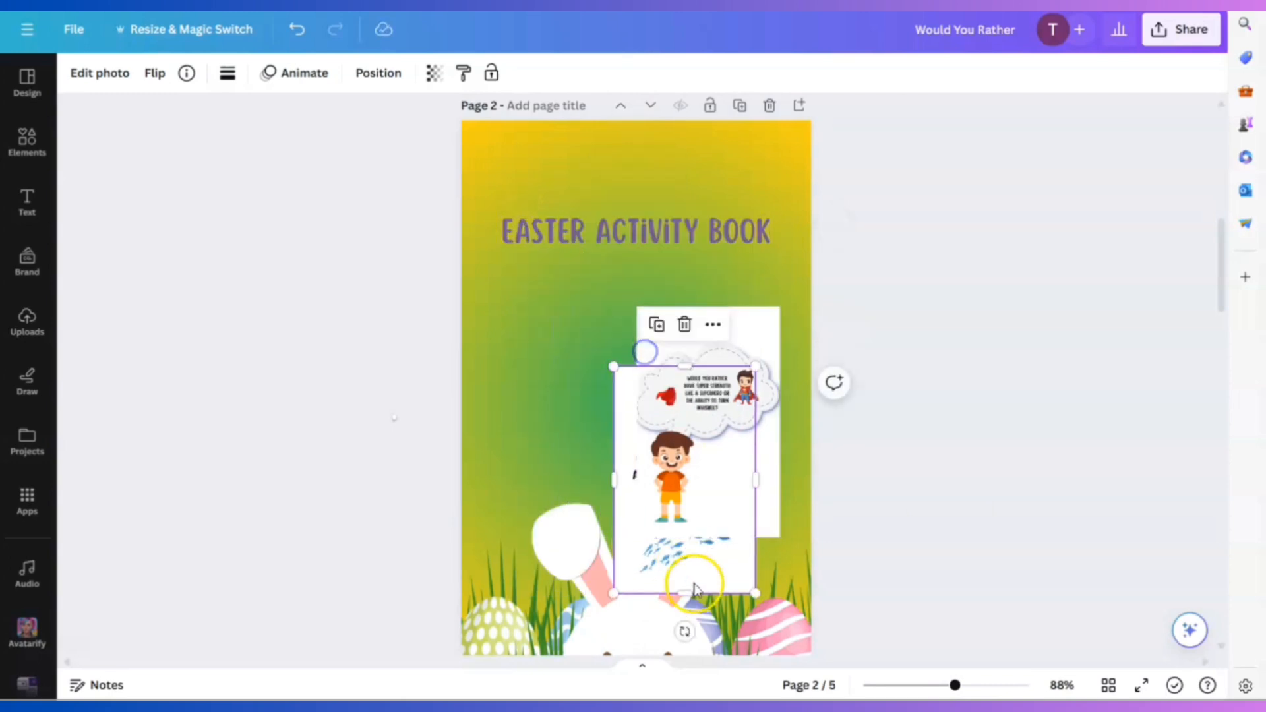
pyautogui.moveTo(710, 565); pyautogui.dragTo(585, 497)
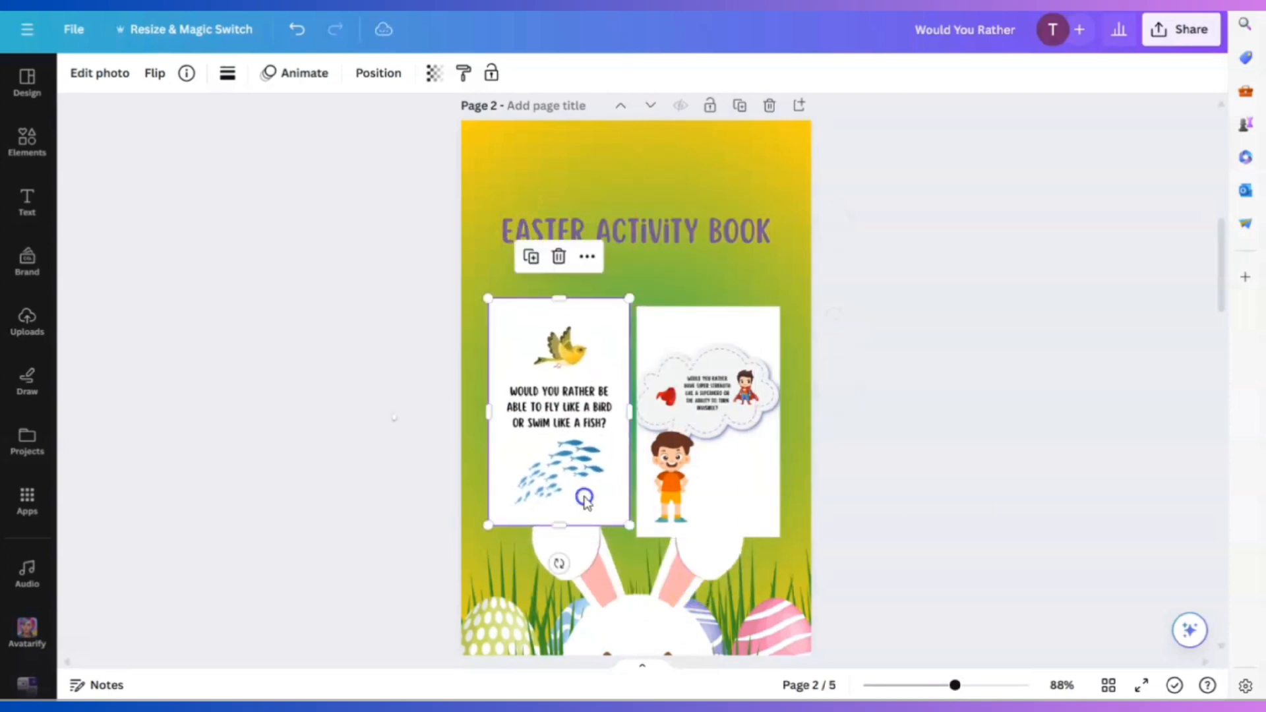
pyautogui.moveTo(684, 492); pyautogui.dragTo(692, 479)
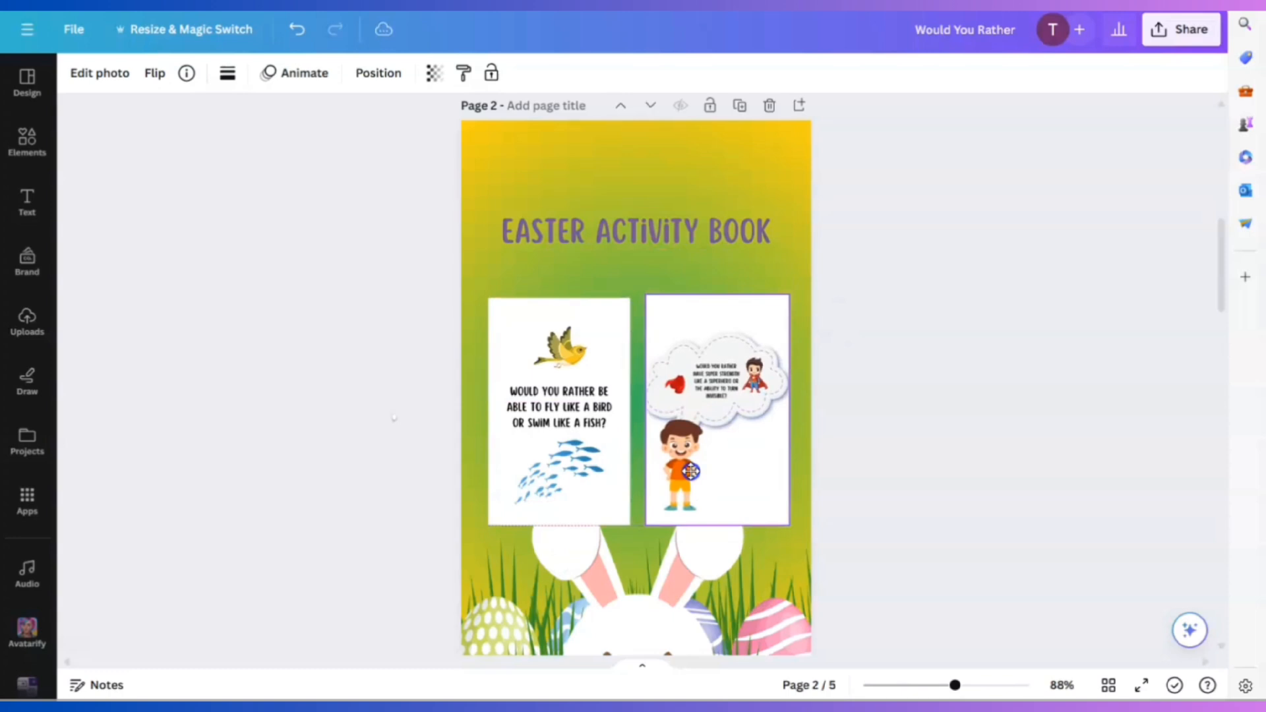
pyautogui.click(602, 428)
pyautogui.moveTo(602, 428); pyautogui.dragTo(604, 425)
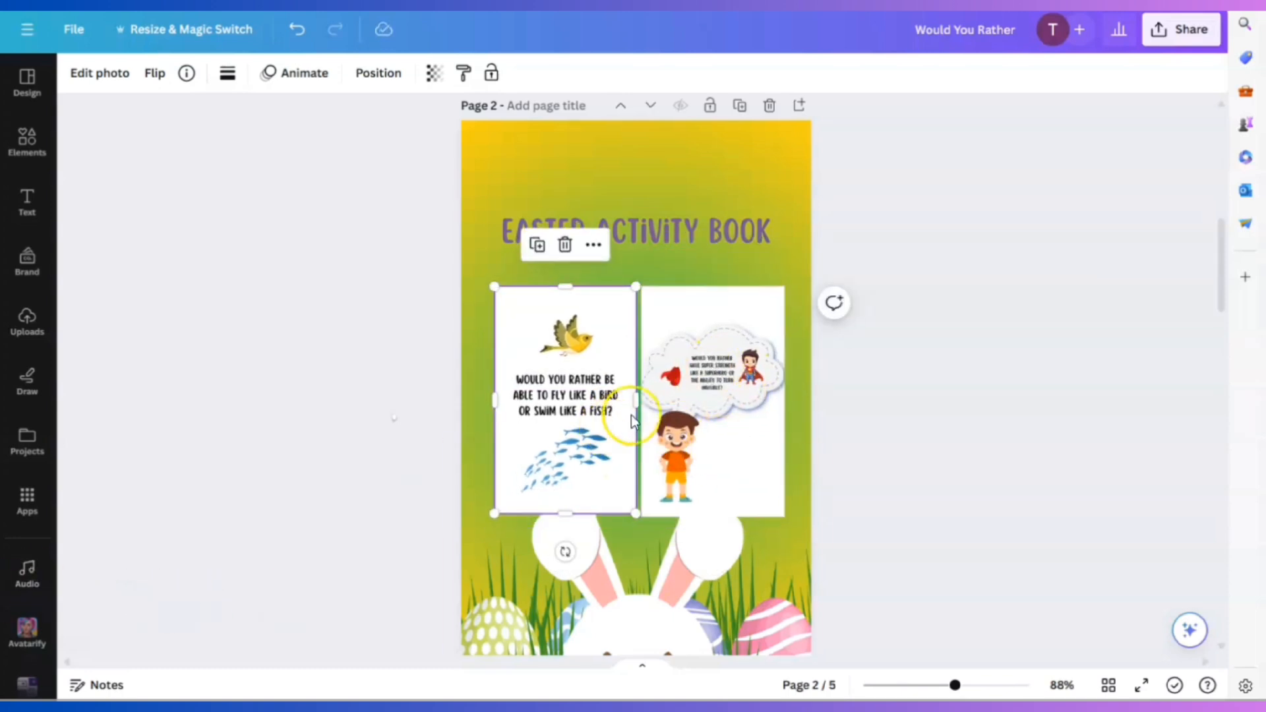
# Apply the Glow shadow effect to both page images on page 2.
pyautogui.click(704, 412)
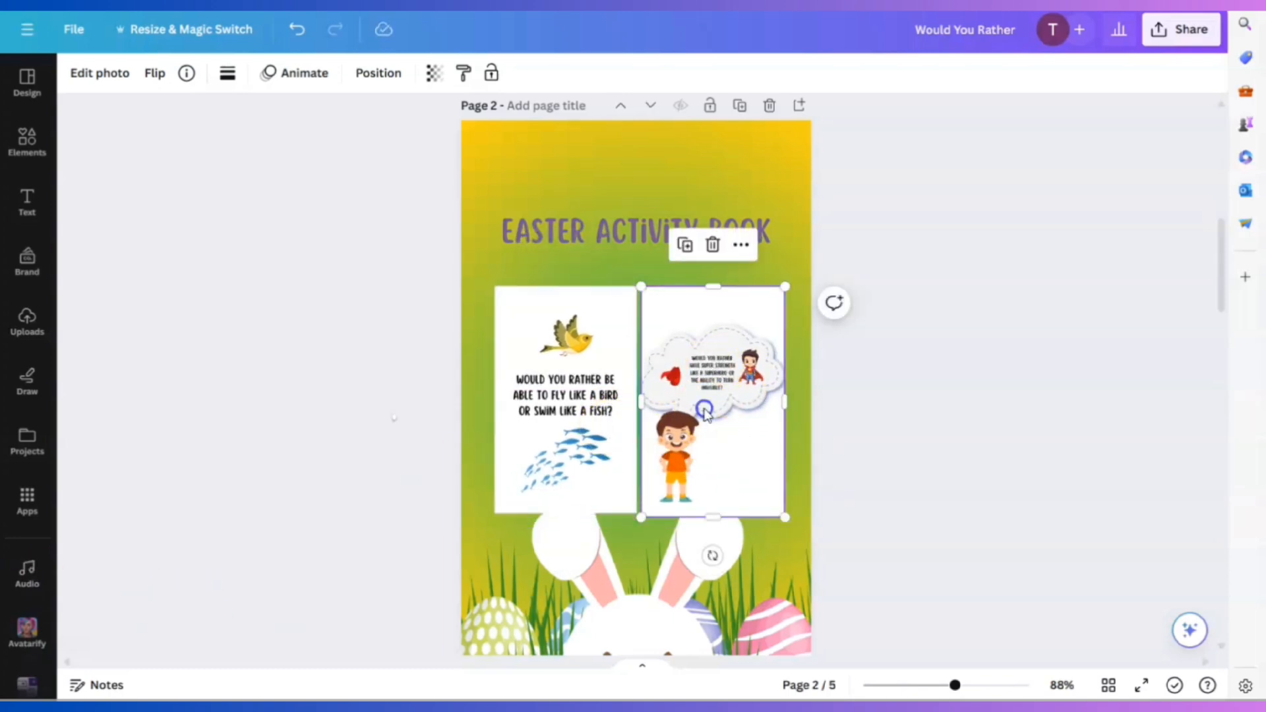
pyautogui.click(97, 73)
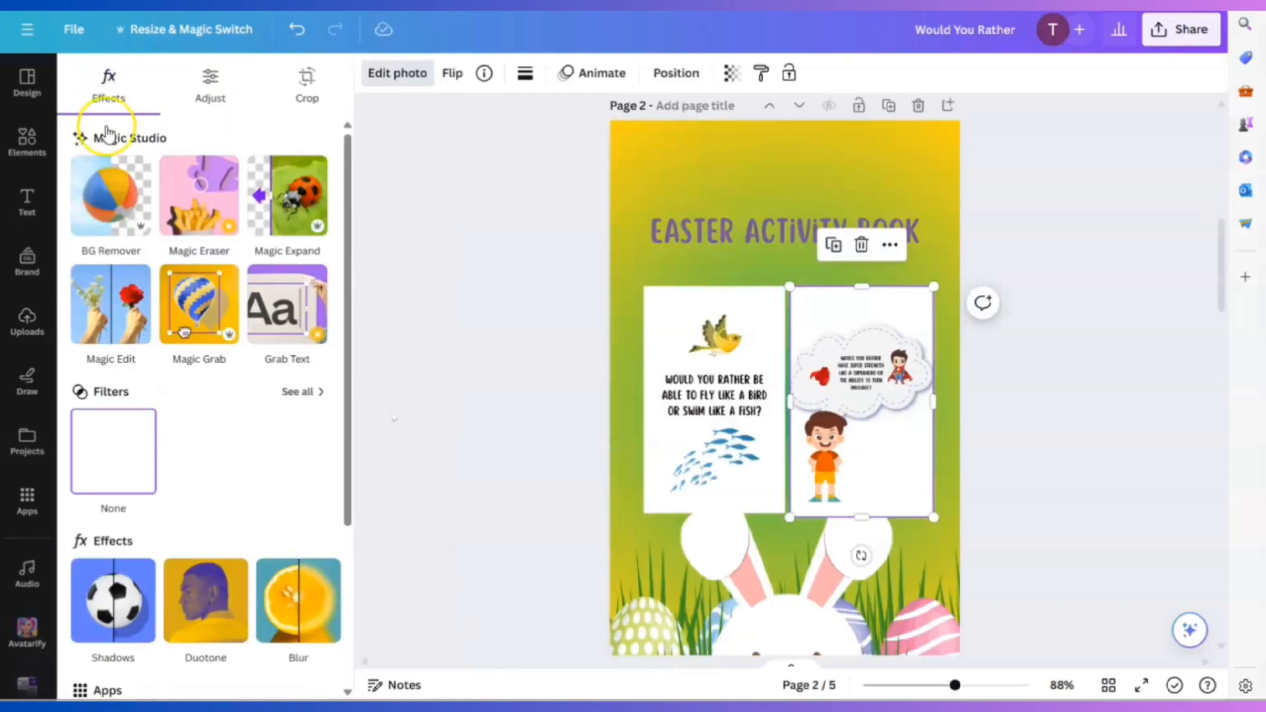
pyautogui.scroll(-4, 138, 382)
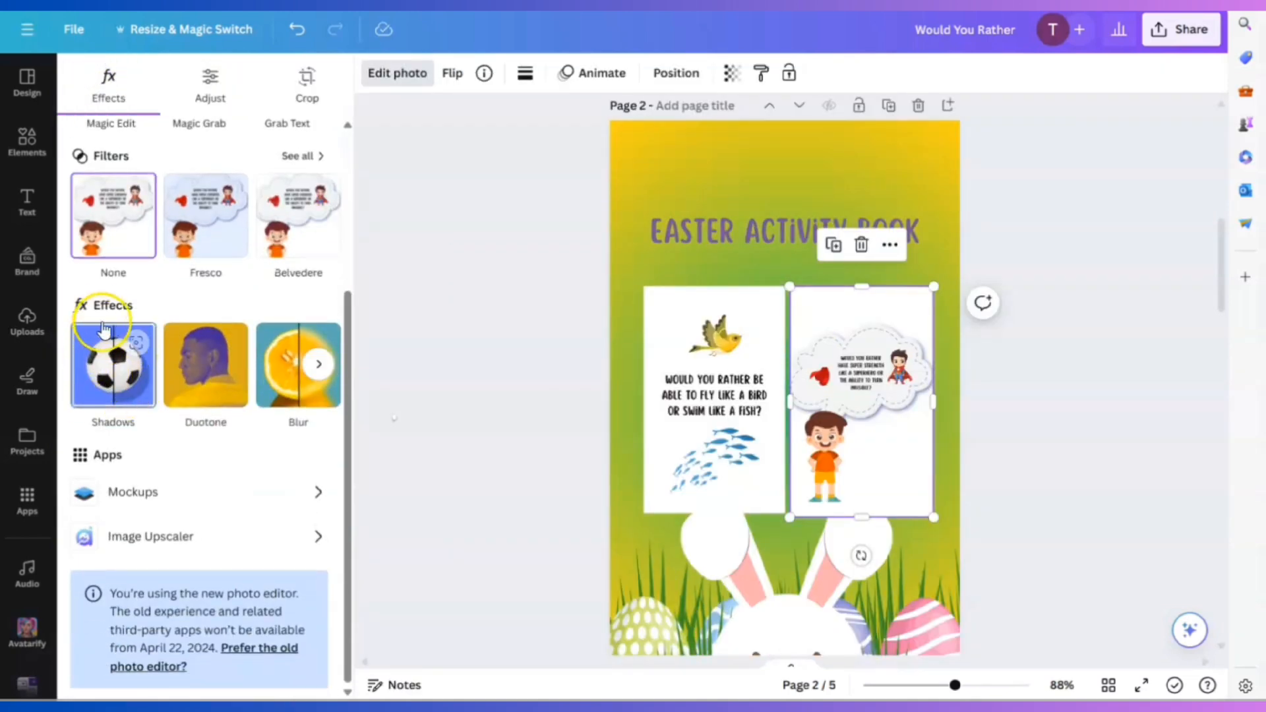
pyautogui.click(109, 359)
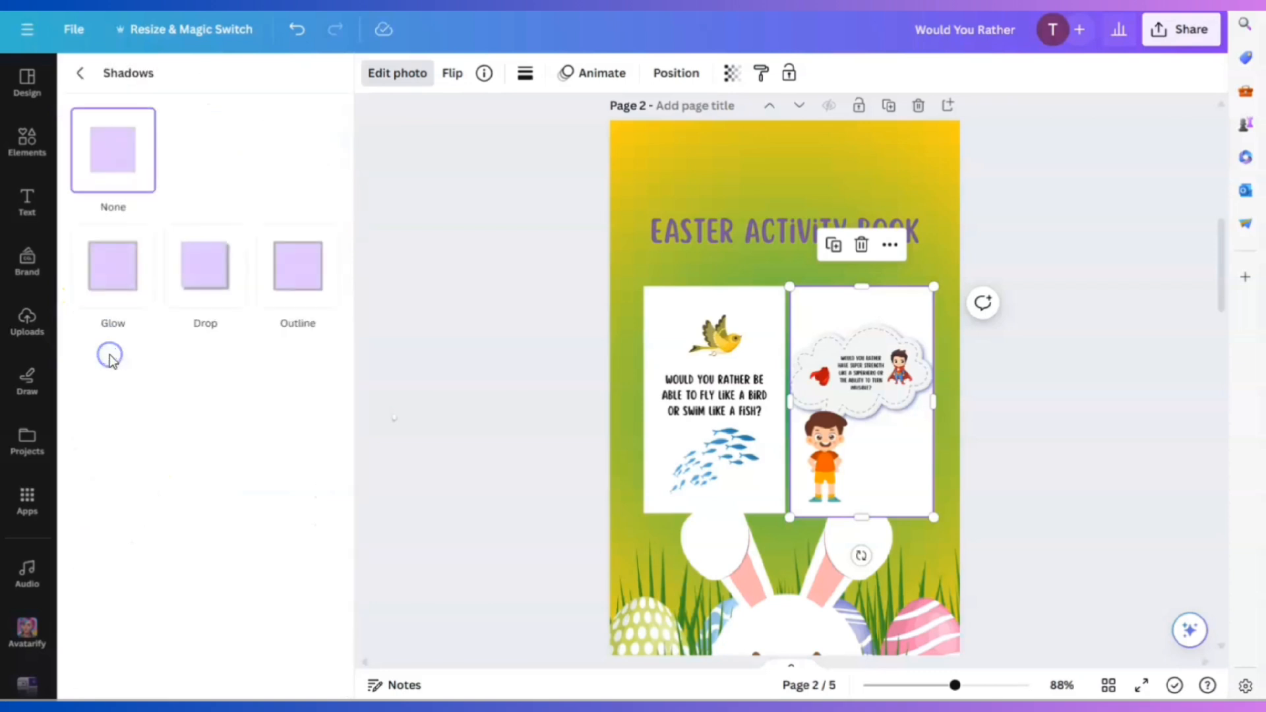
pyautogui.click(108, 267)
pyautogui.click(739, 381)
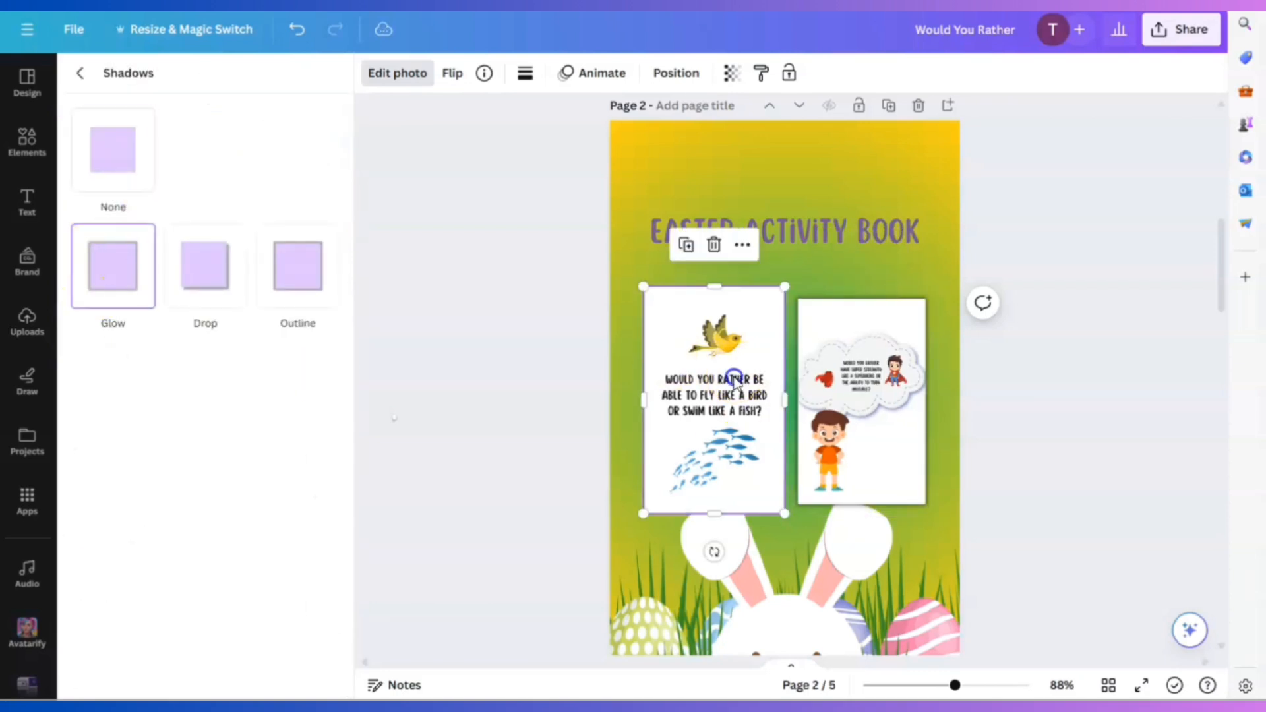
pyautogui.click(102, 274)
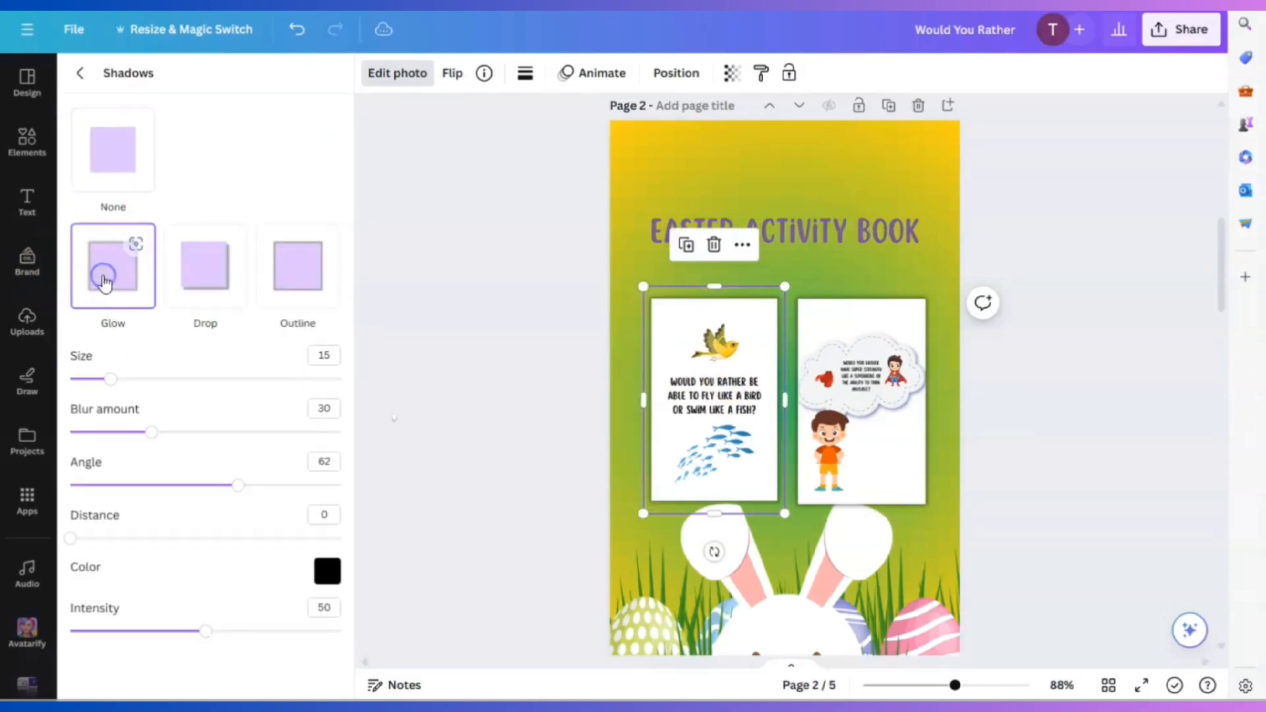
pyautogui.click(575, 310)
# Raise both page images closer to the title, then slightly enlarge the bird and fish image and shift it a little left.
pyautogui.click(654, 341)
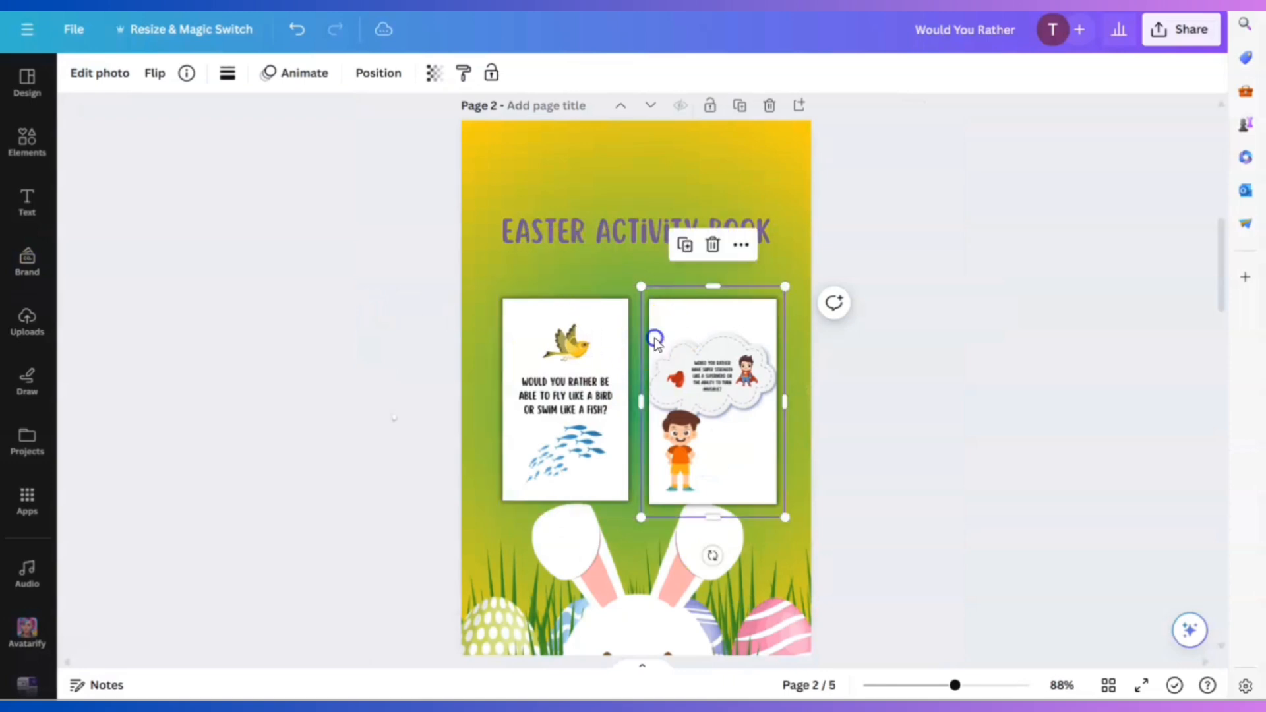
pyautogui.moveTo(738, 381); pyautogui.dragTo(738, 365)
pyautogui.moveTo(598, 367); pyautogui.dragTo(596, 348)
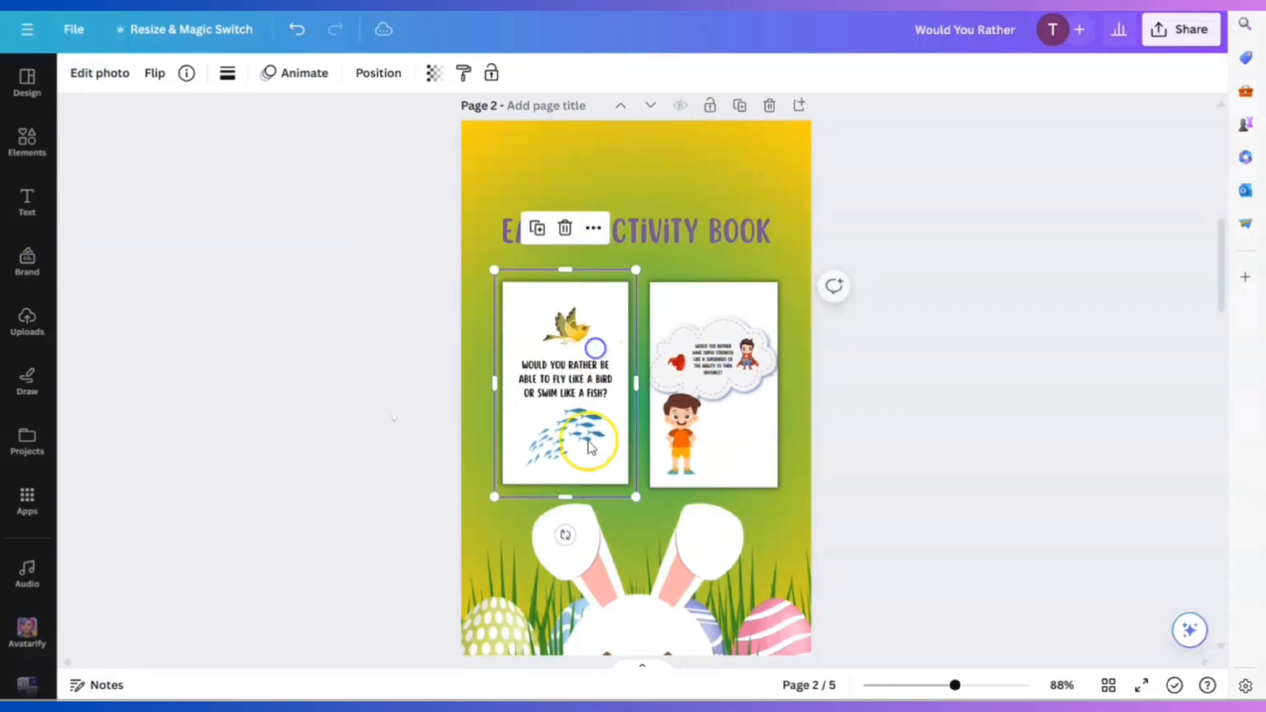
pyautogui.moveTo(630, 488); pyautogui.dragTo(637, 498)
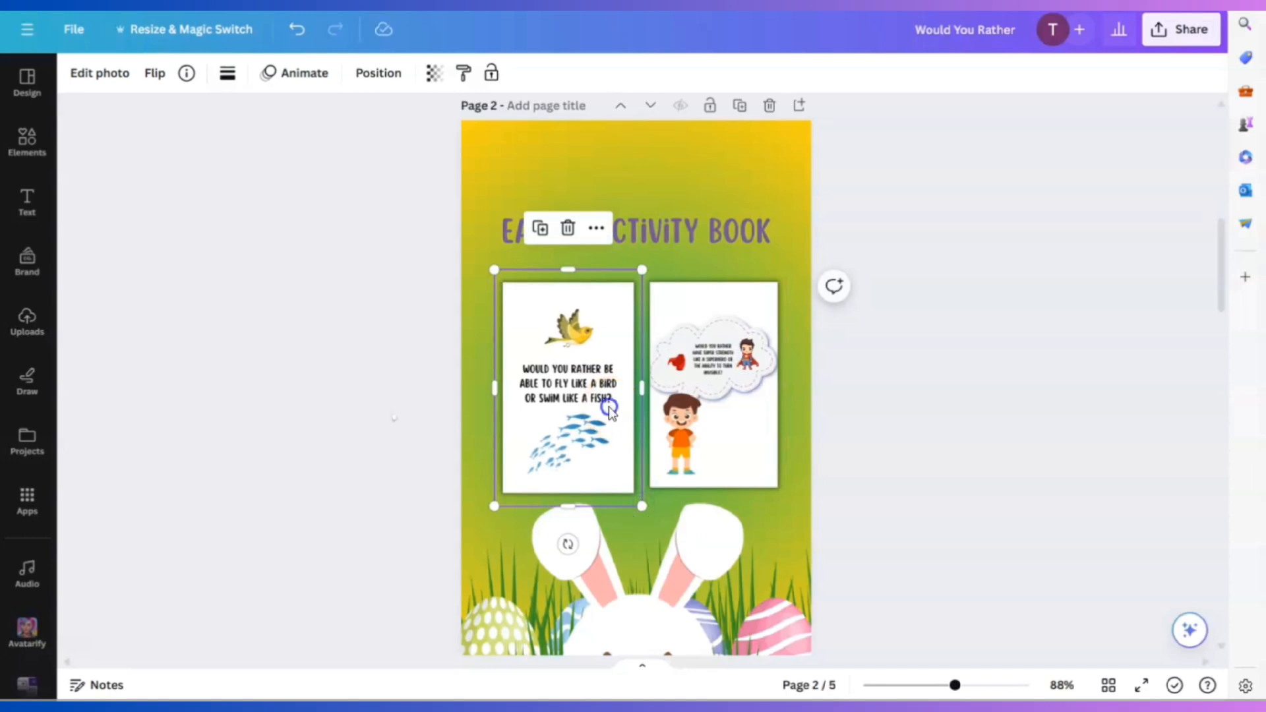
pyautogui.click(780, 520)
pyautogui.click(921, 370)
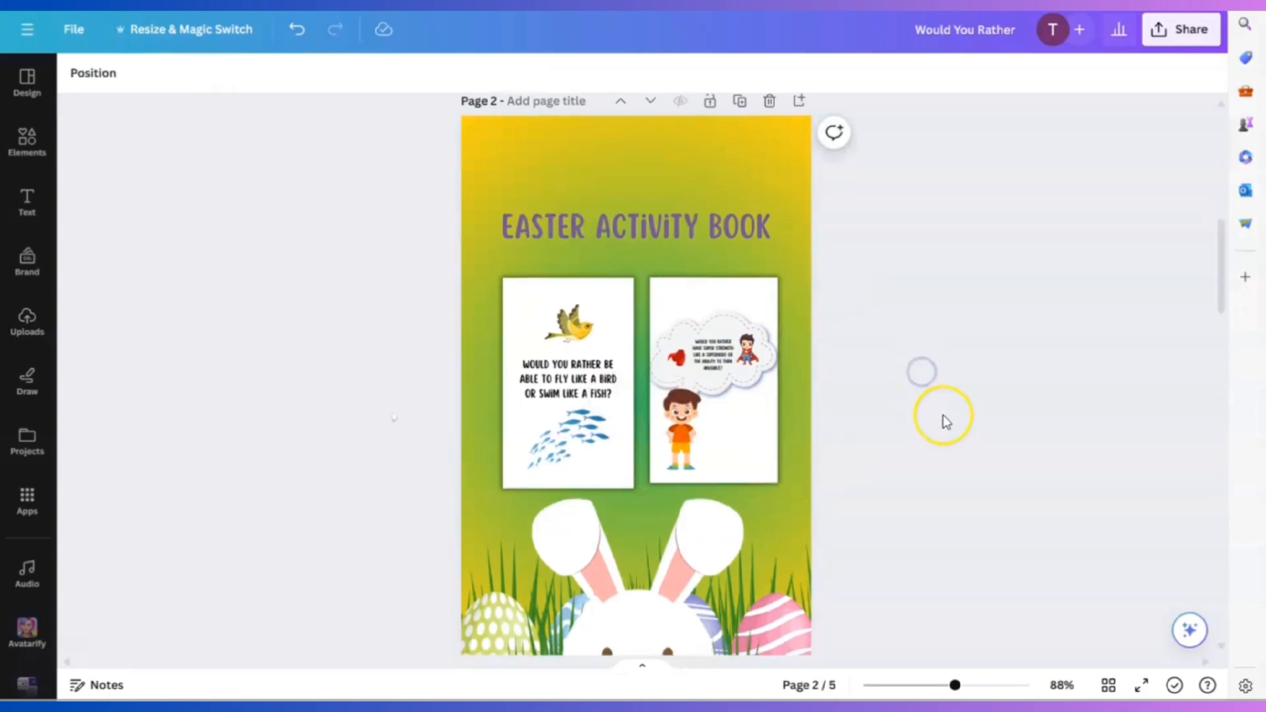
pyautogui.scroll(-5, 943, 429)
pyautogui.scroll(4, 945, 441)
pyautogui.click(608, 222)
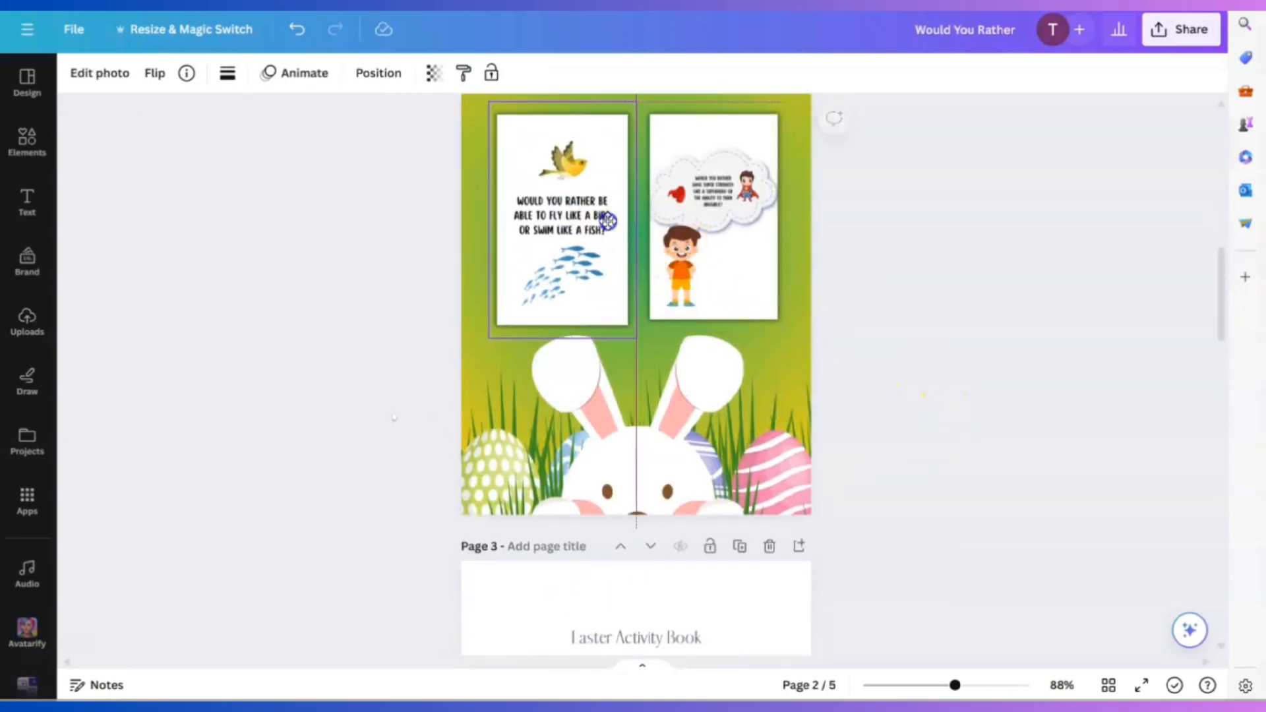
pyautogui.click(952, 362)
# Add a blank page after page 5 and search the graphics for "bunny coloring page".
pyautogui.scroll(-10, 955, 364)
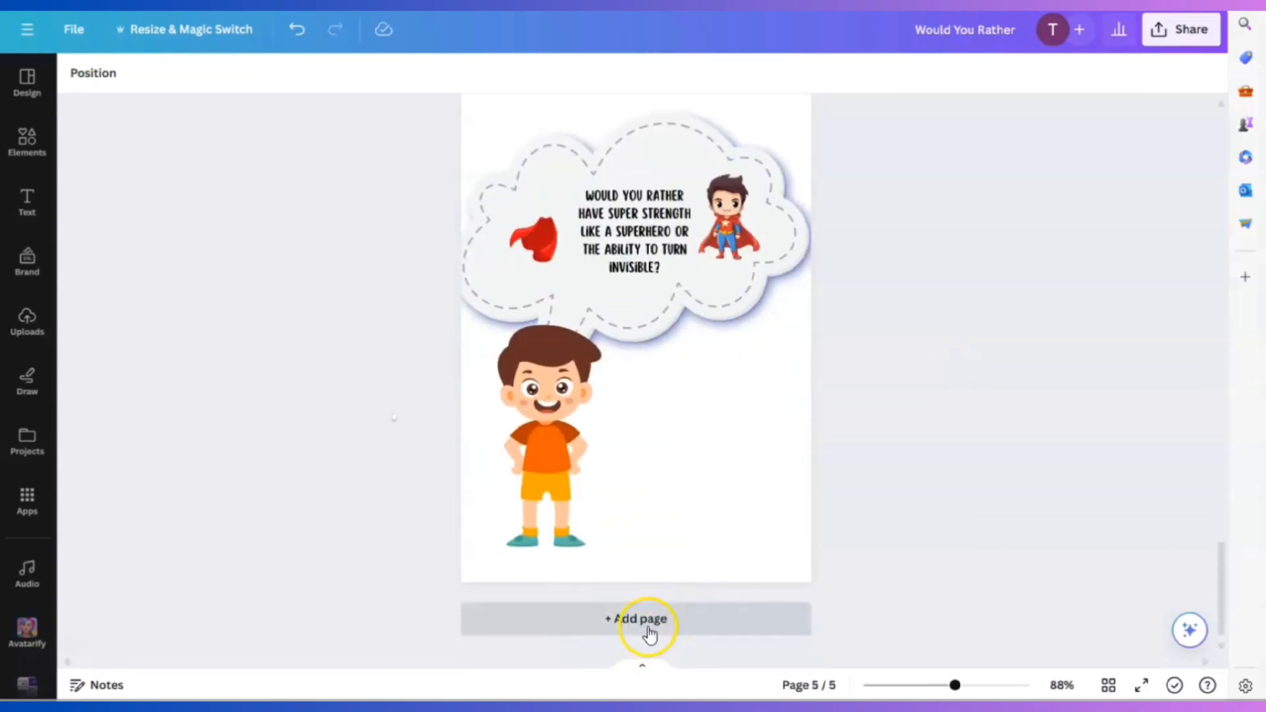
pyautogui.click(659, 629)
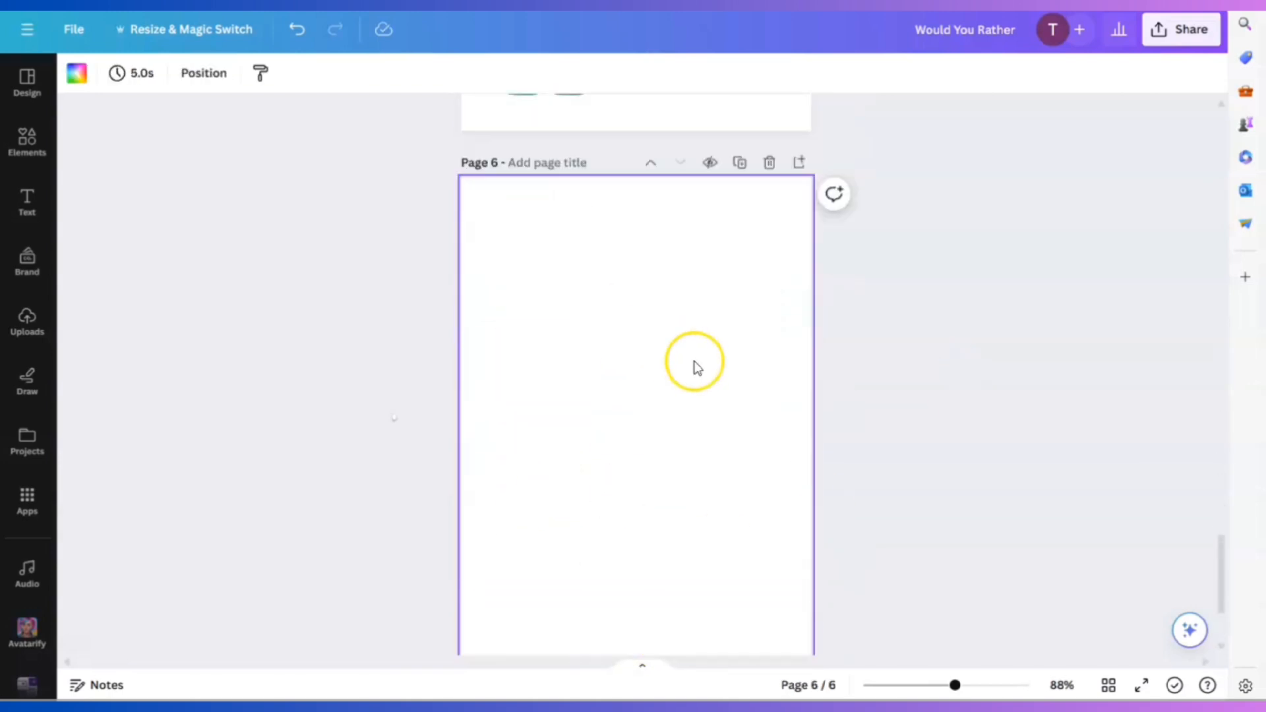
pyautogui.click(17, 160)
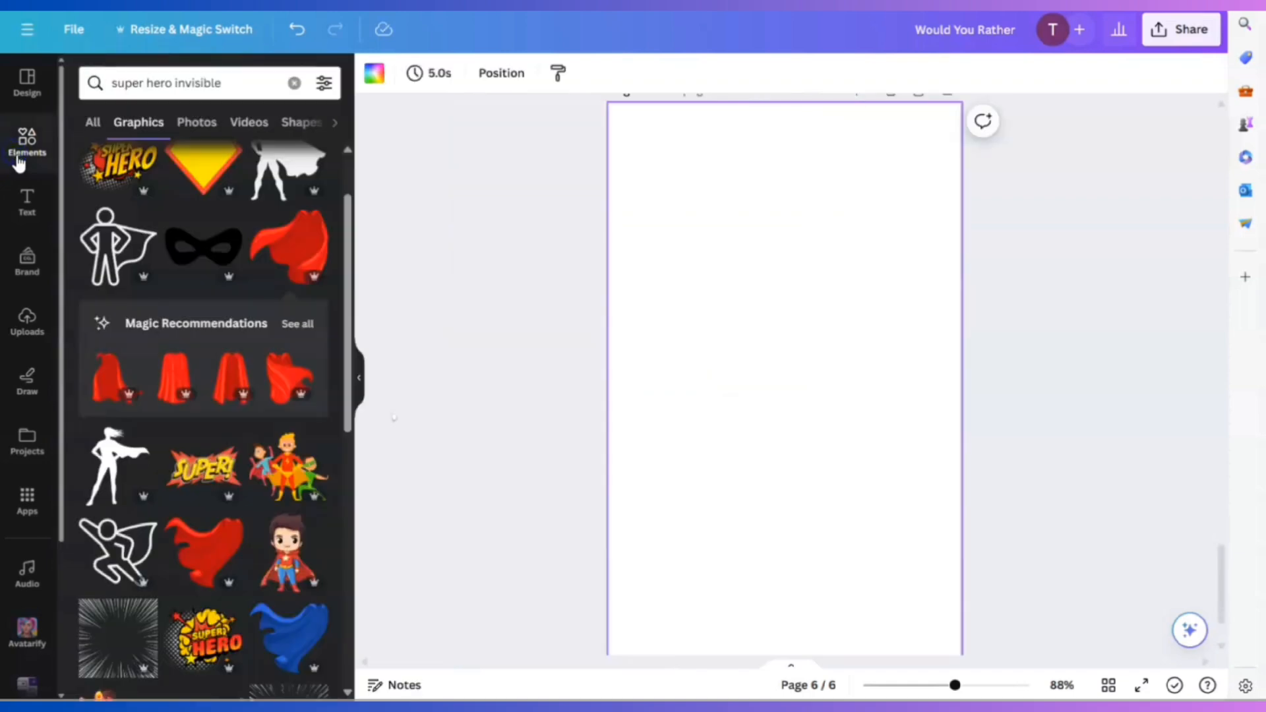
pyautogui.moveTo(233, 96); pyautogui.dragTo(78, 88)
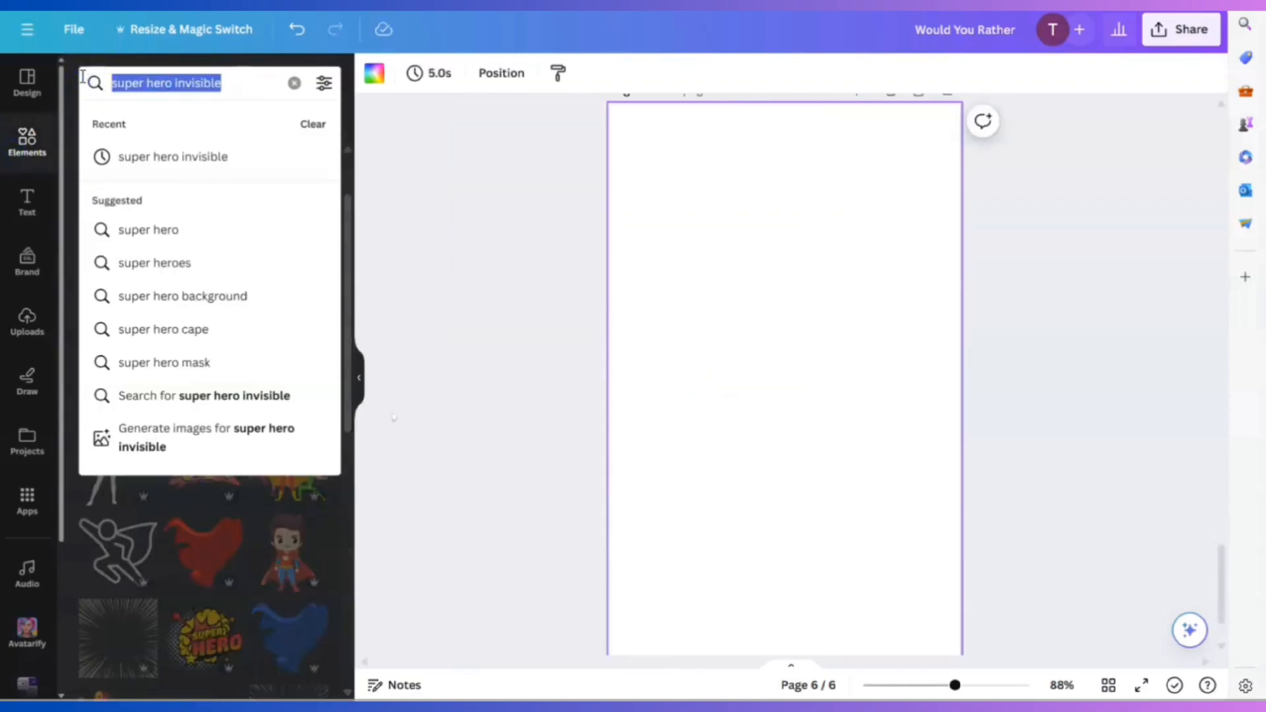
pyautogui.press('BackSpace')
pyautogui.write('ea')
pyautogui.press('BackSpace')
pyautogui.press('BackSpace')
pyautogui.write('bun')
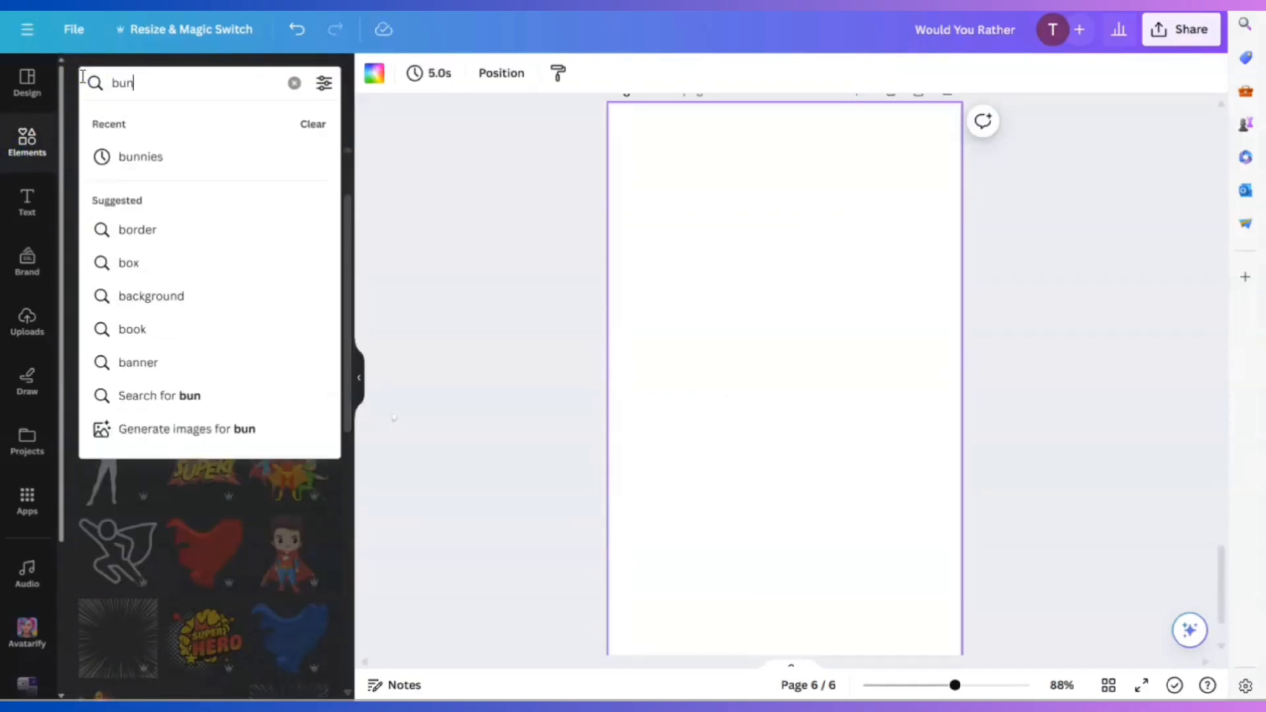
pyautogui.write('ny colo')
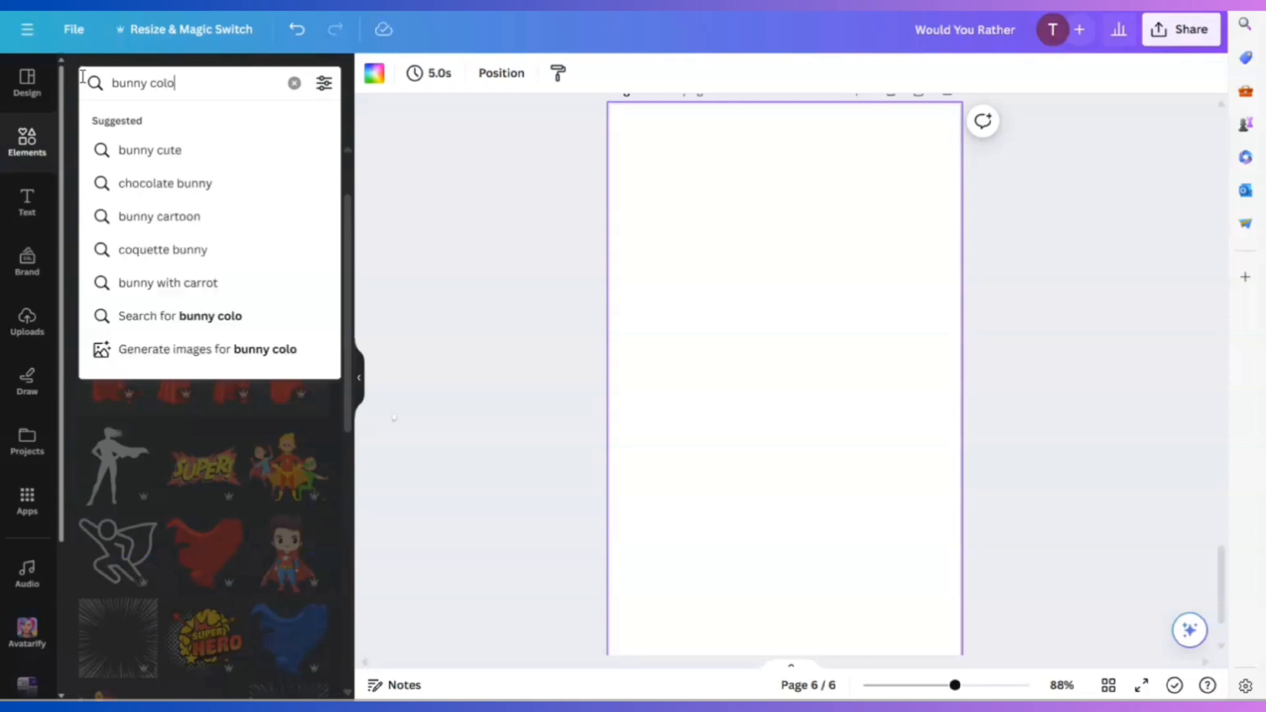
pyautogui.write('ring page')
pyautogui.press('Return')
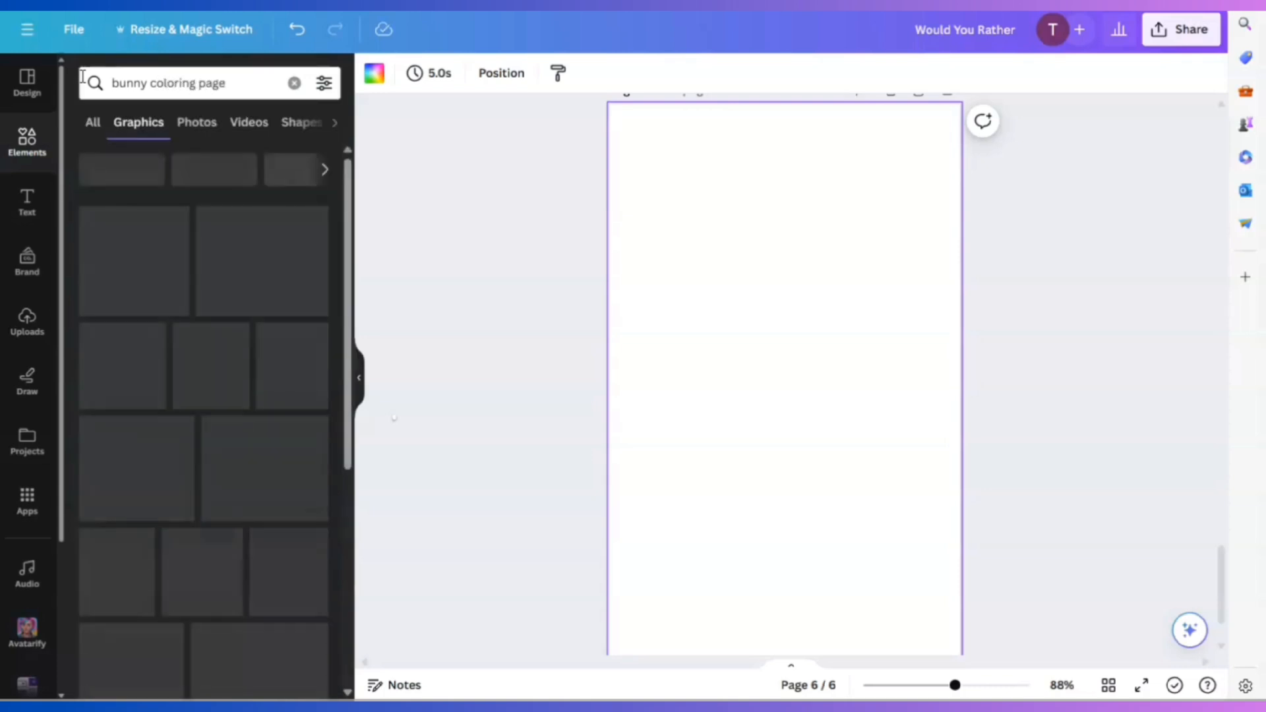
pyautogui.moveTo(346, 267); pyautogui.dragTo(344, 277)
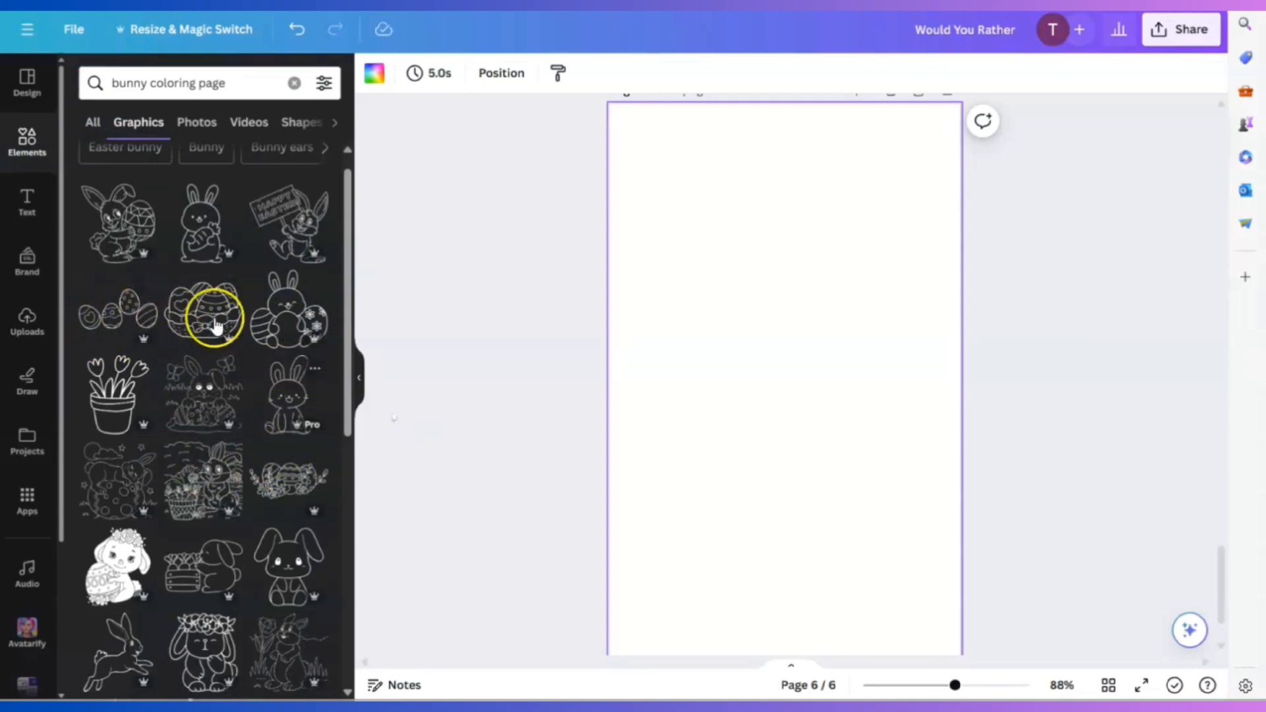
pyautogui.click(200, 310)
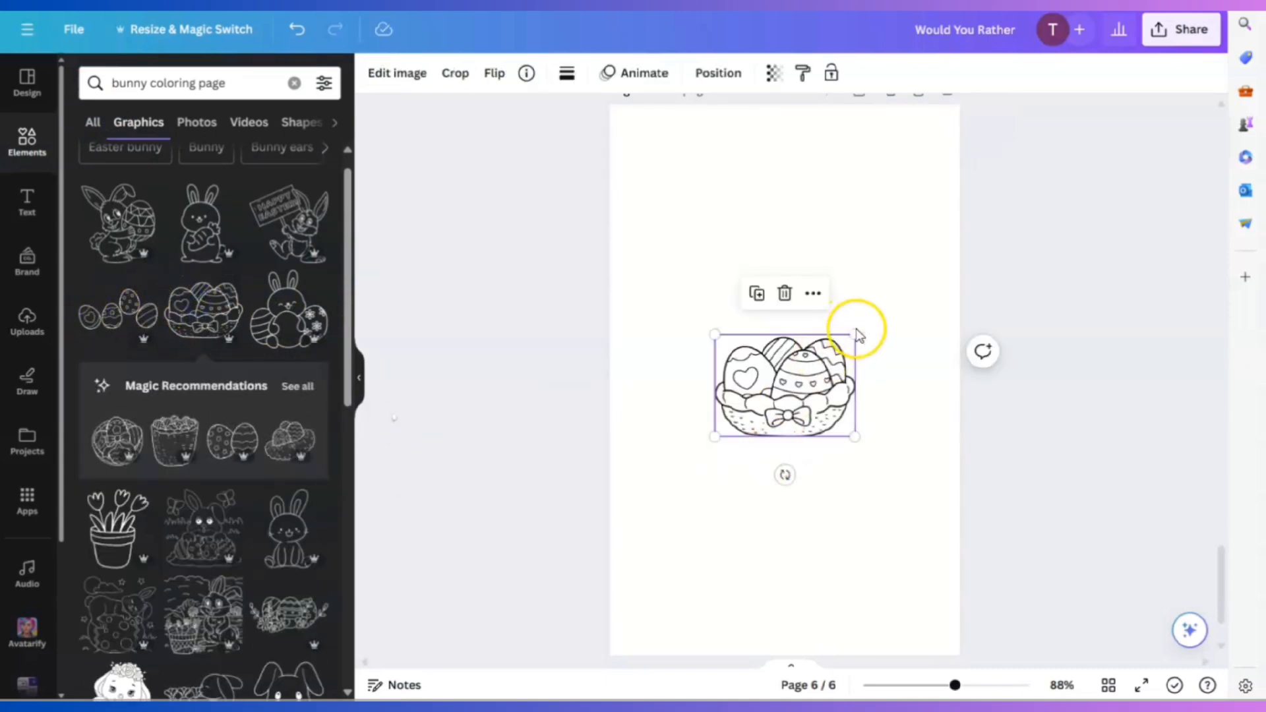
pyautogui.moveTo(853, 332); pyautogui.dragTo(975, 246)
pyautogui.moveTo(785, 366); pyautogui.dragTo(739, 455)
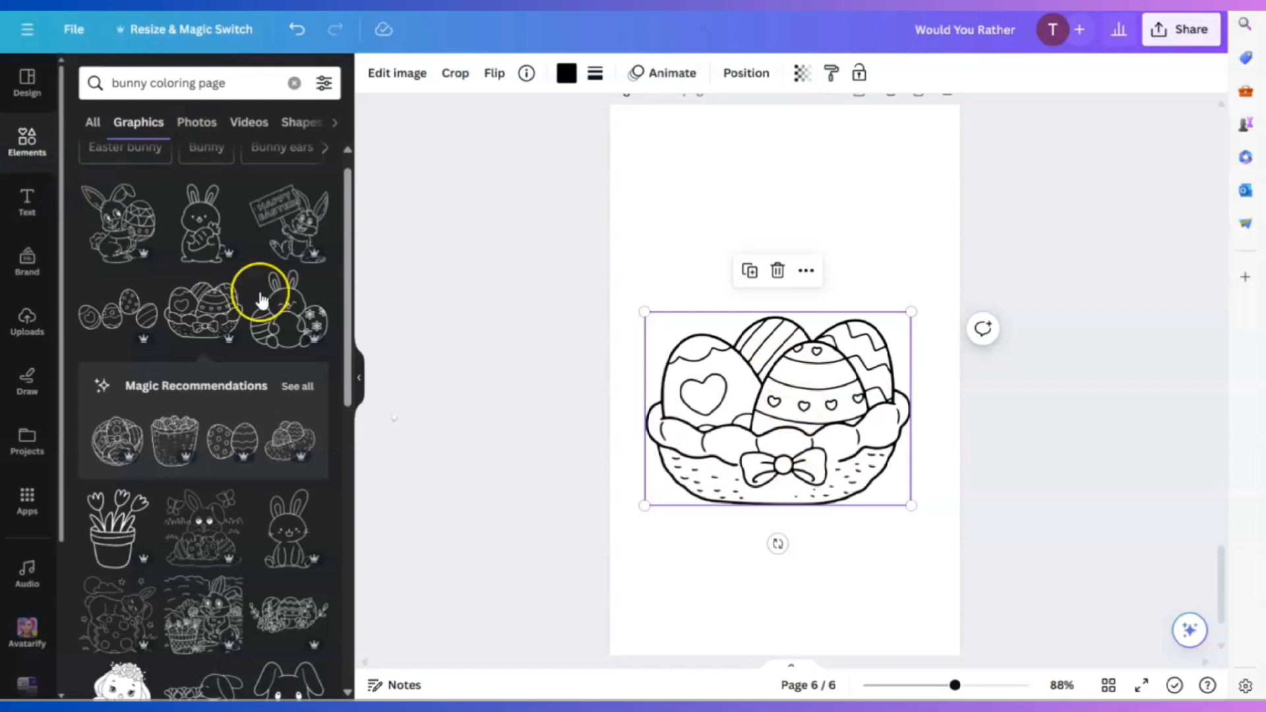
pyautogui.click(779, 271)
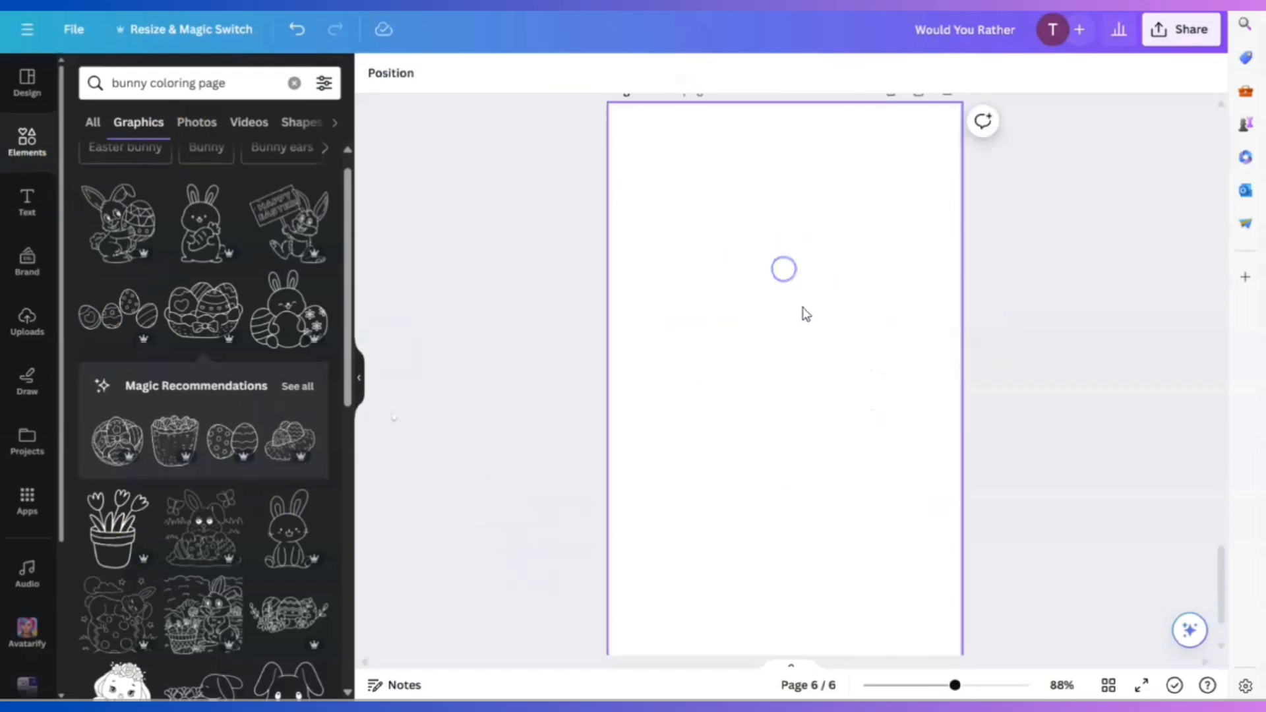
# Add the graphic with four patterned Easter eggs to page 6, enlarge it and place it near the page's upper edge.
pyautogui.click(119, 323)
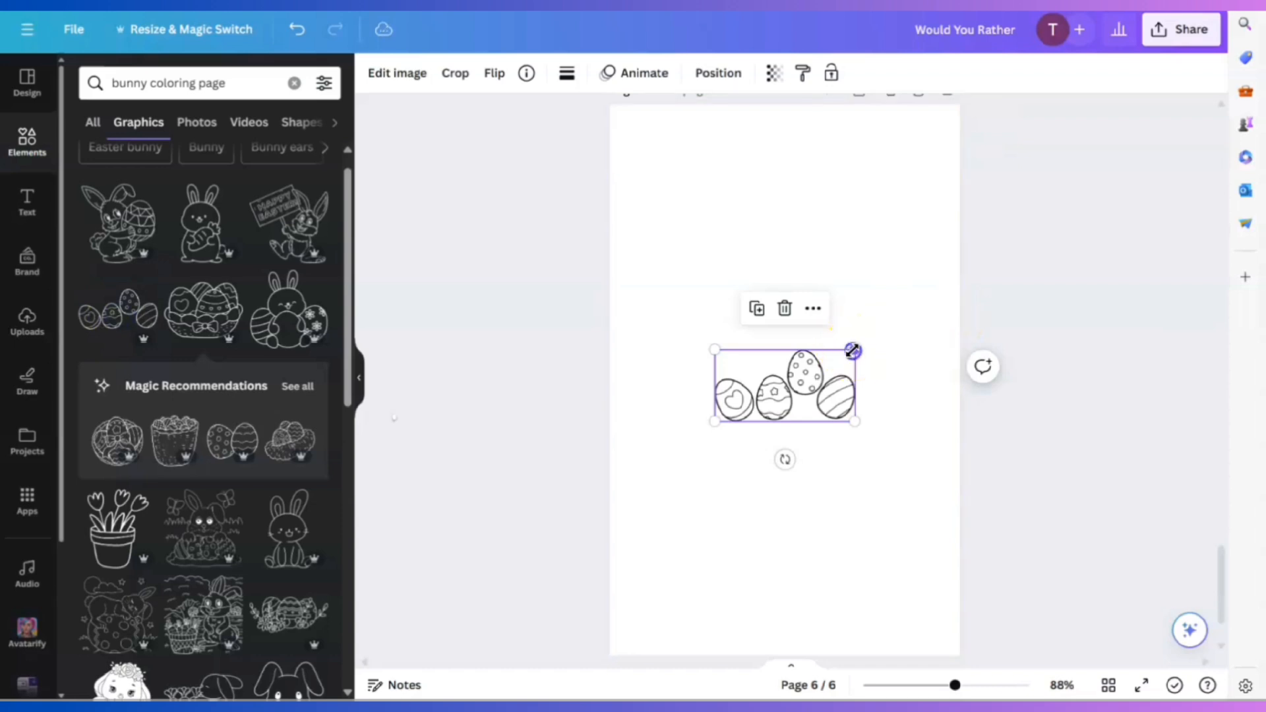
pyautogui.moveTo(854, 347); pyautogui.dragTo(804, 202)
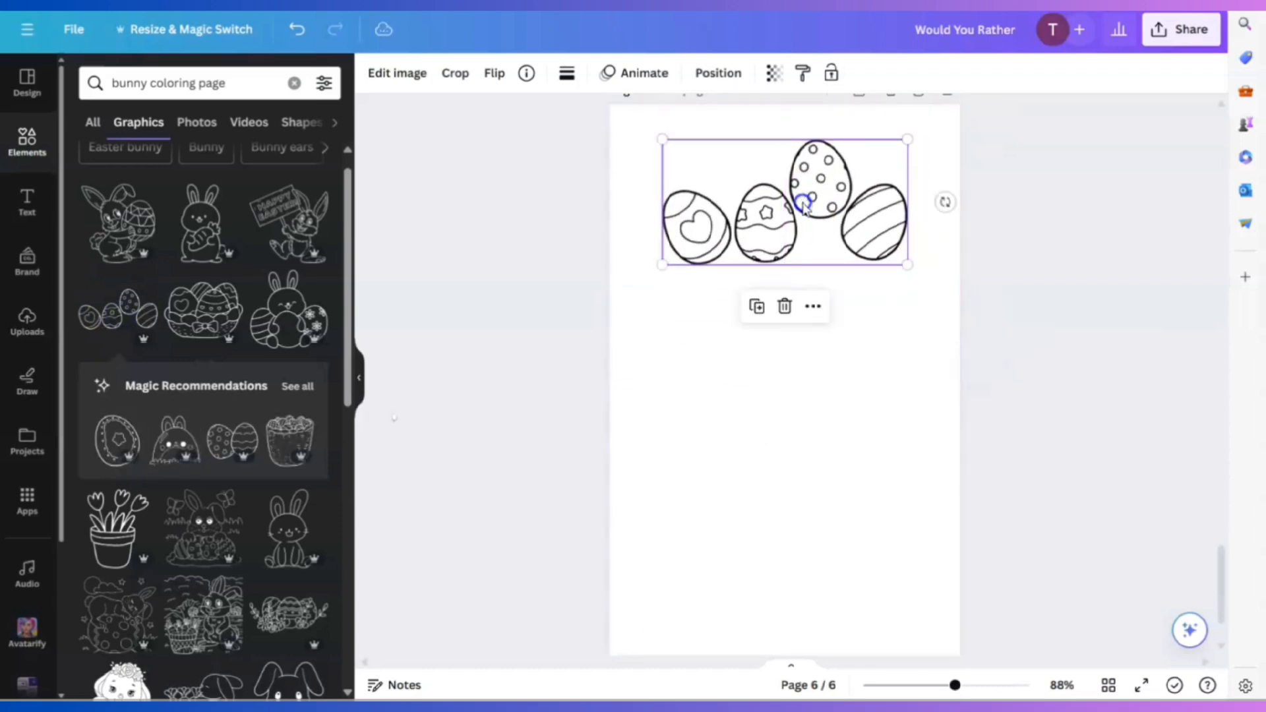
pyautogui.click(889, 285)
pyautogui.click(802, 201)
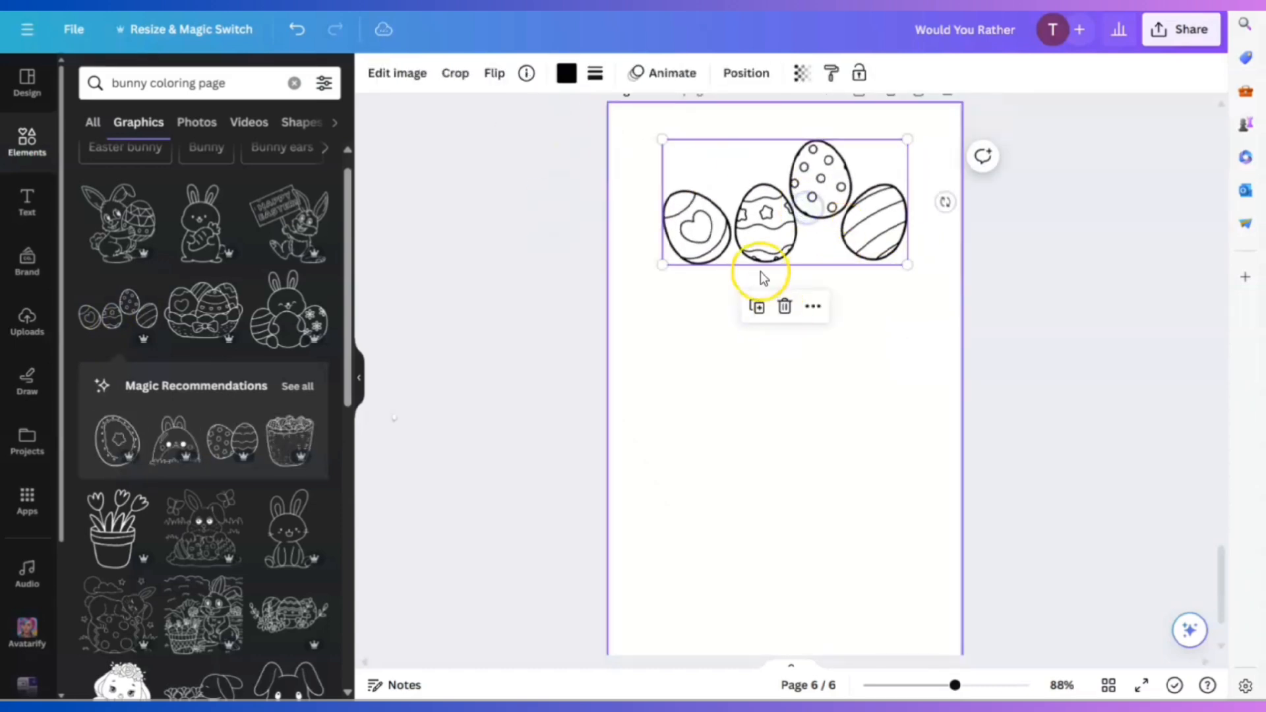
pyautogui.click(756, 307)
pyautogui.moveTo(794, 192); pyautogui.dragTo(784, 302)
pyautogui.click(756, 219)
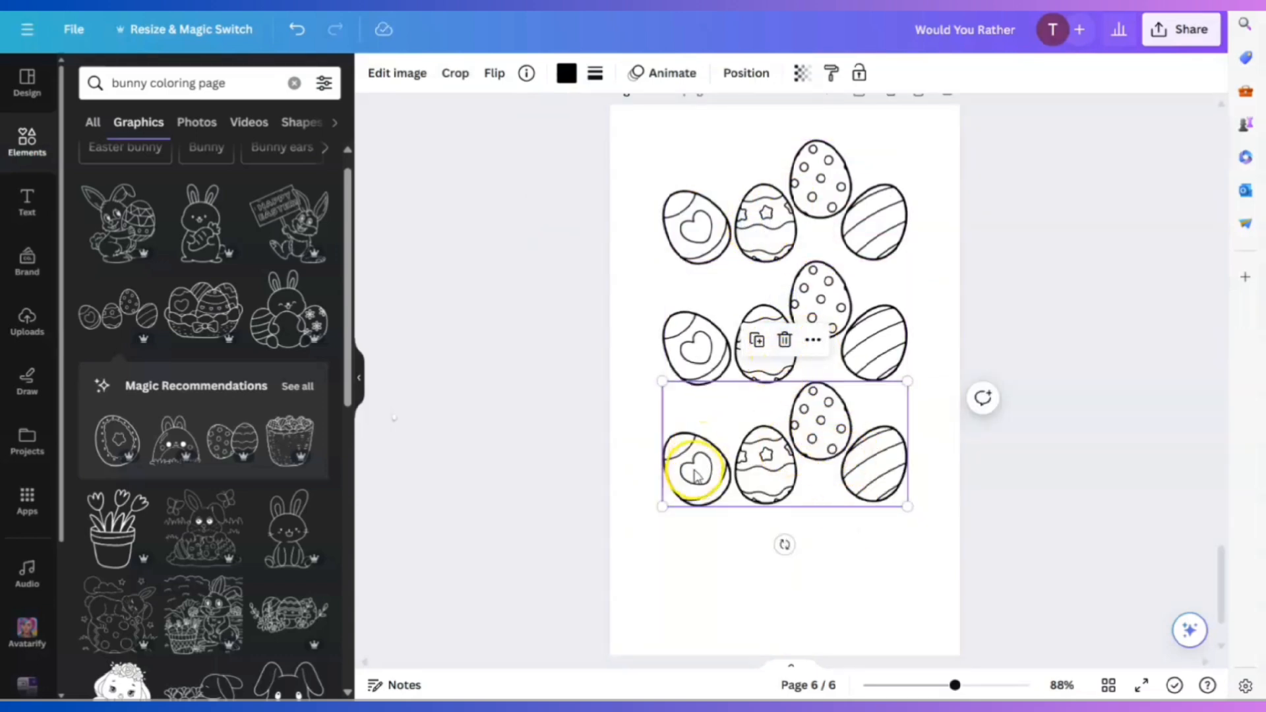
pyautogui.moveTo(661, 506); pyautogui.dragTo(602, 528)
pyautogui.moveTo(907, 528); pyautogui.dragTo(957, 551)
pyautogui.click(820, 309)
pyautogui.click(653, 260)
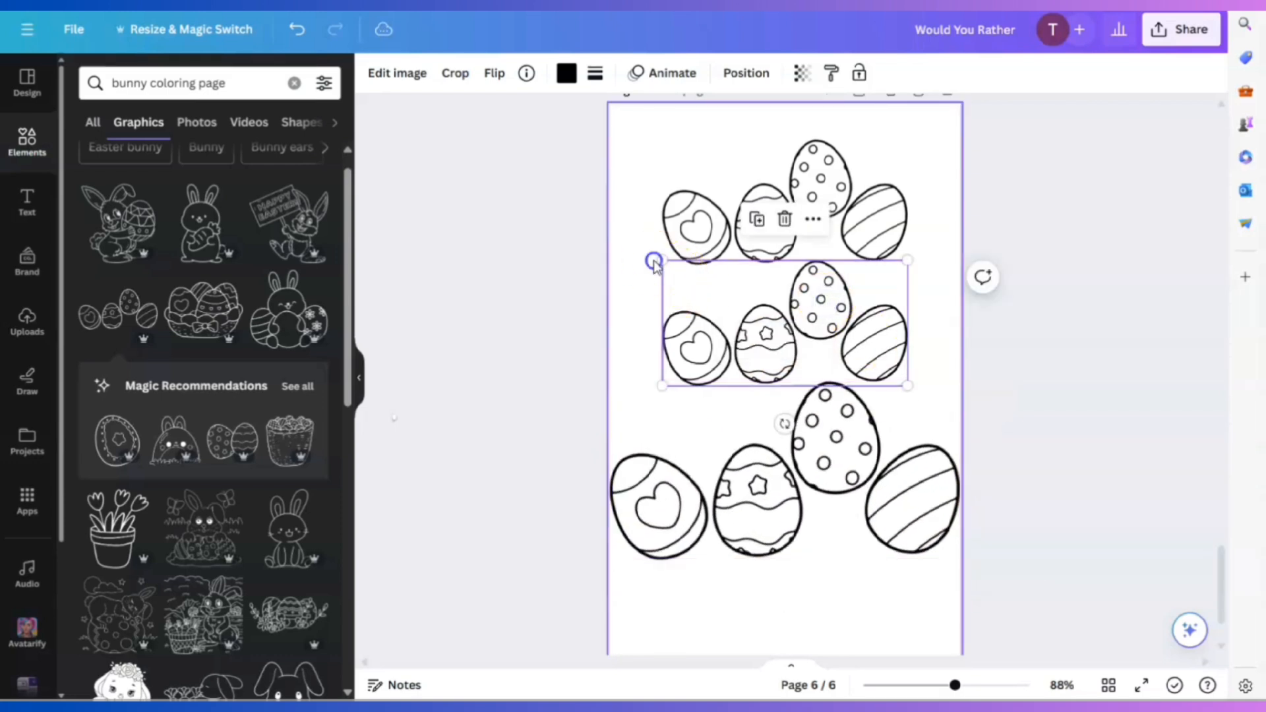
pyautogui.click(725, 341)
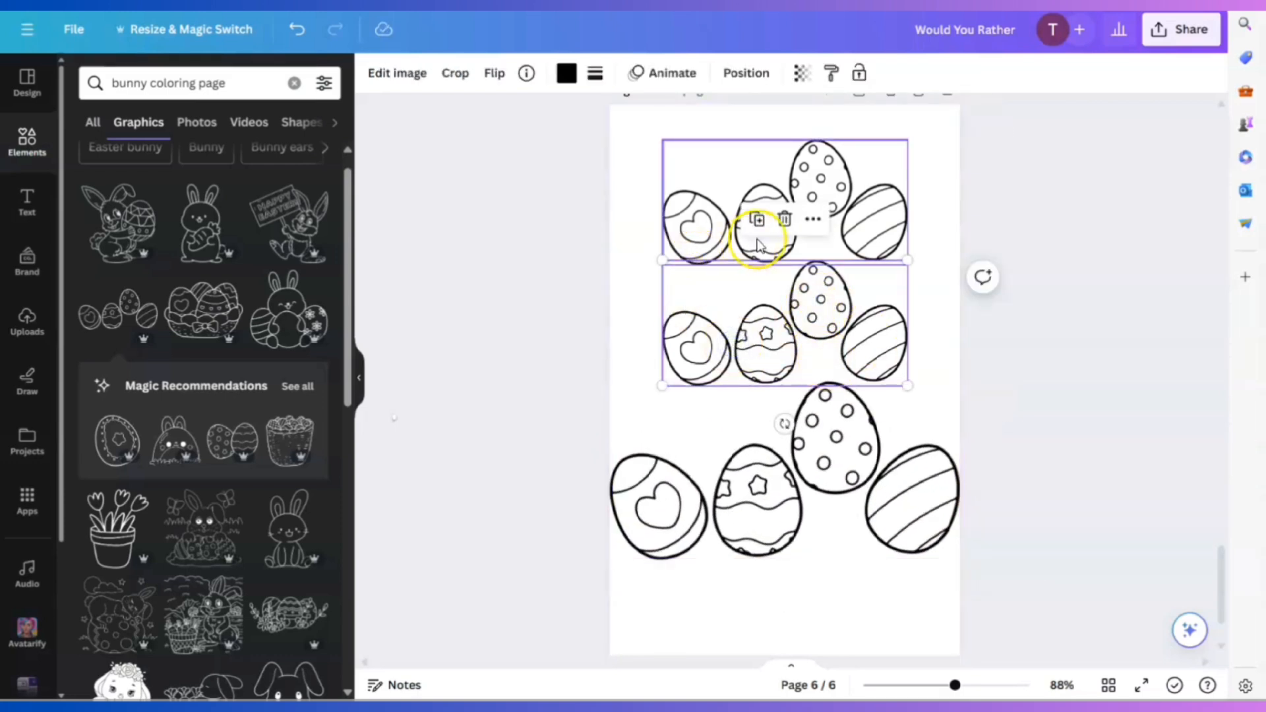
pyautogui.click(784, 221)
pyautogui.click(824, 438)
pyautogui.click(797, 344)
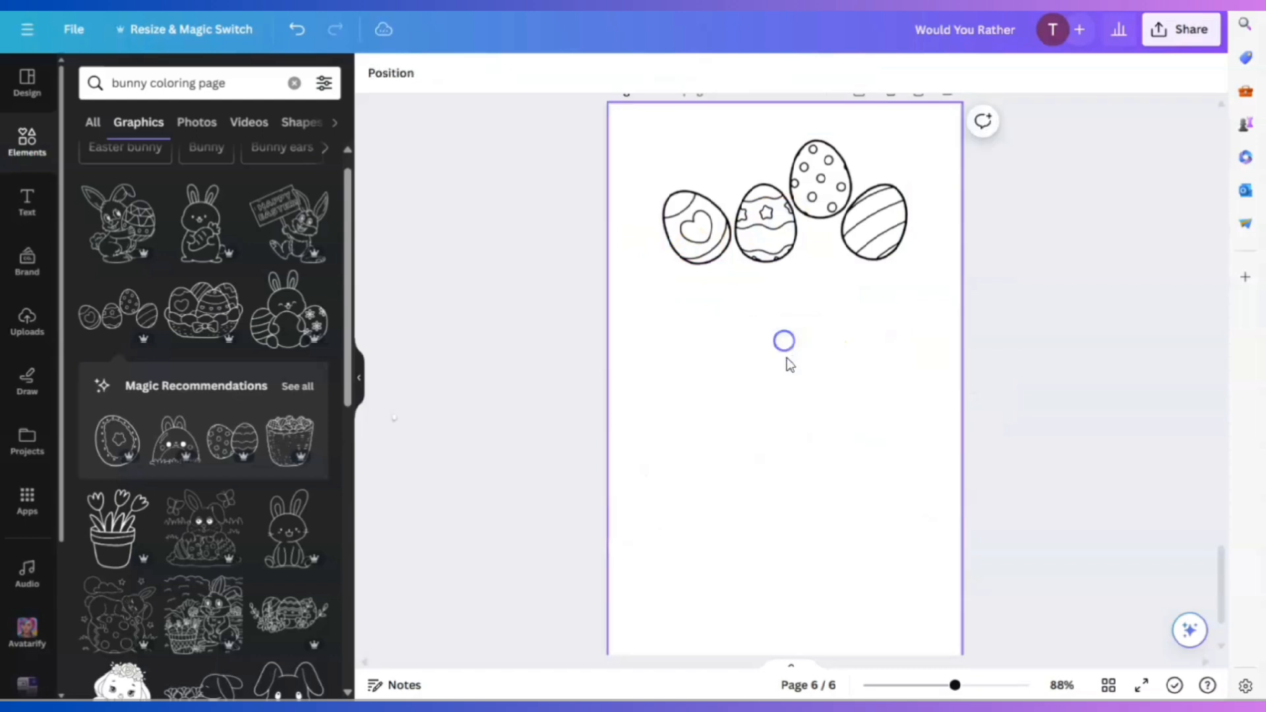
# Add the smiling sitting bunny outline to page 6, then shrink the egg row and centre it above the bunny.
pyautogui.click(855, 240)
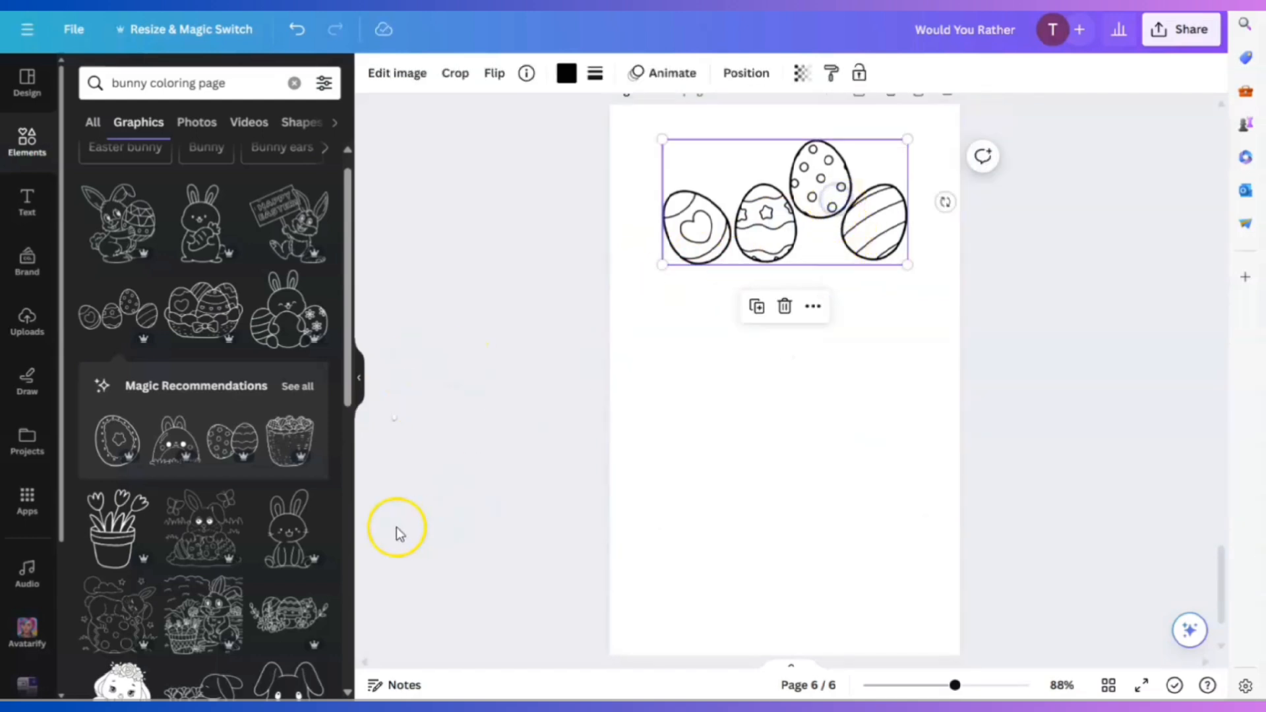
pyautogui.scroll(-4, 251, 527)
pyautogui.click(276, 282)
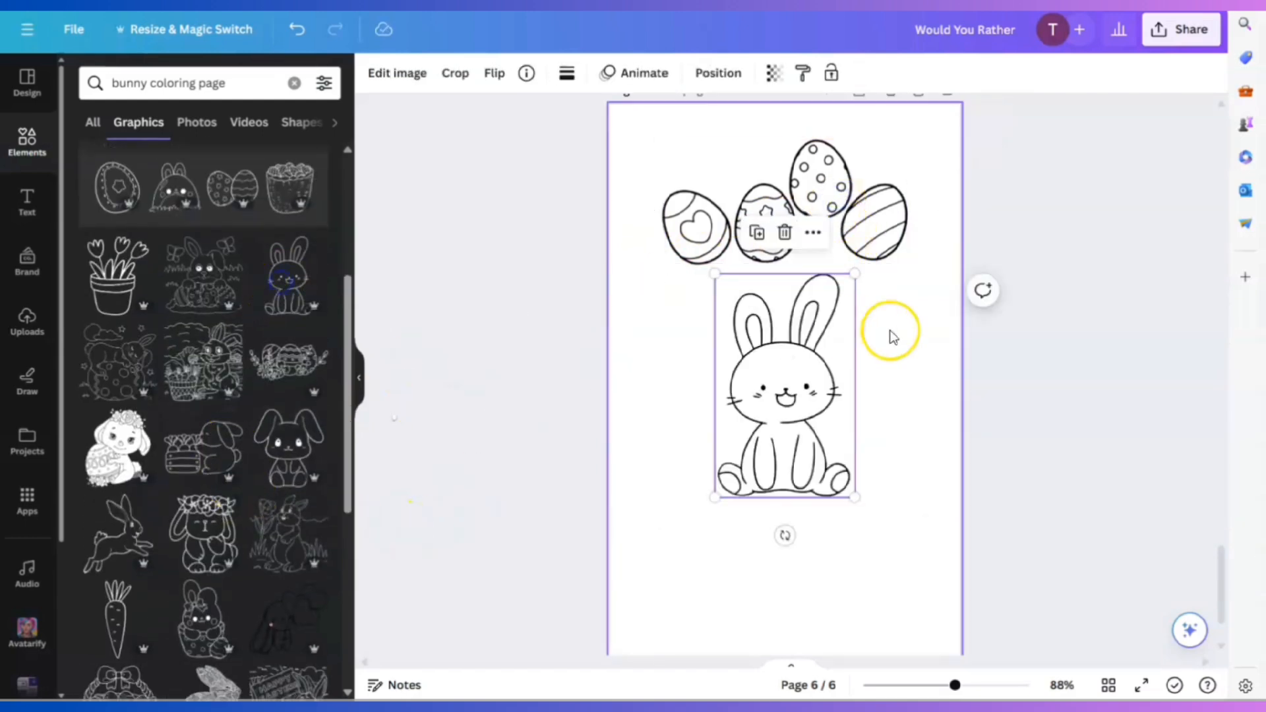
pyautogui.click(826, 174)
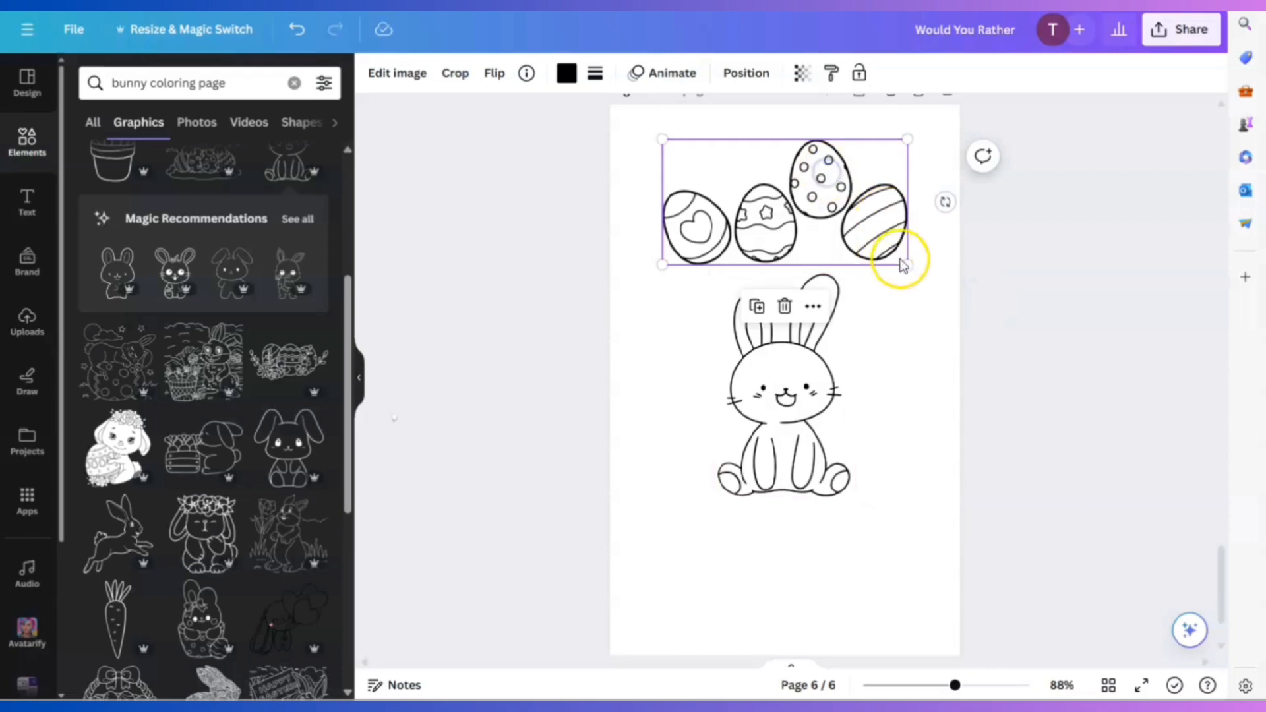
pyautogui.moveTo(907, 264); pyautogui.dragTo(820, 218)
pyautogui.moveTo(766, 182); pyautogui.dragTo(806, 182)
# Enlarge the bunny in the middle of page 6 and move the egg row from above it to below it.
pyautogui.click(811, 358)
pyautogui.moveTo(811, 359); pyautogui.dragTo(802, 300)
pyautogui.moveTo(857, 439); pyautogui.dragTo(826, 459)
pyautogui.moveTo(839, 310); pyautogui.dragTo(837, 270)
pyautogui.moveTo(801, 157); pyautogui.dragTo(807, 520)
# Enlarge the egg row to nearly the page width and fit it along the page's lower edge, raising the bunny above it.
pyautogui.scroll(-2, 809, 520)
pyautogui.moveTo(816, 436); pyautogui.dragTo(806, 499)
pyautogui.moveTo(855, 481); pyautogui.dragTo(1000, 413)
pyautogui.click(913, 463)
pyautogui.moveTo(879, 509); pyautogui.dragTo(824, 514)
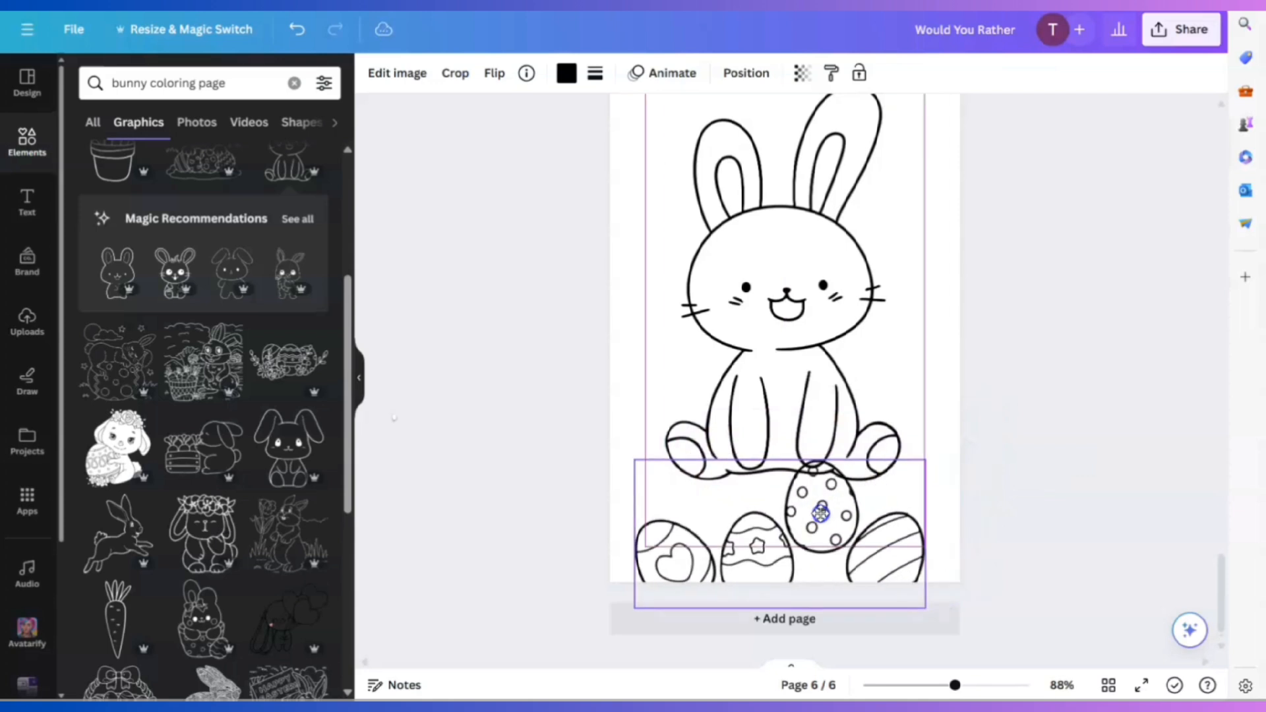
pyautogui.moveTo(791, 289); pyautogui.dragTo(791, 244)
pyautogui.click(840, 472)
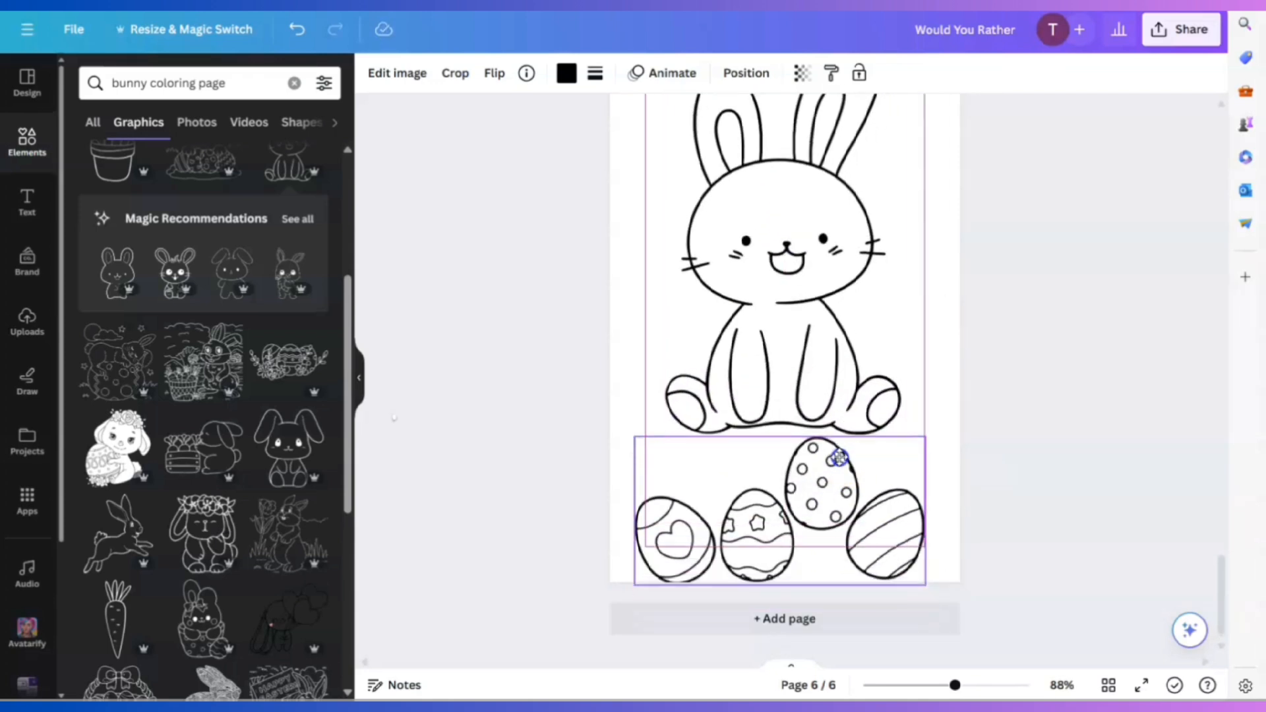
# Shrink the bunny and centre it on page 6, then raise the egg row slightly off the lower page edge.
pyautogui.click(864, 347)
pyautogui.scroll(3, 862, 328)
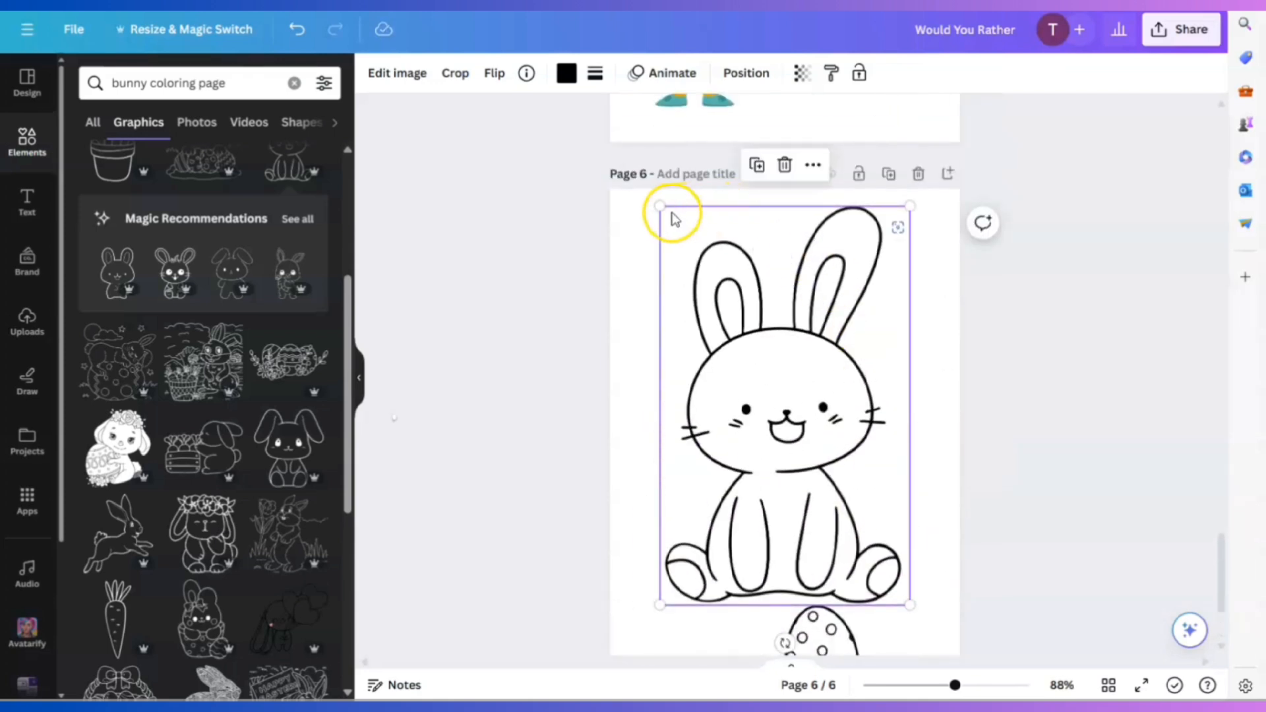
pyautogui.moveTo(659, 205); pyautogui.dragTo(740, 319)
pyautogui.moveTo(819, 396)
pyautogui.mouseDown()
pyautogui.moveTo(784, 404)
pyautogui.moveTo(803, 413)
pyautogui.mouseUp()
pyautogui.click(1037, 493)
pyautogui.scroll(-3, 1037, 486)
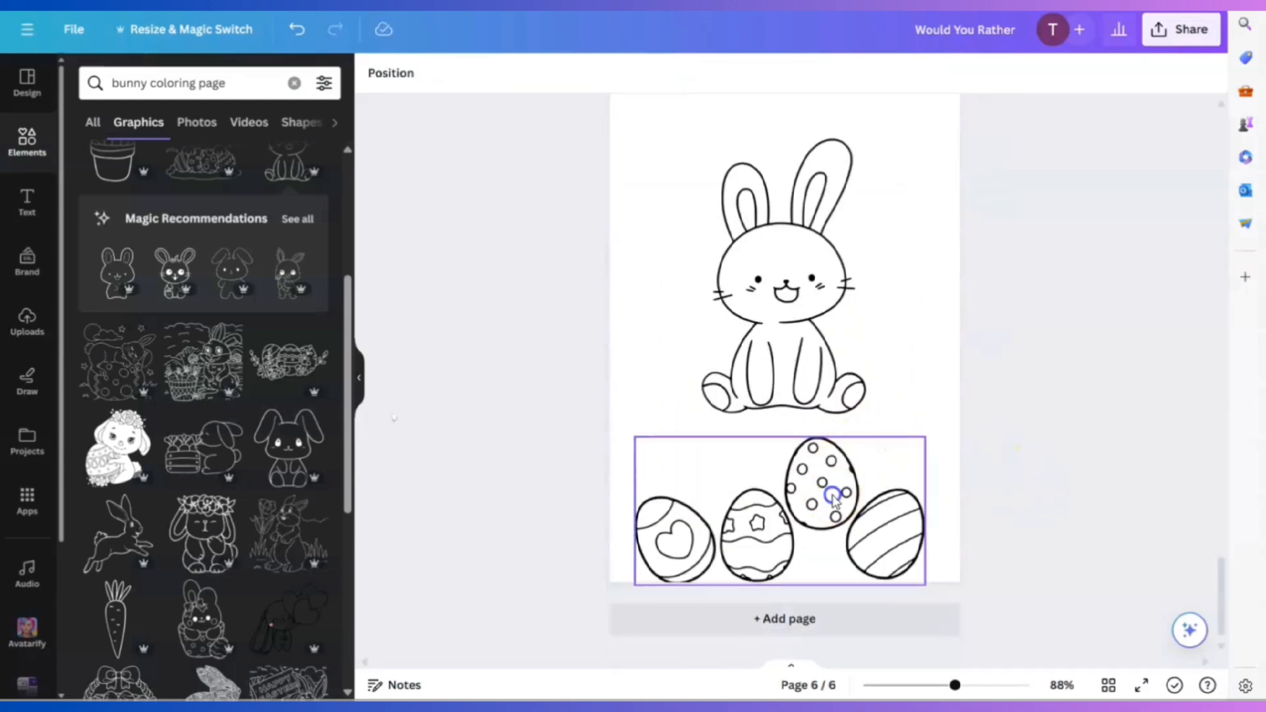
pyautogui.moveTo(833, 499); pyautogui.dragTo(833, 484)
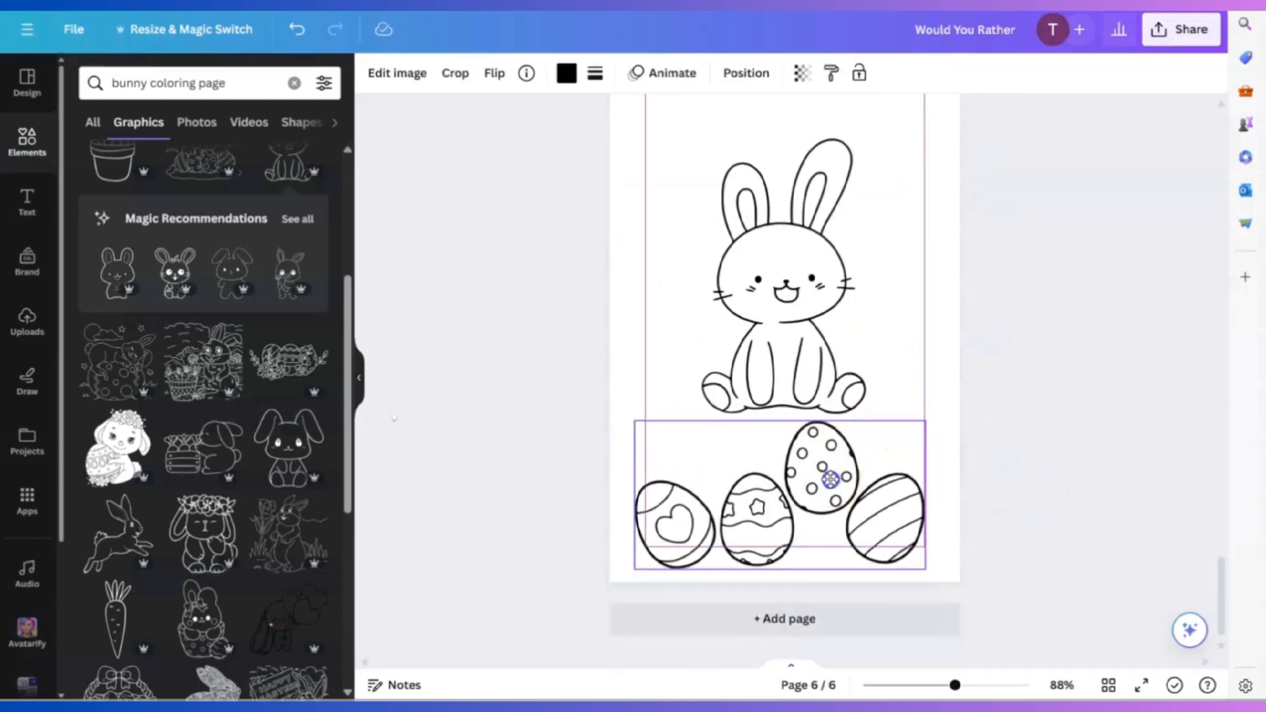
pyautogui.click(895, 354)
pyautogui.scroll(3, 995, 401)
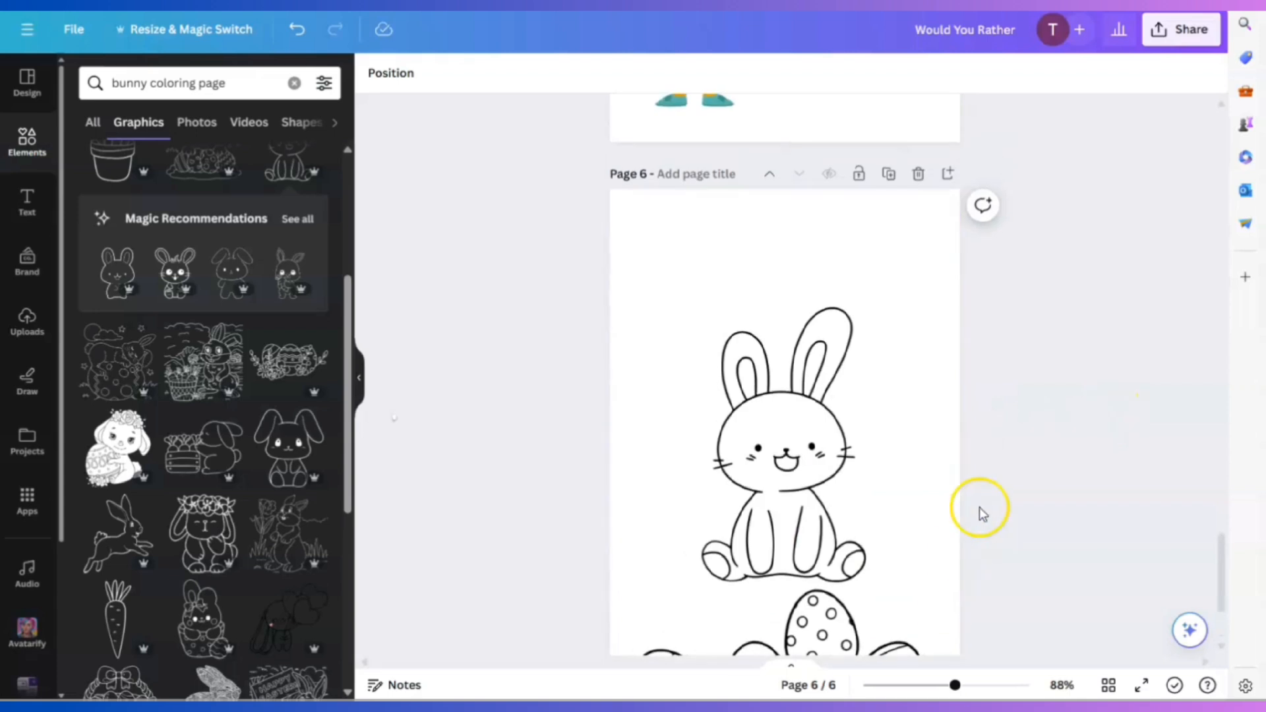
# Duplicate the egg row, move the copy to the upper edge of page 6, and shrink the bunny to fit beneath it.
pyautogui.scroll(-3, 982, 513)
pyautogui.click(826, 539)
pyautogui.click(747, 381)
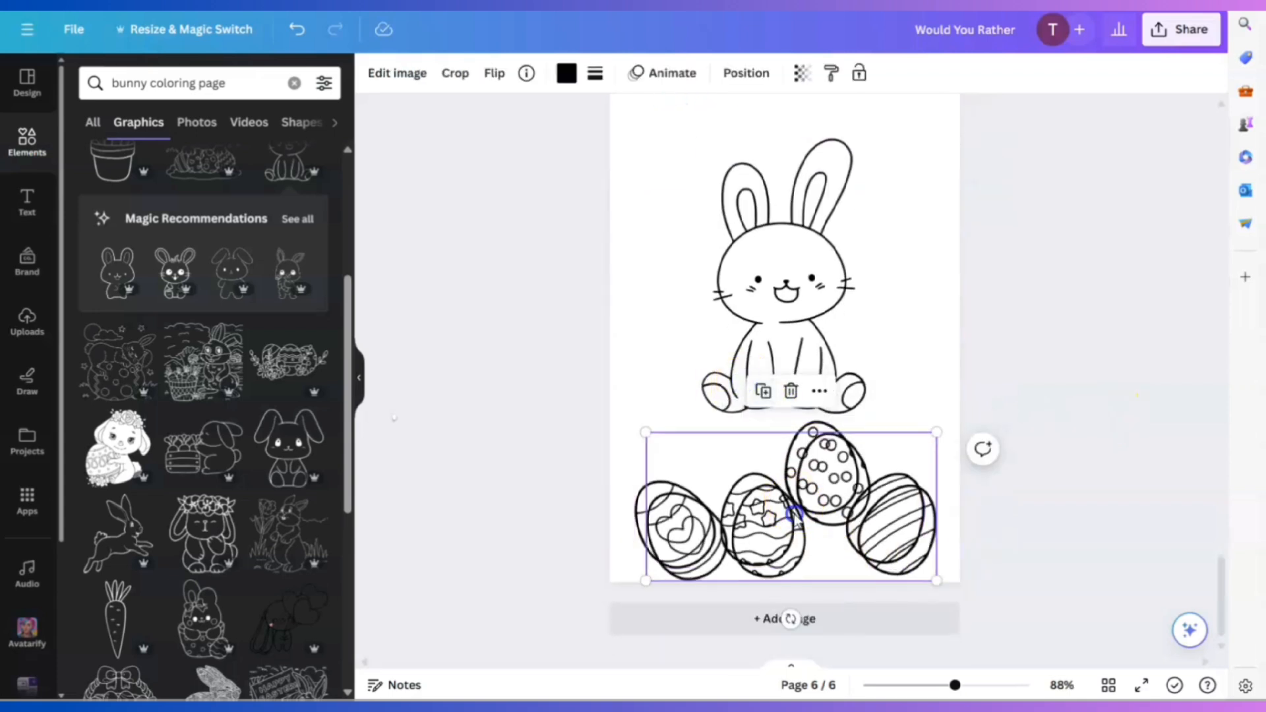
pyautogui.moveTo(791, 513); pyautogui.dragTo(778, 361)
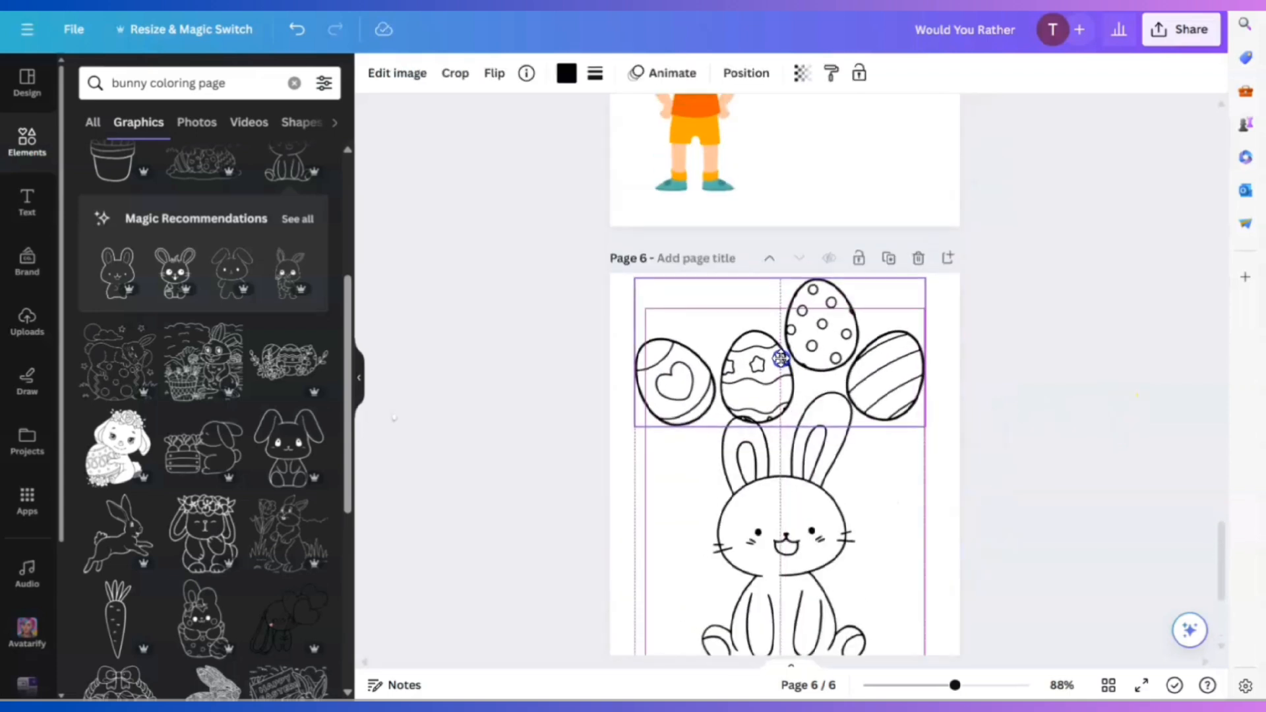
pyautogui.click(851, 429)
pyautogui.moveTo(874, 390); pyautogui.dragTo(843, 436)
# Flip the upper egg row both vertically and horizontally.
pyautogui.click(830, 356)
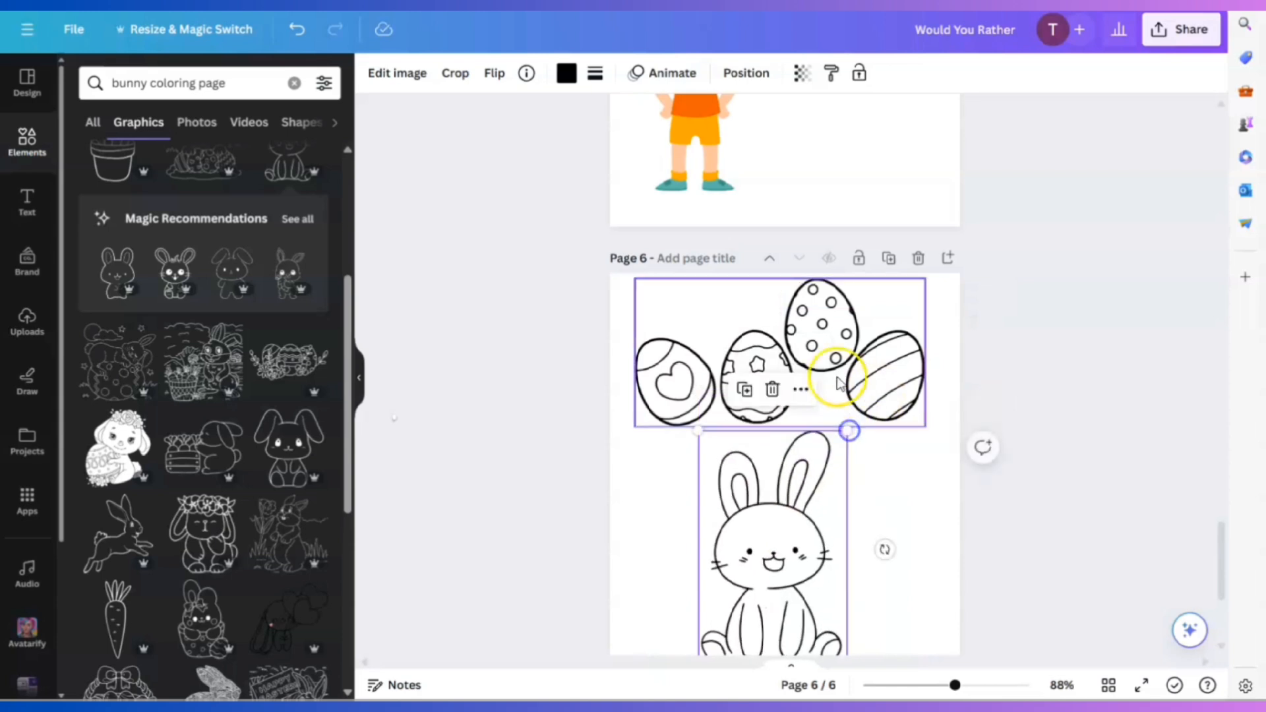
pyautogui.click(495, 74)
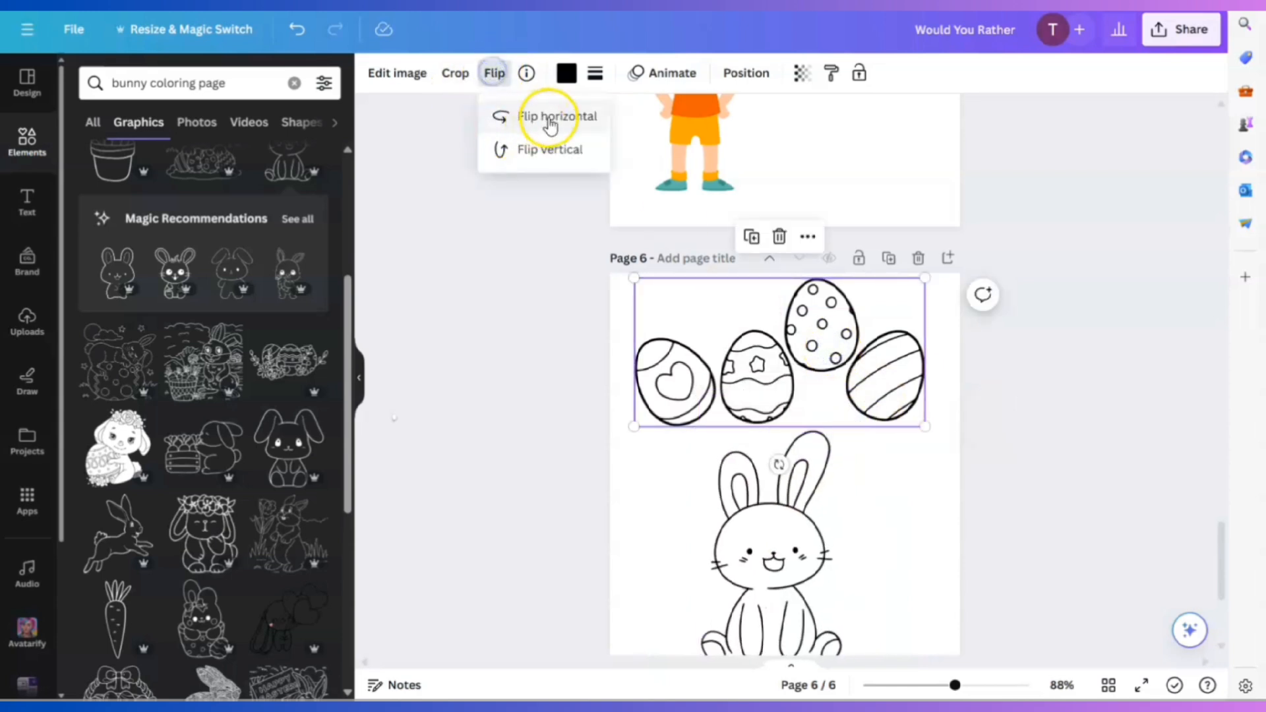
pyautogui.click(539, 151)
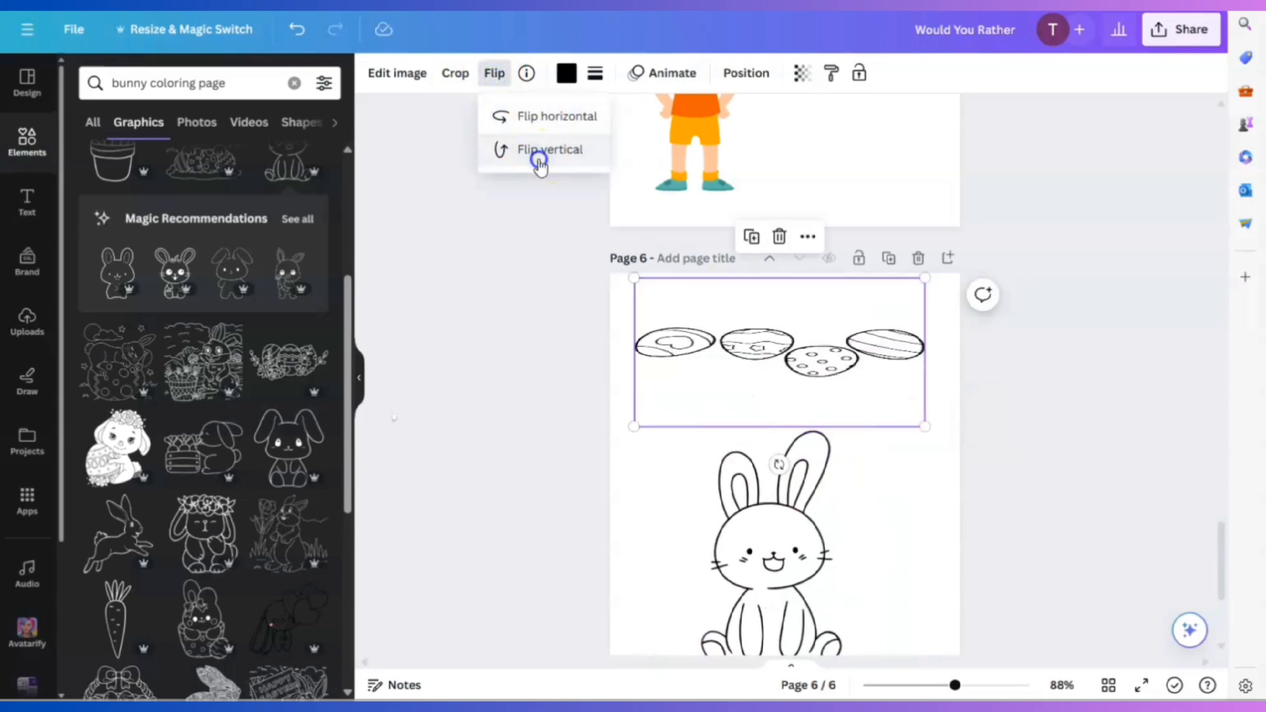
pyautogui.click(537, 116)
pyautogui.moveTo(808, 329); pyautogui.dragTo(866, 285)
# Move the smiling bunny to the right half of page 6 and add an enlarged floppy-eared bunny outline beside it in the left half.
pyautogui.scroll(-4, 997, 415)
pyautogui.click(793, 316)
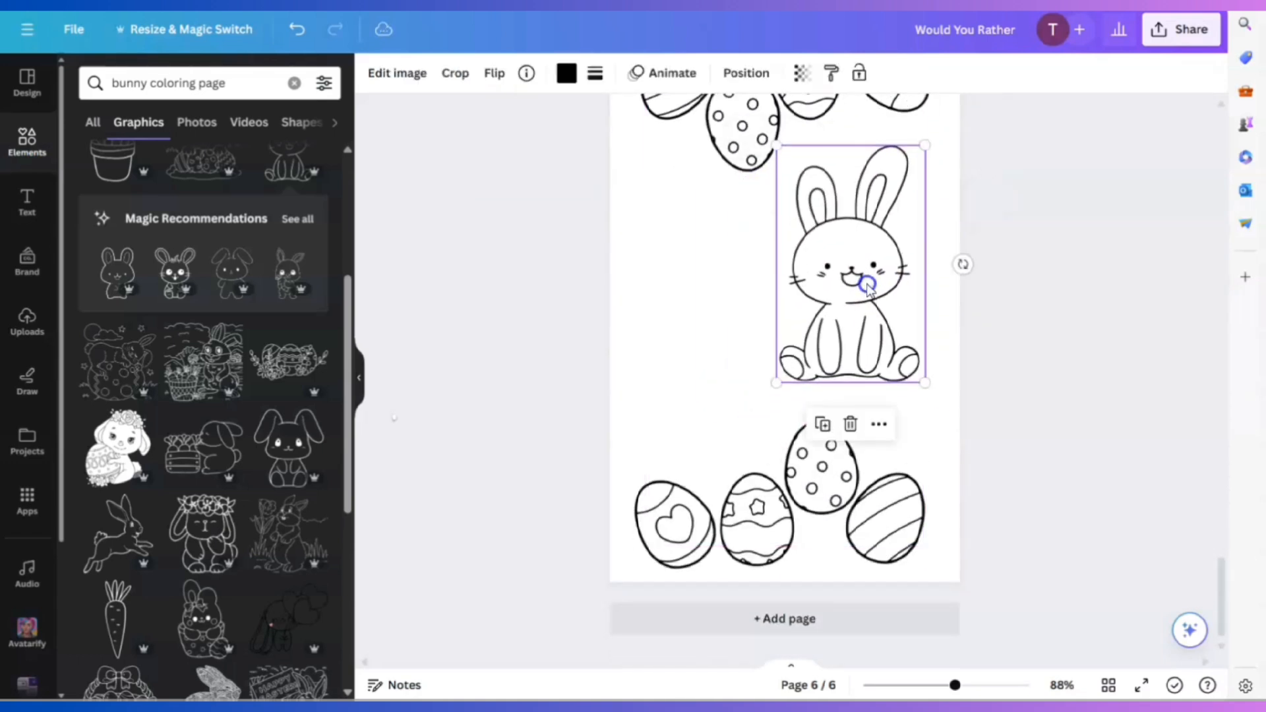
pyautogui.click(285, 443)
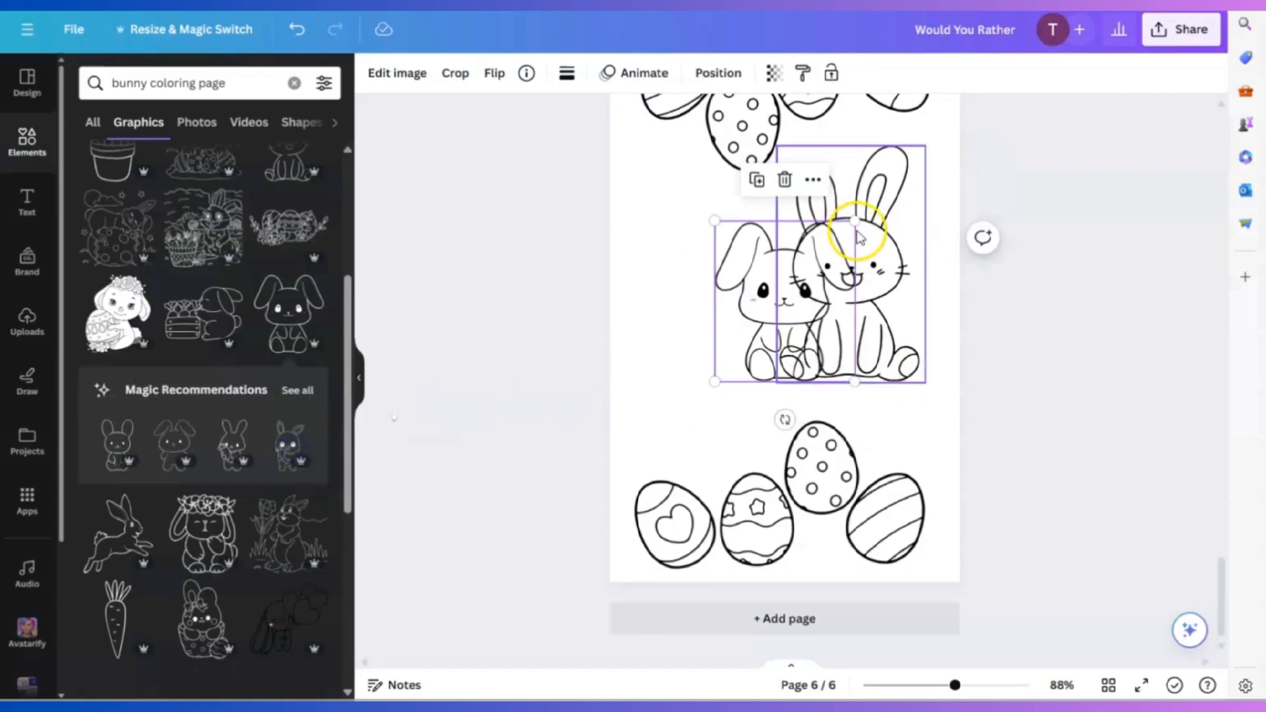
pyautogui.moveTo(855, 221); pyautogui.dragTo(903, 165)
pyautogui.moveTo(804, 223); pyautogui.dragTo(698, 251)
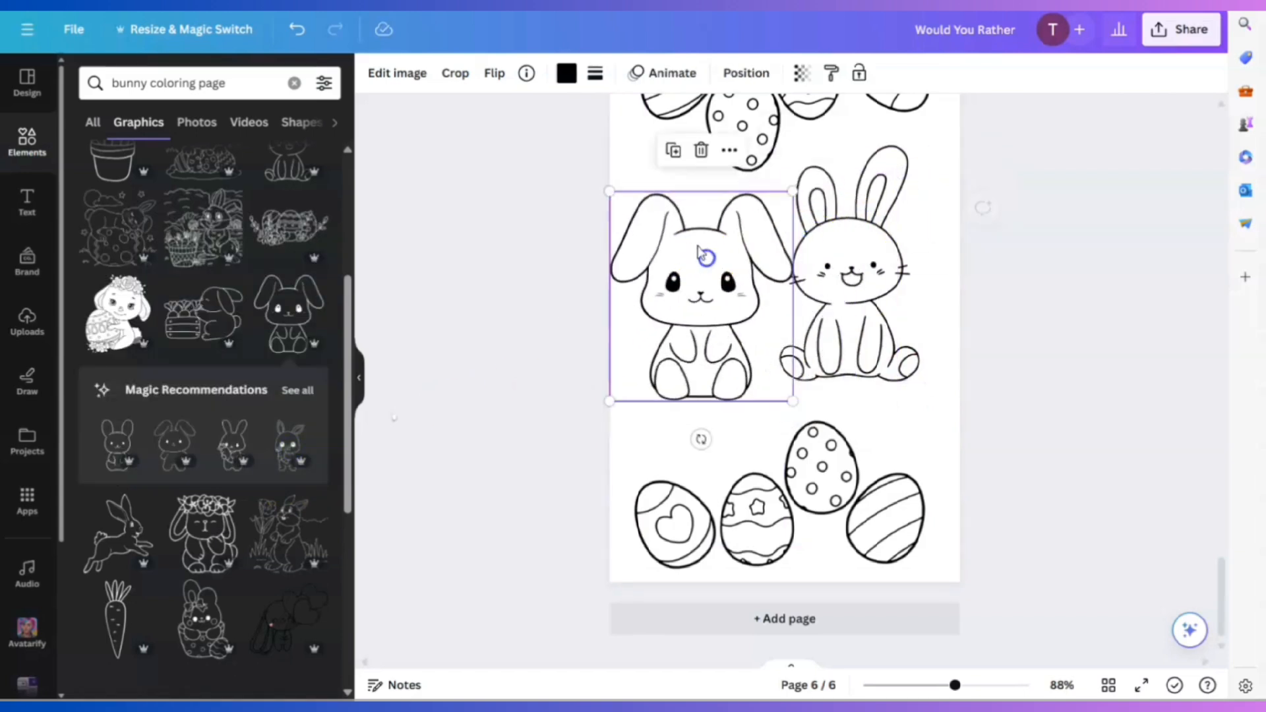
# Shrink the floppy-eared bunny on page 6 to slightly smaller than the smiling bunny and align it beside it without overlapping.
pyautogui.moveTo(610, 193); pyautogui.dragTo(654, 239)
pyautogui.moveTo(766, 304); pyautogui.dragTo(748, 247)
pyautogui.click(1025, 441)
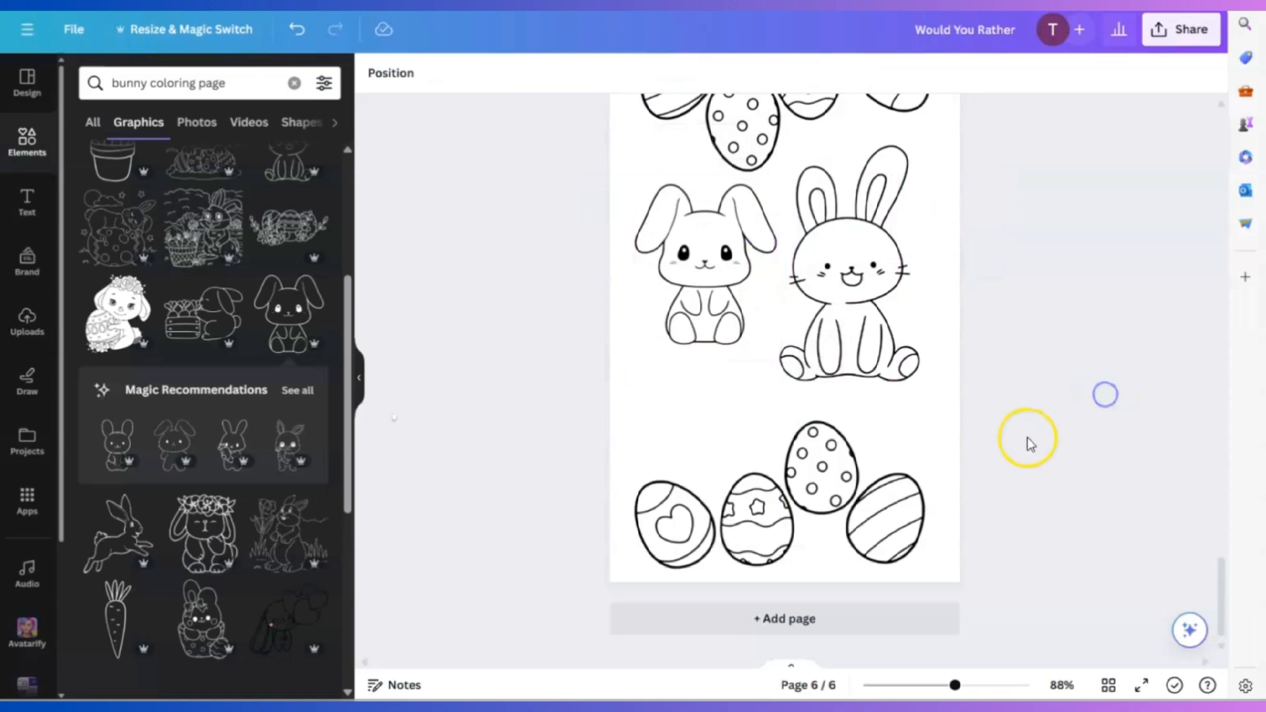
pyautogui.scroll(2, 1011, 221)
pyautogui.click(884, 401)
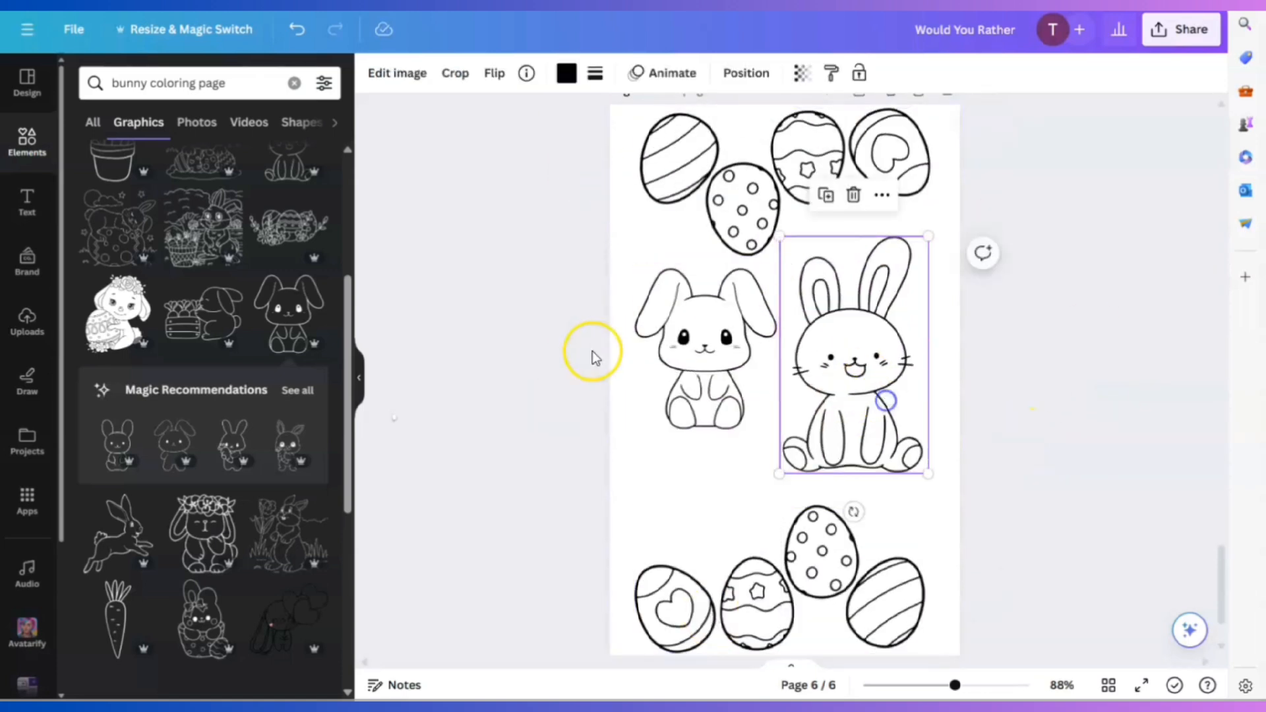
pyautogui.moveTo(696, 323); pyautogui.dragTo(694, 316)
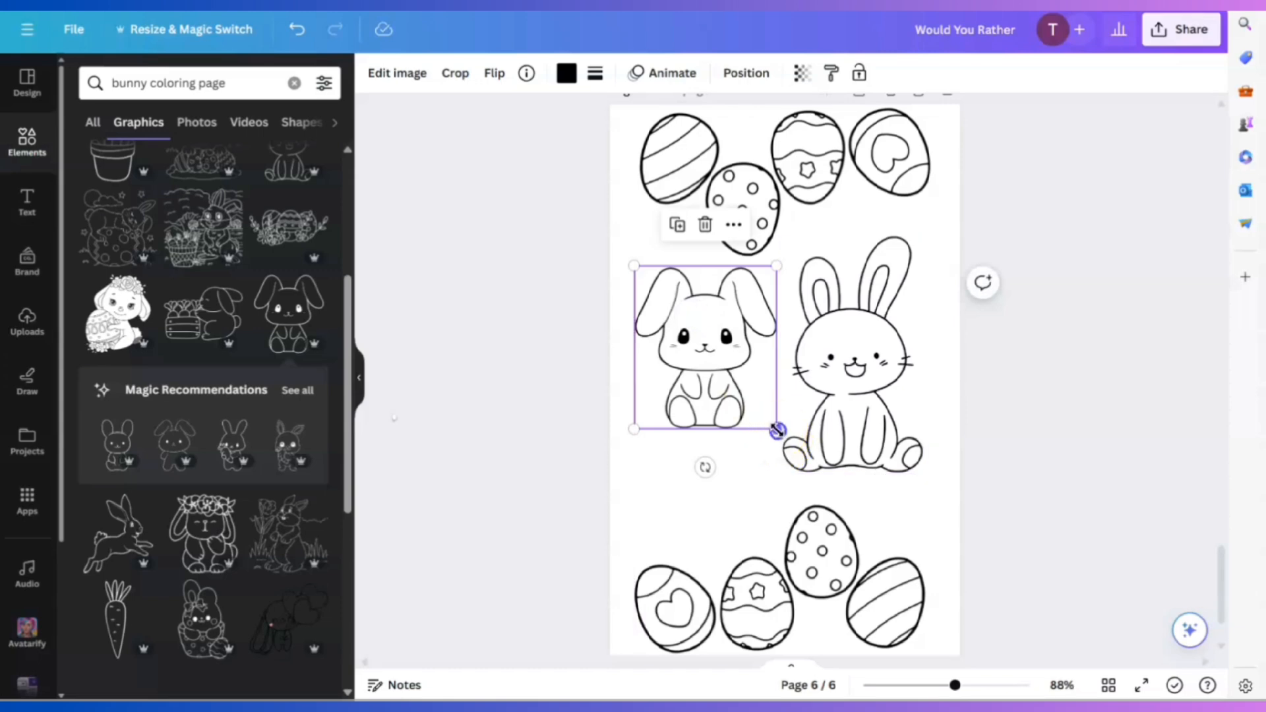
pyautogui.moveTo(777, 430); pyautogui.dragTo(793, 449)
pyautogui.click(899, 438)
pyautogui.click(910, 528)
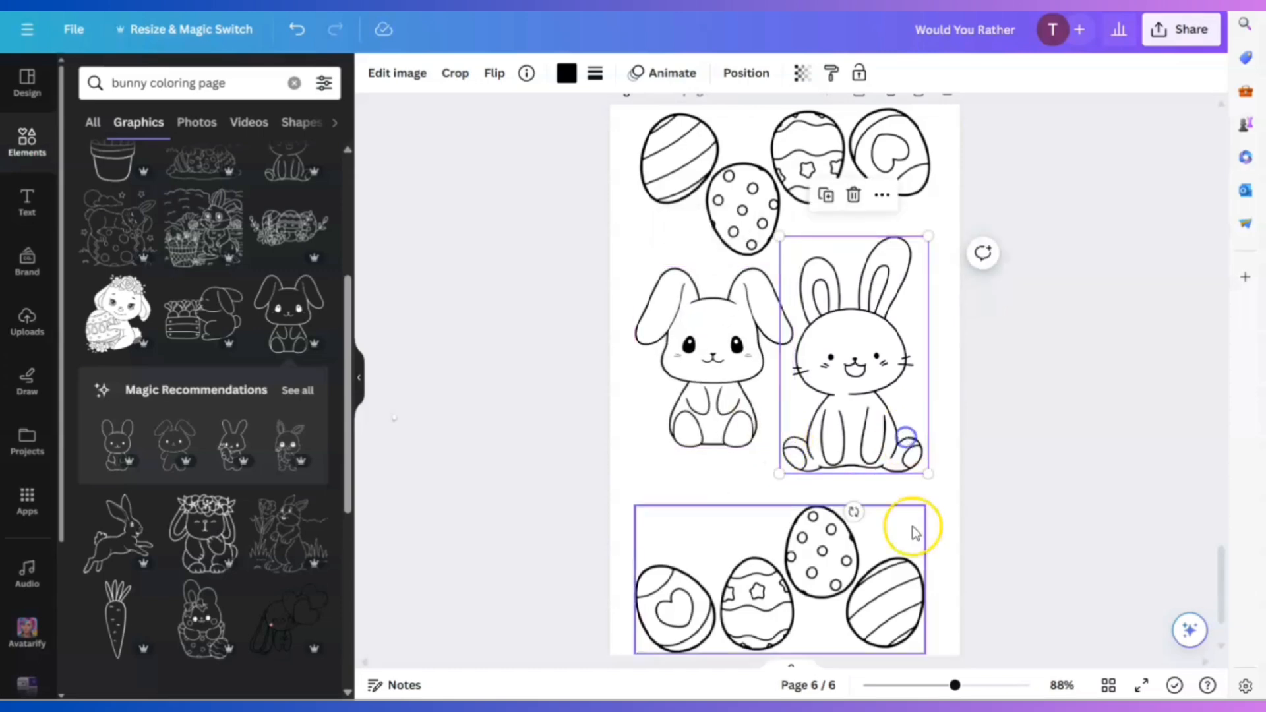
pyautogui.click(1071, 453)
# Examine the full coloring page layout on page 6, from the upper egg row to the lower one.
pyautogui.scroll(-1, 1058, 452)
pyautogui.scroll(3, 1048, 453)
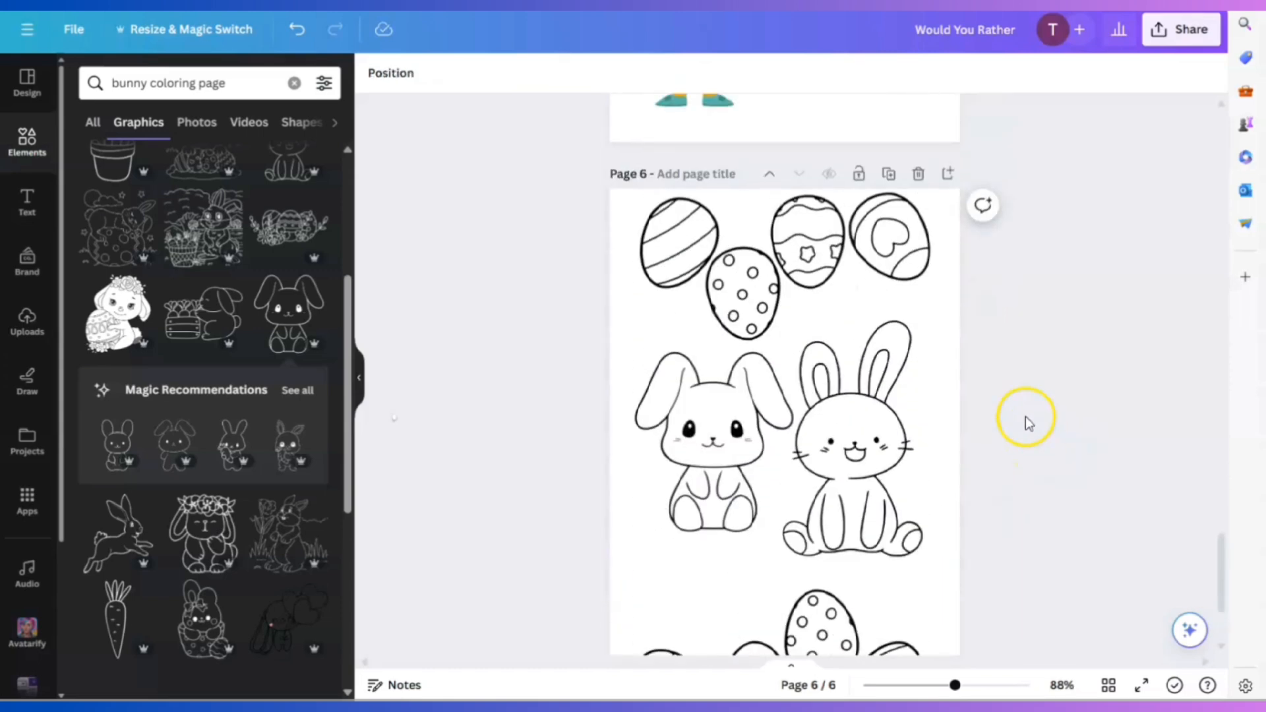
pyautogui.scroll(-2, 1035, 408)
pyautogui.scroll(-2, 1012, 390)
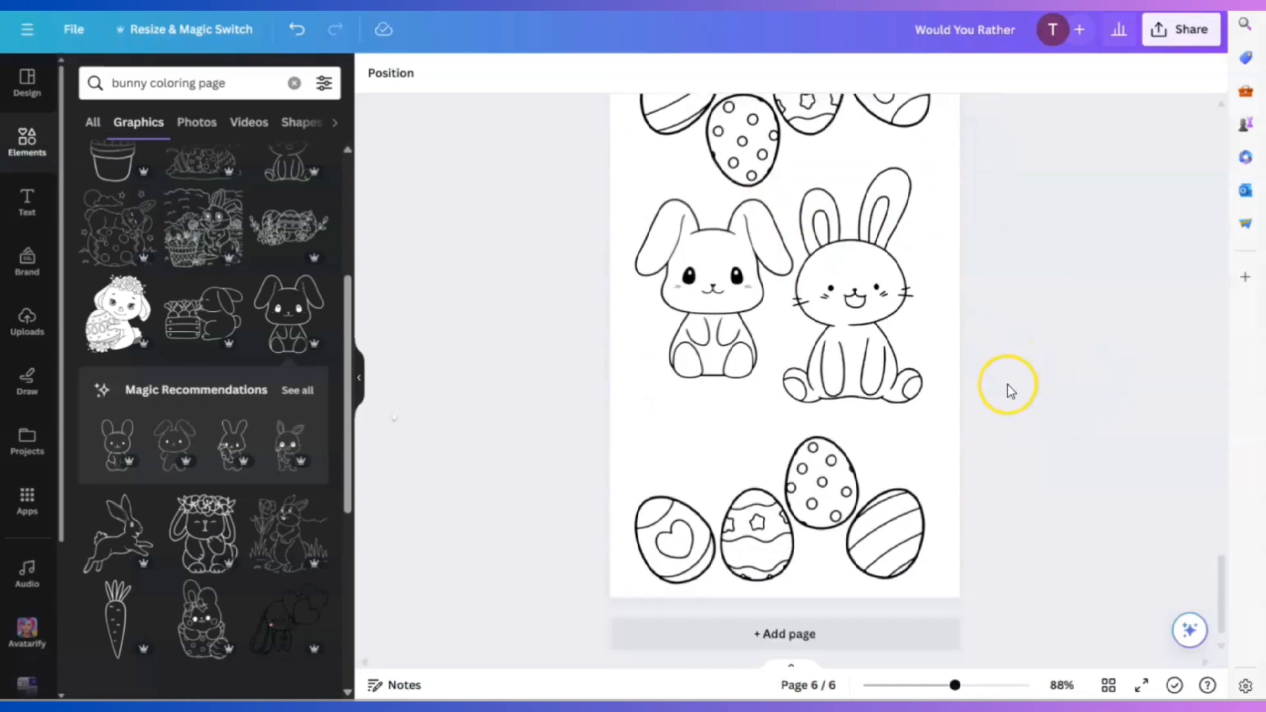
pyautogui.scroll(-1, 952, 375)
pyautogui.scroll(3, 607, 503)
pyautogui.scroll(-1, 1154, 417)
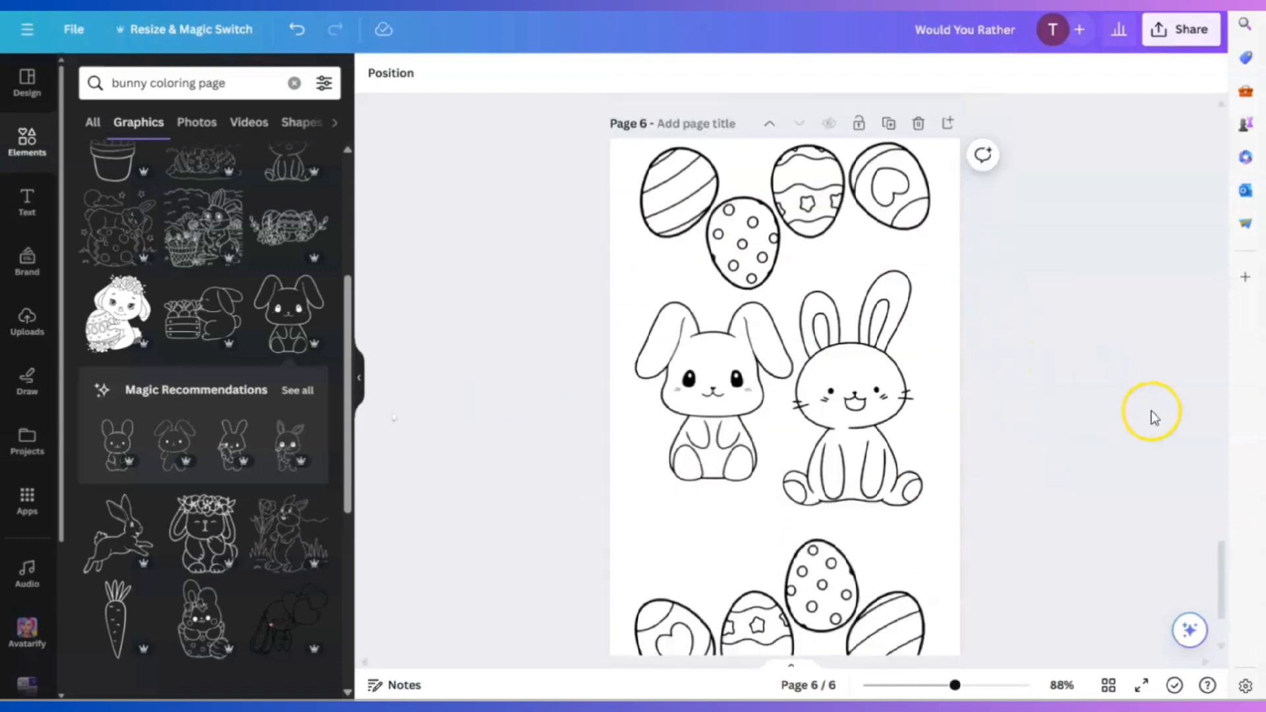
pyautogui.scroll(-1, 1154, 417)
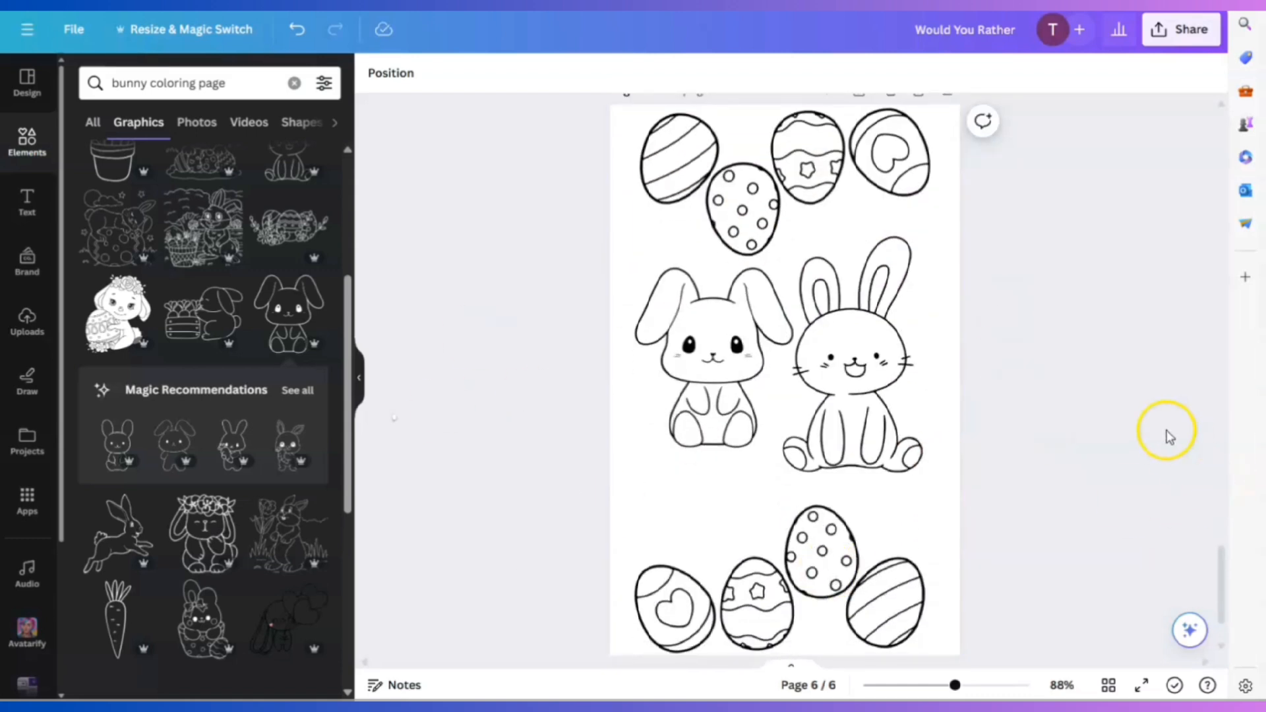
pyautogui.scroll(2, 1088, 393)
pyautogui.scroll(-2, 1087, 389)
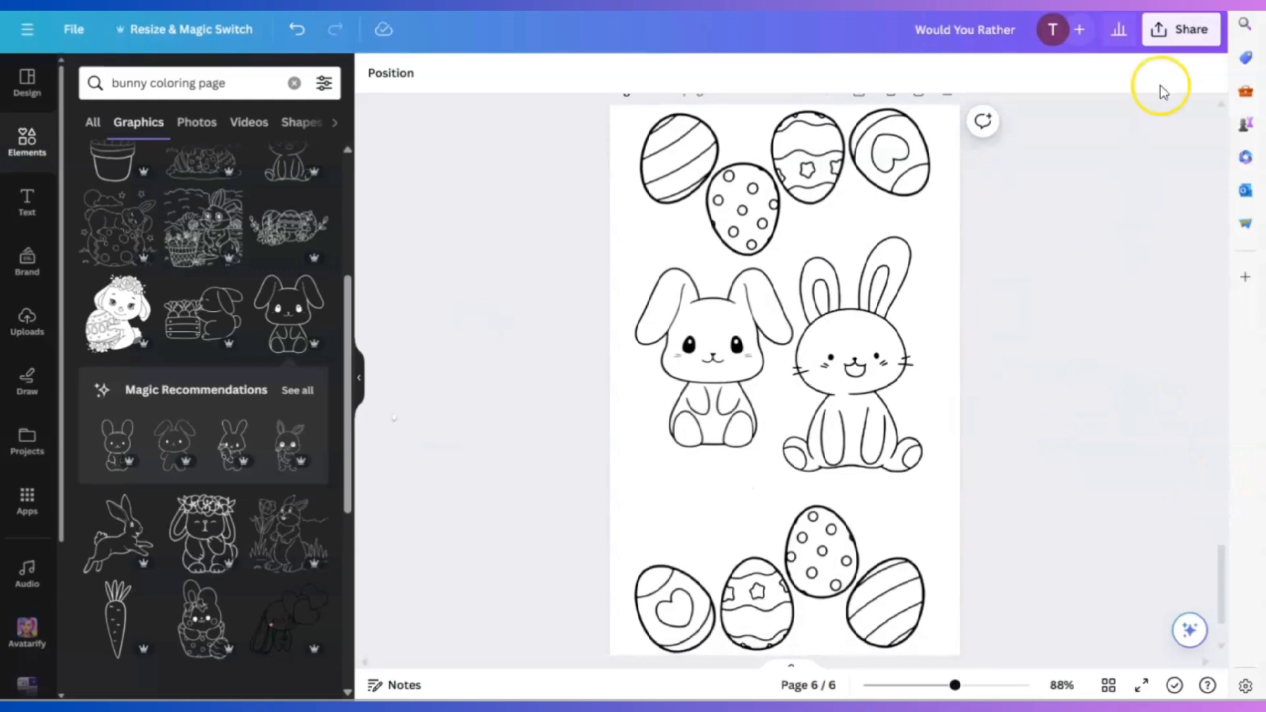
# Download only page 6 as a PNG.
pyautogui.click(1176, 43)
pyautogui.click(1002, 445)
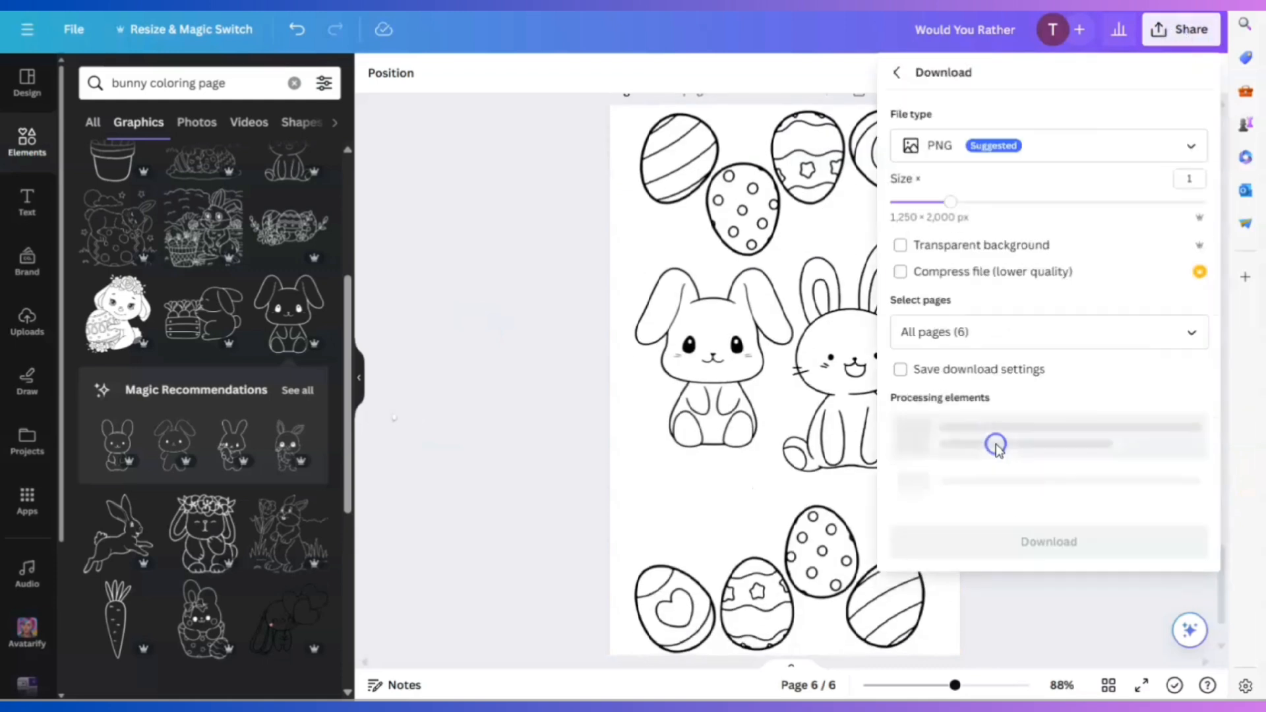
pyautogui.click(1205, 327)
pyautogui.click(1178, 380)
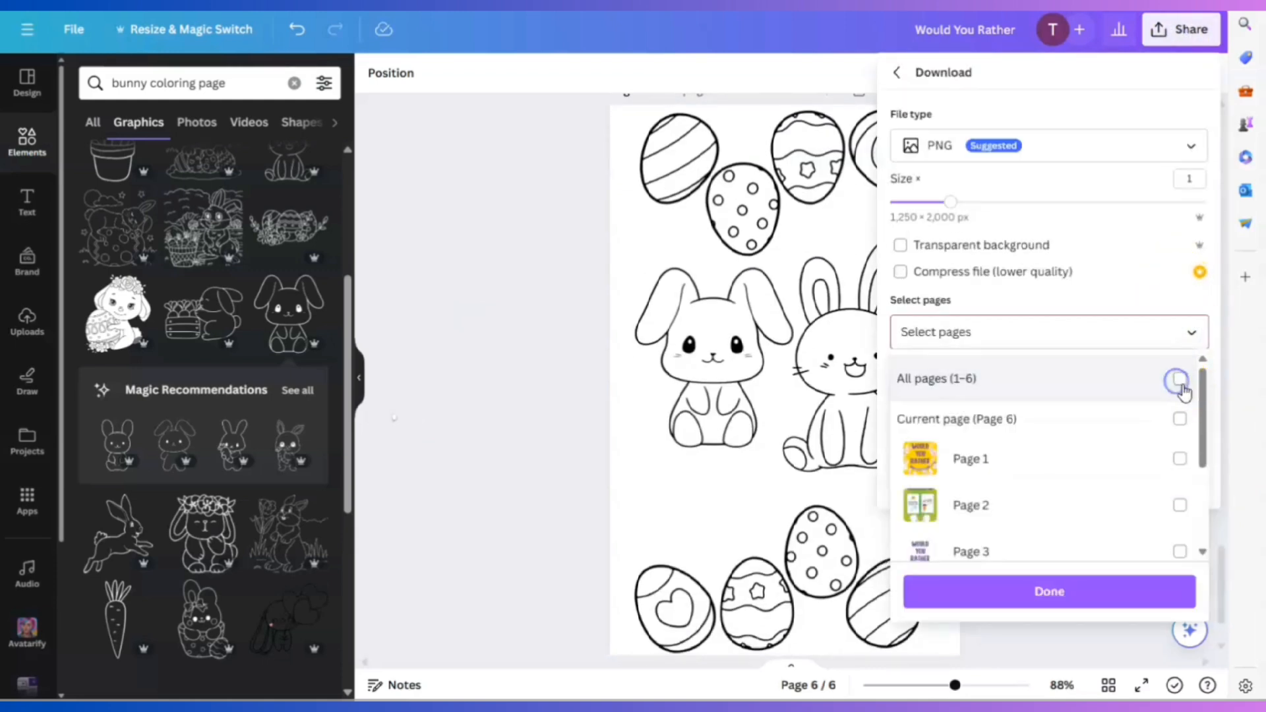
pyautogui.moveTo(1204, 394); pyautogui.dragTo(1206, 489)
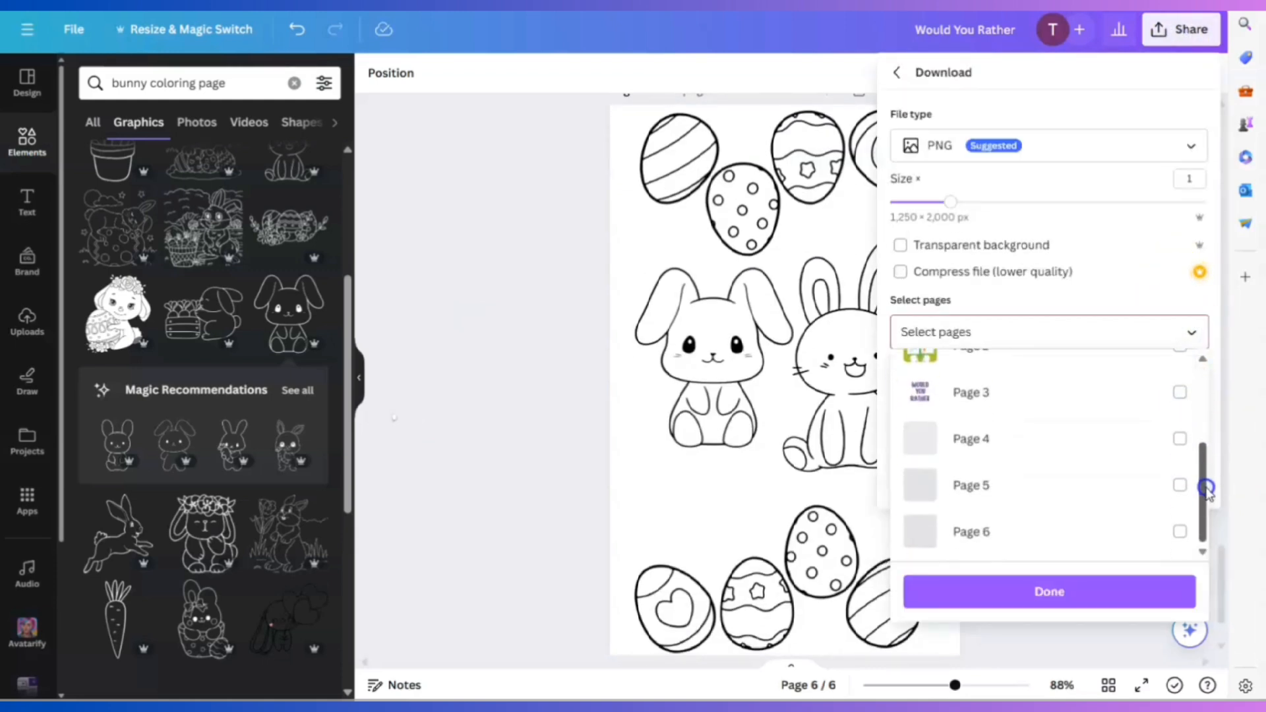
pyautogui.click(1178, 534)
pyautogui.click(1048, 603)
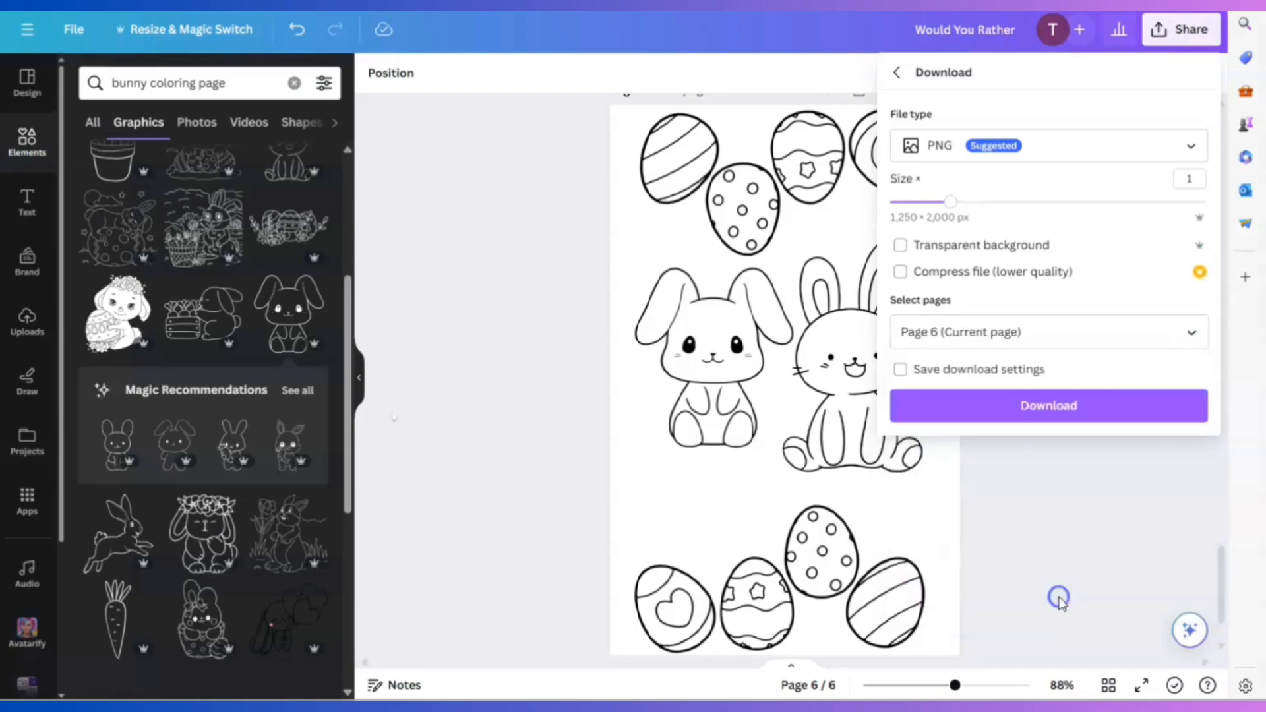
pyautogui.click(1082, 406)
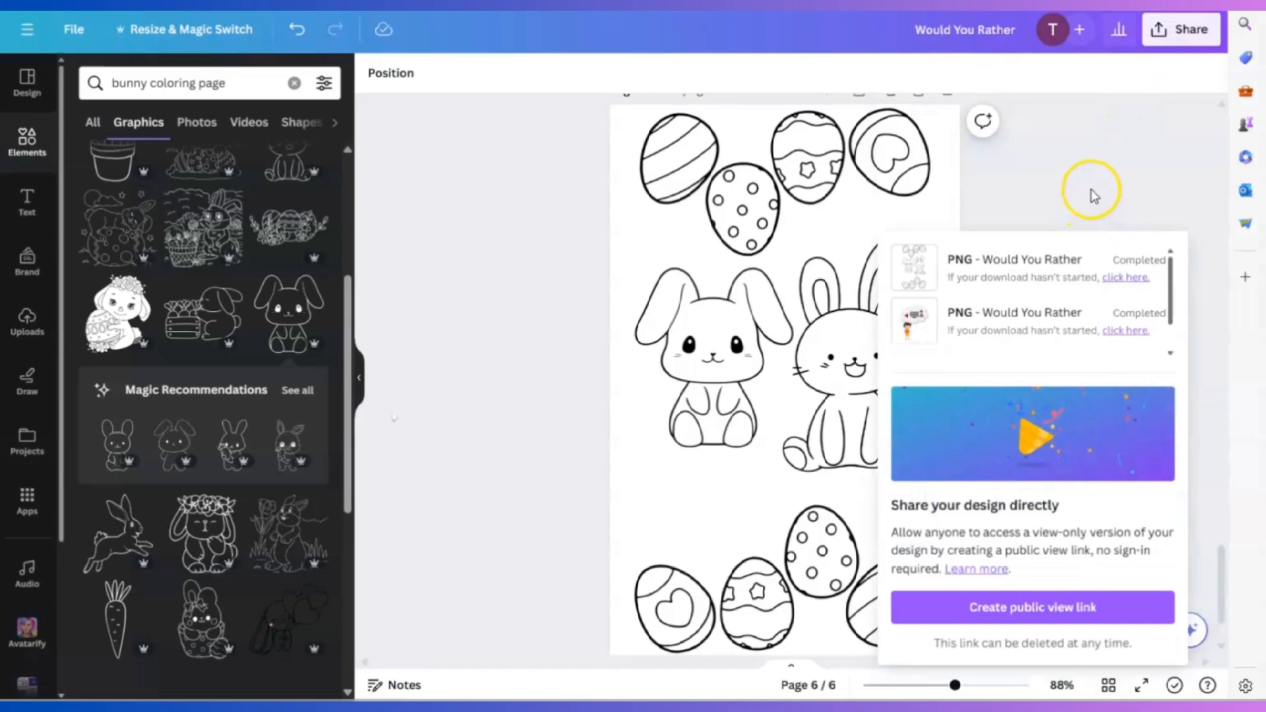
pyautogui.click(1121, 198)
# Add the downloaded coloring page image to page 2 and shrink it to a thumbnail smaller than the two question page previews.
pyautogui.scroll(5, 1099, 333)
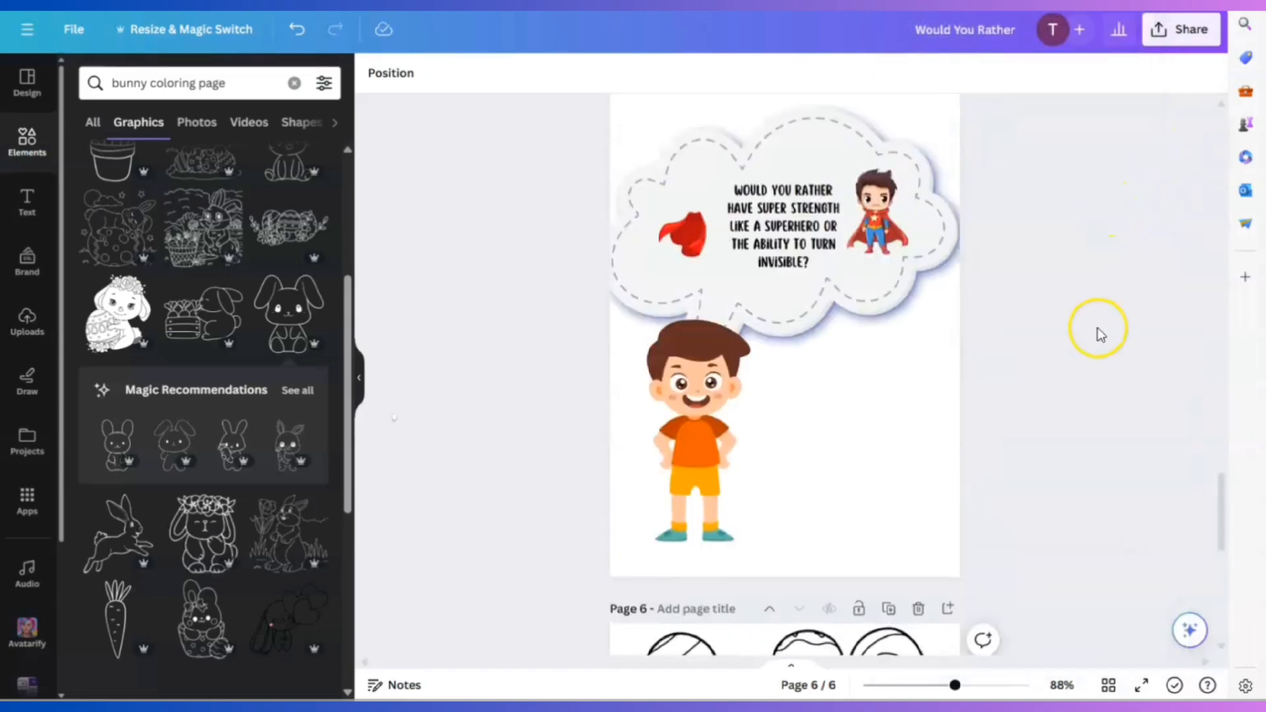
pyautogui.scroll(15, 1099, 333)
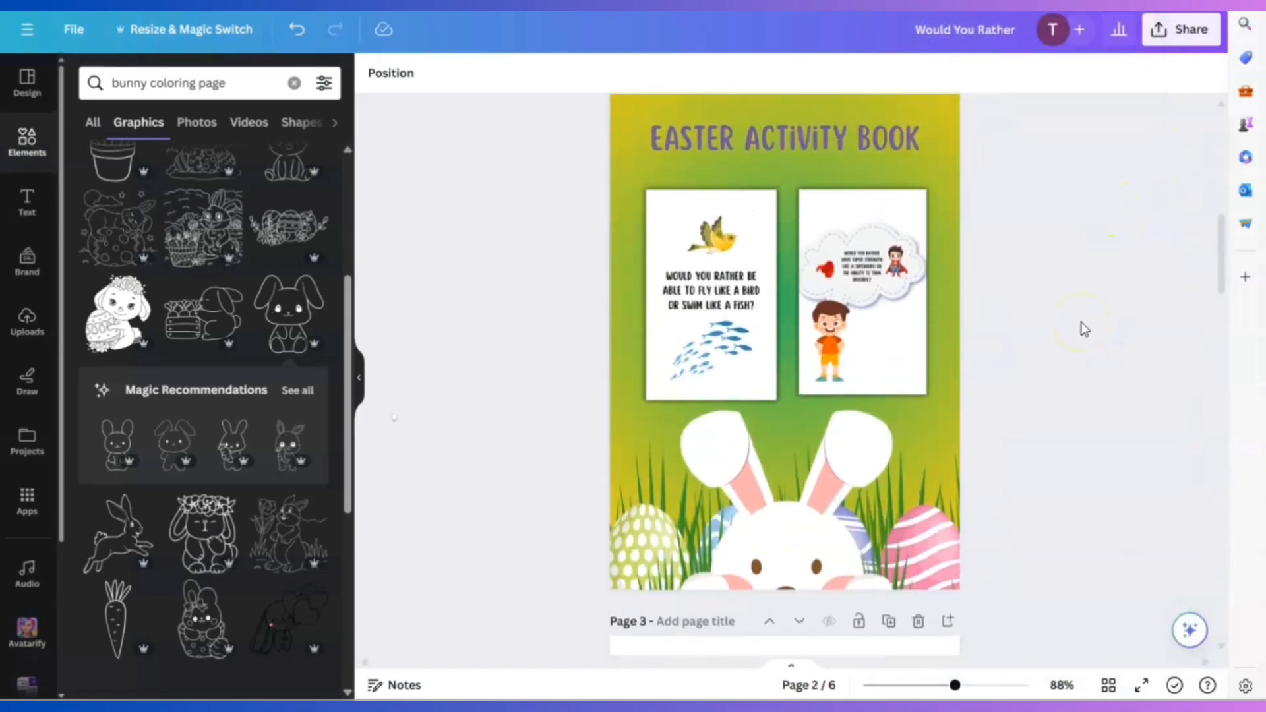
pyautogui.scroll(2, 994, 288)
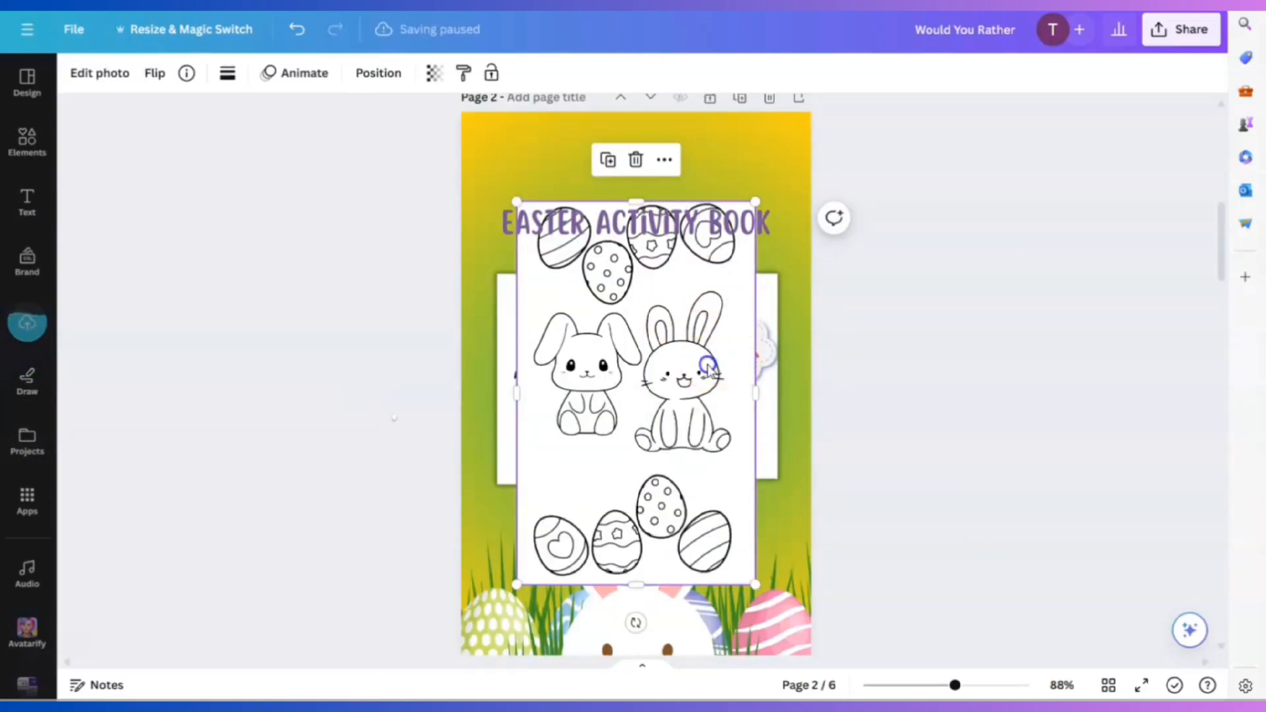
pyautogui.moveTo(708, 367); pyautogui.dragTo(718, 391)
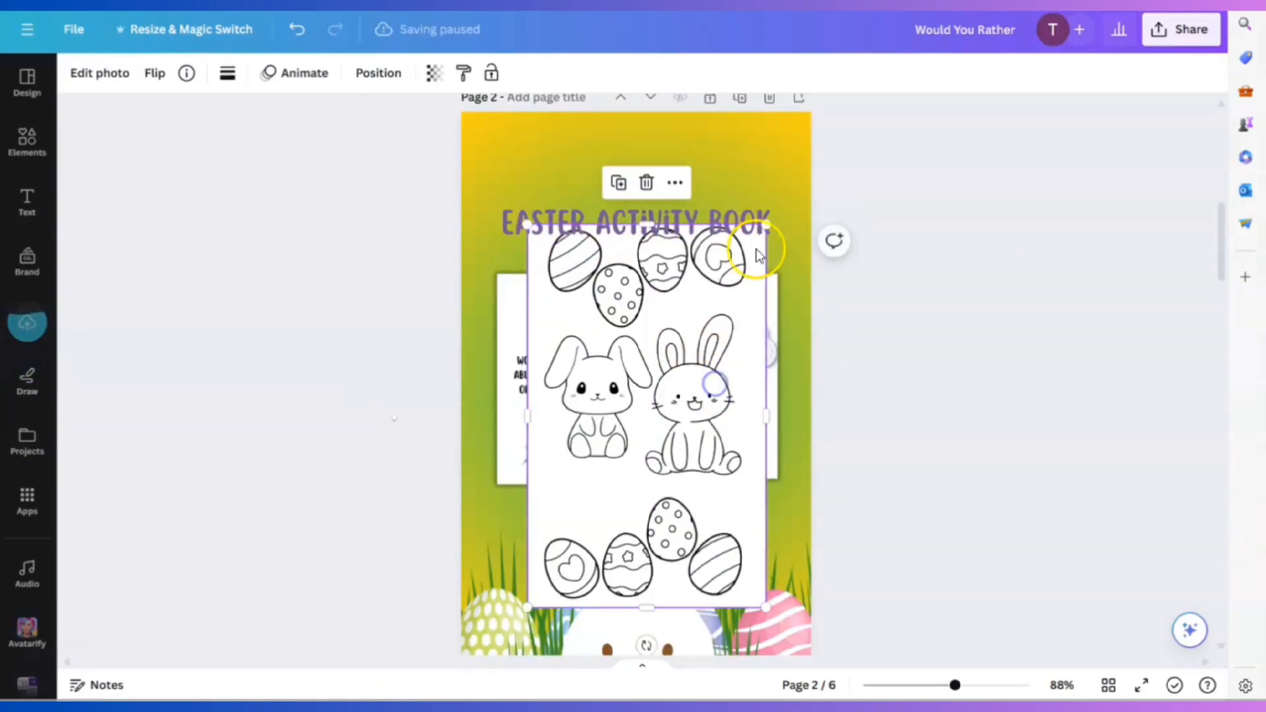
pyautogui.moveTo(765, 226); pyautogui.dragTo(659, 383)
pyautogui.moveTo(596, 442); pyautogui.dragTo(643, 348)
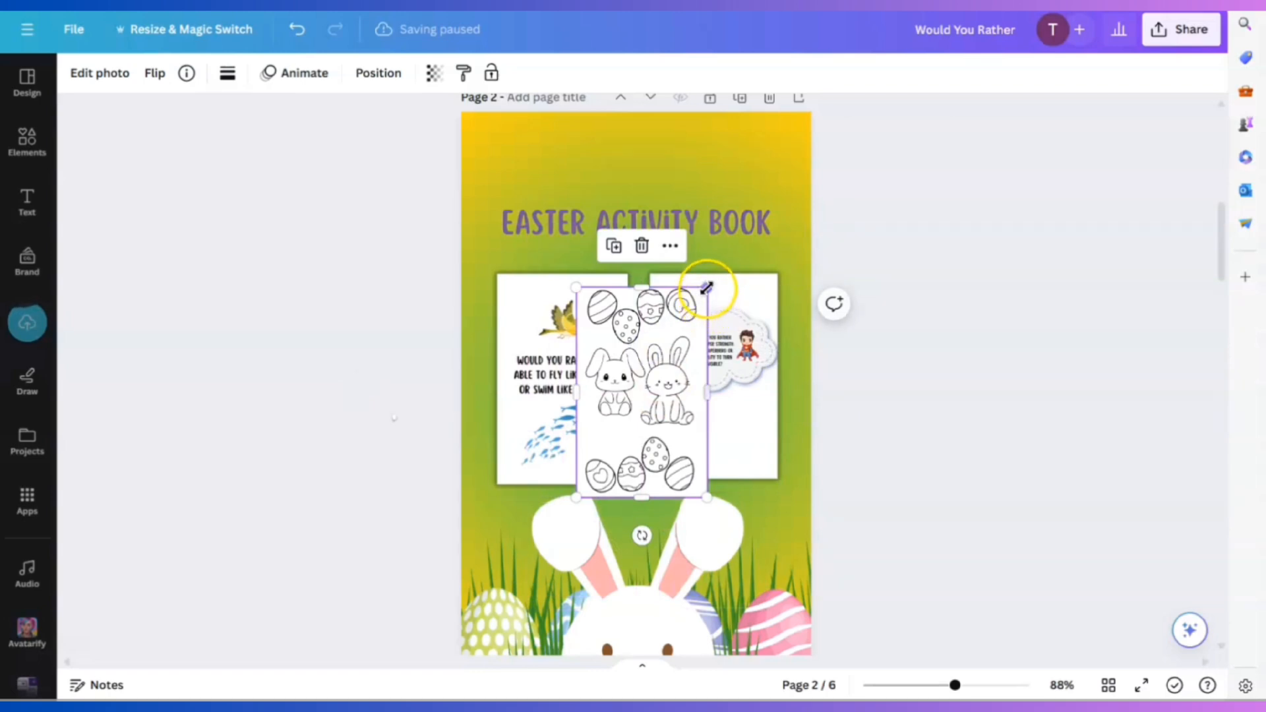
pyautogui.moveTo(706, 287); pyautogui.dragTo(690, 313)
# Raise the "Easter Activity Book" title and both question page previews on page 2, and lower the coloring page thumbnail.
pyautogui.moveTo(678, 220); pyautogui.dragTo(688, 173)
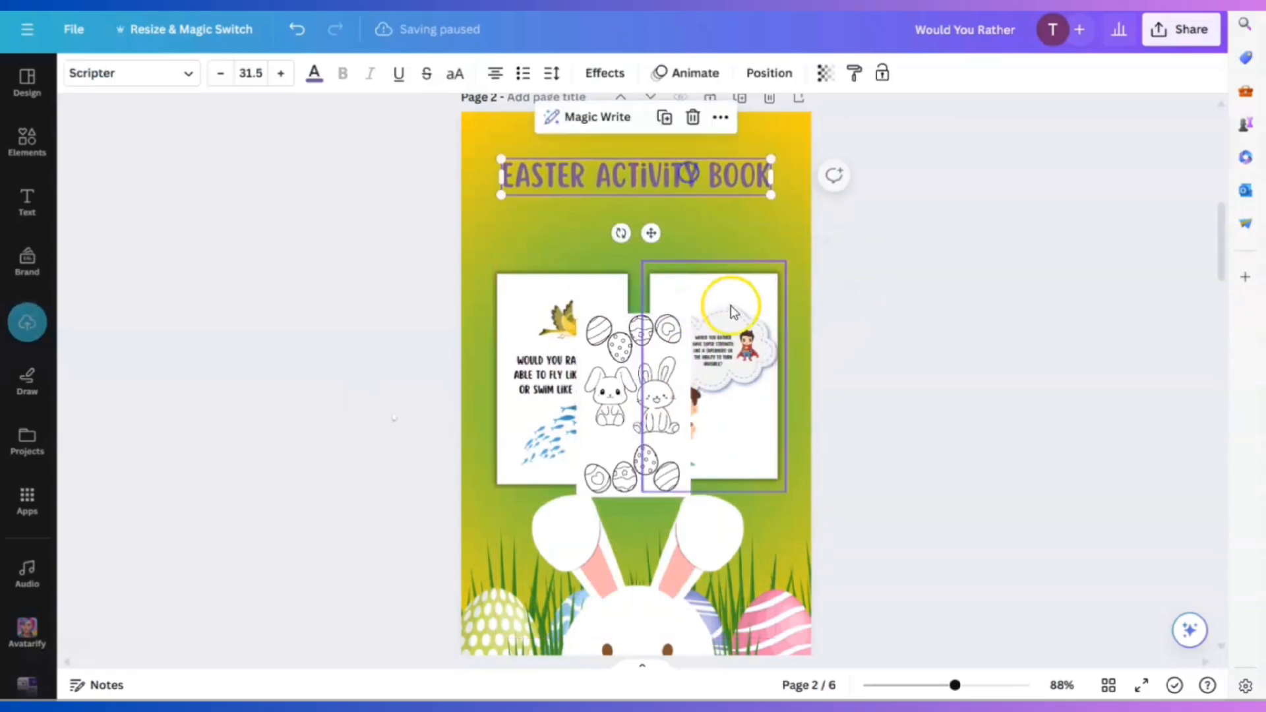
pyautogui.click(731, 310)
pyautogui.moveTo(732, 310); pyautogui.dragTo(732, 246)
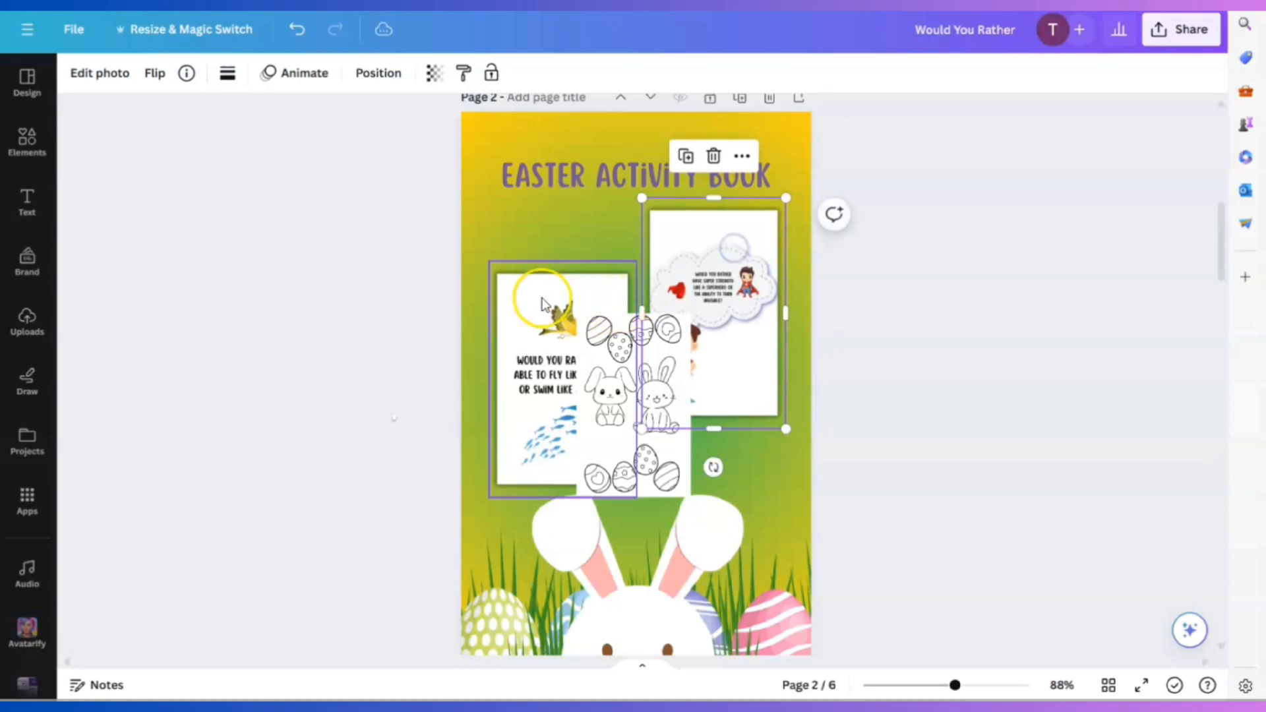
pyautogui.moveTo(542, 304); pyautogui.dragTo(542, 242)
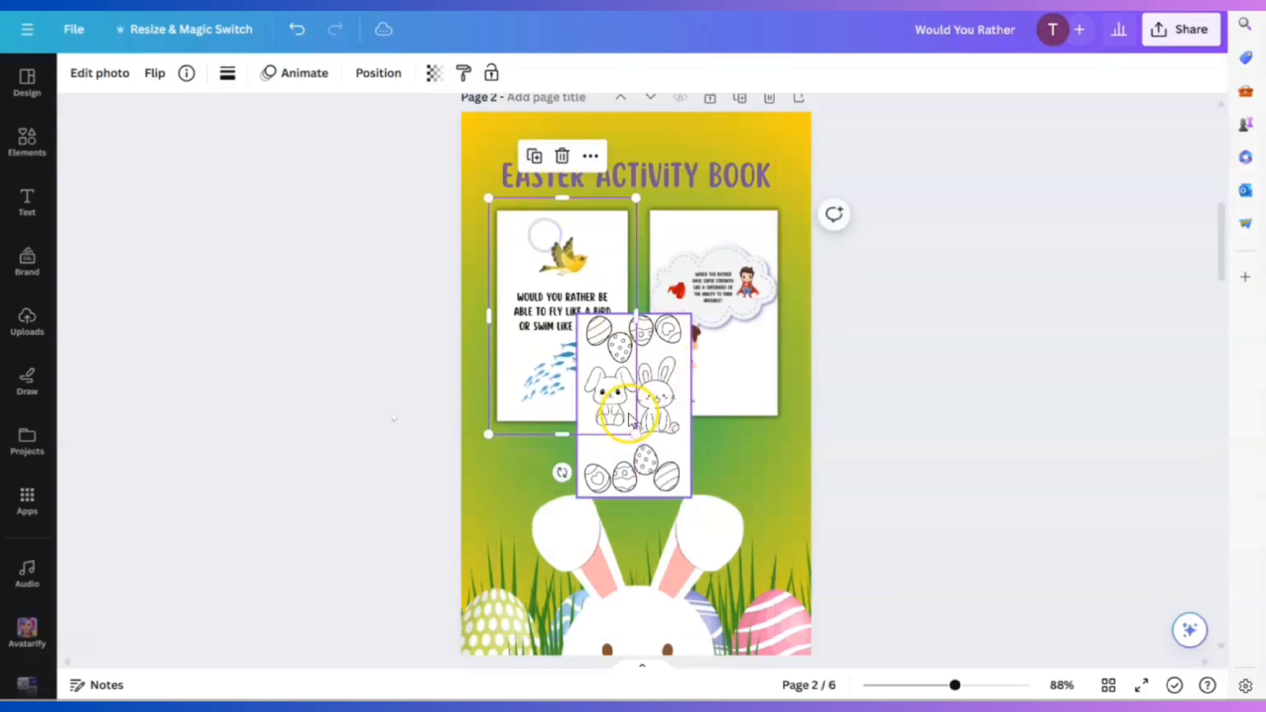
pyautogui.moveTo(645, 462); pyautogui.dragTo(653, 503)
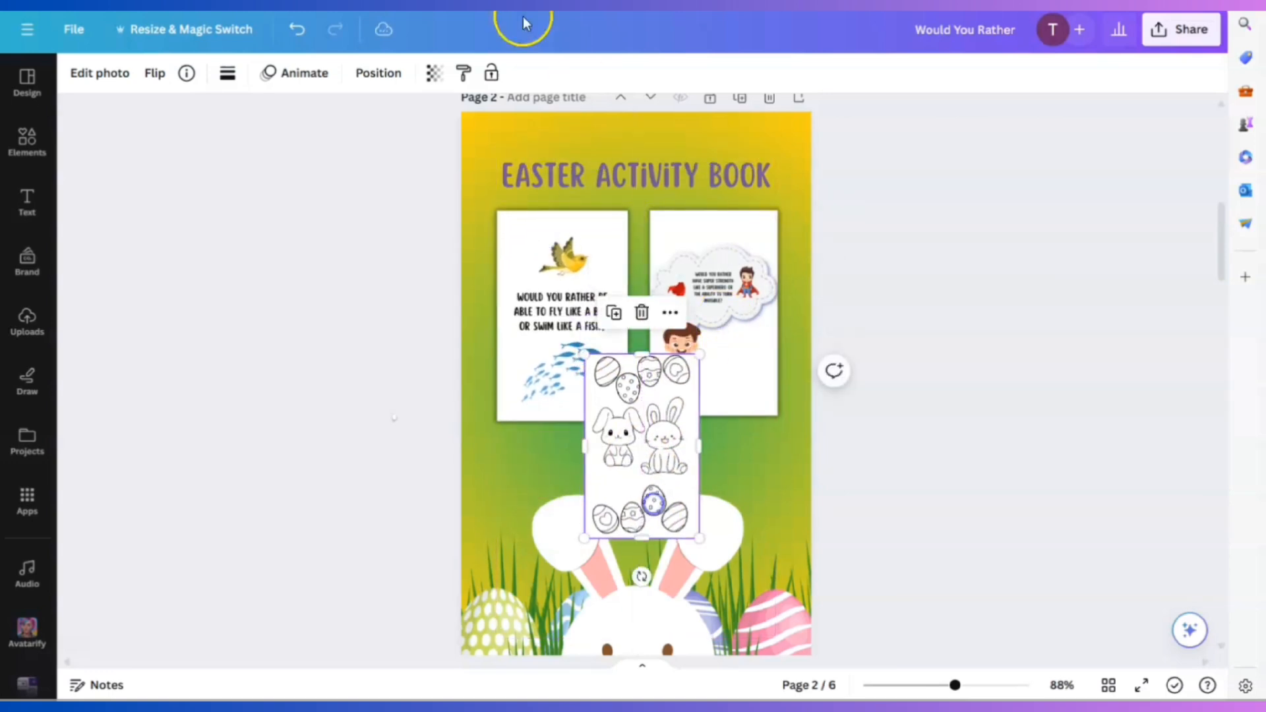
# Apply a Glow shadow to the coloring page thumbnail and move it up to overlap the bird question preview.
pyautogui.click(97, 74)
pyautogui.scroll(-4, 191, 369)
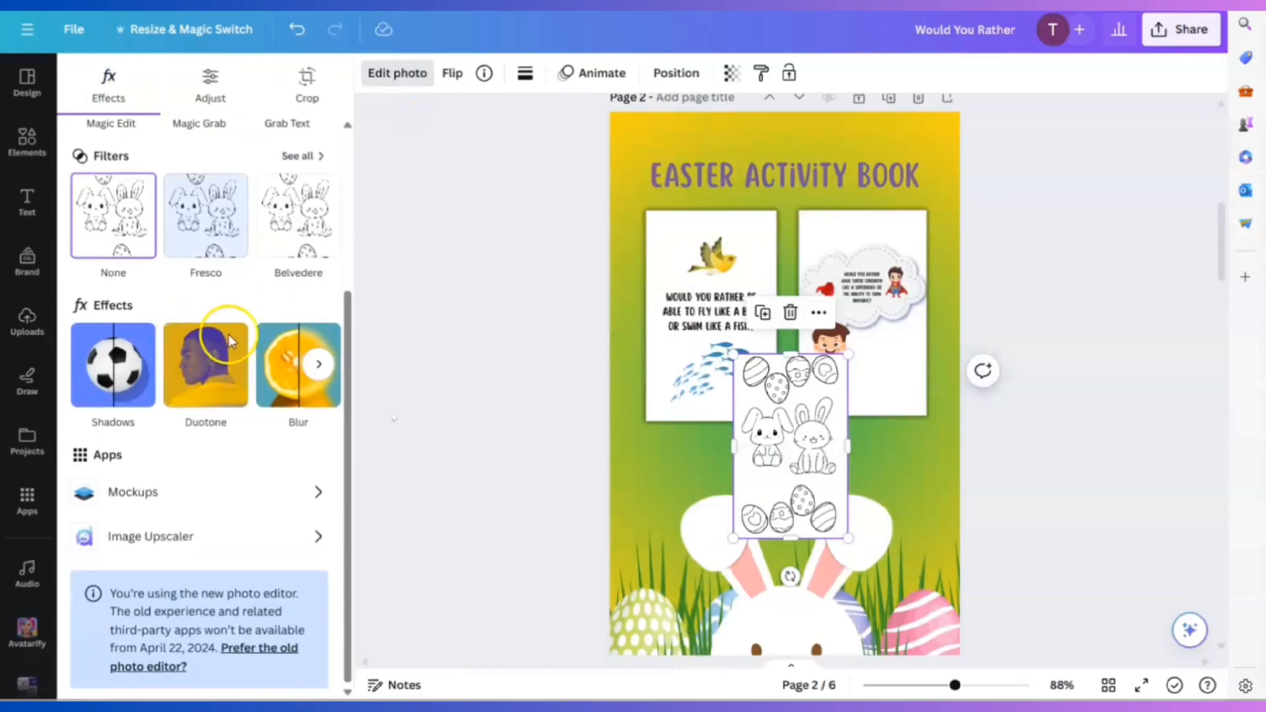
pyautogui.click(113, 363)
pyautogui.click(117, 270)
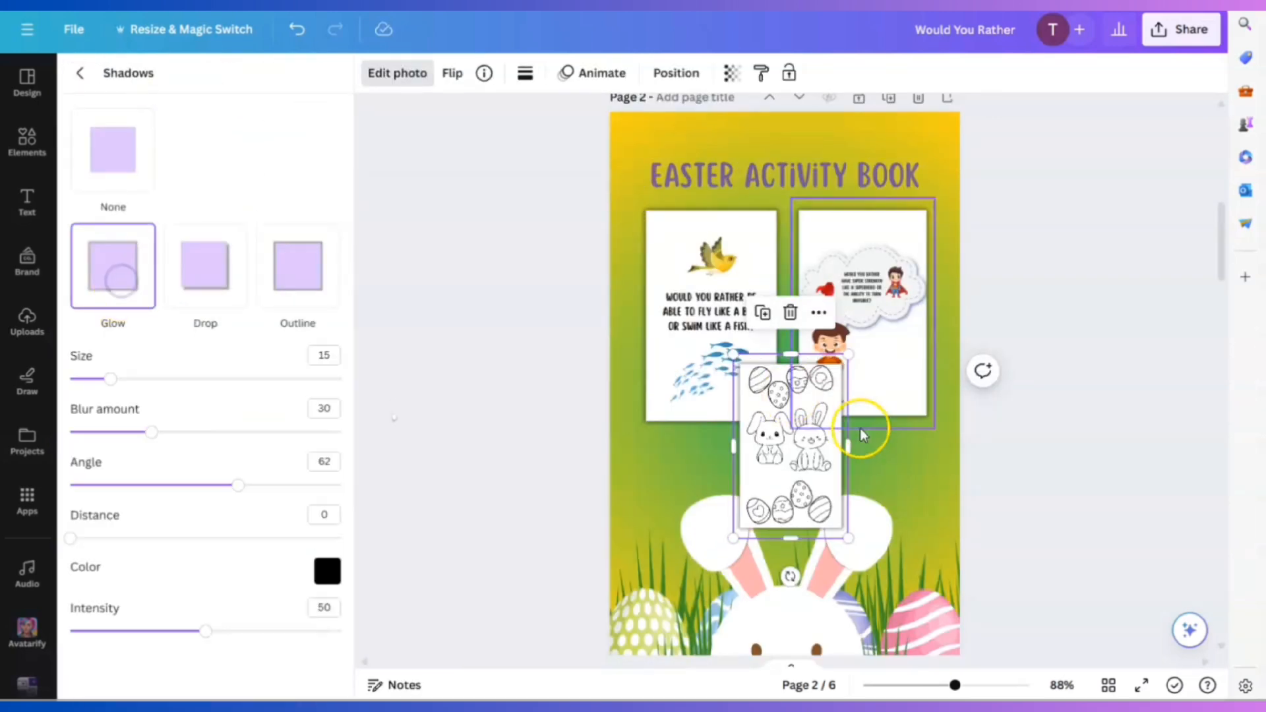
pyautogui.moveTo(794, 427); pyautogui.dragTo(763, 366)
pyautogui.click(1085, 469)
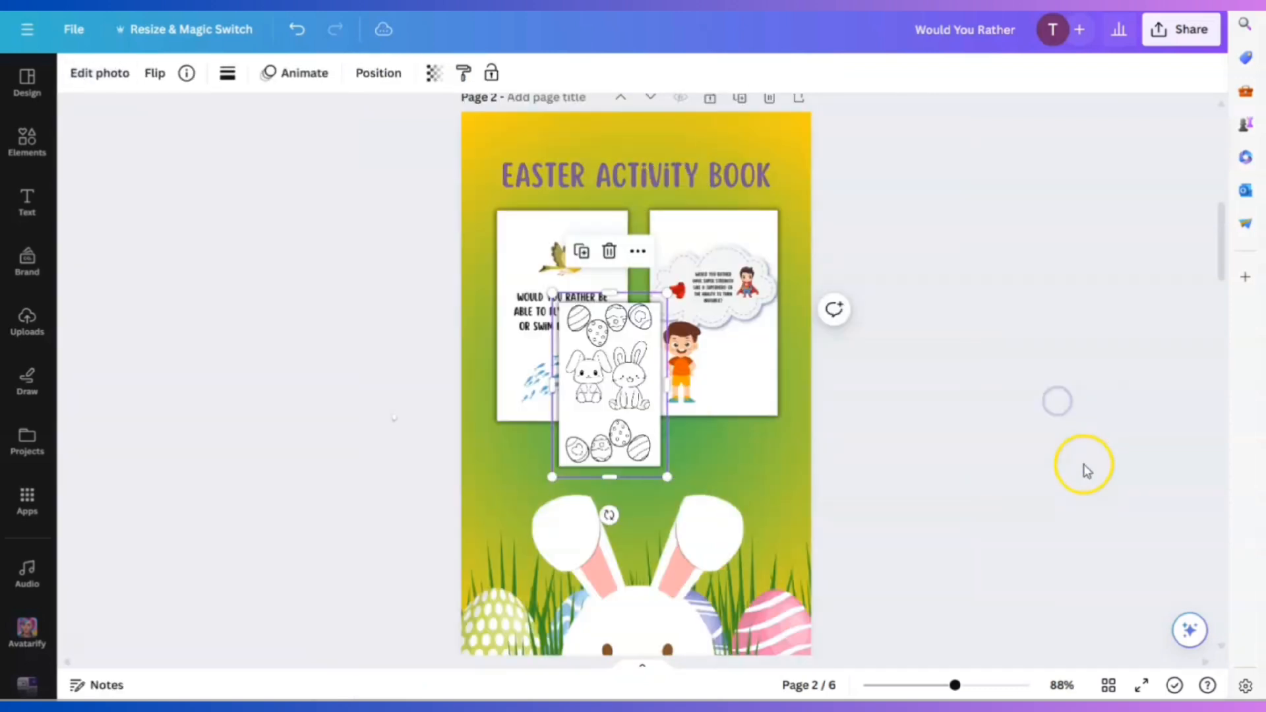
pyautogui.click(776, 467)
pyautogui.click(822, 226)
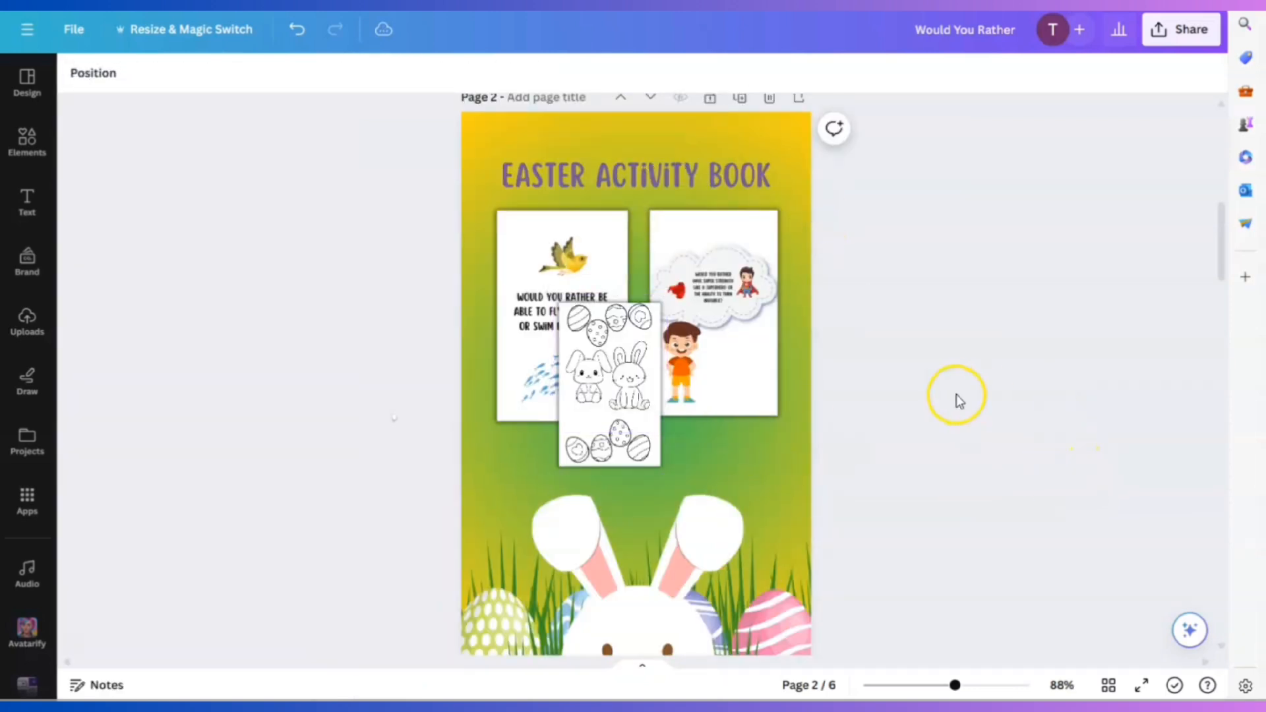
# Replace page 2's gradient background with the solid yellow from the brand colors.
pyautogui.scroll(-4, 955, 398)
pyautogui.scroll(5, 955, 399)
pyautogui.scroll(-3, 985, 335)
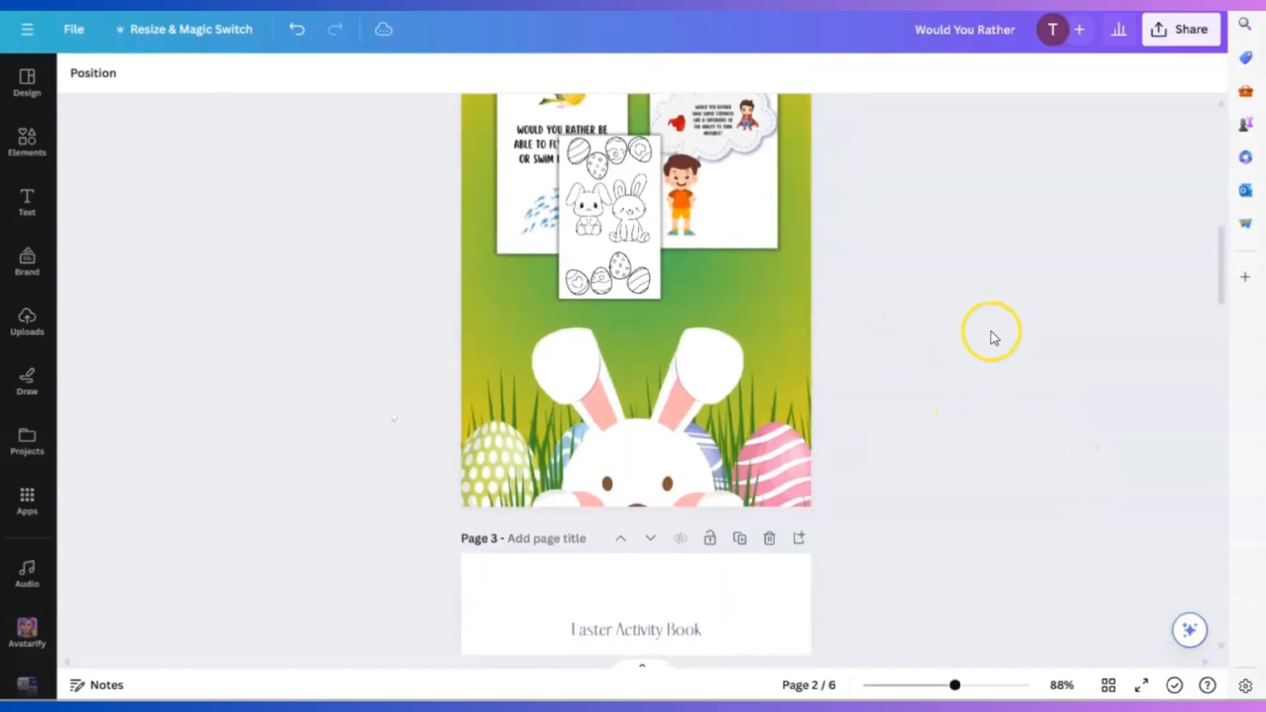
pyautogui.scroll(10, 986, 336)
pyautogui.scroll(-5, 982, 330)
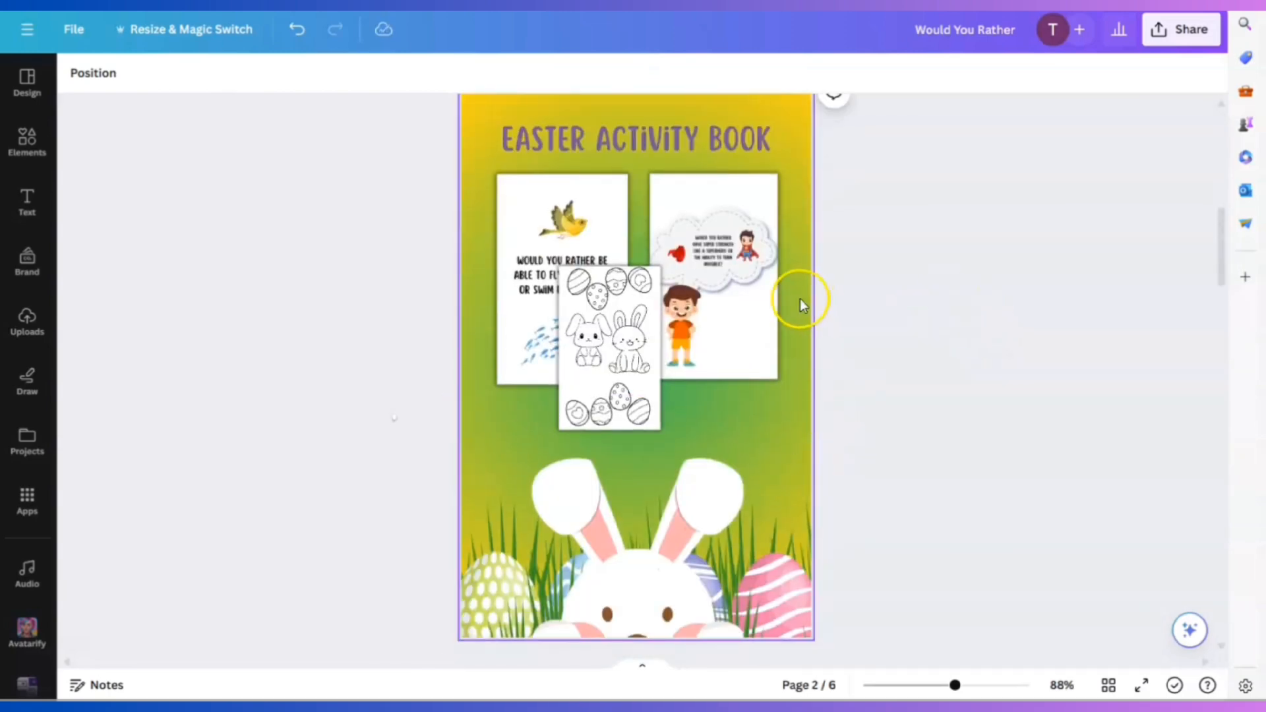
pyautogui.scroll(3, 870, 369)
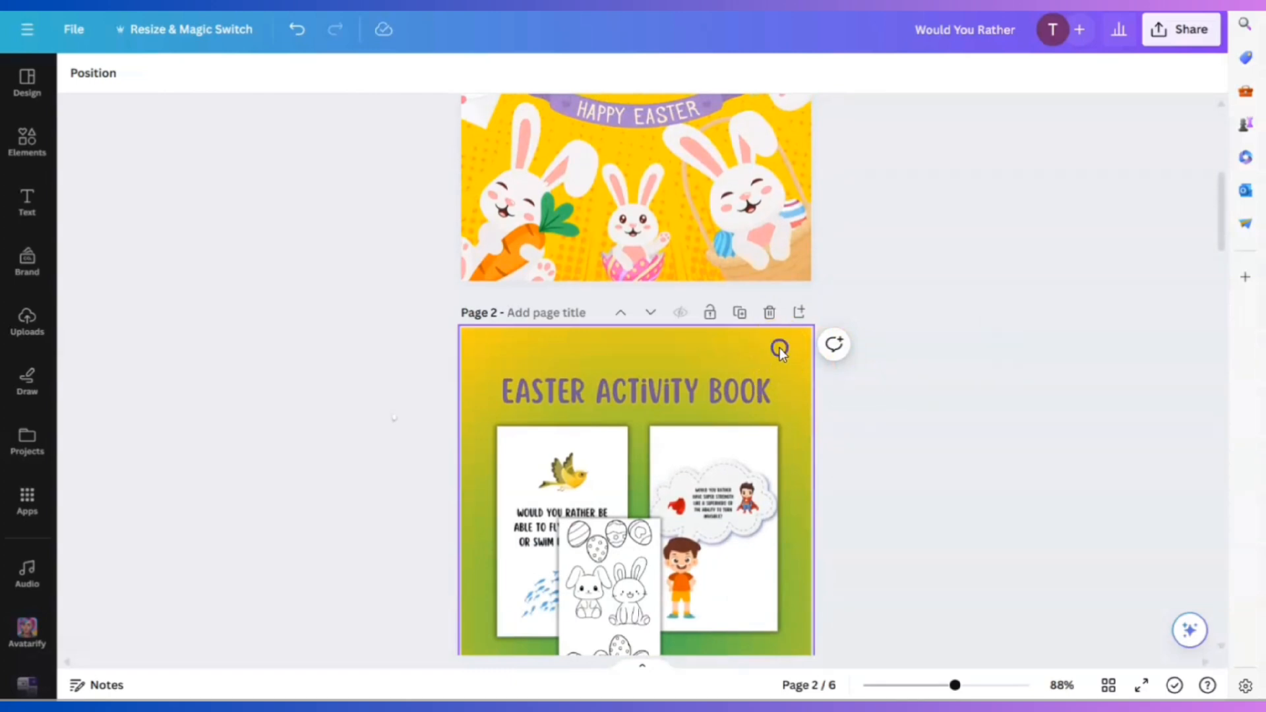
pyautogui.click(779, 350)
pyautogui.click(74, 74)
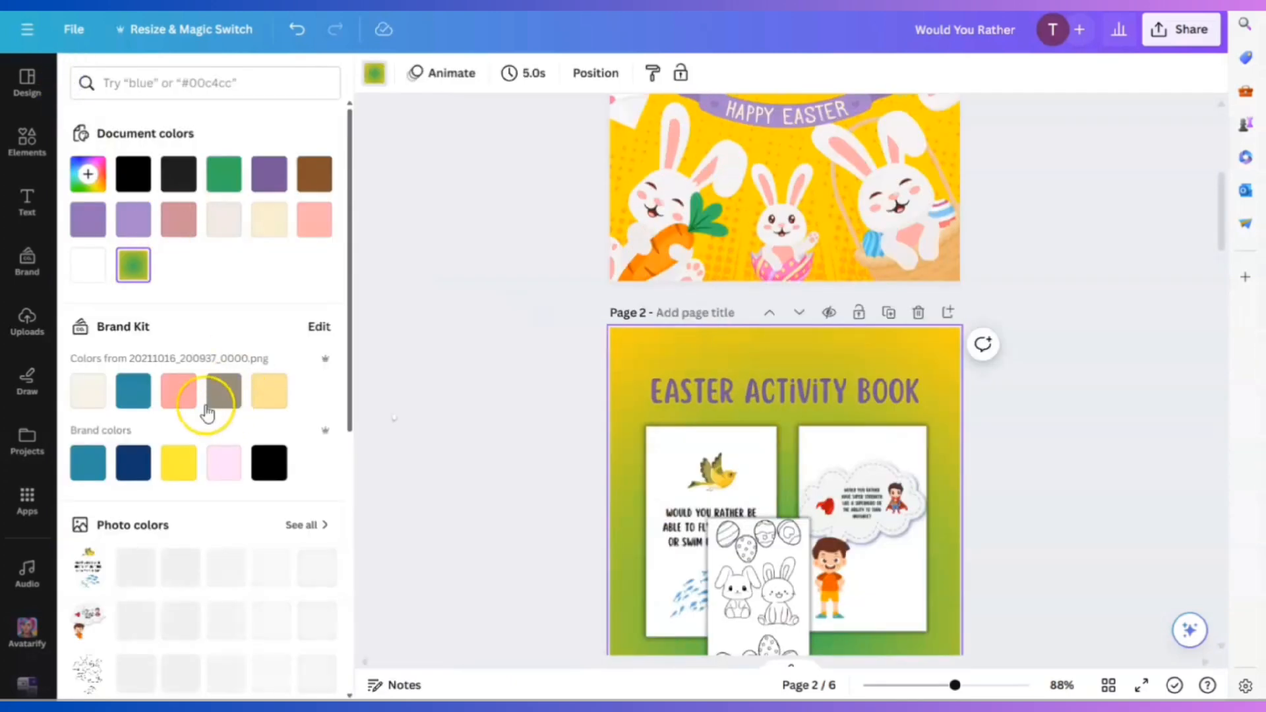
pyautogui.scroll(-3, 251, 396)
pyautogui.scroll(-2, 257, 455)
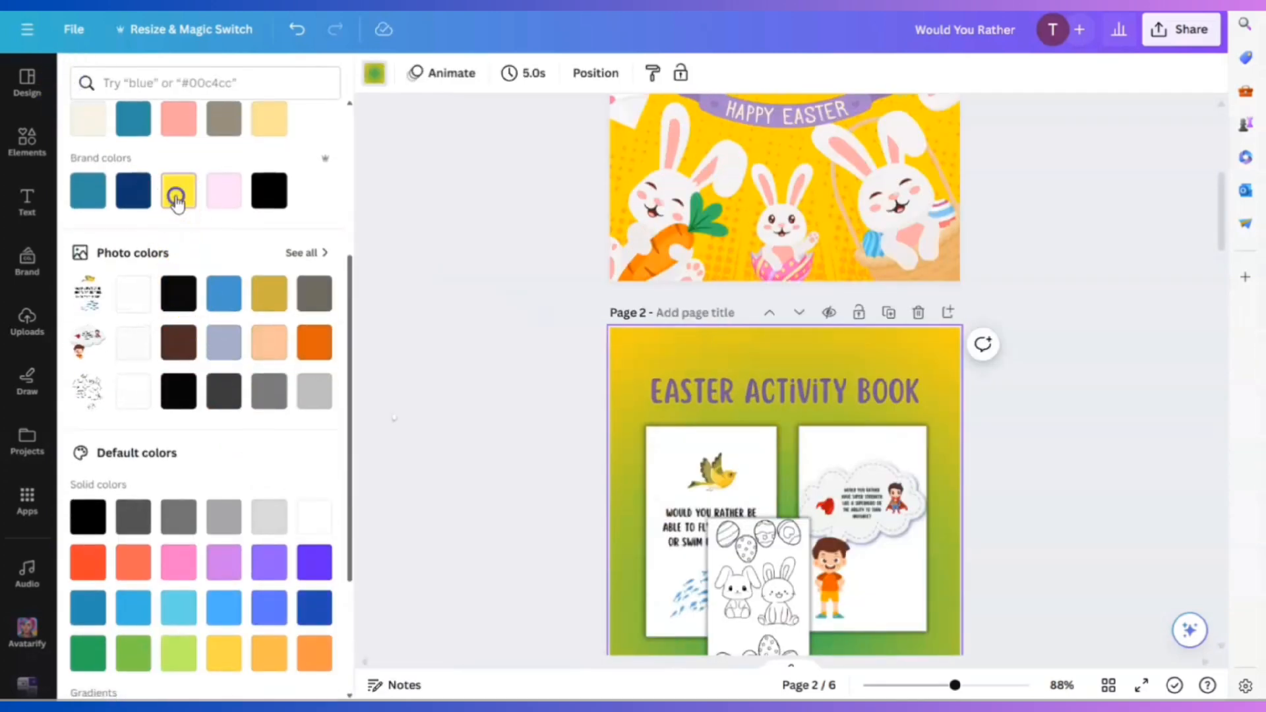
pyautogui.click(176, 192)
pyautogui.click(1079, 471)
# Change page 2's background to the golden yellow from the cover image's photo colors so it matches page 1.
pyautogui.scroll(6, 1068, 478)
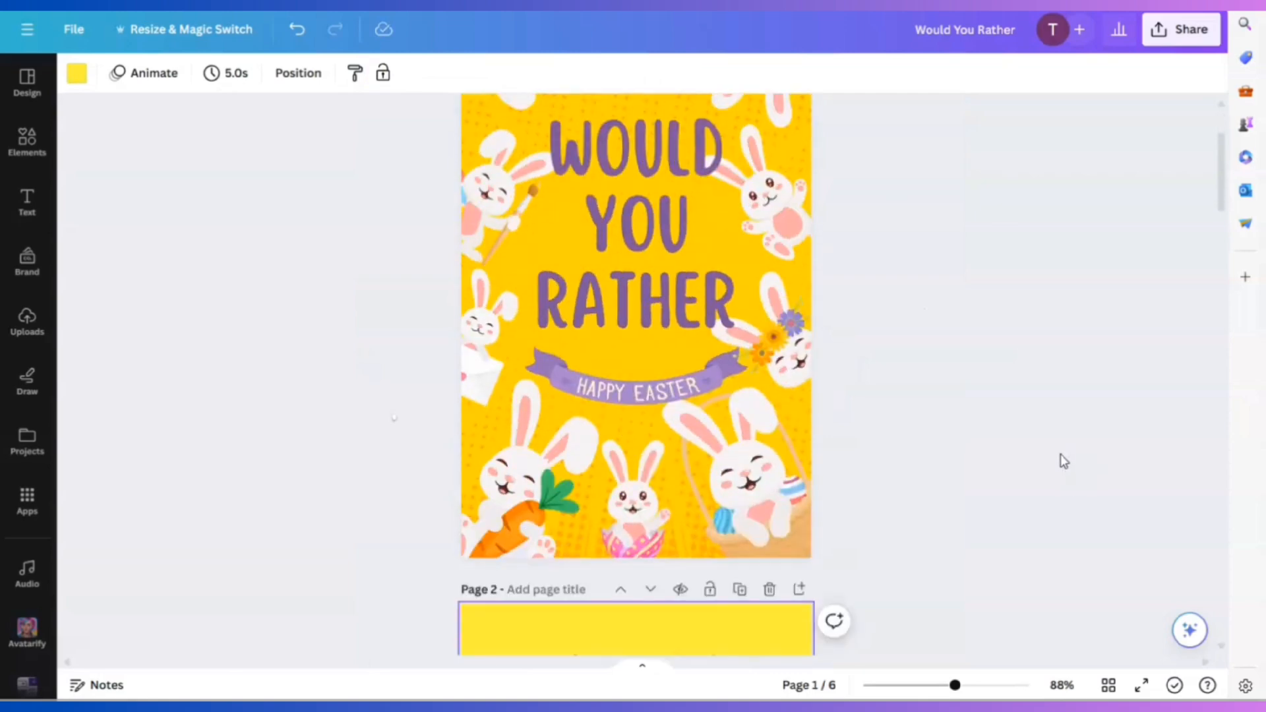
pyautogui.click(77, 73)
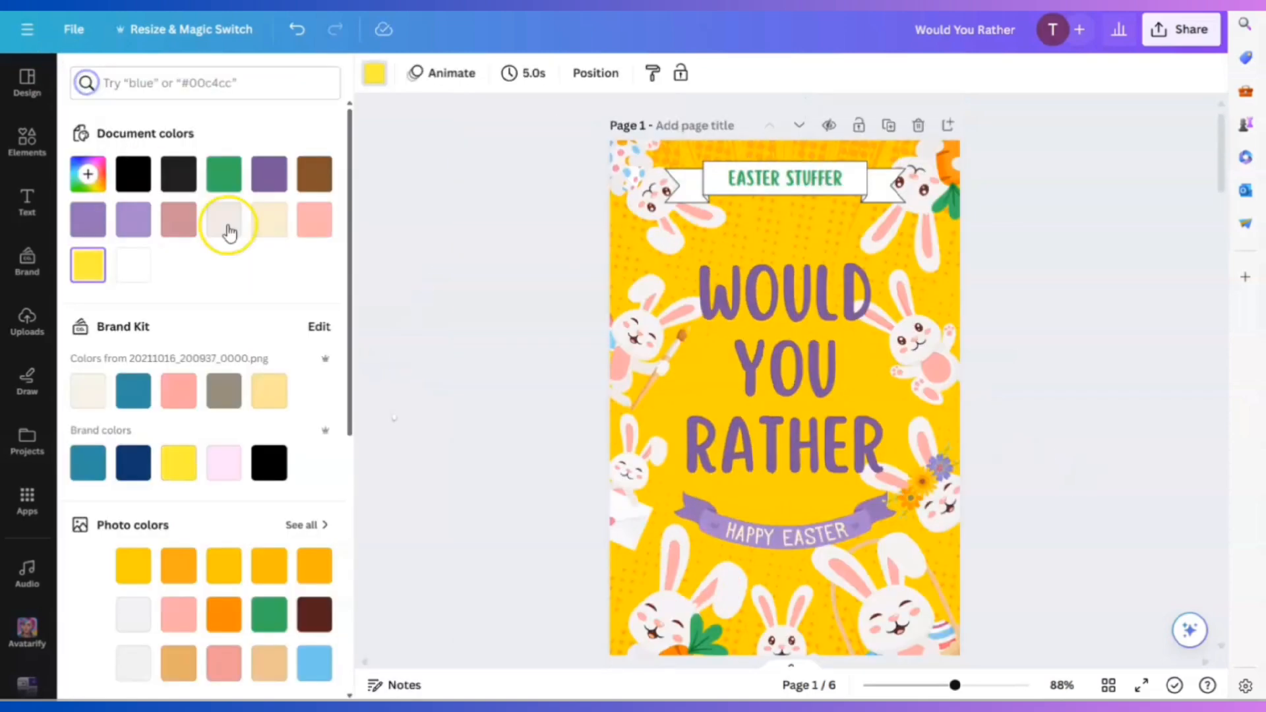
pyautogui.click(88, 174)
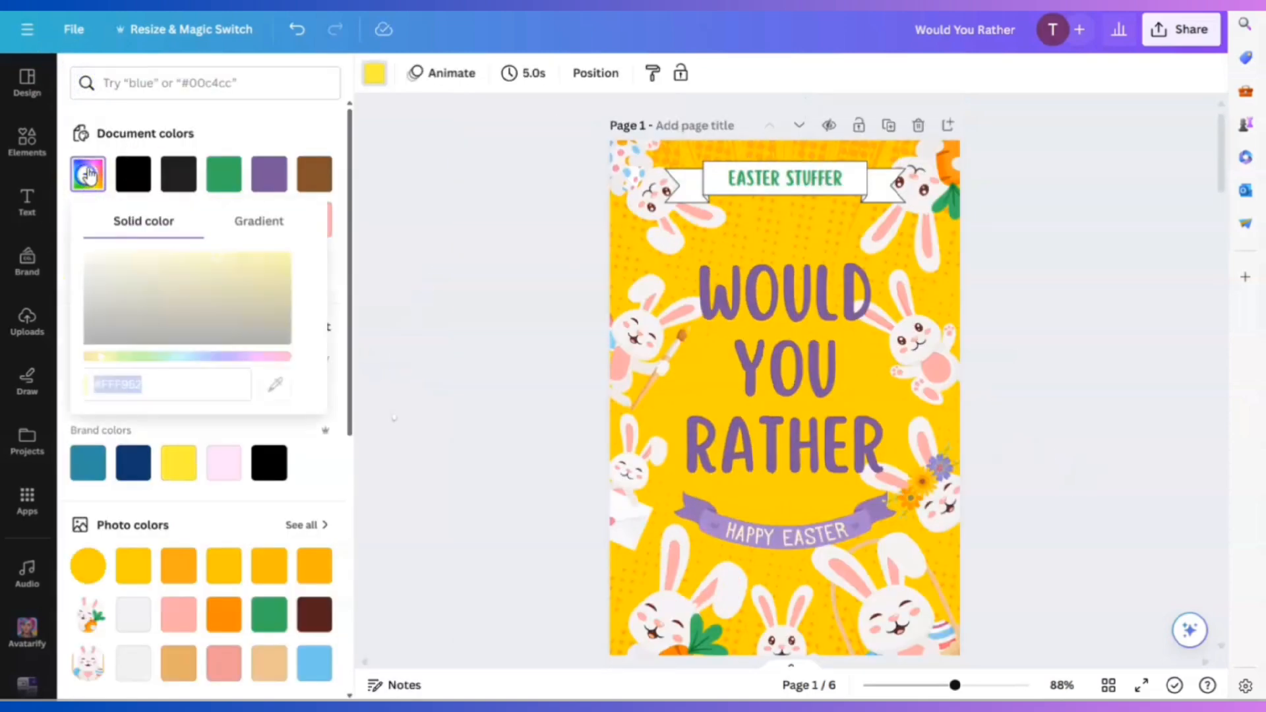
pyautogui.click(175, 574)
pyautogui.click(1094, 467)
pyautogui.scroll(-6, 1094, 466)
pyautogui.click(950, 451)
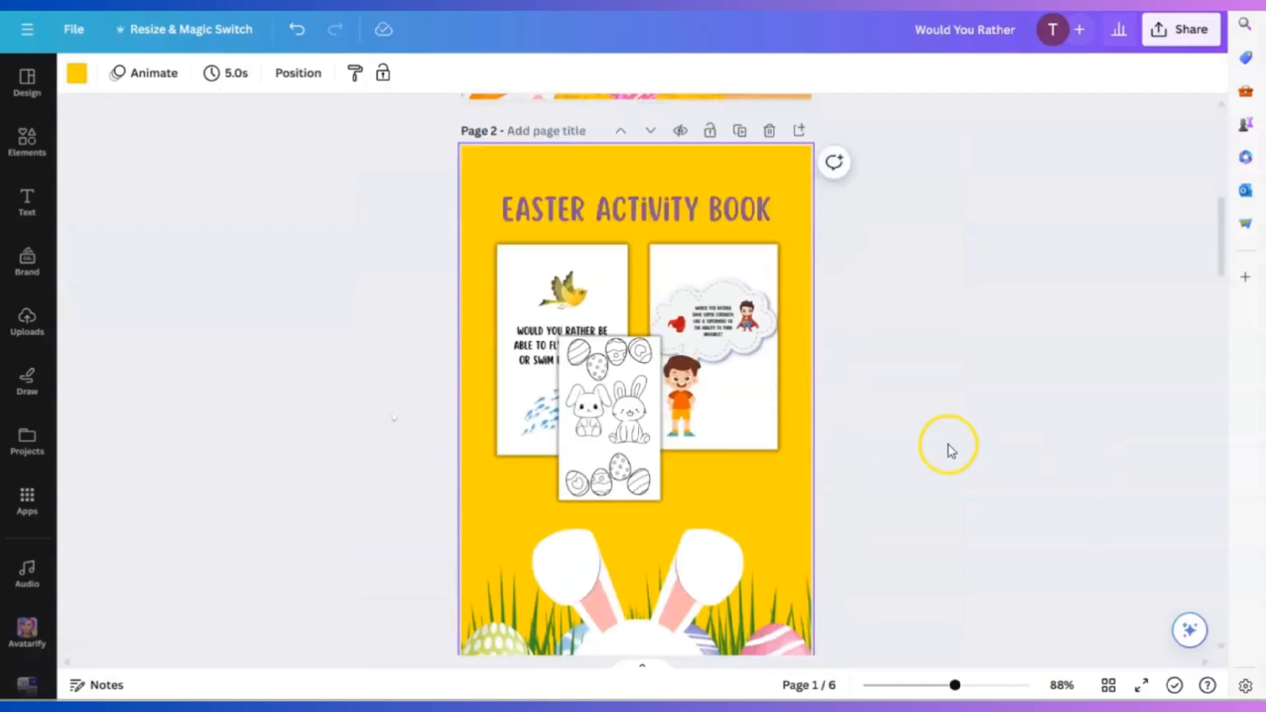
# Compare page 2's background with the cover and review the remaining pages through the coloring page.
pyautogui.scroll(-5, 950, 451)
pyautogui.scroll(8, 952, 437)
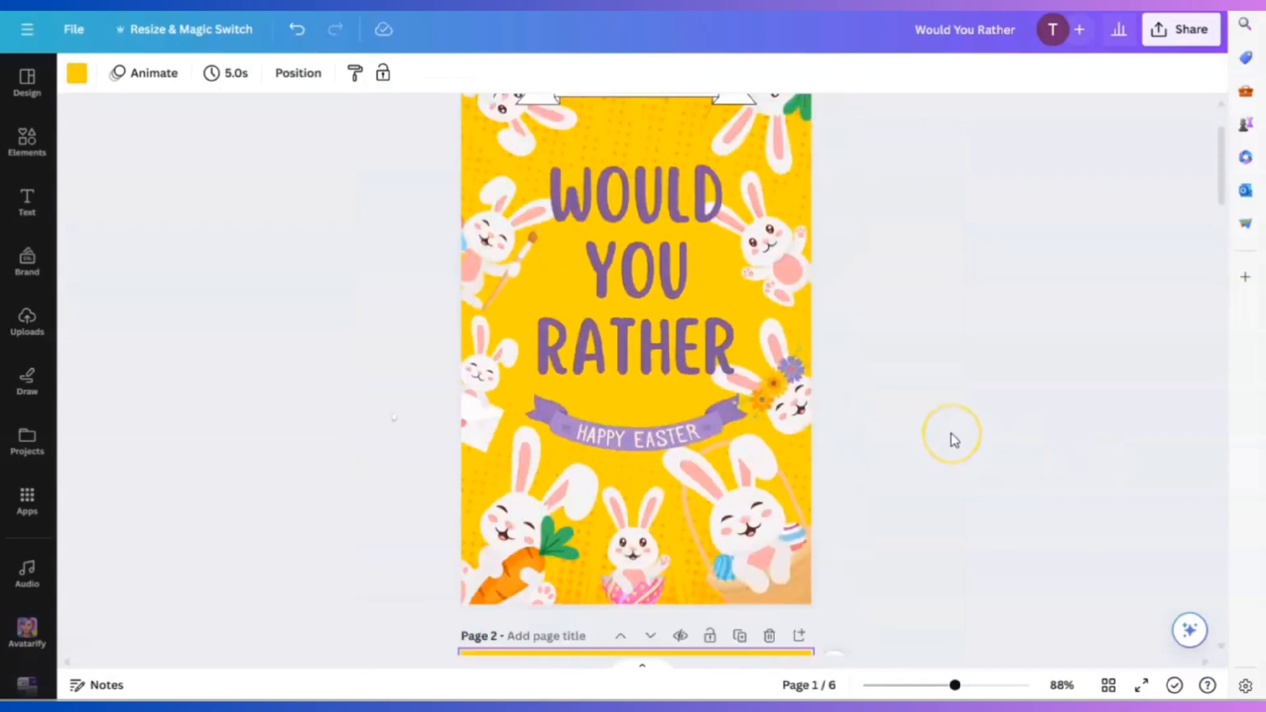
pyautogui.scroll(-8, 952, 429)
pyautogui.scroll(2, 954, 420)
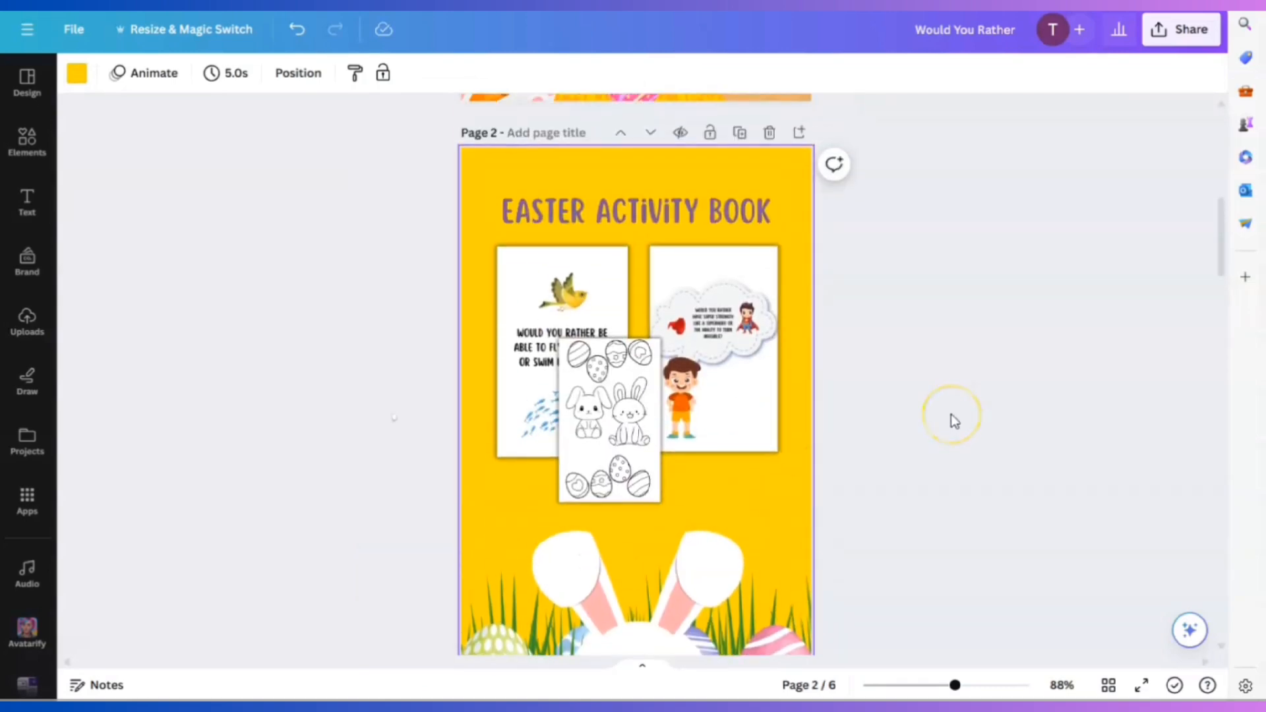
pyautogui.scroll(1, 953, 421)
pyautogui.scroll(8, 953, 421)
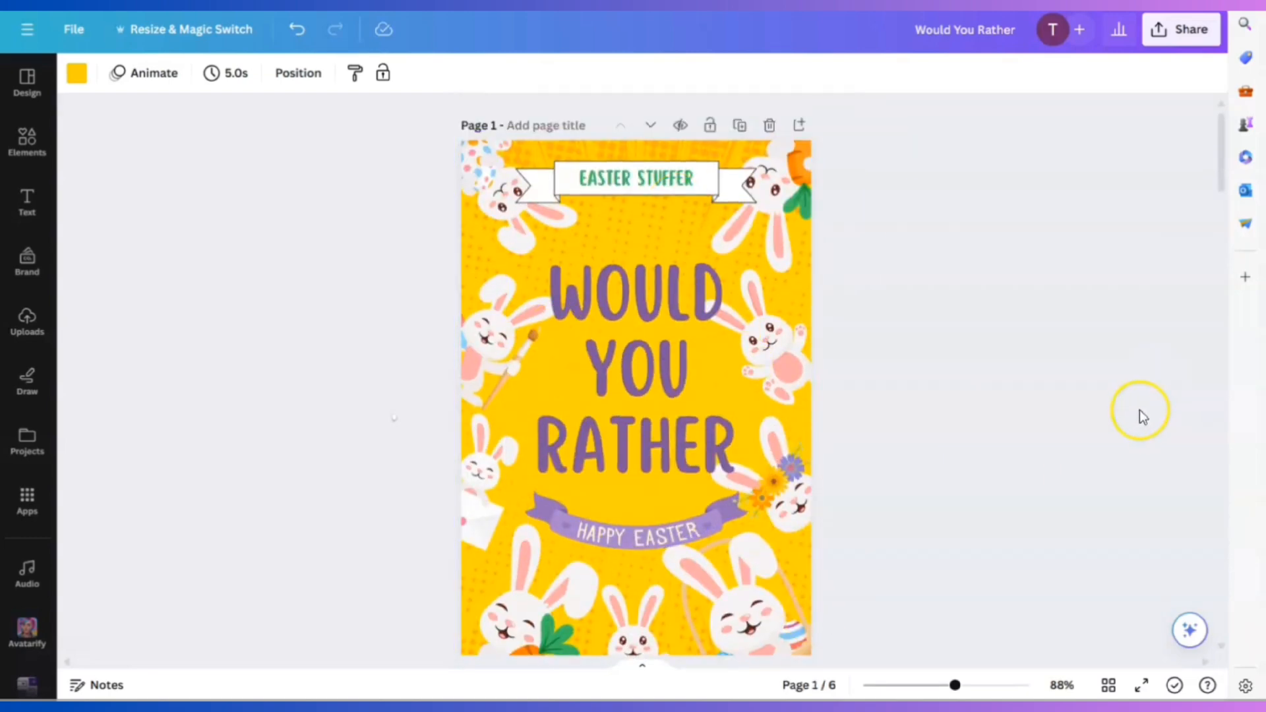
pyautogui.scroll(-9, 1142, 415)
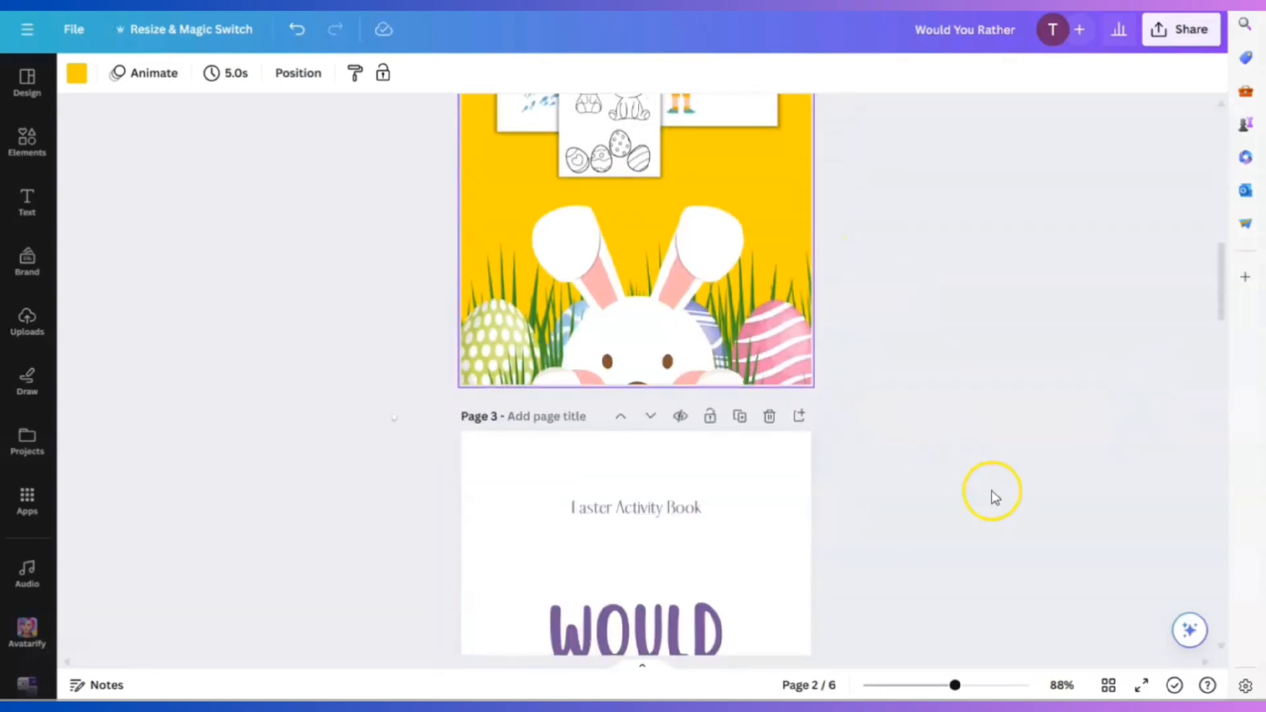
pyautogui.scroll(-20, 998, 504)
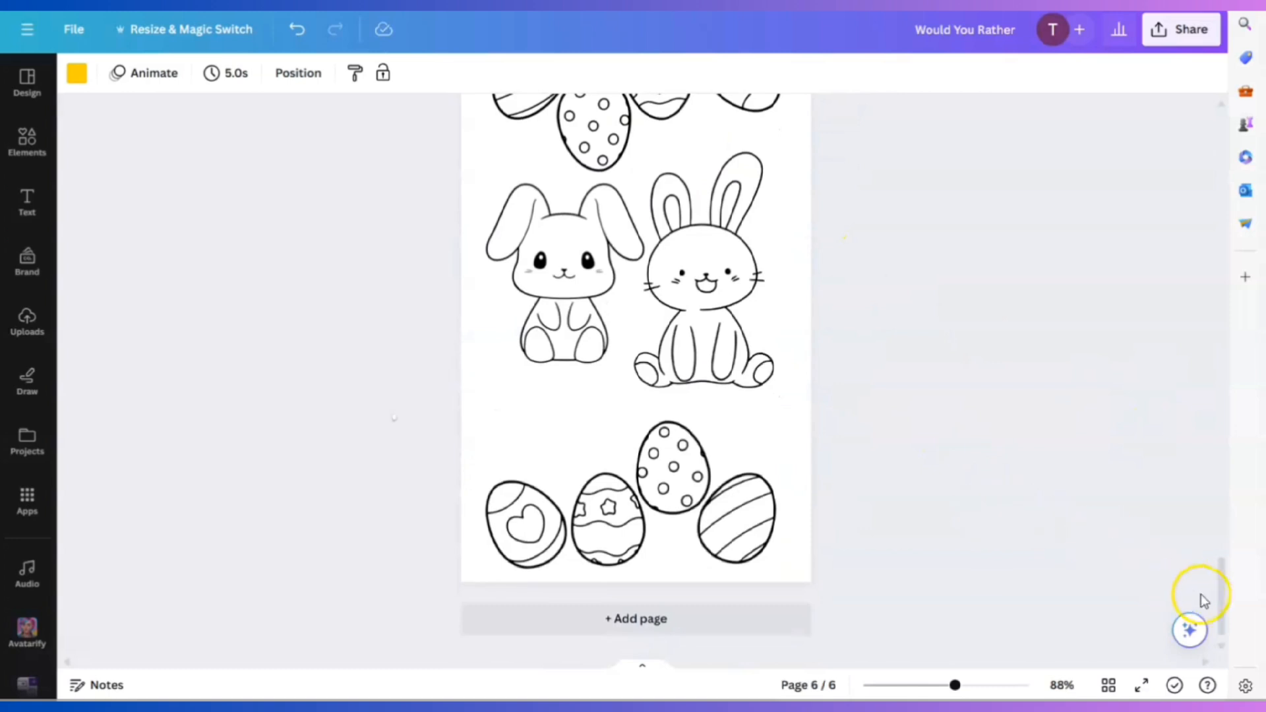
pyautogui.moveTo(1221, 603); pyautogui.dragTo(1178, 116)
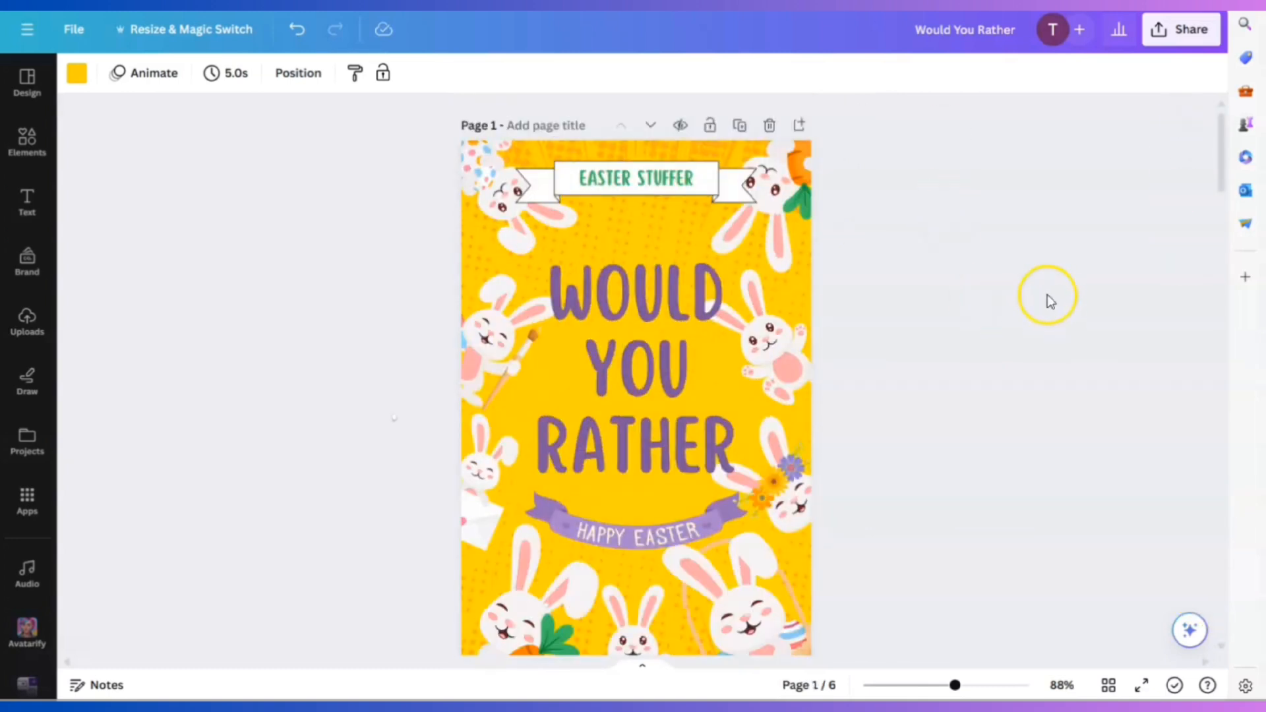
# Switch to the KDP calculator in Excel and set the trim size to 5" x 8" and the number of pages to 100.
pyautogui.click(849, 708)
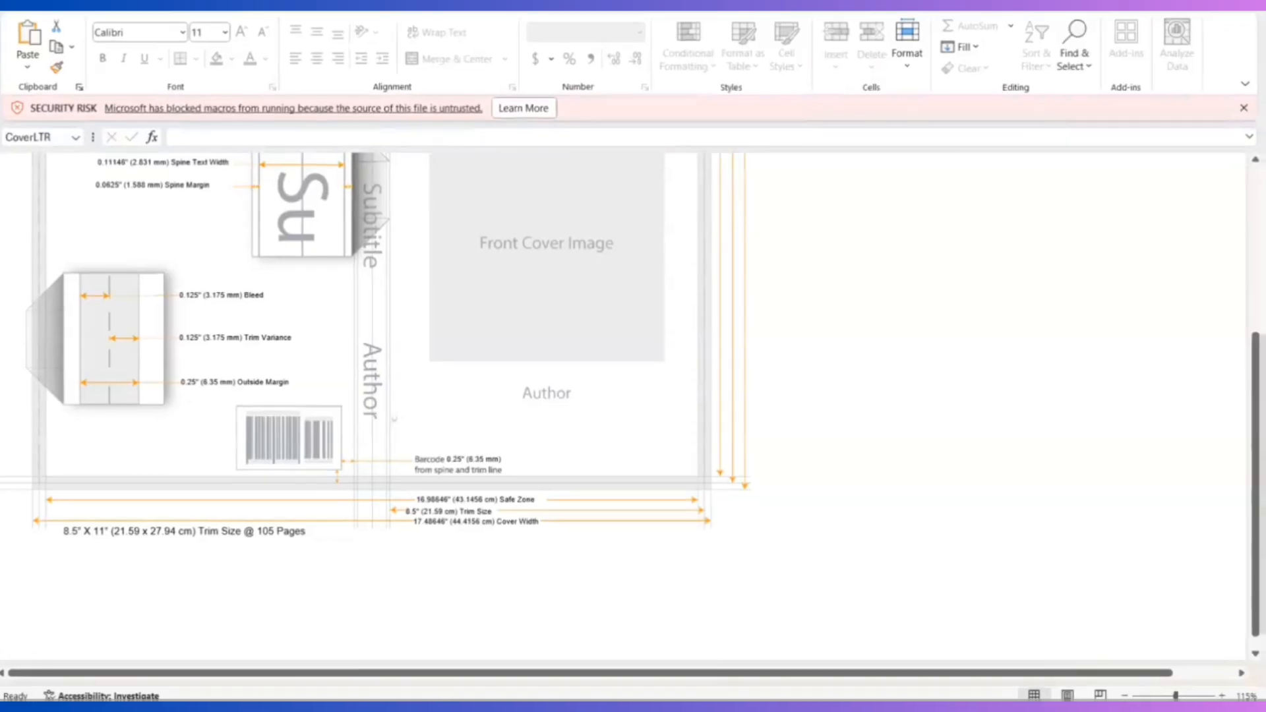
pyautogui.scroll(5, 932, 437)
pyautogui.click(780, 187)
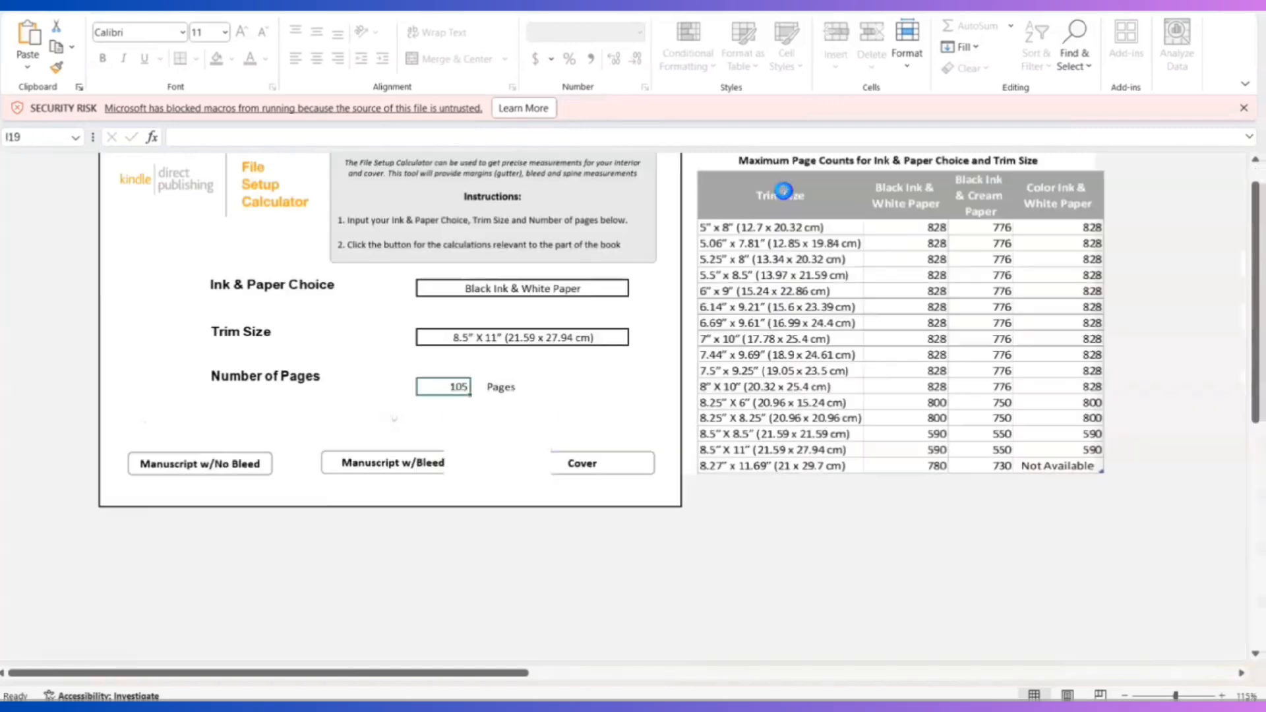
pyautogui.click(531, 347)
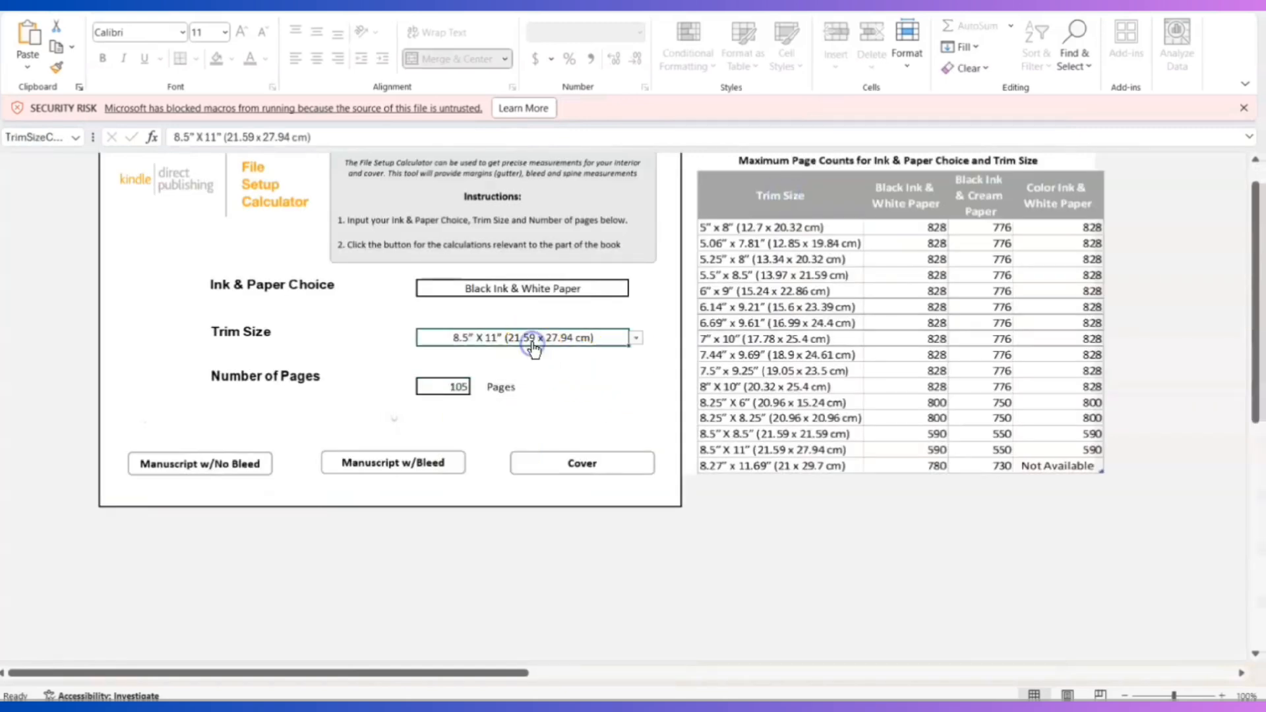
pyautogui.hotkey('alt', 'Down')
pyautogui.scroll(2, 508, 444)
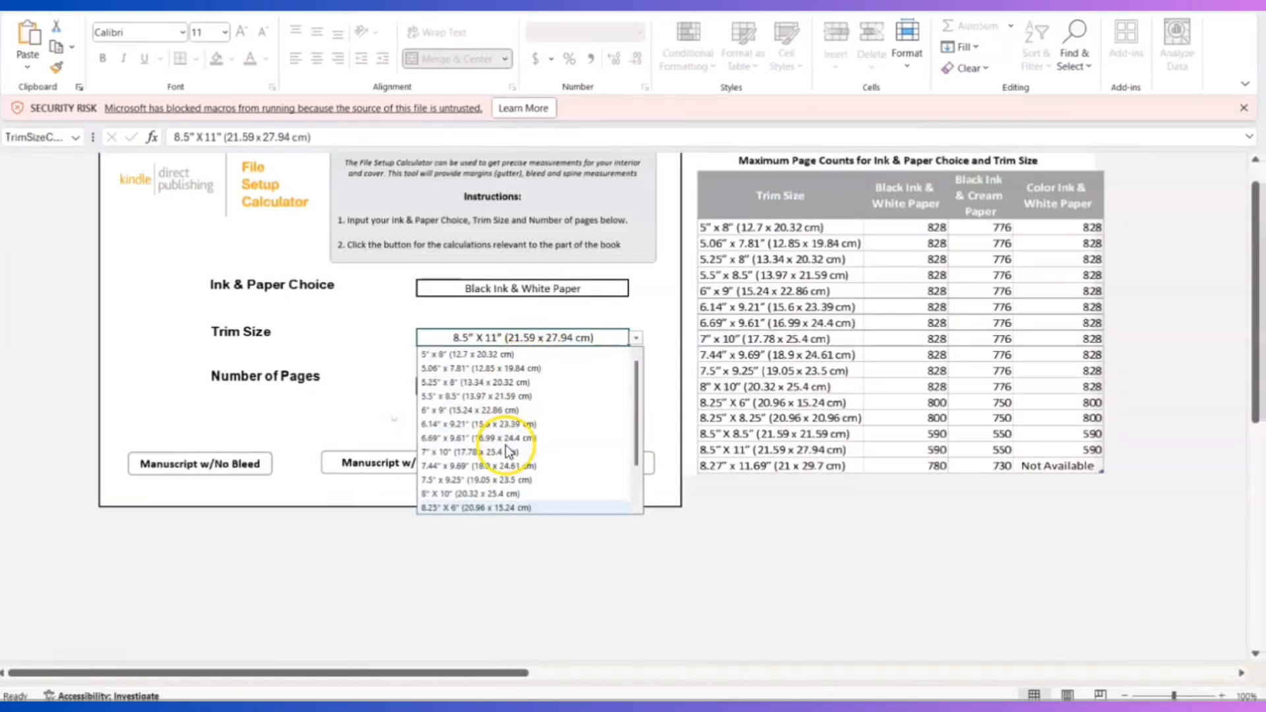
pyautogui.click(424, 354)
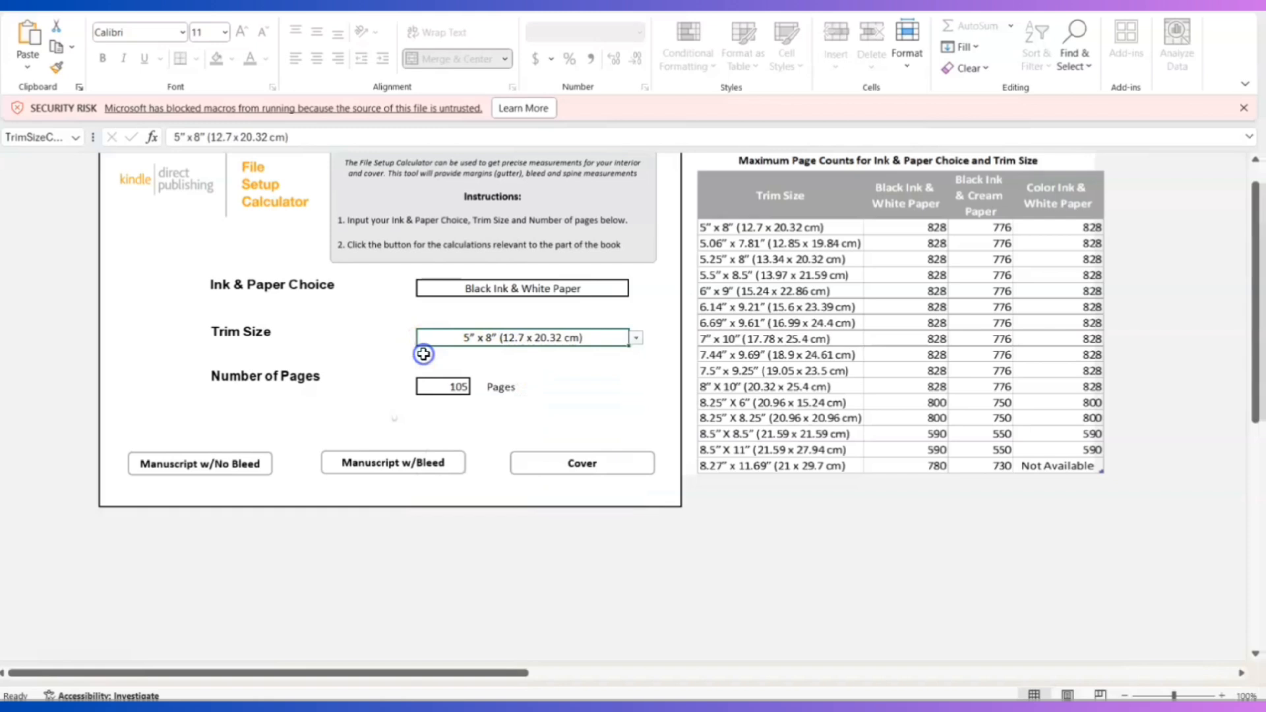
pyautogui.doubleClick(452, 387)
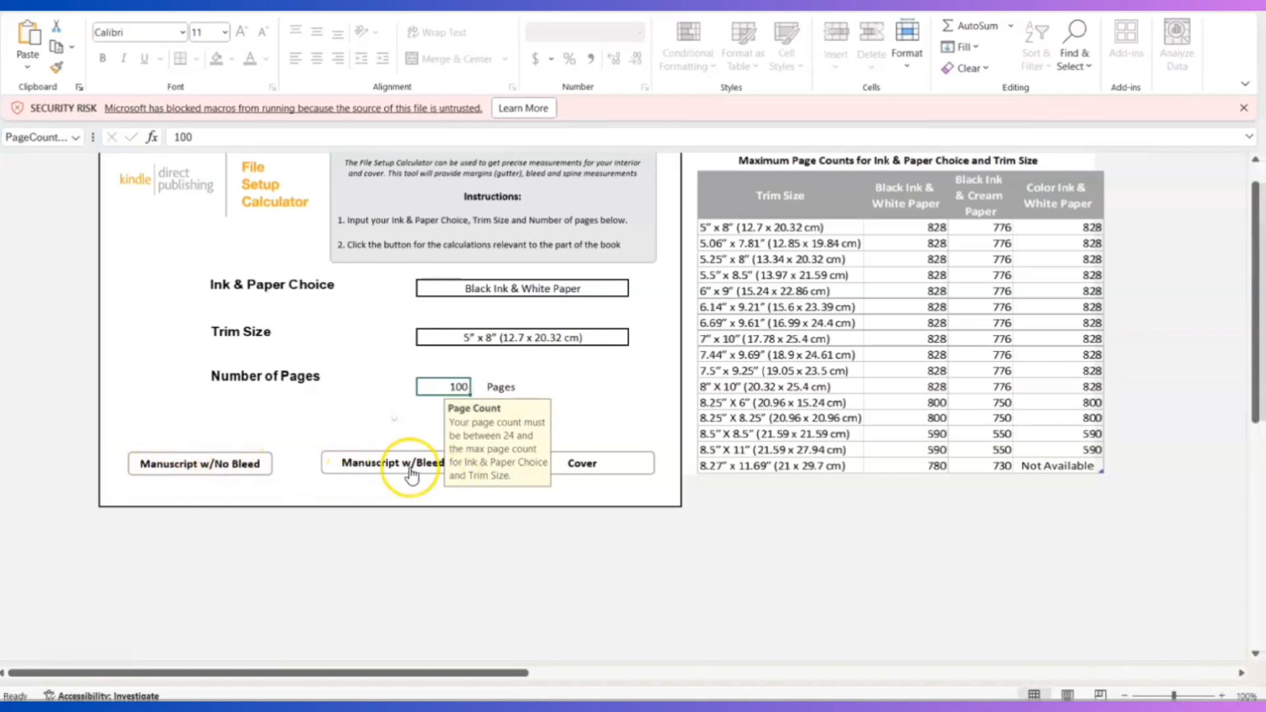
# Open the calculator's cover layout and examine the full cover height, cover width and spine measurements.
pyautogui.click(603, 468)
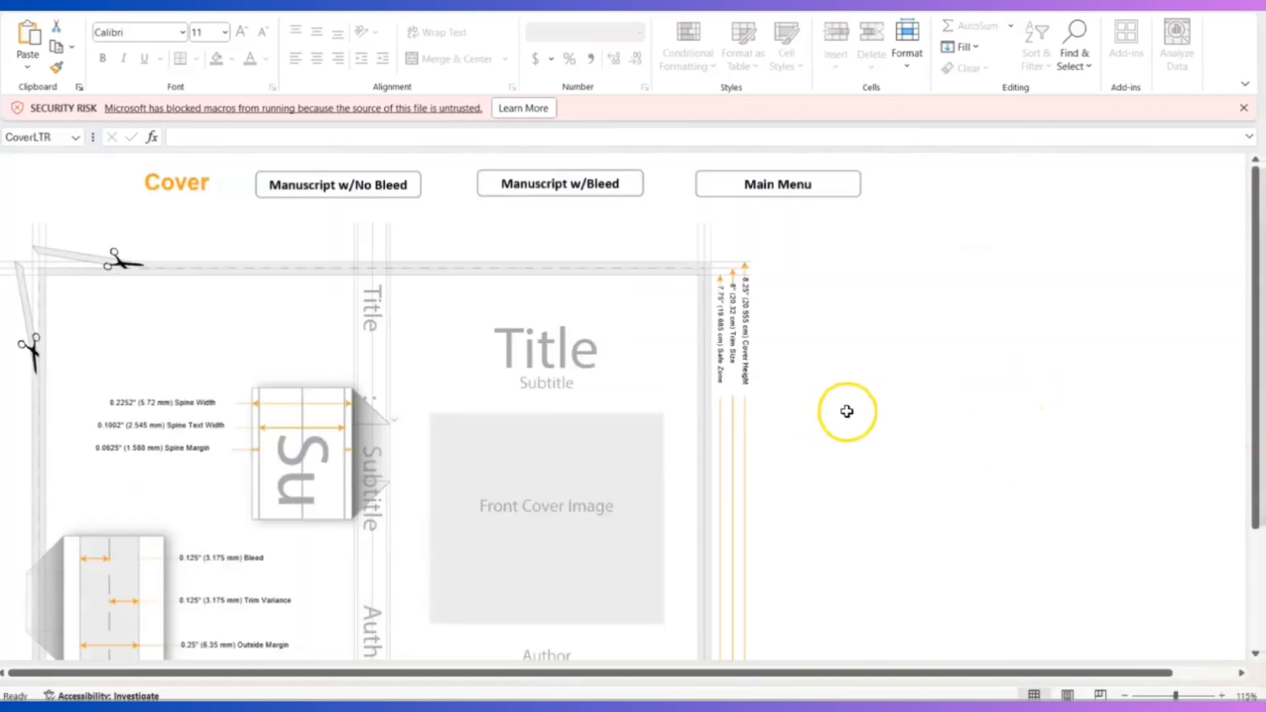
pyautogui.scroll(-3, 847, 404)
pyautogui.scroll(1, 785, 343)
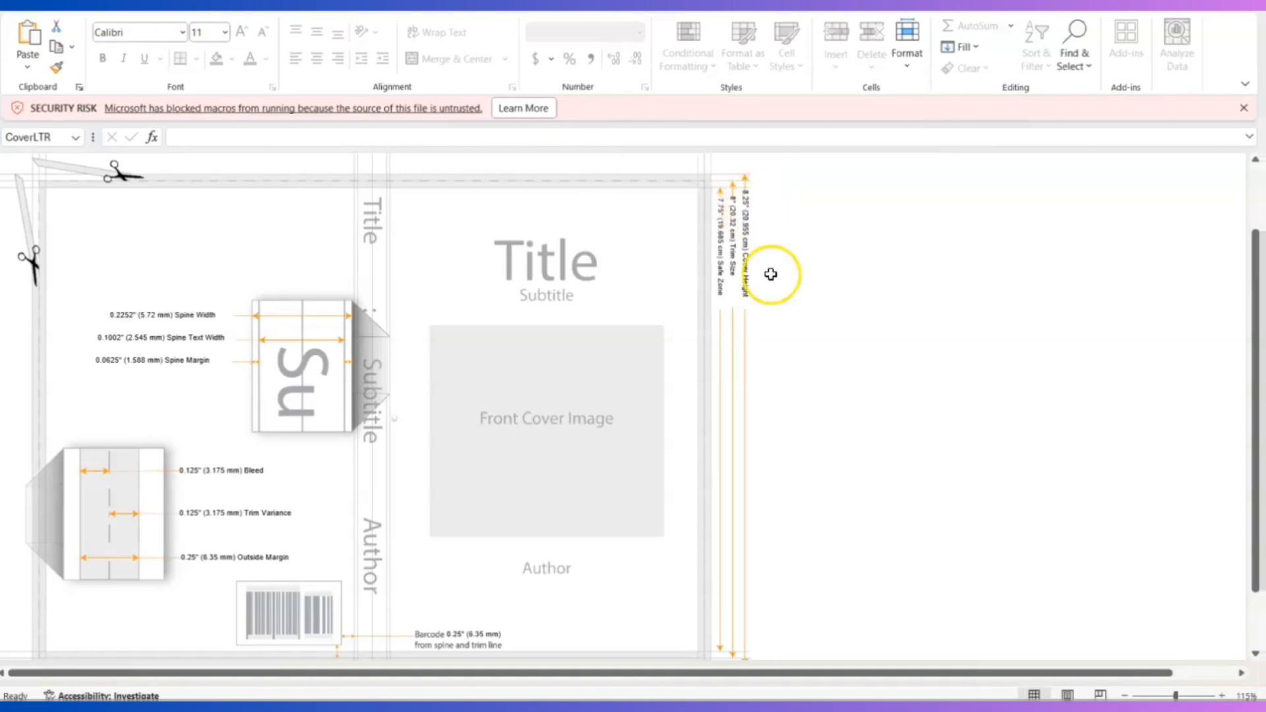
pyautogui.scroll(-4, 813, 319)
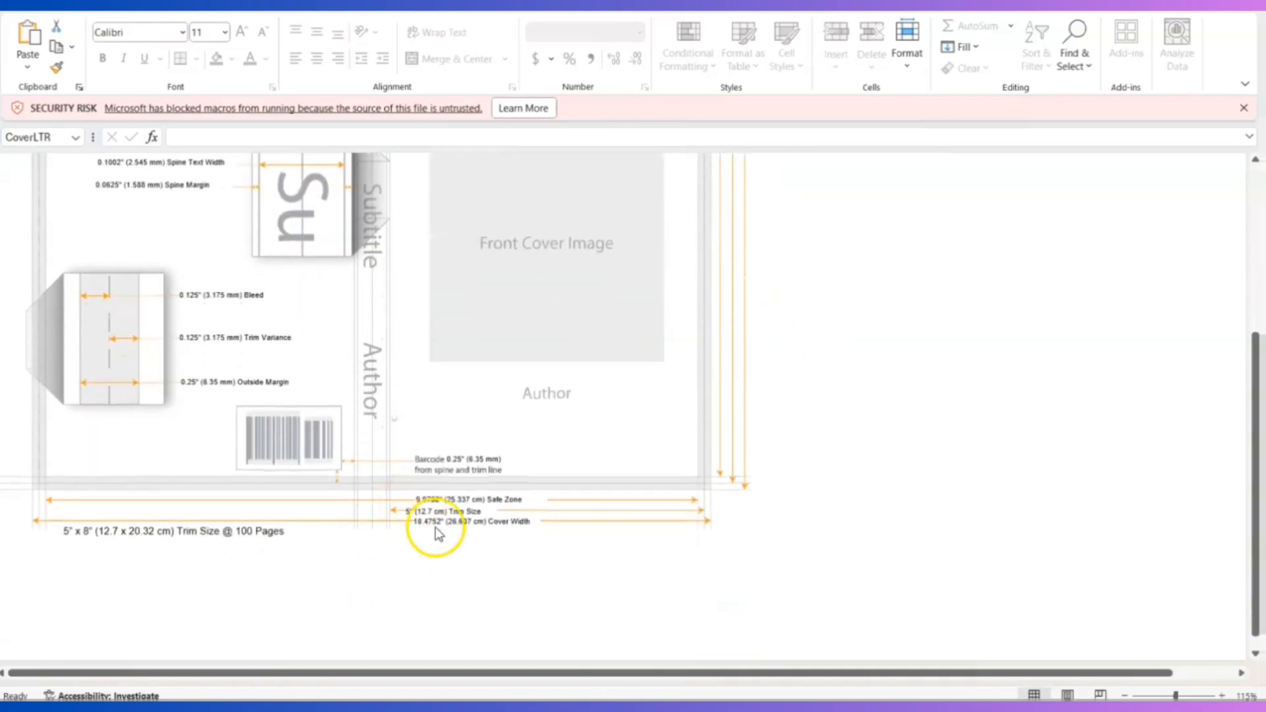
pyautogui.scroll(3, 905, 497)
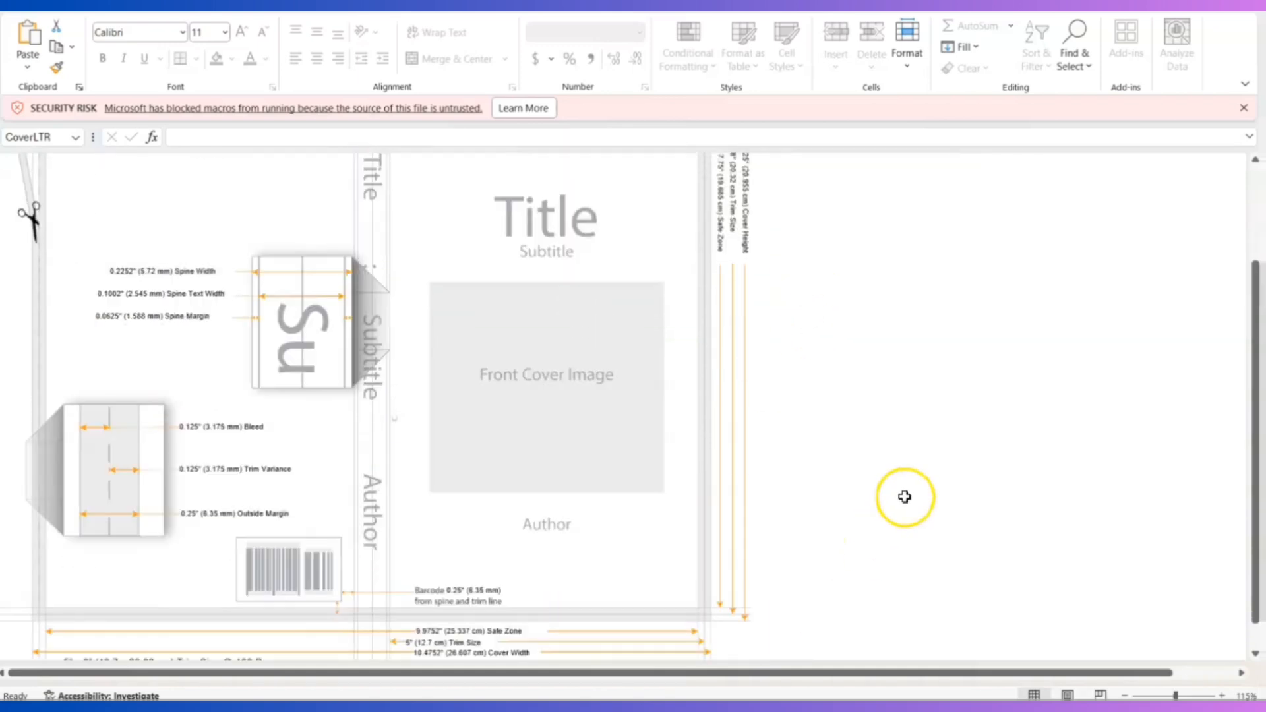
pyautogui.scroll(2, 821, 416)
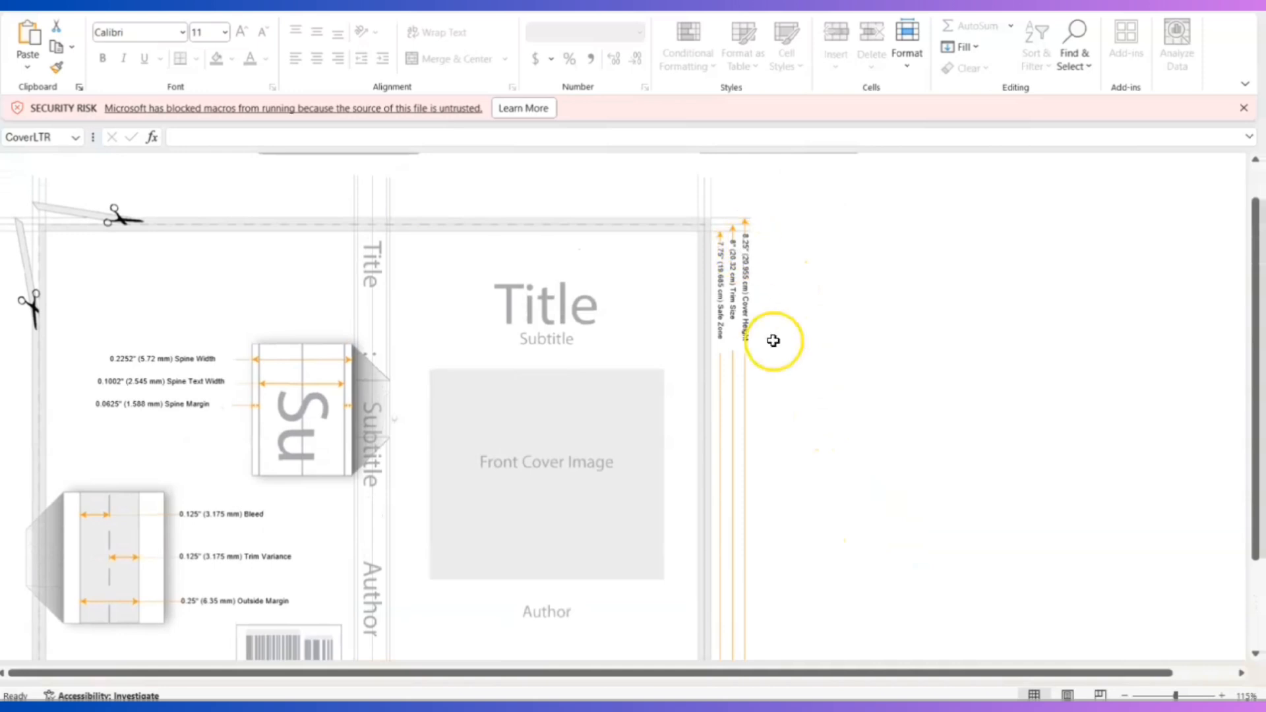
pyautogui.scroll(-2, 1023, 444)
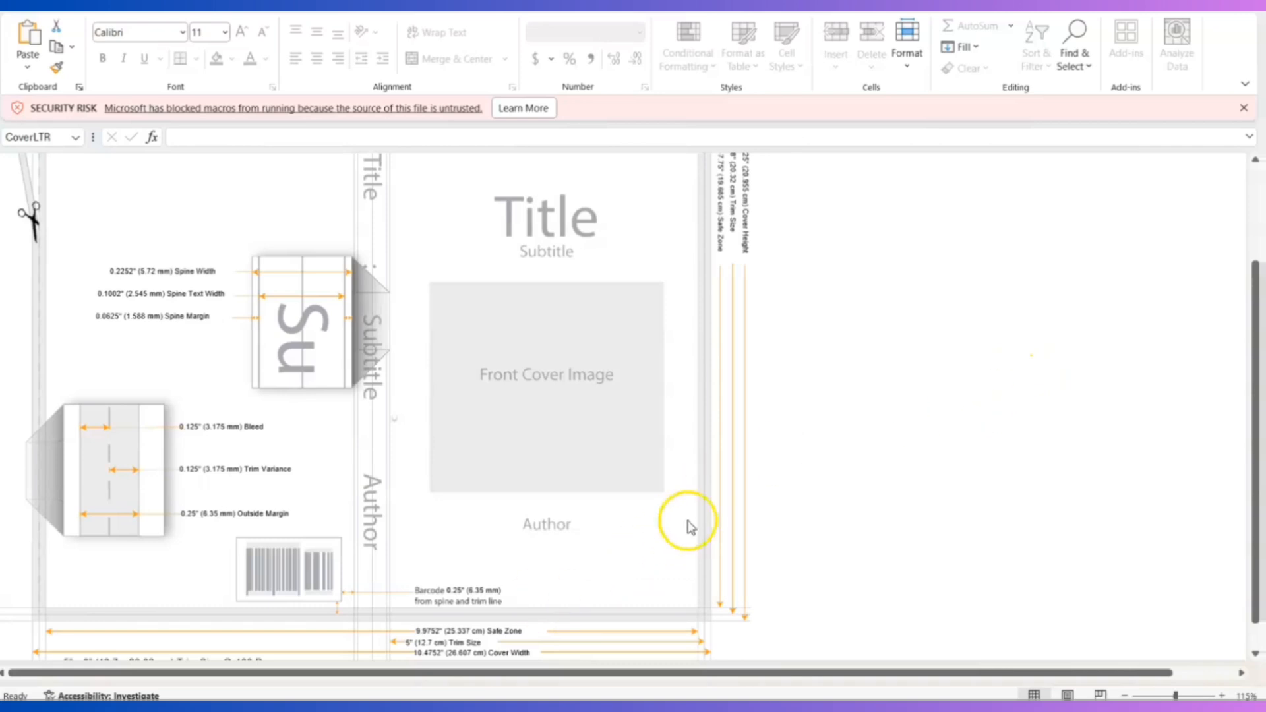
pyautogui.scroll(1, 765, 330)
pyautogui.scroll(-1, 780, 319)
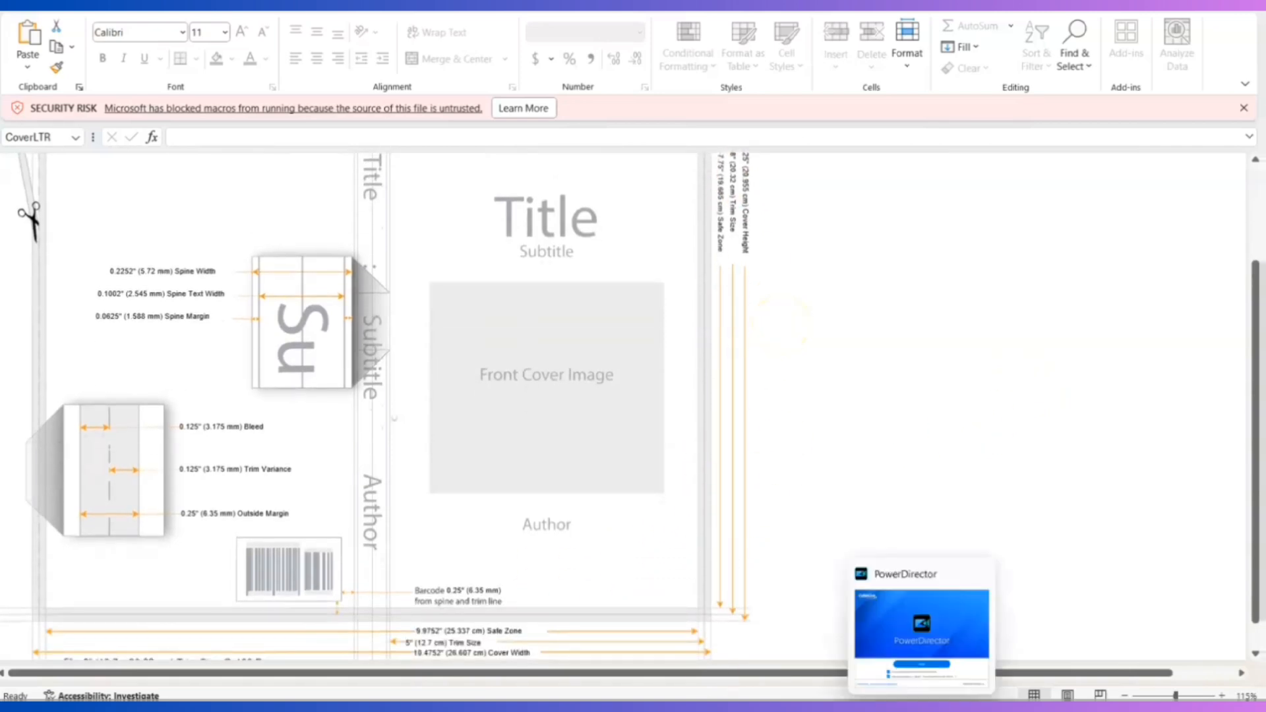
# Switch to the Canva home page, clear the custom design size and set its height to 8.25 in.
pyautogui.moveTo(631, 708)
pyautogui.click(629, 639)
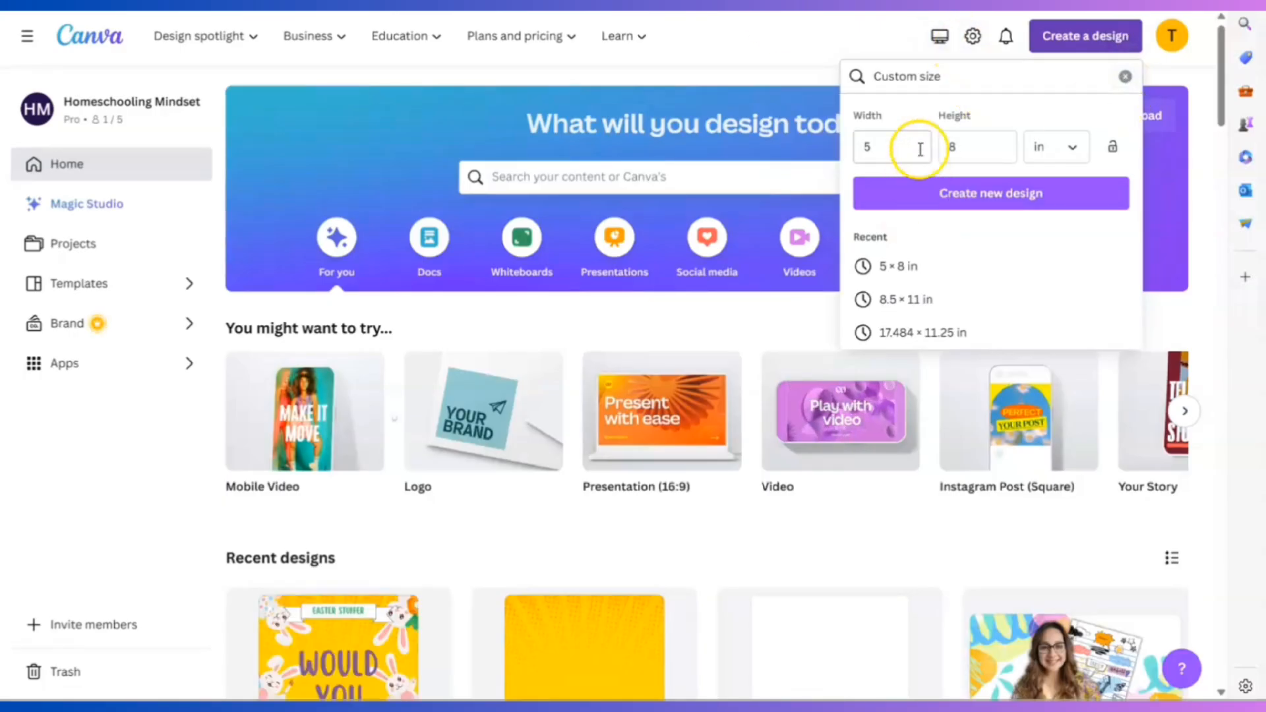
pyautogui.click(861, 148)
pyautogui.press('BackSpace')
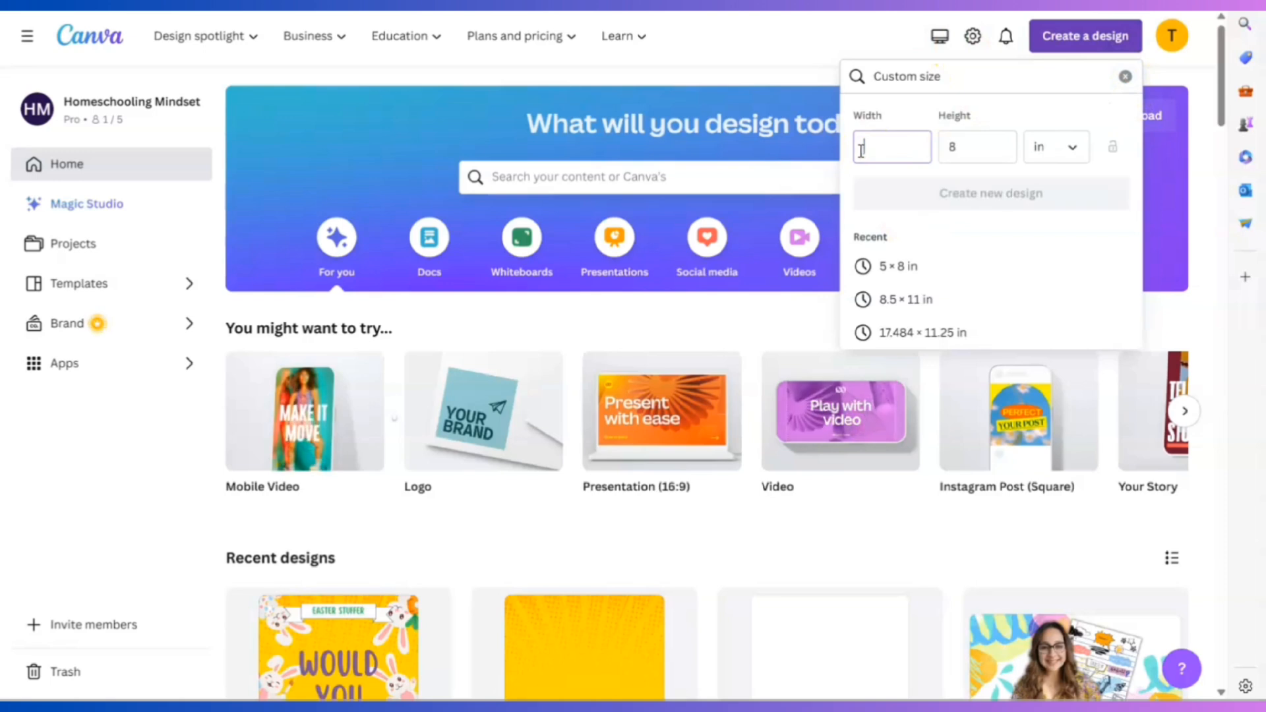
pyautogui.click(987, 149)
pyautogui.press('BackSpace')
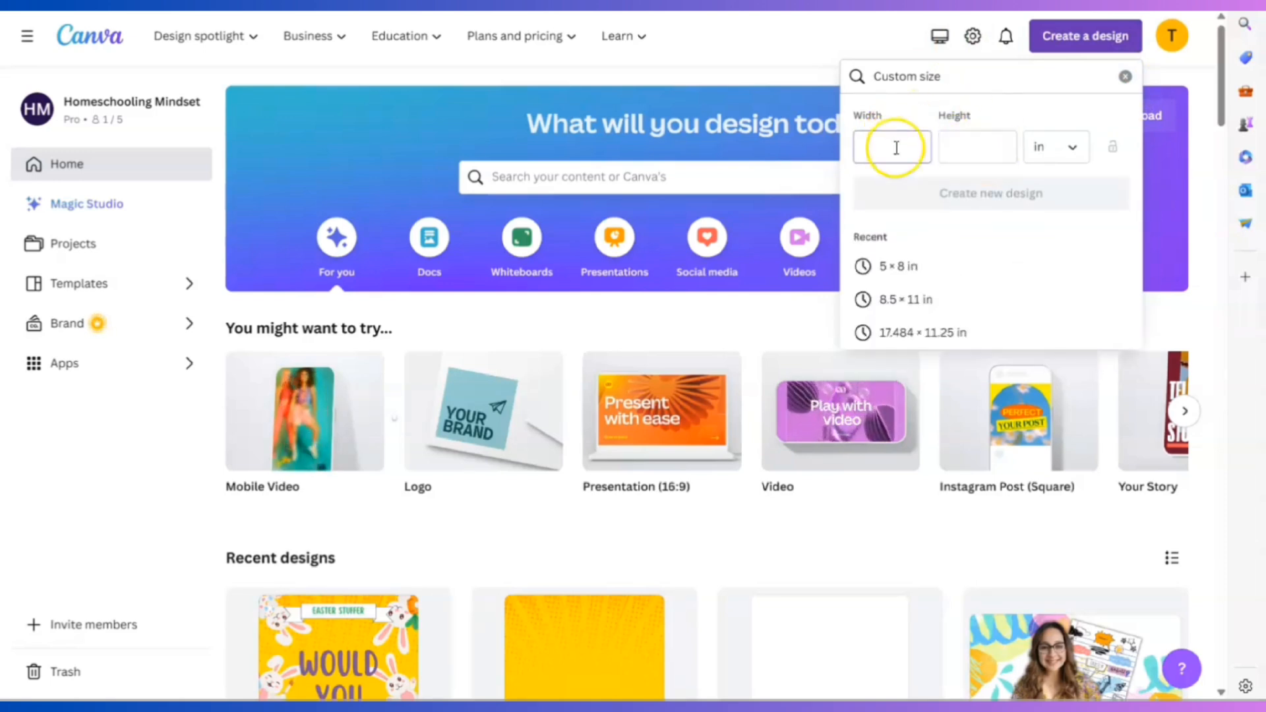
pyautogui.click(980, 147)
pyautogui.write('8.25')
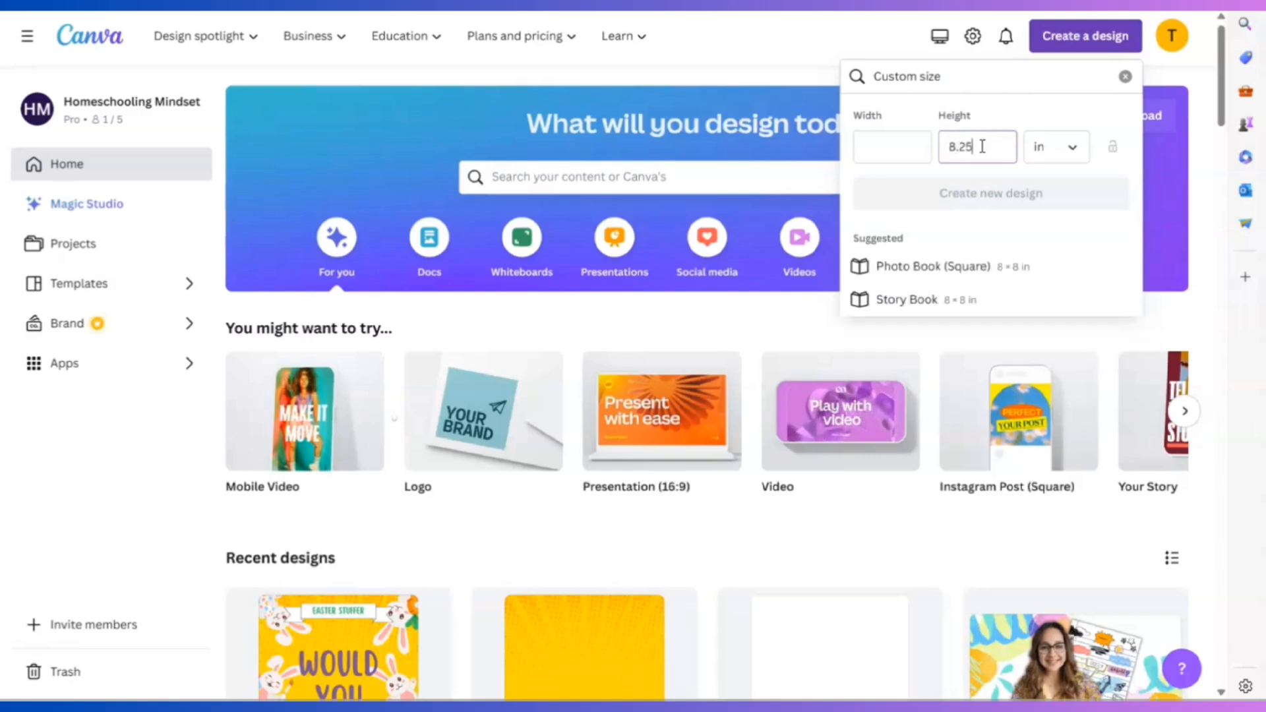
pyautogui.click(948, 236)
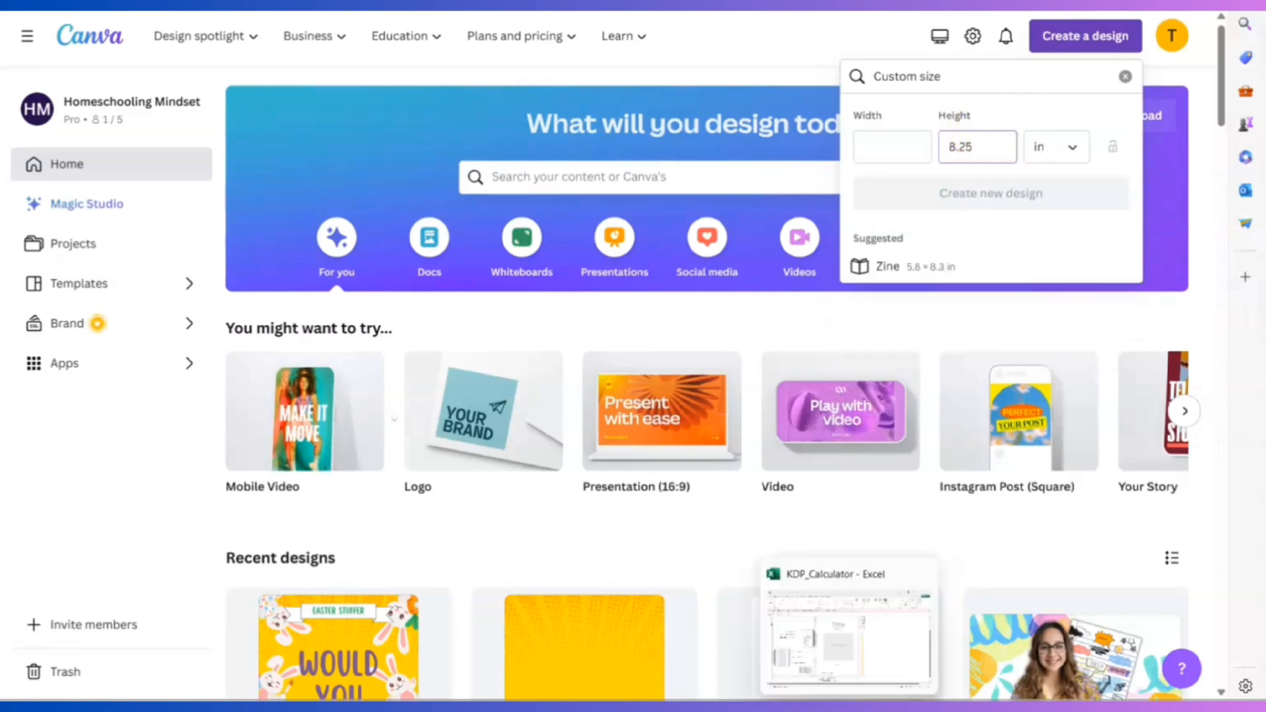
# Switch back to the KDP calculator in Excel and check the cover height and width.
pyautogui.click(861, 707)
pyautogui.scroll(3, 896, 570)
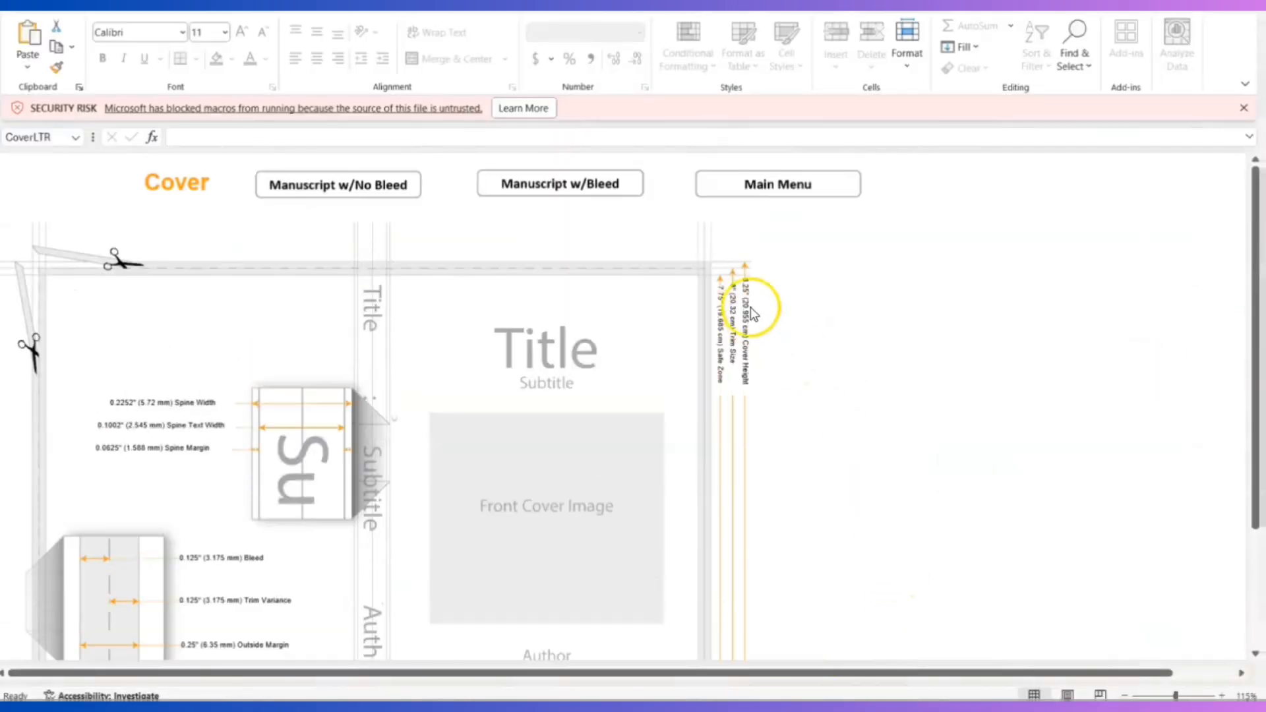
pyautogui.scroll(-5, 867, 537)
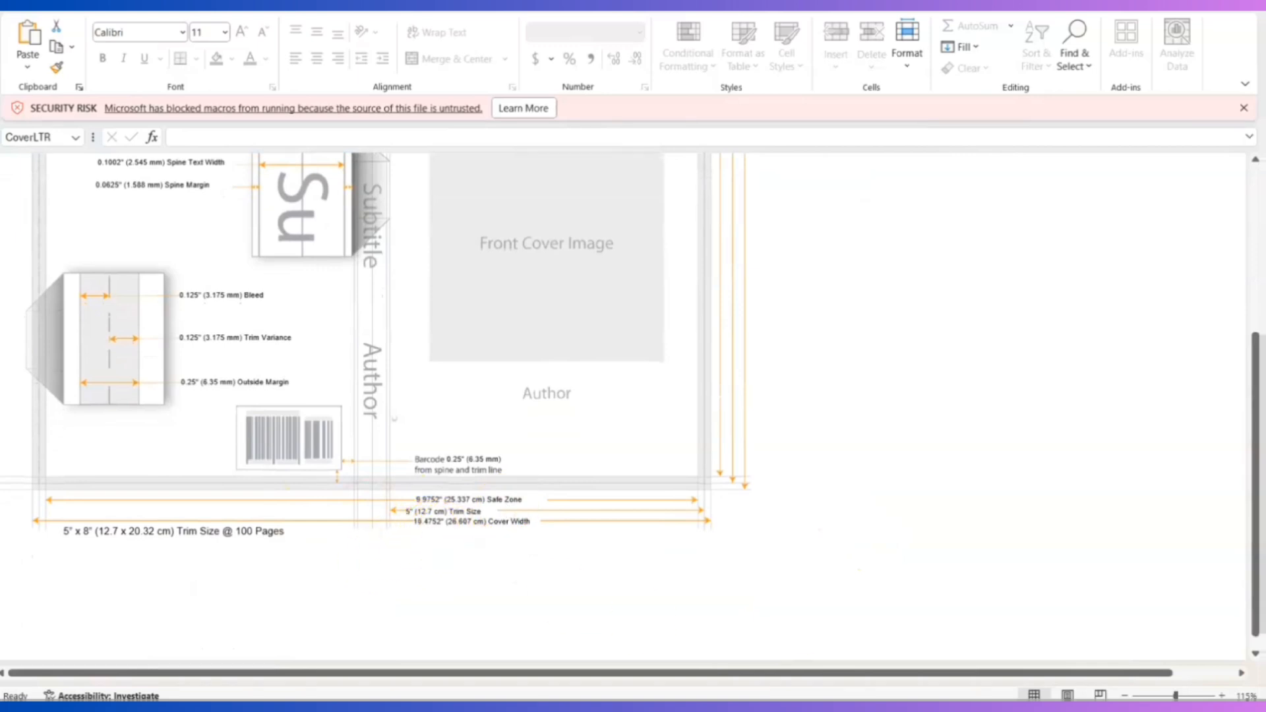
# Return to Canva, set the custom width to 10.475 in and create the new cover design.
pyautogui.click(832, 707)
pyautogui.click(803, 191)
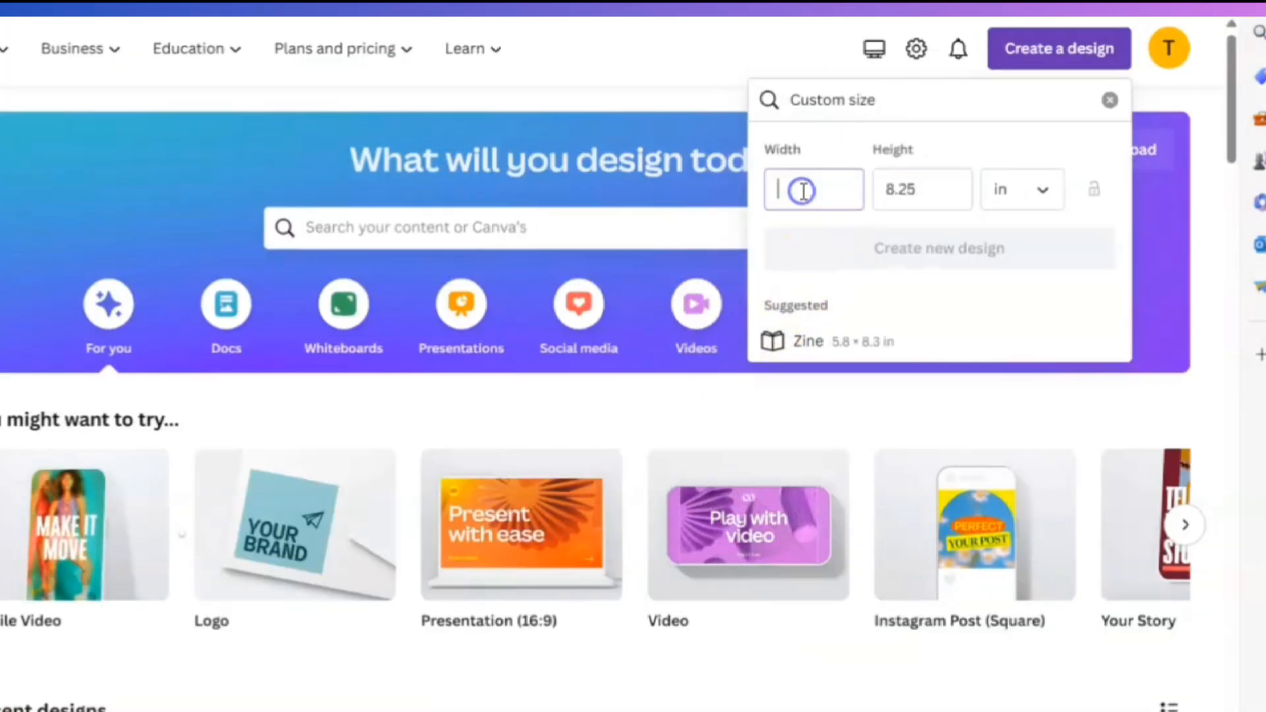
pyautogui.write('10.4')
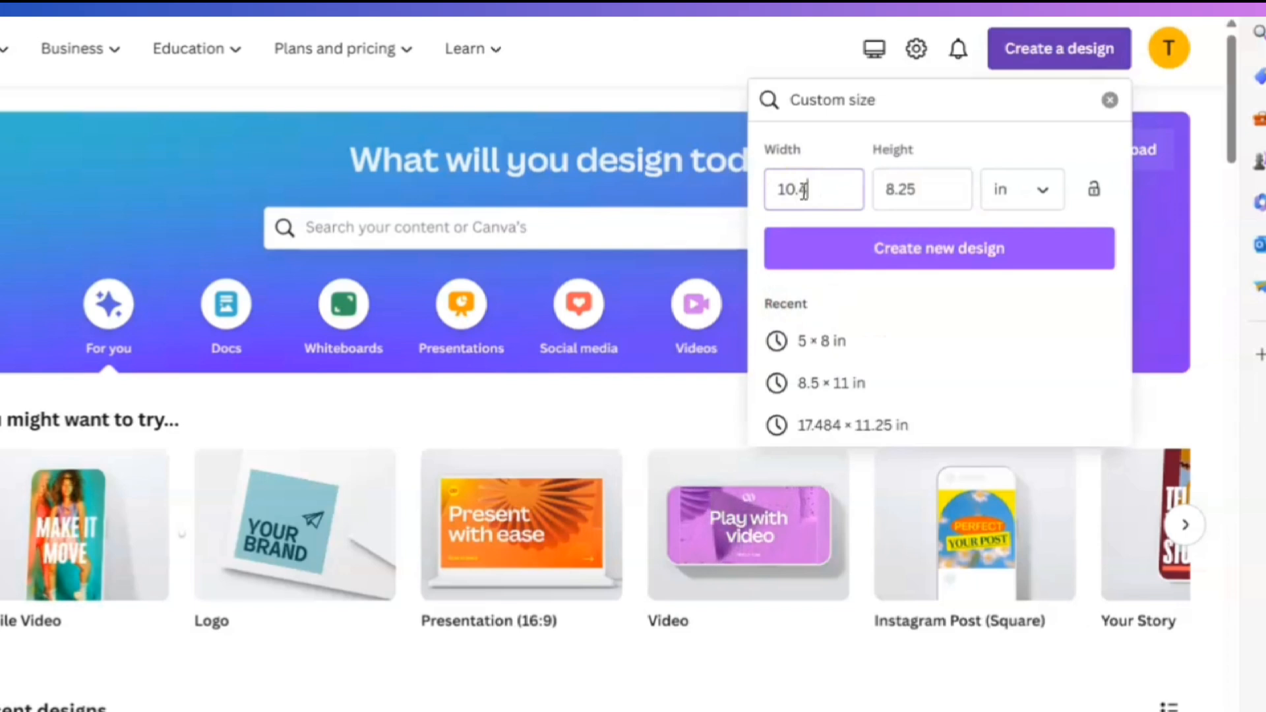
pyautogui.write('75')
pyautogui.click(933, 250)
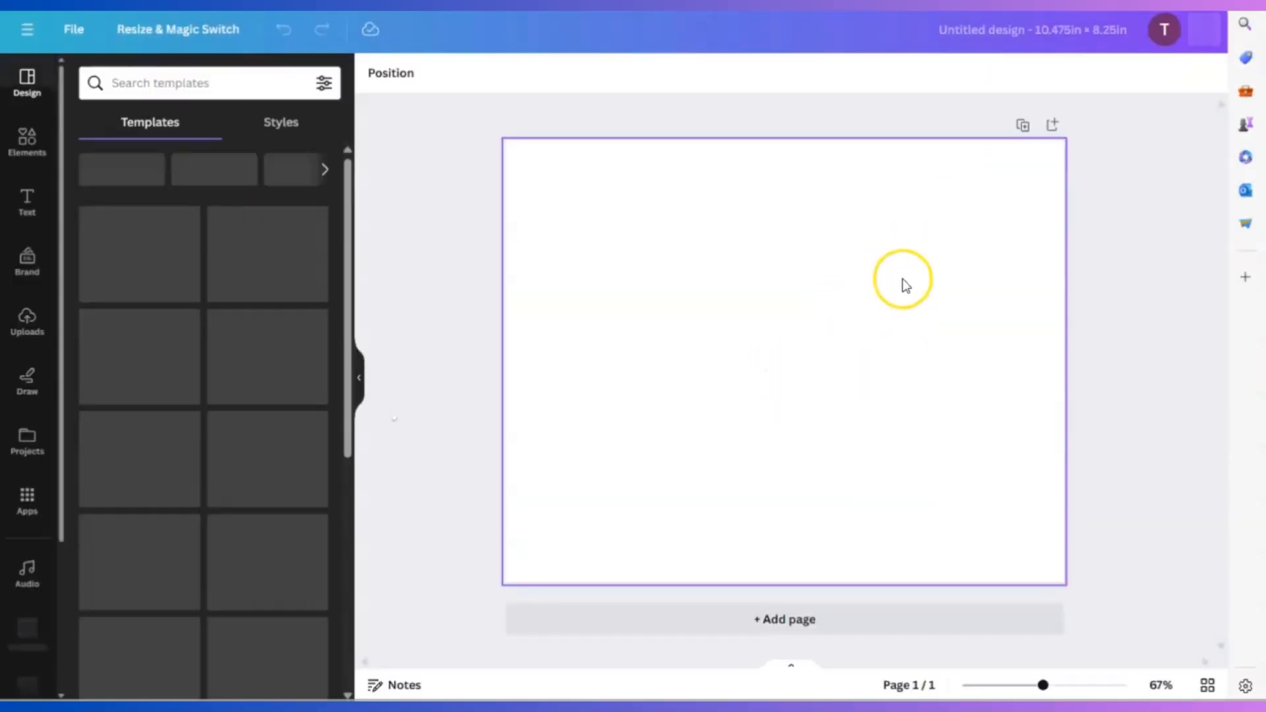
# Switch to the Would You Rather design and download only page 1, the front cover, as a PNG.
pyautogui.click(902, 279)
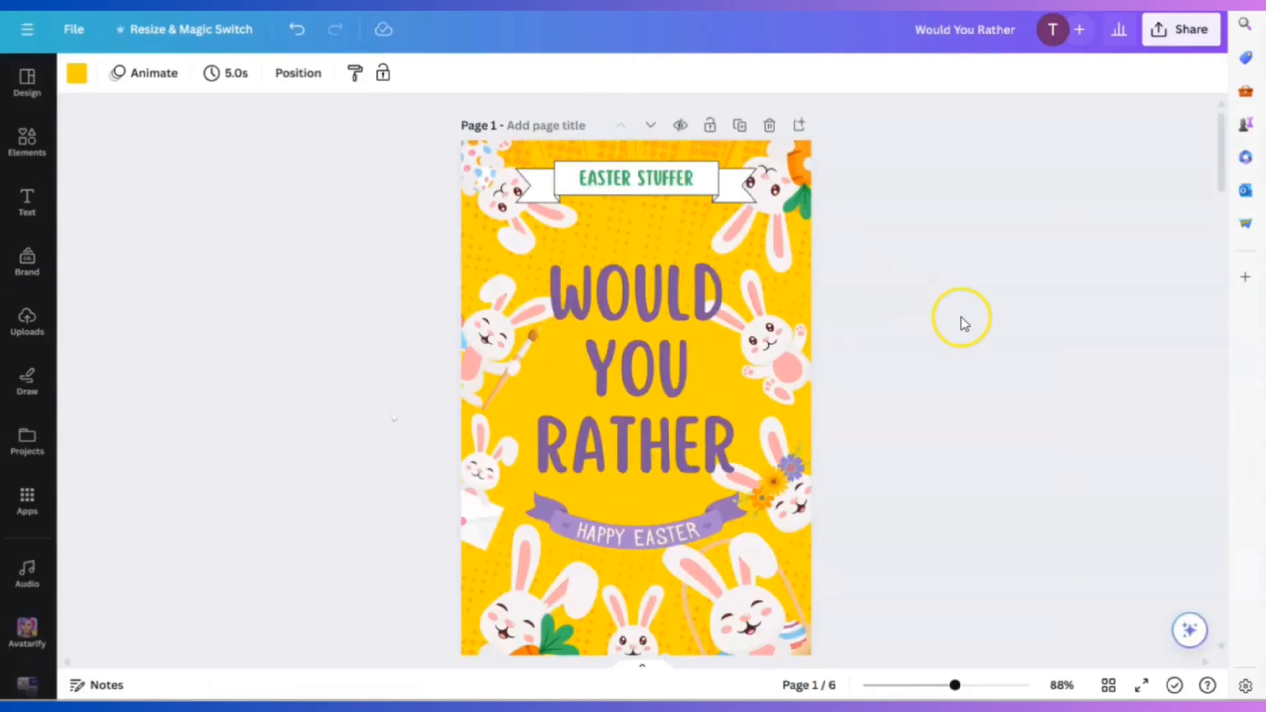
pyautogui.scroll(-10, 961, 323)
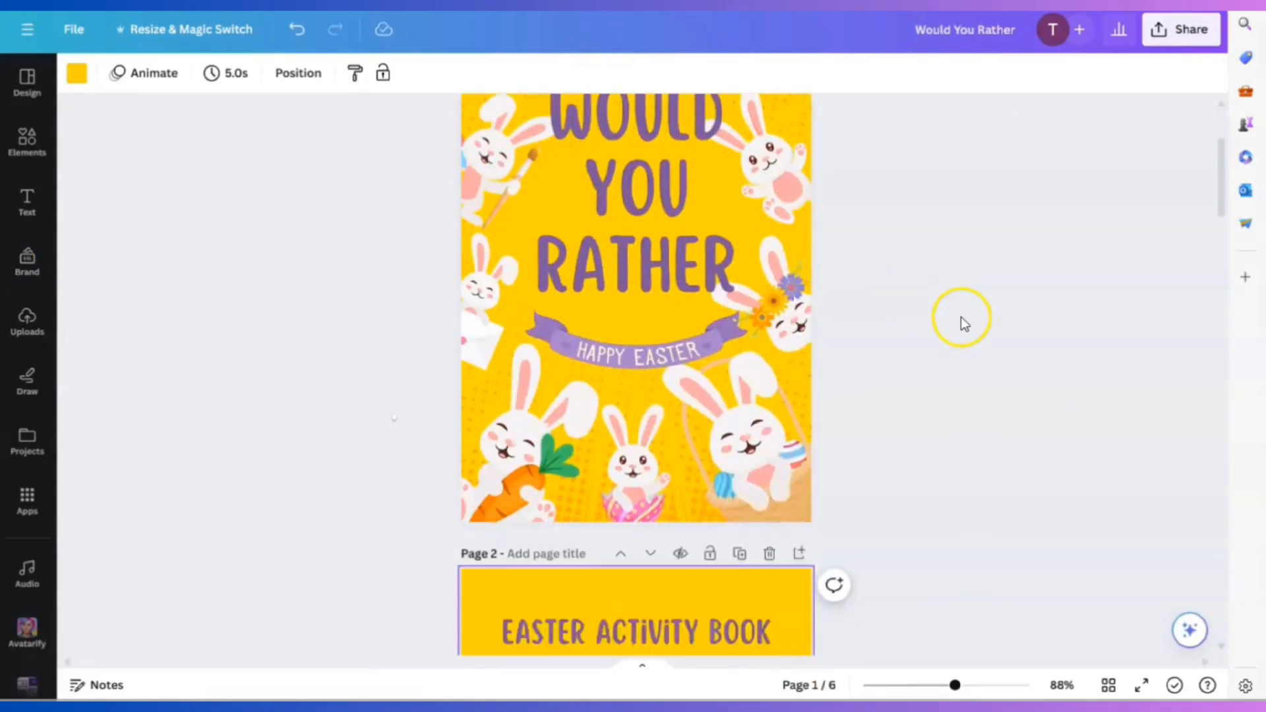
pyautogui.scroll(8, 966, 327)
pyautogui.scroll(4, 987, 339)
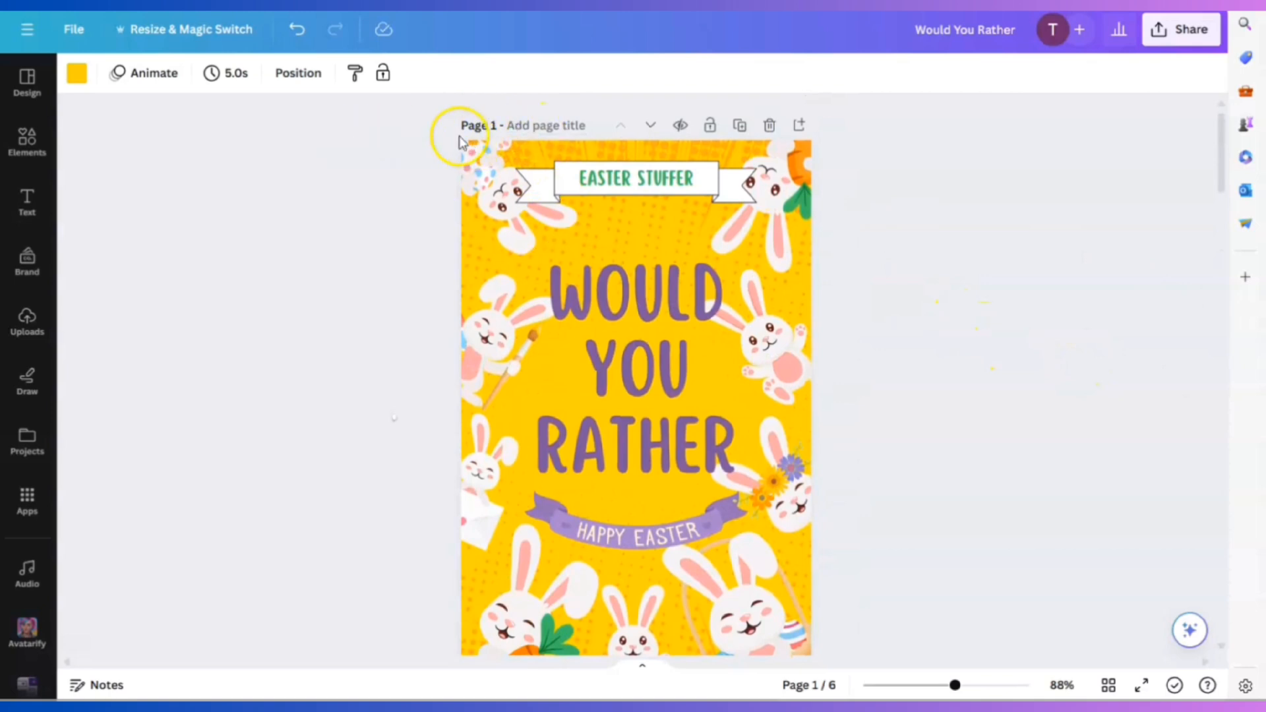
pyautogui.scroll(-5, 949, 370)
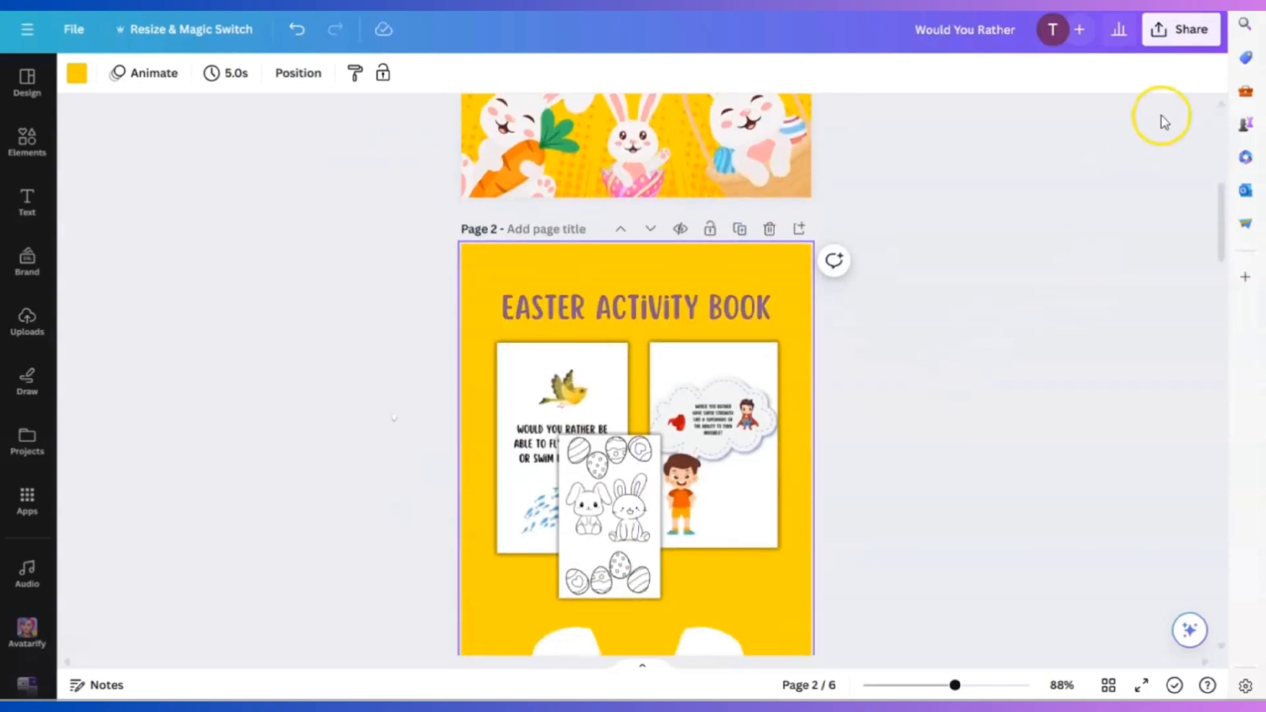
pyautogui.click(1180, 29)
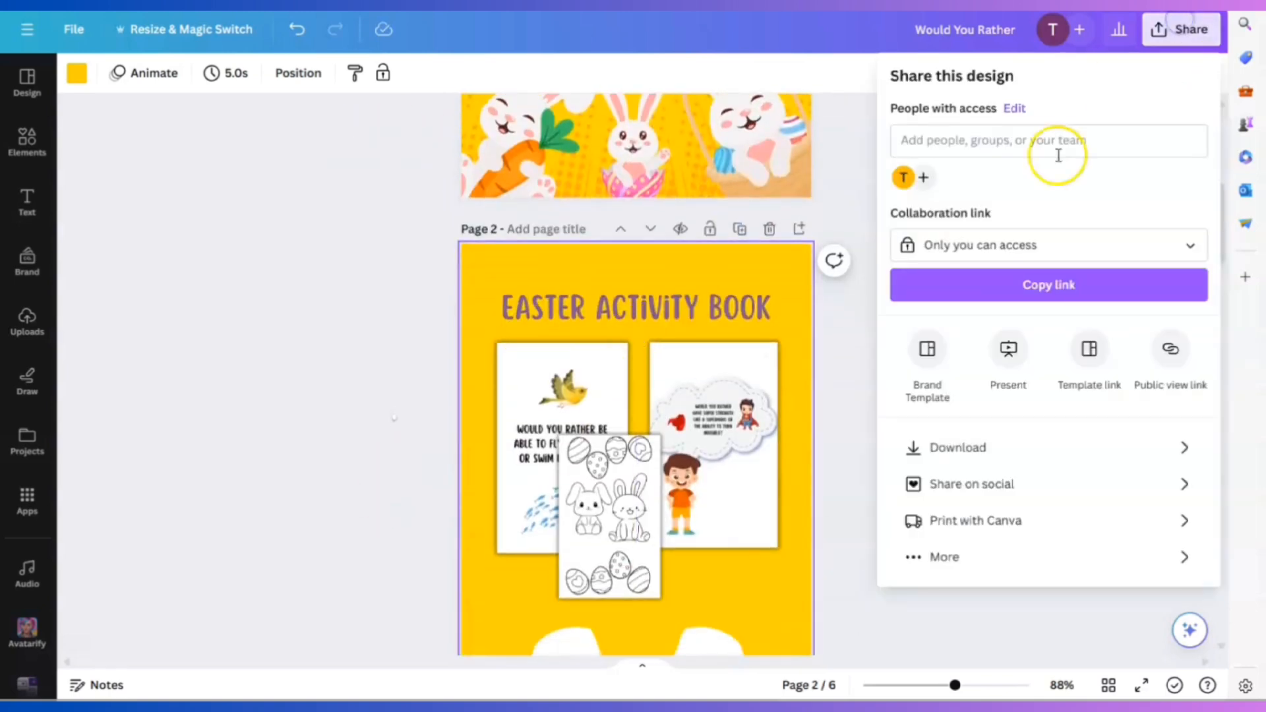
pyautogui.click(974, 448)
pyautogui.click(1195, 341)
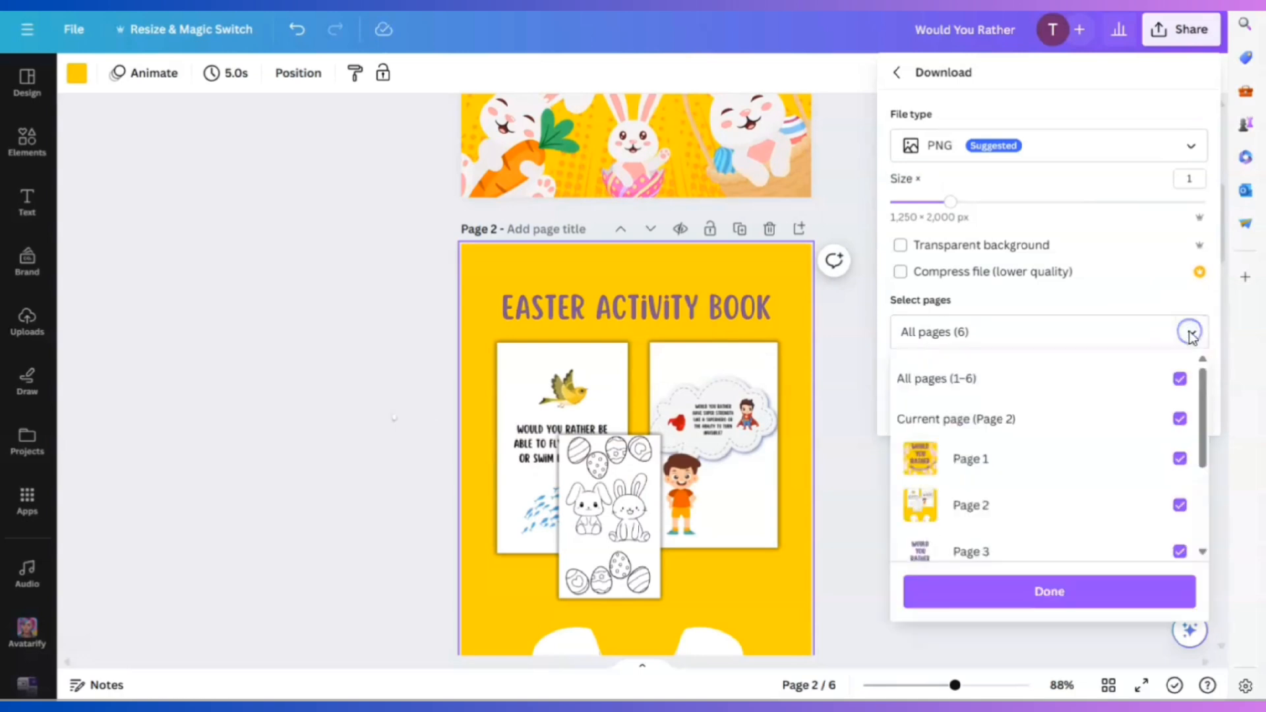
pyautogui.click(1179, 378)
pyautogui.click(1180, 460)
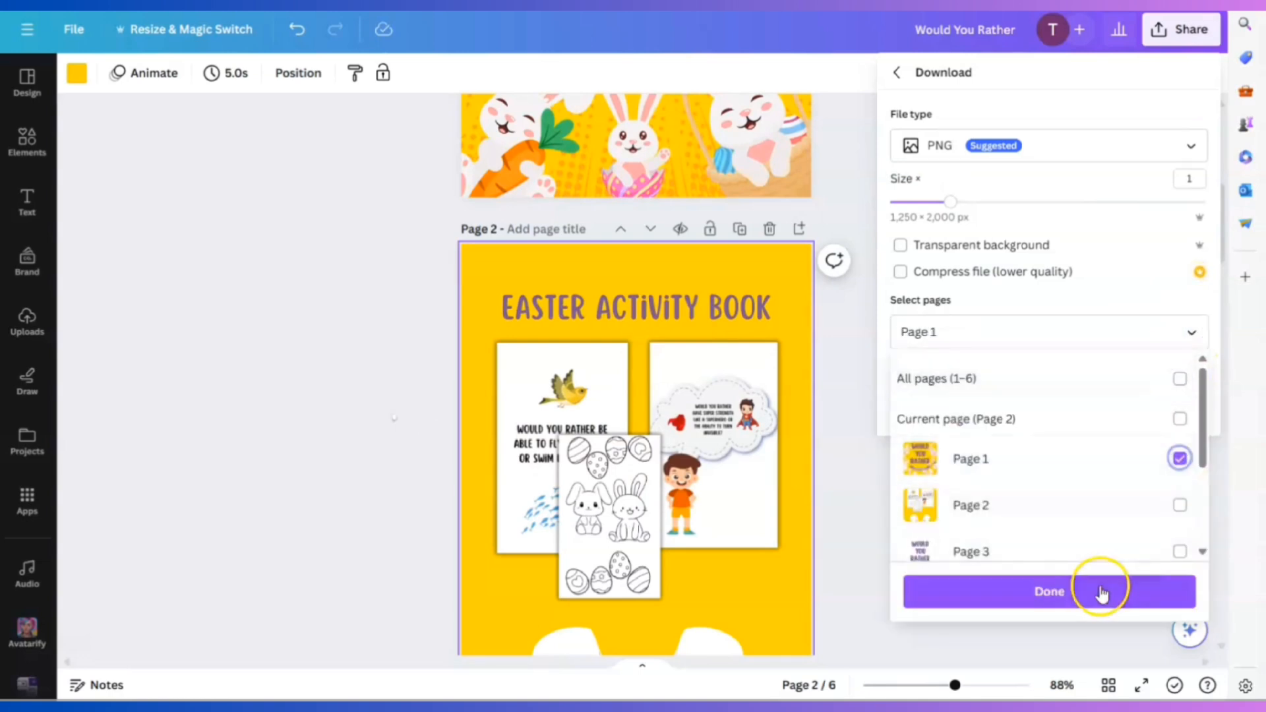
pyautogui.click(1096, 590)
pyautogui.click(1077, 412)
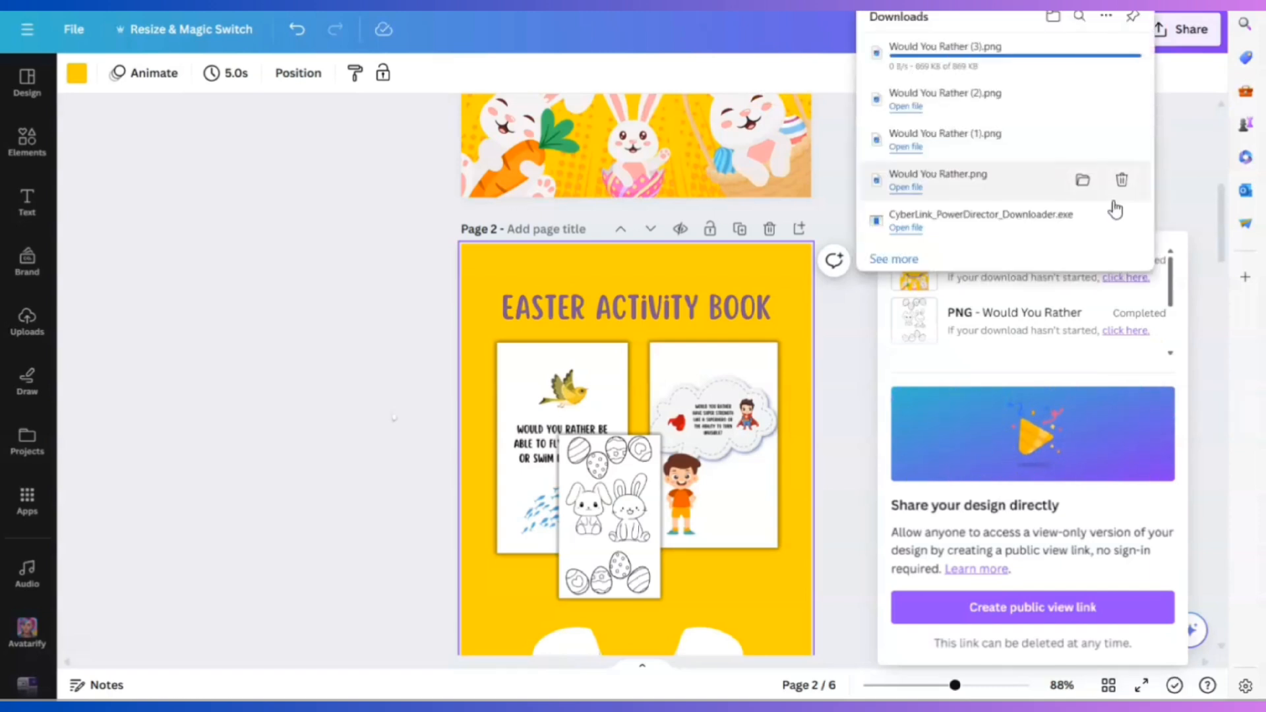
pyautogui.click(1180, 179)
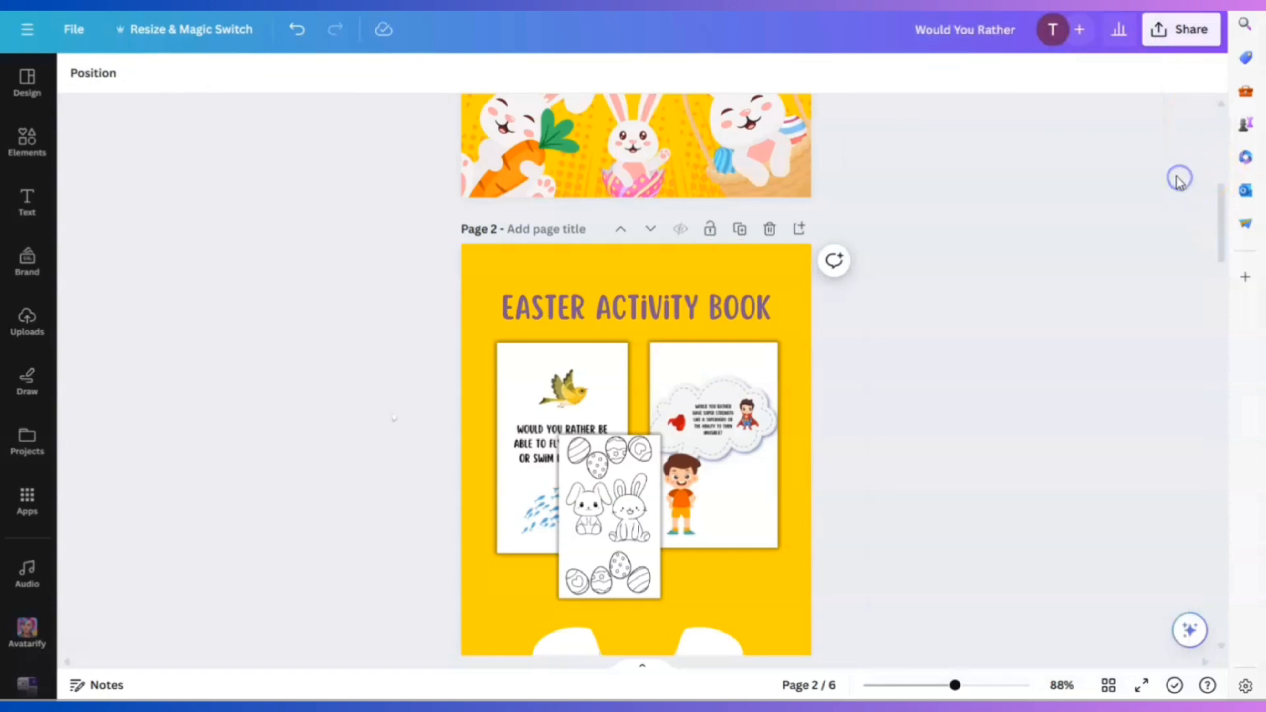
# Download only page 2, the Easter Activity Book back cover, as a PNG.
pyautogui.click(1157, 45)
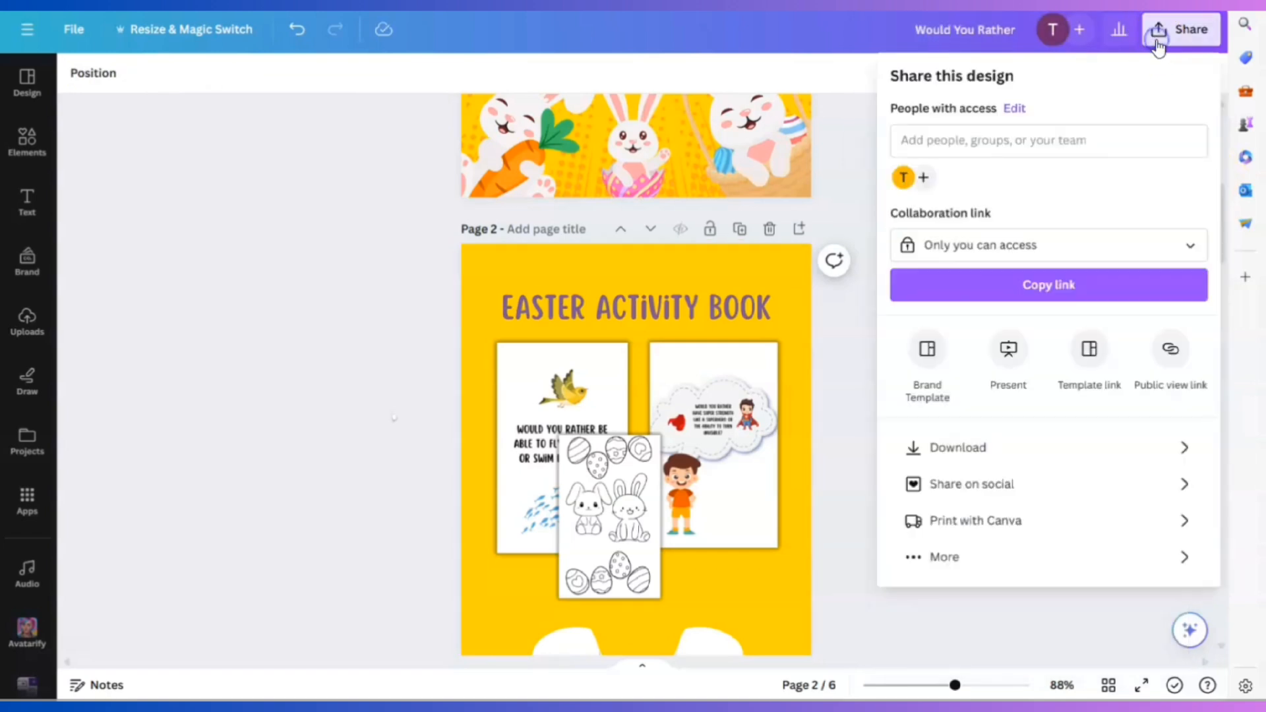
pyautogui.click(963, 449)
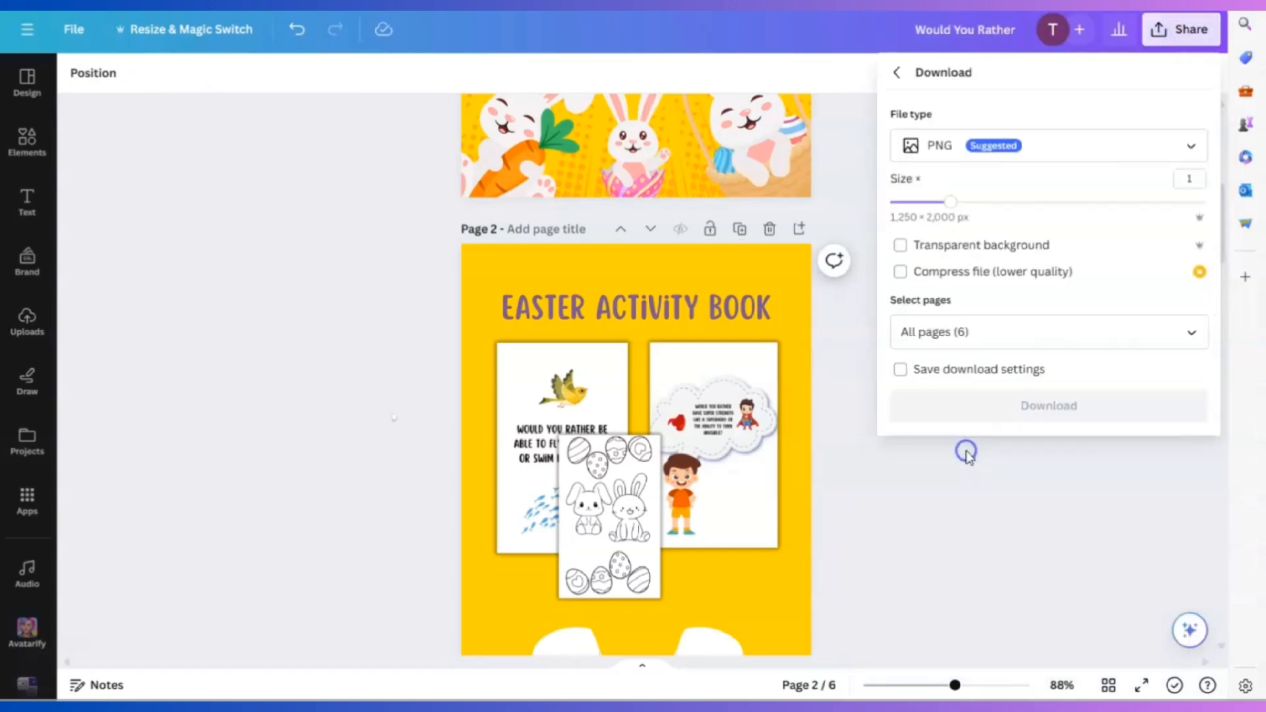
pyautogui.click(1192, 332)
pyautogui.click(1179, 381)
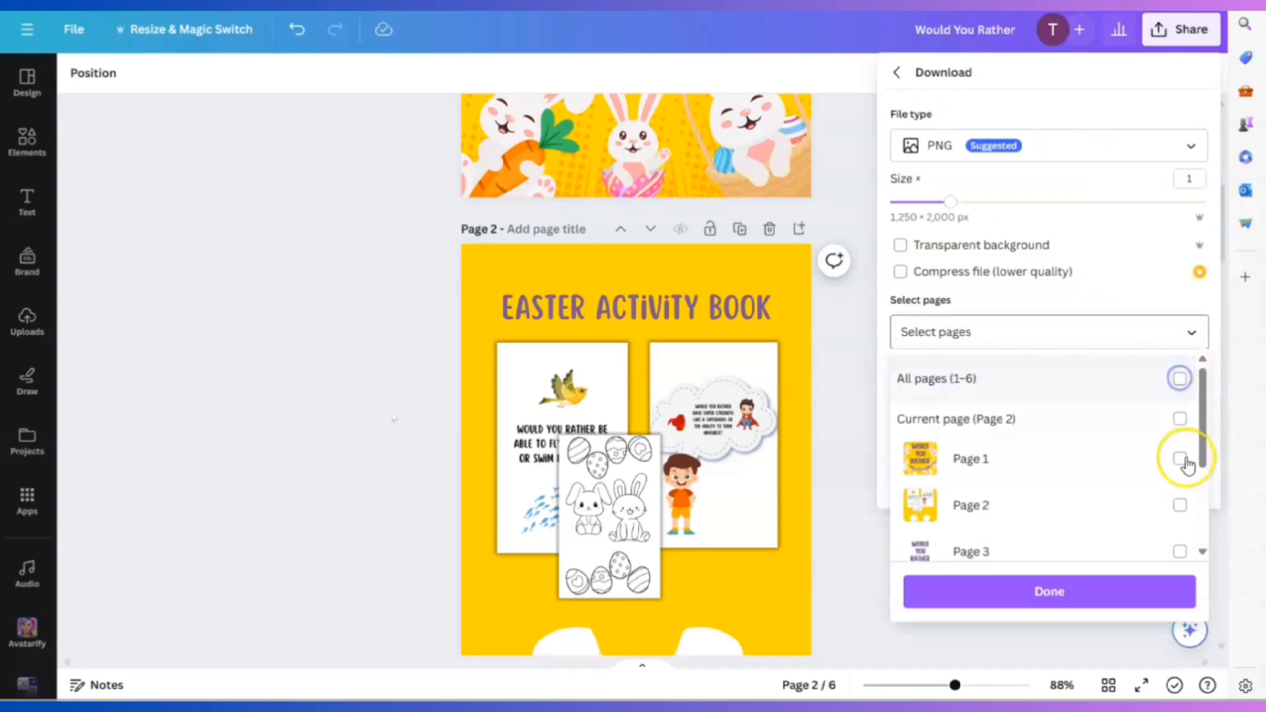
pyautogui.click(1179, 505)
pyautogui.click(1074, 591)
pyautogui.click(1064, 407)
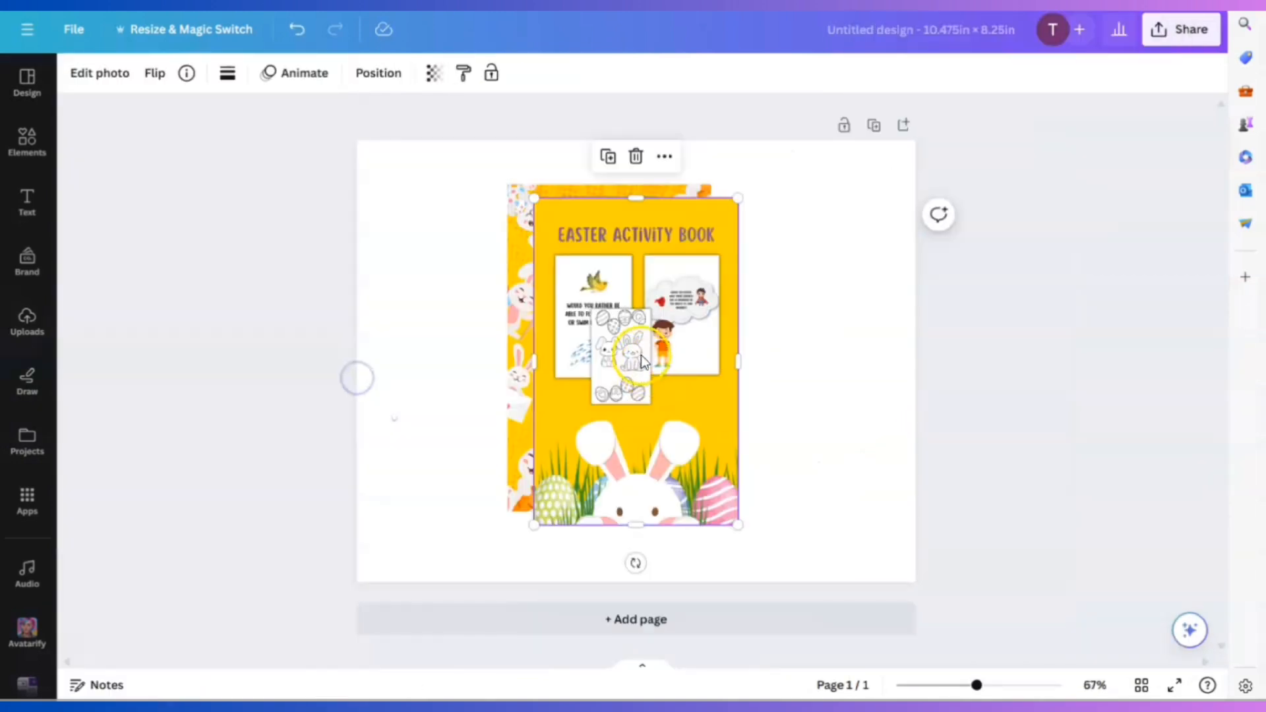
# In the 10.475 x 8.25 in design, separate the two cover images and fit the front cover against the right edge at full page height.
pyautogui.moveTo(641, 361); pyautogui.dragTo(475, 342)
pyautogui.moveTo(636, 333); pyautogui.dragTo(771, 291)
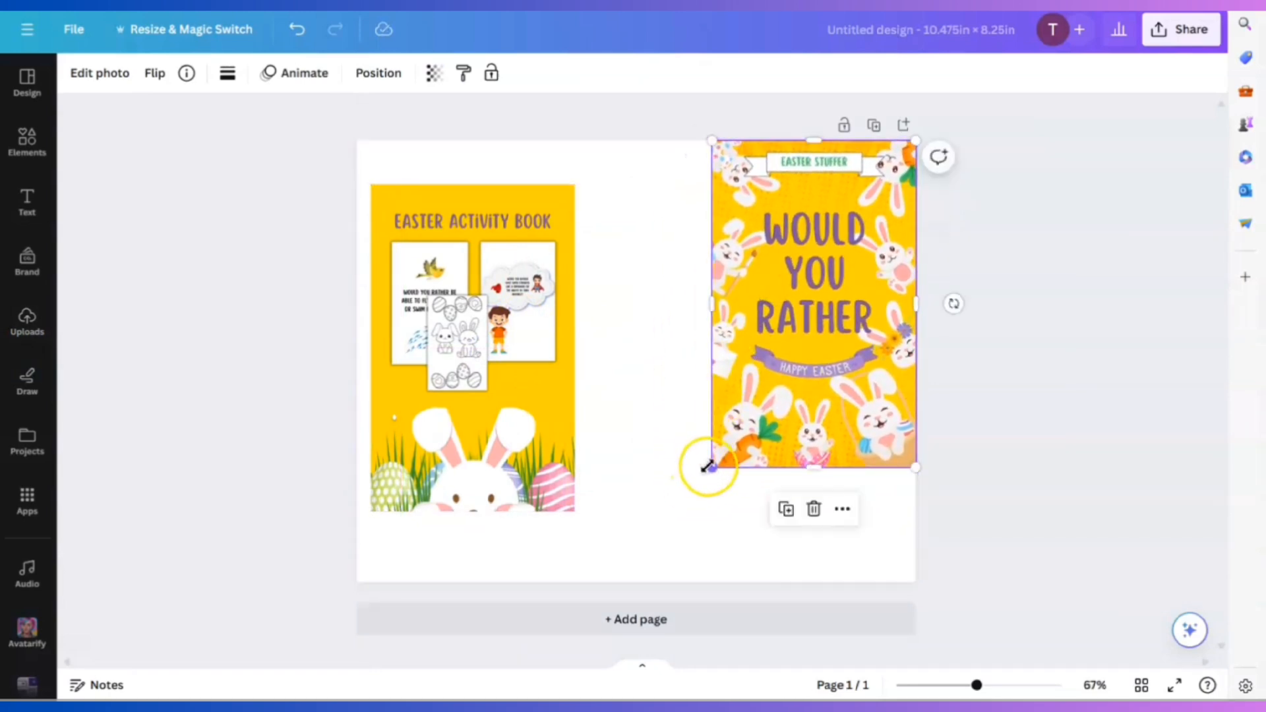
pyautogui.moveTo(712, 467); pyautogui.dragTo(638, 575)
# Align the back cover image with the page's top-left corner and enlarge it to full page height.
pyautogui.click(459, 361)
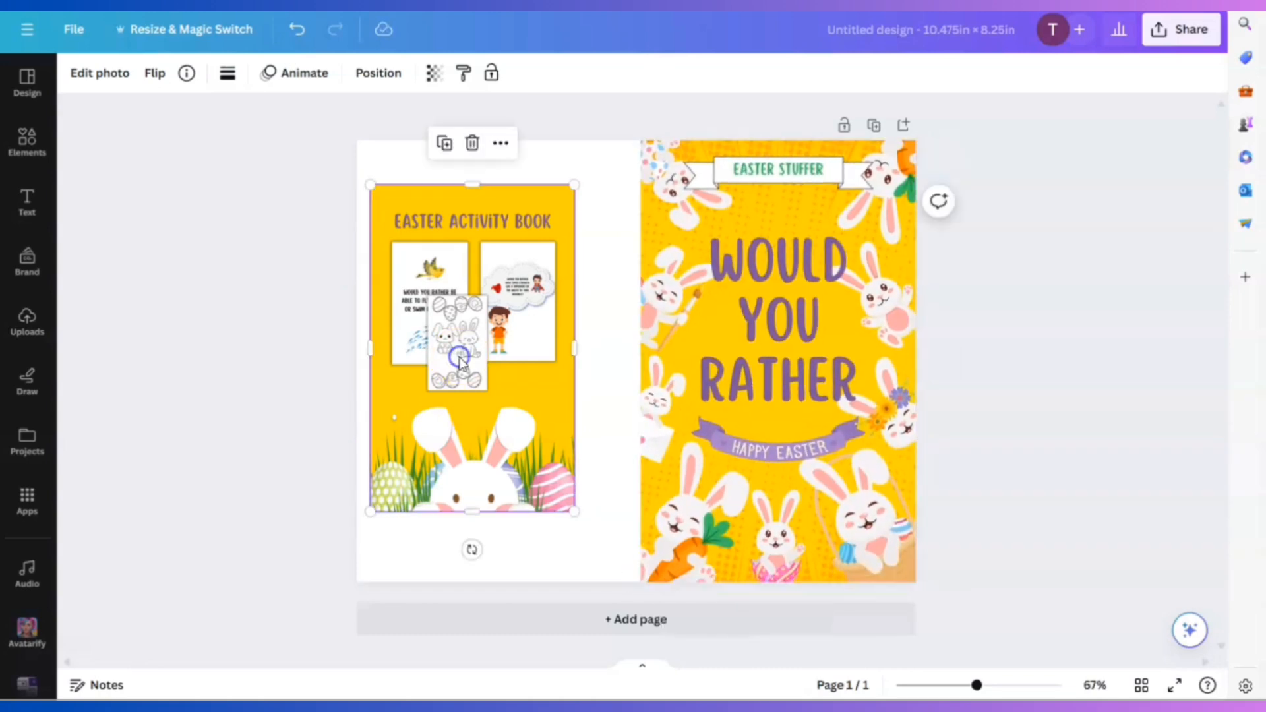
pyautogui.moveTo(460, 361); pyautogui.dragTo(446, 317)
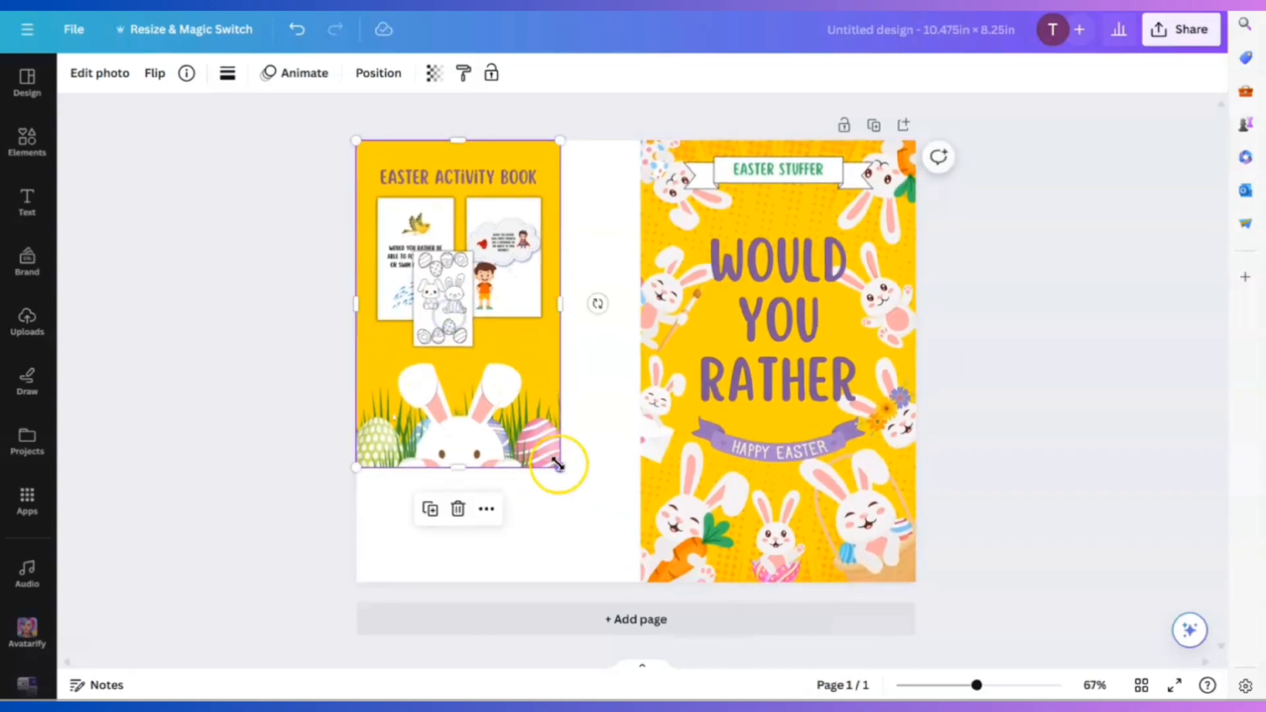
pyautogui.moveTo(560, 468); pyautogui.dragTo(628, 583)
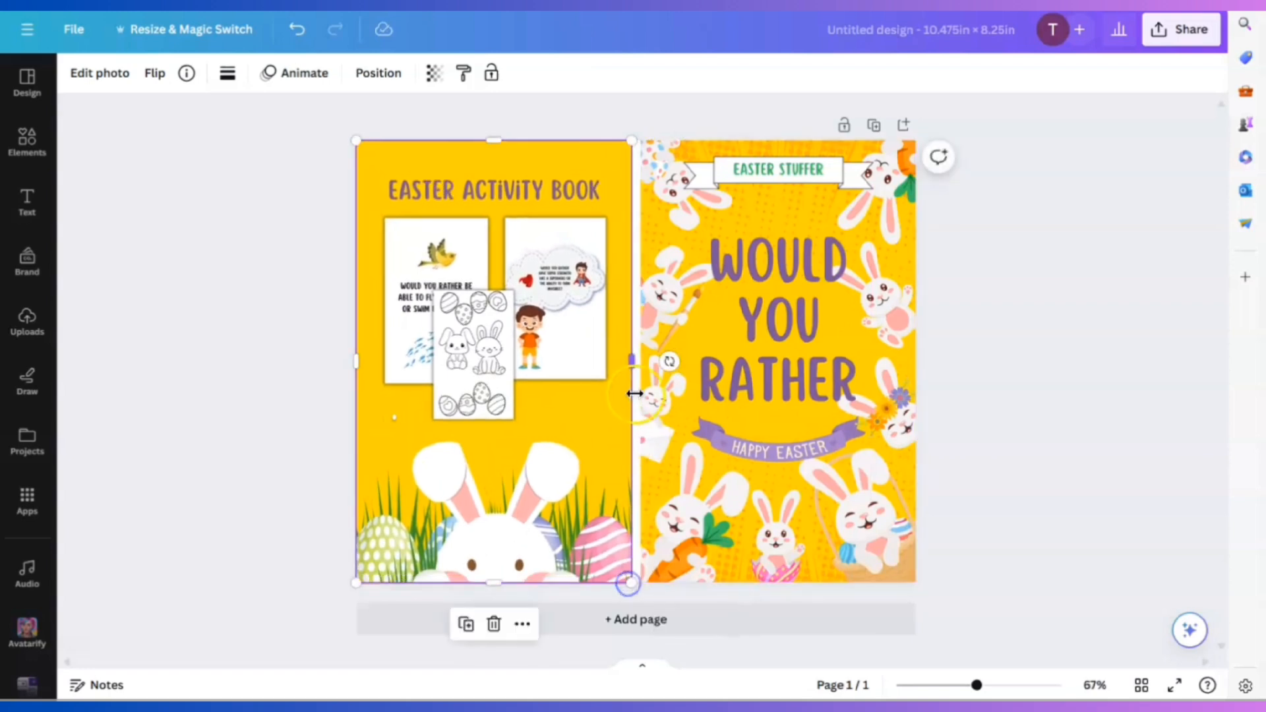
pyautogui.click(947, 426)
# Fill the page background behind the spine gap with the yellow photo color from the cover images.
pyautogui.click(637, 409)
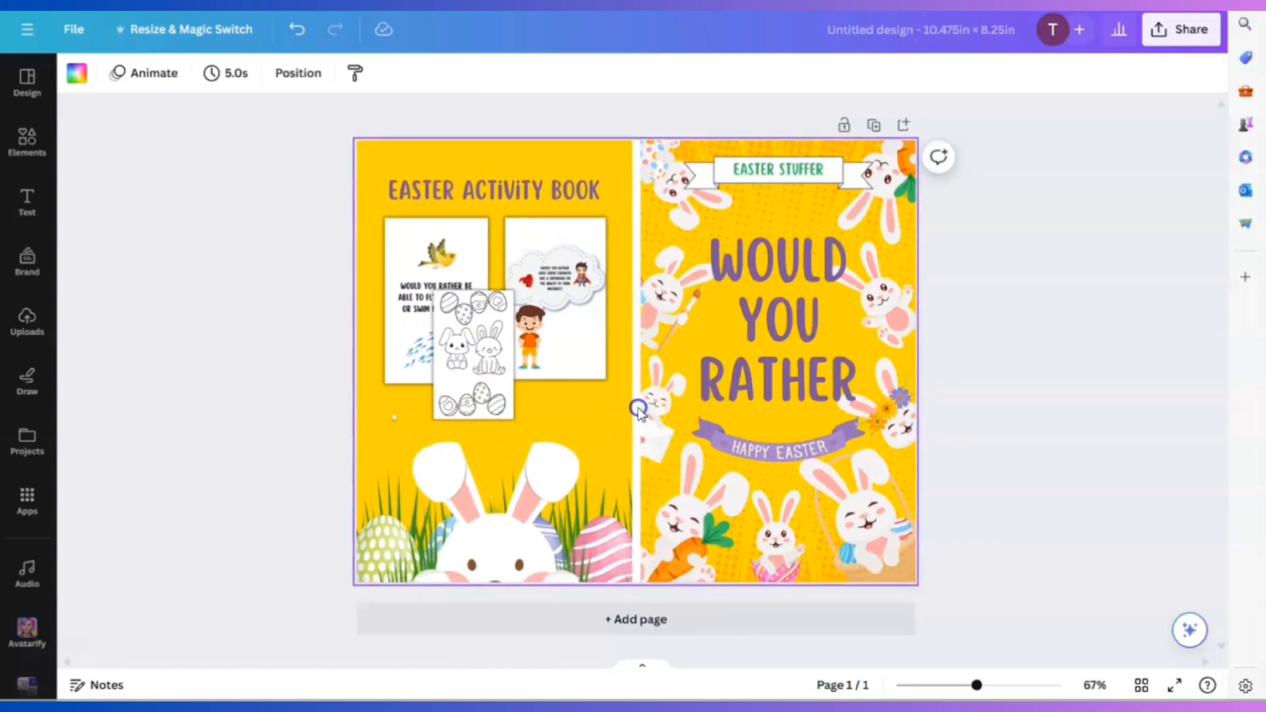
pyautogui.click(639, 292)
pyautogui.click(76, 73)
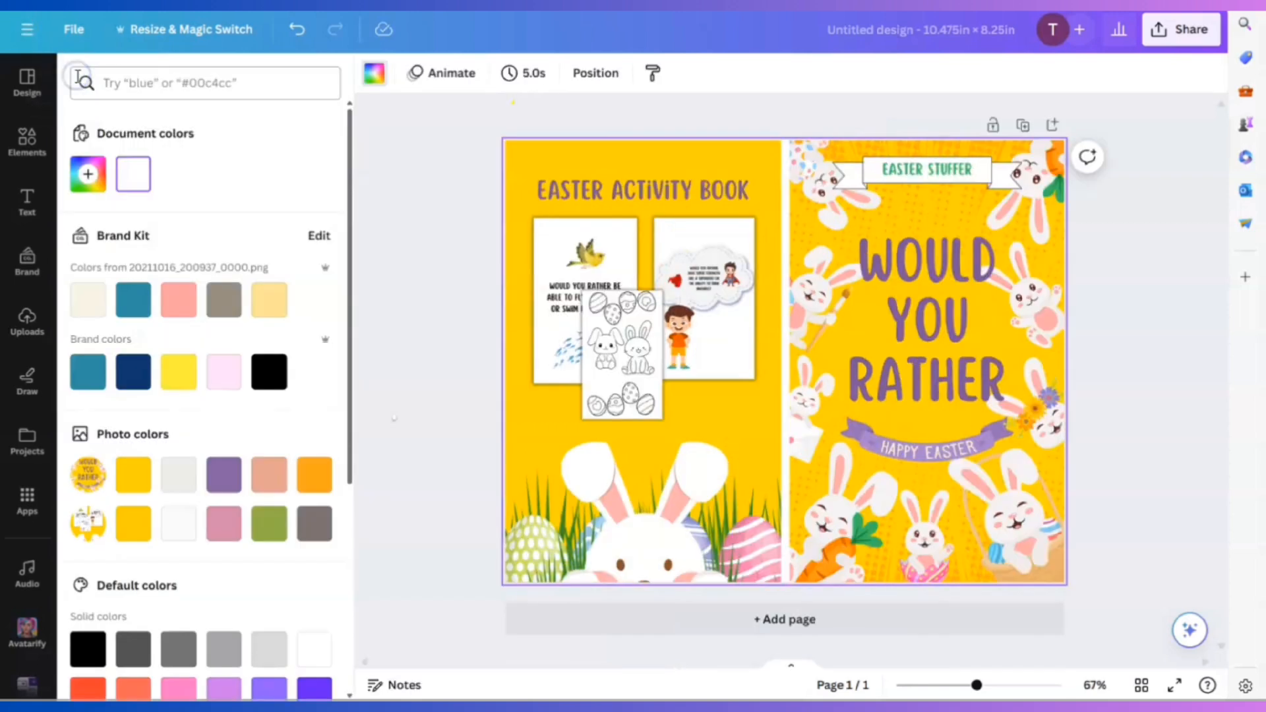
pyautogui.click(139, 486)
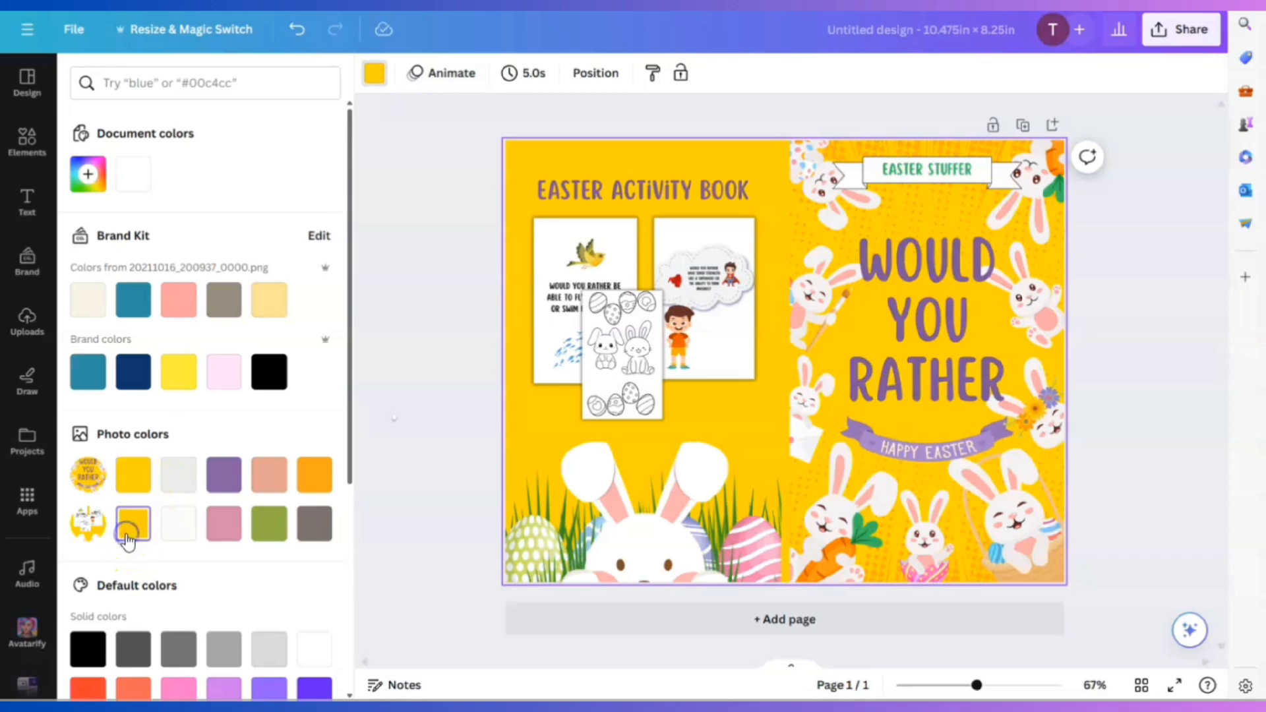
pyautogui.click(429, 442)
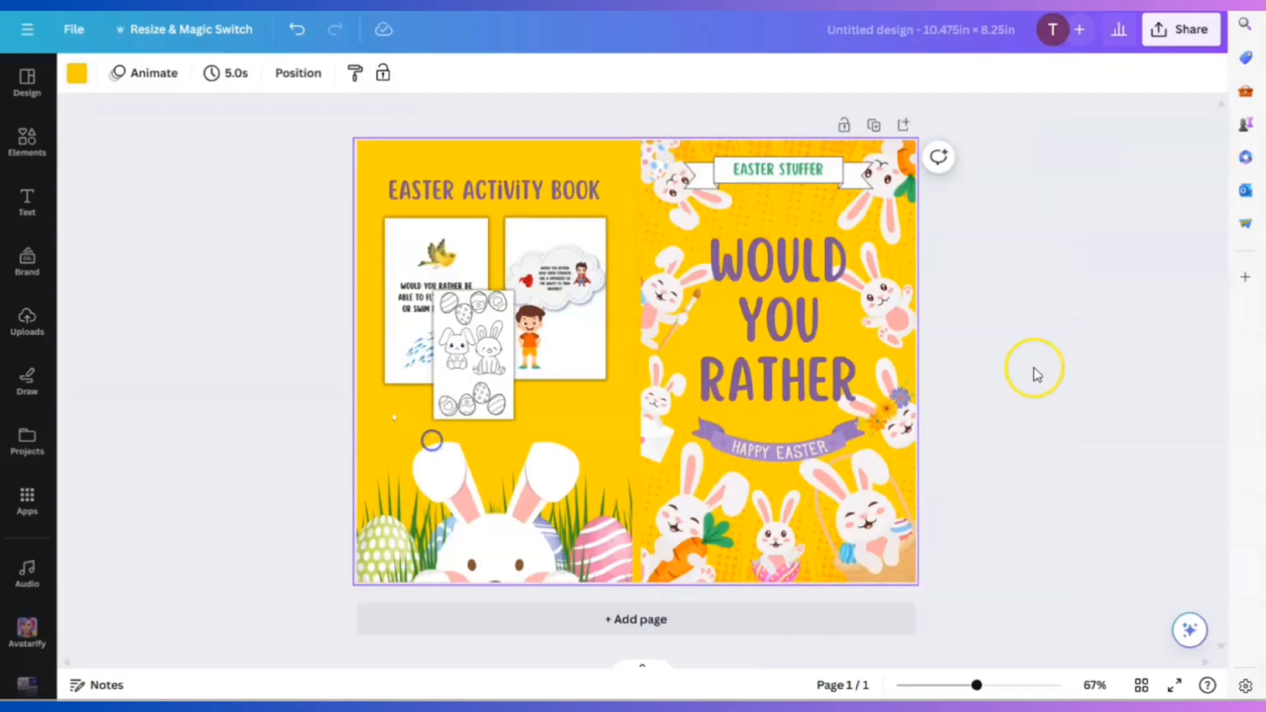
pyautogui.click(1056, 367)
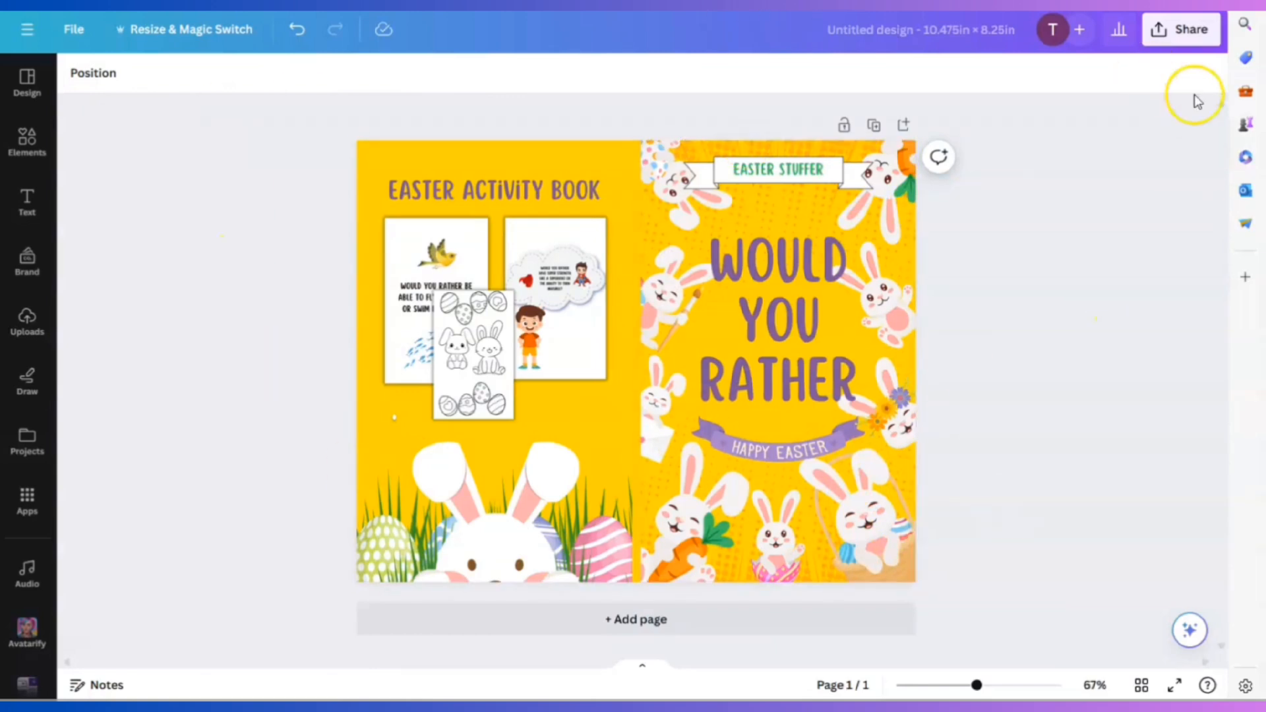
# Open the full cover's download settings and view the available file types, including PDF Print.
pyautogui.click(1173, 40)
pyautogui.click(961, 445)
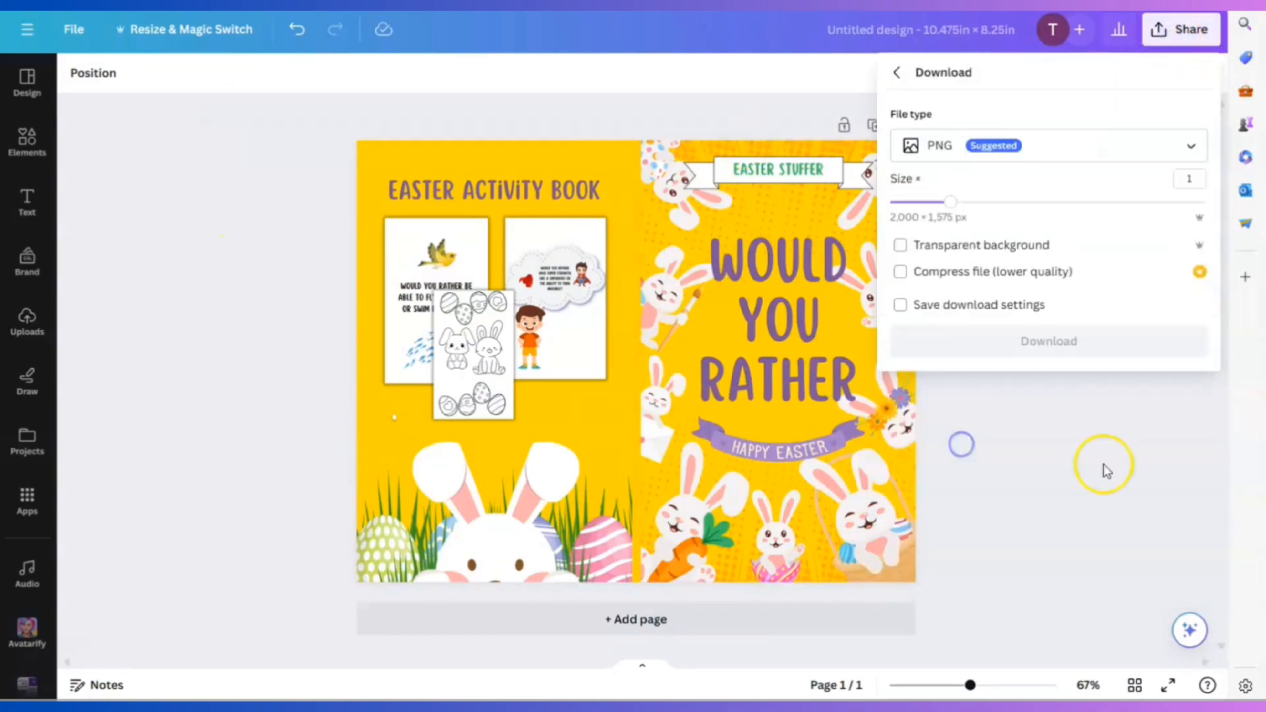
pyautogui.click(1146, 148)
pyautogui.click(1146, 148)
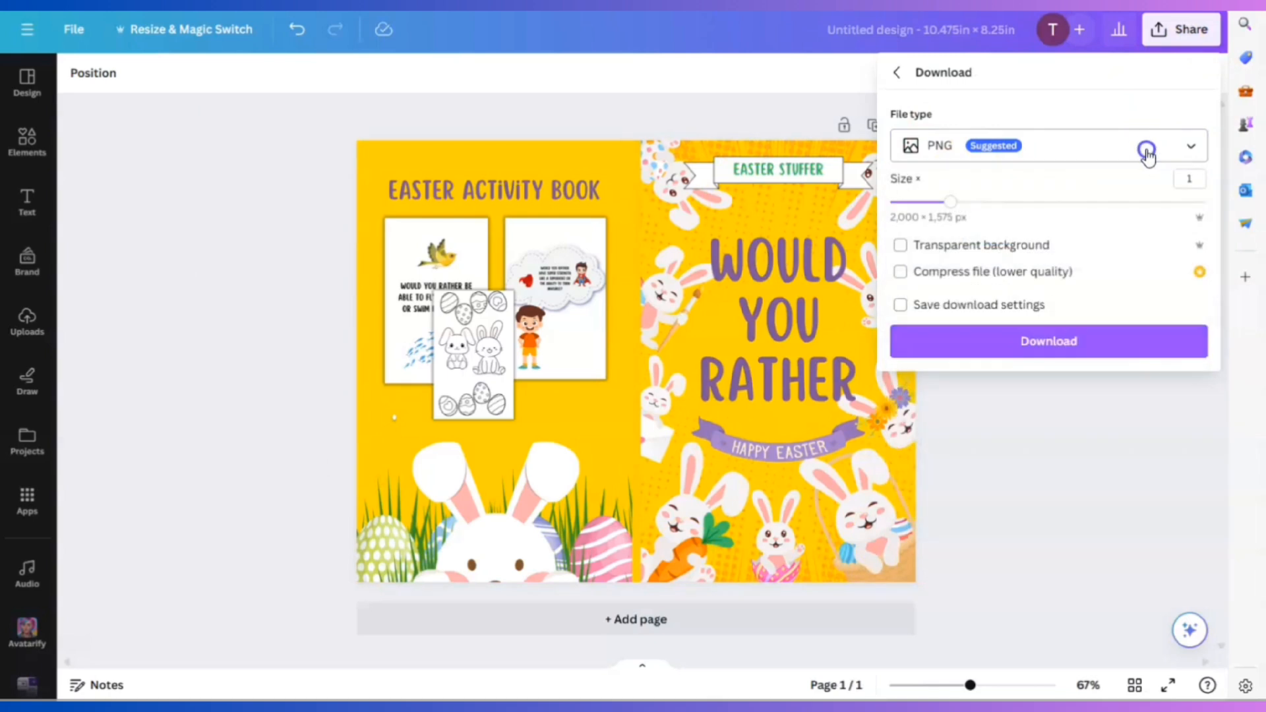
pyautogui.click(1146, 148)
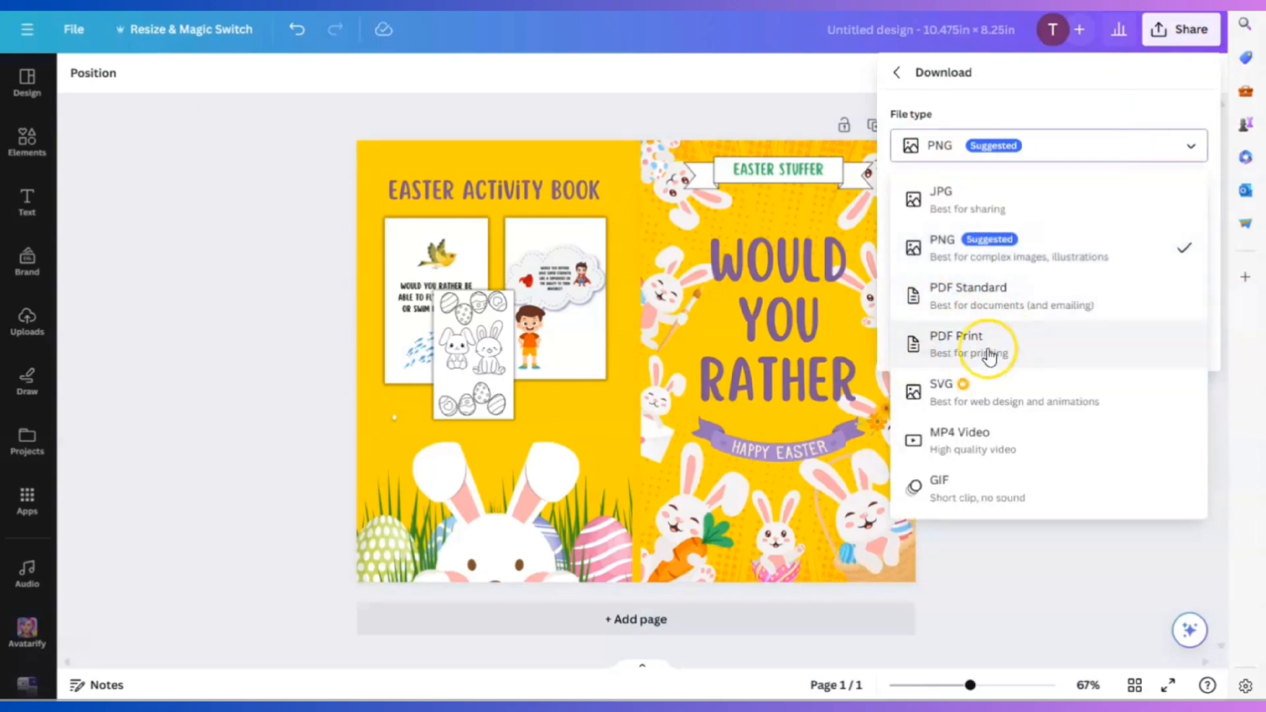
pyautogui.click(300, 299)
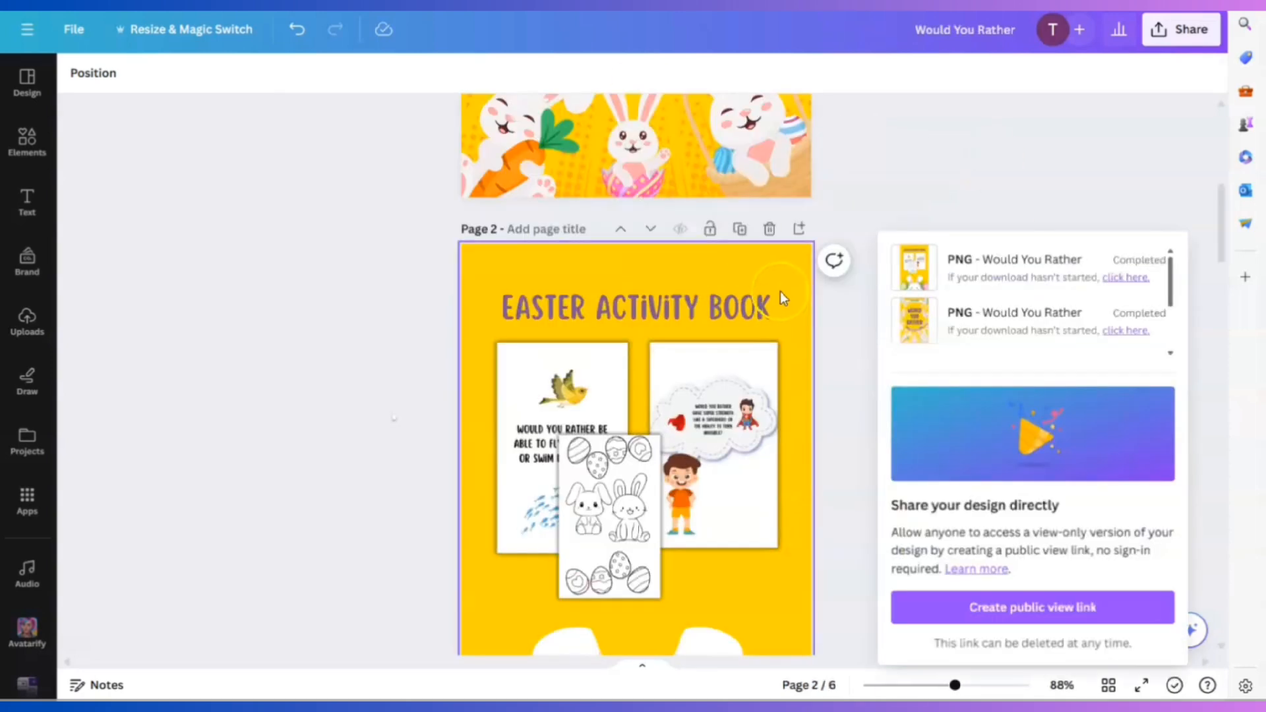
# Switch to the Would You Rather design and set its download file type to PDF Print.
pyautogui.click(340, 295)
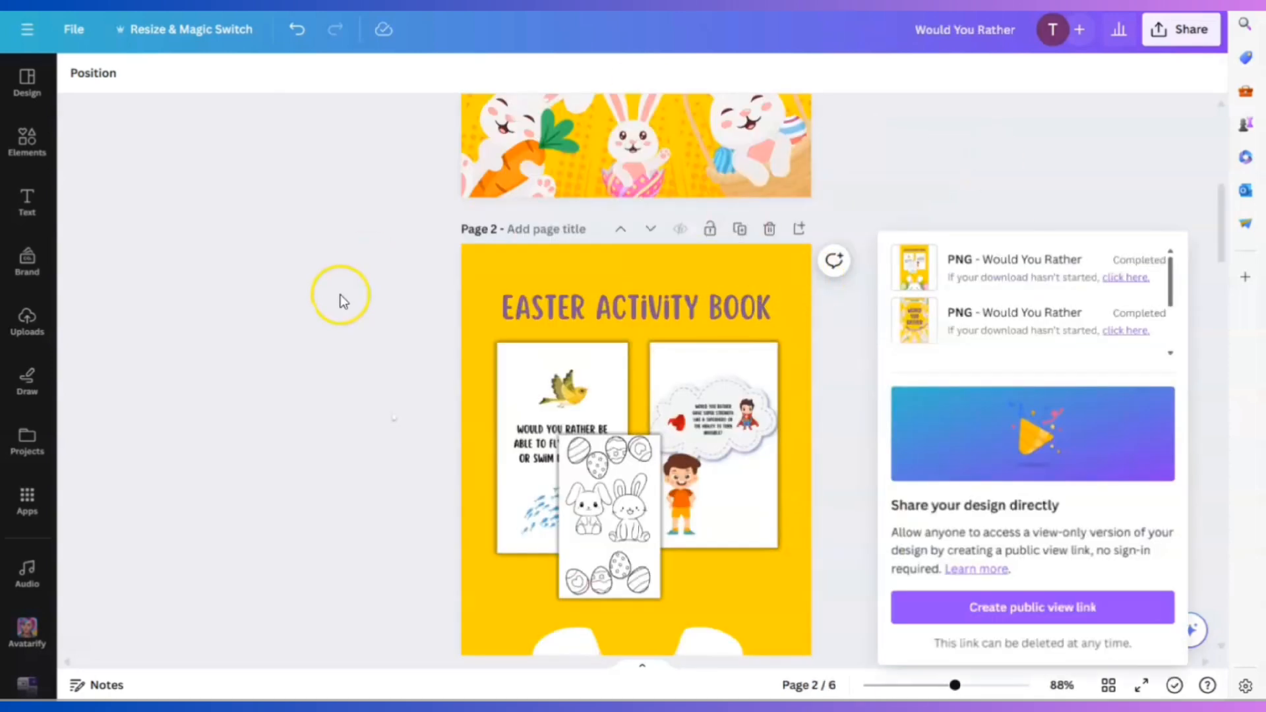
pyautogui.scroll(-12, 753, 357)
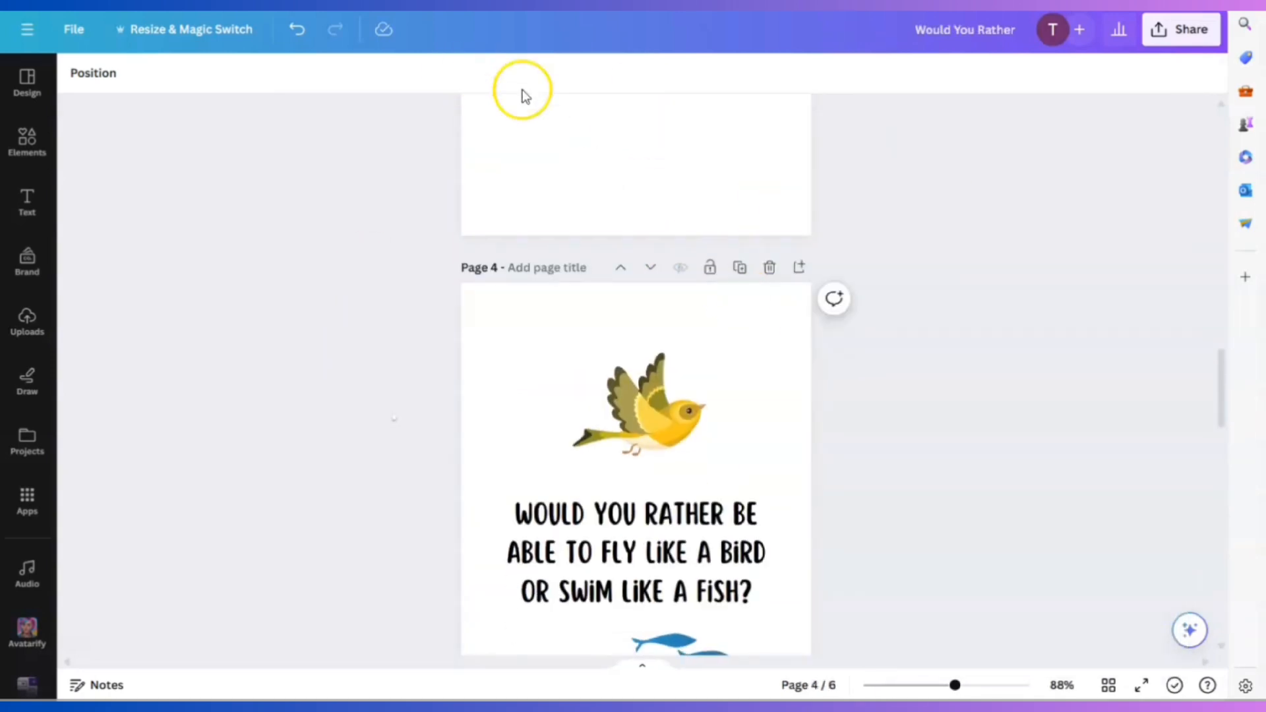
pyautogui.click(688, 114)
pyautogui.click(564, 493)
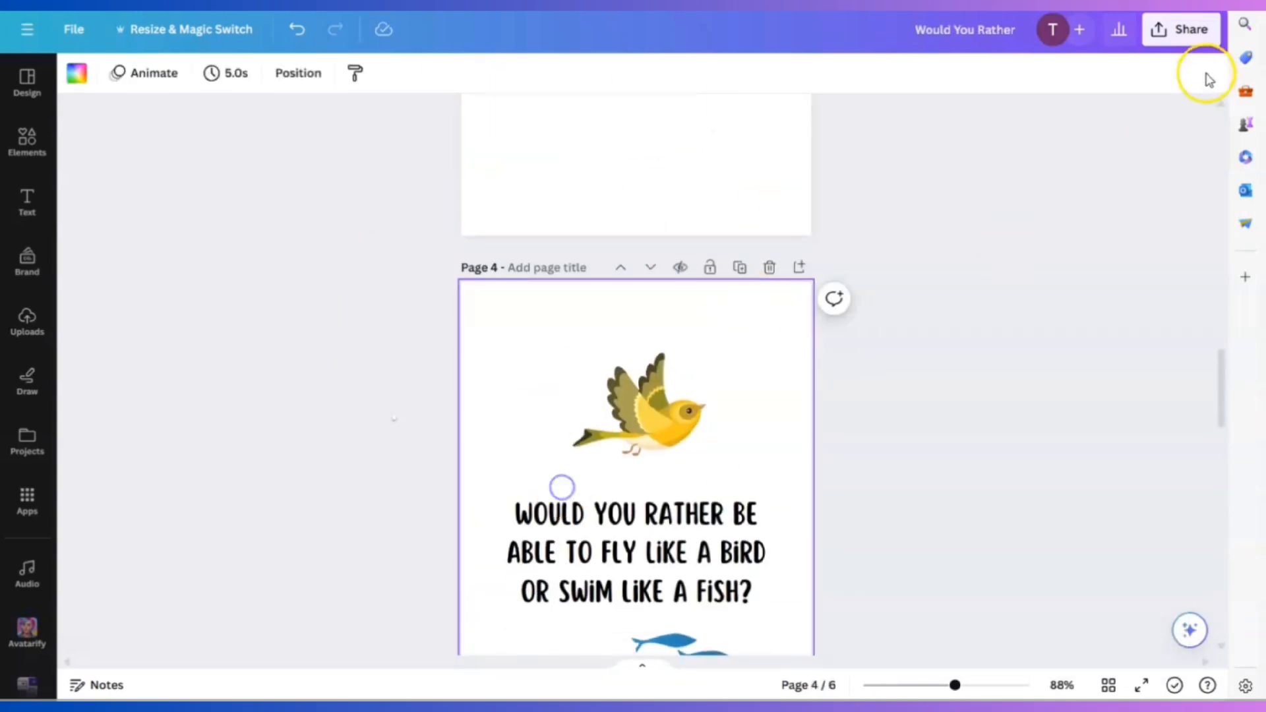
pyautogui.click(1185, 38)
pyautogui.click(973, 446)
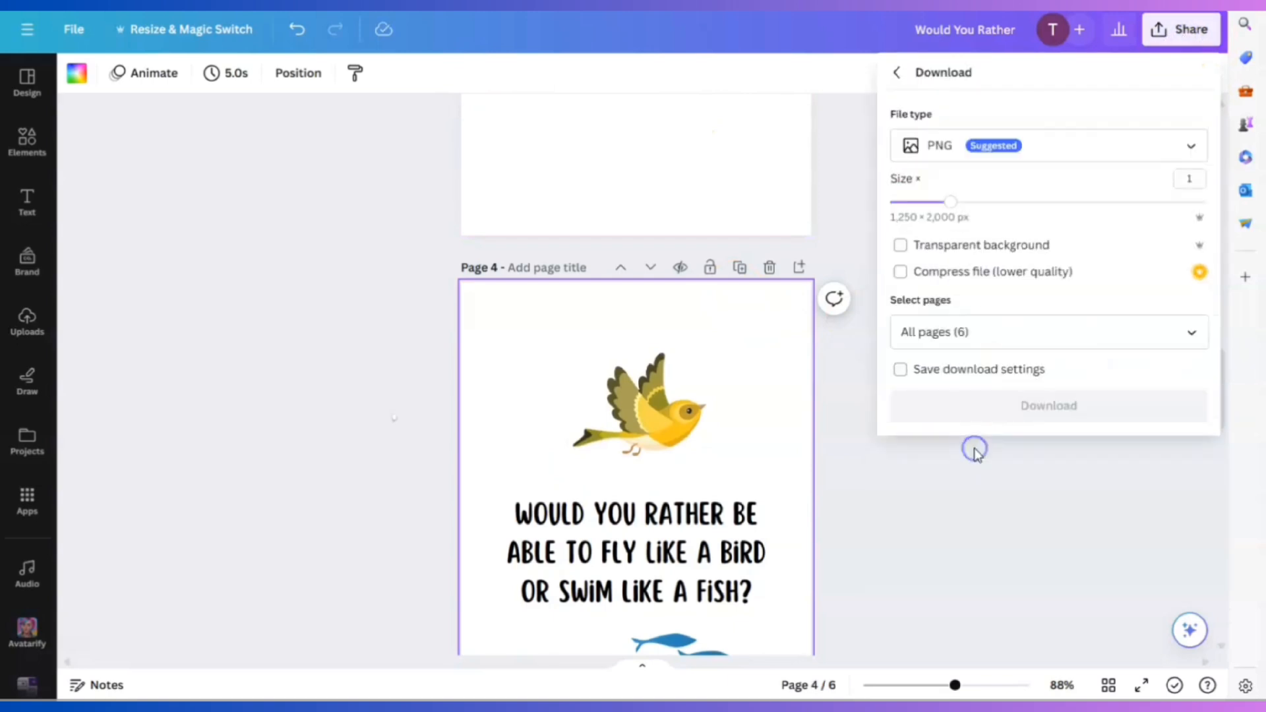
pyautogui.click(1192, 334)
pyautogui.click(1173, 148)
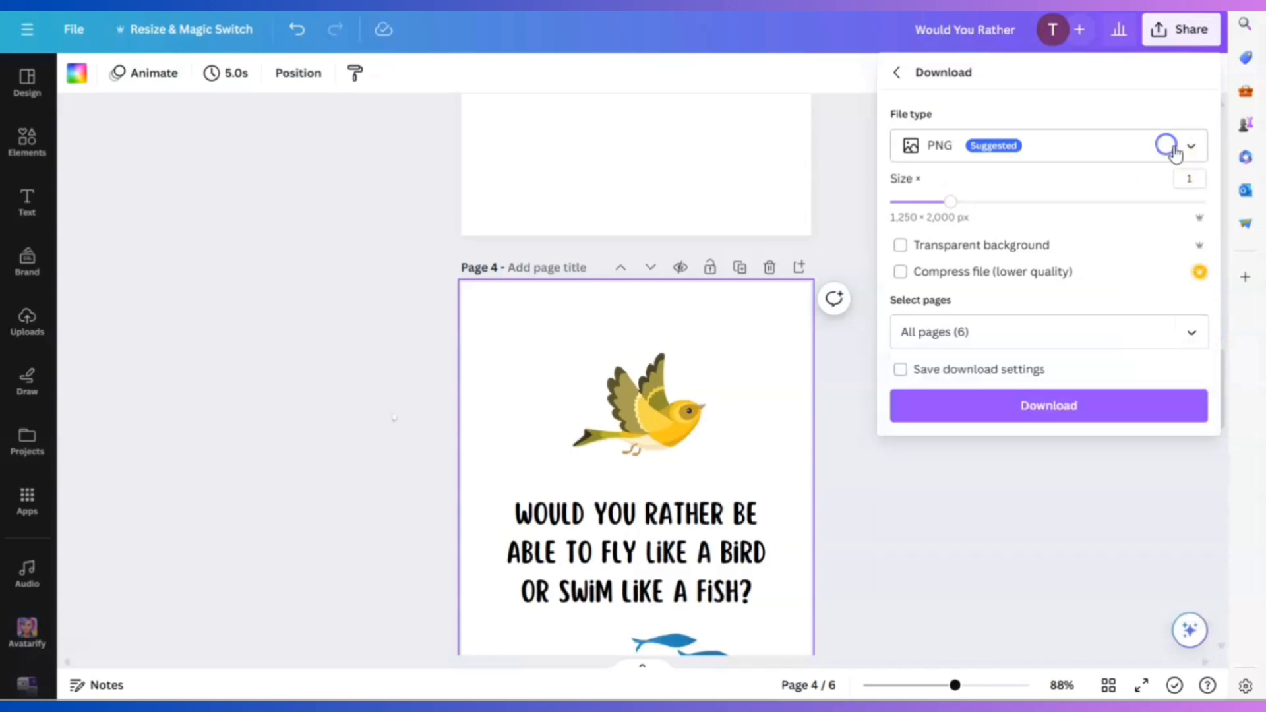
pyautogui.click(1186, 149)
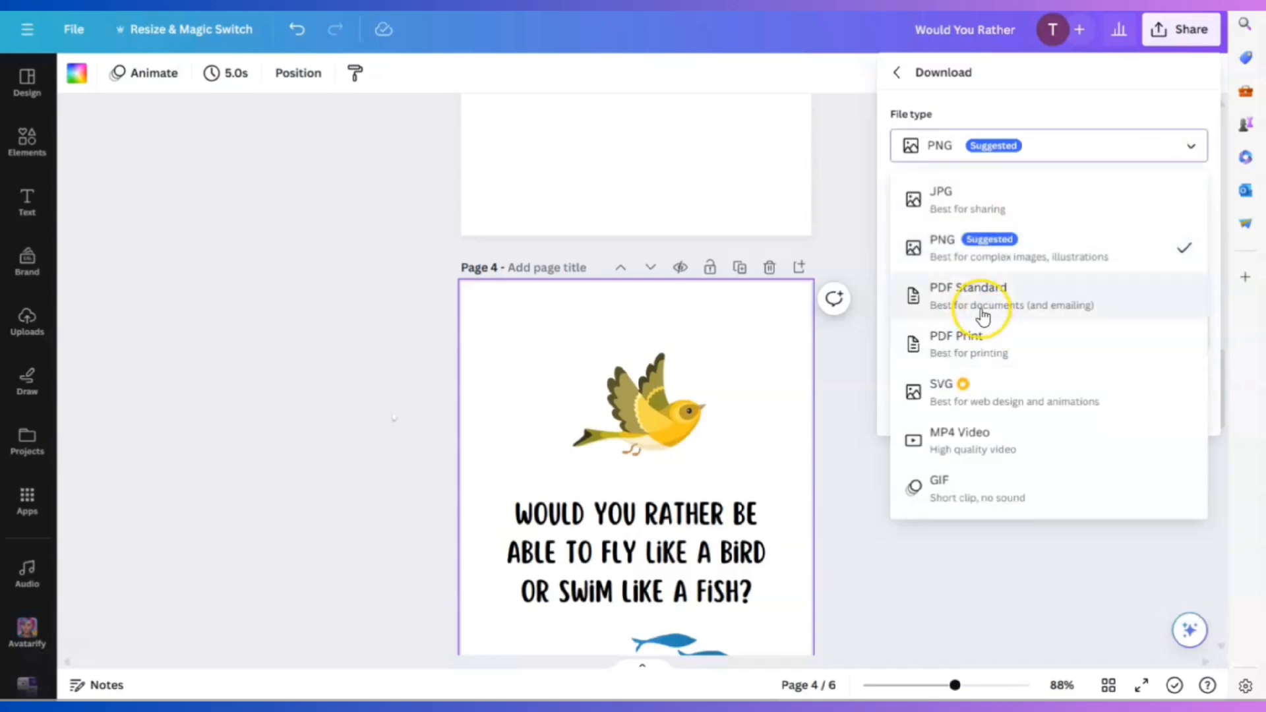
pyautogui.click(960, 347)
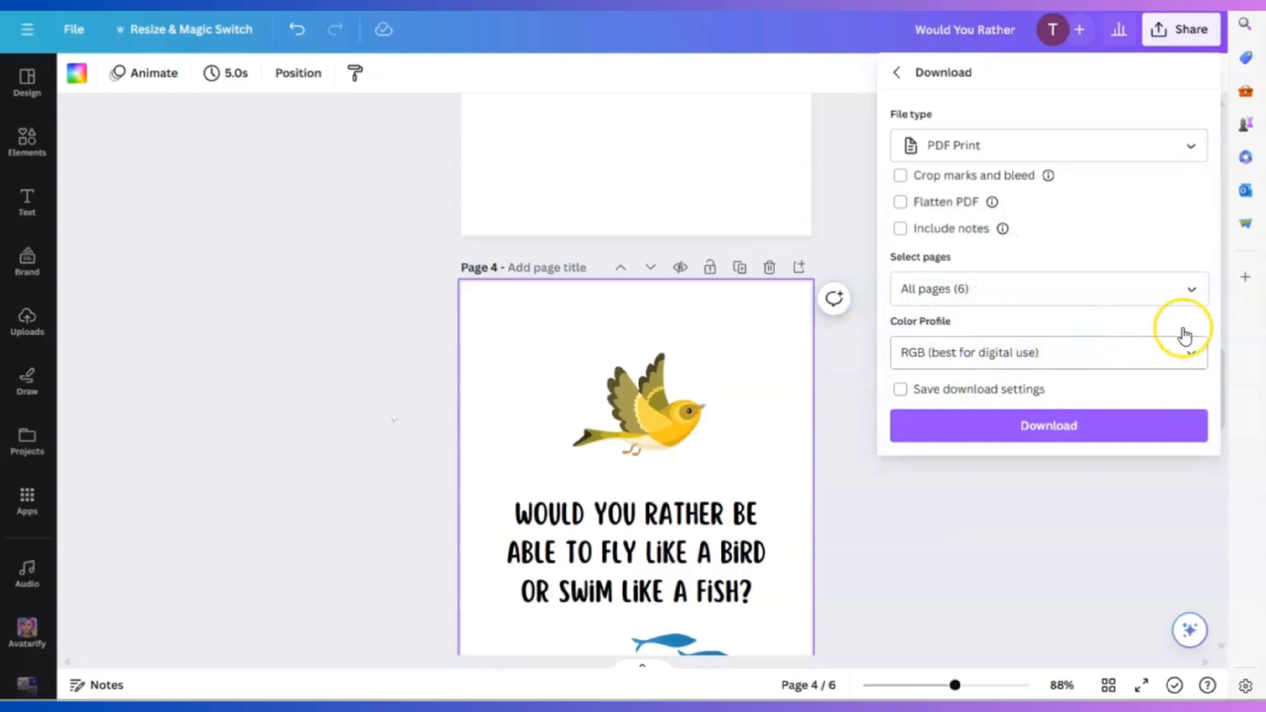
# Exclude pages 1 and 2 from the download so that only interior pages 3–6 are selected.
pyautogui.click(1194, 287)
pyautogui.scroll(-1, 1193, 343)
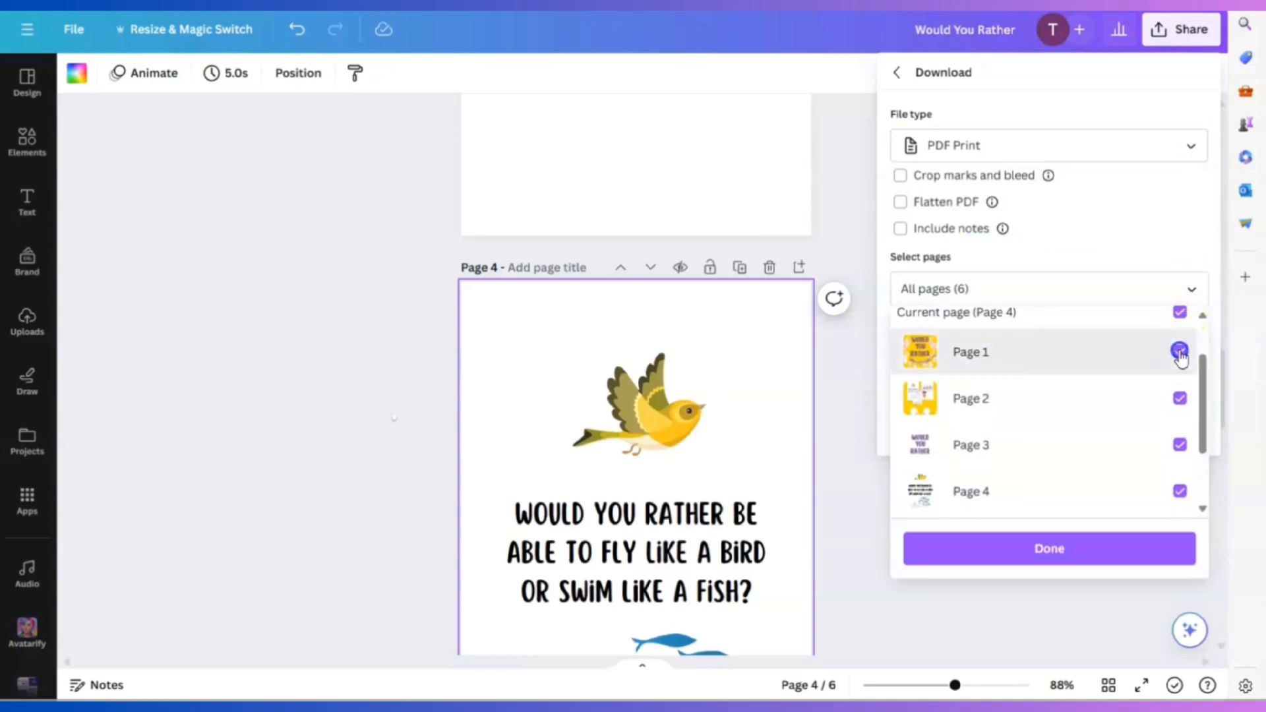
pyautogui.click(1180, 397)
pyautogui.scroll(-2, 1202, 423)
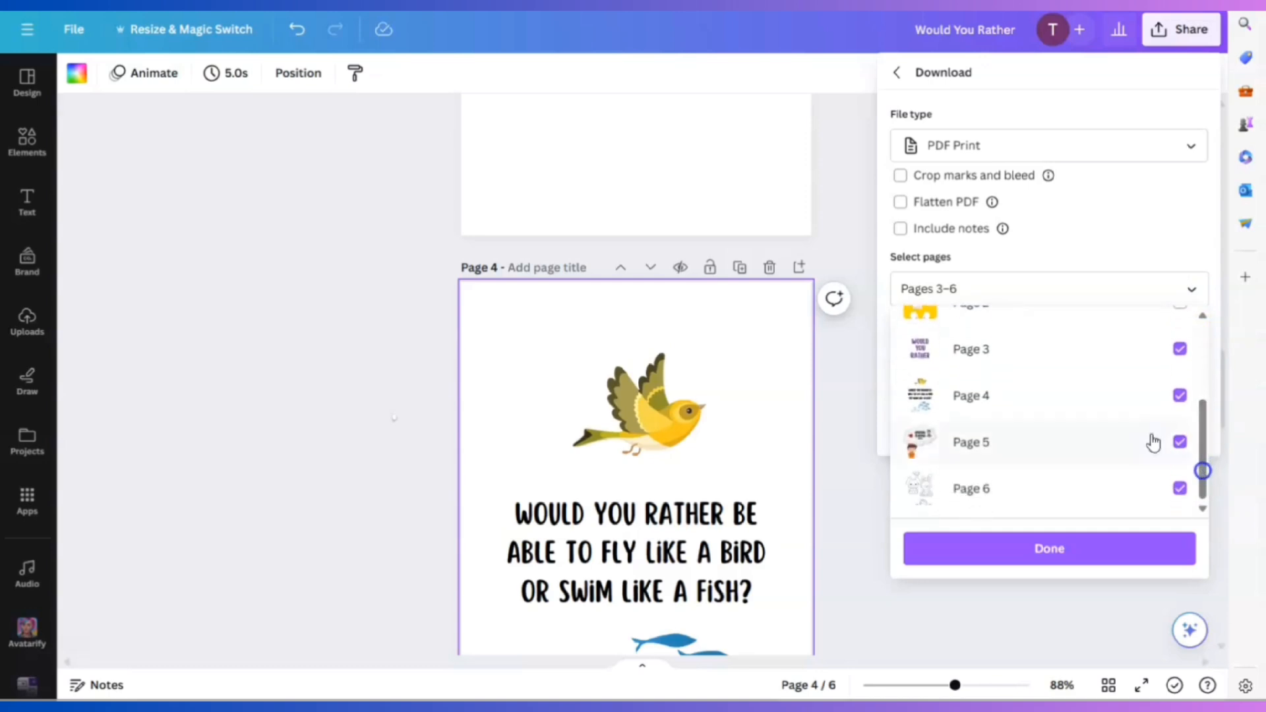
pyautogui.click(1069, 557)
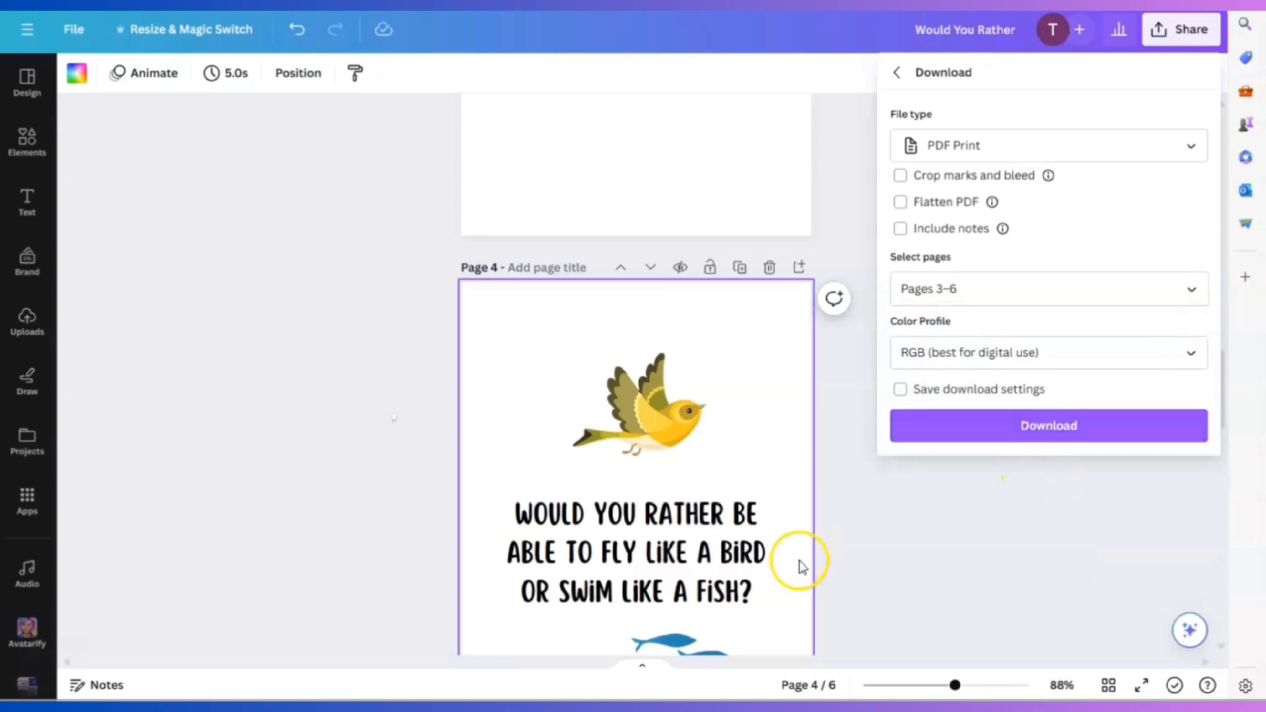